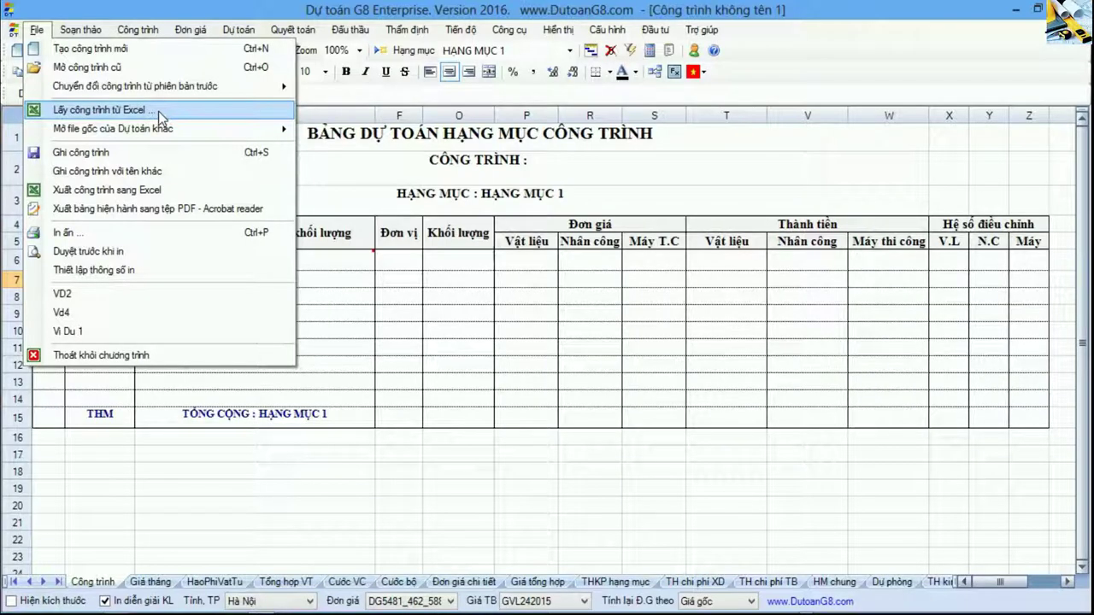
pyautogui.click(367, 299)
pyautogui.click(363, 296)
pyautogui.click(57, 280)
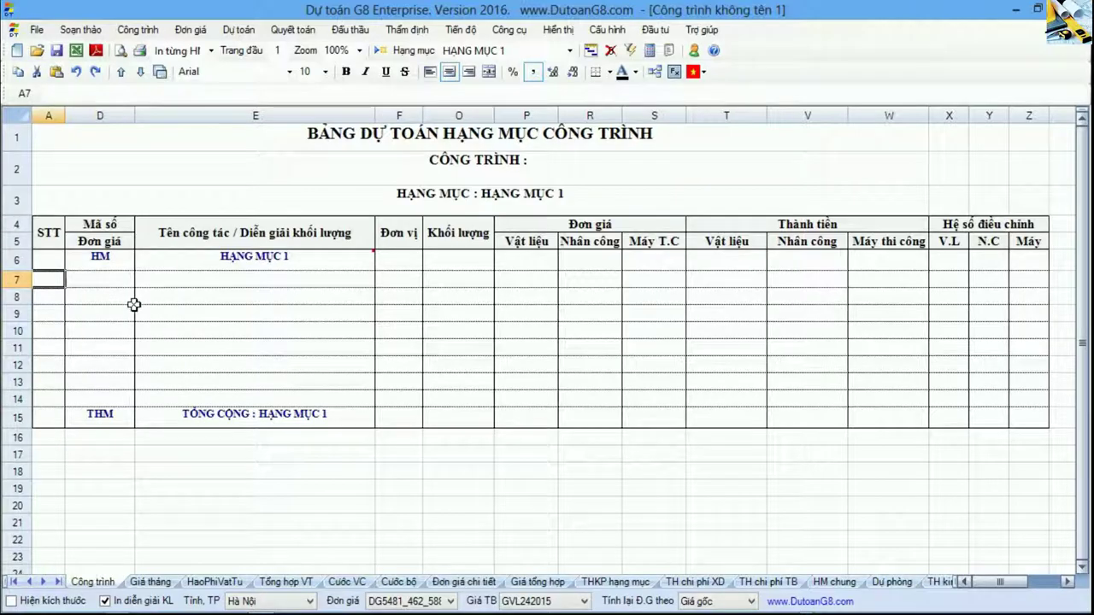
# Switch to the Công trình Trụ sở UBND folder in File Explorer and open Trụ sở UBND.xls in Excel
pyautogui.hotkey('alt', 'Tab')
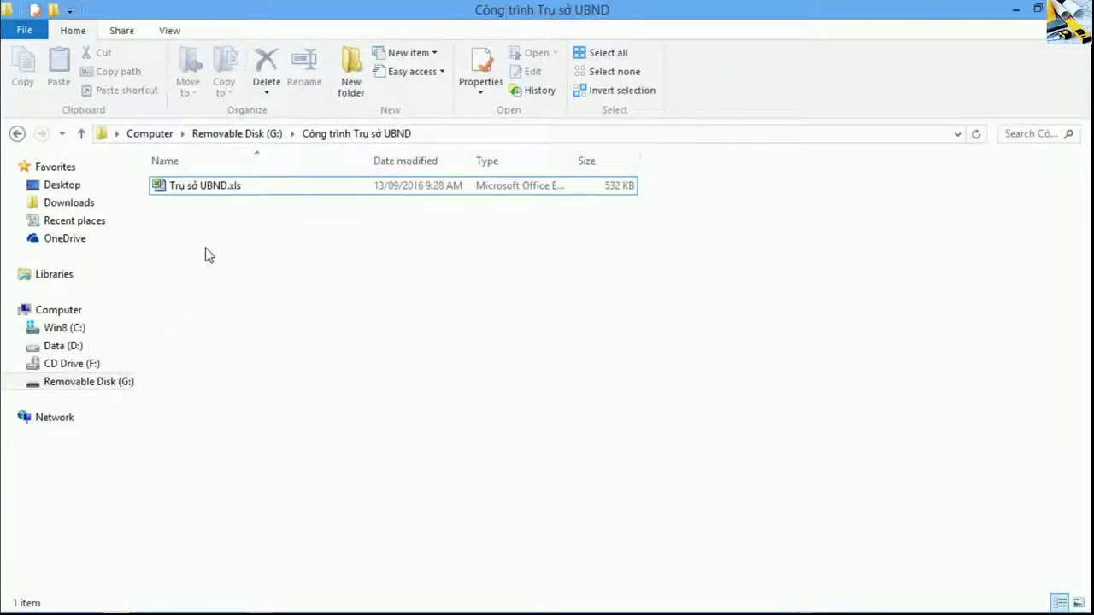
pyautogui.click(193, 195)
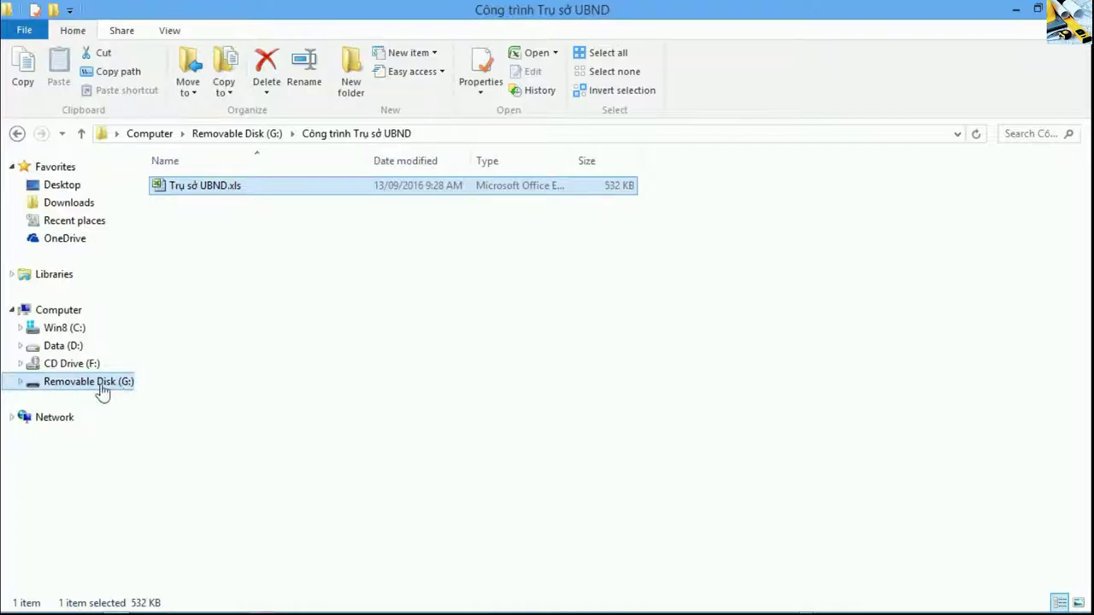
pyautogui.doubleClick(204, 190)
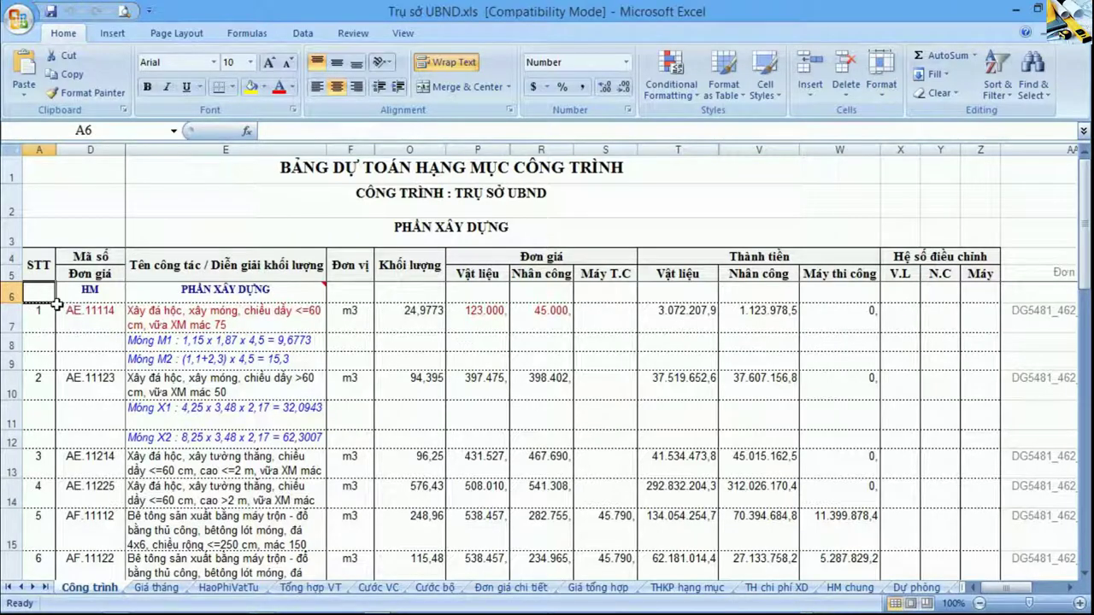
# Look through the unit-price codes and work items of the Công trình sheet, down to the survey section
pyautogui.moveTo(92, 293); pyautogui.dragTo(91, 550)
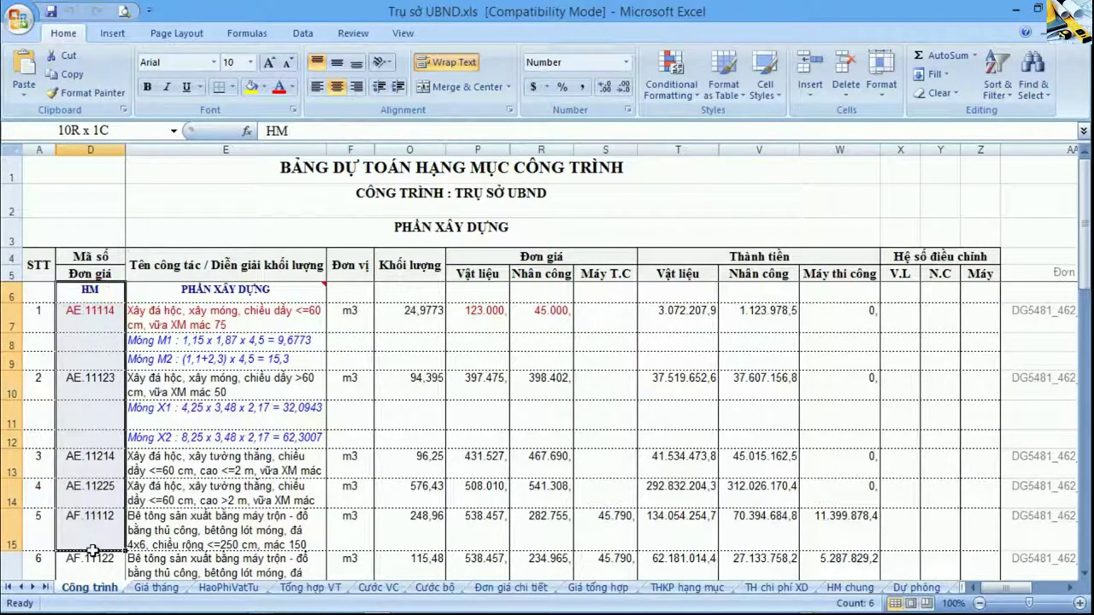
pyautogui.click(205, 534)
pyautogui.scroll(-2, 207, 534)
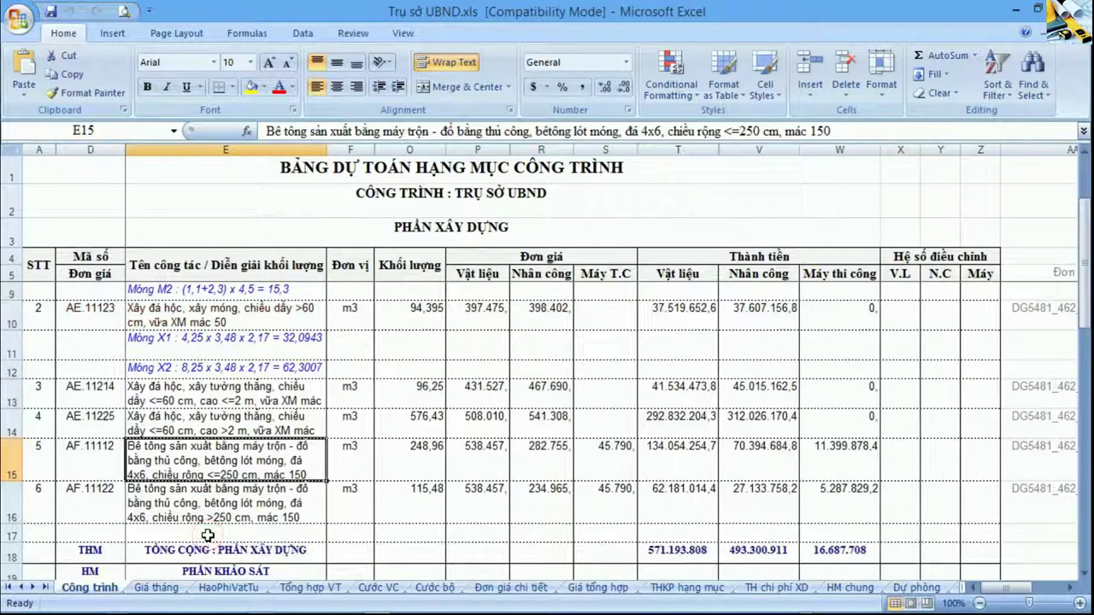
pyautogui.scroll(-1, 206, 534)
pyautogui.moveTo(81, 434); pyautogui.dragTo(358, 530)
pyautogui.click(259, 519)
pyautogui.scroll(3, 254, 515)
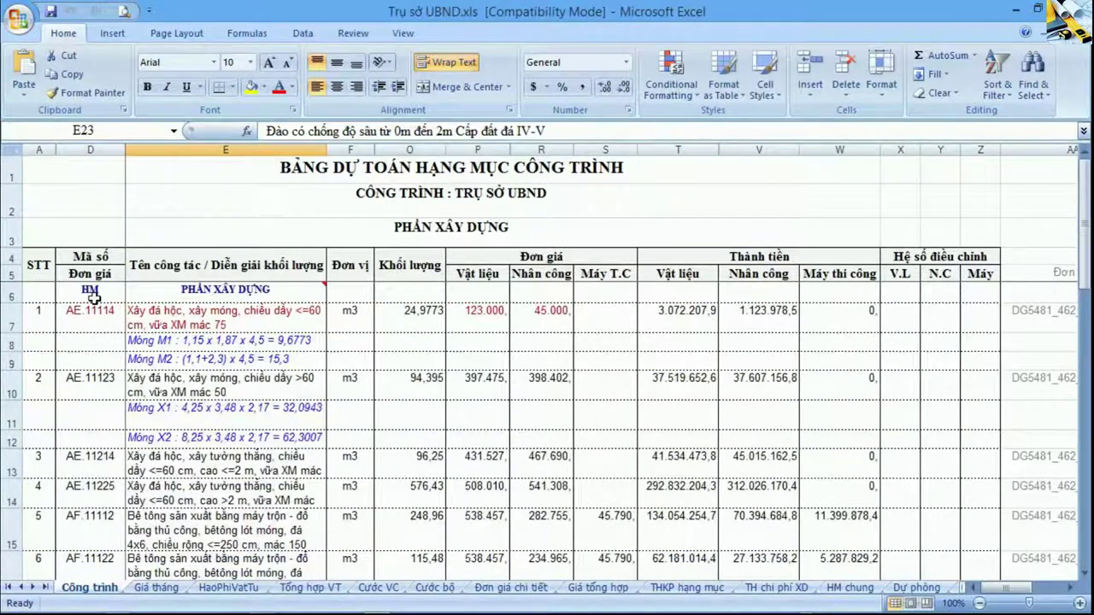
# Examine the construction, survey and equipment-moving sections, each headed HM, and the section that follows them
pyautogui.moveTo(91, 291); pyautogui.dragTo(295, 427)
pyautogui.scroll(-2, 295, 428)
pyautogui.moveTo(90, 514); pyautogui.dragTo(225, 544)
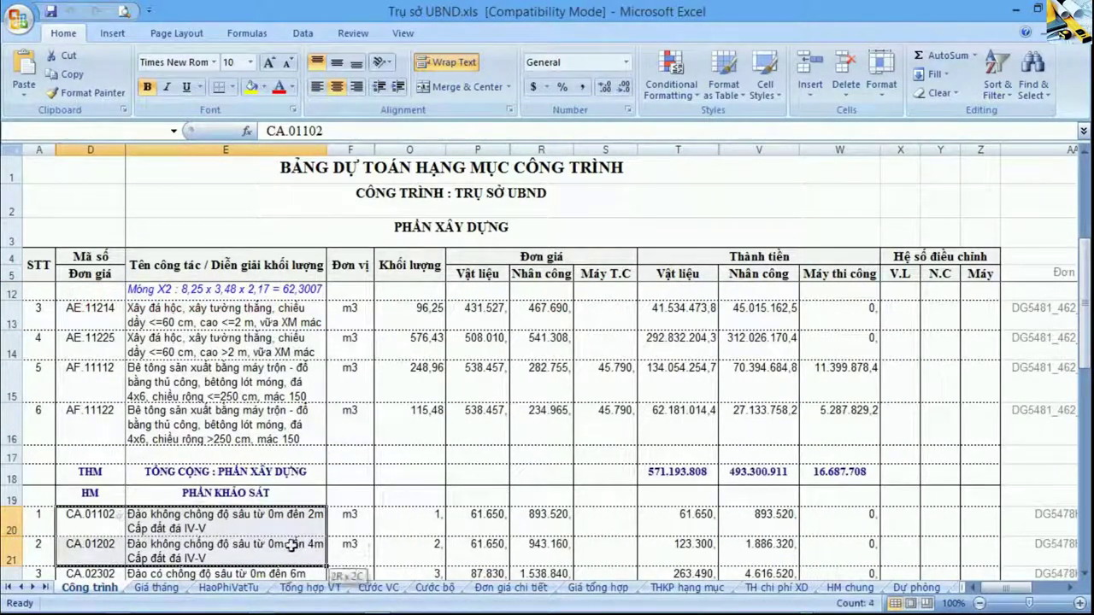
pyautogui.scroll(-2, 119, 517)
pyautogui.moveTo(71, 476); pyautogui.dragTo(346, 534)
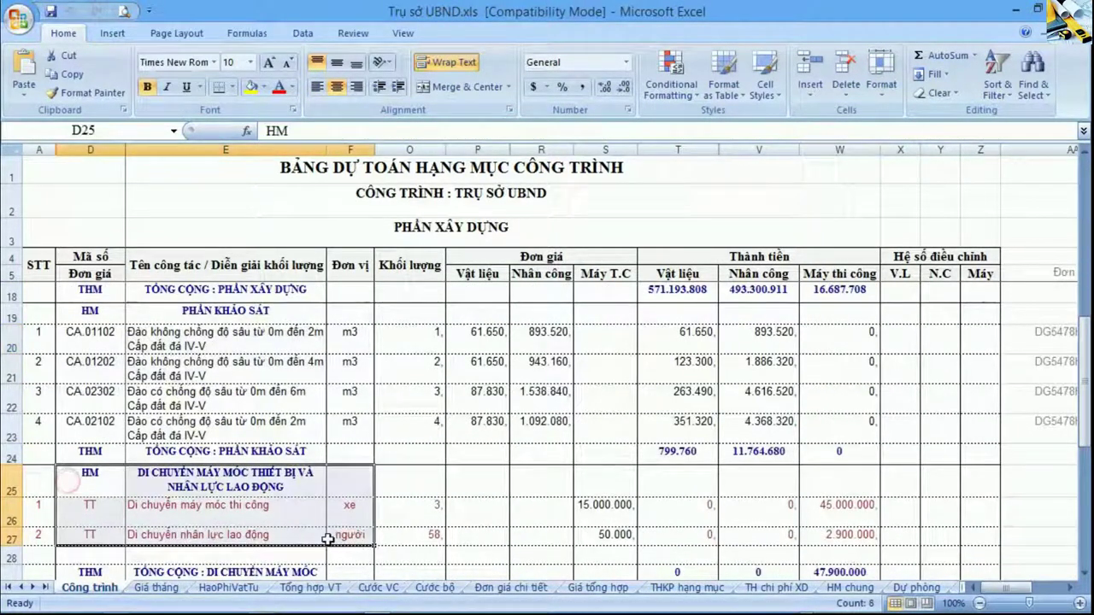
pyautogui.scroll(-2, 81, 457)
pyautogui.moveTo(82, 453); pyautogui.dragTo(132, 494)
pyautogui.scroll(6, 194, 404)
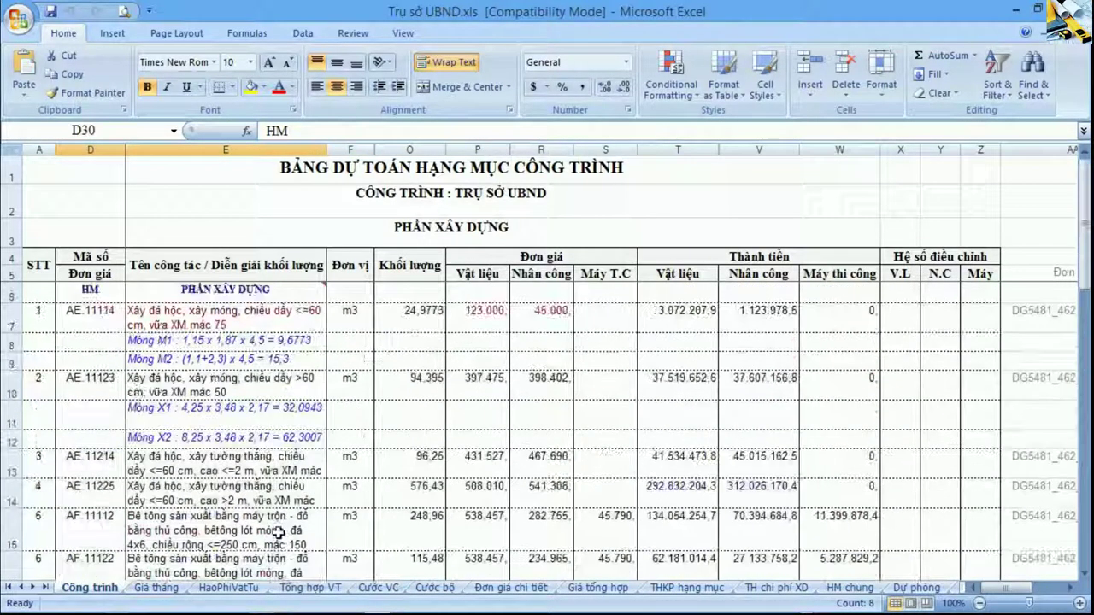
# Examine item AE.11114 with its Móng M1 and Móng M2 quantity lines, alongside the items below it
pyautogui.click(39, 297)
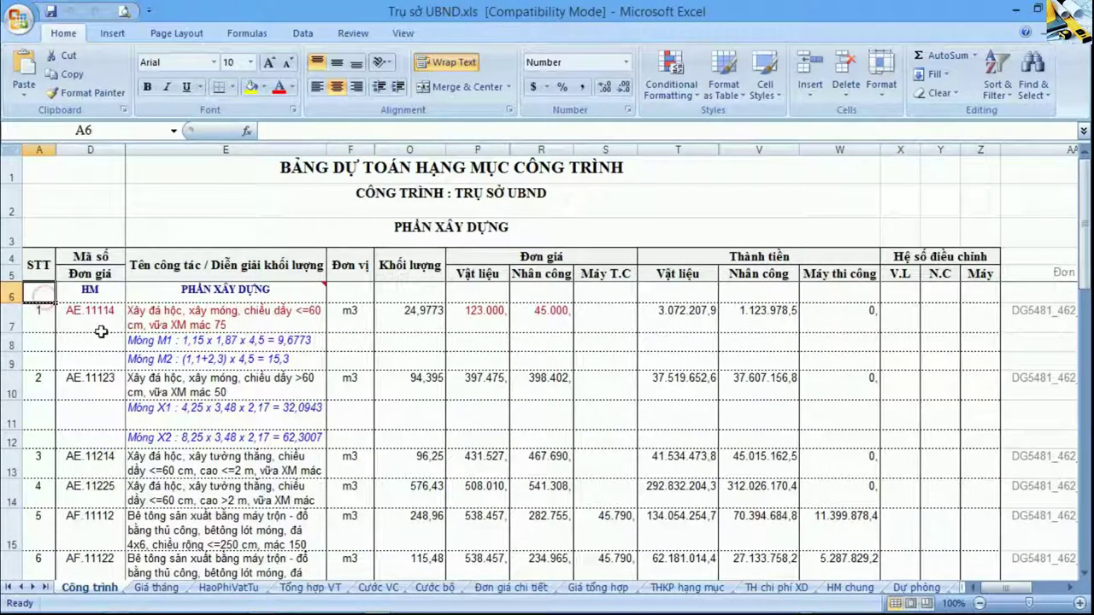
pyautogui.moveTo(179, 325); pyautogui.dragTo(186, 362)
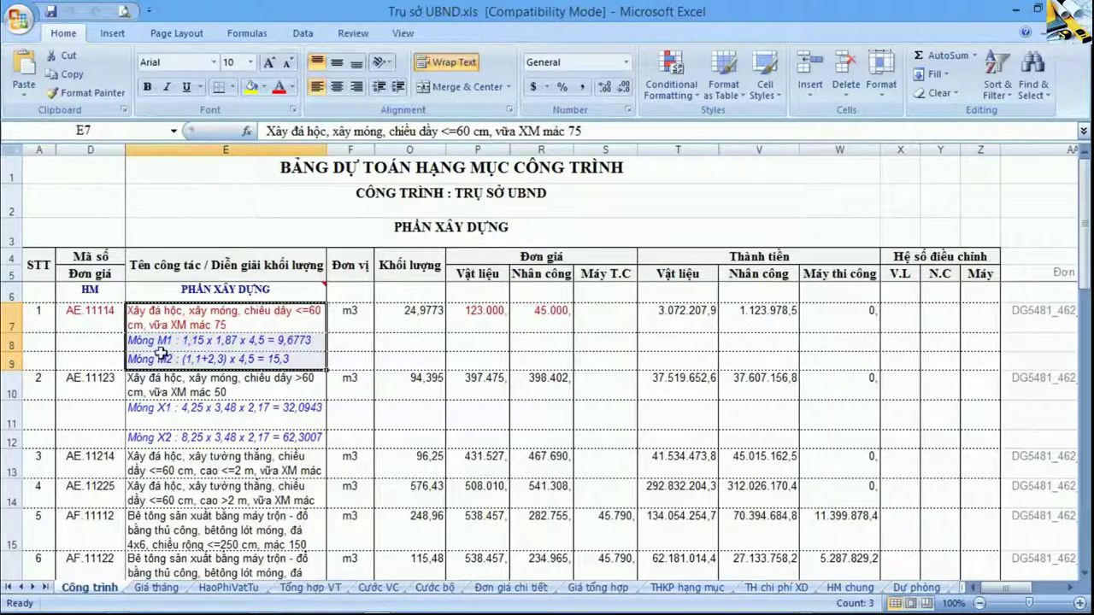
pyautogui.click(163, 342)
pyautogui.click(162, 360)
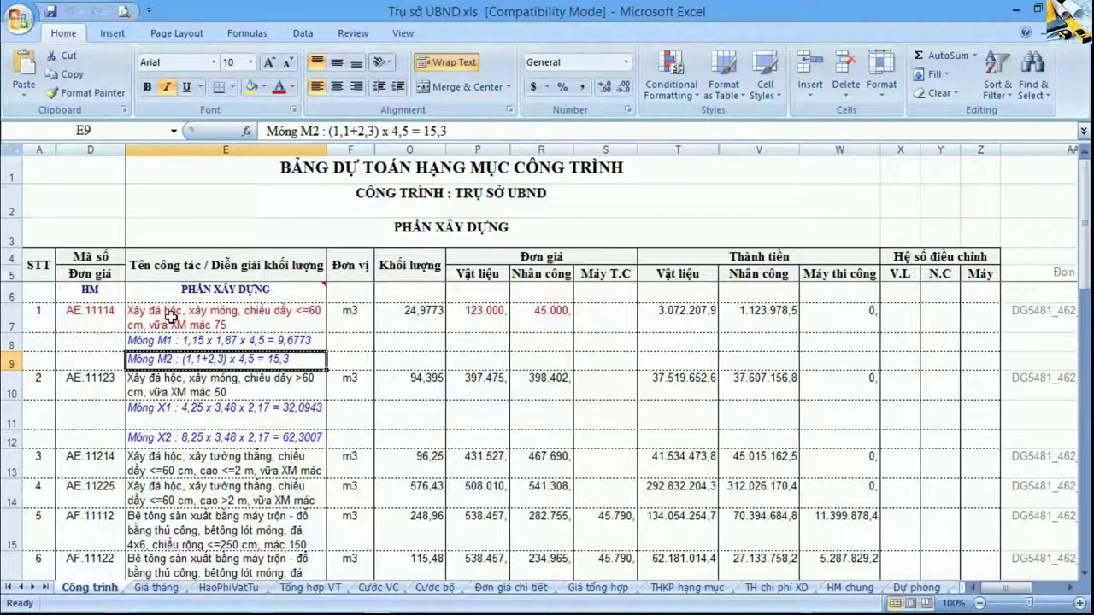
pyautogui.moveTo(97, 315); pyautogui.dragTo(354, 488)
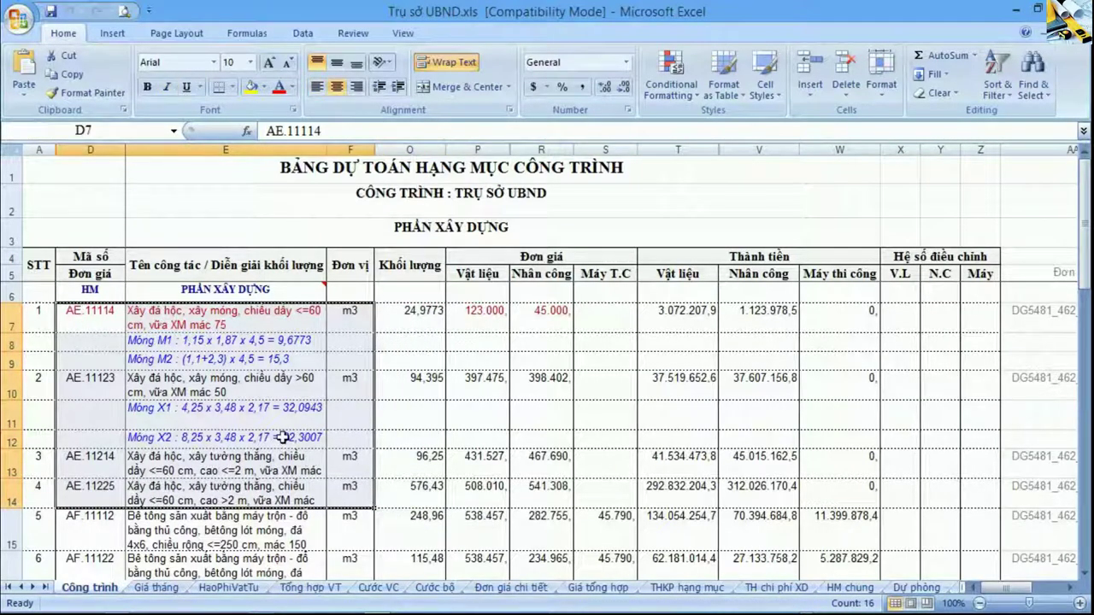
pyautogui.click(284, 438)
pyautogui.click(220, 343)
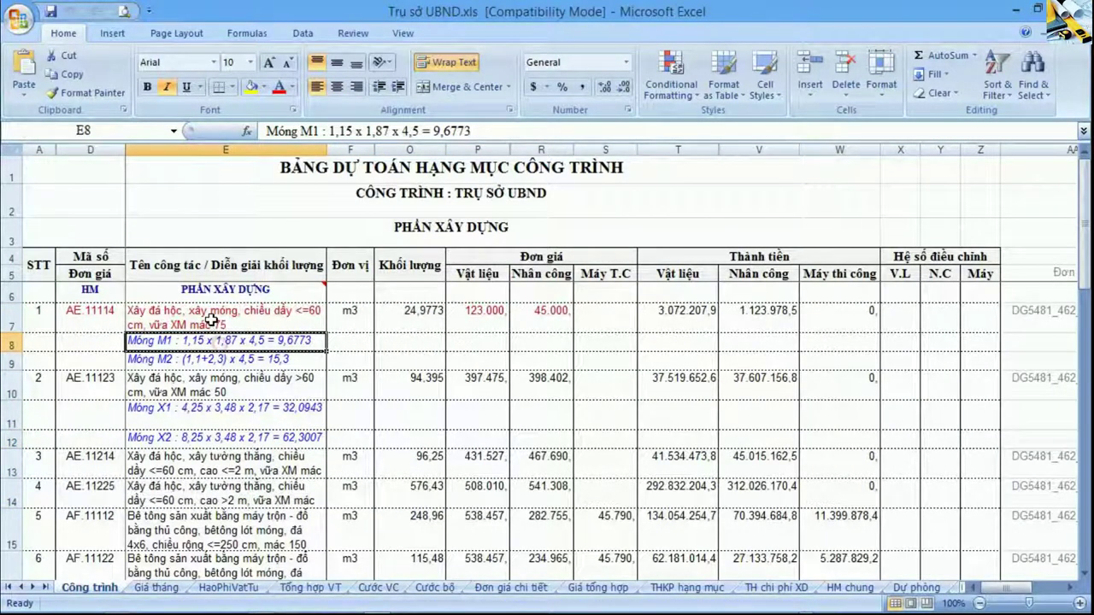
pyautogui.click(209, 318)
# Review the Khối lượng column and the material, labour and machine unit prices of the first item
pyautogui.moveTo(410, 295); pyautogui.dragTo(421, 568)
pyautogui.moveTo(485, 315); pyautogui.dragTo(588, 318)
pyautogui.click(603, 387)
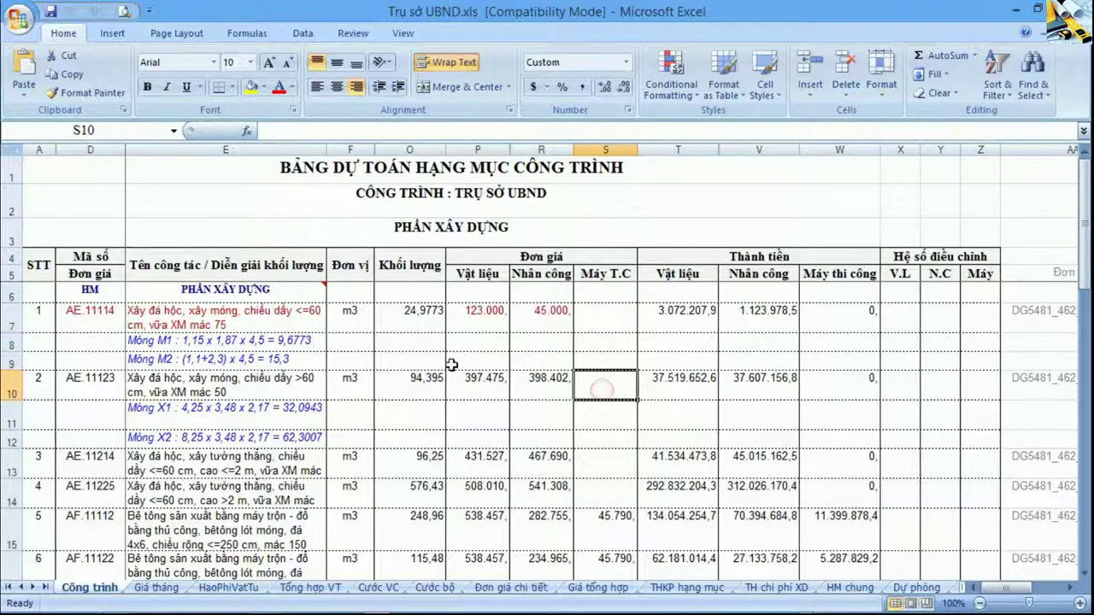
# Compare the red unit prices of item AE.11114 with the unit prices of the items below it
pyautogui.moveTo(89, 319); pyautogui.dragTo(269, 323)
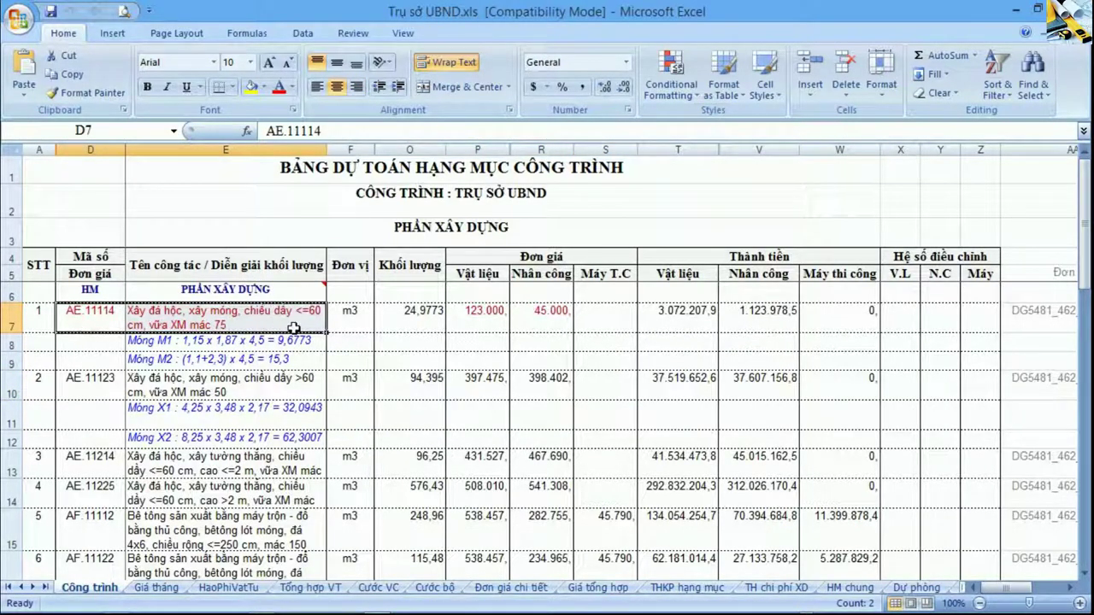
pyautogui.click(489, 315)
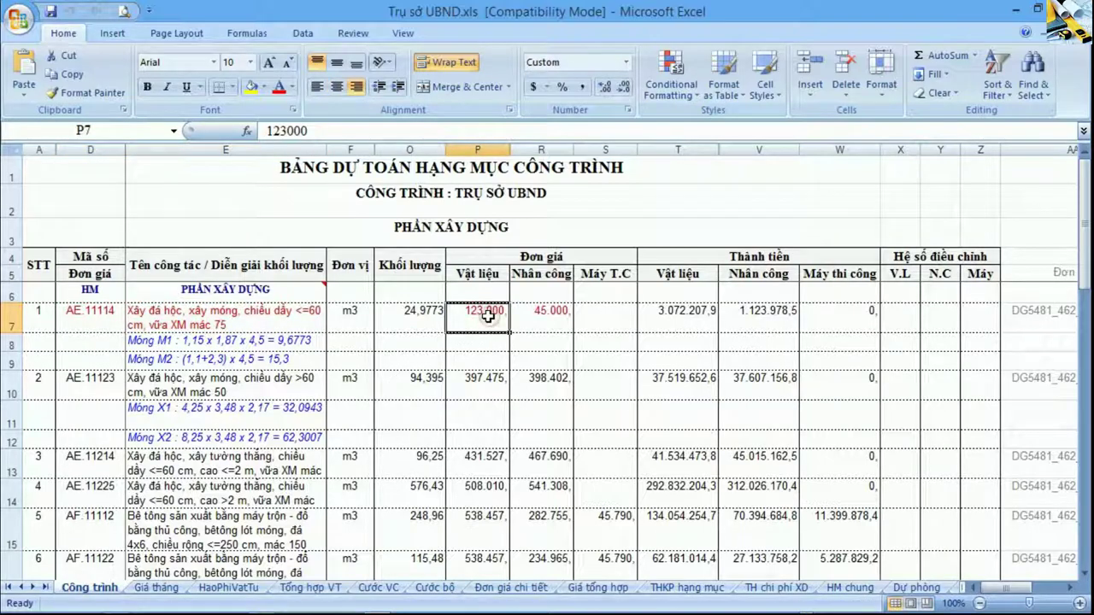
pyautogui.hotkey('shift', 'Right')
pyautogui.hotkey('shift', 'Right')
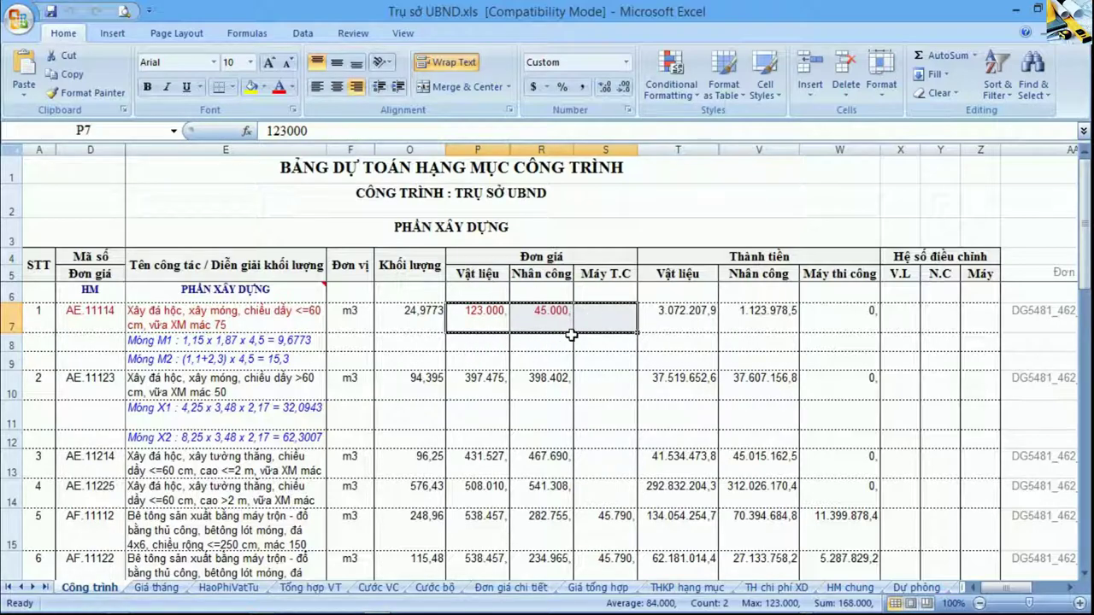
pyautogui.click(398, 360)
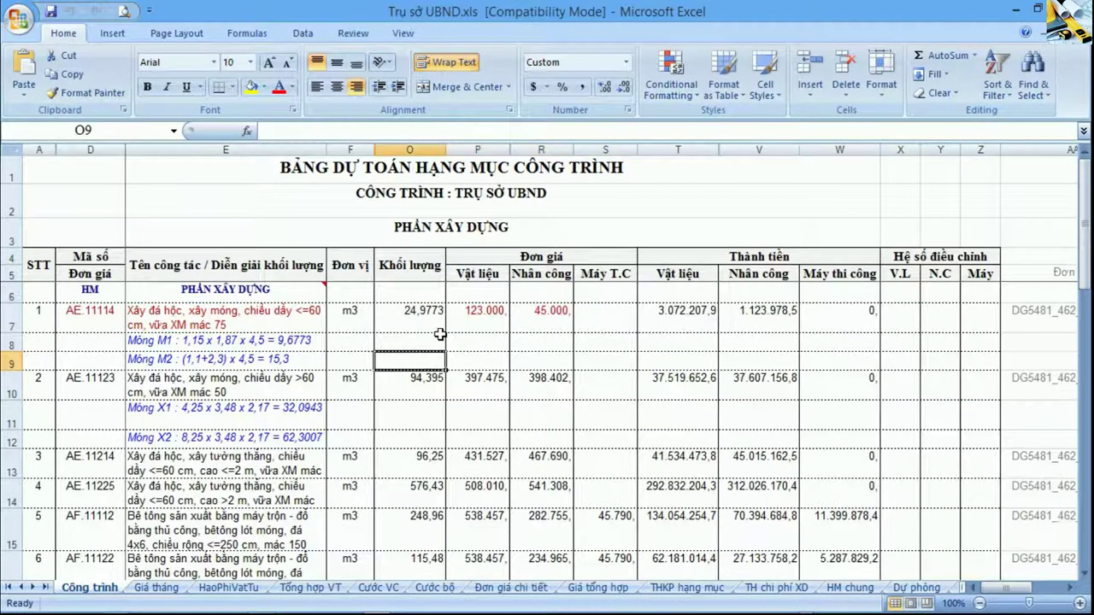
pyautogui.moveTo(481, 319); pyautogui.dragTo(618, 316)
pyautogui.moveTo(484, 385); pyautogui.dragTo(599, 387)
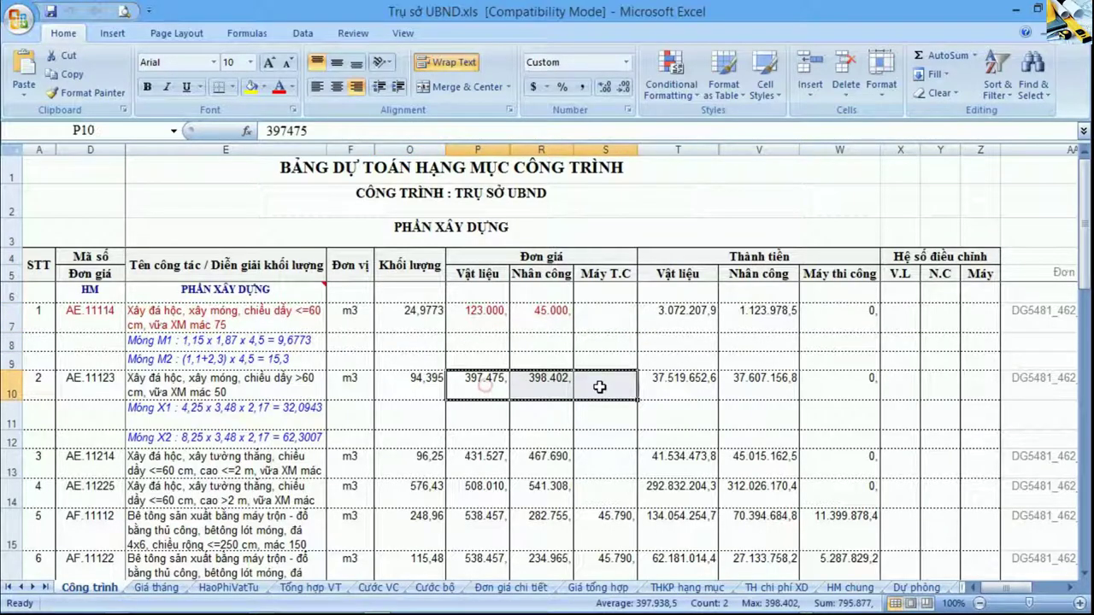
pyautogui.moveTo(475, 466); pyautogui.dragTo(611, 534)
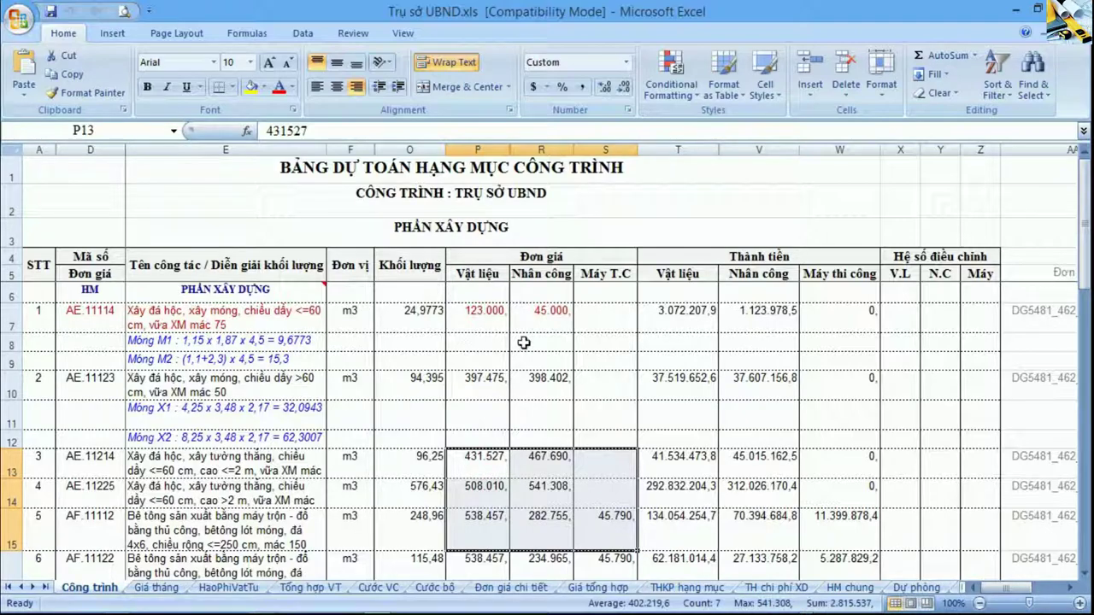
pyautogui.click(487, 313)
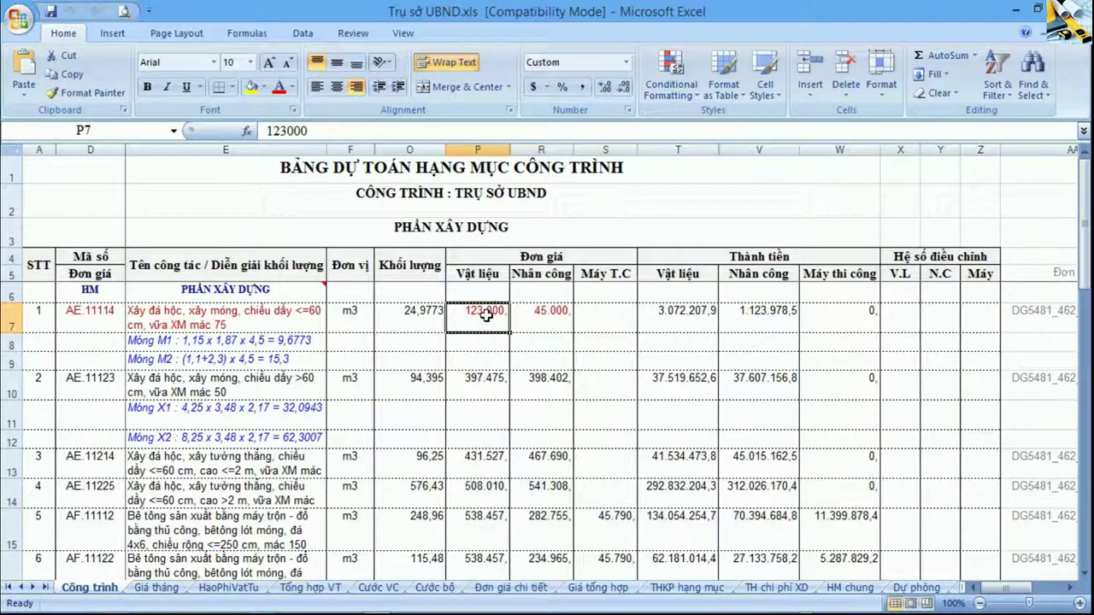
pyautogui.click(49, 323)
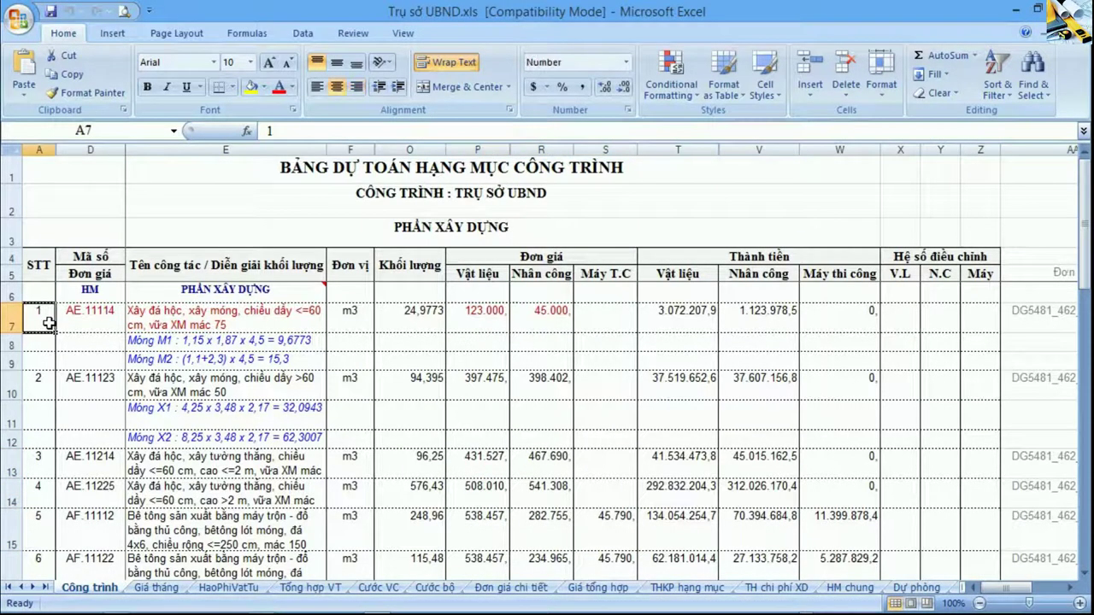
# Open the HaoPhiVatTu sheet and examine the material and labour consumption norms of item AE.11114
pyautogui.click(205, 581)
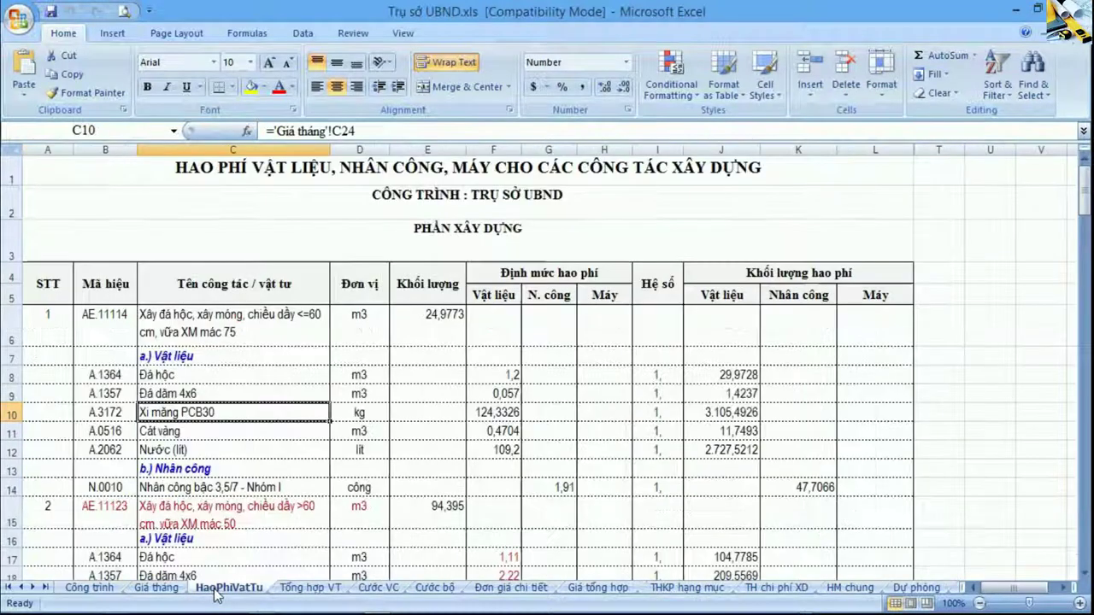
pyautogui.click(186, 371)
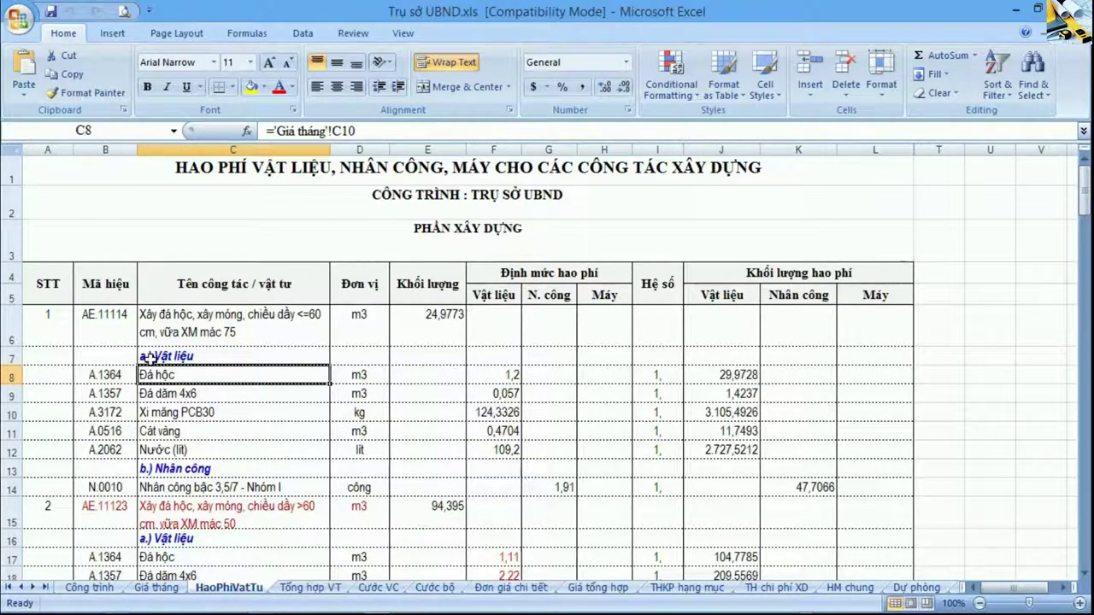
pyautogui.moveTo(109, 323); pyautogui.dragTo(370, 323)
pyautogui.moveTo(103, 376); pyautogui.dragTo(492, 448)
pyautogui.moveTo(511, 346); pyautogui.dragTo(511, 450)
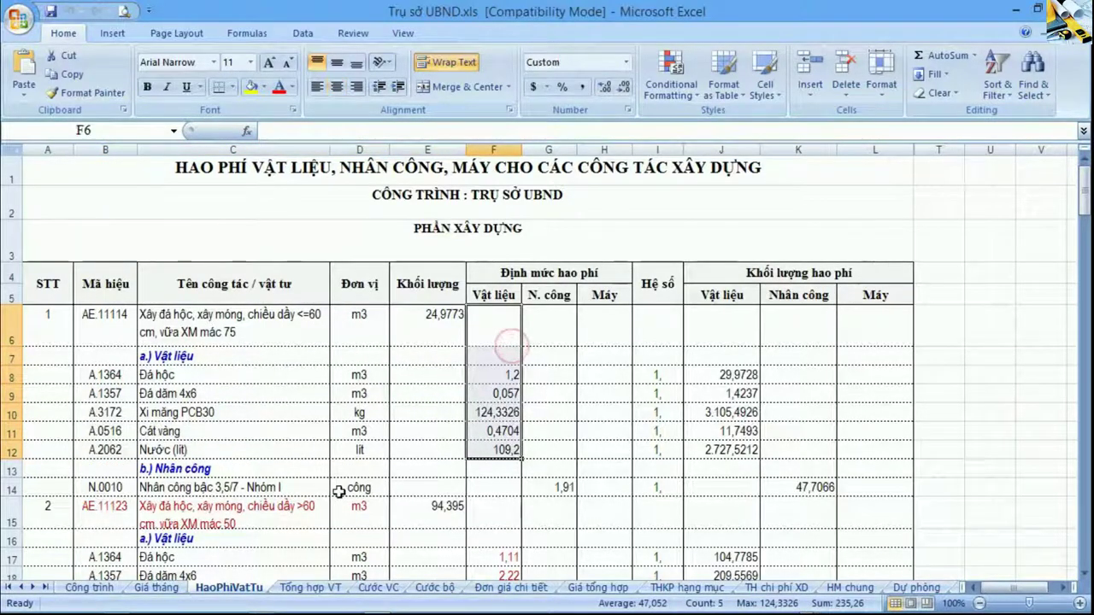
pyautogui.moveTo(101, 487); pyautogui.dragTo(556, 487)
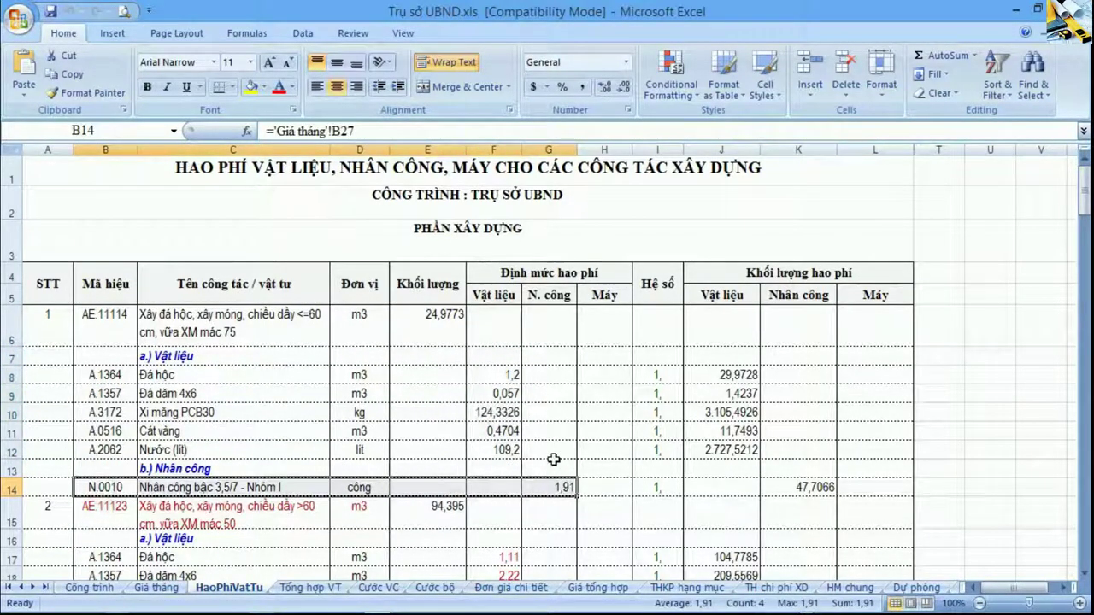
# Examine item AE.11123 and its red material norms for Đá hộc, Đá dăm 4x6 and Xi măng PCB30
pyautogui.scroll(-2, 564, 479)
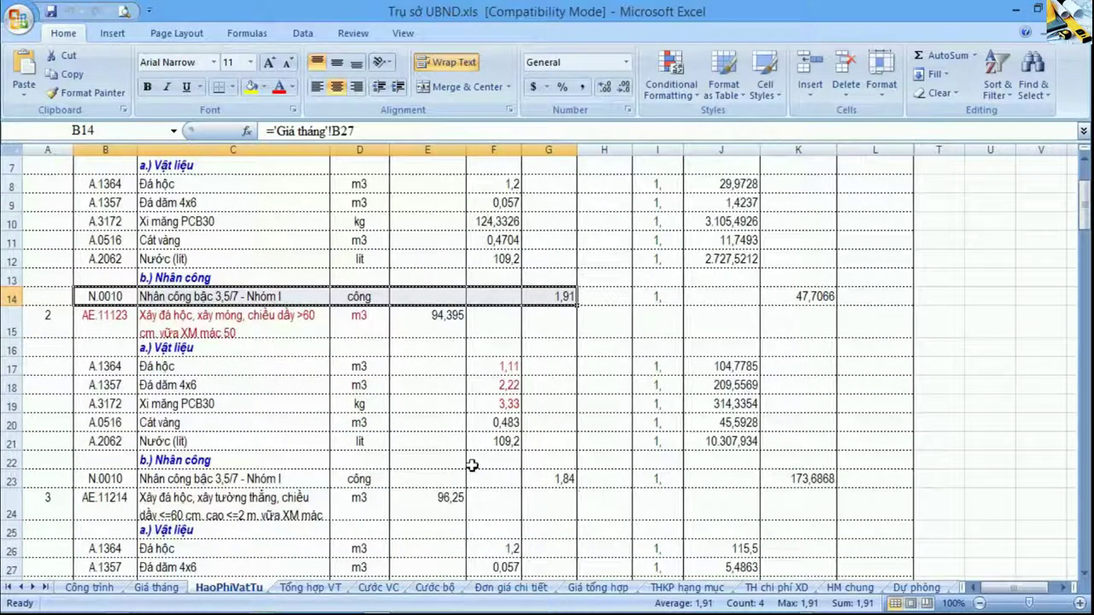
pyautogui.moveTo(63, 323); pyautogui.dragTo(493, 321)
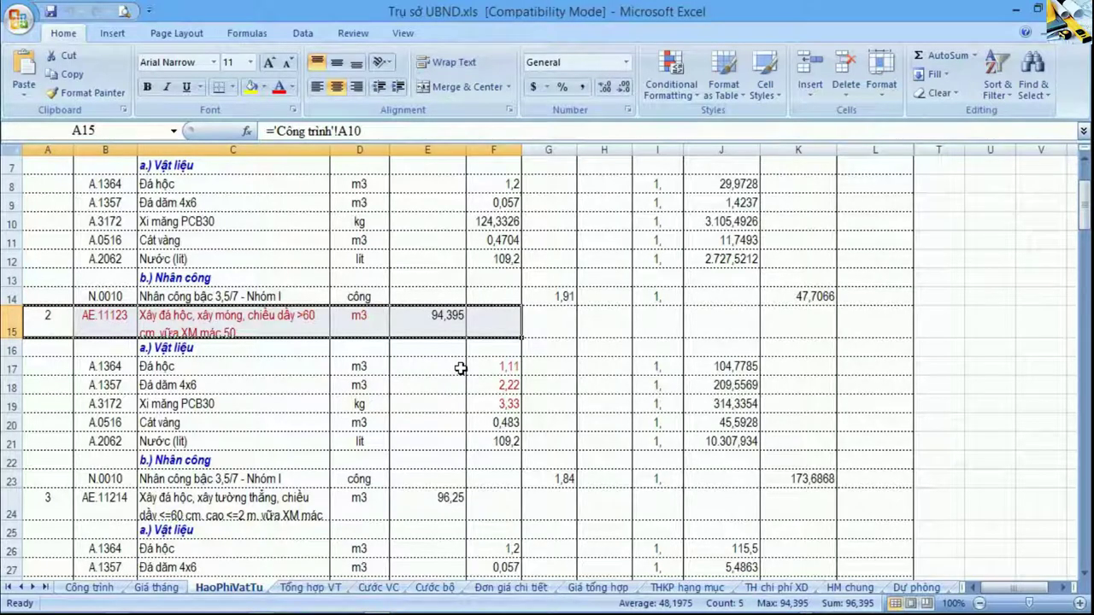
pyautogui.moveTo(458, 367); pyautogui.dragTo(434, 370)
pyautogui.click(434, 371)
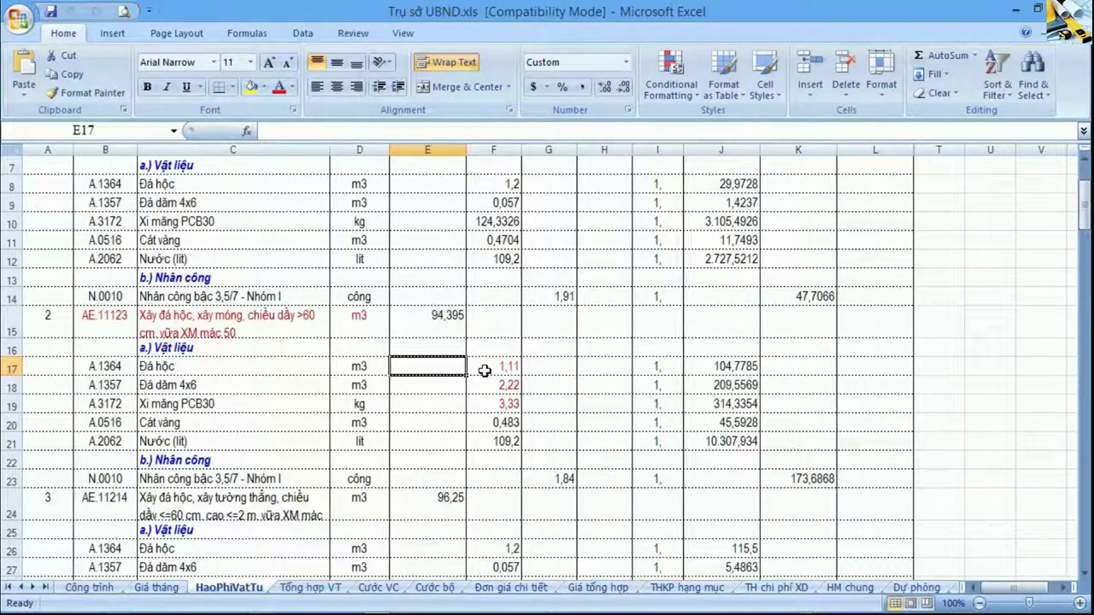
pyautogui.moveTo(484, 366); pyautogui.dragTo(481, 400)
# Examine the red labour and machine norms of item AF.11112, and return to the start of the HaoPhiVatTu sheet
pyautogui.scroll(-8, 482, 400)
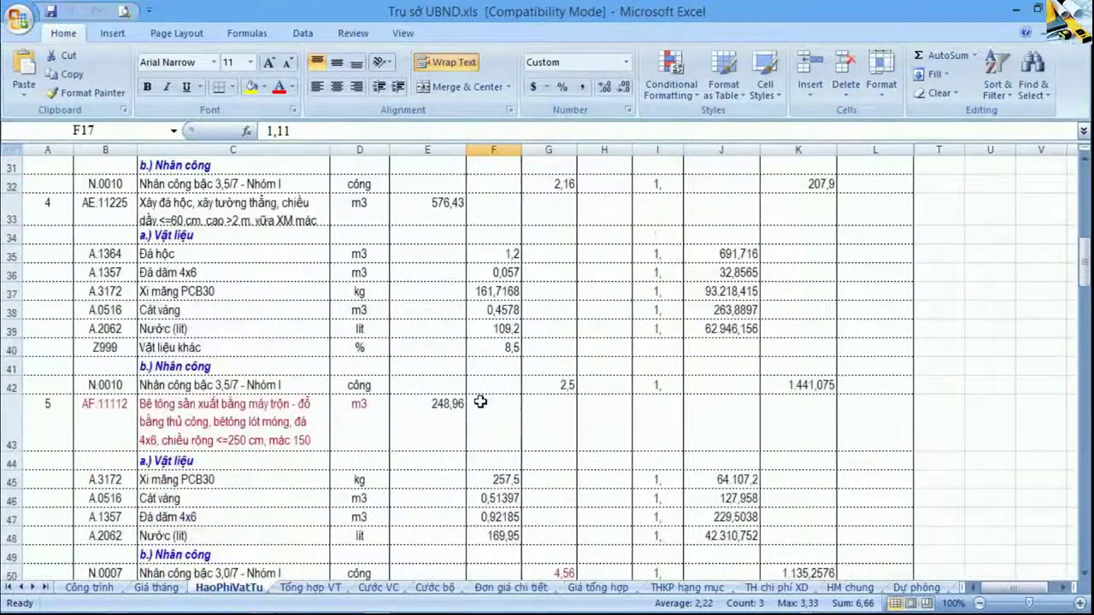
pyautogui.scroll(-1, 480, 402)
pyautogui.moveTo(60, 363); pyautogui.dragTo(324, 352)
pyautogui.scroll(-2, 330, 354)
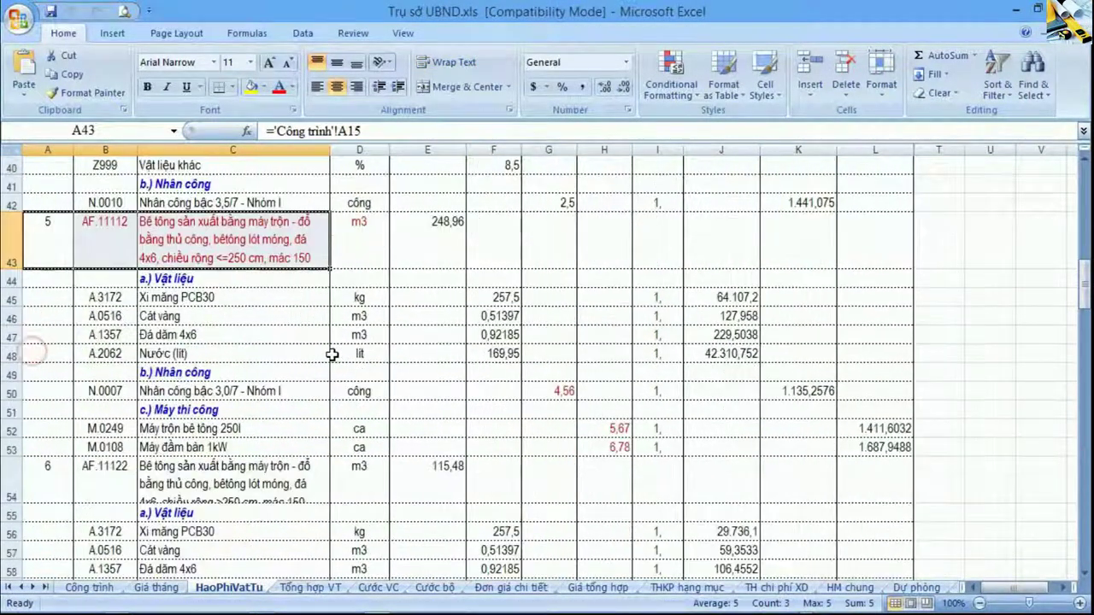
pyautogui.click(256, 389)
pyautogui.moveTo(256, 389); pyautogui.dragTo(542, 388)
pyautogui.click(554, 414)
pyautogui.moveTo(275, 432); pyautogui.dragTo(557, 425)
pyautogui.moveTo(545, 388); pyautogui.dragTo(591, 445)
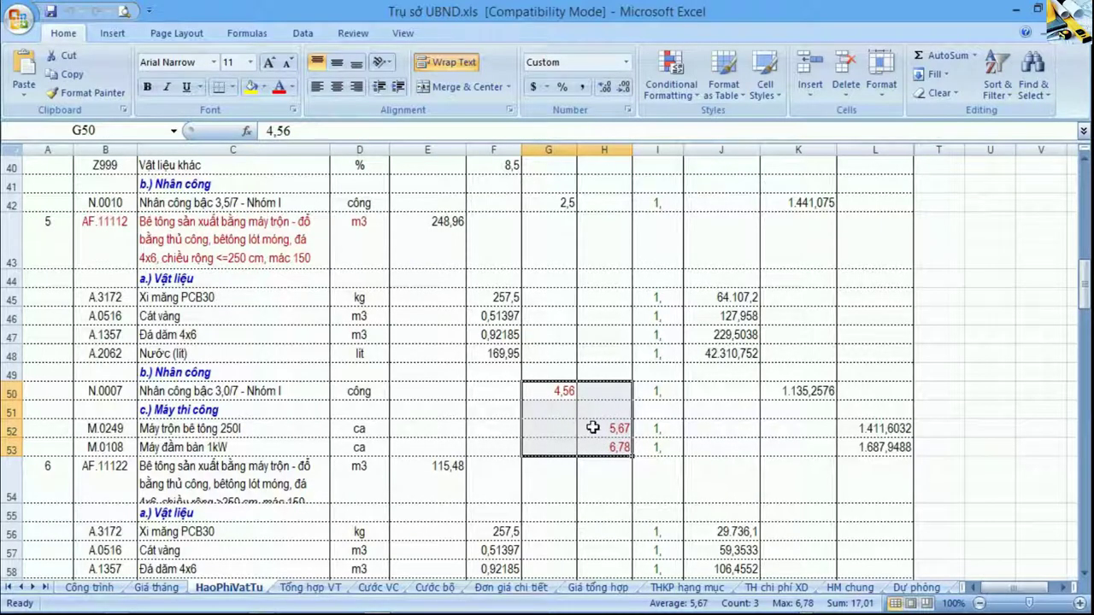
pyautogui.click(470, 441)
pyautogui.scroll(13, 465, 432)
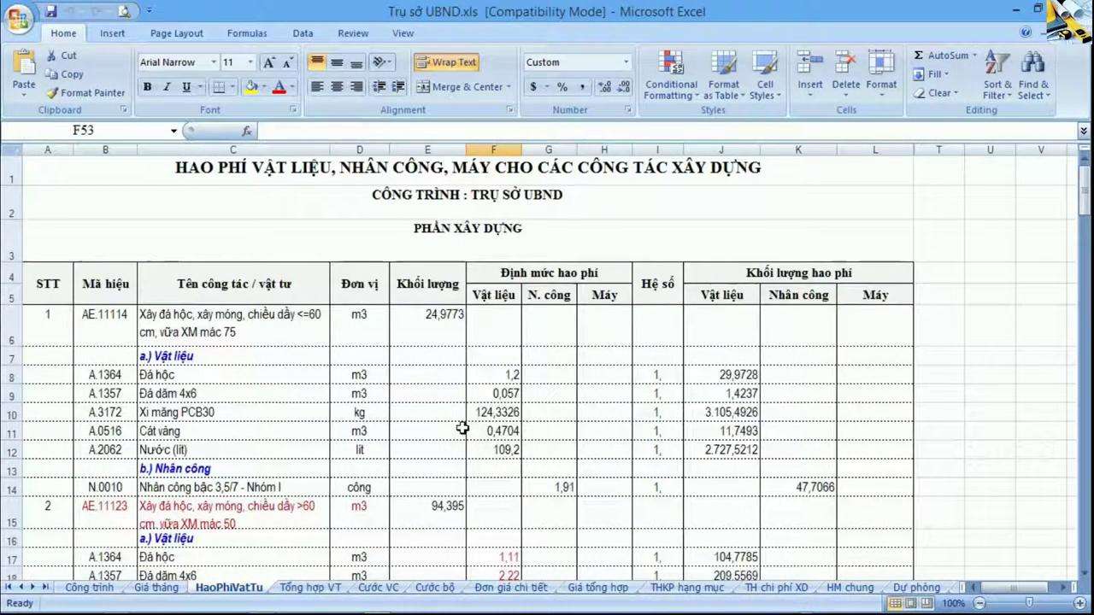
# Open the Giá tháng sheet and compare the Giá gốc and Giá tháng prices of the materials, starting with Cát vàng
pyautogui.click(157, 588)
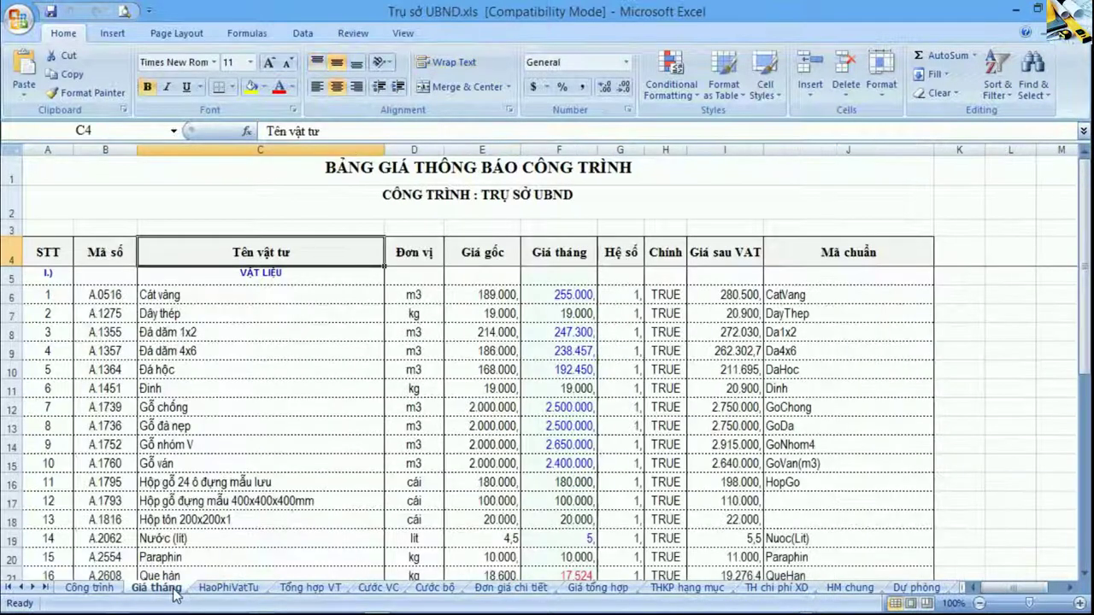
pyautogui.click(228, 402)
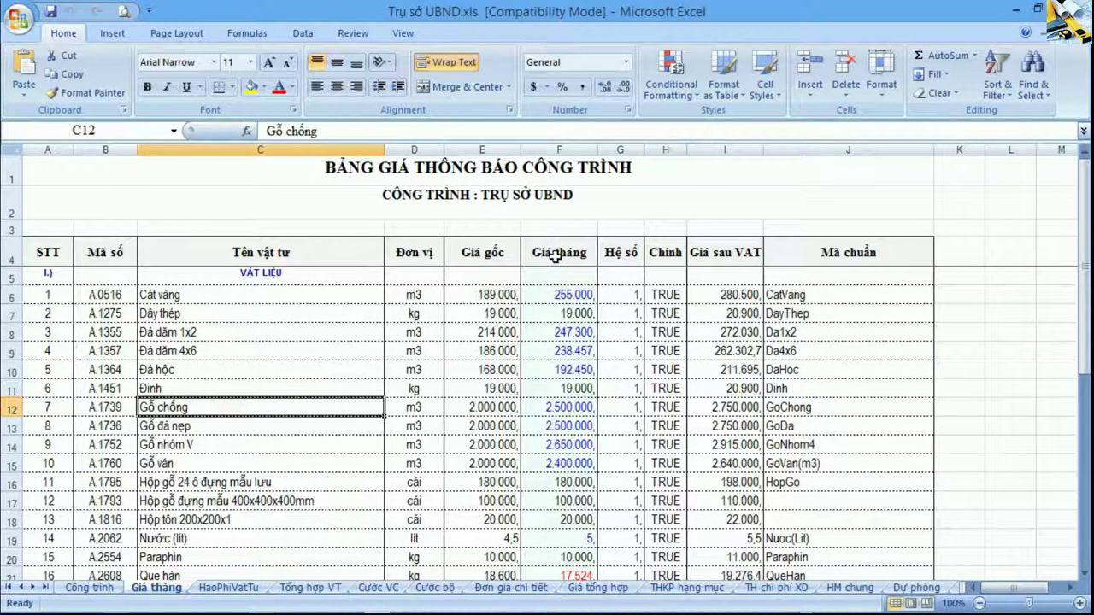
pyautogui.moveTo(498, 265); pyautogui.dragTo(493, 477)
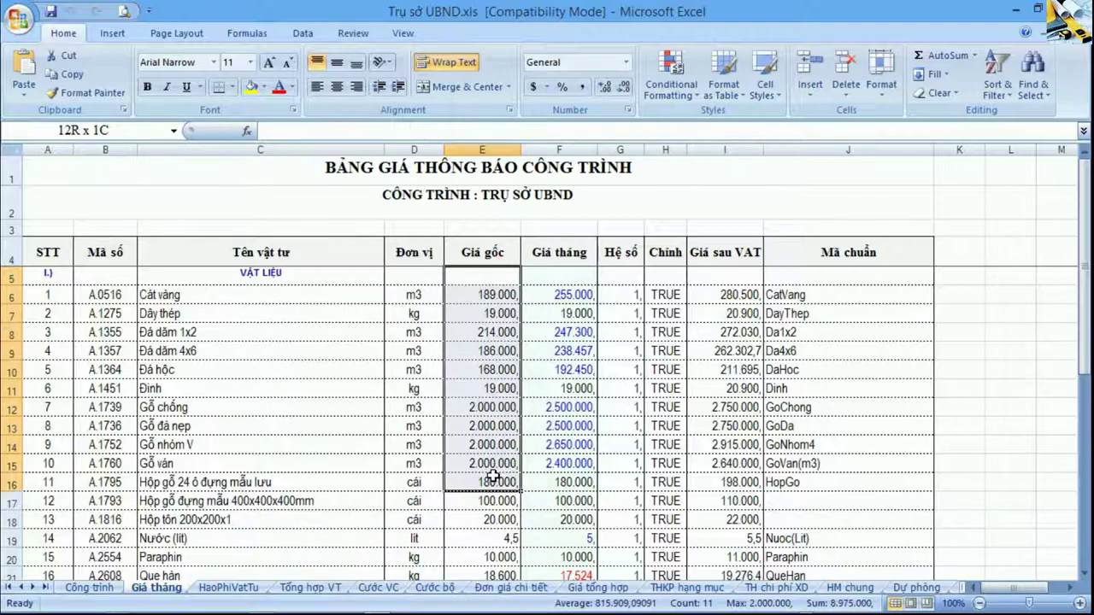
pyautogui.moveTo(564, 276); pyautogui.dragTo(557, 534)
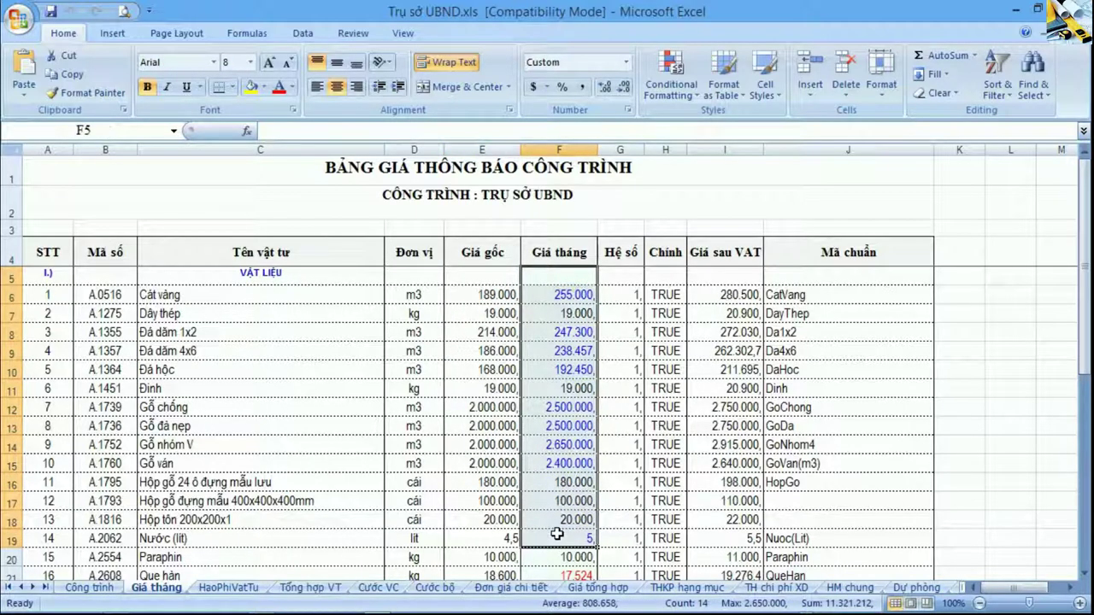
pyautogui.click(556, 528)
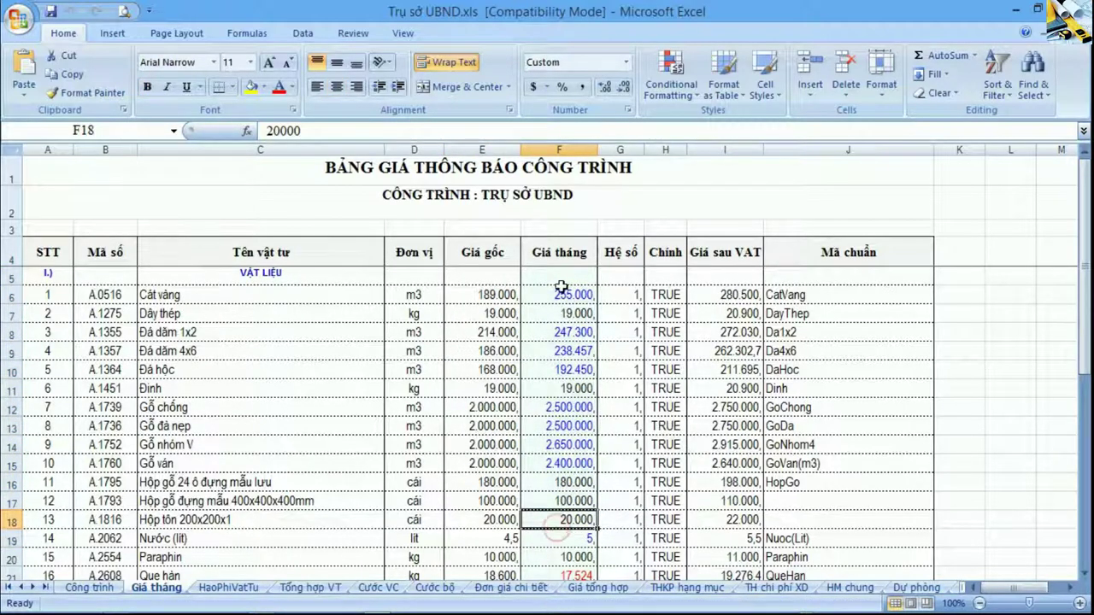
pyautogui.moveTo(498, 279); pyautogui.dragTo(494, 298)
pyautogui.moveTo(568, 279); pyautogui.dragTo(566, 295)
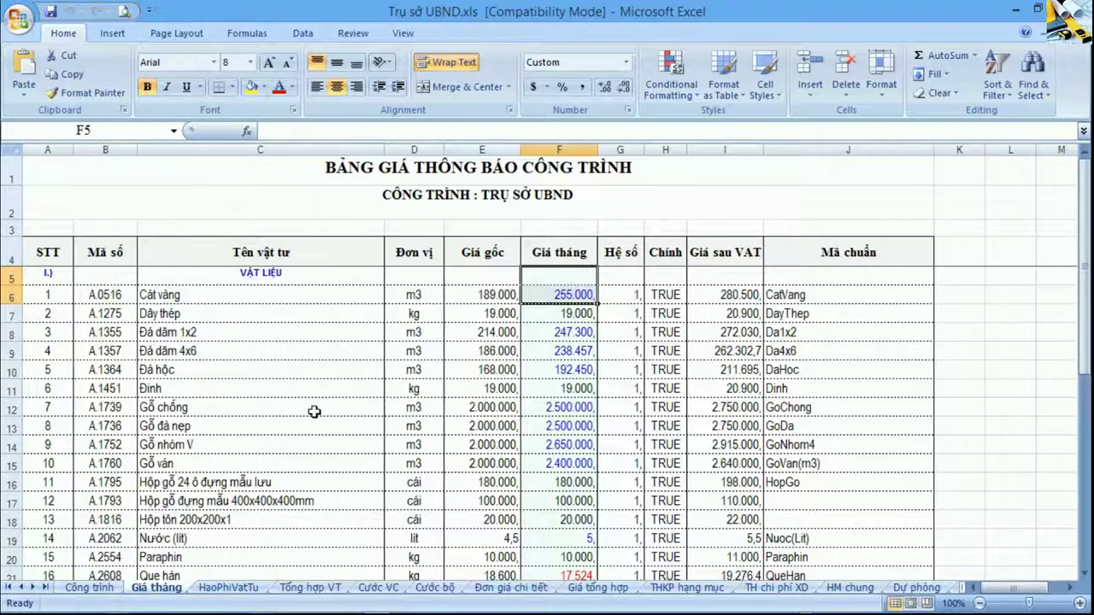
# Examine the red monthly prices of Que hàn and Thép tròn D>18mm against their base prices
pyautogui.scroll(-4, 314, 412)
pyautogui.moveTo(228, 389); pyautogui.dragTo(492, 389)
pyautogui.moveTo(578, 364); pyautogui.dragTo(564, 389)
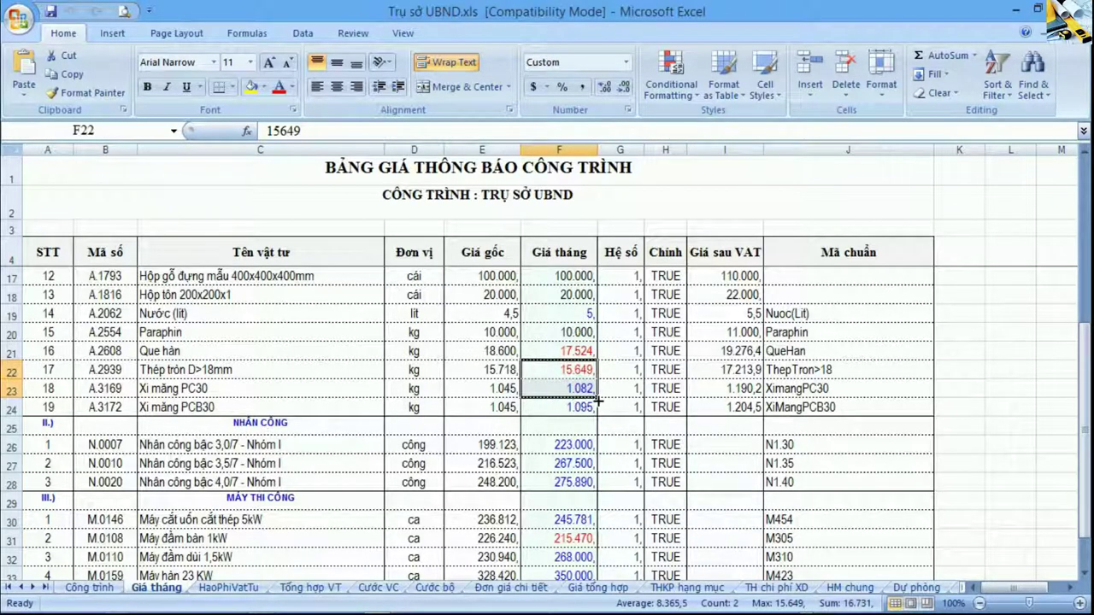
pyautogui.click(569, 353)
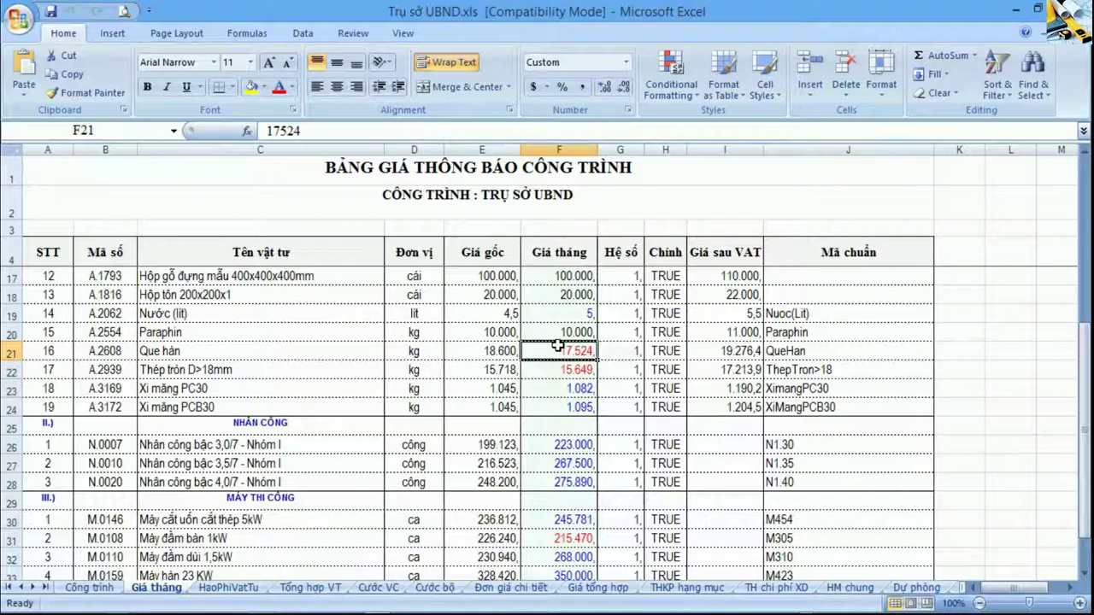
# Compare the monthly and base prices of the Nhân công and Máy thi công items, and return to the sheet's start
pyautogui.moveTo(564, 427); pyautogui.dragTo(564, 539)
pyautogui.scroll(-1, 565, 476)
pyautogui.moveTo(496, 447); pyautogui.dragTo(491, 539)
pyautogui.click(559, 482)
pyautogui.click(560, 463)
pyautogui.scroll(1, 532, 456)
pyautogui.scroll(4, 531, 456)
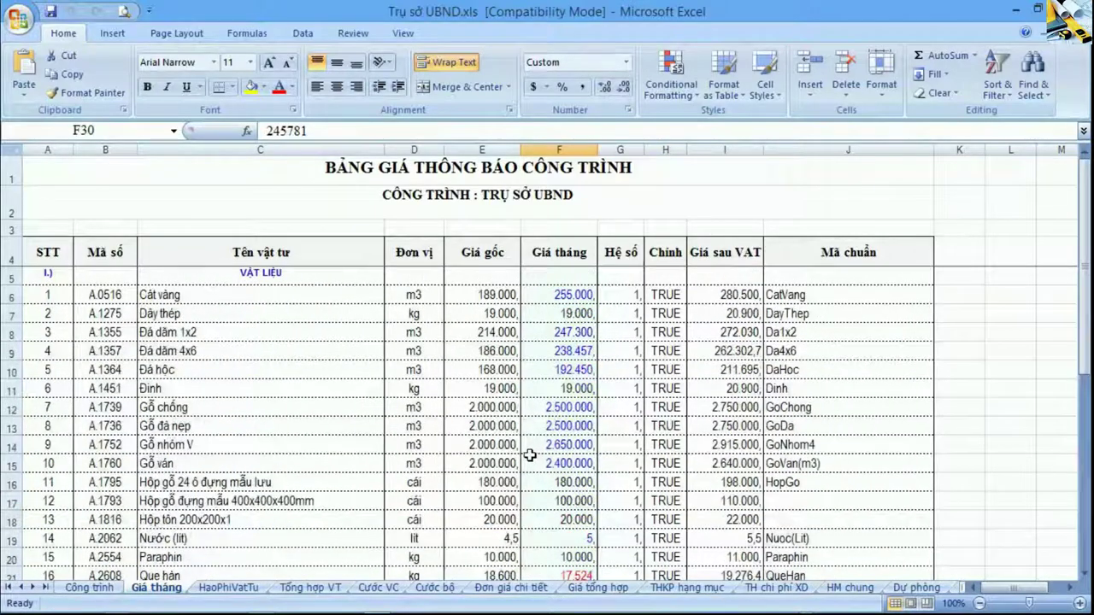
# Review the Giá gốc and Giá tháng columns of the material rows, and select the Giá tháng sheet's title
pyautogui.moveTo(489, 295); pyautogui.dragTo(479, 513)
pyautogui.moveTo(562, 294); pyautogui.dragTo(558, 536)
pyautogui.click(557, 426)
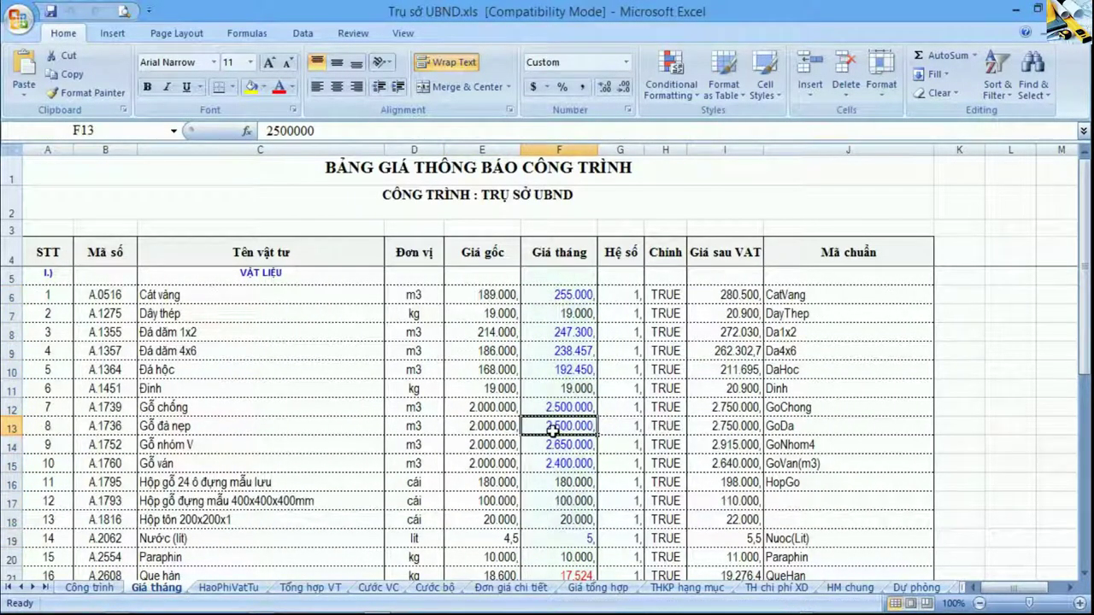
pyautogui.click(49, 273)
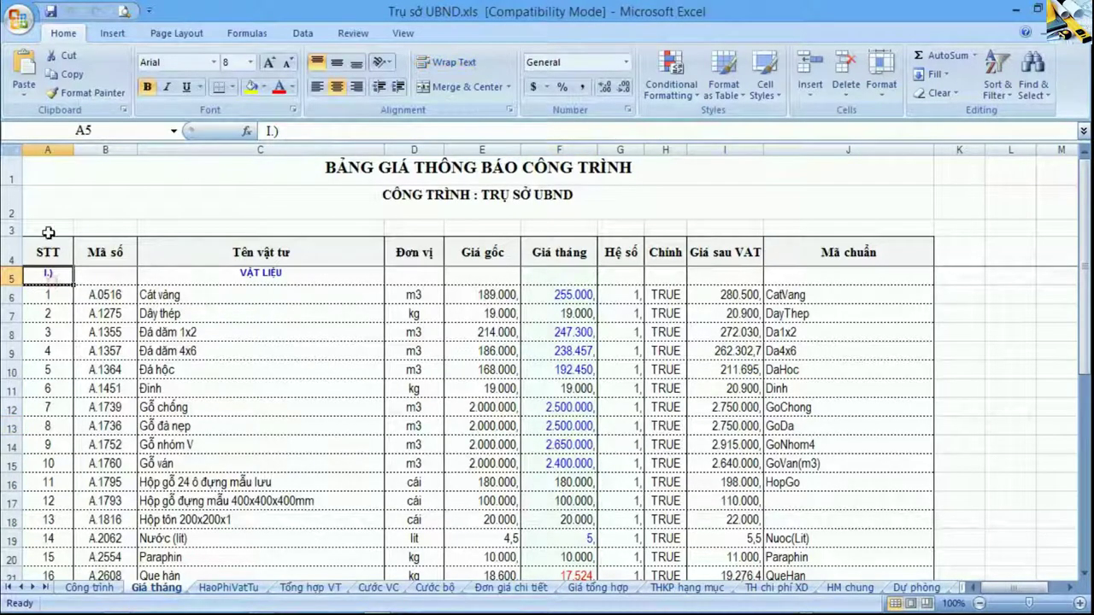
pyautogui.click(59, 171)
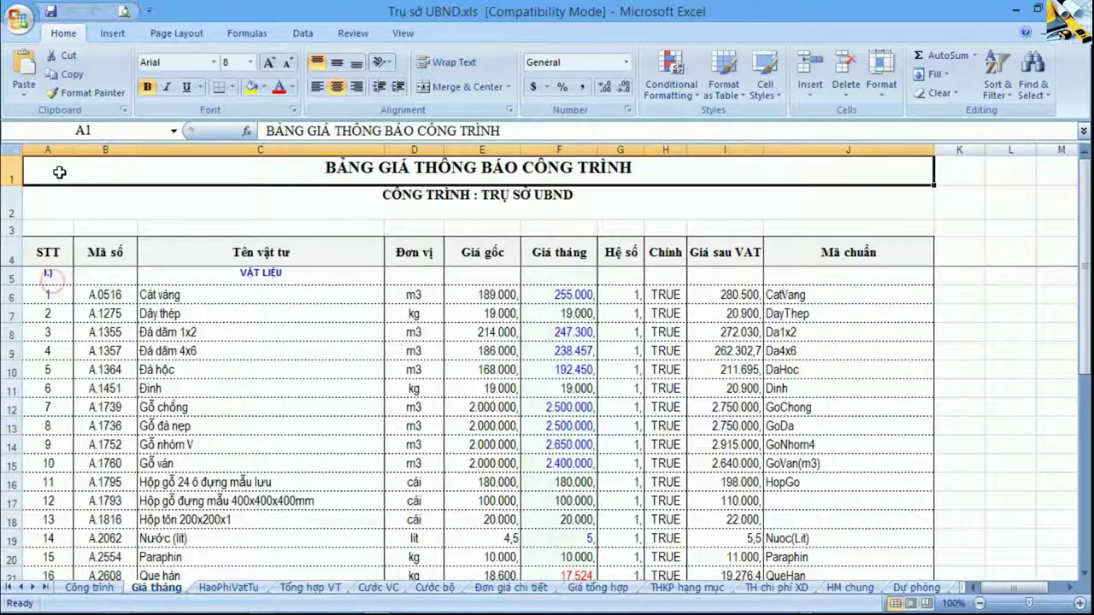
# Look at the Công trình sheet, and review the item and norm columns in the HaoPhiVatTu sheet
pyautogui.click(88, 588)
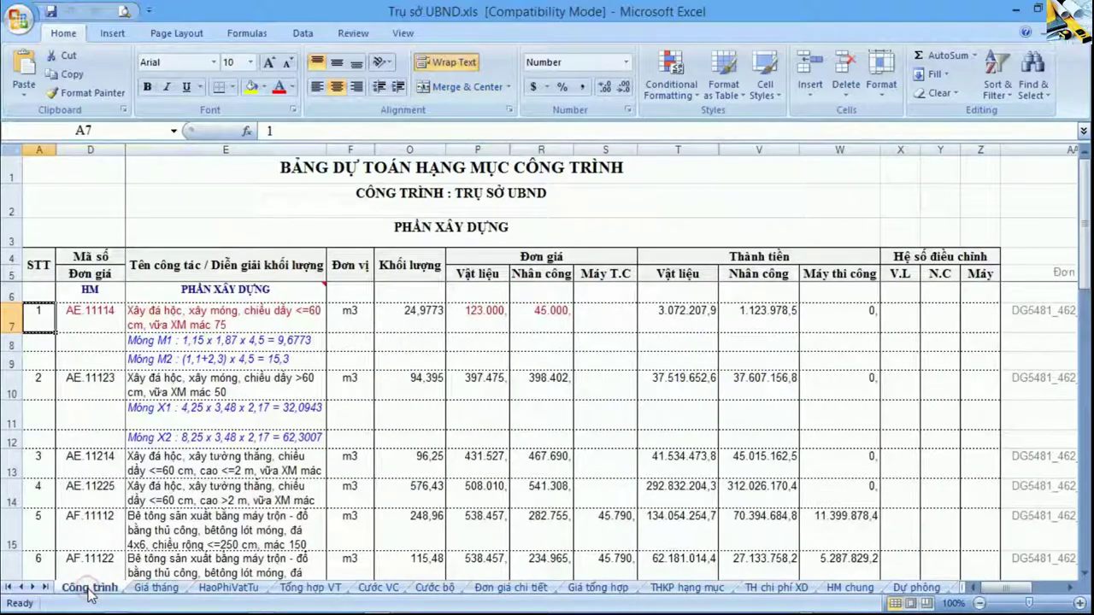
pyautogui.click(226, 588)
pyautogui.moveTo(48, 274); pyautogui.dragTo(360, 411)
pyautogui.moveTo(532, 285); pyautogui.dragTo(627, 554)
pyautogui.click(603, 487)
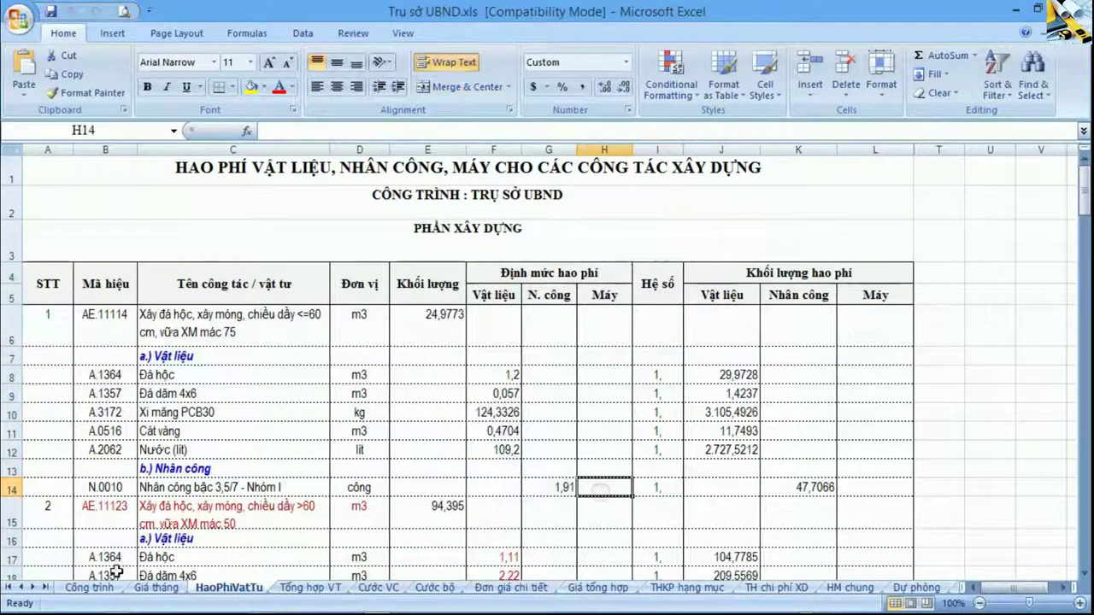
# Review the names and monthly prices of all materials, labour and machines in the Giá tháng sheet, down to Máy đầm bàn 1kW
pyautogui.click(158, 588)
pyautogui.moveTo(181, 289); pyautogui.dragTo(354, 461)
pyautogui.moveTo(559, 252); pyautogui.dragTo(560, 519)
pyautogui.scroll(-4, 560, 504)
pyautogui.moveTo(323, 423); pyautogui.dragTo(544, 475)
pyautogui.scroll(-1, 543, 475)
pyautogui.moveTo(228, 441); pyautogui.dragTo(556, 517)
pyautogui.click(558, 482)
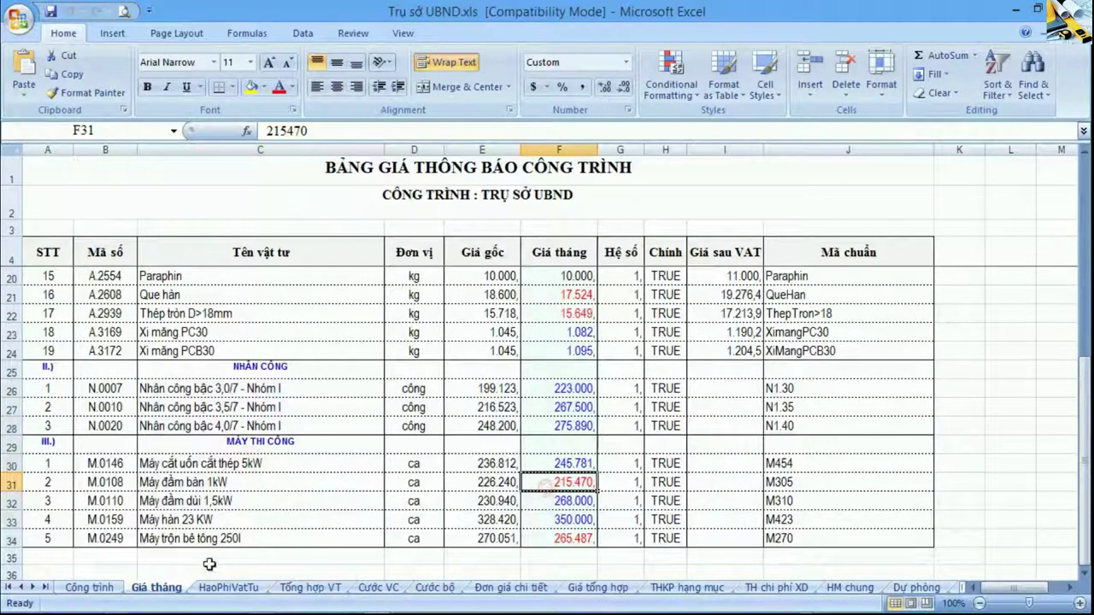
pyautogui.click(106, 484)
# Review the estimate table from its title through item AF.11112 in the Công trình sheet
pyautogui.click(89, 588)
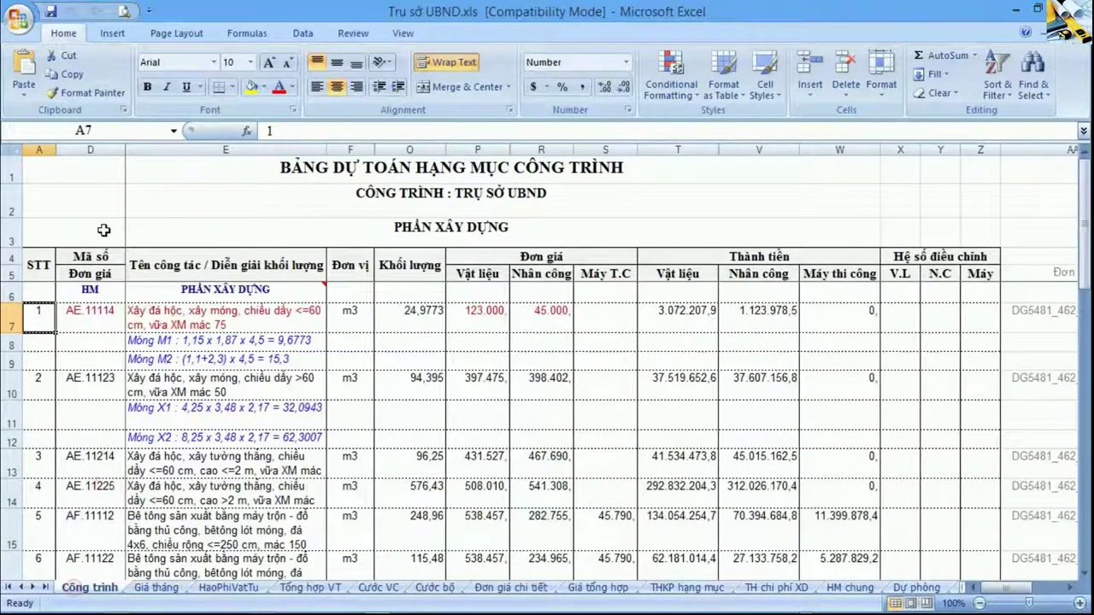
pyautogui.click(42, 292)
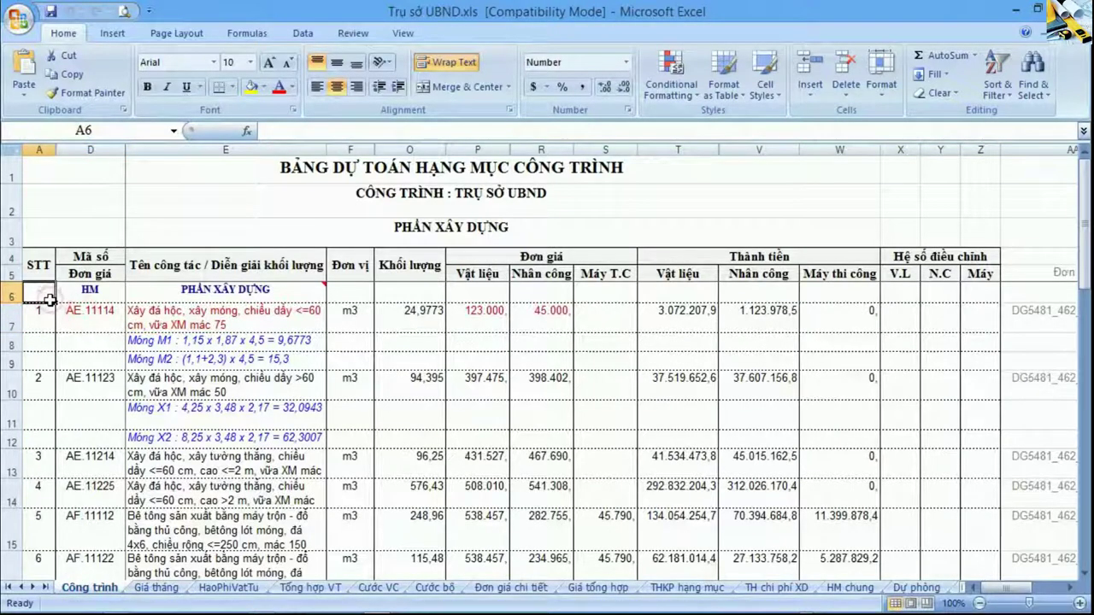
pyautogui.moveTo(50, 183); pyautogui.dragTo(751, 516)
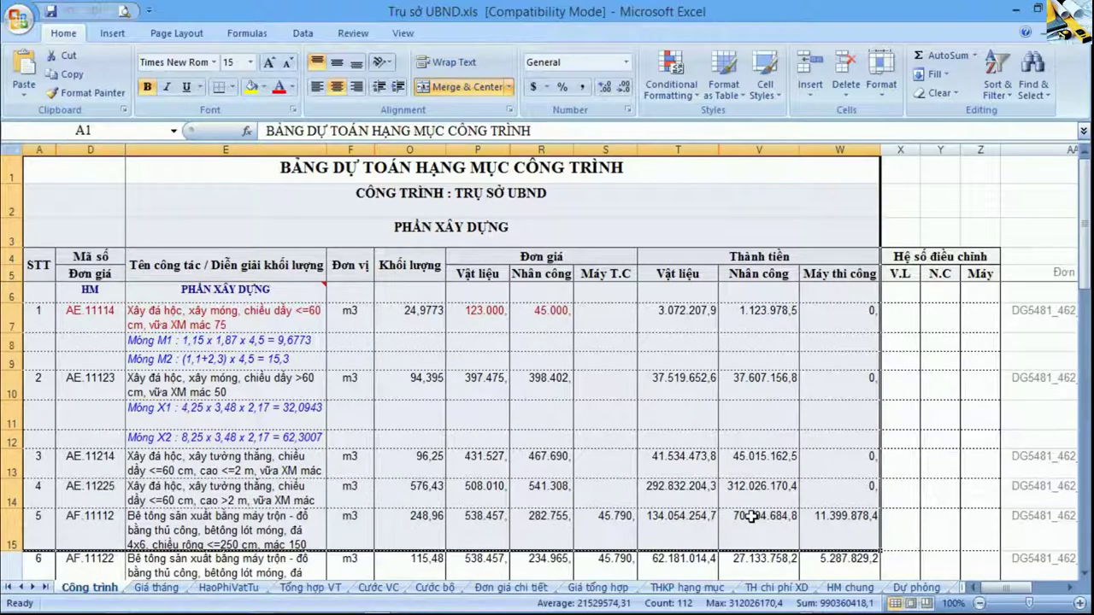
pyautogui.click(374, 316)
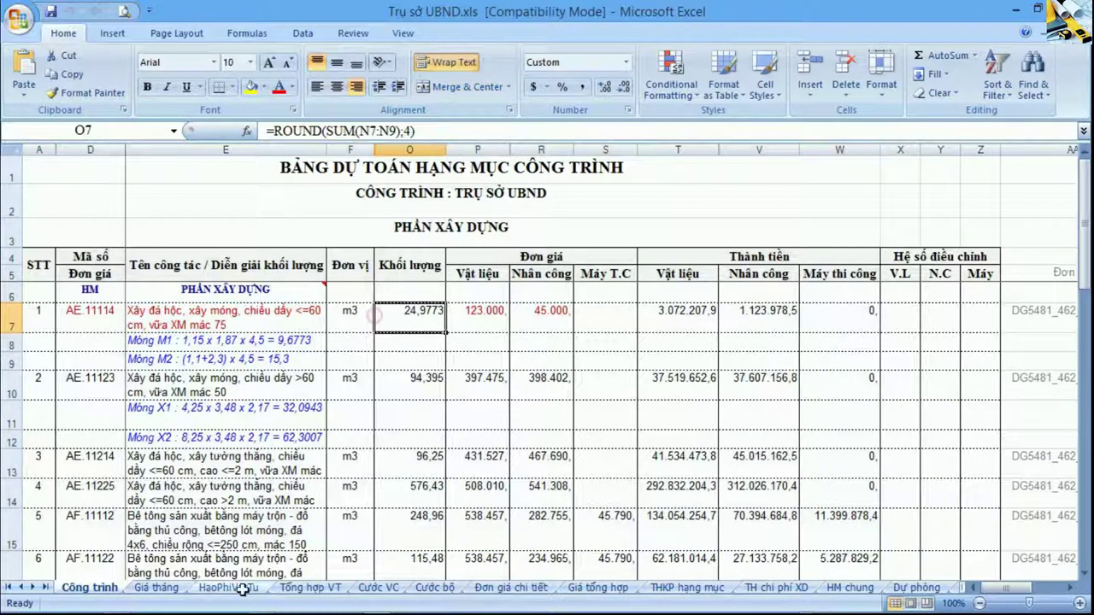
# Revisit the HaoPhiVatTu sheet and examine the labour price rows in the Giá tháng sheet
pyautogui.click(229, 587)
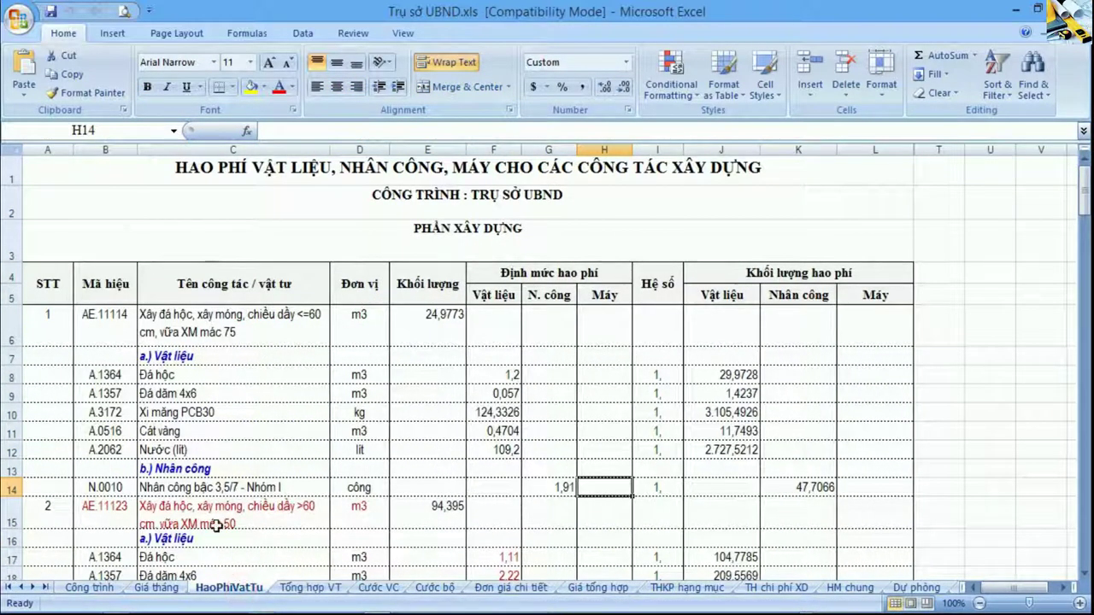
pyautogui.click(156, 587)
pyautogui.moveTo(146, 275); pyautogui.dragTo(566, 437)
pyautogui.click(479, 408)
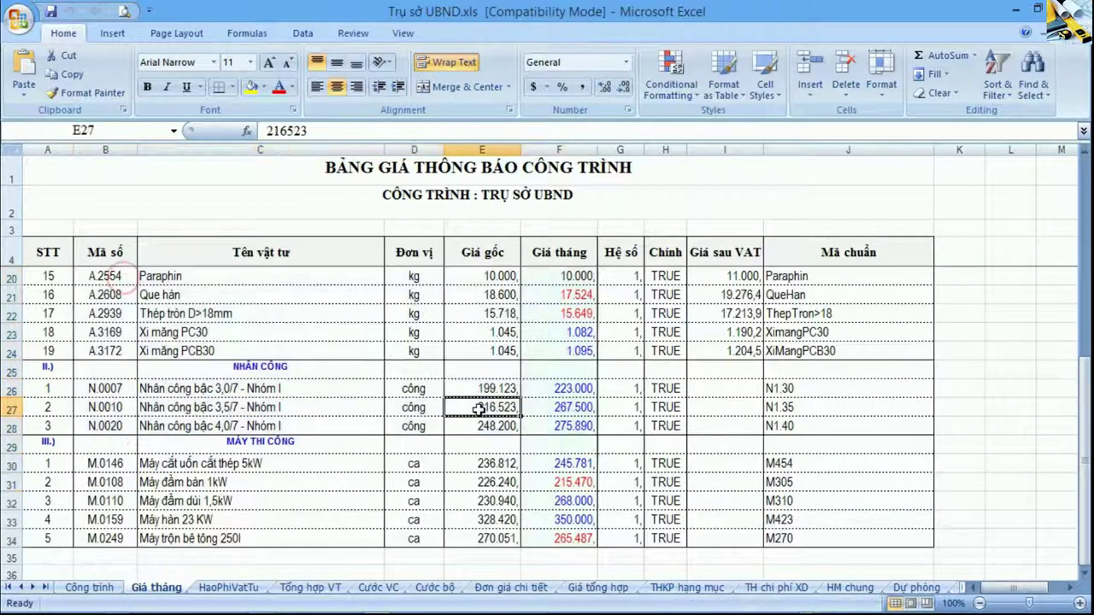
# Return to the Công trình sheet, then close Trụ sở UBND.xls and switch to Dự toán G8
pyautogui.click(89, 587)
pyautogui.click(65, 185)
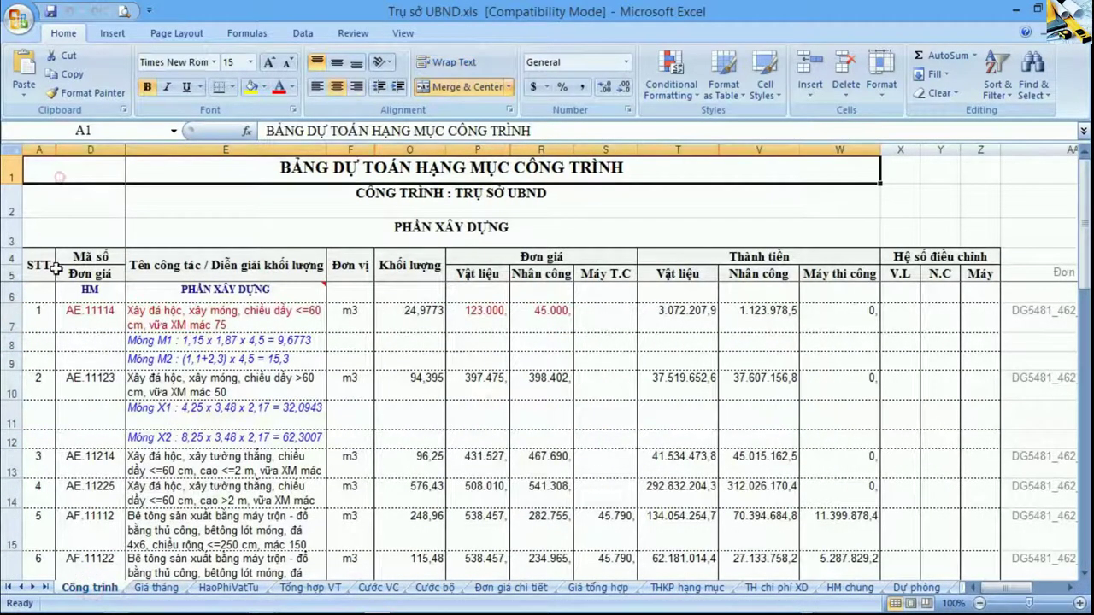
pyautogui.click(50, 291)
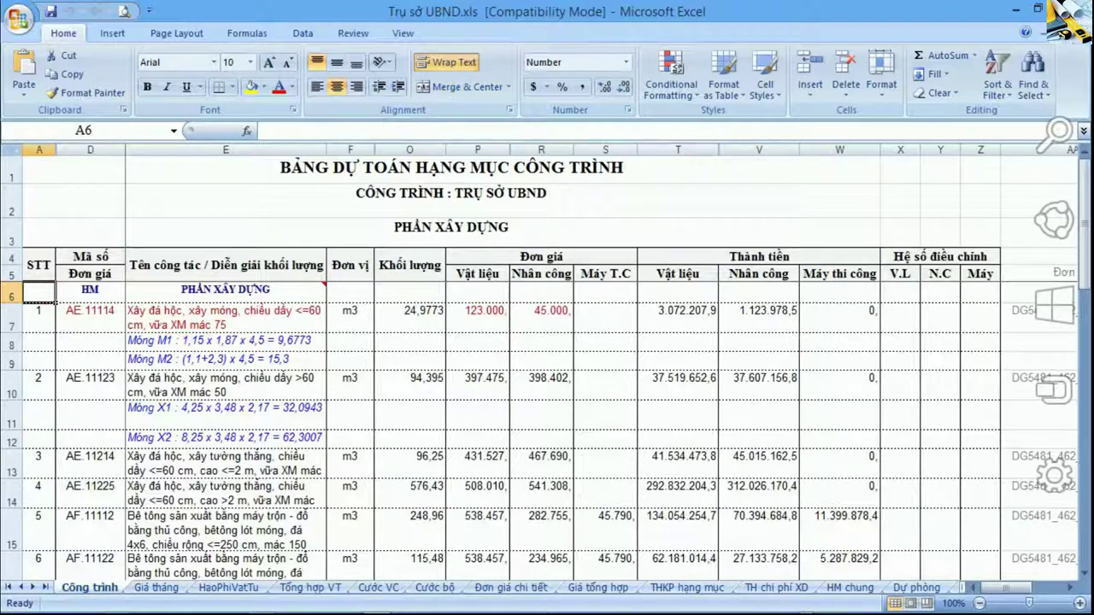
pyautogui.hotkey('alt', 'F4')
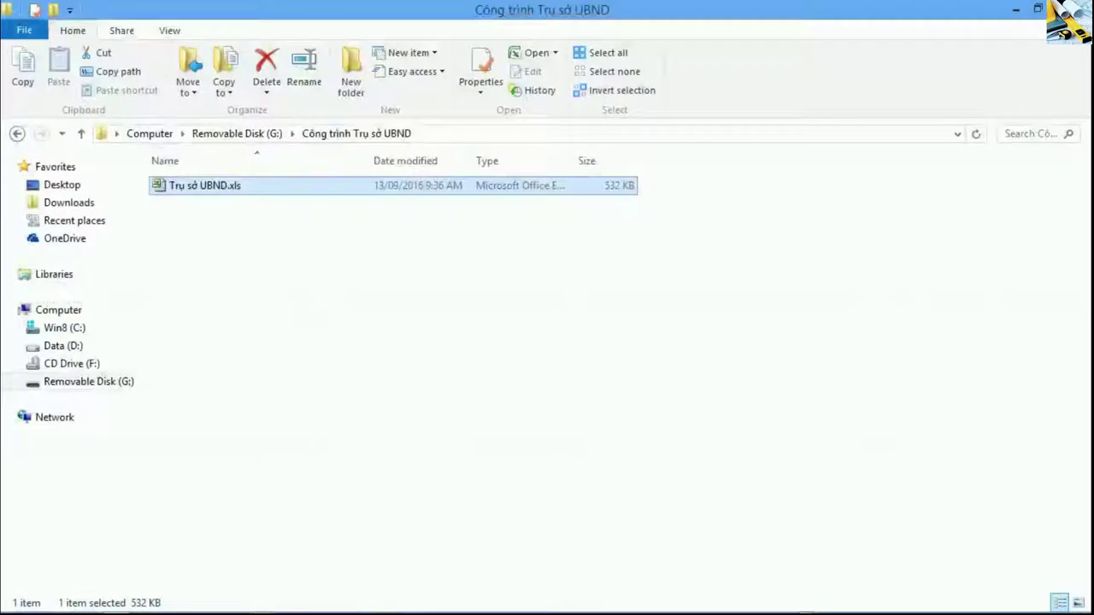
pyautogui.hotkey('alt', 'Tab')
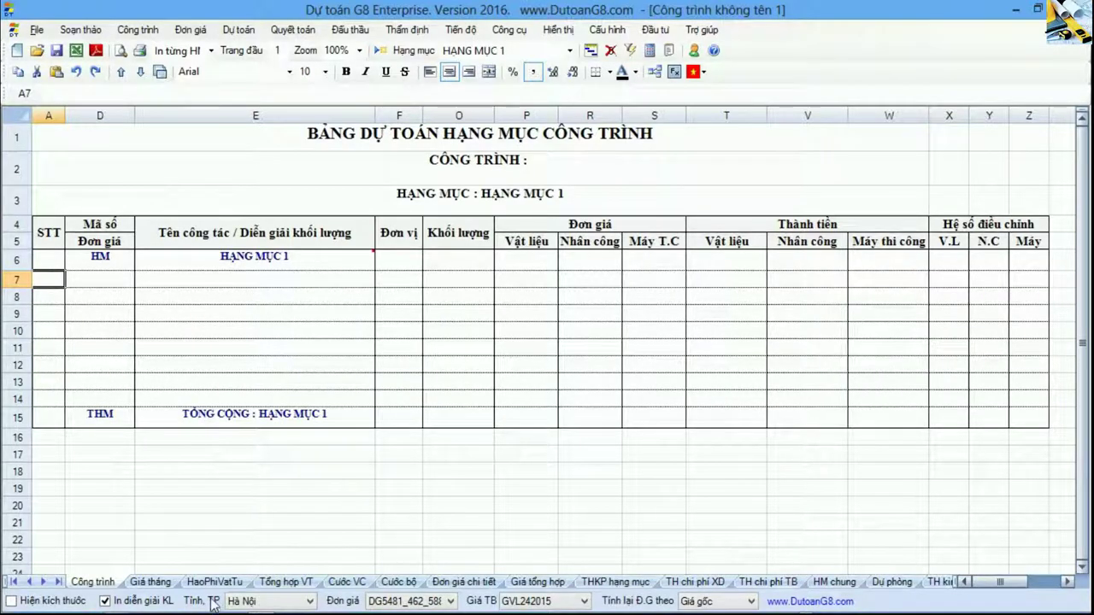
# Check the province list, keeping Hà Nội, and set the unit price set to DG56HN_XD
pyautogui.click(289, 603)
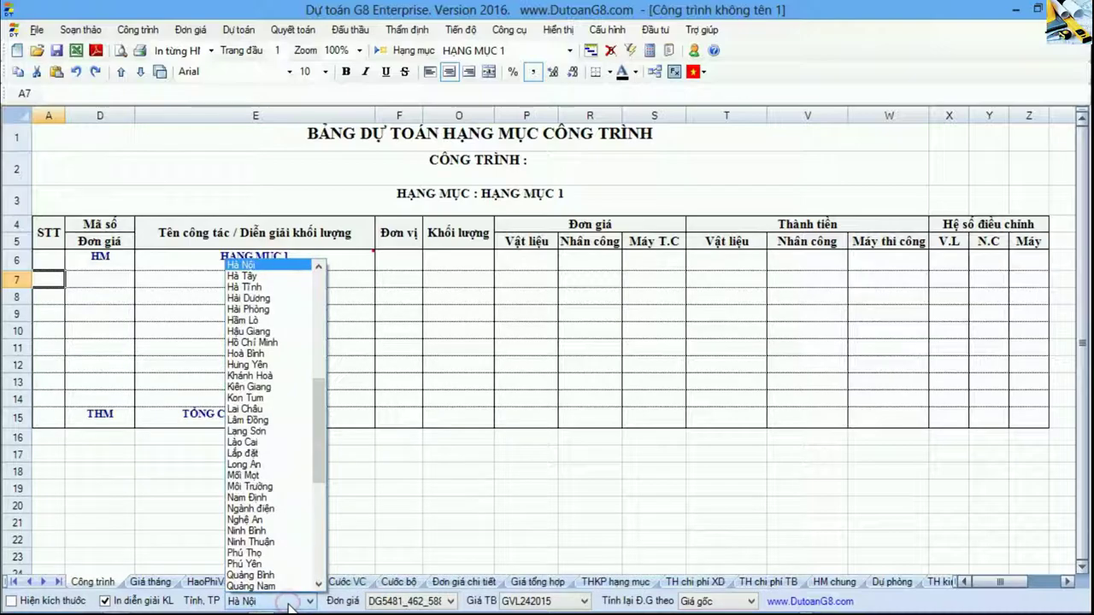
pyautogui.click(289, 604)
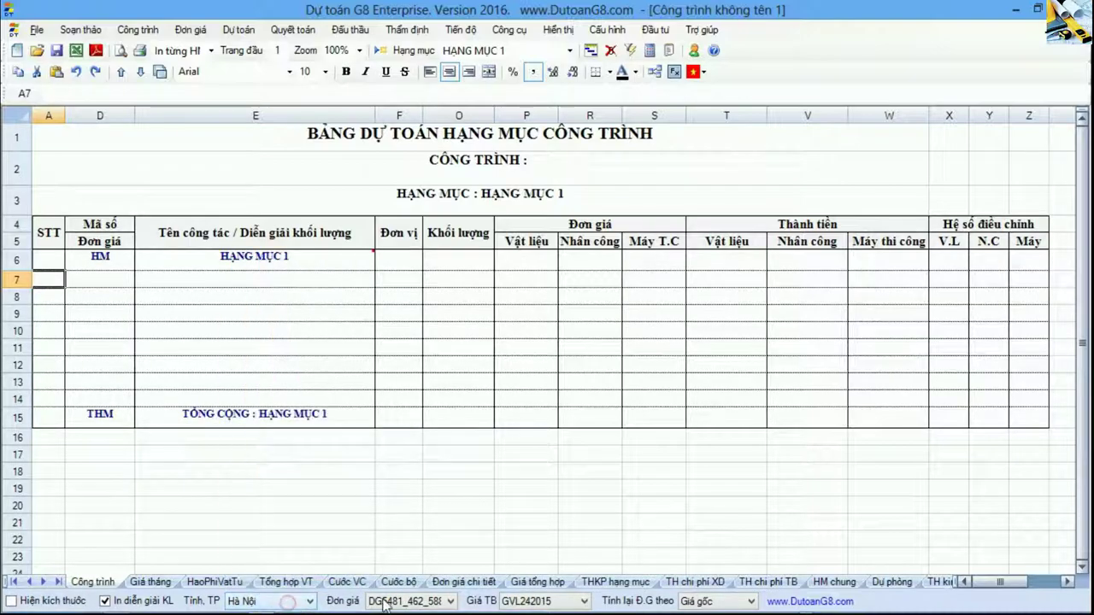
pyautogui.click(387, 603)
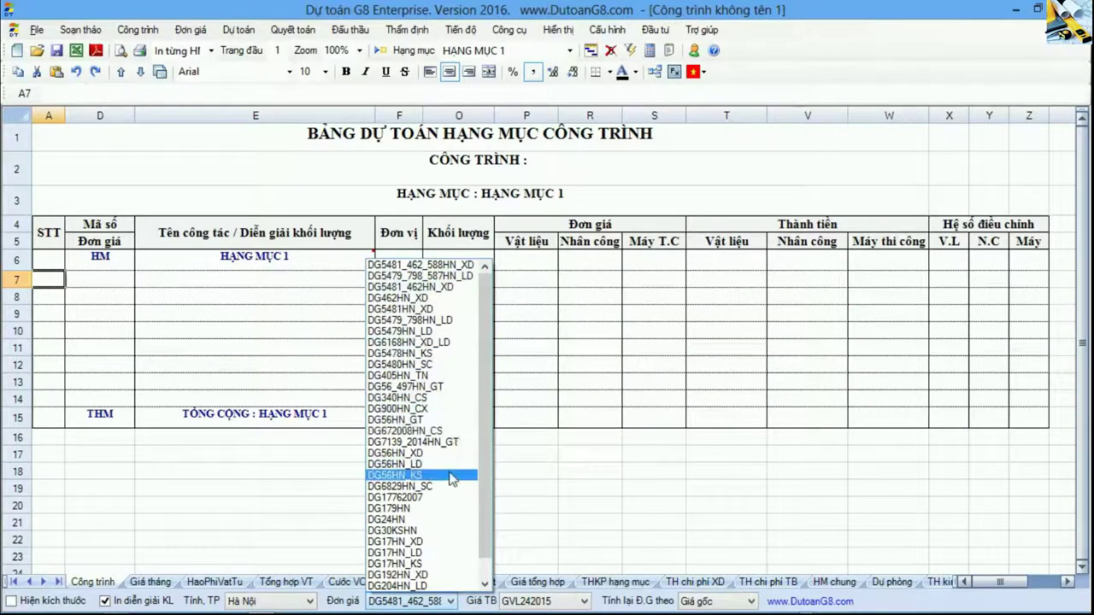
pyautogui.scroll(-1, 430, 557)
pyautogui.scroll(1, 430, 557)
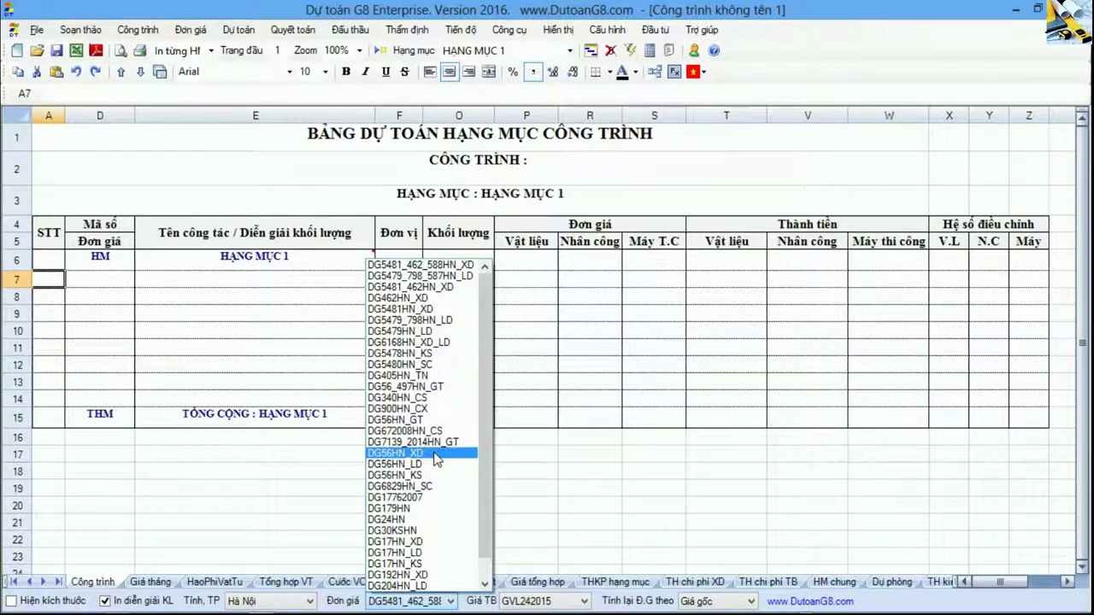
pyautogui.click(404, 455)
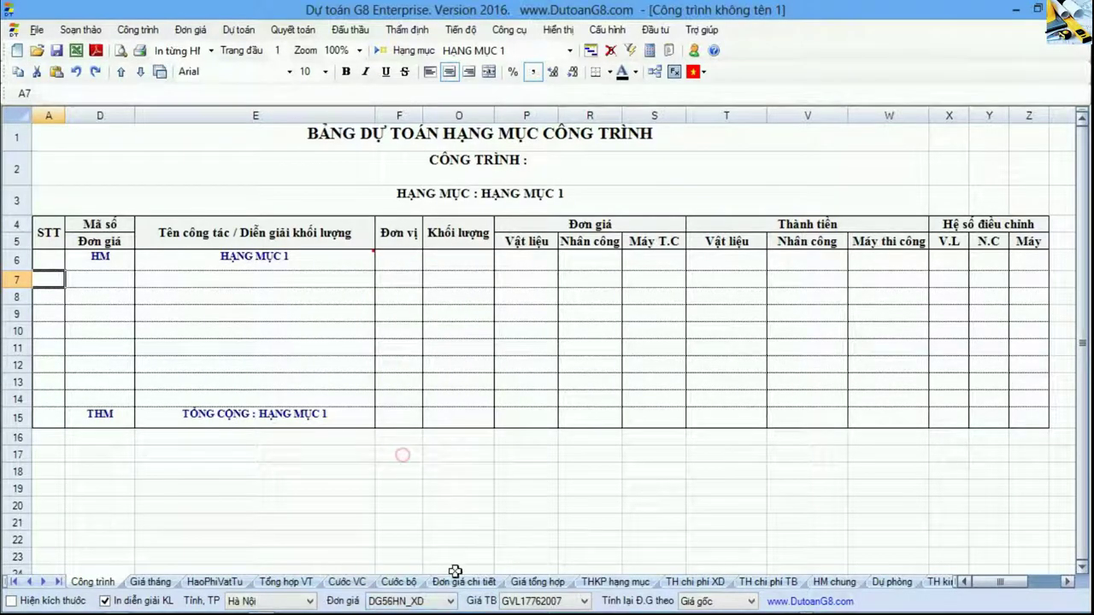
# Set the unit price set to DG5481_462_588HN_XD and select cell A7 of the estimate
pyautogui.click(446, 600)
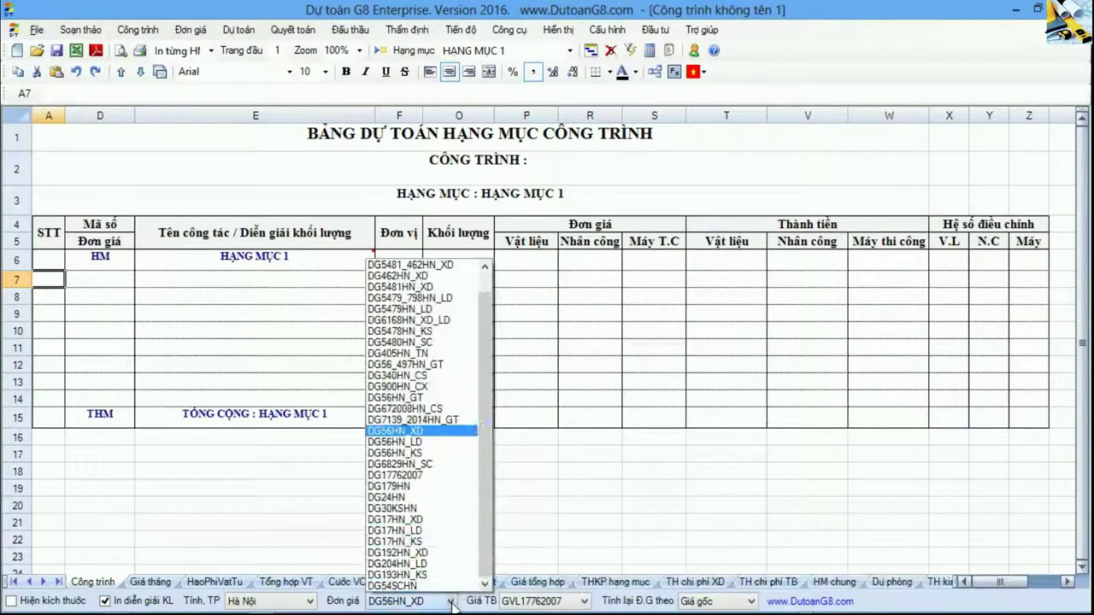
pyautogui.moveTo(481, 466); pyautogui.dragTo(484, 380)
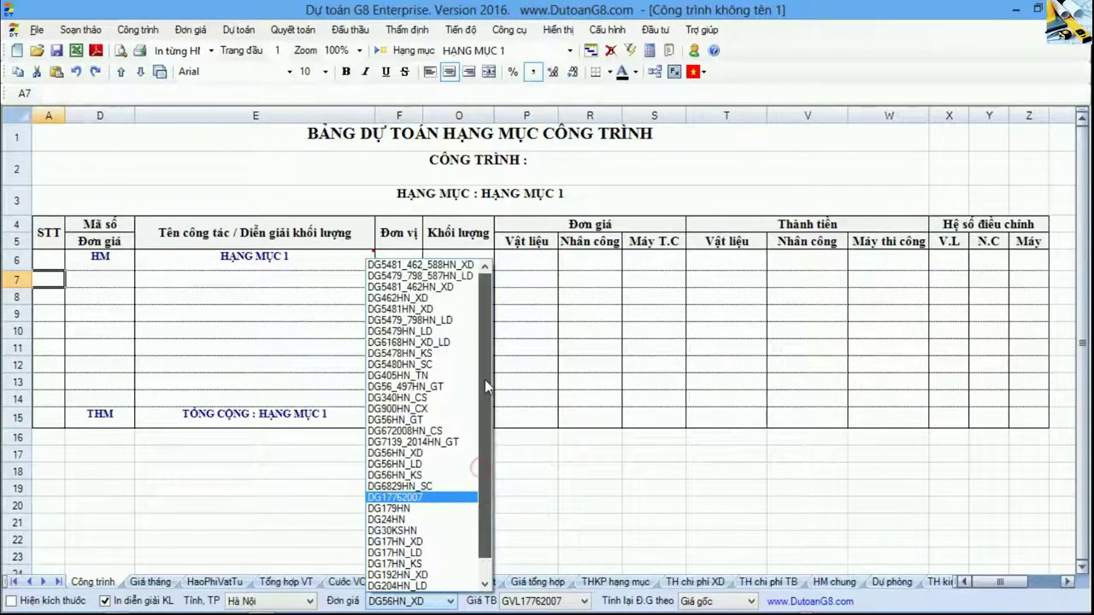
pyautogui.click(448, 266)
pyautogui.click(90, 283)
pyautogui.click(48, 278)
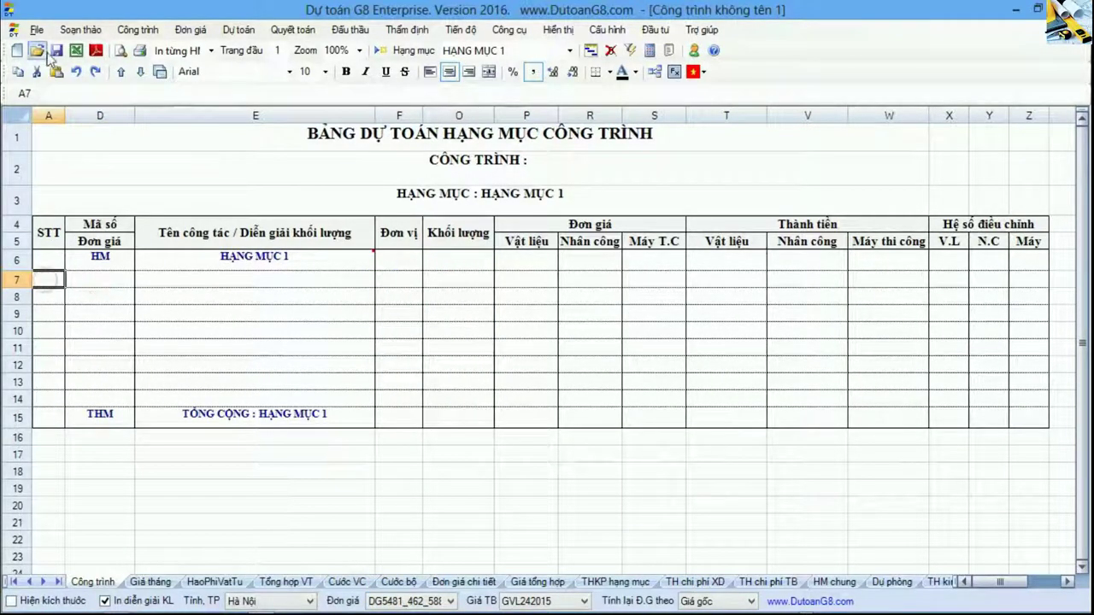
# Start importing a project from Excel and open Trụ sở UBND.xls from the Công trình Trụ sở UBND folder on Removable Disk (G:)
pyautogui.click(38, 31)
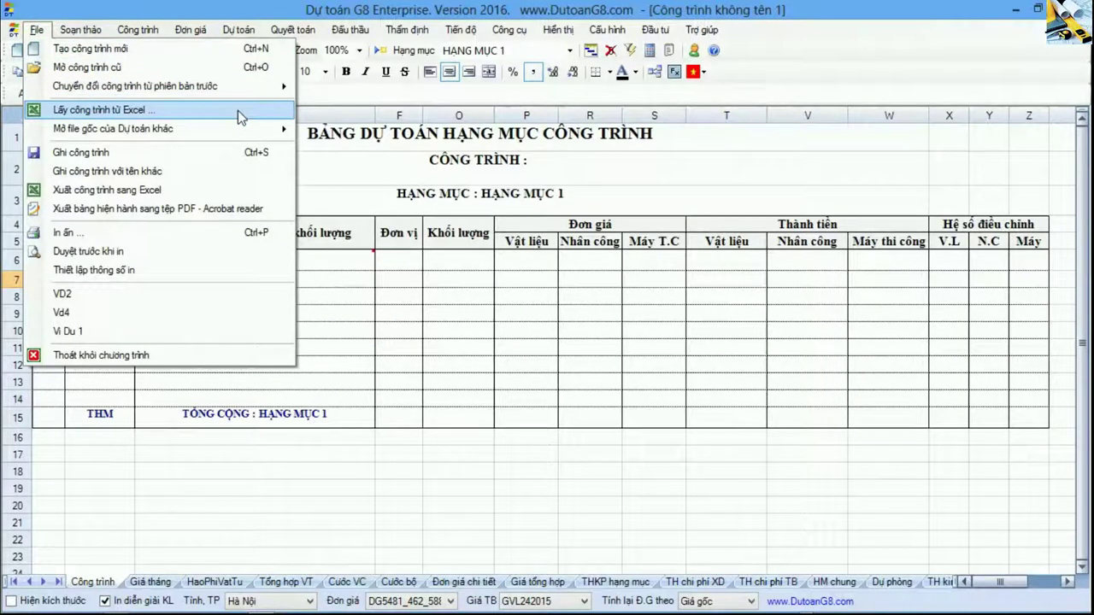
pyautogui.moveTo(149, 33)
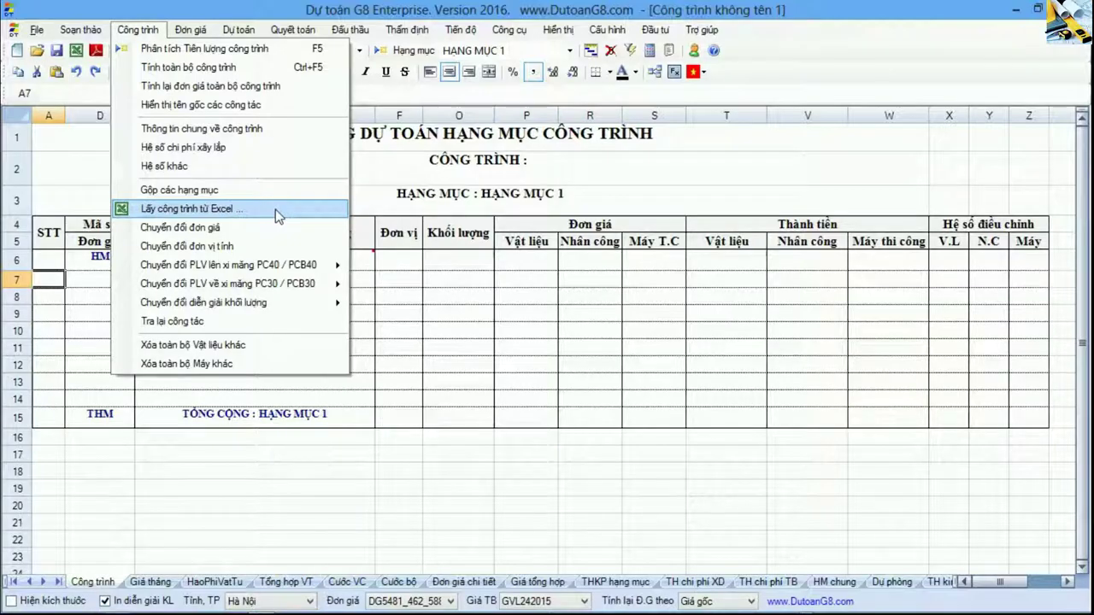
pyautogui.moveTo(36, 30)
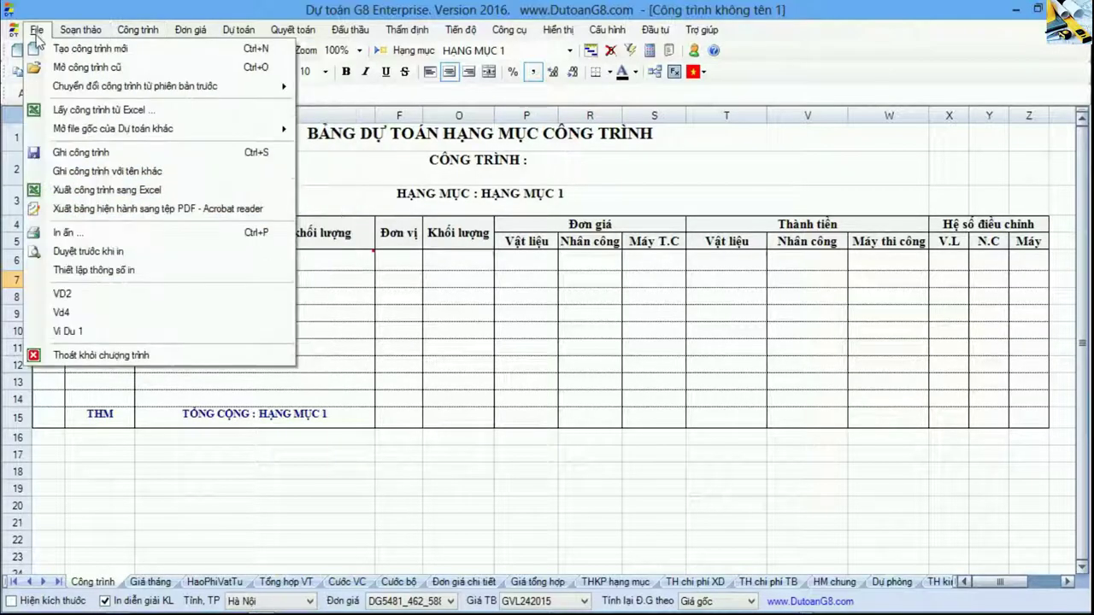
pyautogui.click(221, 117)
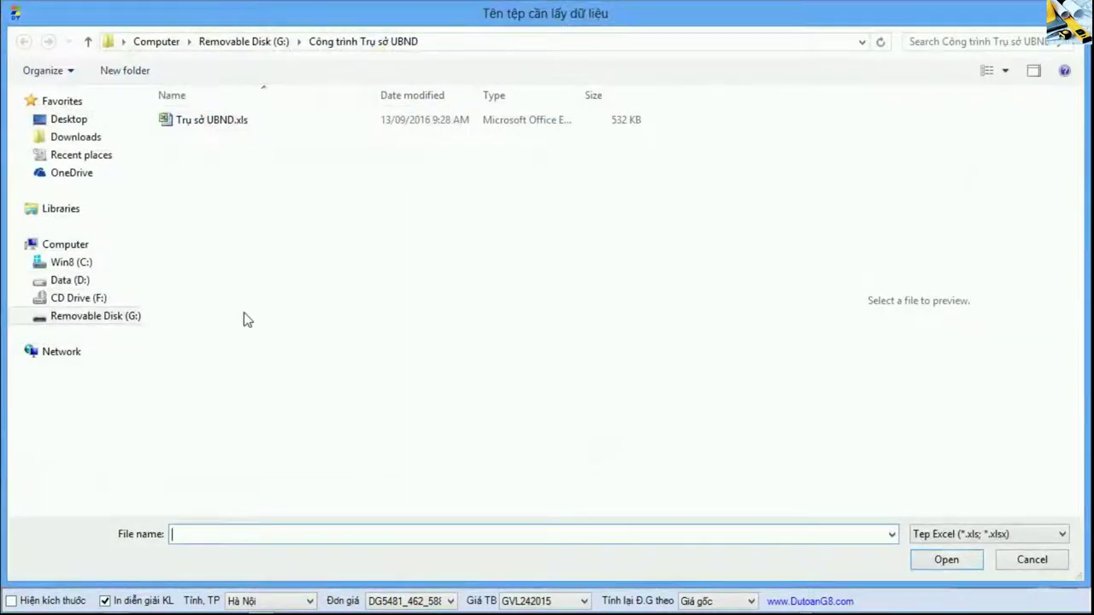
pyautogui.click(105, 316)
pyautogui.doubleClick(204, 139)
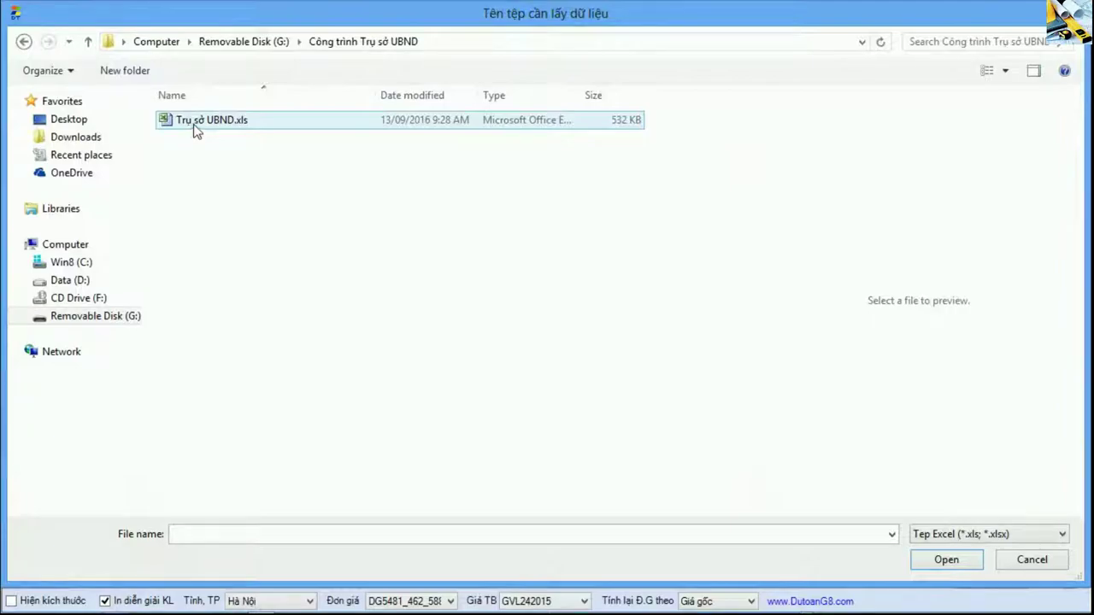
pyautogui.click(195, 126)
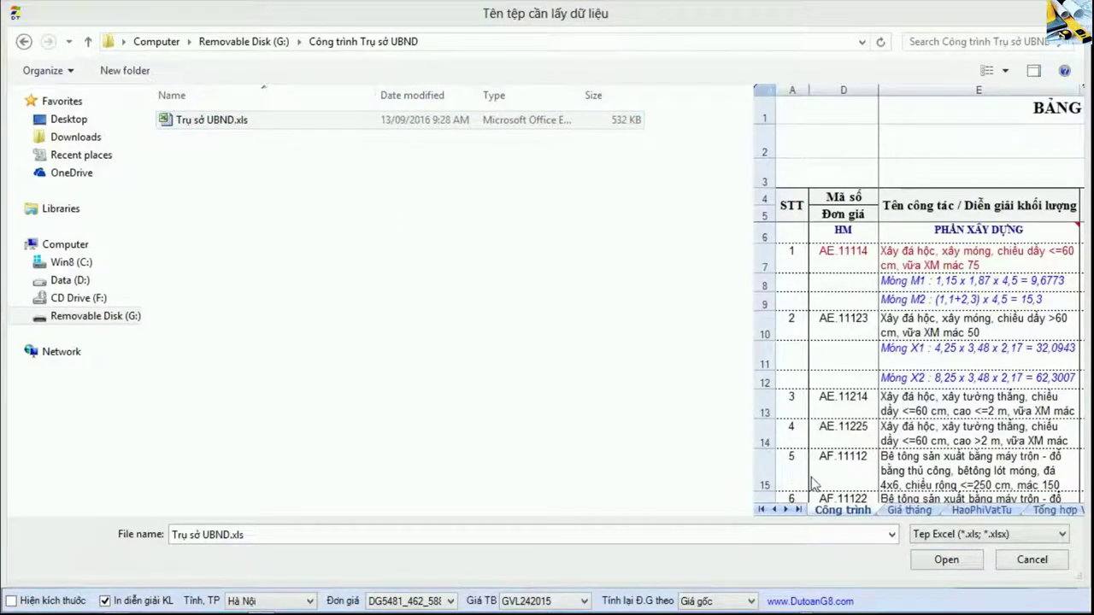
pyautogui.click(936, 564)
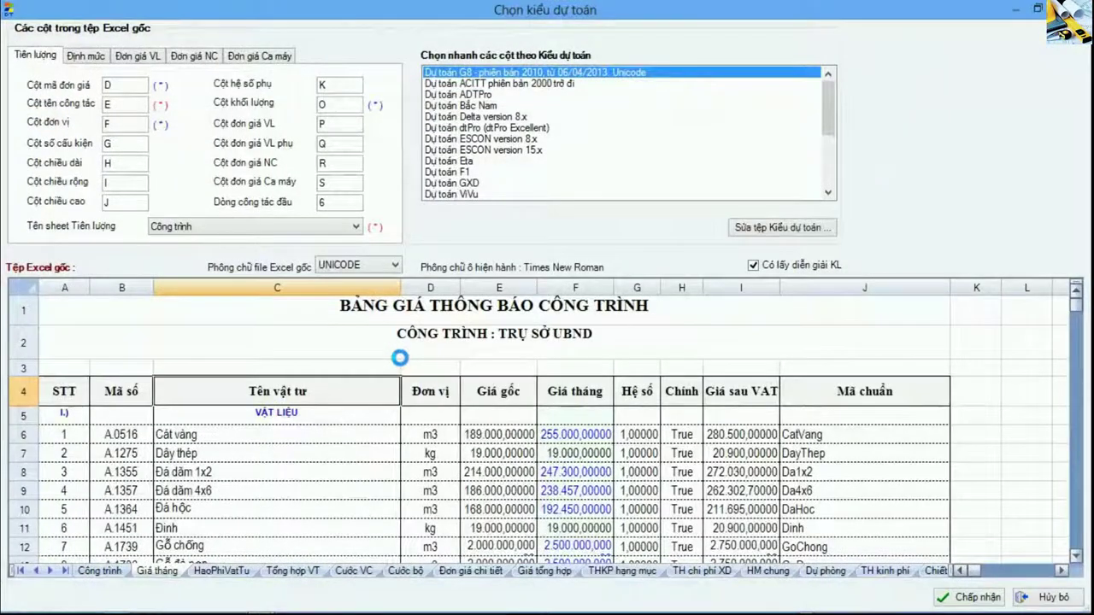
# Review the Công trình, Giá tháng and HaoPhiVatTu sheets in the source file preview, ending on Công trình
pyautogui.click(105, 570)
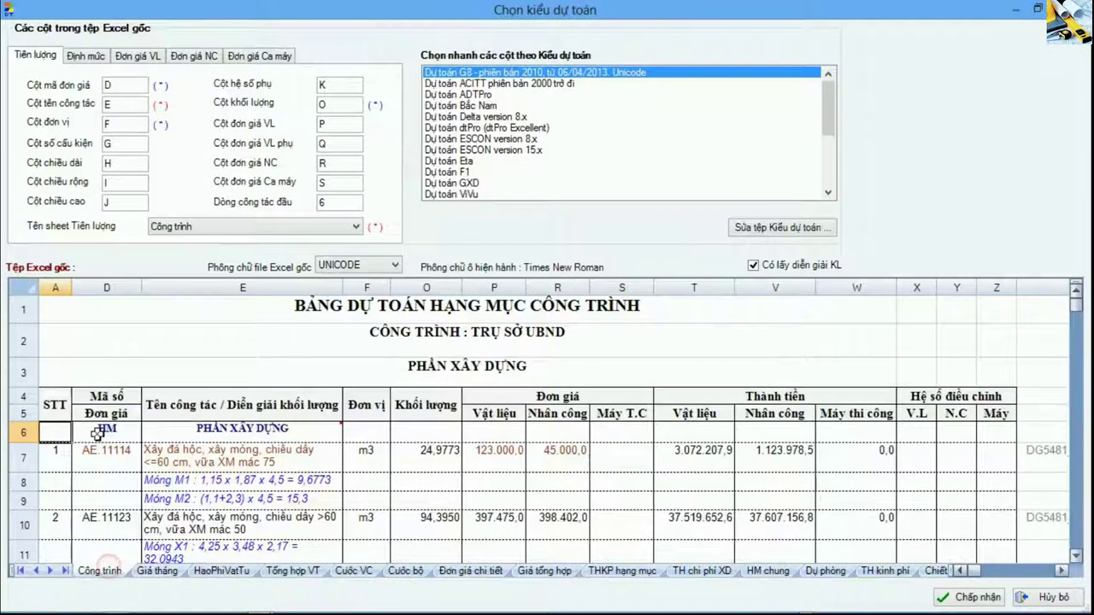
pyautogui.click(162, 571)
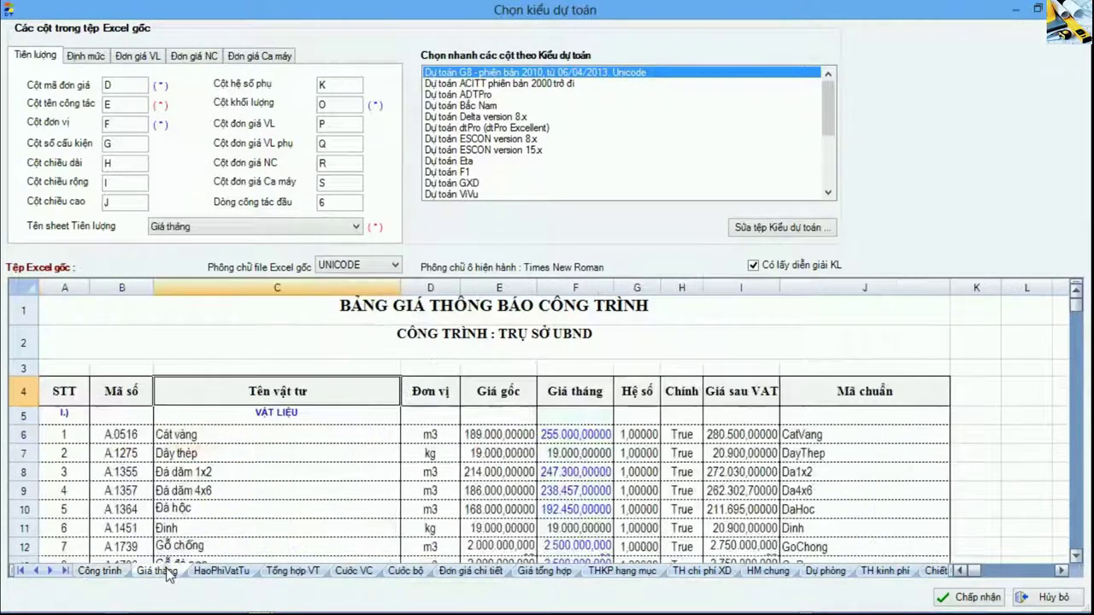
pyautogui.click(219, 570)
pyautogui.click(170, 572)
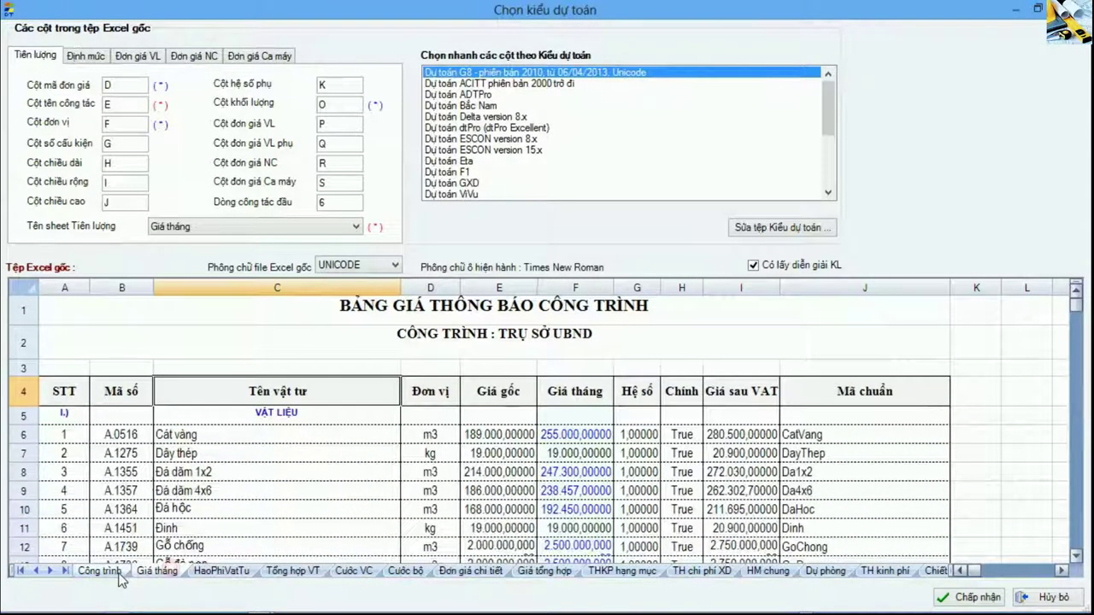
pyautogui.click(111, 571)
# Examine the first work item rows of the Công trình sheet and look through the list of estimate types
pyautogui.click(101, 451)
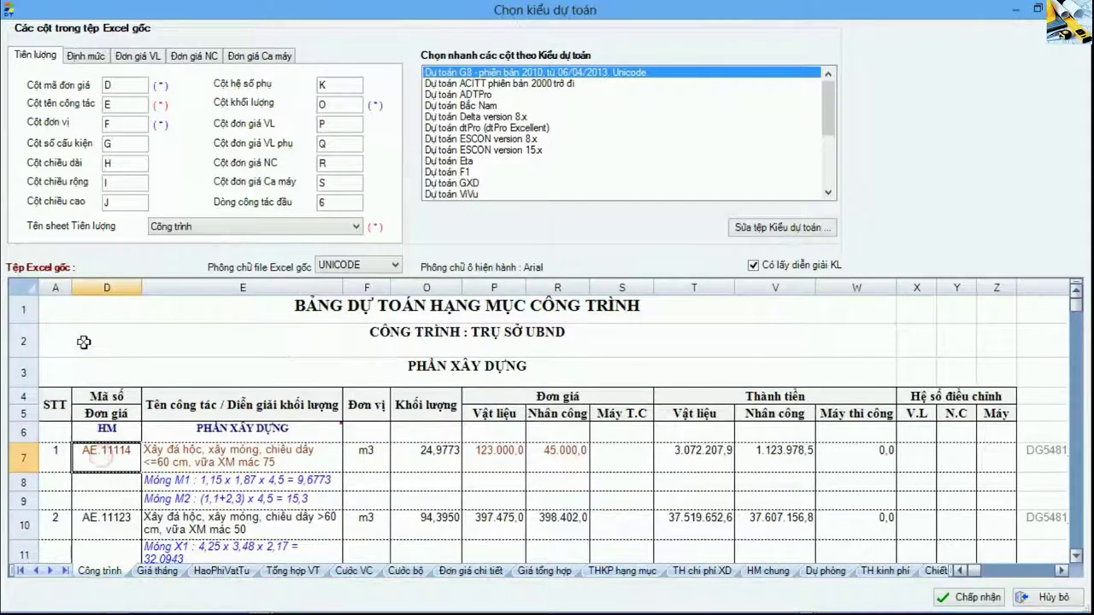
pyautogui.click(64, 317)
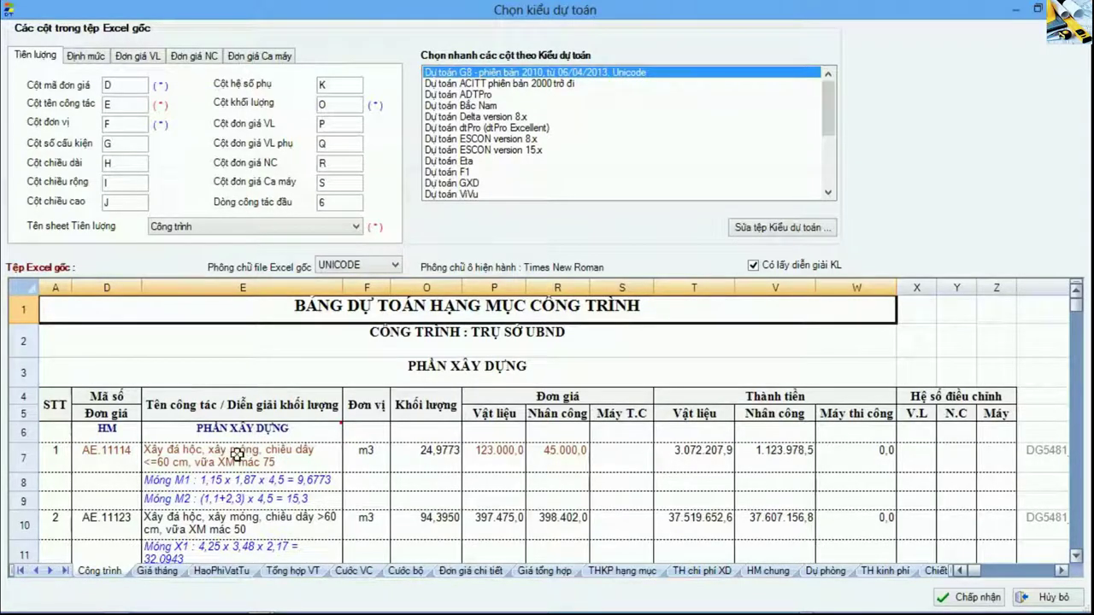
pyautogui.moveTo(109, 466); pyautogui.dragTo(462, 521)
pyautogui.click(493, 482)
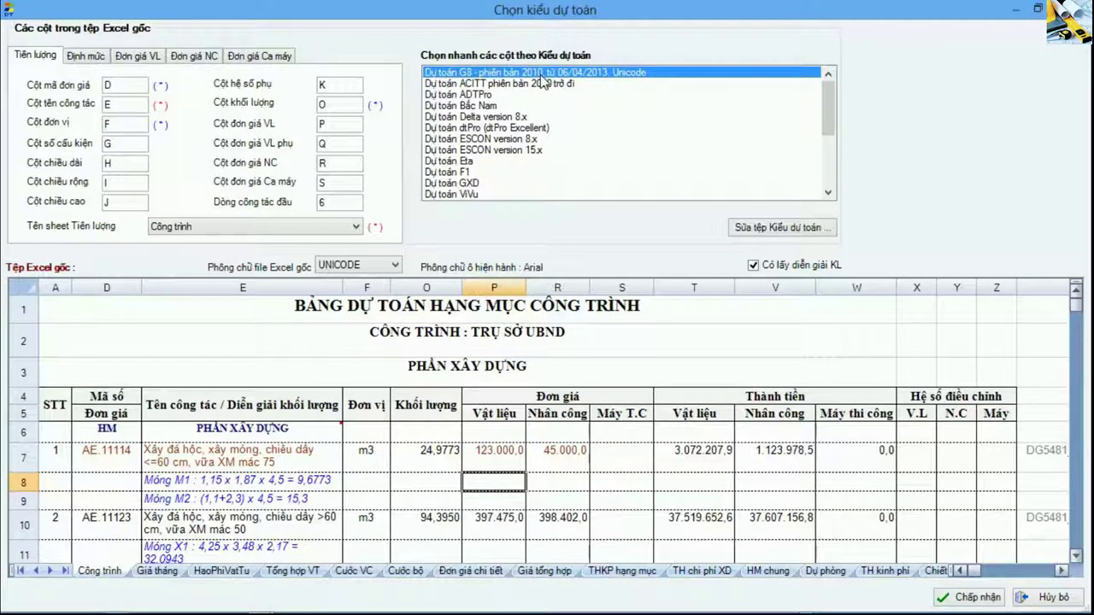
pyautogui.moveTo(825, 110); pyautogui.dragTo(828, 154)
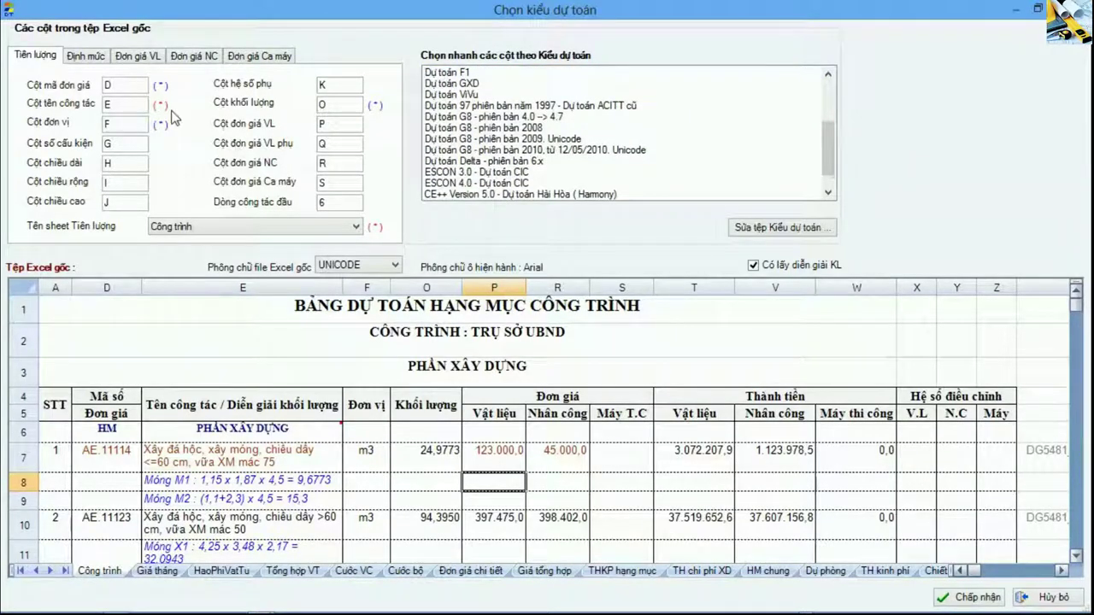
# Enable importing norms with material, labour and machine unit prices, and view the column settings for each price type
pyautogui.click(89, 56)
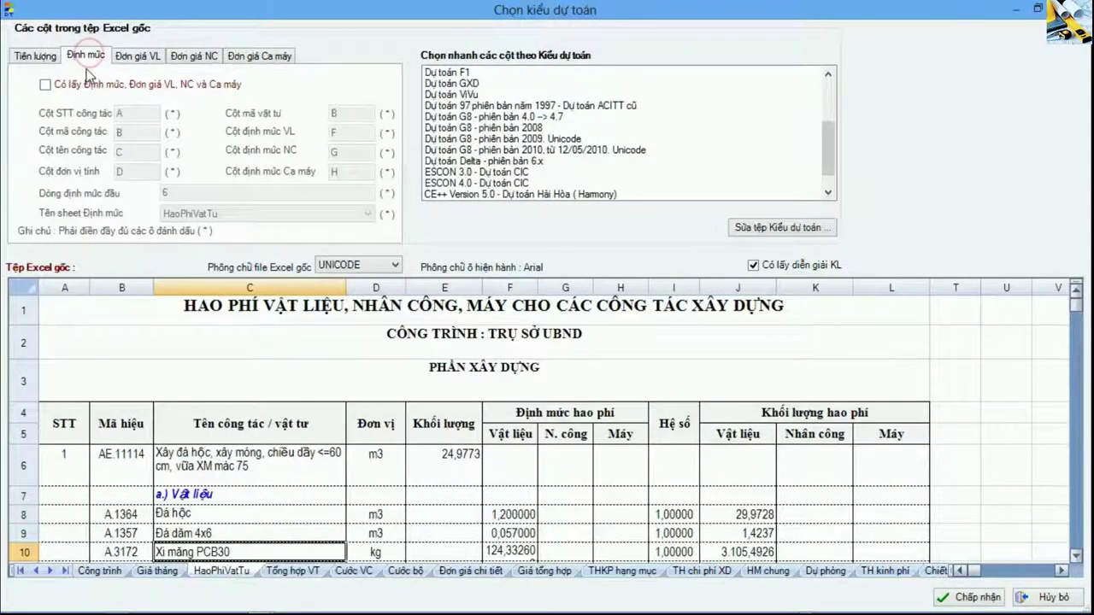
pyautogui.click(79, 85)
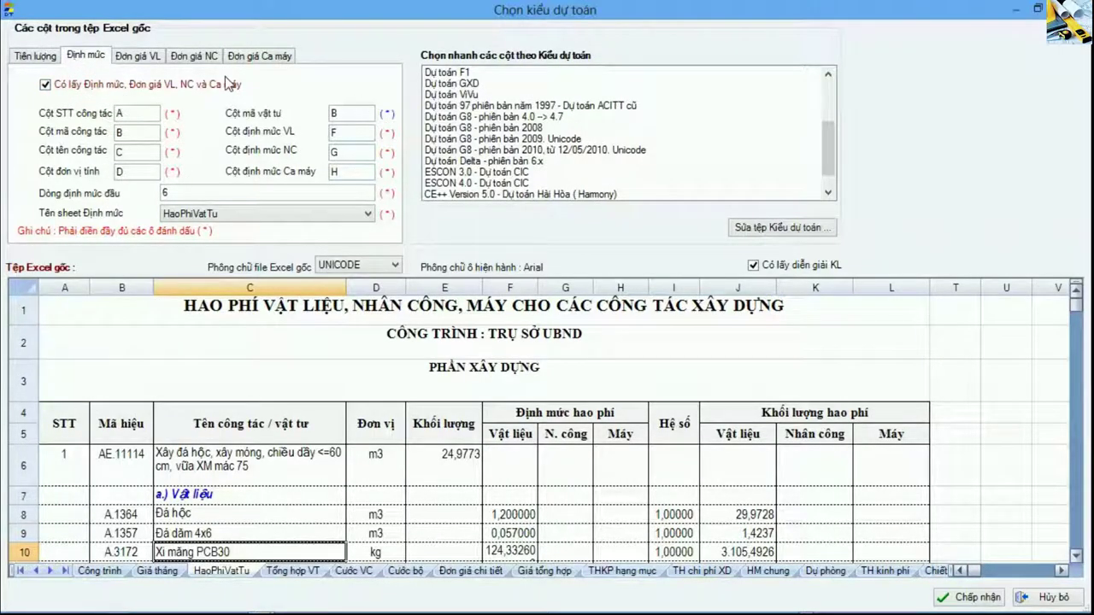
pyautogui.click(138, 55)
pyautogui.click(195, 55)
pyautogui.click(259, 55)
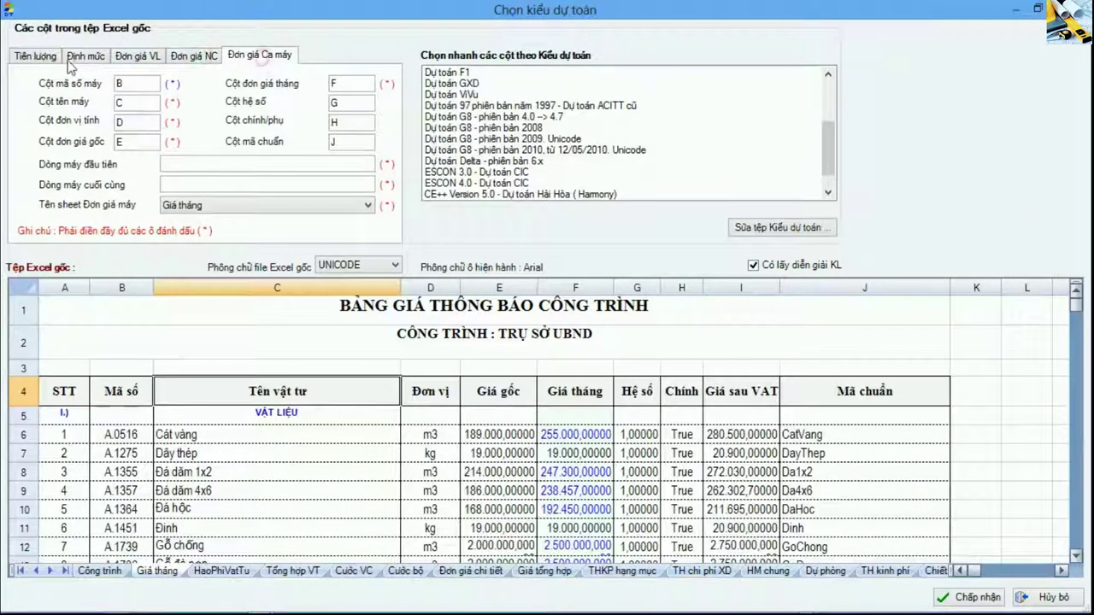
# Check the Tiên lượng settings for the unit price code and work name columns, and the estimate type list
pyautogui.click(35, 56)
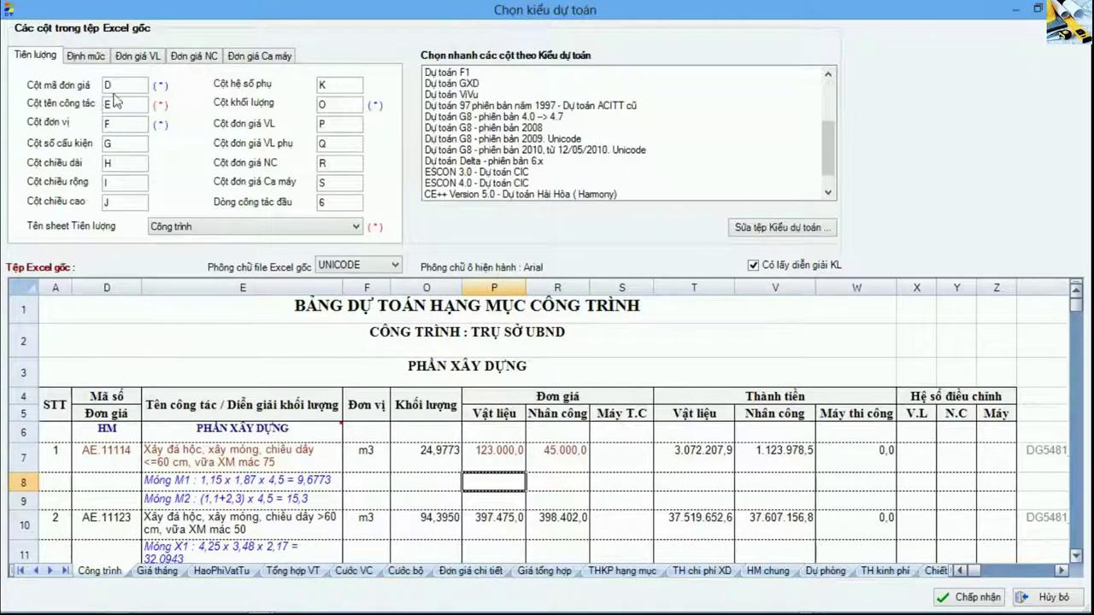
pyautogui.click(121, 85)
pyautogui.click(118, 104)
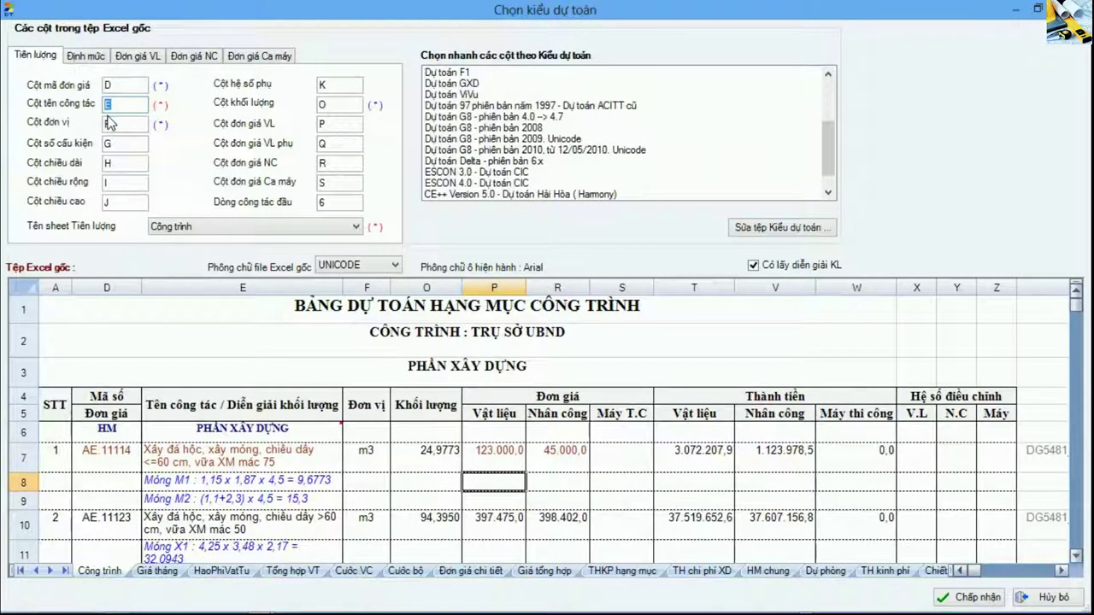
pyautogui.scroll(3, 828, 157)
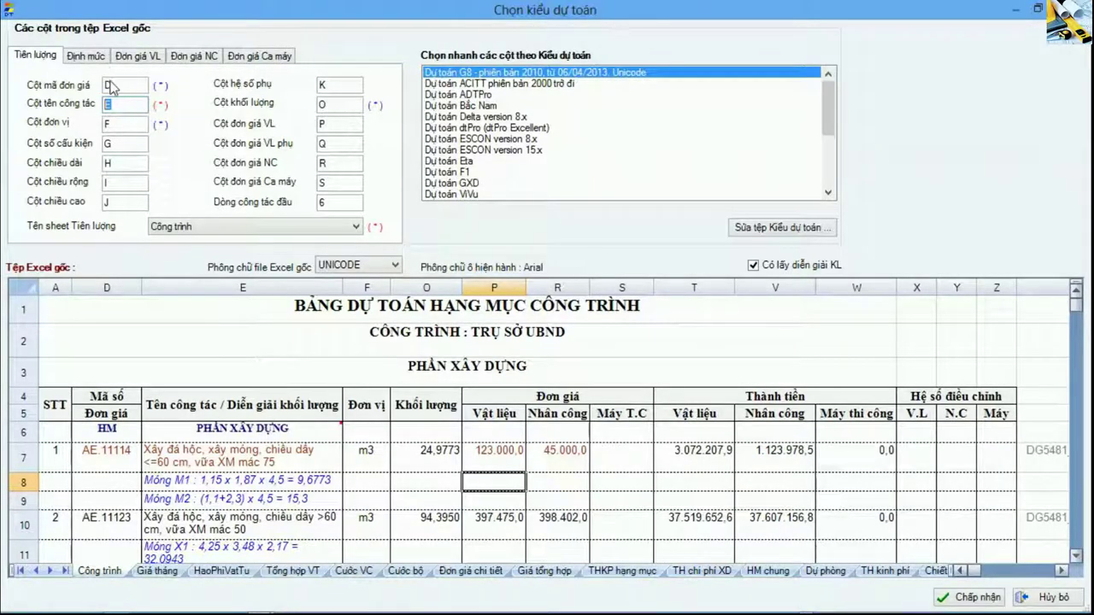
# Inspect the HM row, the first work item and its quantity breakdown lines, and check the Tiên lượng sheet choice, keeping Công trình
pyautogui.click(108, 428)
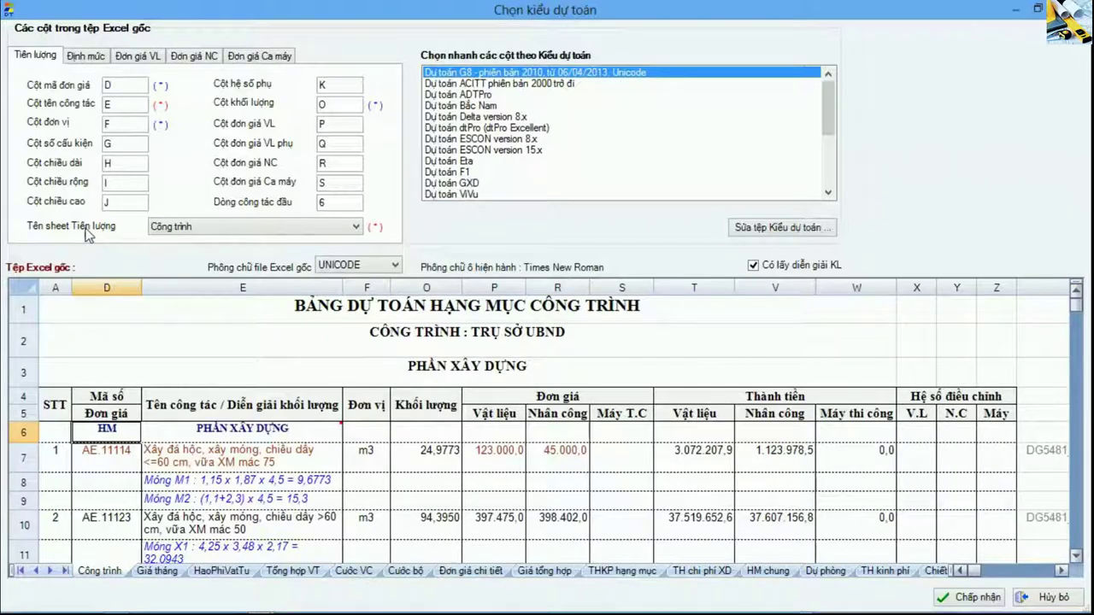
pyautogui.moveTo(57, 454); pyautogui.dragTo(454, 461)
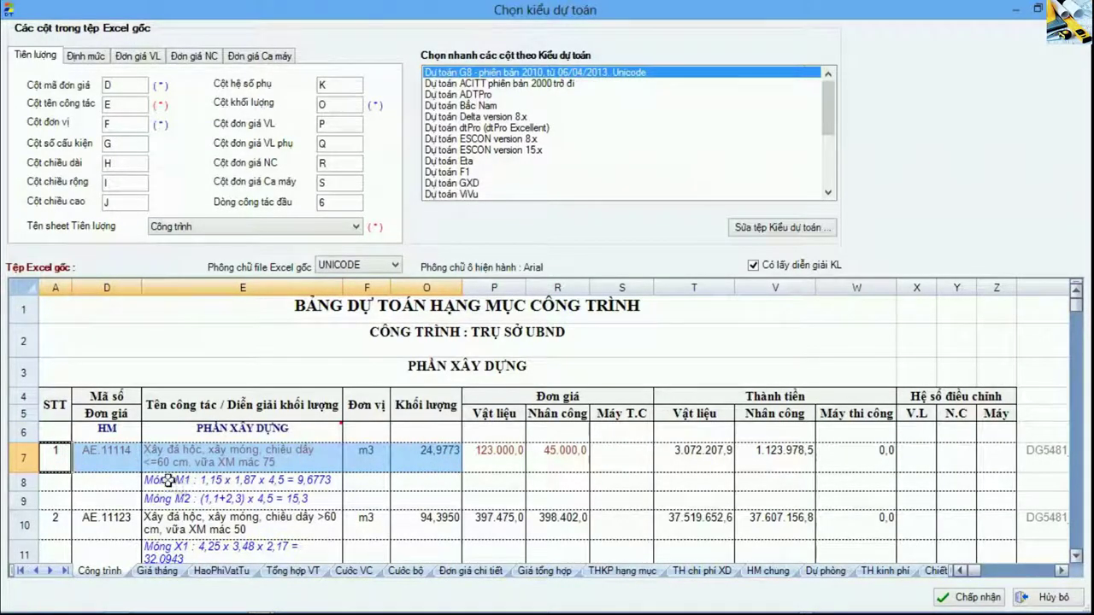
pyautogui.moveTo(169, 481); pyautogui.dragTo(305, 501)
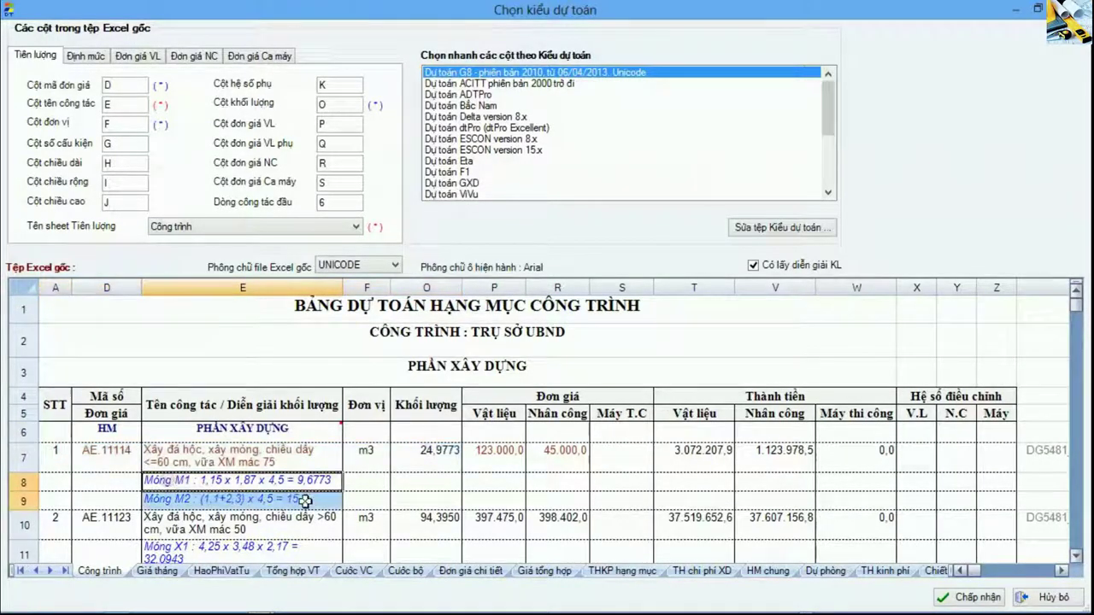
pyautogui.click(212, 228)
pyautogui.click(204, 242)
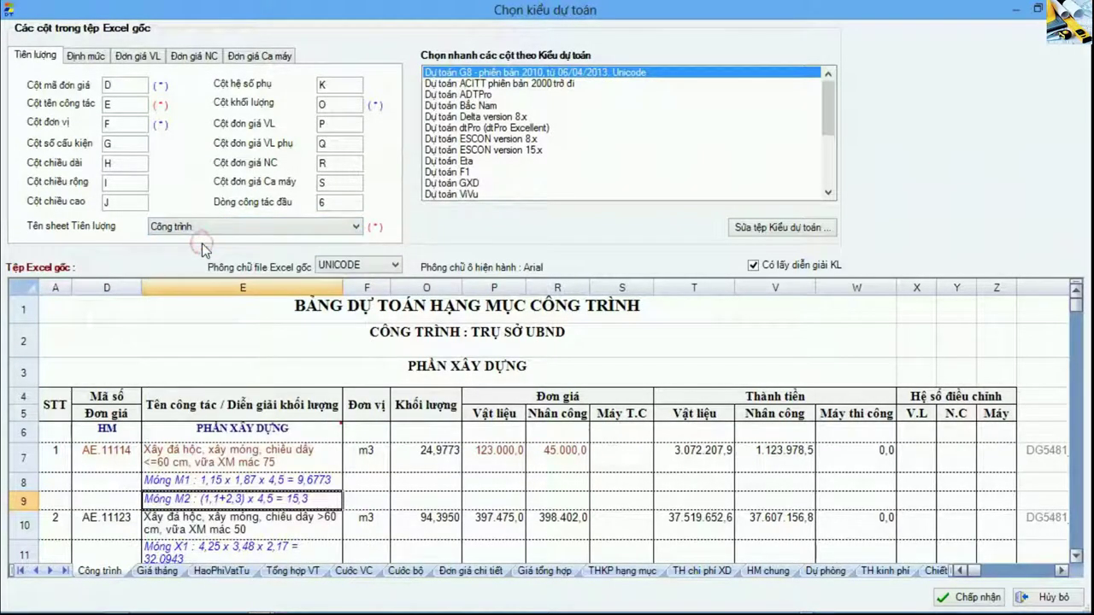
pyautogui.click(201, 462)
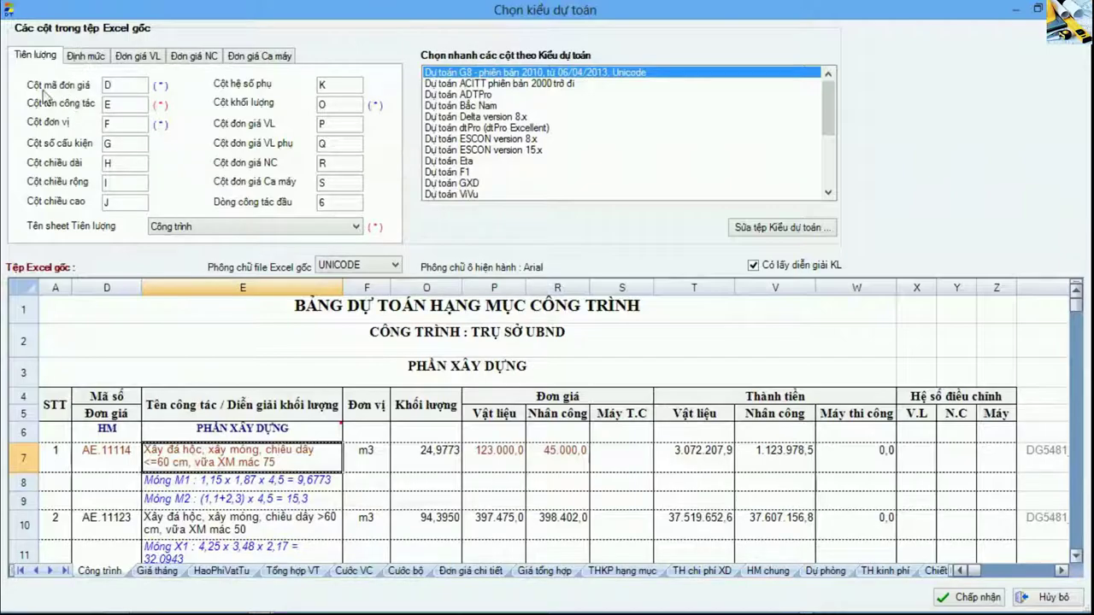
# Compare the unit price code setting with column D of the sheet and re-enter E as the work name column
pyautogui.click(130, 83)
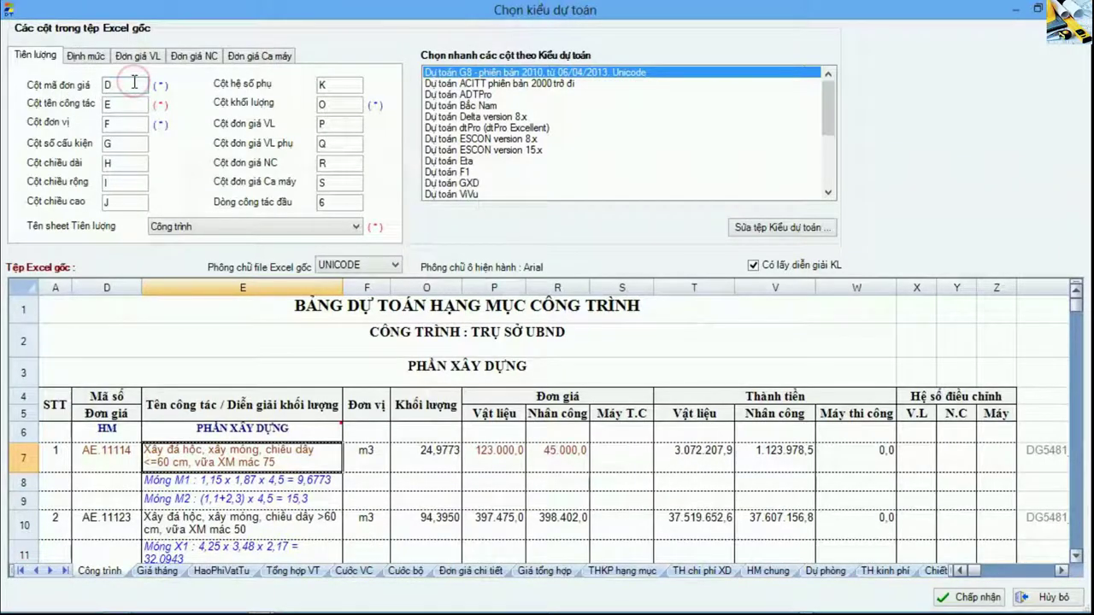
pyautogui.click(116, 287)
pyautogui.doubleClick(124, 86)
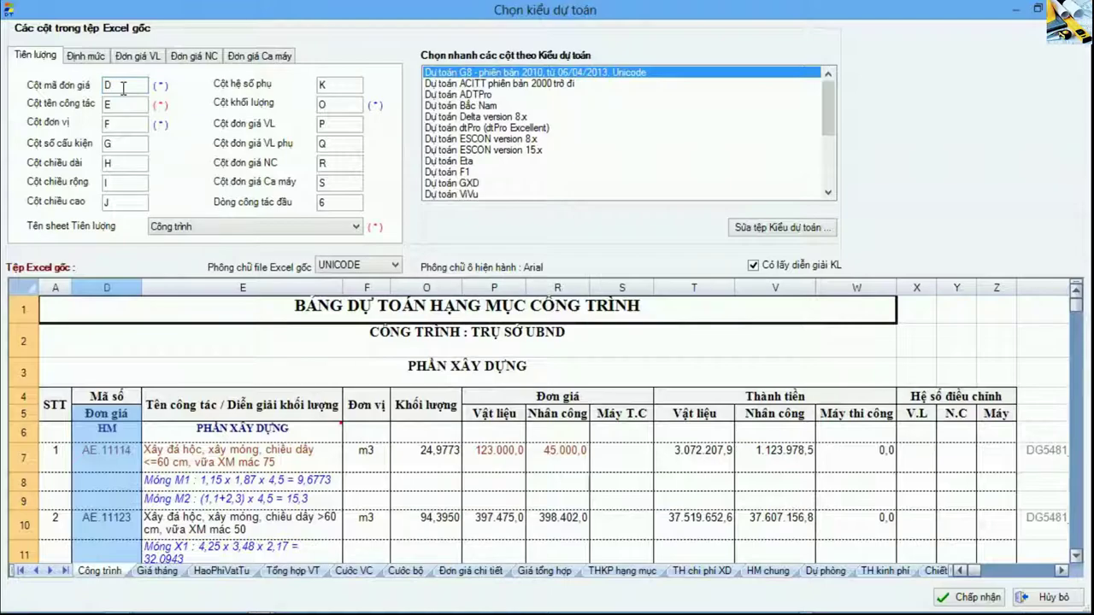
pyautogui.click(243, 408)
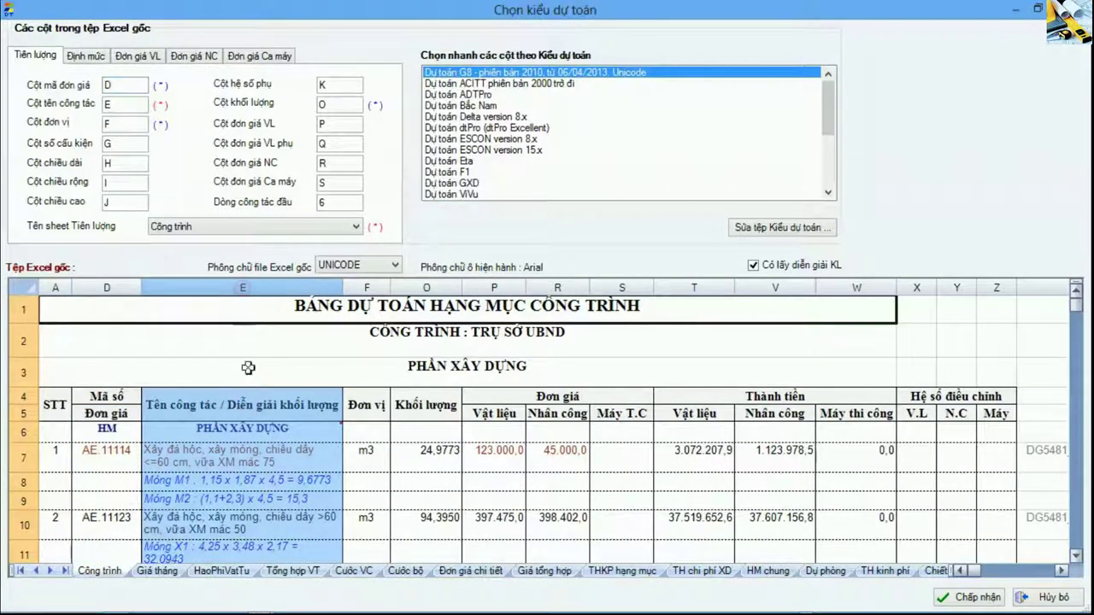
pyautogui.press('BackSpace')
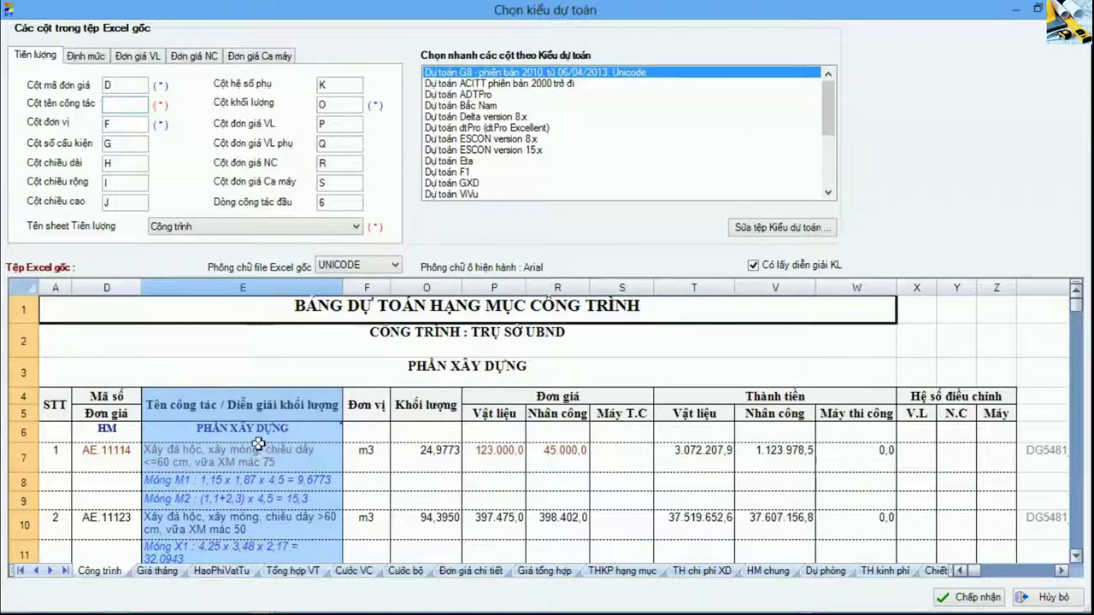
pyautogui.write('E')
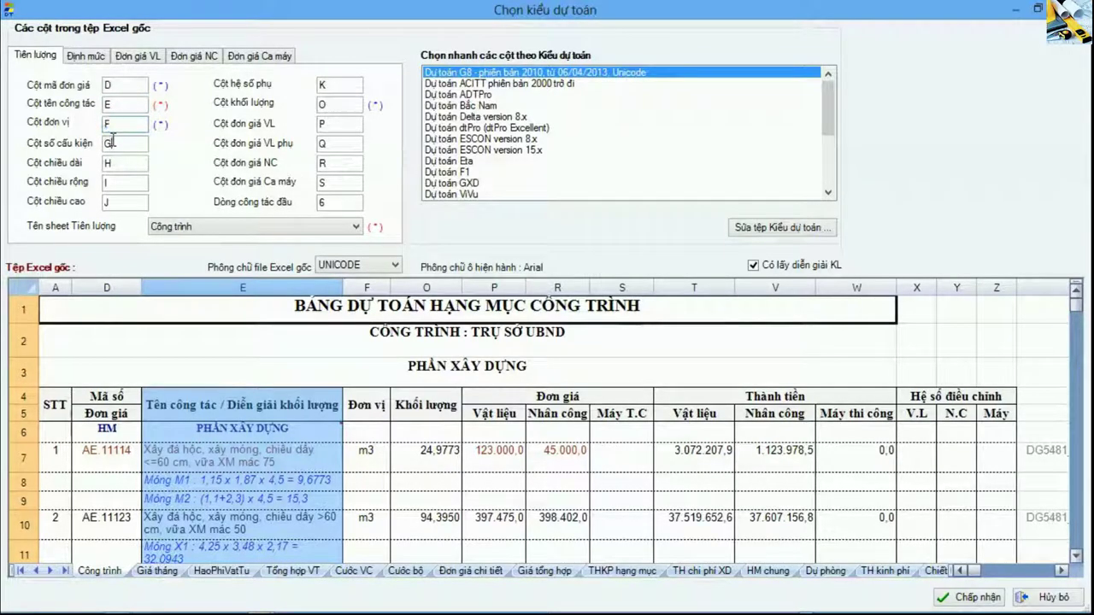
# Compare the unit, dimension, quantity and unit price column settings with columns F, O and P to S of the Công trình sheet
pyautogui.click(376, 293)
pyautogui.moveTo(377, 293); pyautogui.dragTo(427, 289)
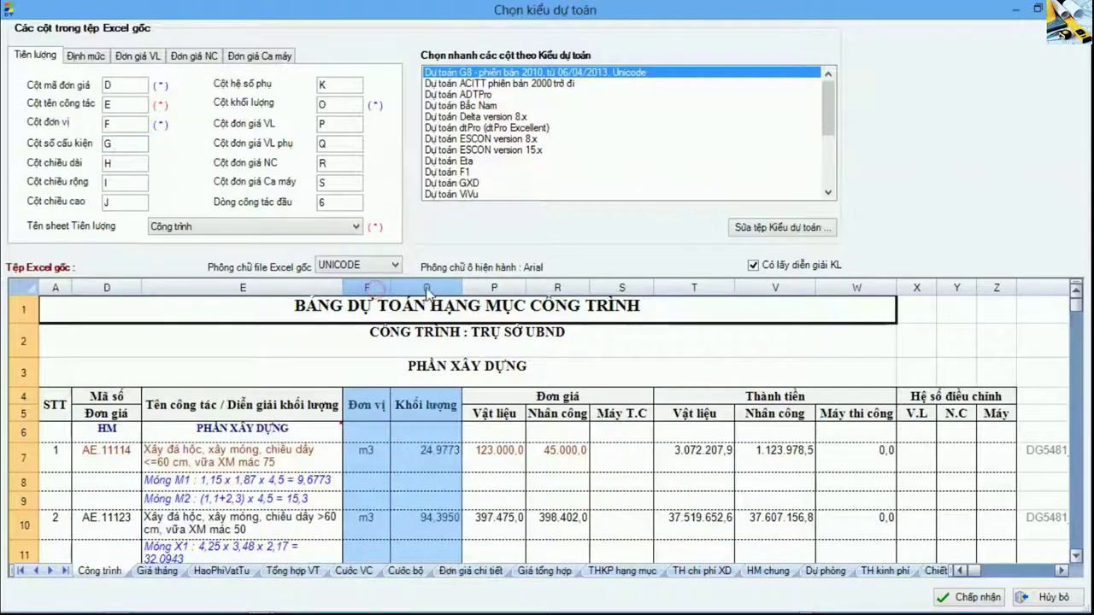
pyautogui.click(116, 162)
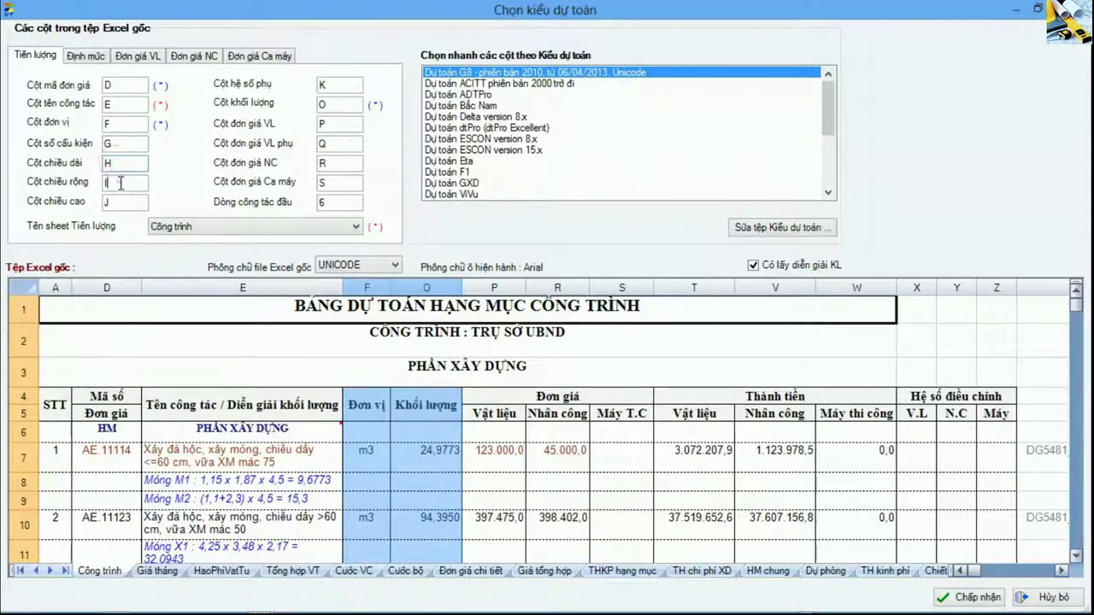
pyautogui.click(343, 84)
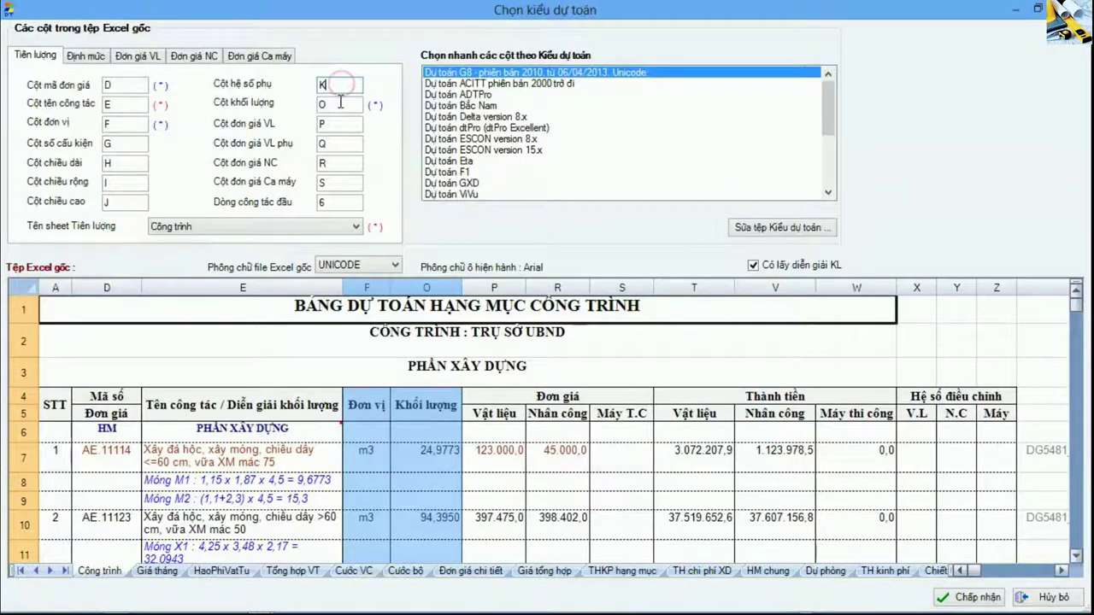
pyautogui.doubleClick(340, 103)
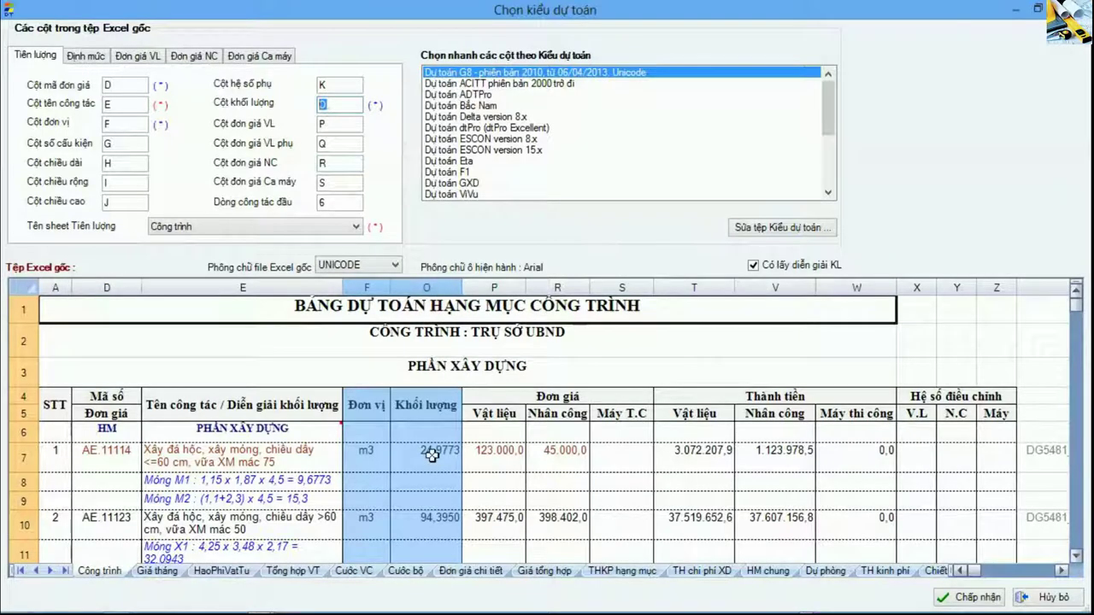
pyautogui.moveTo(494, 290); pyautogui.dragTo(632, 290)
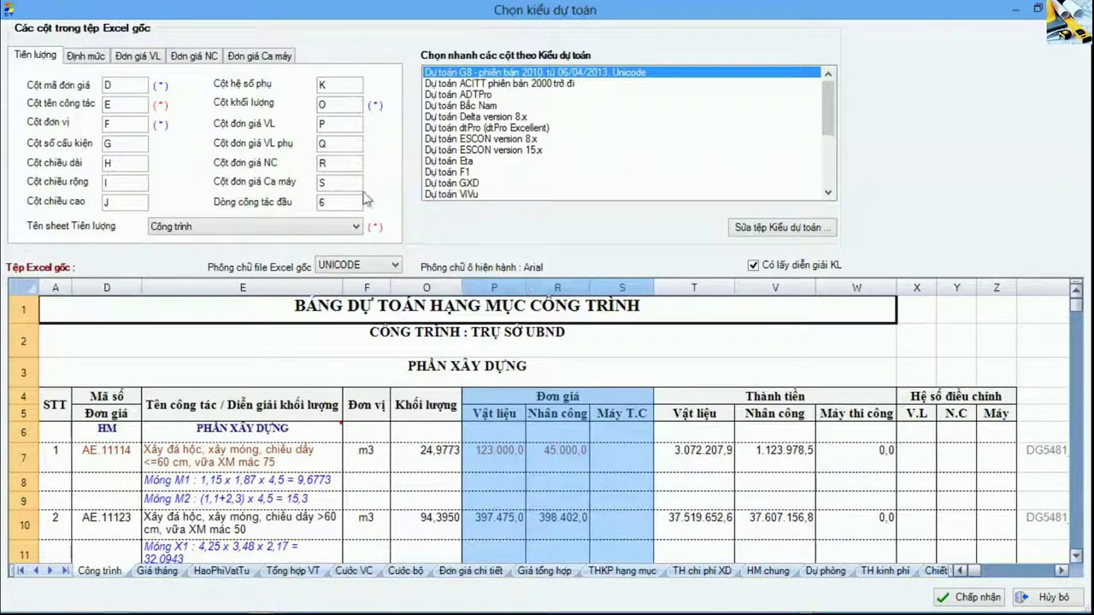
# Compare the VL, VL phụ, NC and Ca máy price columns and the first work row setting with the Công trình sheet, keeping row 6
pyautogui.doubleClick(336, 128)
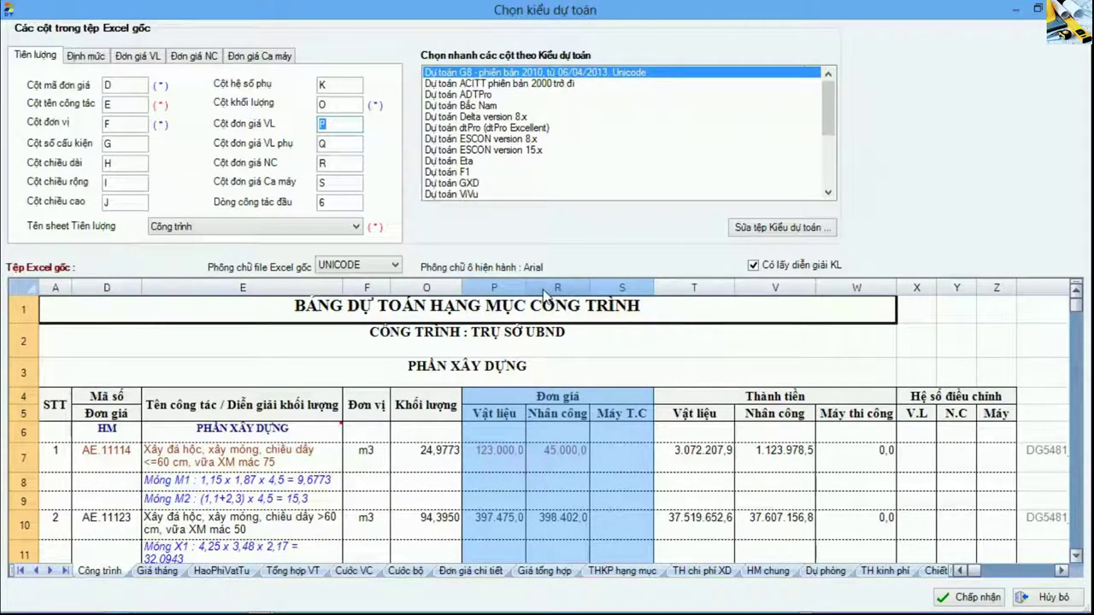
pyautogui.click(336, 145)
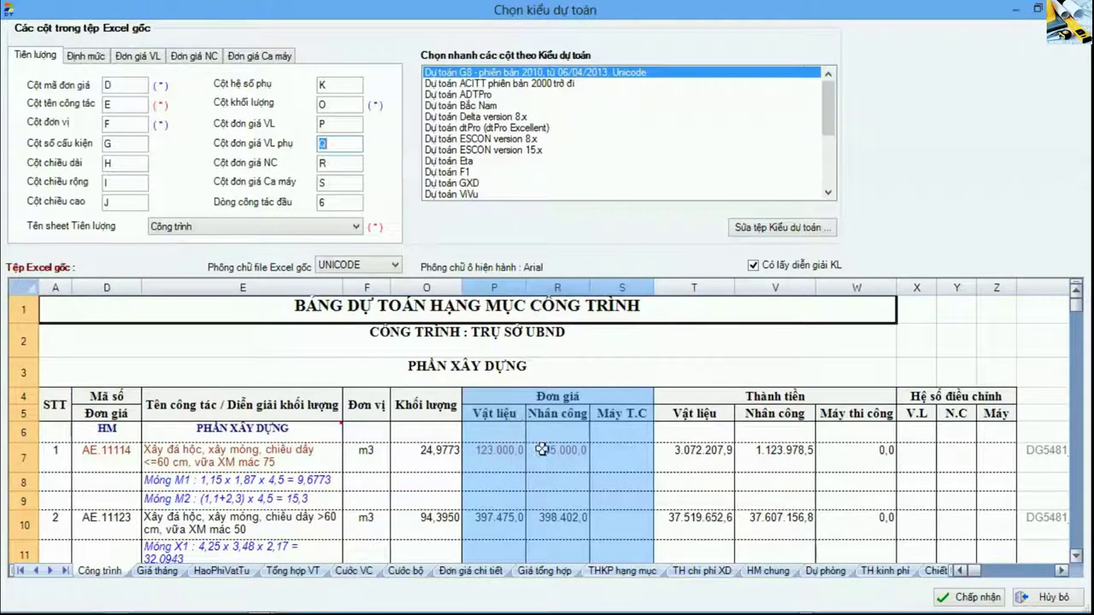
pyautogui.click(335, 162)
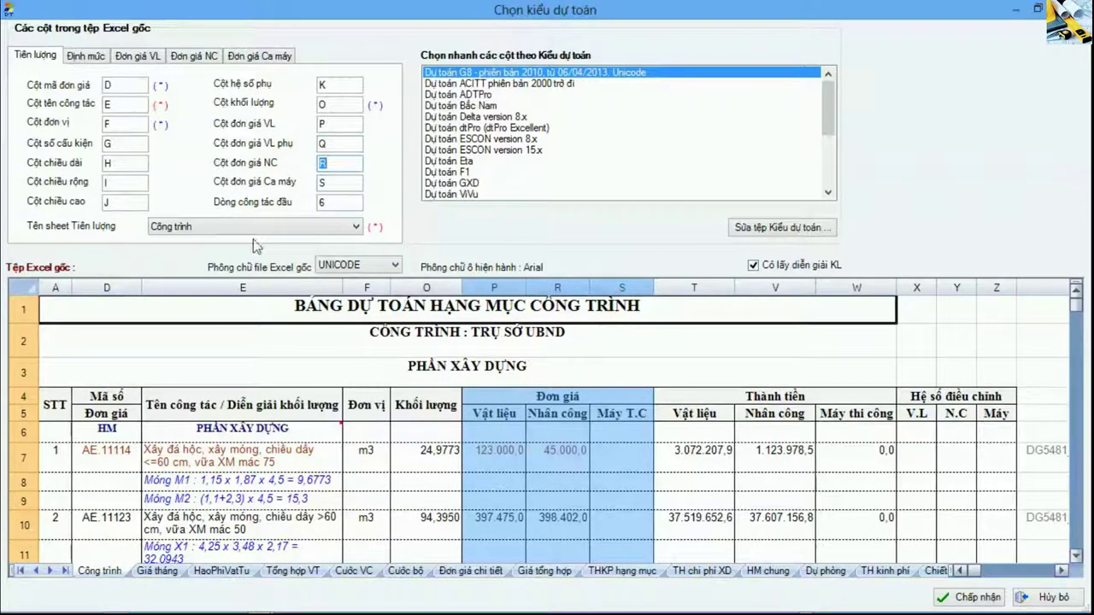
pyautogui.click(330, 182)
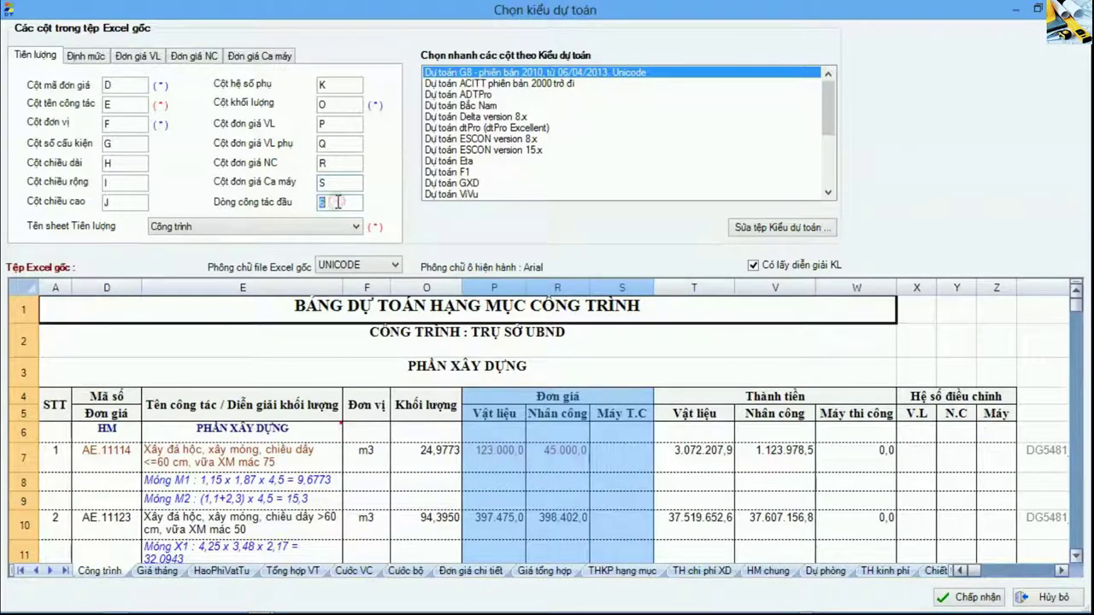
pyautogui.click(27, 433)
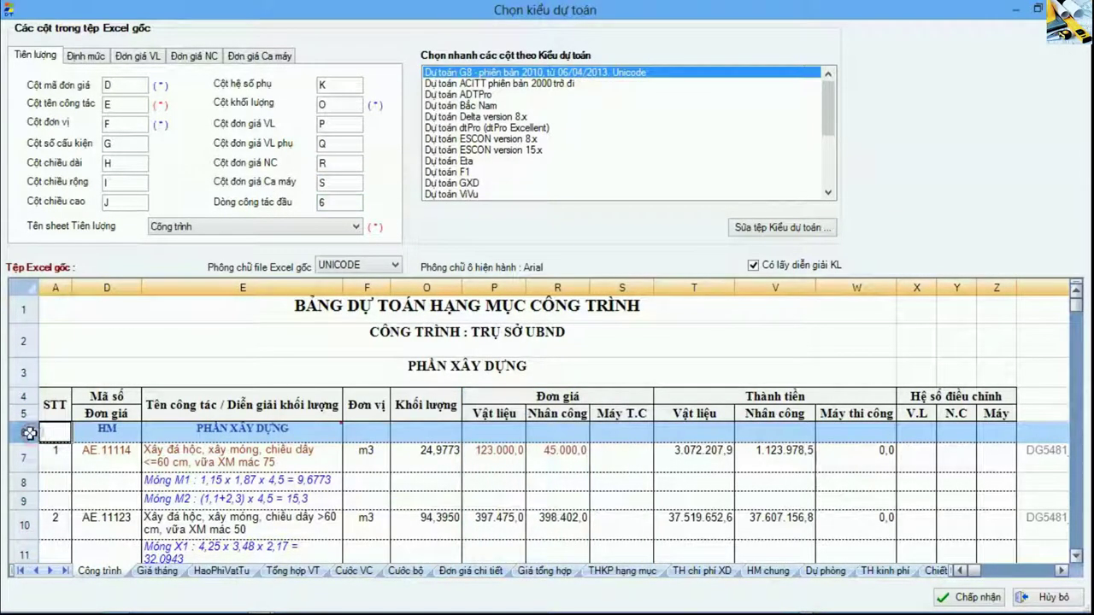
pyautogui.doubleClick(340, 202)
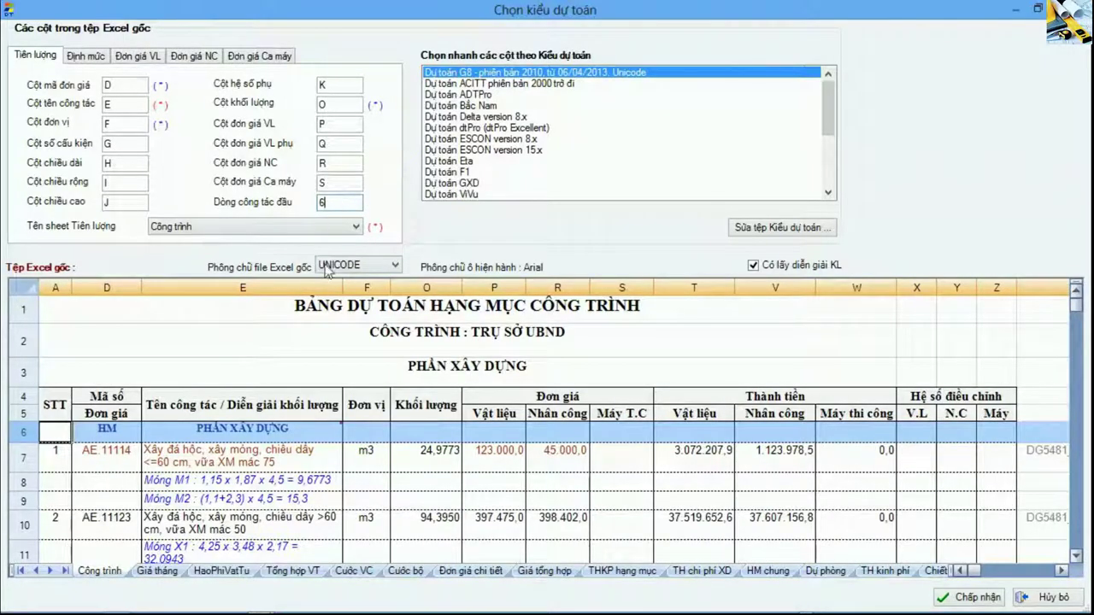
# Turn off importing norms and VL, NC and Ca máy prices, and check the three price column setups
pyautogui.click(86, 56)
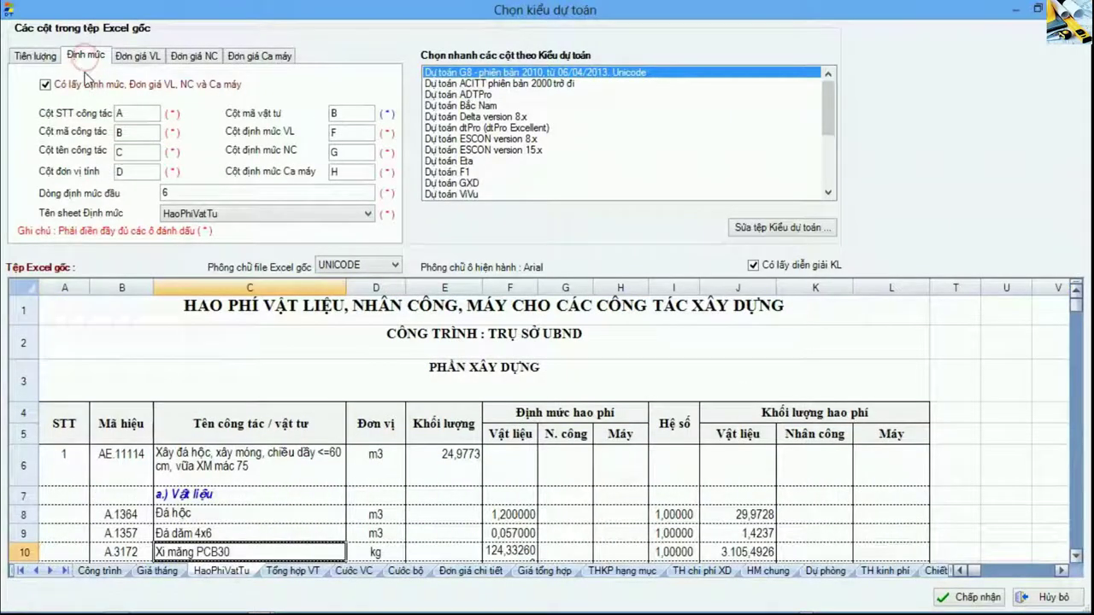
pyautogui.click(85, 85)
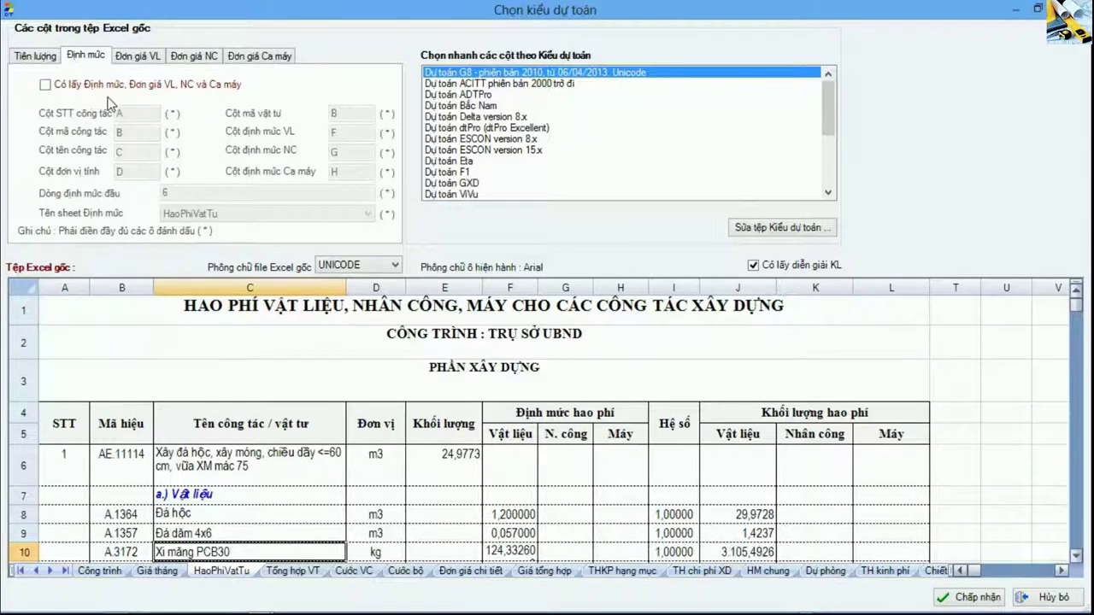
pyautogui.click(137, 57)
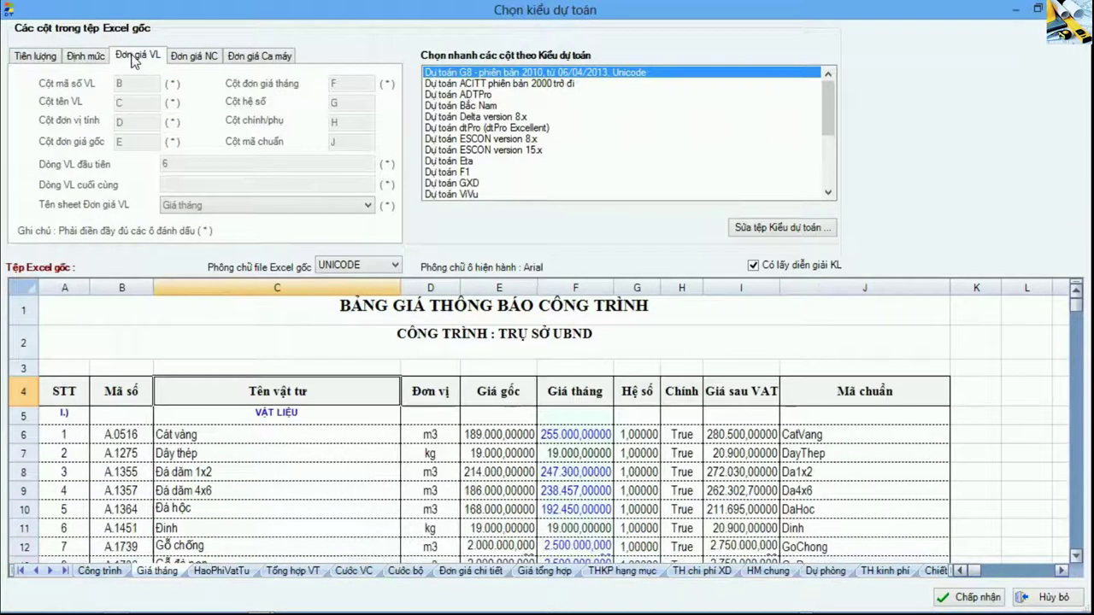
pyautogui.click(193, 56)
pyautogui.click(246, 54)
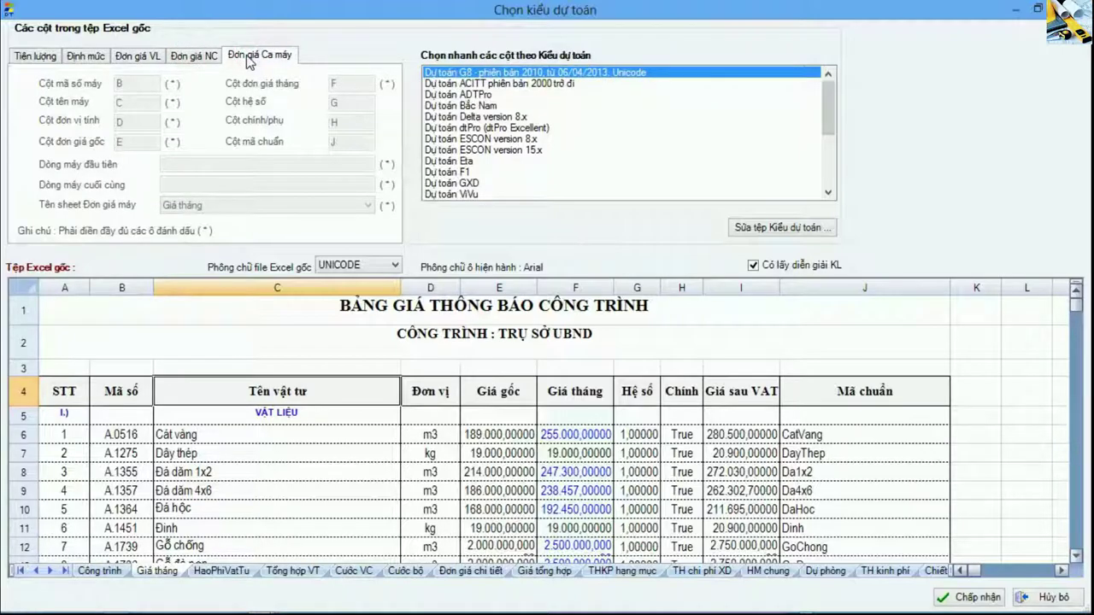
pyautogui.click(86, 56)
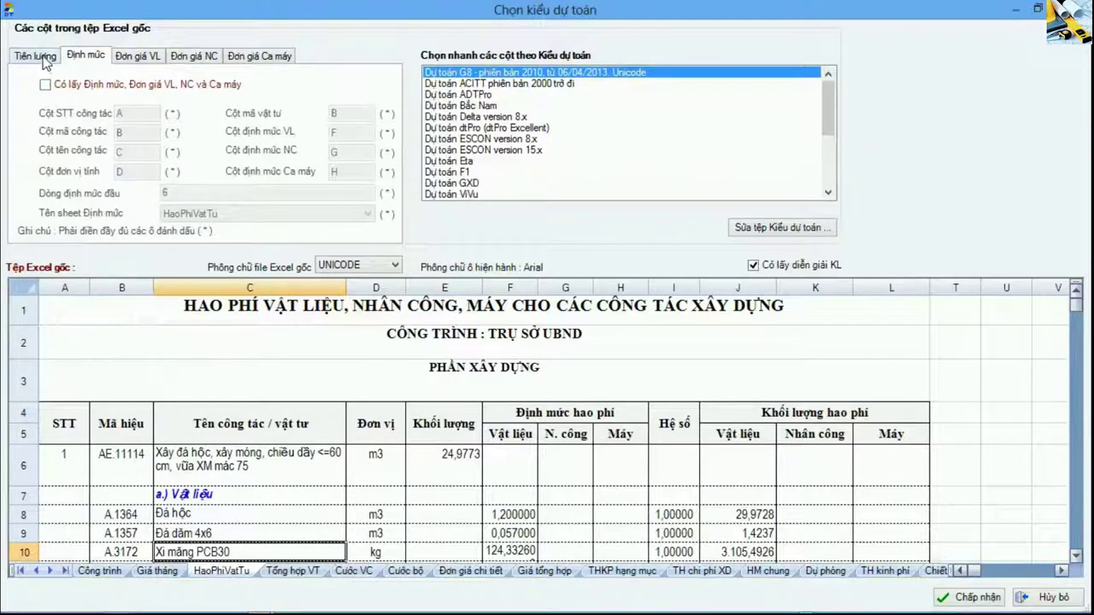
# Review the Tiên lượng setup against the work item rows and their quantities and unit prices on the Công trình sheet
pyautogui.click(43, 60)
pyautogui.click(93, 62)
pyautogui.click(53, 57)
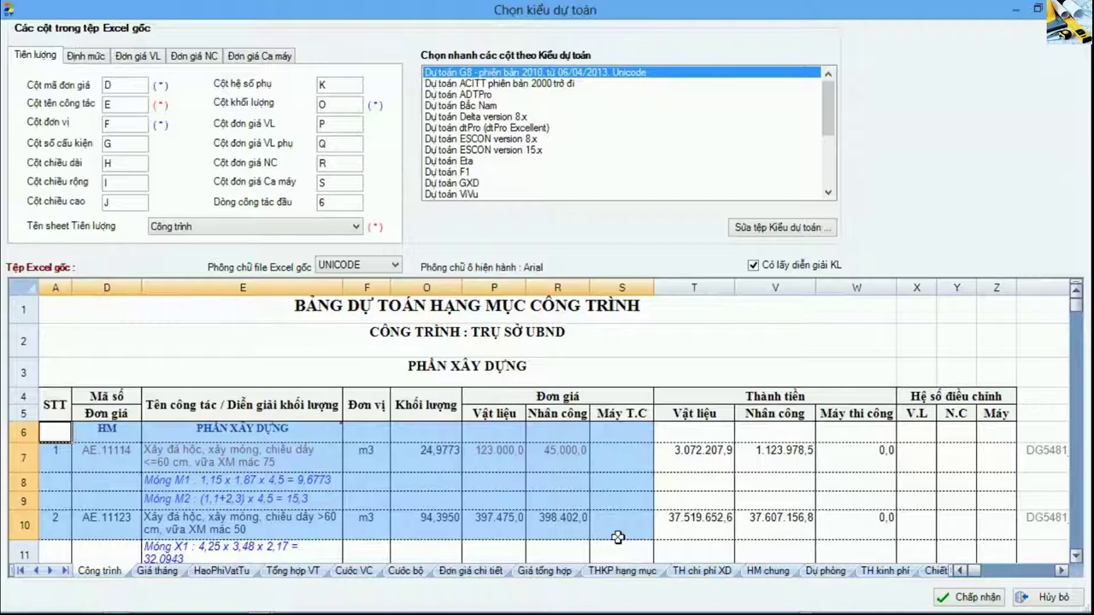
pyautogui.click(308, 435)
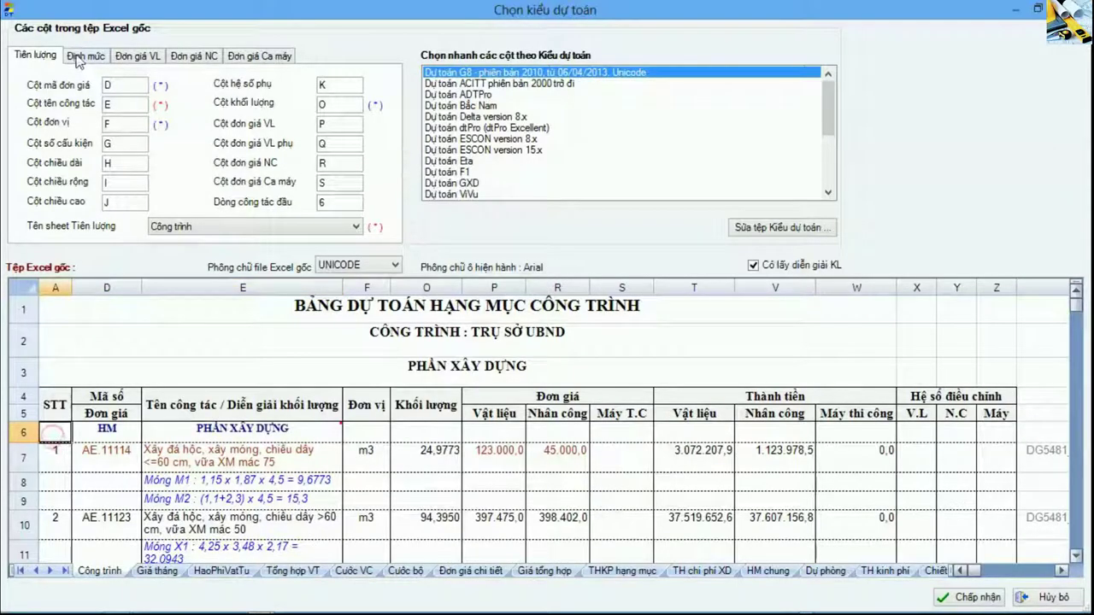
# Turn on importing norms and VL, NC and Ca máy prices, and check the price column settings for each resource type
pyautogui.click(79, 57)
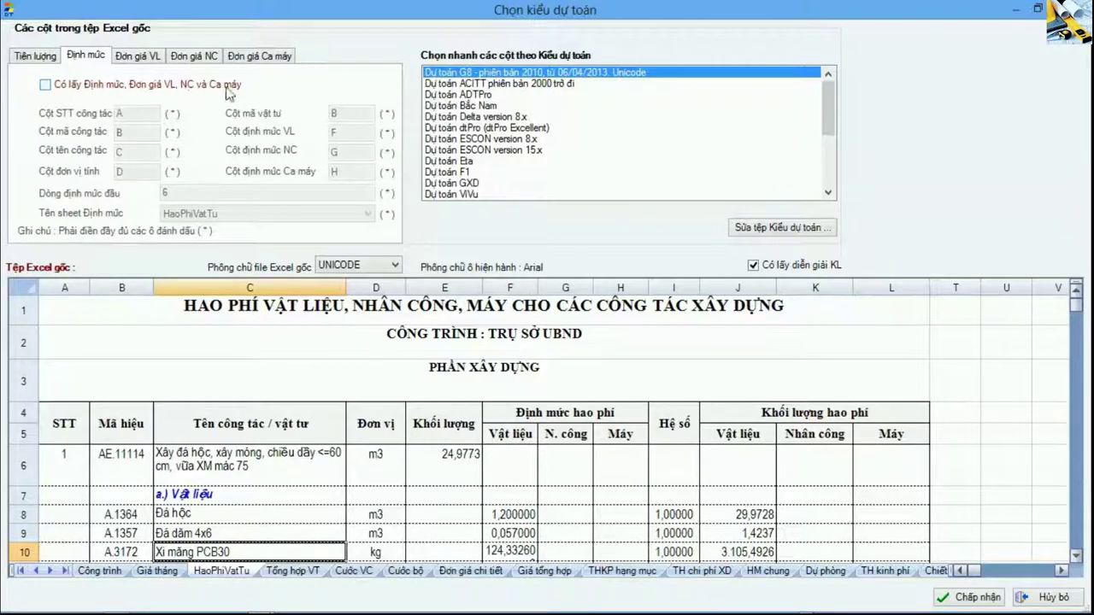
pyautogui.click(74, 87)
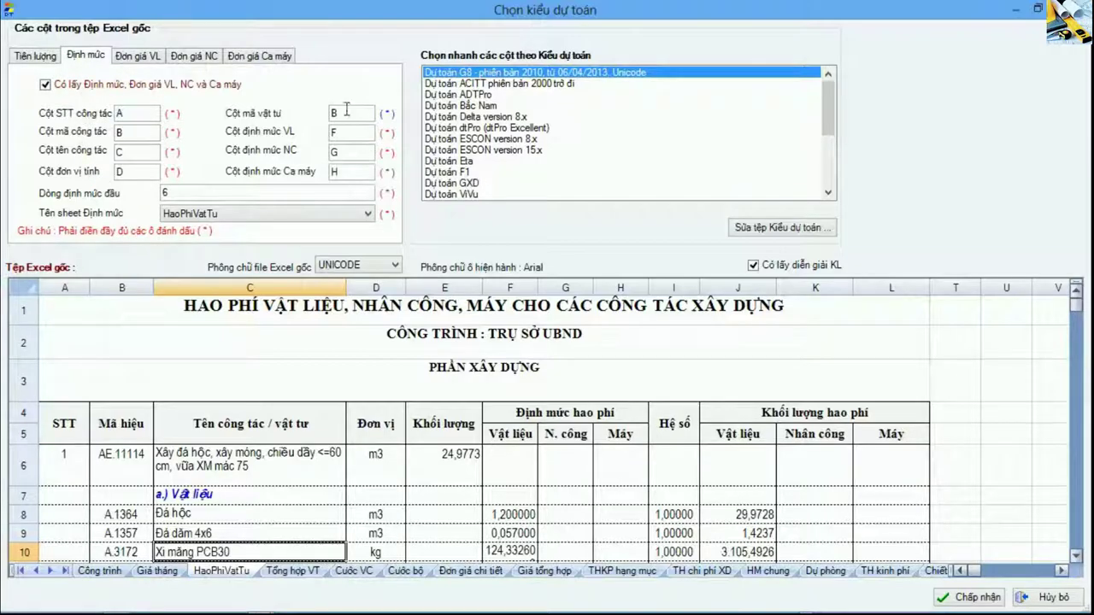
pyautogui.click(139, 58)
pyautogui.click(193, 57)
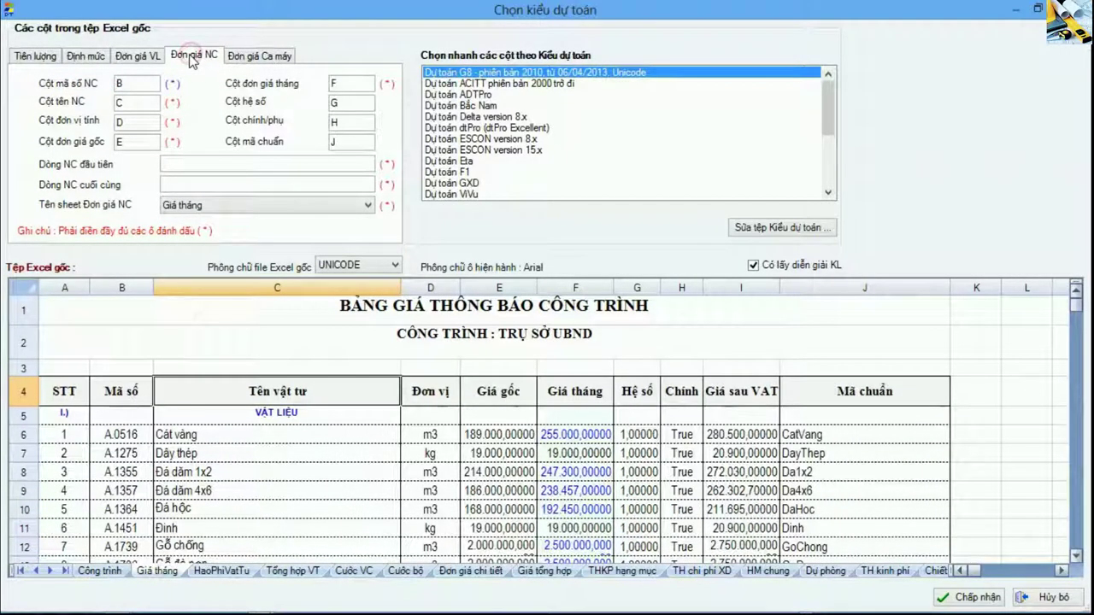
pyautogui.click(266, 56)
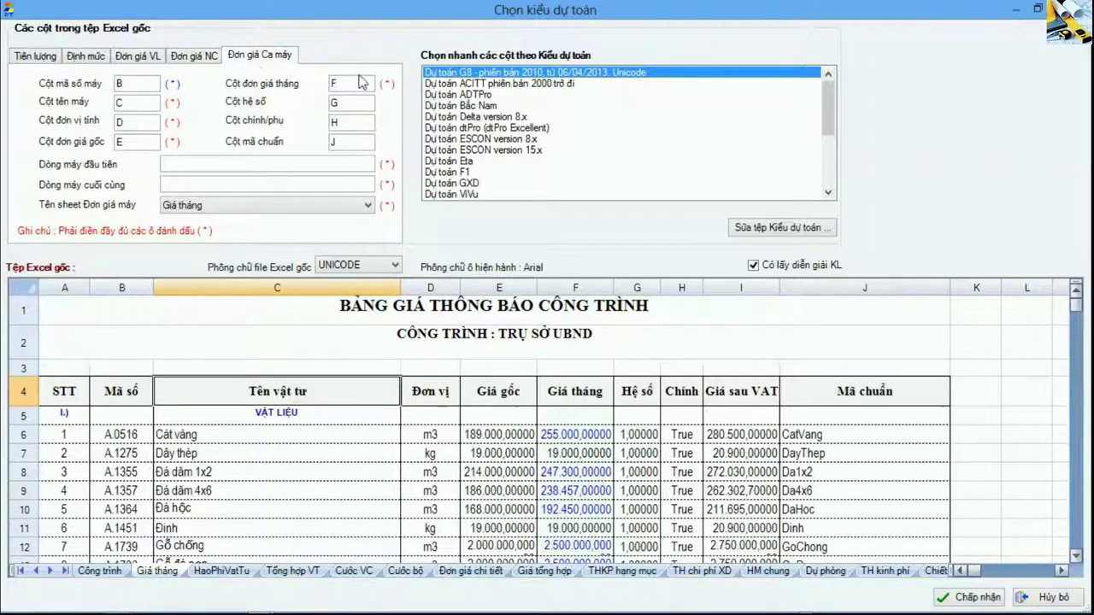
# Check the sheet choice for Định mức, keeping HaoPhiVatTu, and inspect its first work item
pyautogui.click(87, 56)
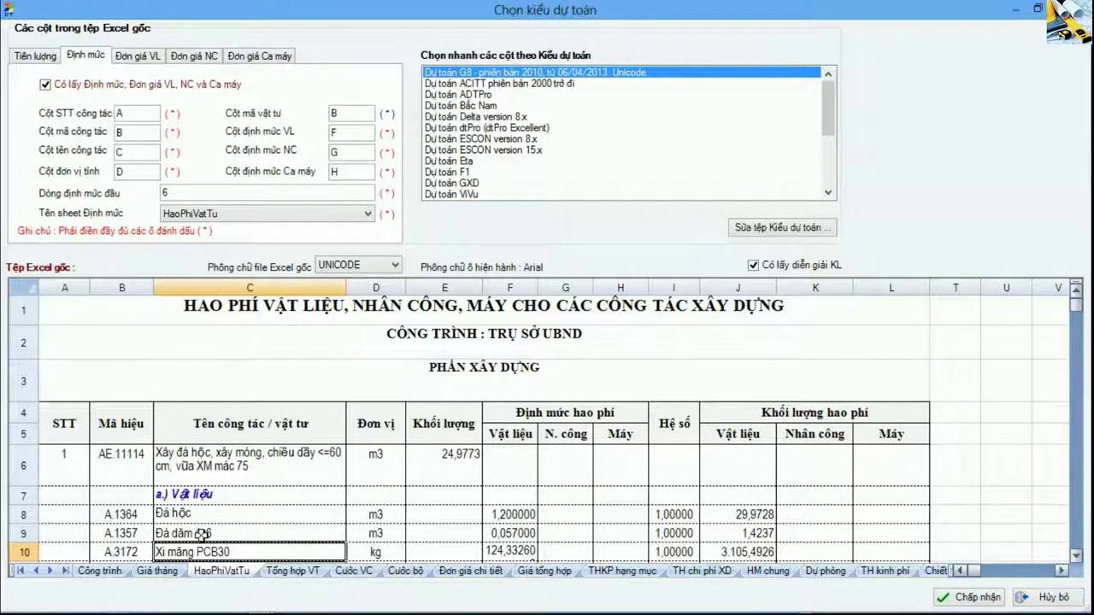
pyautogui.click(266, 214)
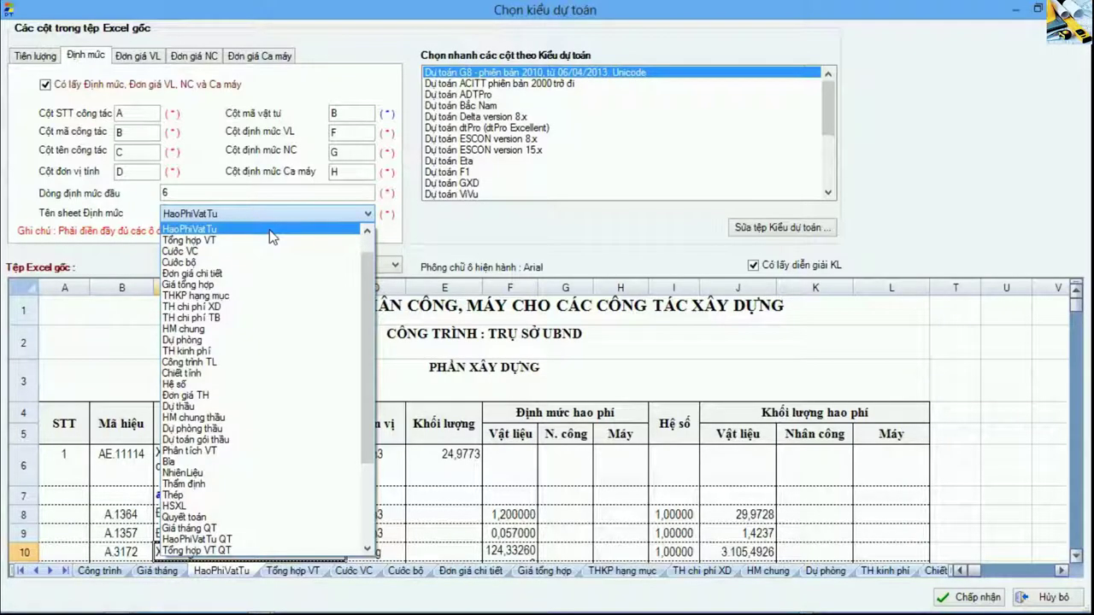
pyautogui.click(271, 230)
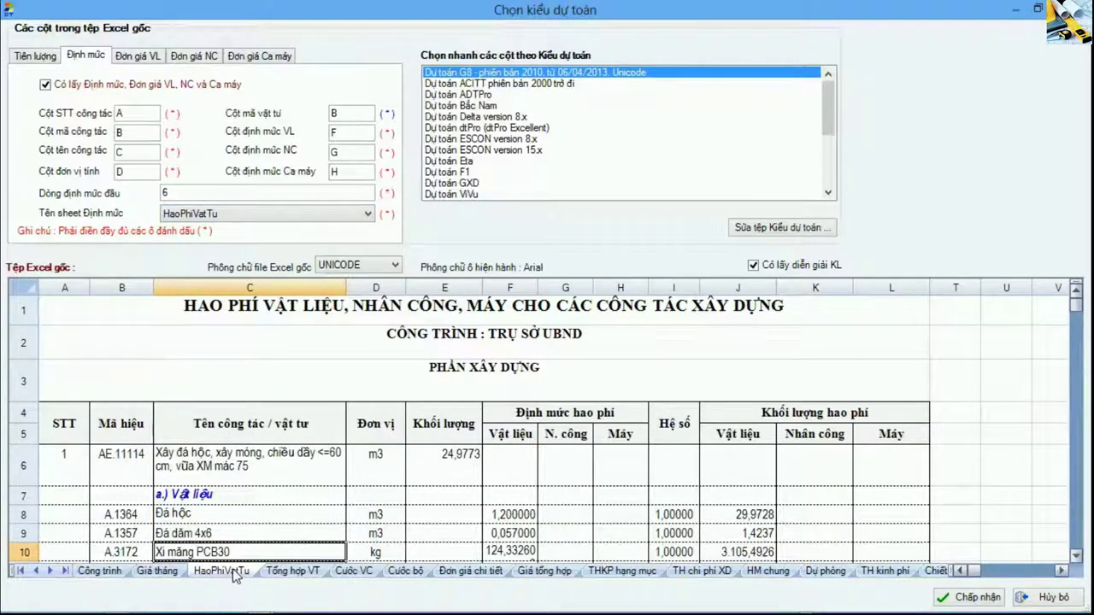
pyautogui.click(225, 462)
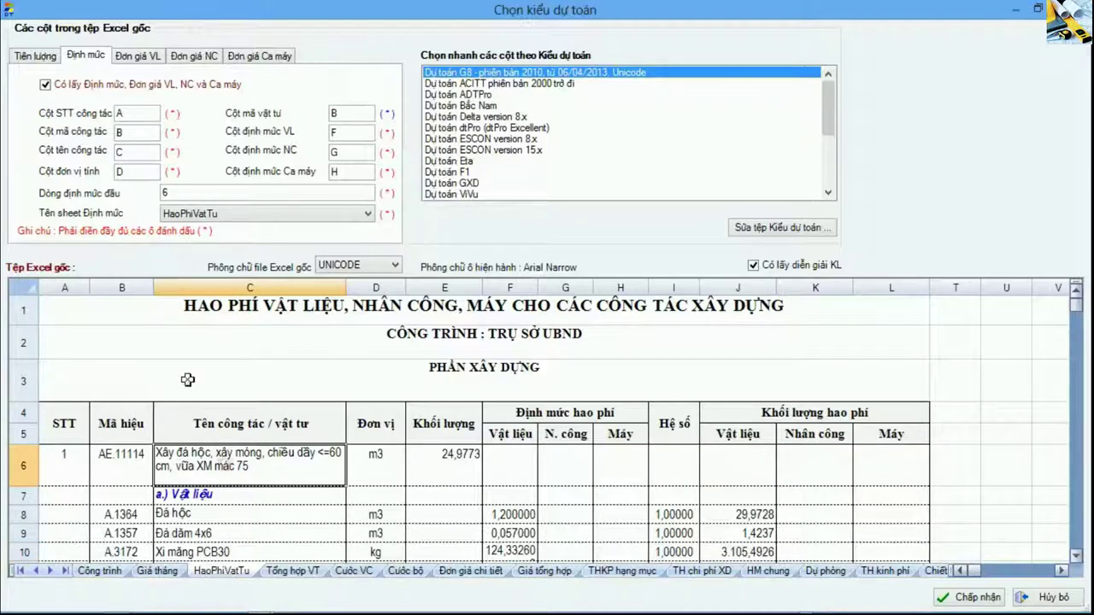
# Compare the norm settings for work number, code, name and unit with columns A to D of the HaoPhiVatTu sheet
pyautogui.doubleClick(135, 113)
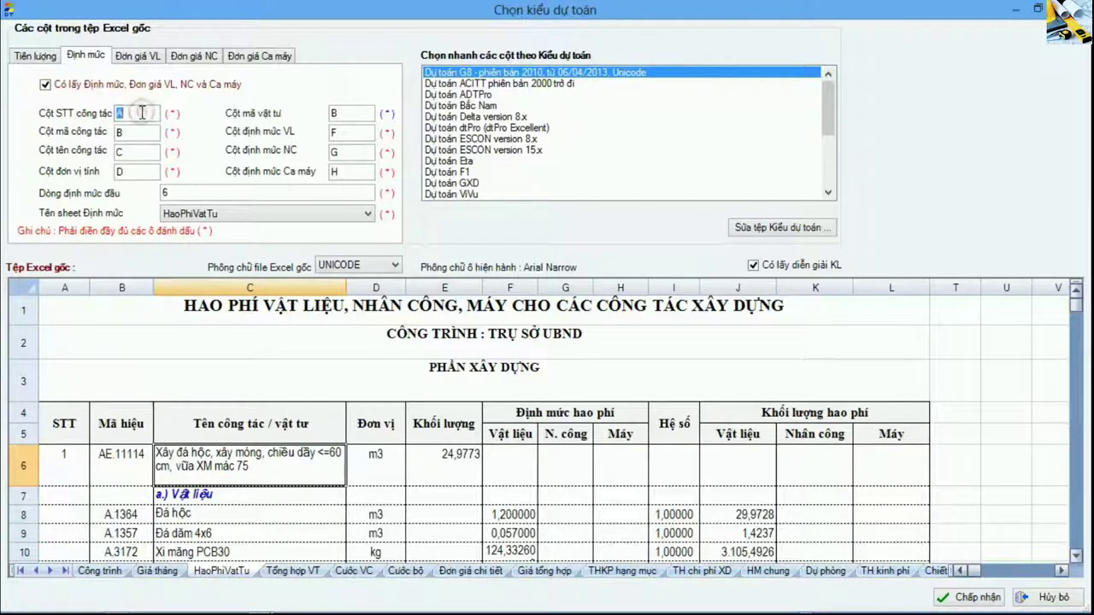
pyautogui.click(64, 288)
pyautogui.click(77, 462)
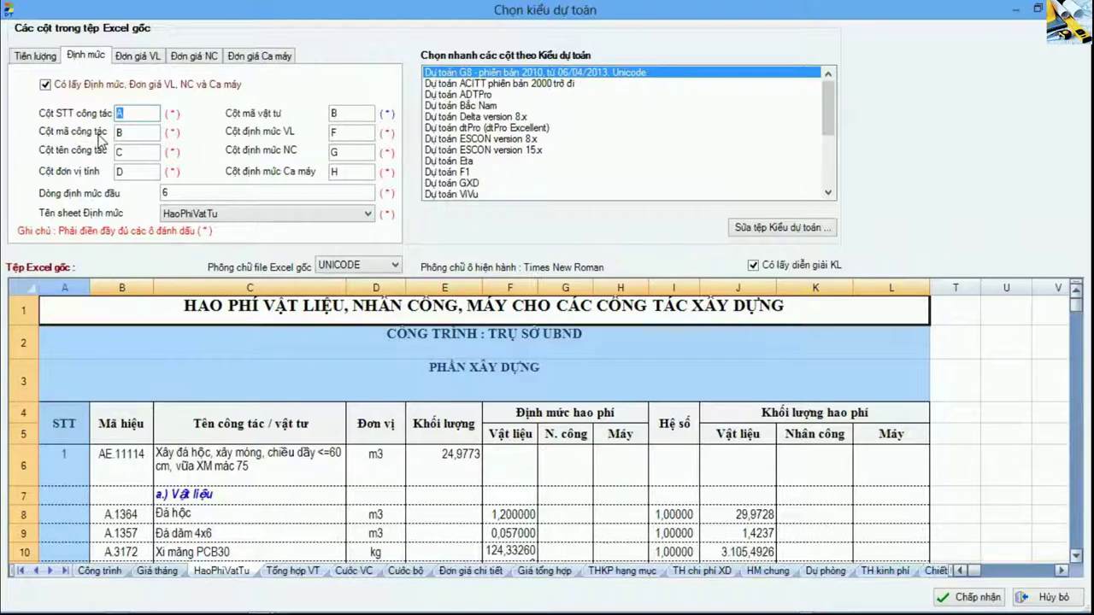
pyautogui.click(137, 287)
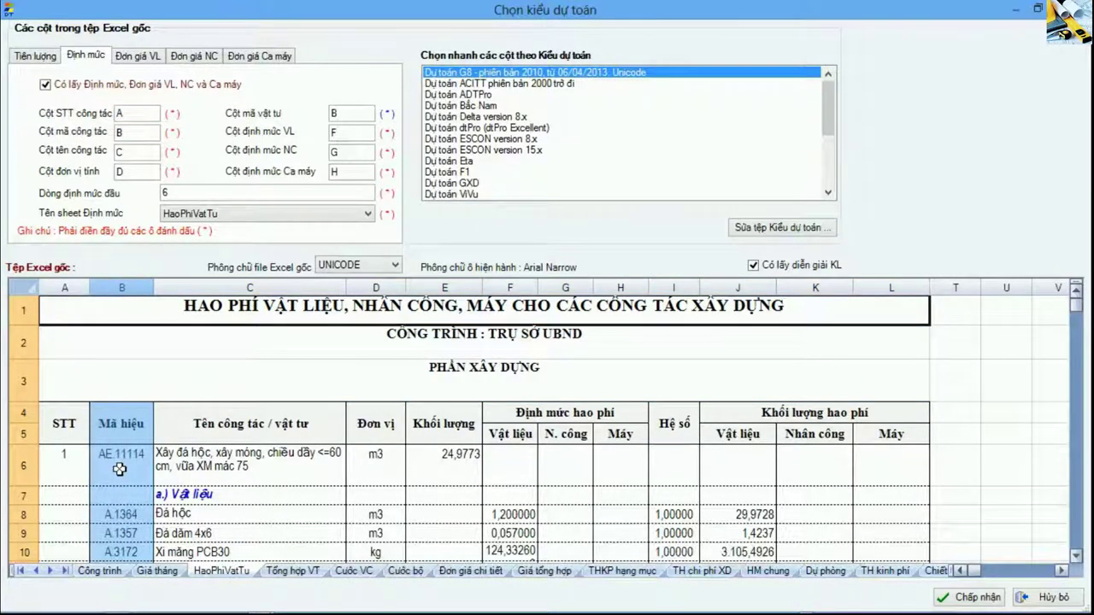
pyautogui.click(119, 468)
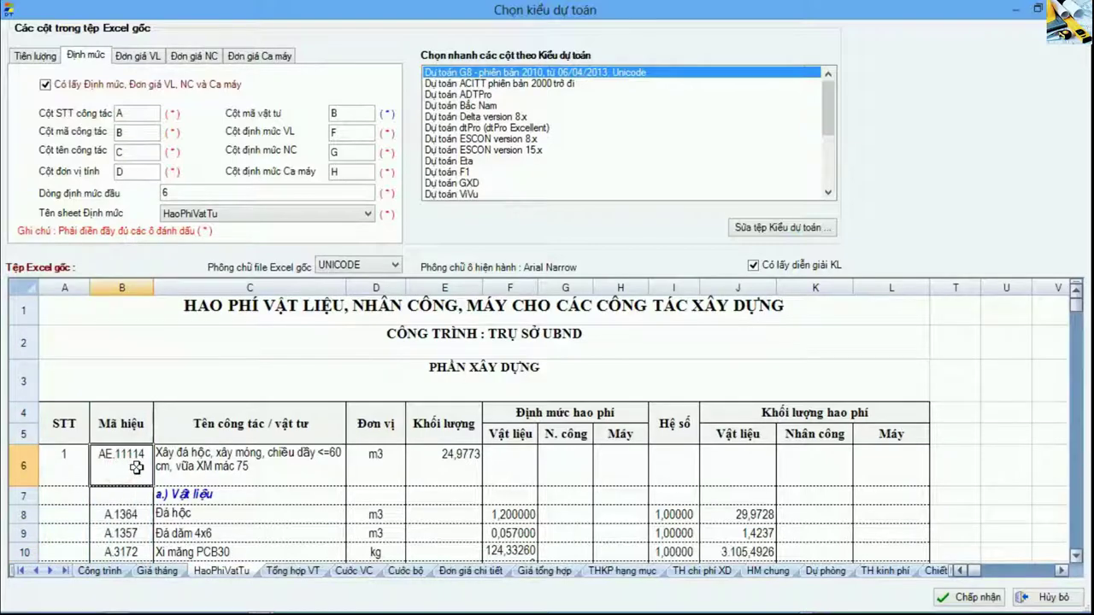
pyautogui.doubleClick(121, 132)
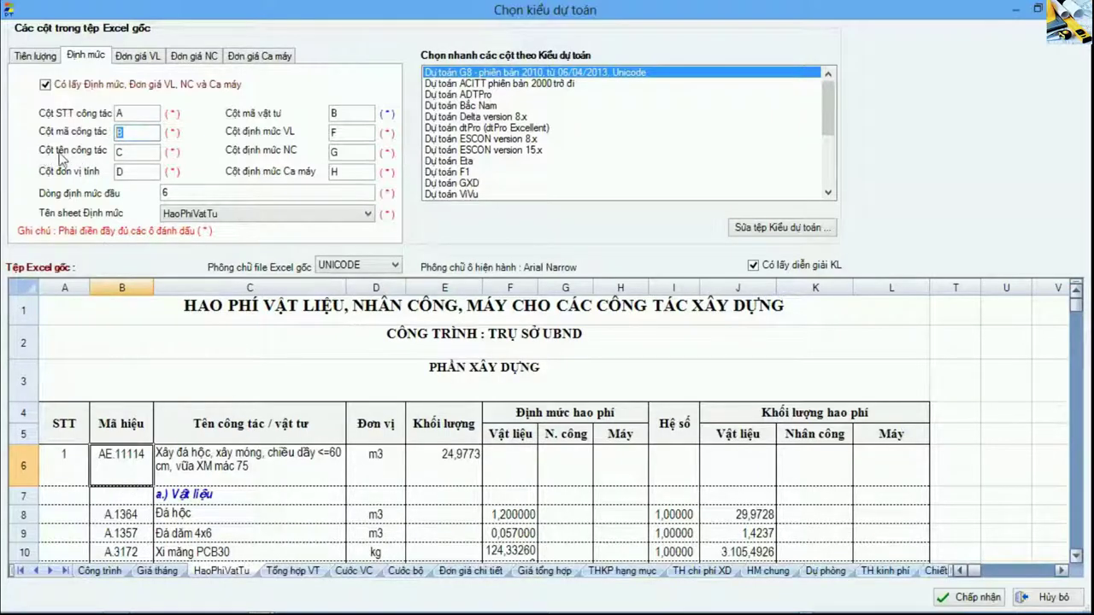
pyautogui.click(249, 288)
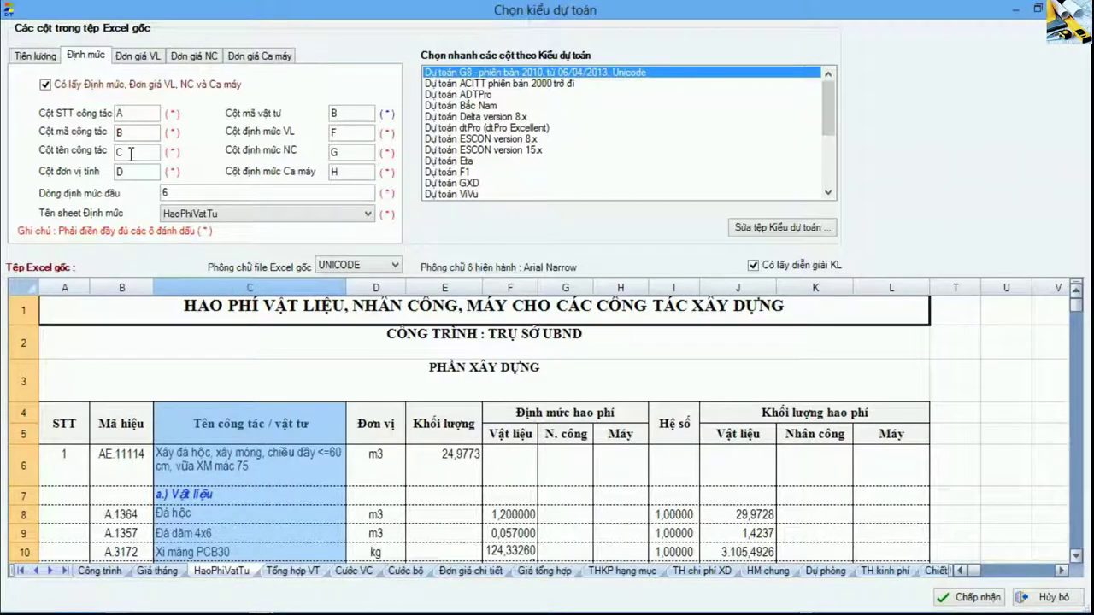
pyautogui.doubleClick(131, 153)
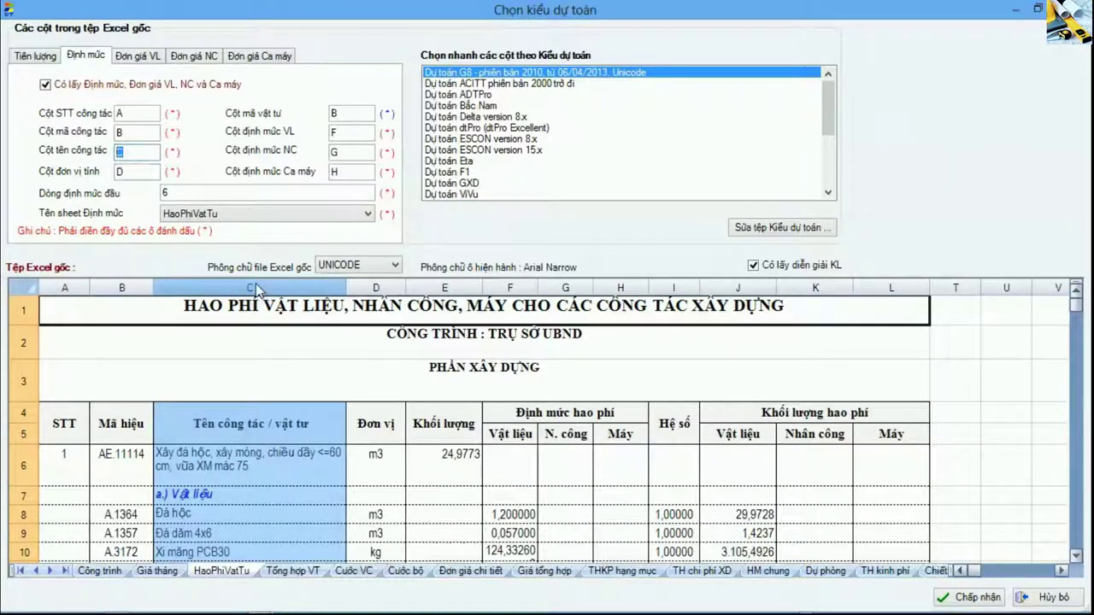
pyautogui.doubleClick(125, 172)
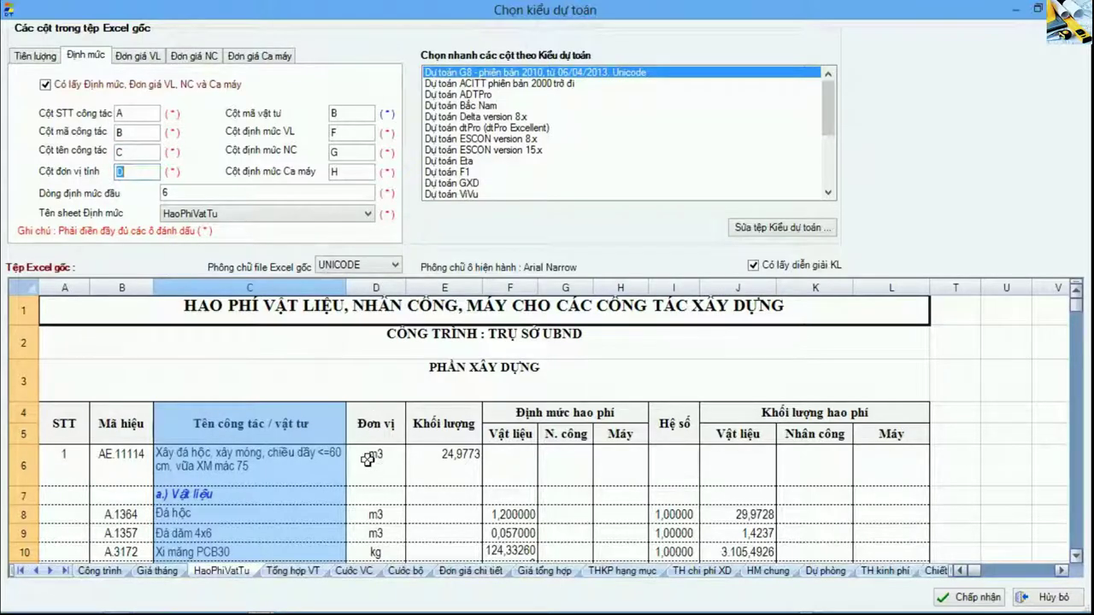
# Compare the material code column setting with the material codes in column B under the first work item
pyautogui.doubleClick(348, 114)
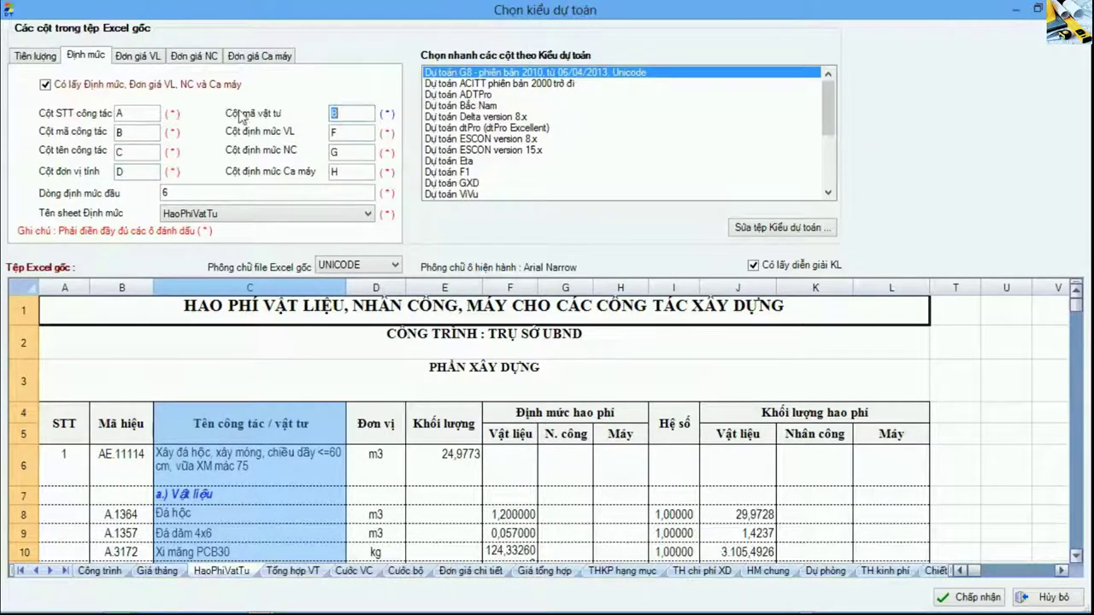
pyautogui.click(189, 532)
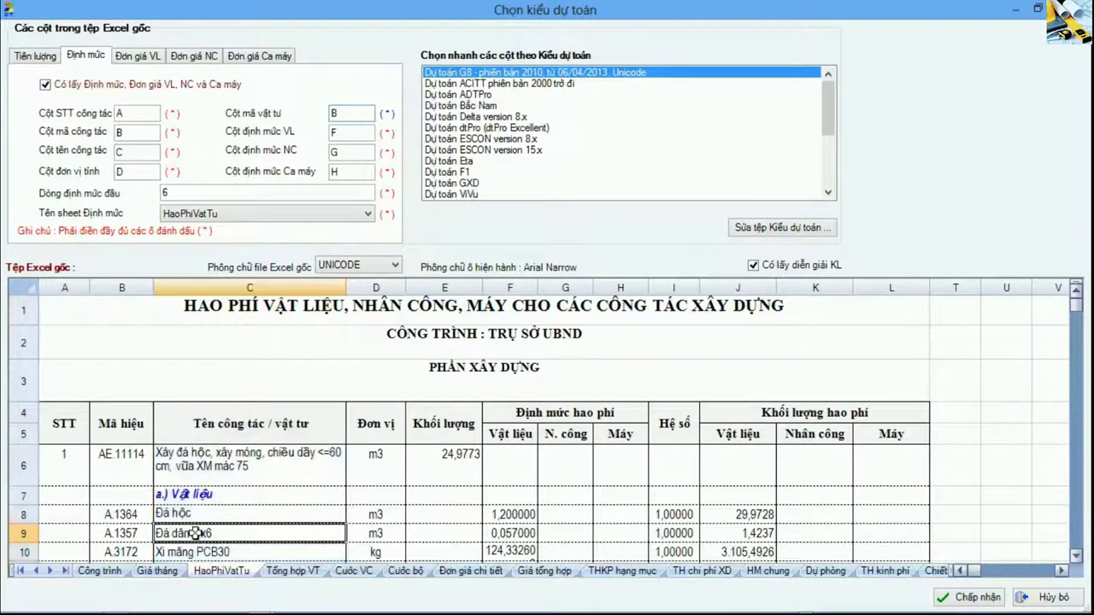
pyautogui.scroll(-1, 193, 532)
pyautogui.moveTo(133, 407); pyautogui.dragTo(124, 485)
pyautogui.click(352, 113)
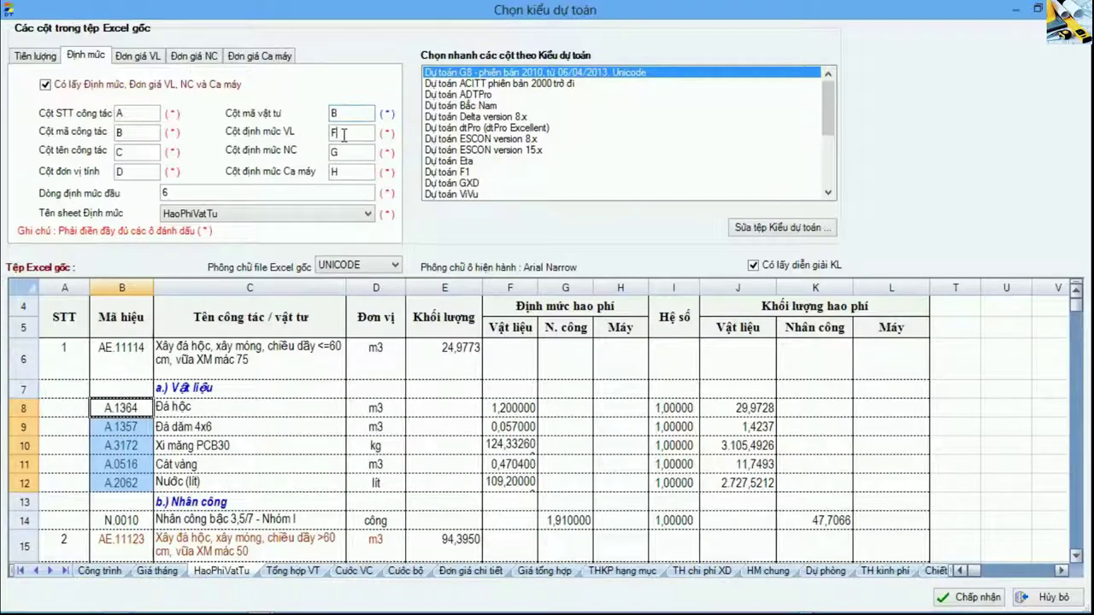
# Compare the VL, NC and Ca máy norm column settings with columns F, G and H of the HaoPhiVatTu sheet
pyautogui.click(528, 310)
pyautogui.moveTo(510, 328); pyautogui.dragTo(519, 523)
pyautogui.moveTo(564, 331); pyautogui.dragTo(567, 523)
pyautogui.moveTo(622, 329); pyautogui.dragTo(625, 525)
pyautogui.doubleClick(348, 135)
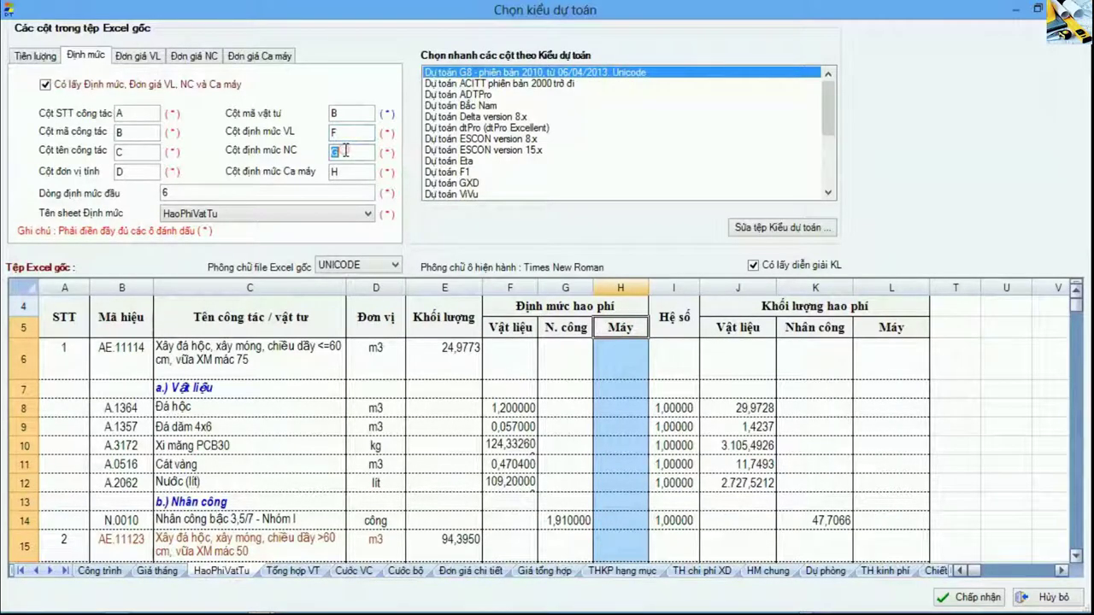
pyautogui.doubleClick(348, 171)
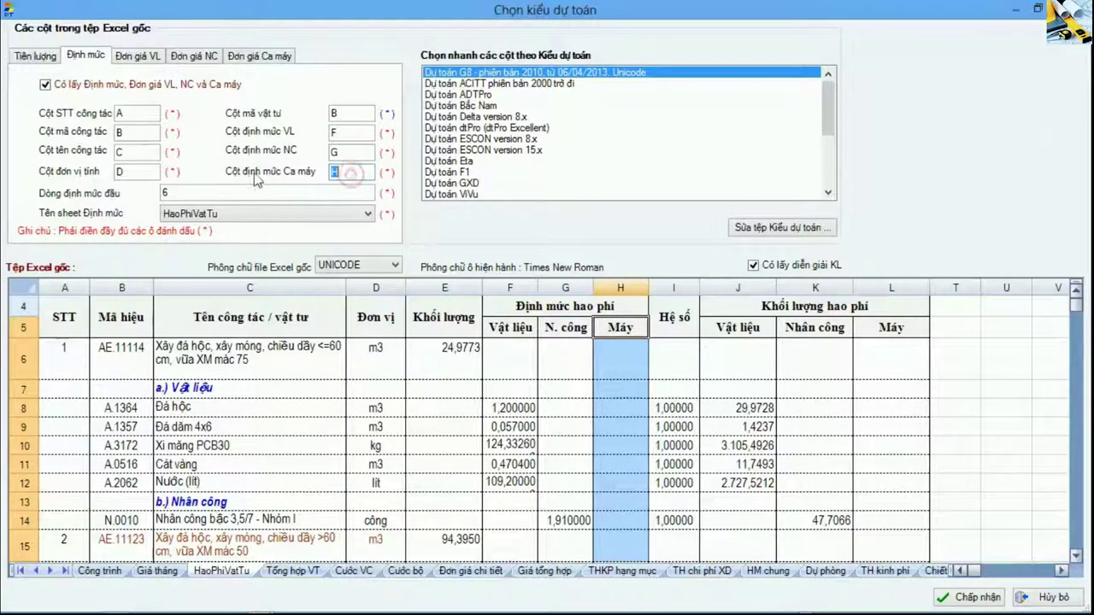
pyautogui.doubleClick(349, 170)
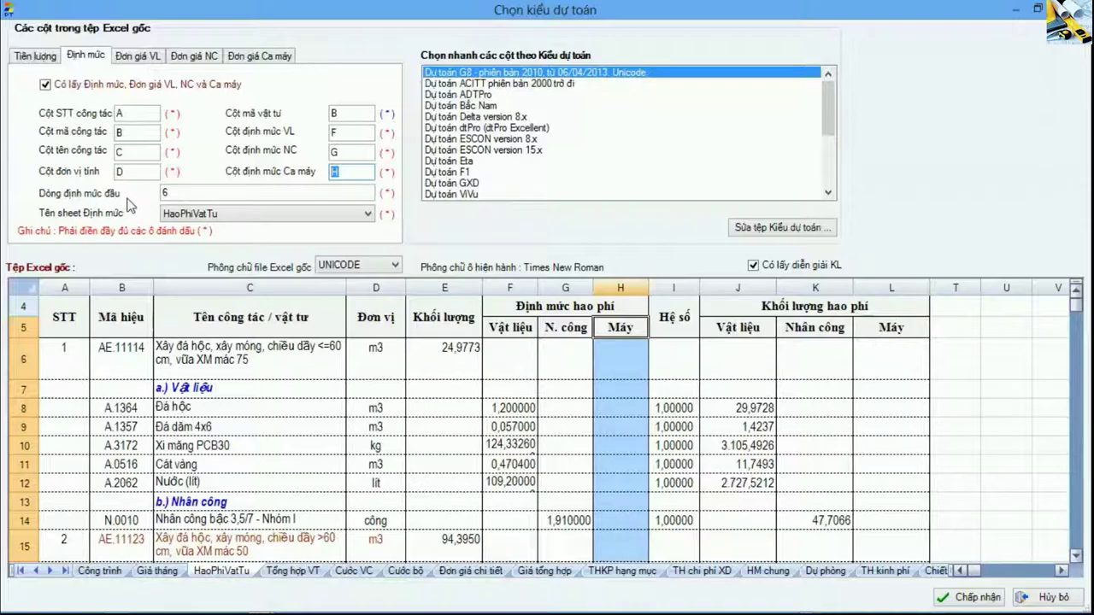
# Compare the first norm row setting with the row of the first work item in the HaoPhiVatTu sheet
pyautogui.click(240, 406)
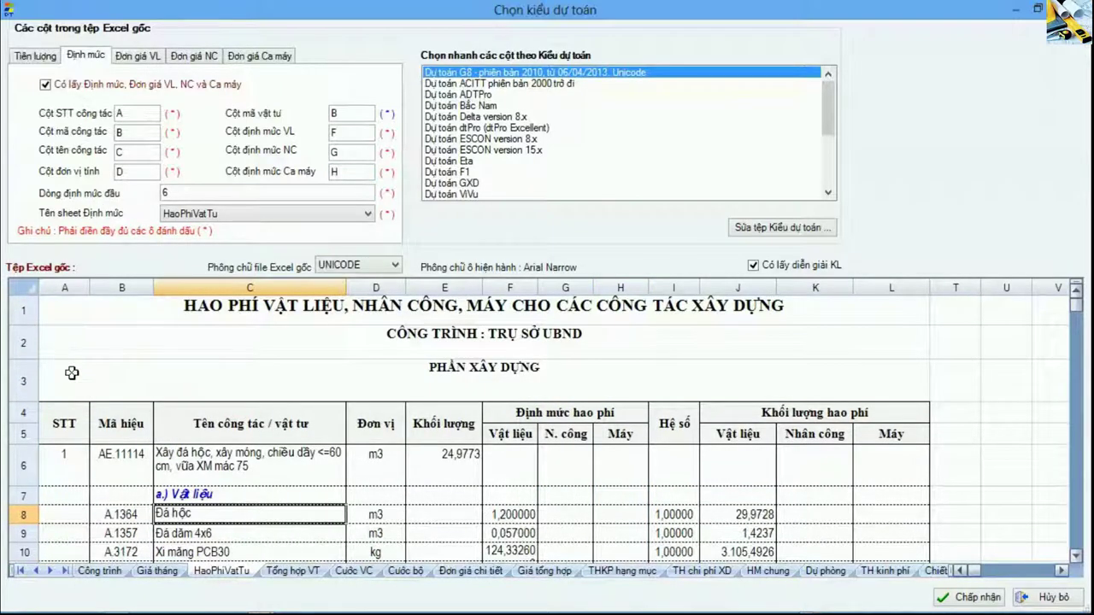
pyautogui.click(24, 466)
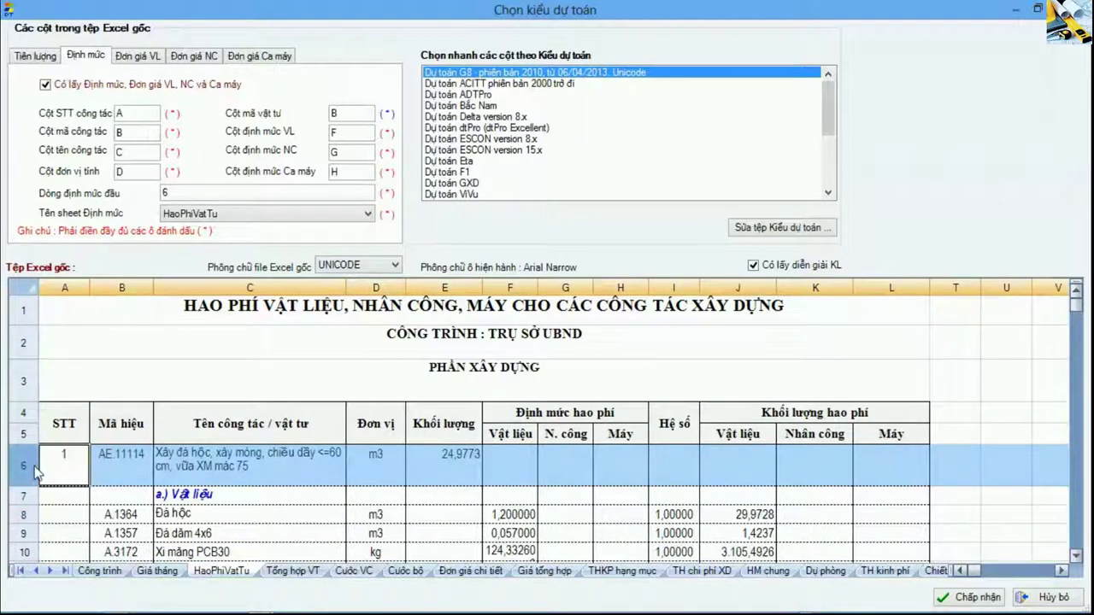
pyautogui.doubleClick(165, 193)
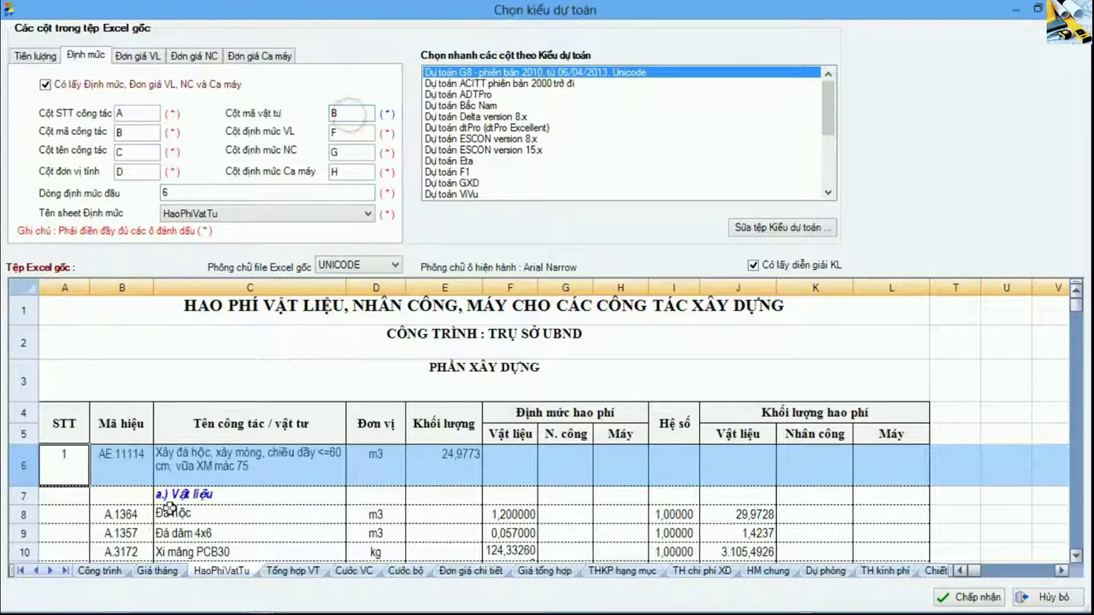
# Clear the material code column setting for Định mức and compare the material codes with the first work item's code and name
pyautogui.moveTo(126, 513); pyautogui.dragTo(130, 549)
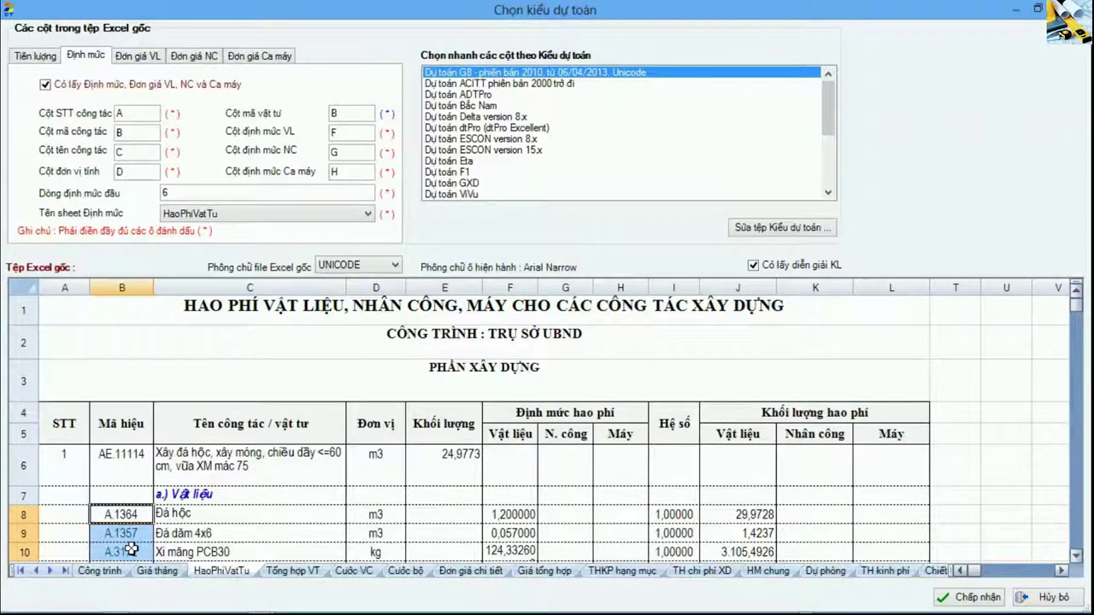
pyautogui.doubleClick(349, 116)
pyautogui.press('BackSpace')
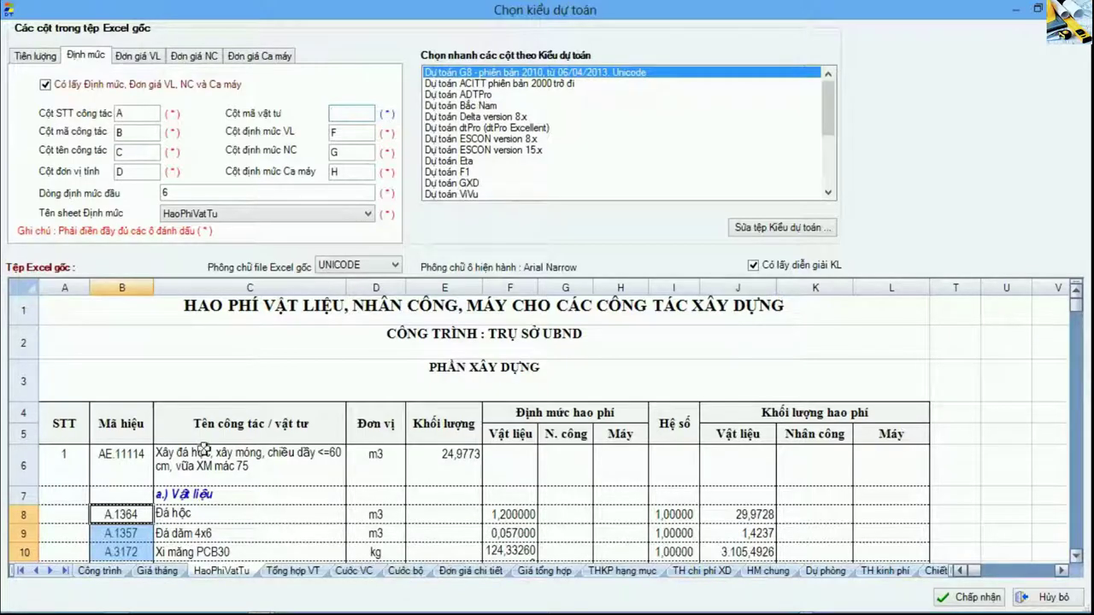
pyautogui.moveTo(122, 514); pyautogui.dragTo(126, 552)
pyautogui.moveTo(137, 514); pyautogui.dragTo(195, 540)
pyautogui.moveTo(117, 466); pyautogui.dragTo(228, 471)
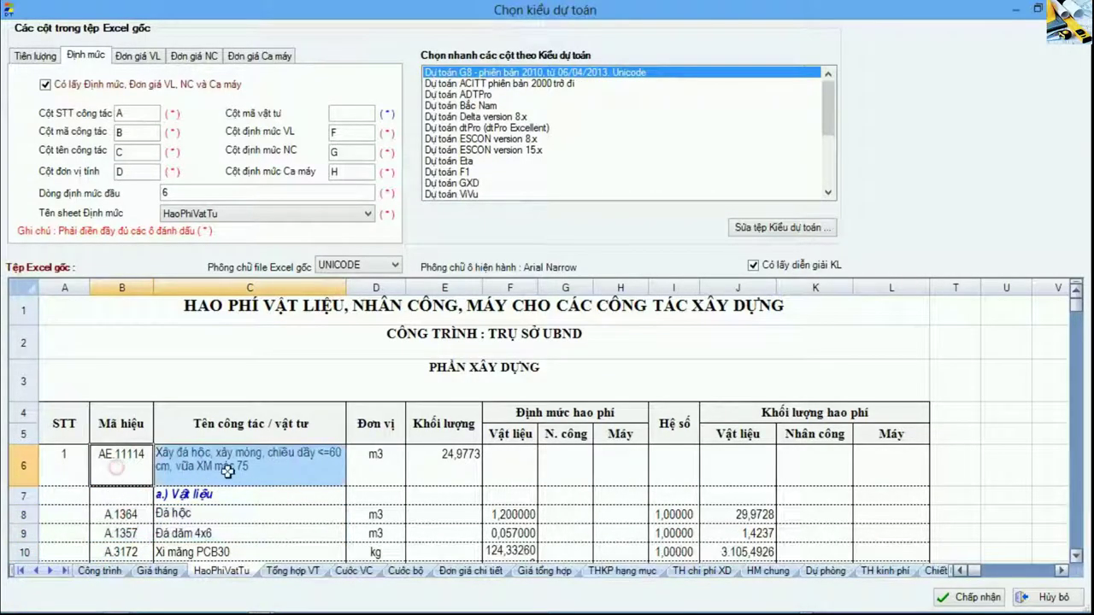
pyautogui.click(121, 514)
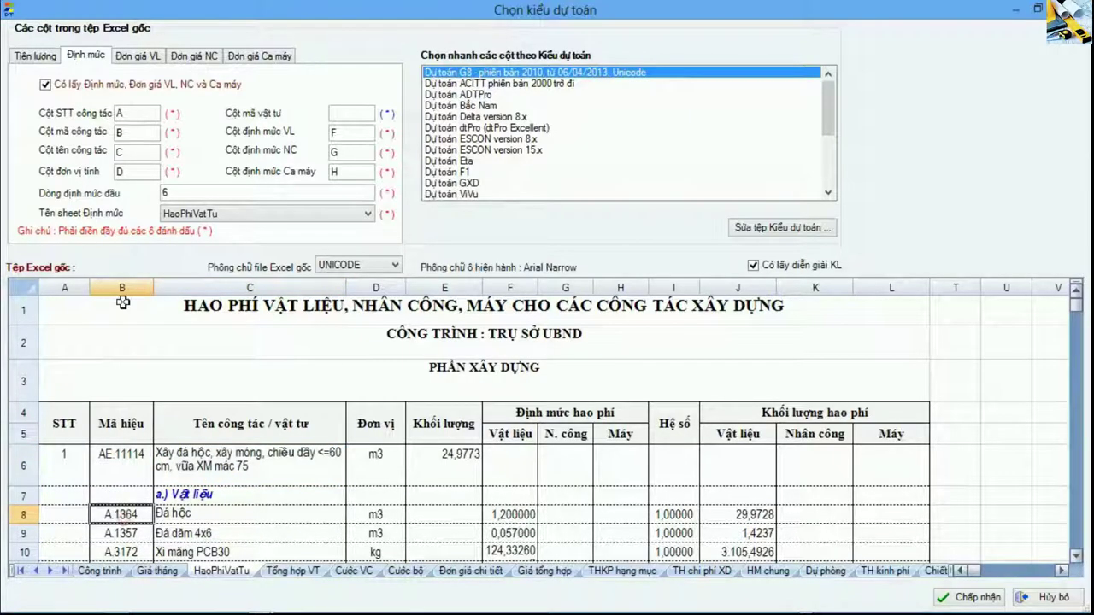
# Set the material code column for Định mức to B, checking it against the material codes in the HaoPhiVatTu sheet
pyautogui.click(121, 288)
pyautogui.click(350, 109)
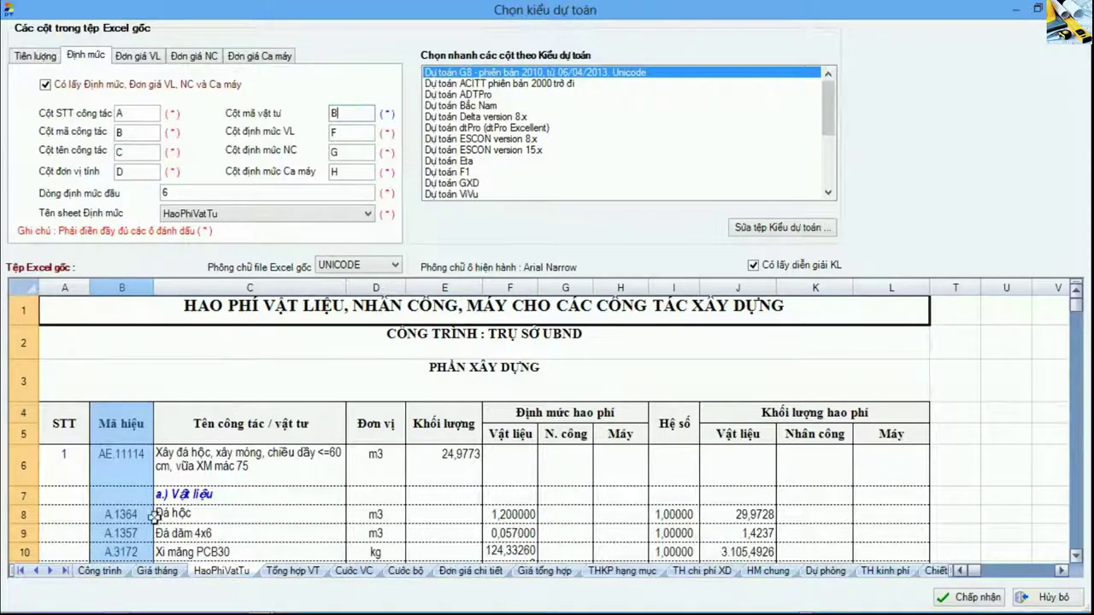
pyautogui.moveTo(137, 515); pyautogui.dragTo(135, 552)
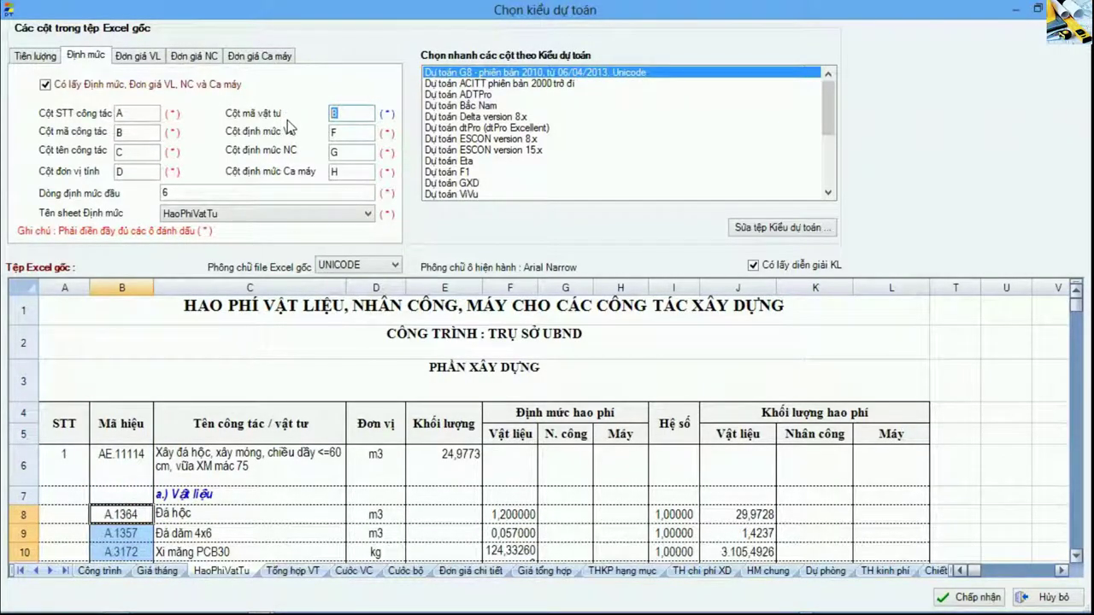
# Compare the Đơn giá VL settings for material code, name, unit and base price with columns B to E of the Giá tháng sheet
pyautogui.click(139, 57)
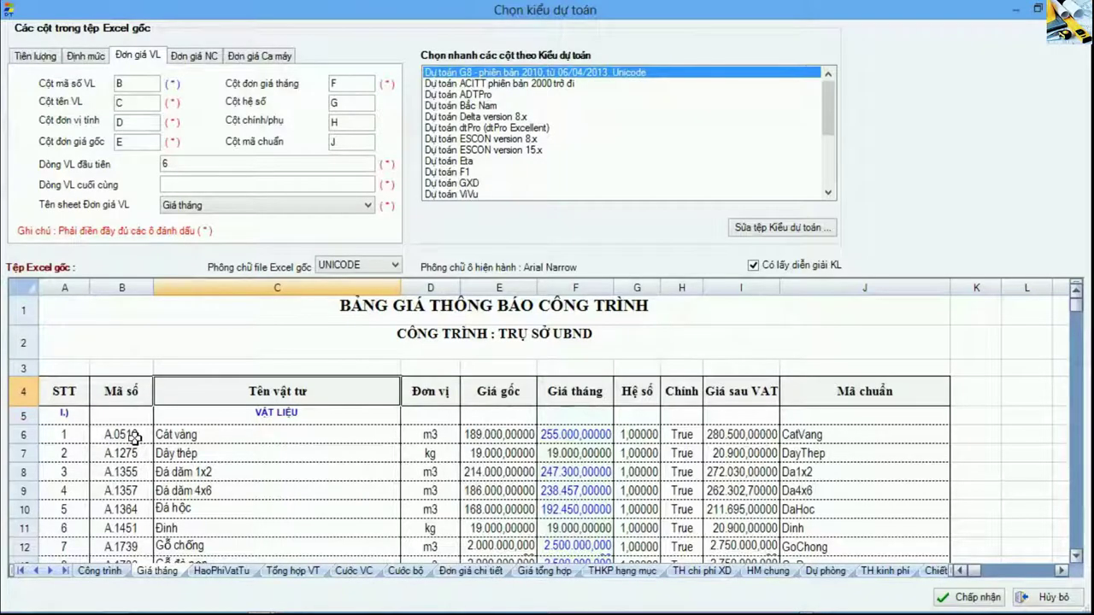
pyautogui.click(132, 82)
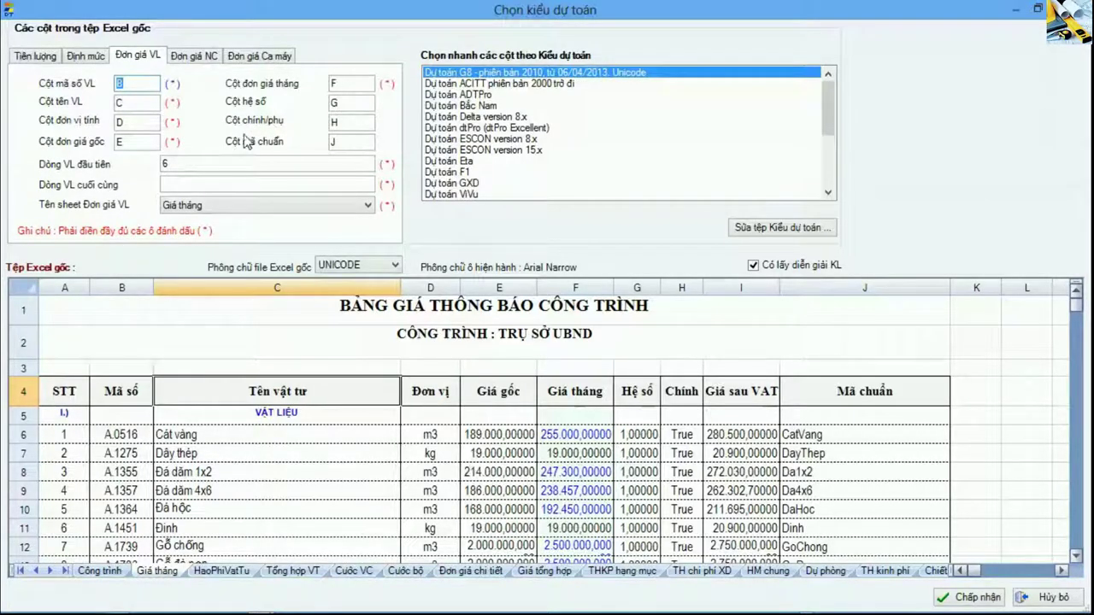
pyautogui.click(352, 104)
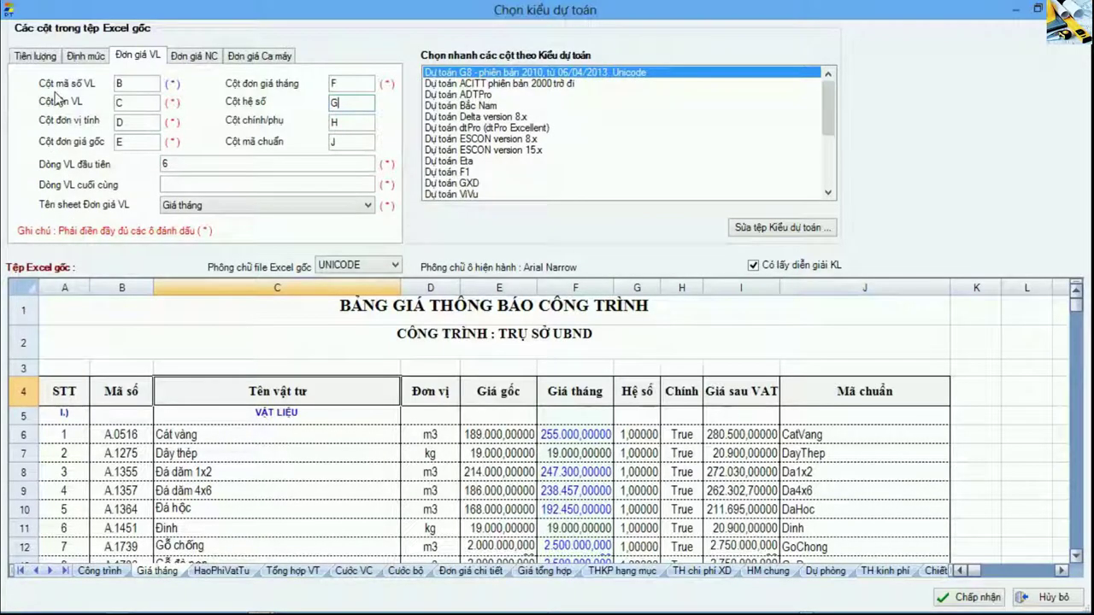
pyautogui.click(121, 288)
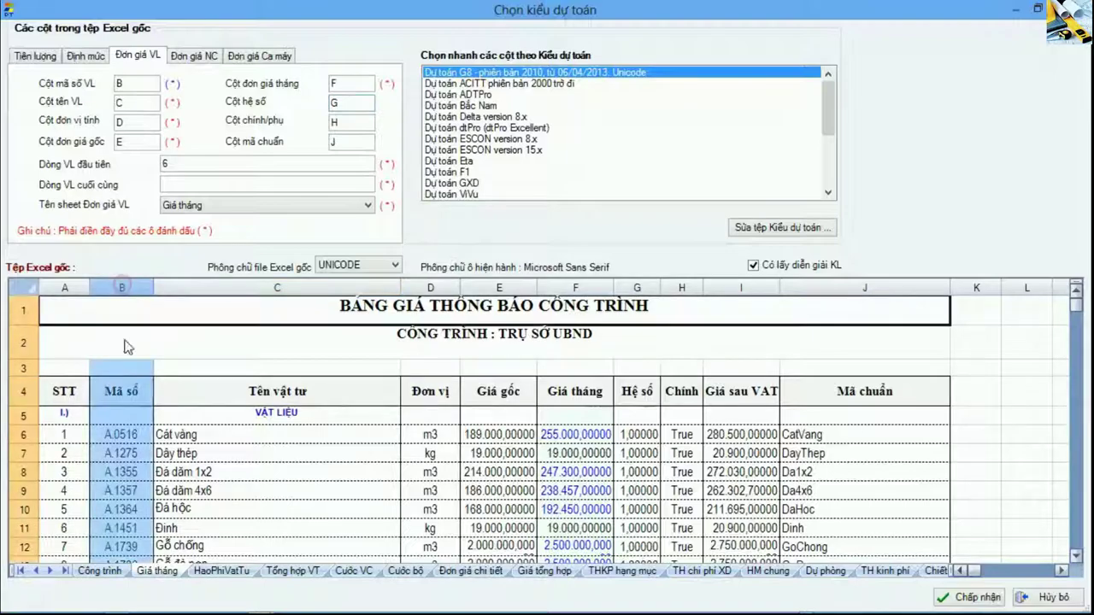
pyautogui.doubleClick(139, 84)
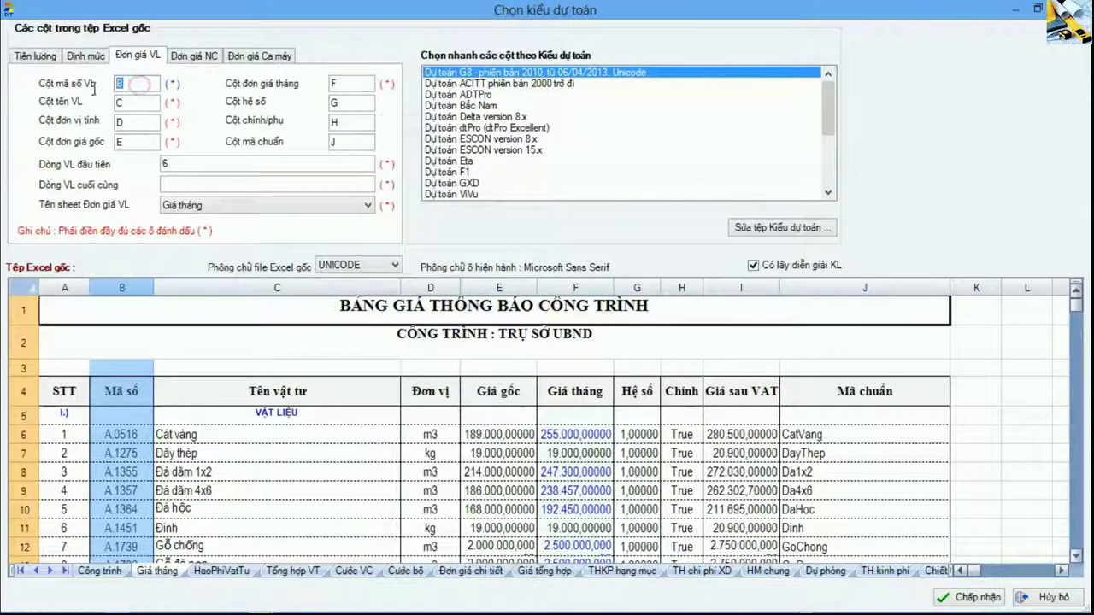
pyautogui.click(277, 288)
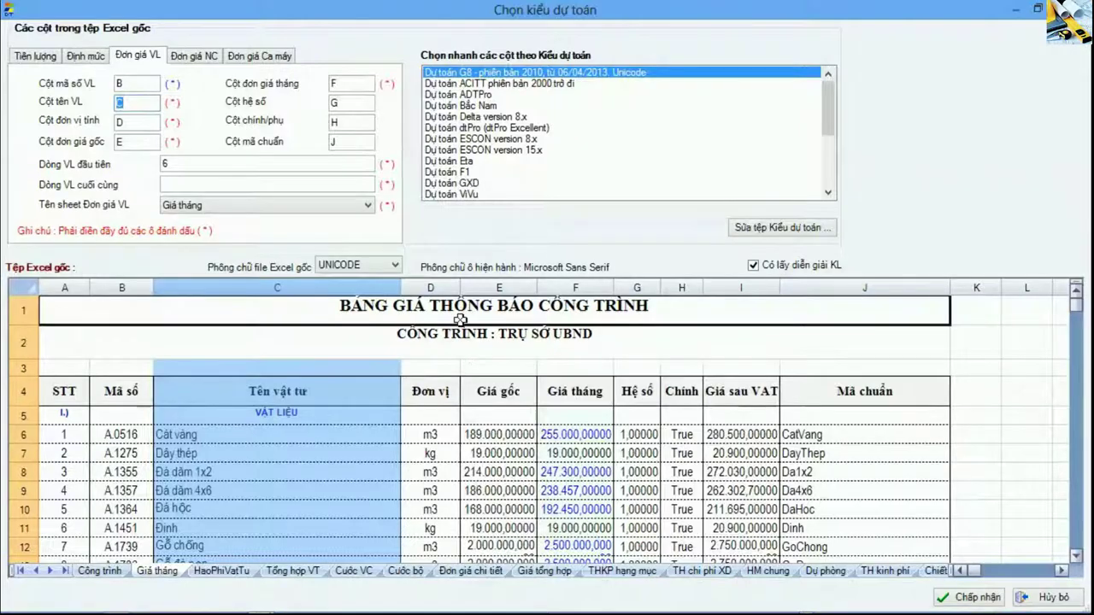
pyautogui.click(430, 288)
pyautogui.doubleClick(122, 122)
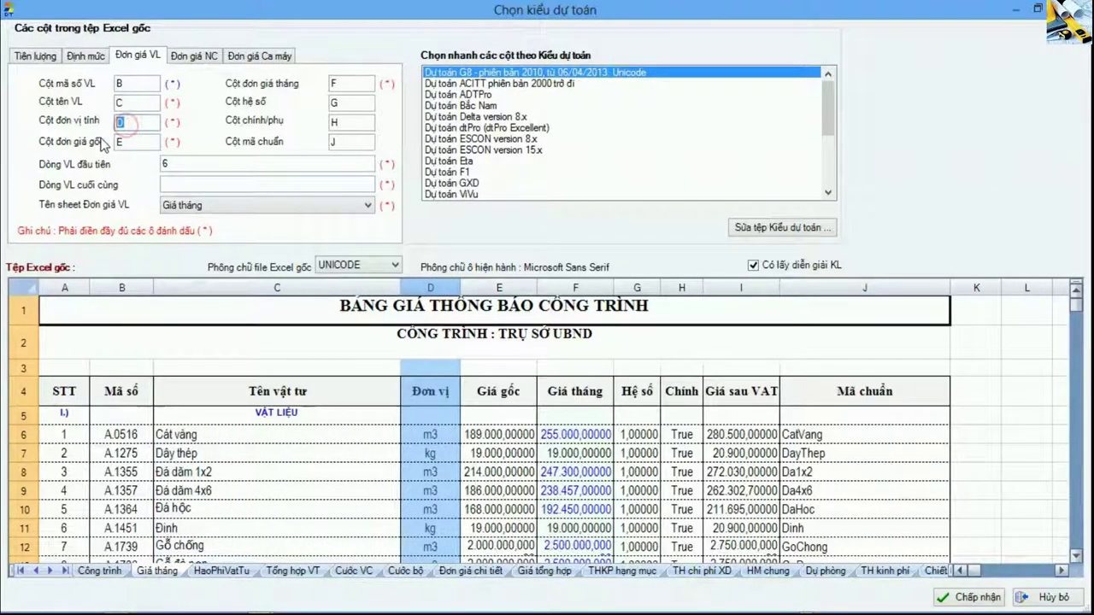
pyautogui.click(518, 287)
pyautogui.doubleClick(126, 142)
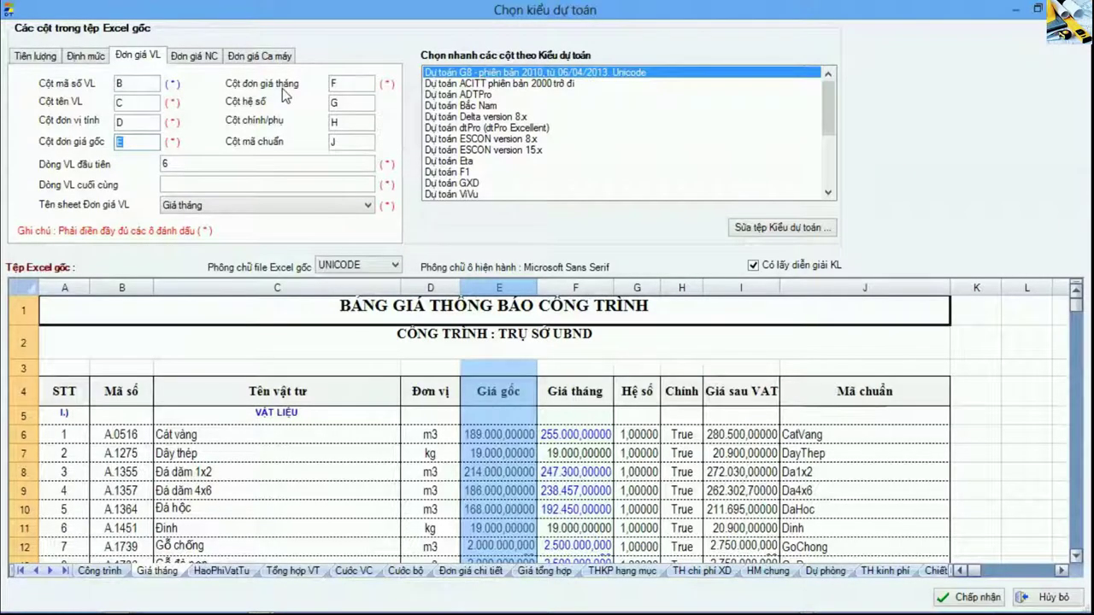
# Compare the monthly price, coefficient, main/auxiliary and standard code settings for Đơn giá VL with columns F, G, H and J
pyautogui.click(578, 288)
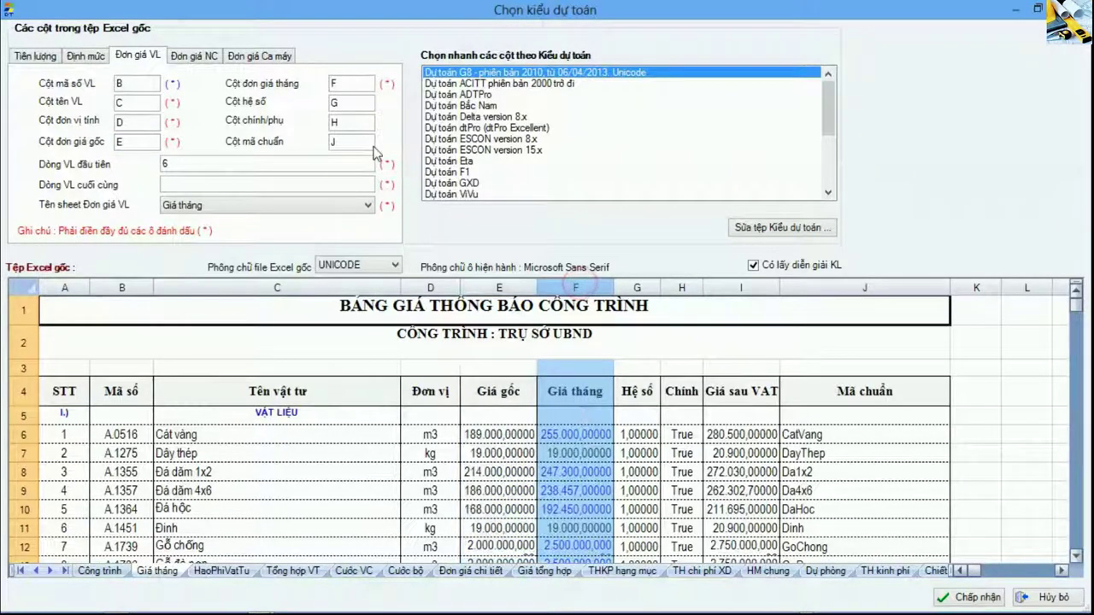
pyautogui.doubleClick(337, 82)
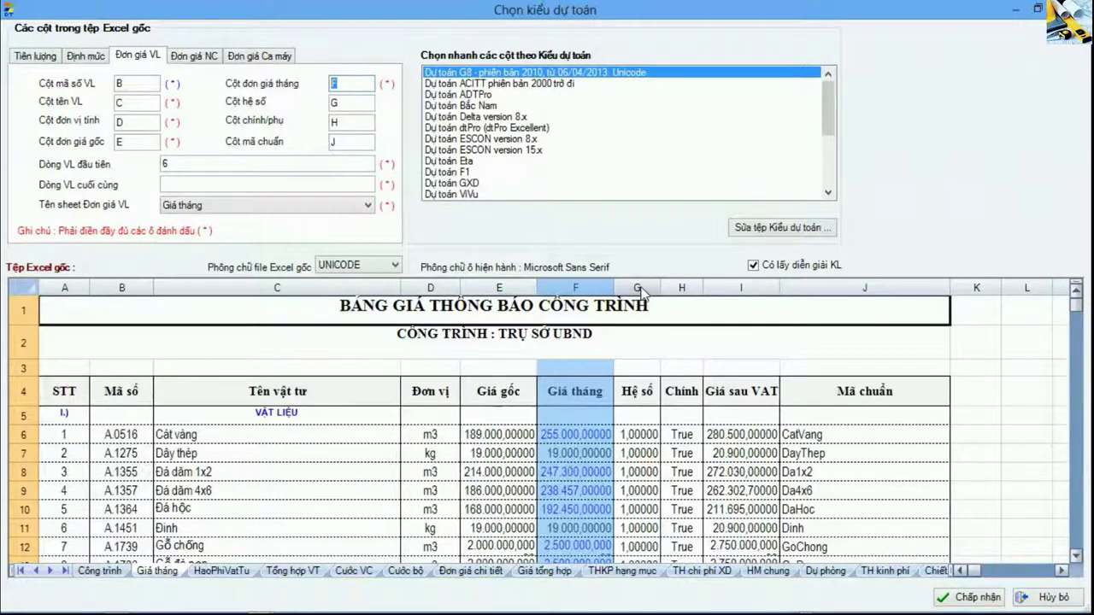
pyautogui.moveTo(640, 293); pyautogui.dragTo(696, 291)
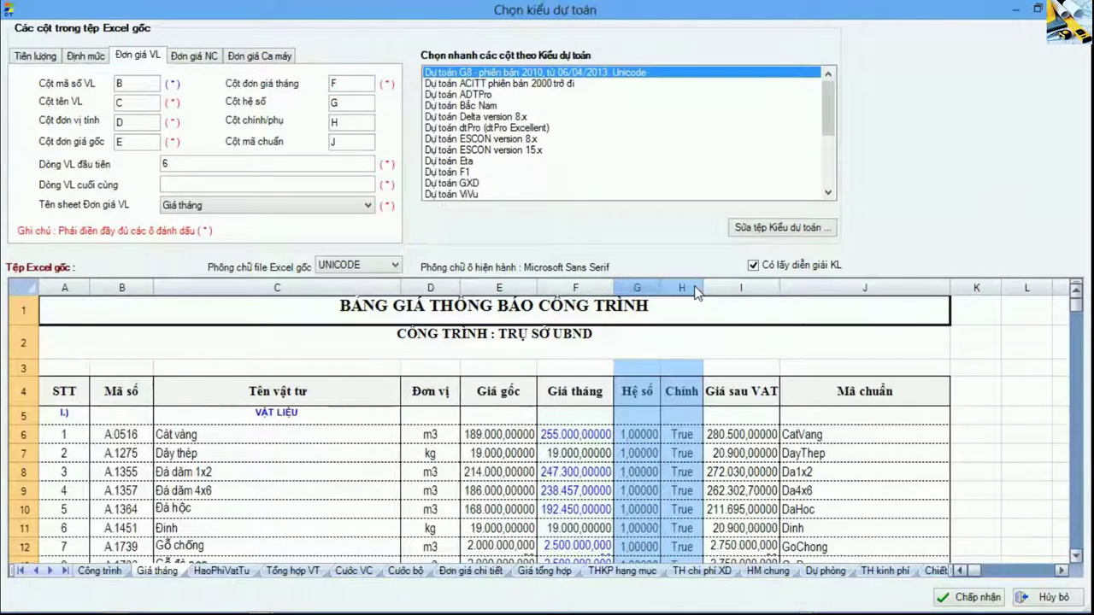
pyautogui.click(848, 290)
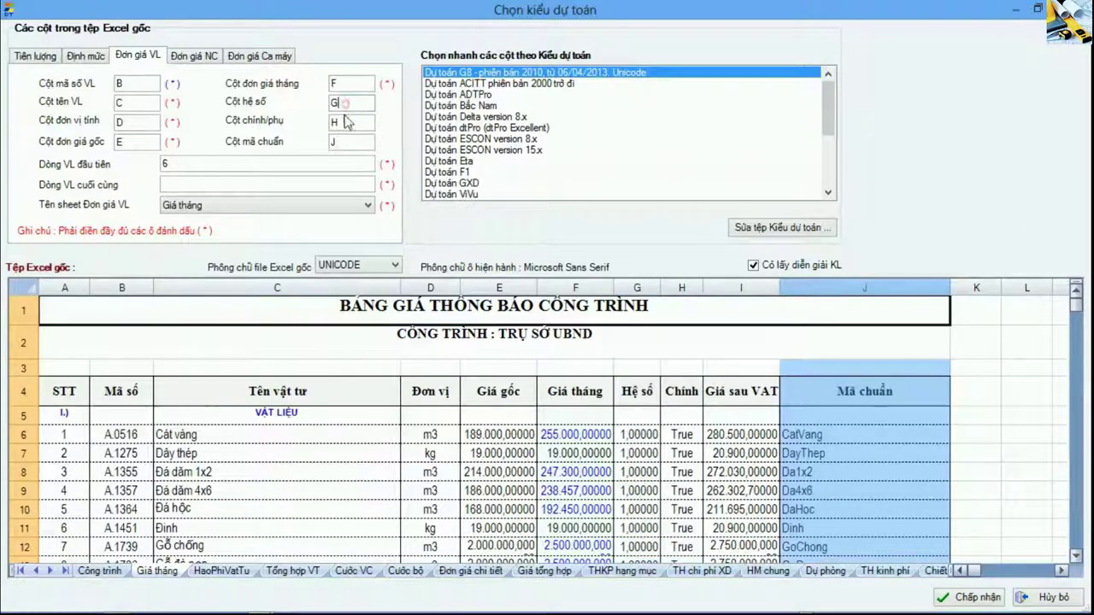
pyautogui.click(344, 141)
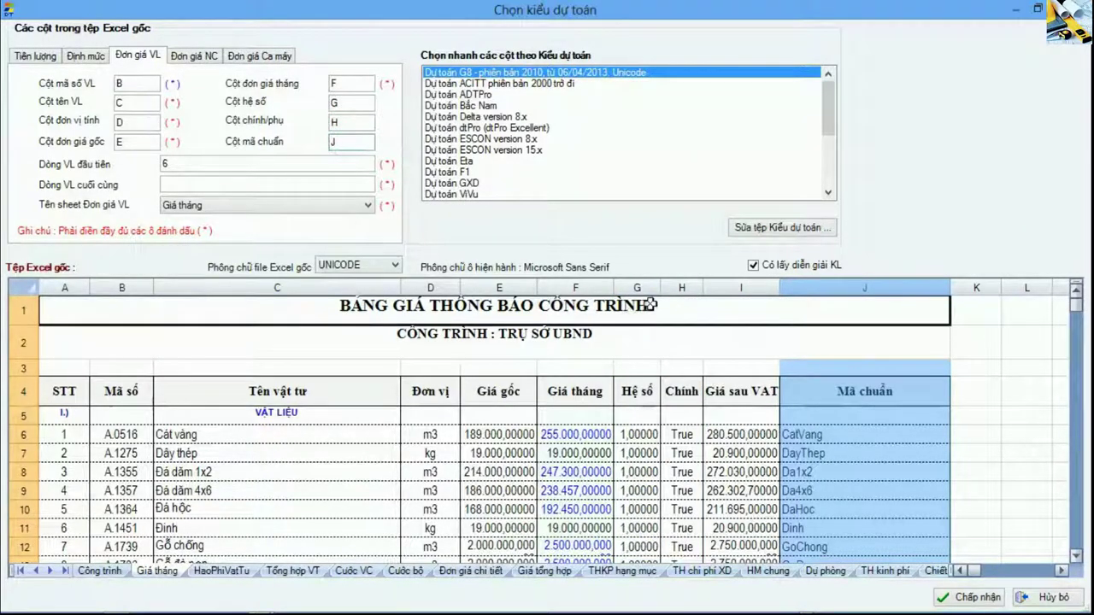
pyautogui.moveTo(638, 289); pyautogui.dragTo(903, 296)
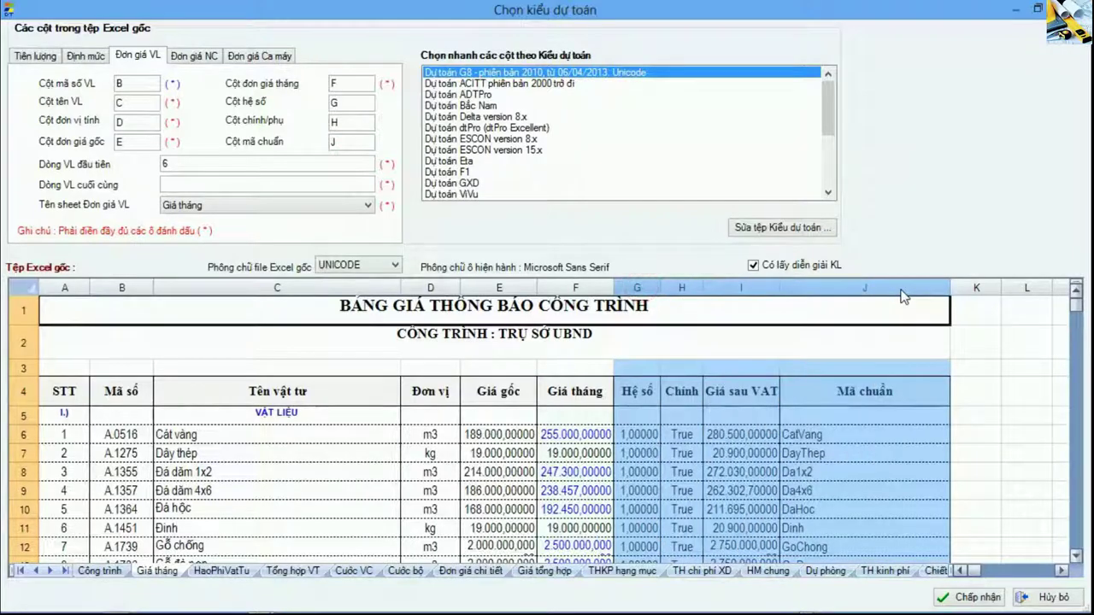
pyautogui.doubleClick(357, 122)
pyautogui.doubleClick(345, 143)
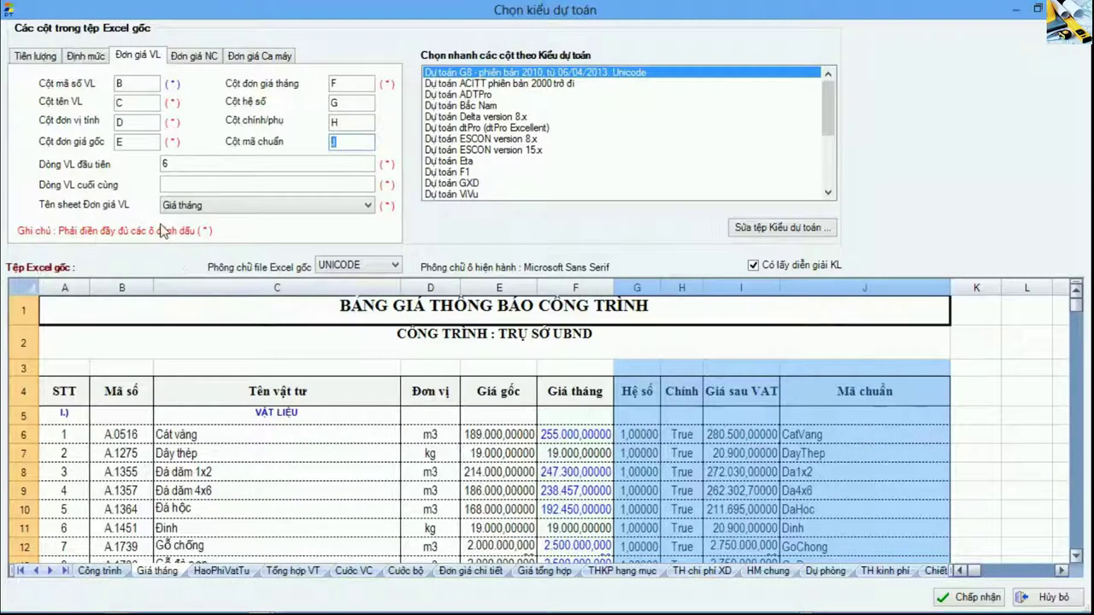
# Compare the first material row setting for Đơn giá VL with the row of the first material in the Giá tháng sheet
pyautogui.click(170, 164)
pyautogui.write('6')
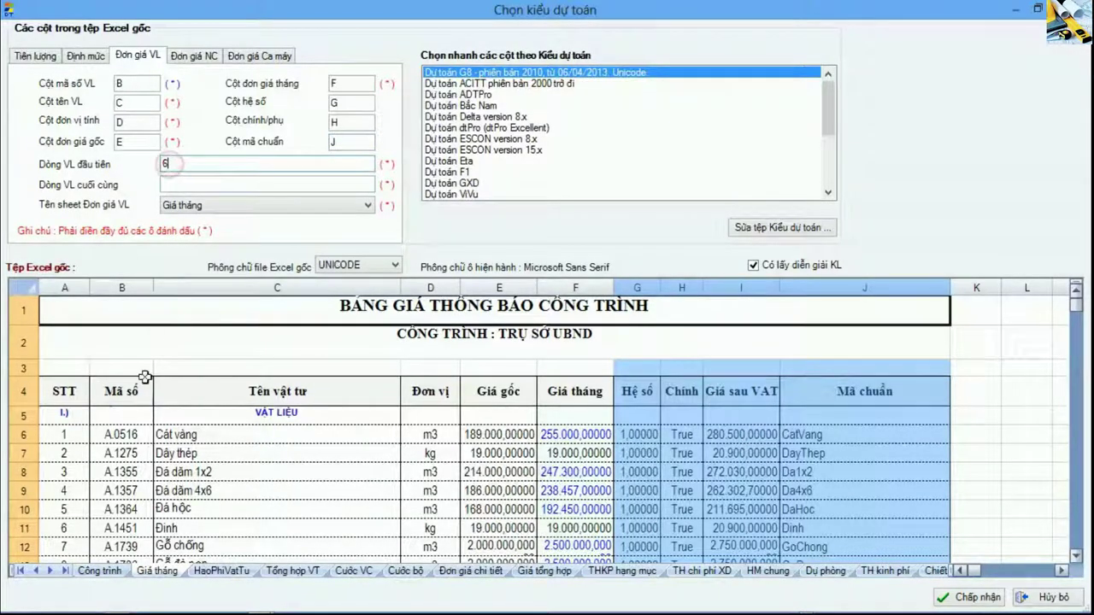
pyautogui.click(29, 437)
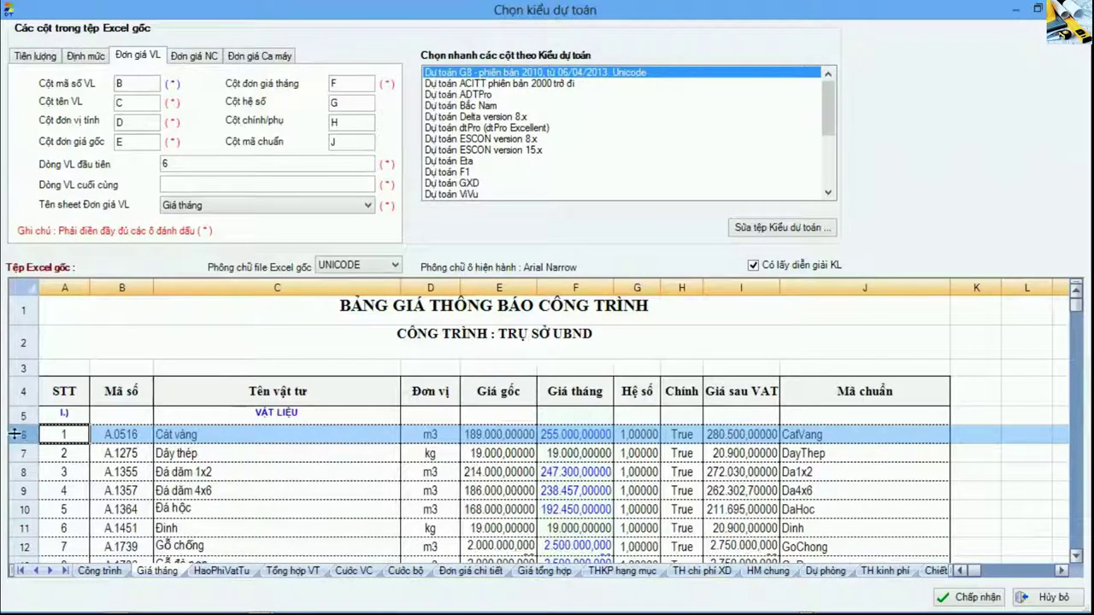
pyautogui.moveTo(75, 434); pyautogui.dragTo(86, 493)
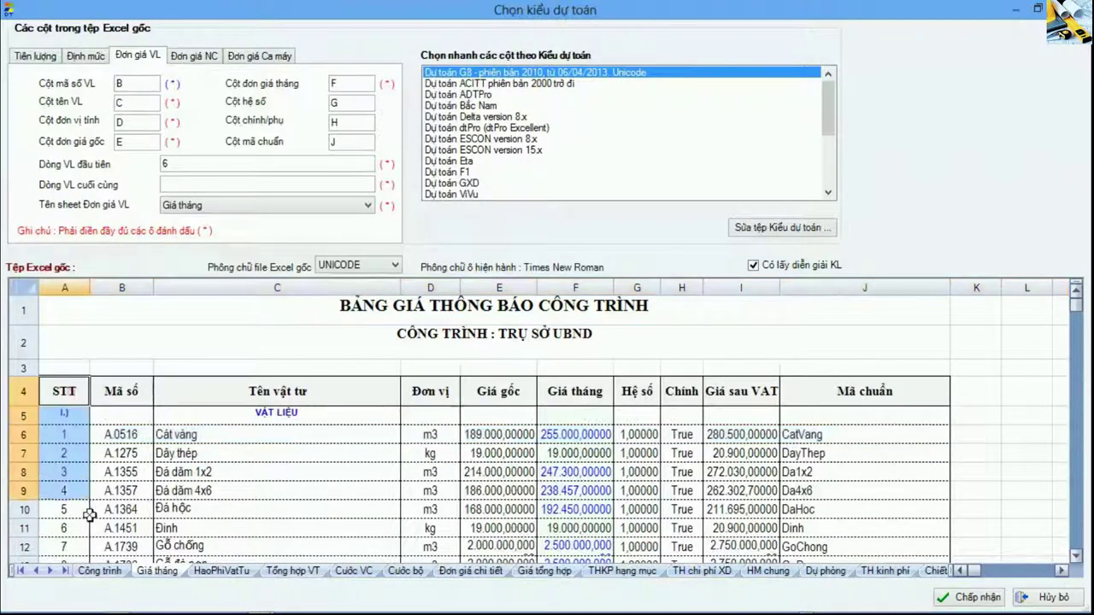
pyautogui.click(70, 434)
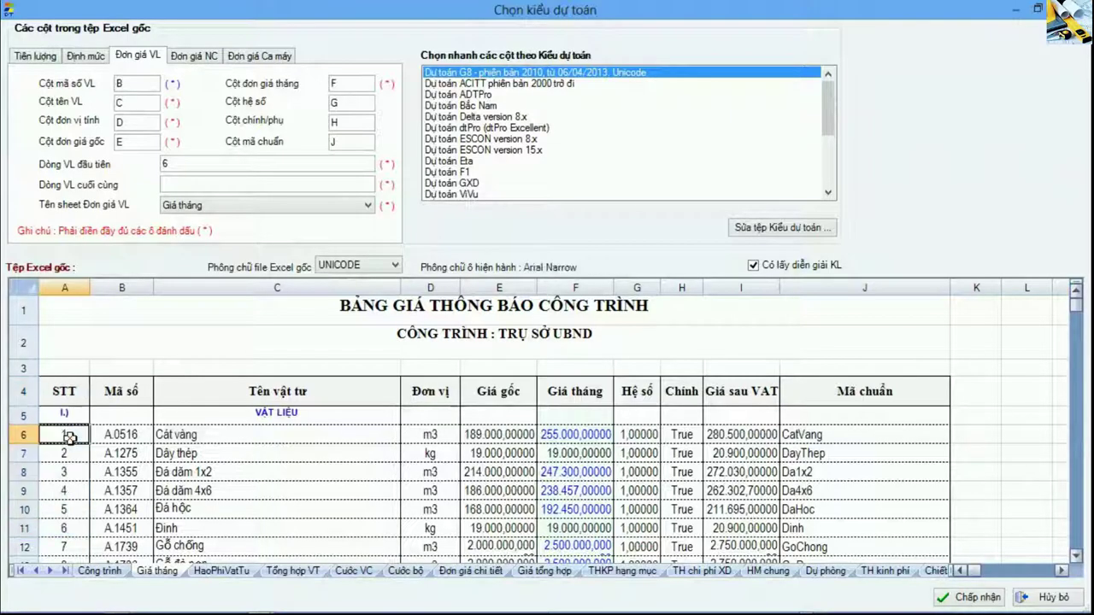
pyautogui.click(24, 436)
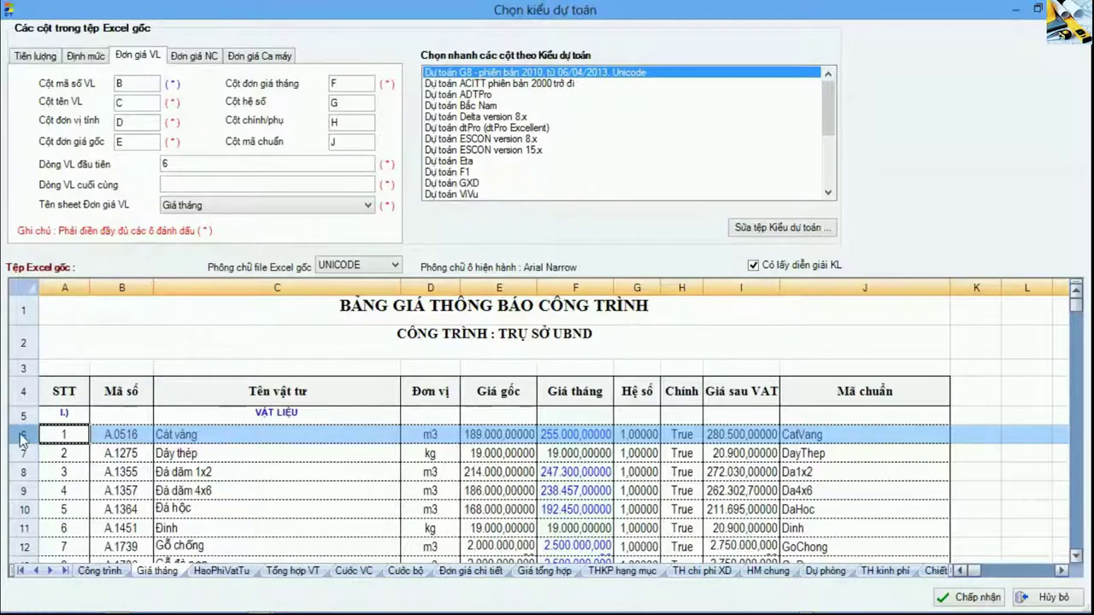
pyautogui.doubleClick(199, 157)
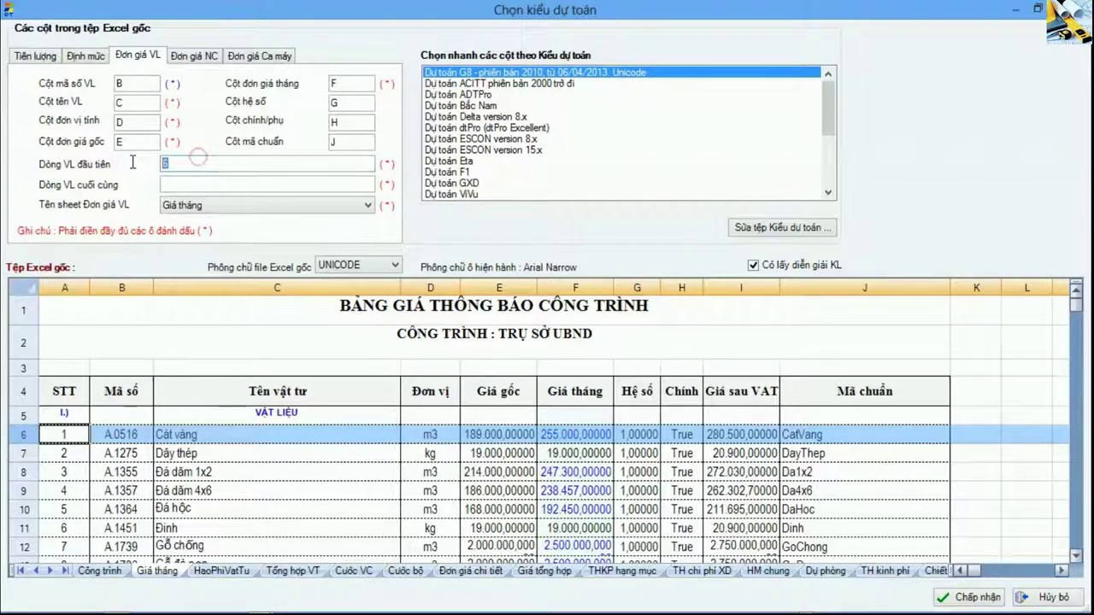
# Locate the last material above the Nhân công section in the Giá tháng sheet and set the last material row to 34
pyautogui.click(171, 183)
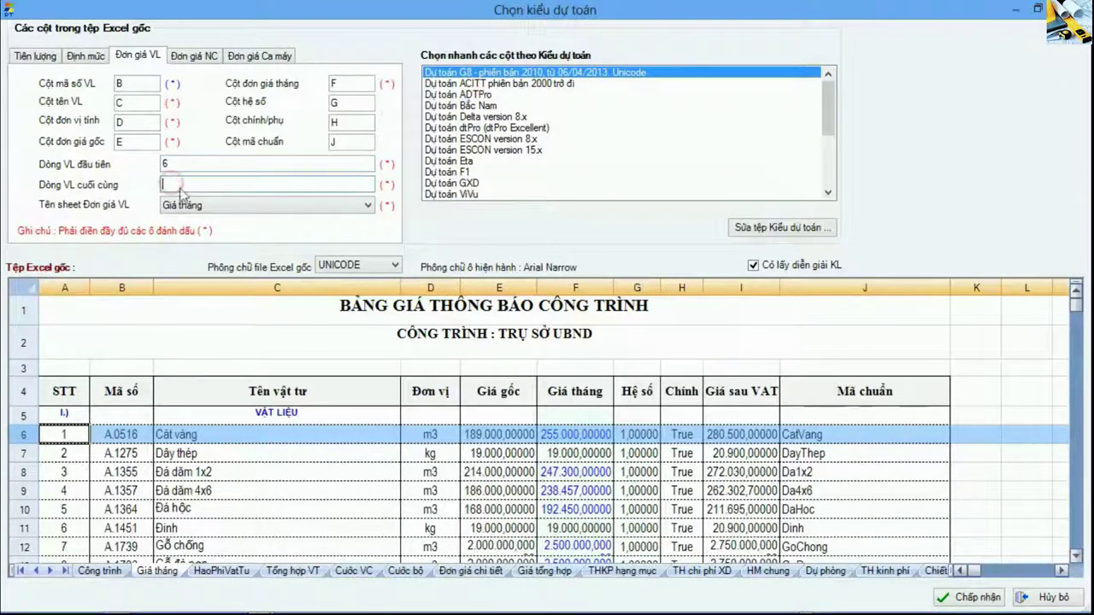
pyautogui.click(222, 472)
pyautogui.scroll(-4, 222, 472)
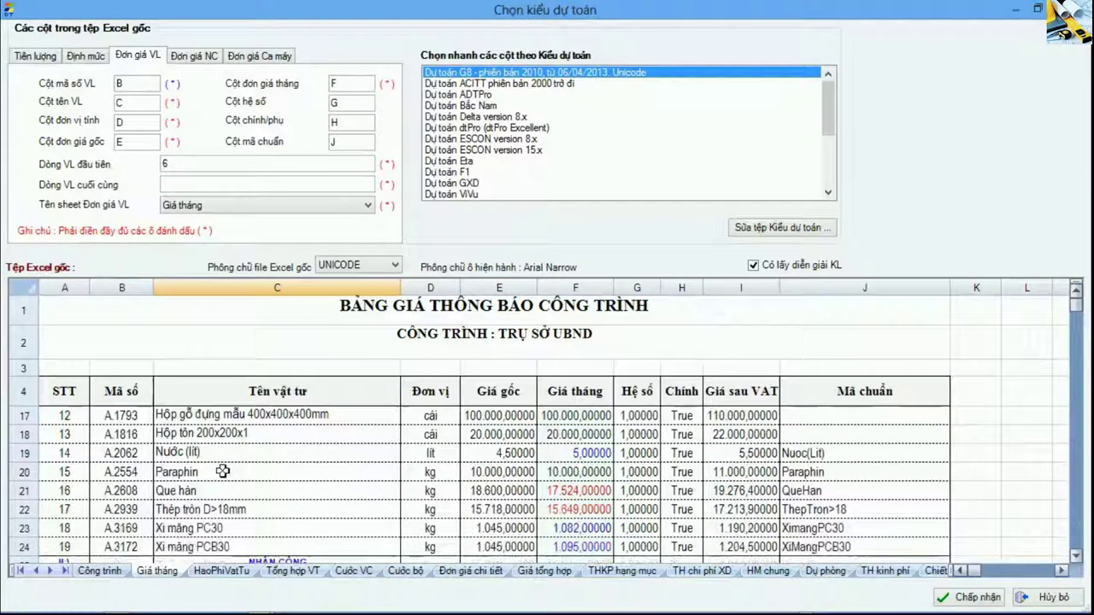
pyautogui.scroll(-1, 222, 472)
pyautogui.click(24, 491)
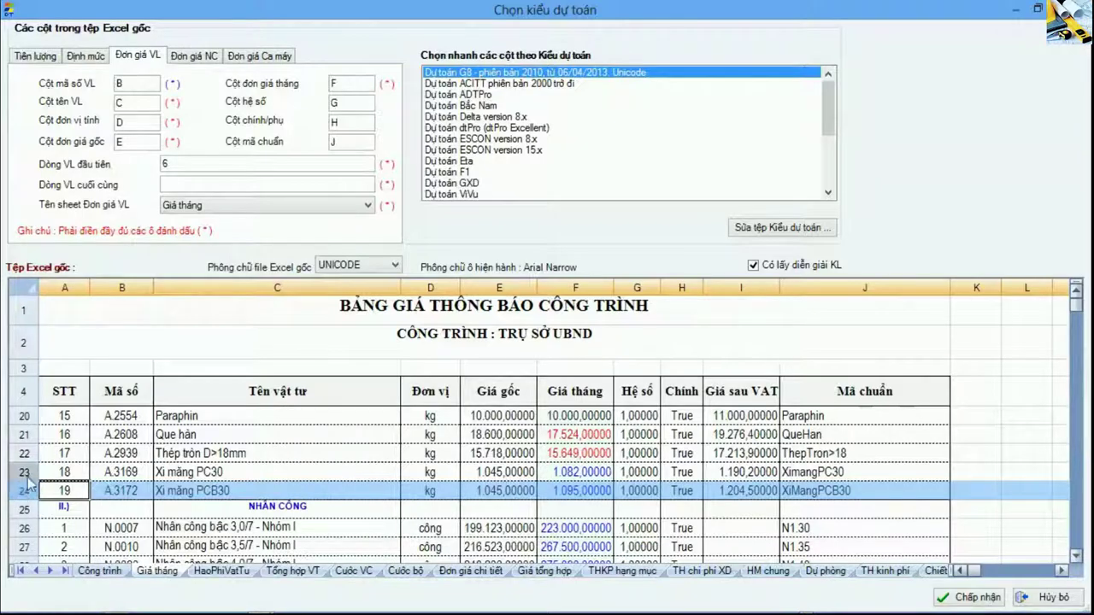
pyautogui.click(177, 182)
pyautogui.write('34')
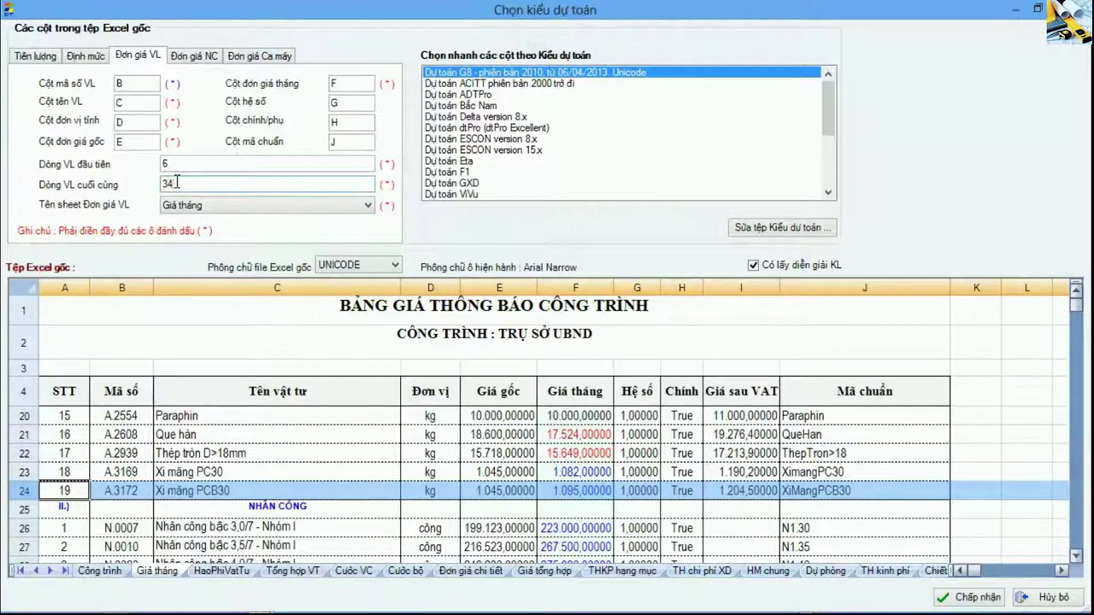
# Open the Đơn giá NC settings and compare their columns and source sheet with those of Đơn giá VL
pyautogui.click(199, 58)
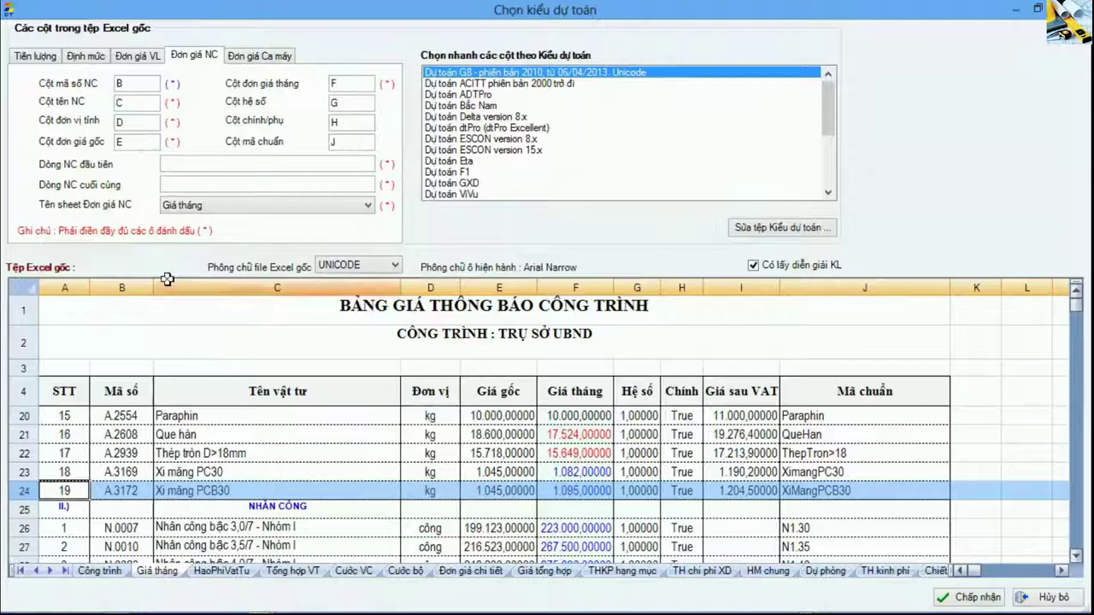
pyautogui.click(202, 214)
pyautogui.click(201, 211)
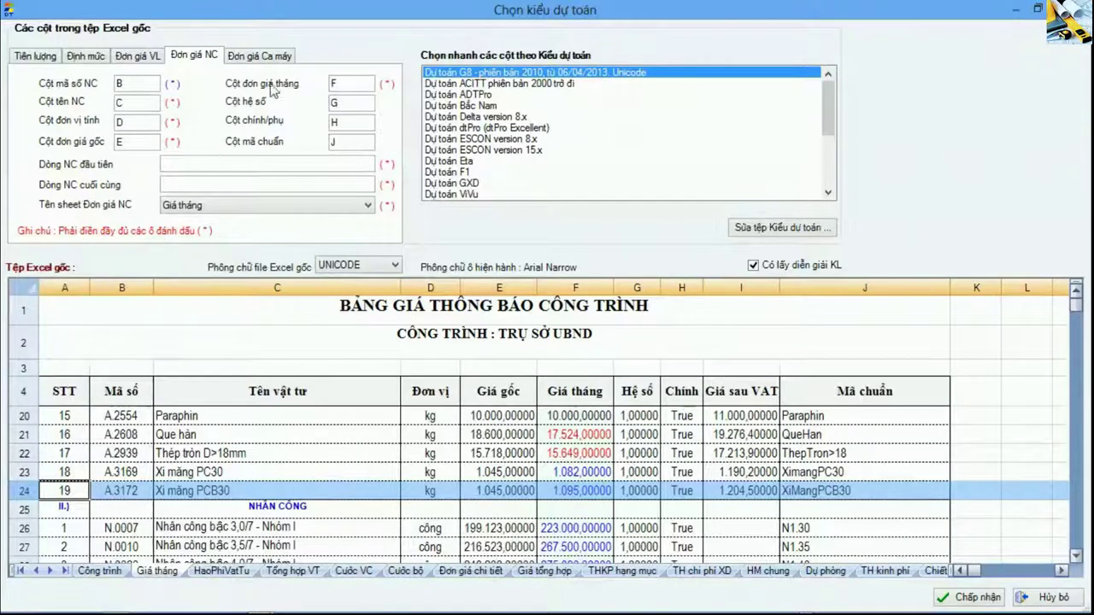
pyautogui.click(147, 57)
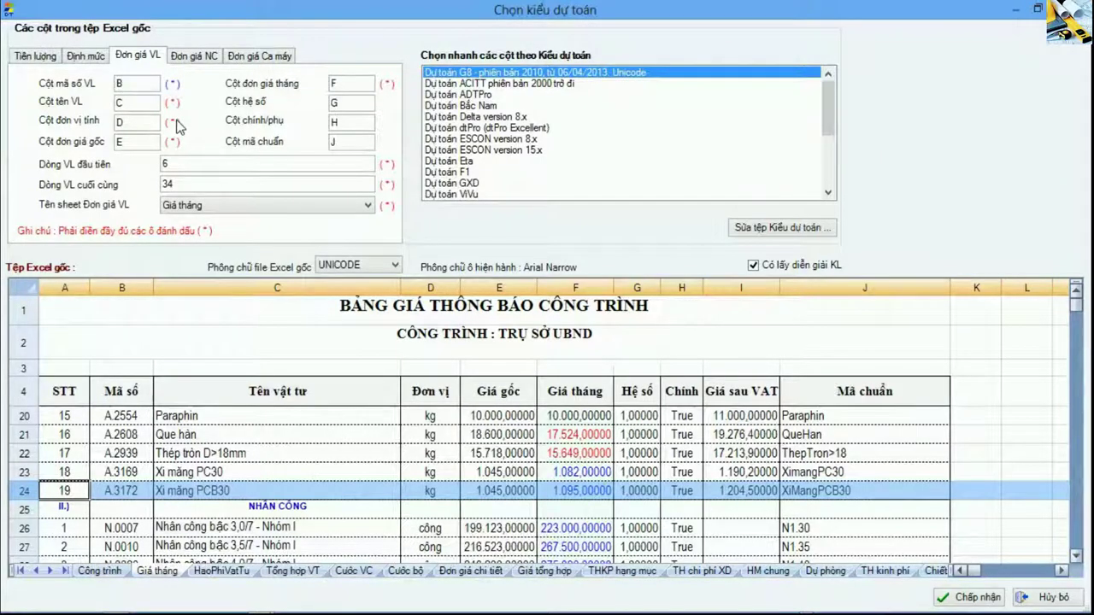
pyautogui.click(204, 56)
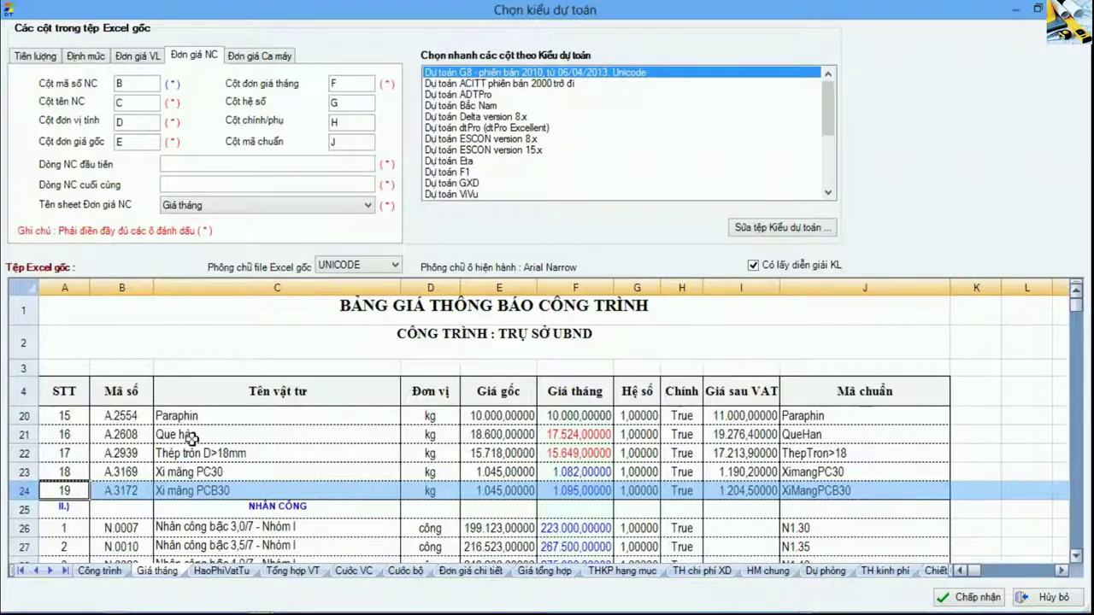
# Examine the material, labour and machine sections of the Giá tháng sheet, including their codes and names
pyautogui.moveTo(113, 434); pyautogui.dragTo(310, 488)
pyautogui.moveTo(120, 528); pyautogui.dragTo(319, 549)
pyautogui.scroll(-2, 324, 540)
pyautogui.moveTo(115, 476); pyautogui.dragTo(359, 542)
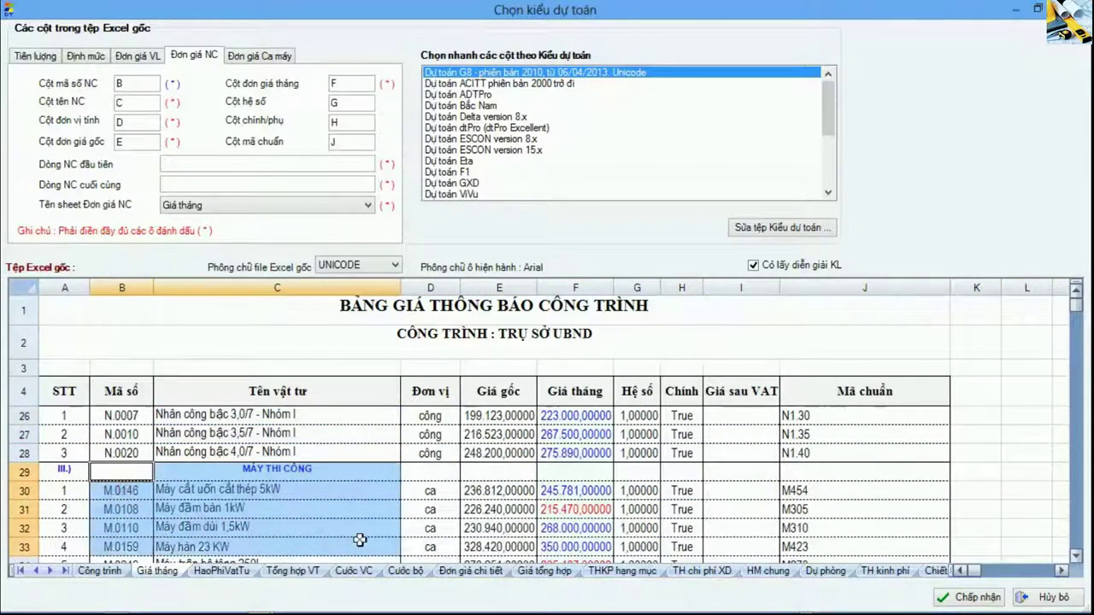
pyautogui.click(284, 435)
pyautogui.scroll(2, 273, 432)
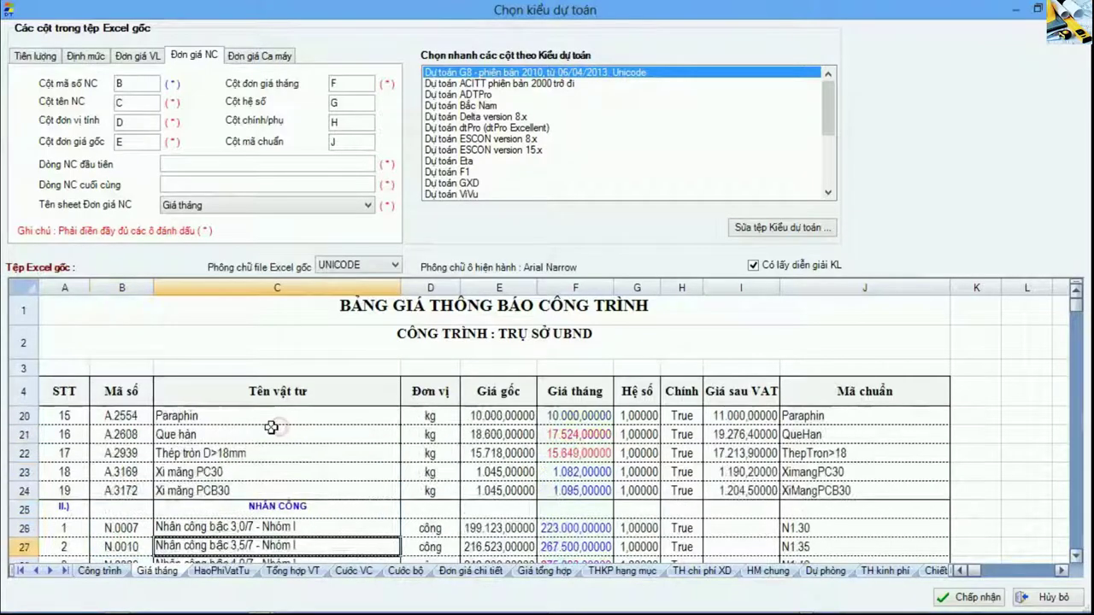
# Check the sheet choices for Đơn giá NC and compare its column settings with Đơn giá VL again
pyautogui.click(195, 206)
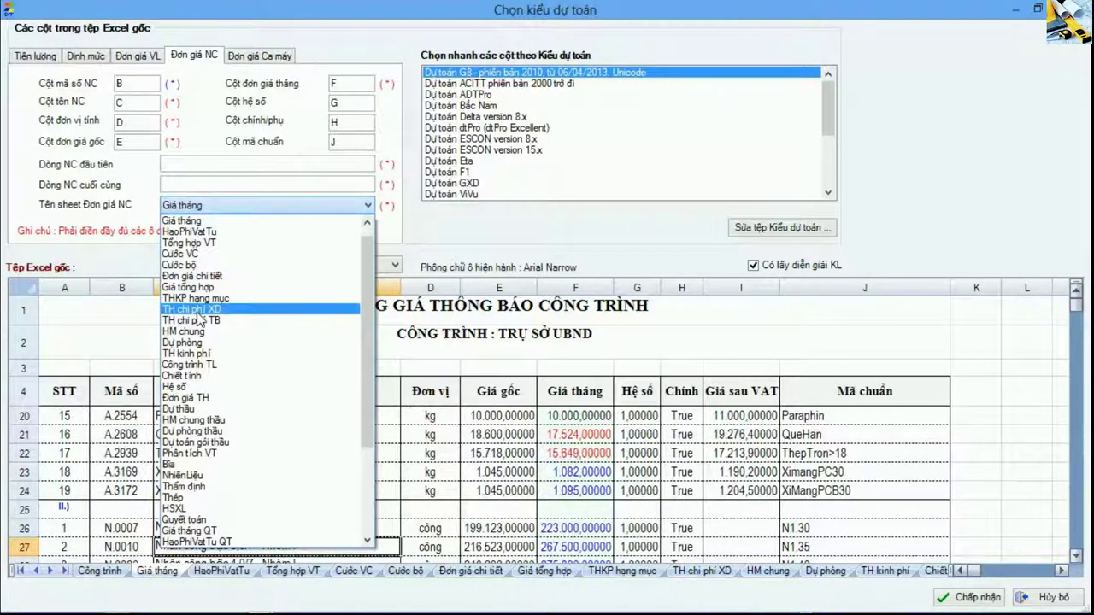
pyautogui.click(507, 400)
pyautogui.click(284, 436)
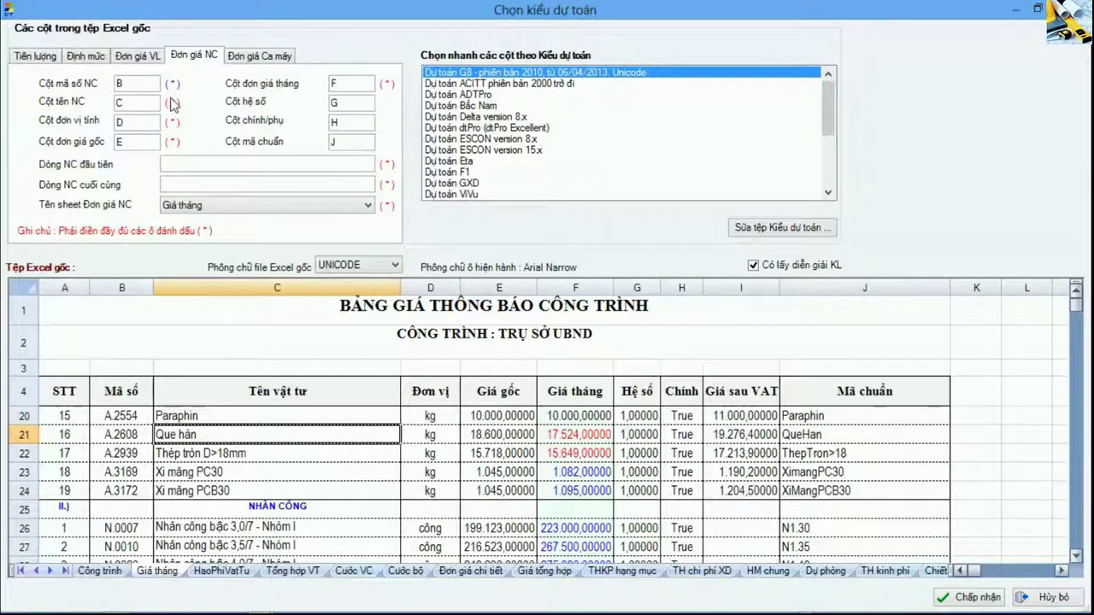
pyautogui.click(147, 61)
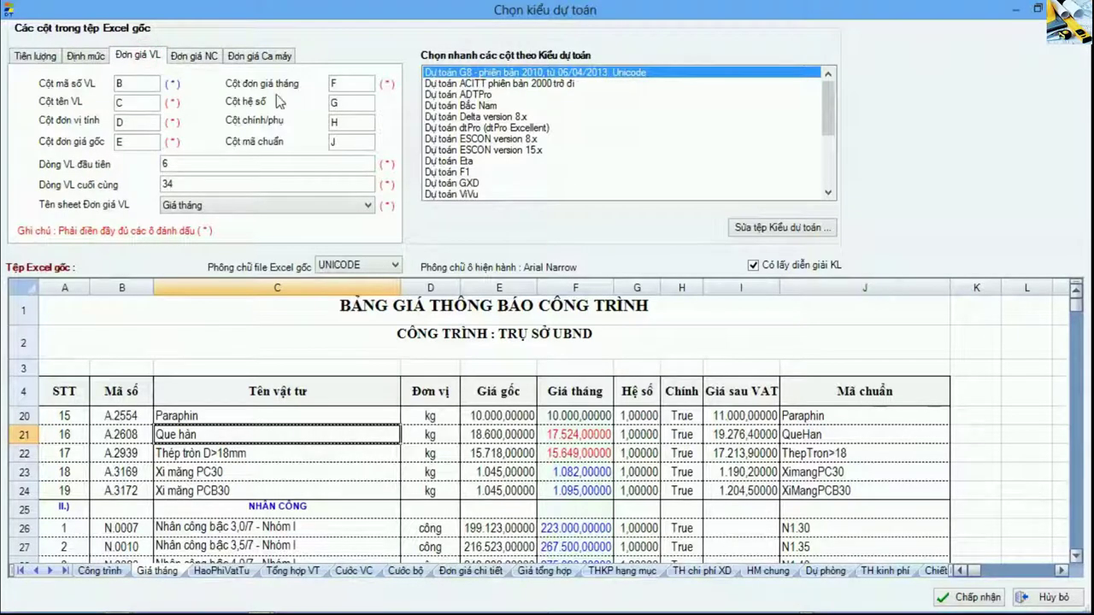
pyautogui.click(201, 58)
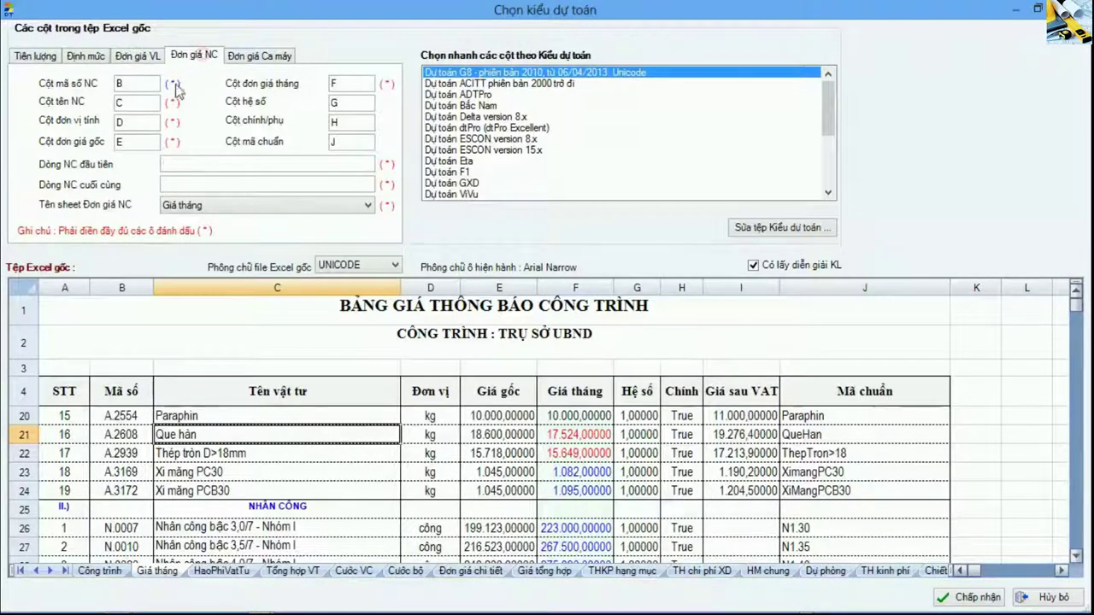
pyautogui.click(123, 103)
pyautogui.press('Tab')
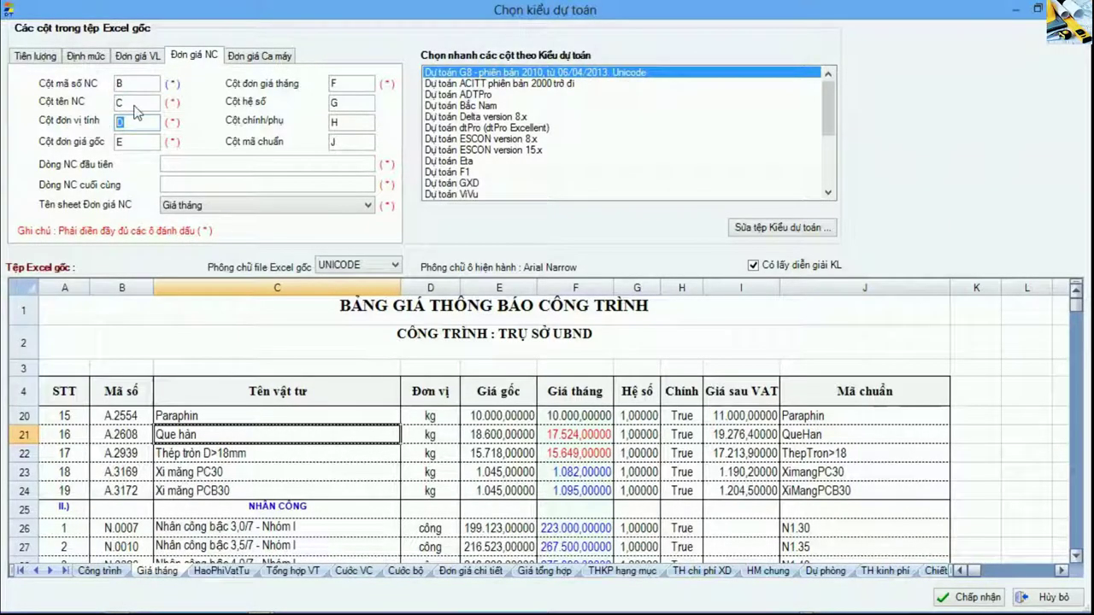
# Locate the labour rows under Nhân công in the Giá tháng sheet and set the first labour row to 26 and the last to 28
pyautogui.click(261, 525)
pyautogui.scroll(-1, 257, 517)
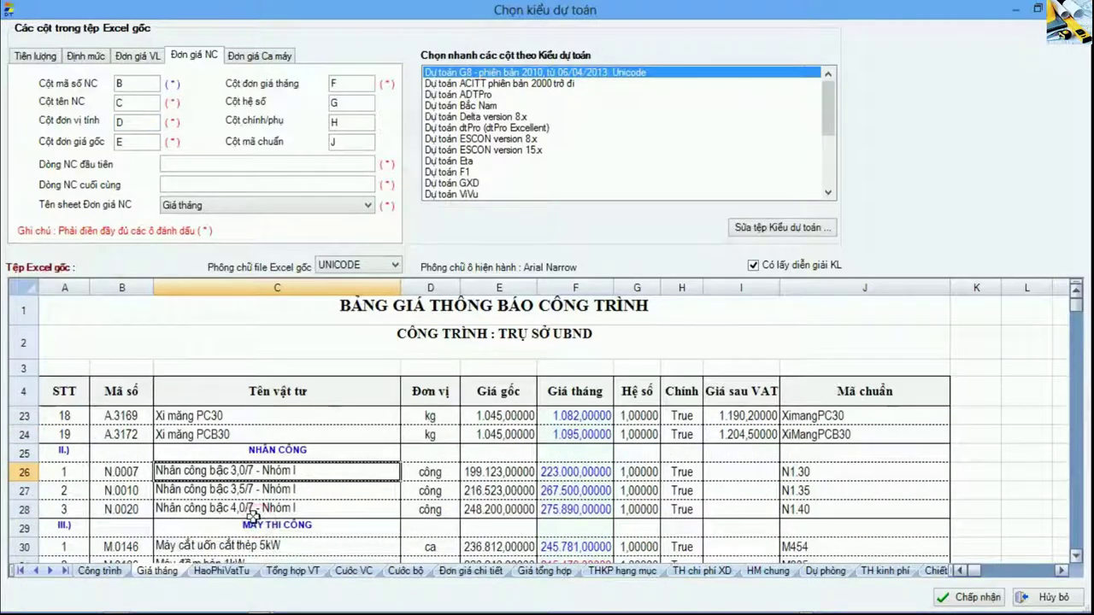
pyautogui.moveTo(31, 474); pyautogui.dragTo(31, 513)
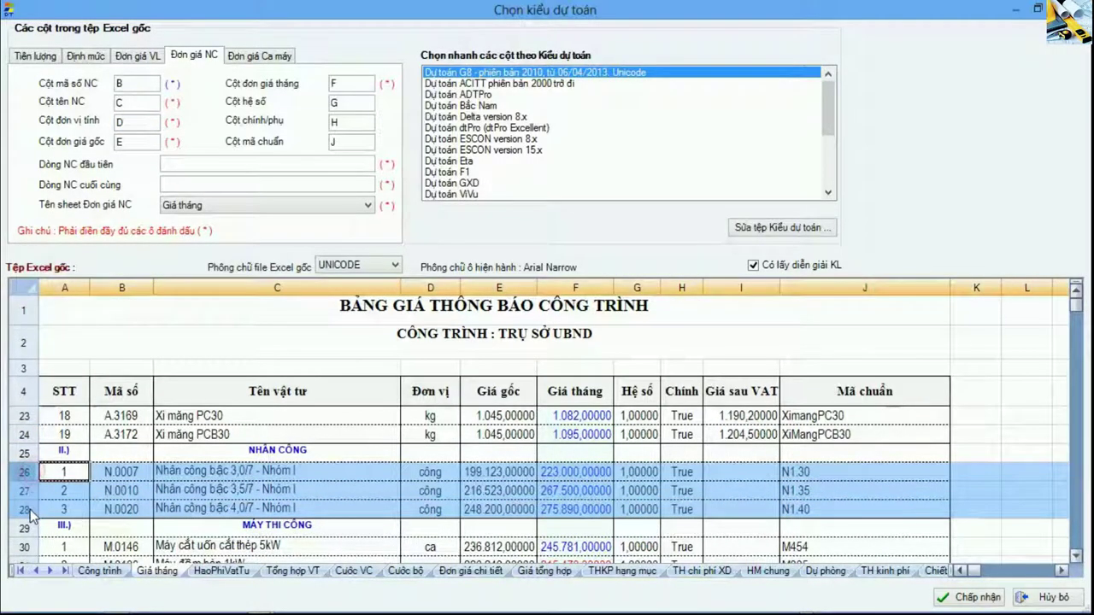
pyautogui.click(243, 470)
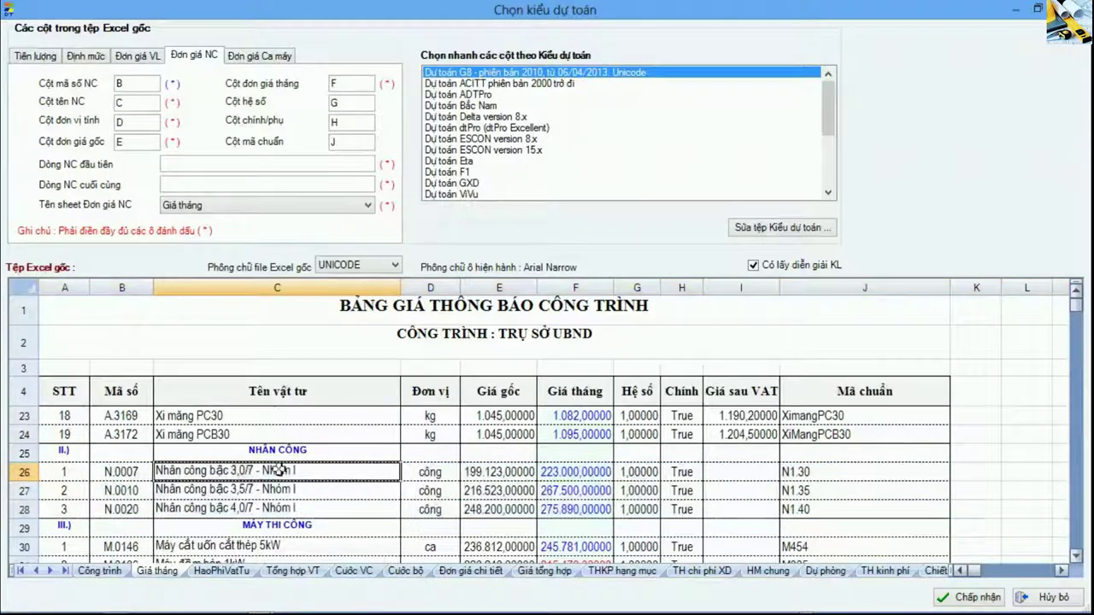
pyautogui.click(26, 472)
pyautogui.click(25, 511)
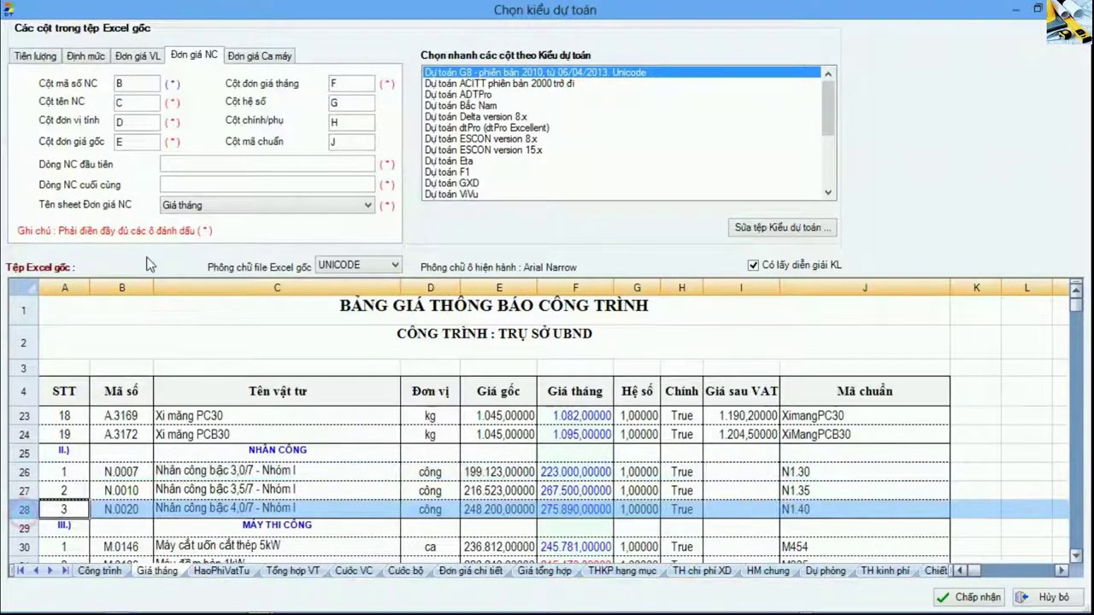
pyautogui.click(173, 162)
pyautogui.write('26')
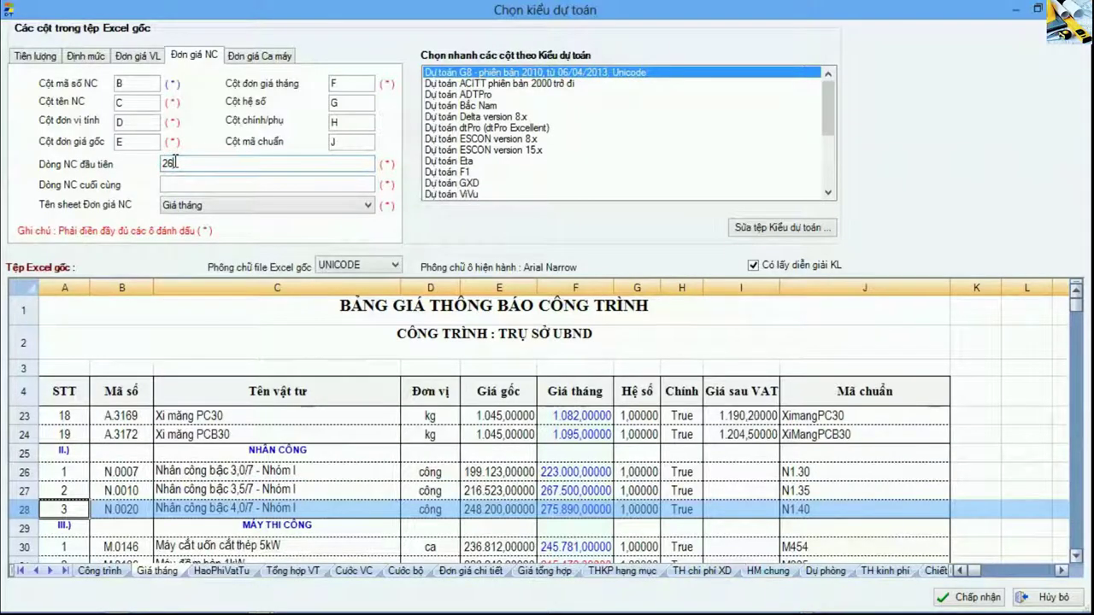
pyautogui.click(182, 182)
pyautogui.write('28')
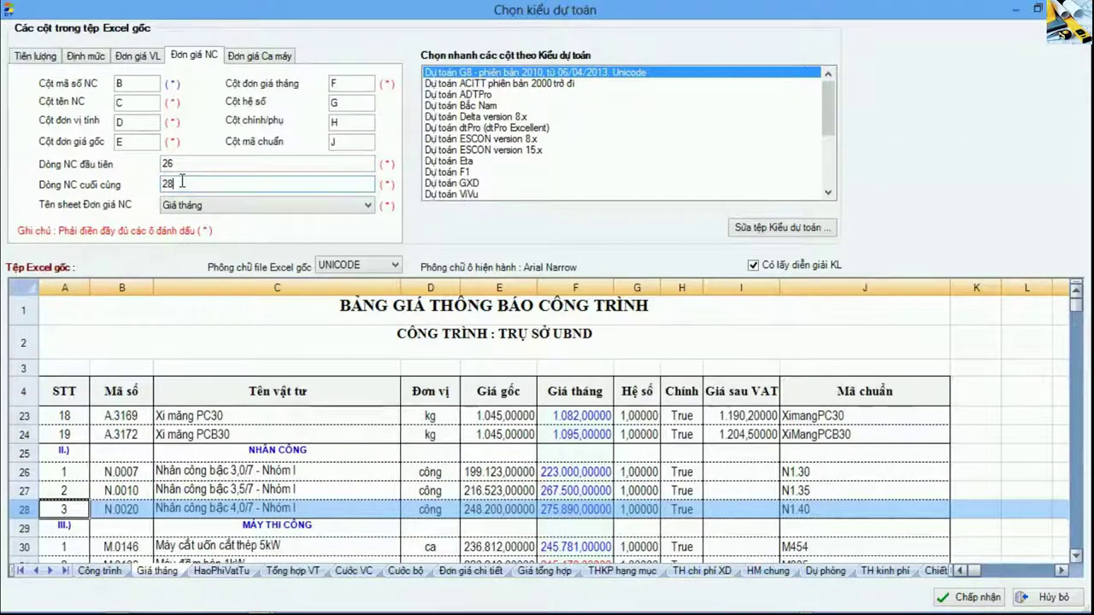
# Compare the first and last labour row settings with the three labour rows in the Giá tháng sheet
pyautogui.click(24, 471)
pyautogui.keyDown('shift'); pyautogui.click(31, 511); pyautogui.keyUp('shift')
pyautogui.click(64, 472)
pyautogui.moveTo(73, 473); pyautogui.dragTo(78, 509)
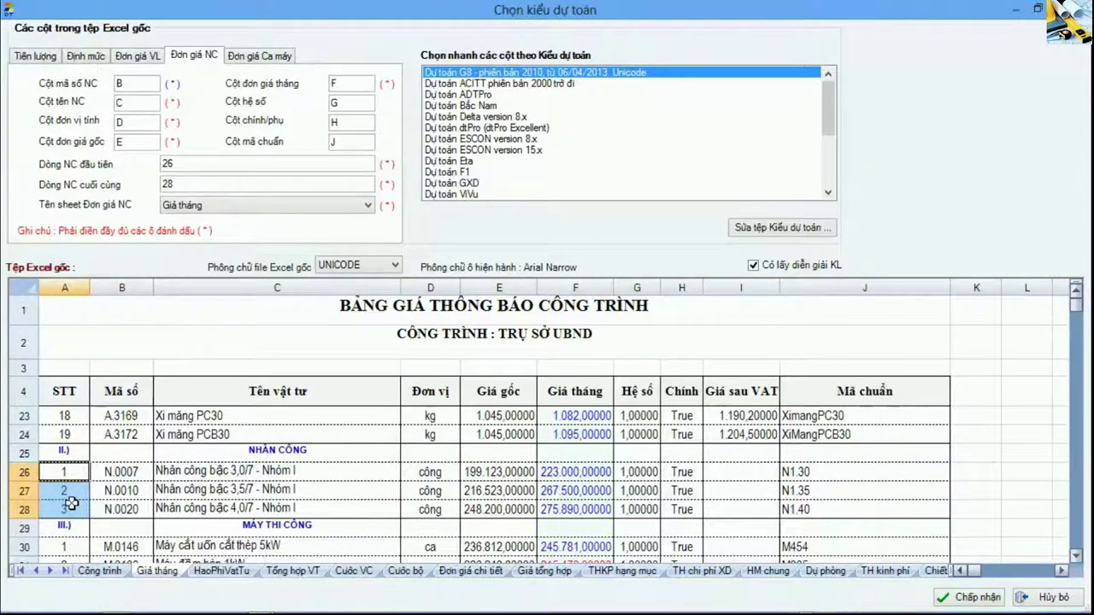
pyautogui.doubleClick(176, 183)
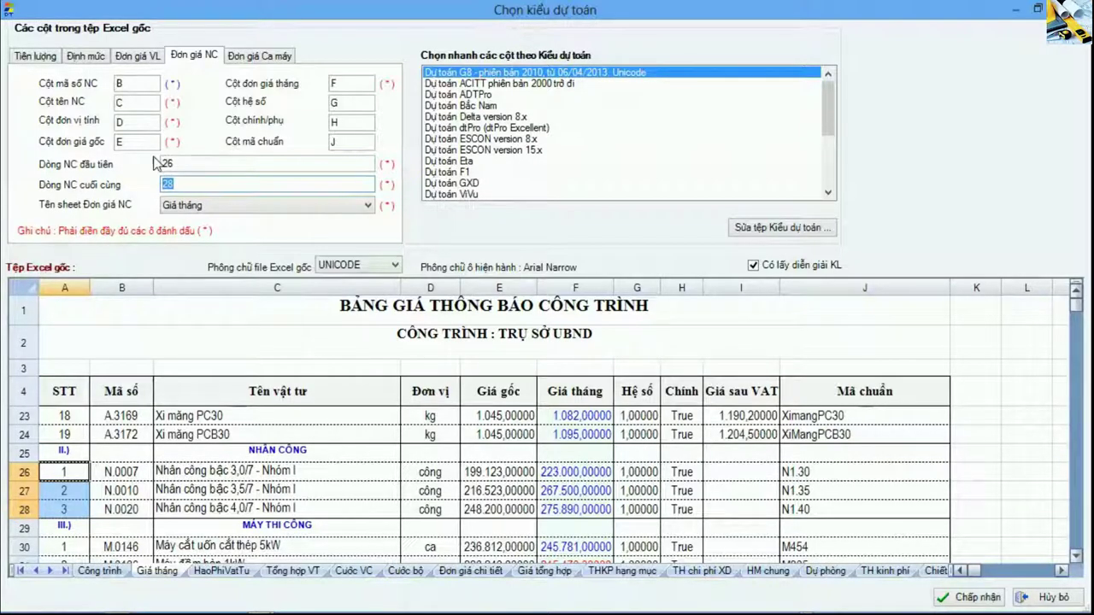
# Open the Đơn giá Ca máy settings and check which sheet supplies the machine prices
pyautogui.click(252, 58)
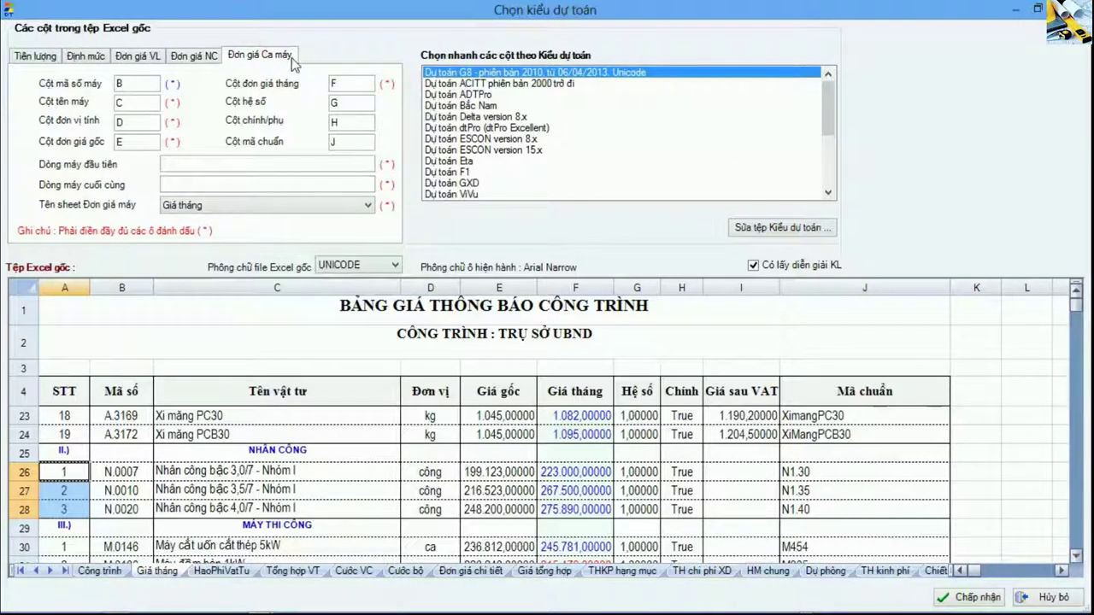
pyautogui.click(187, 509)
pyautogui.click(225, 207)
pyautogui.click(225, 206)
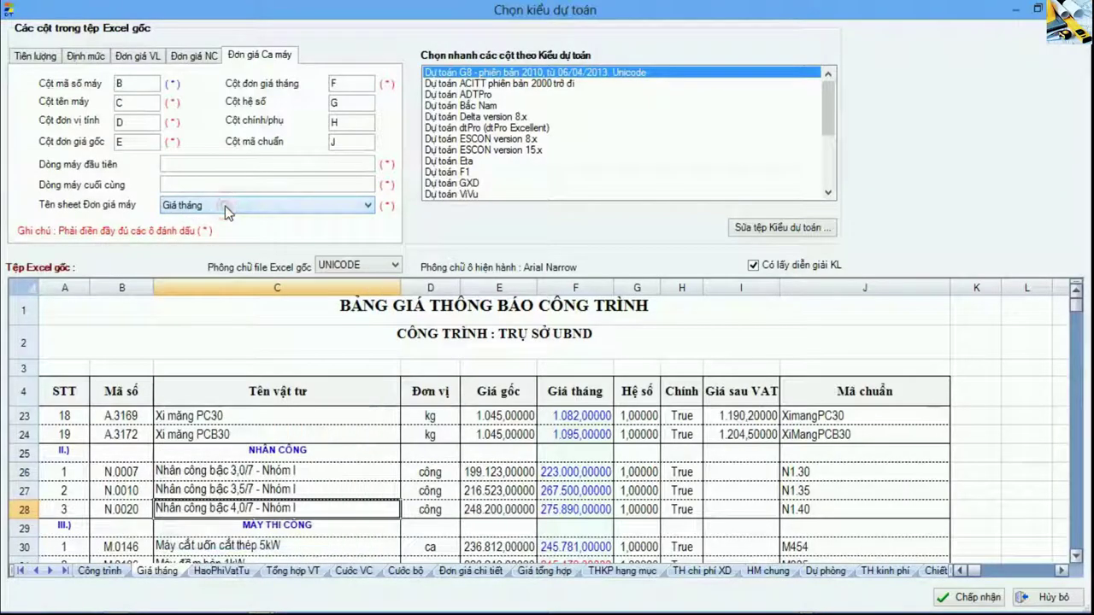
# Try other sheets such as HaoPhiVatTu, Tổng hợp VT and Giá tổng hợp as the machine price sheet, then return to Giá tháng
pyautogui.click(209, 572)
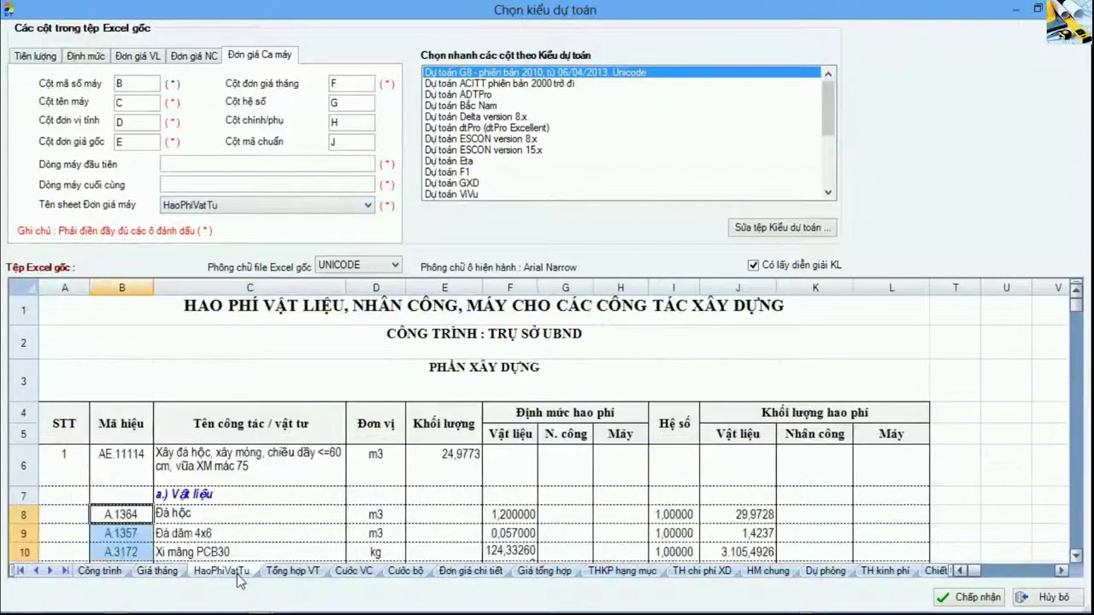
pyautogui.click(291, 572)
pyautogui.click(215, 572)
pyautogui.click(290, 571)
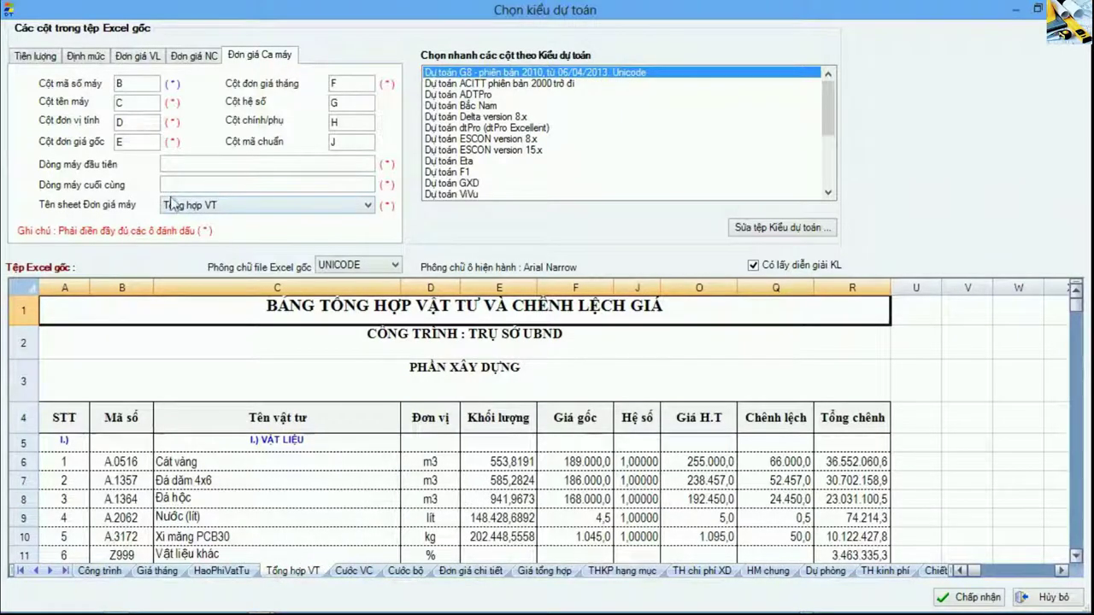
pyautogui.click(406, 571)
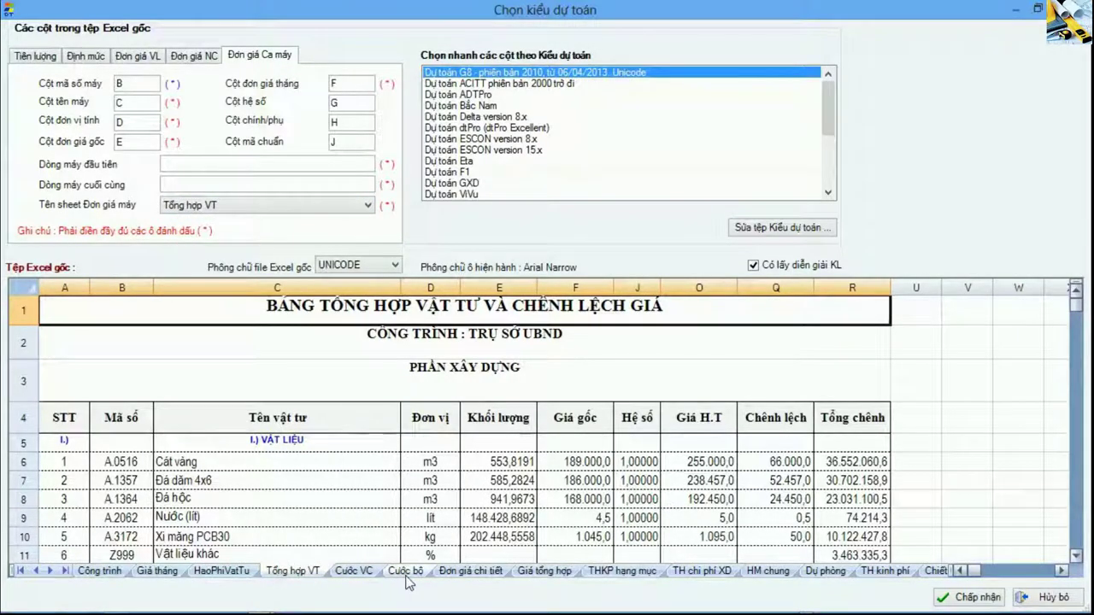
pyautogui.click(470, 570)
pyautogui.click(542, 571)
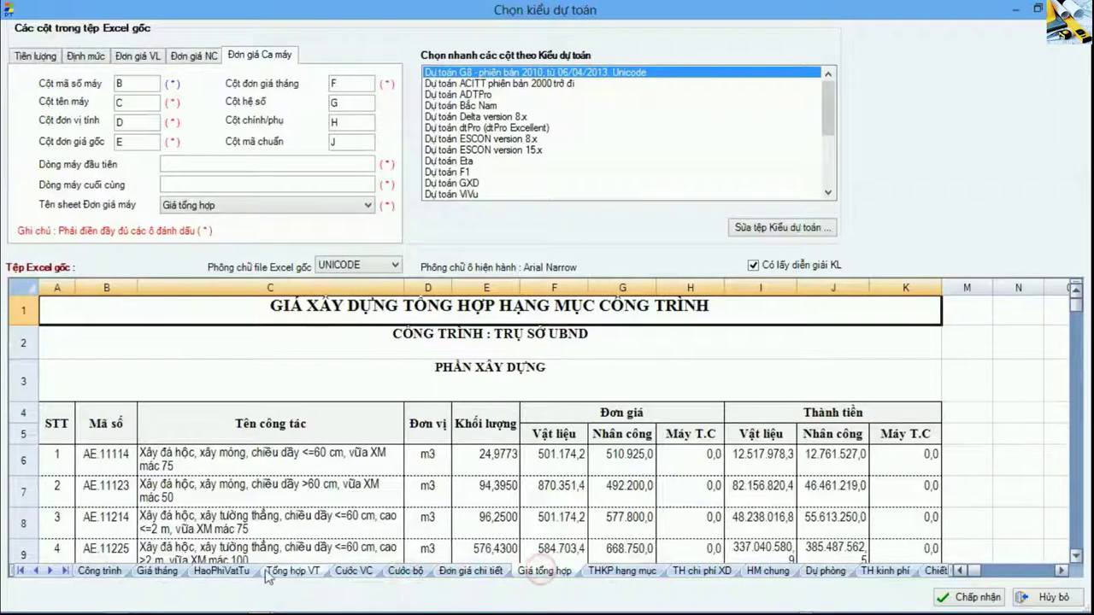
pyautogui.click(158, 571)
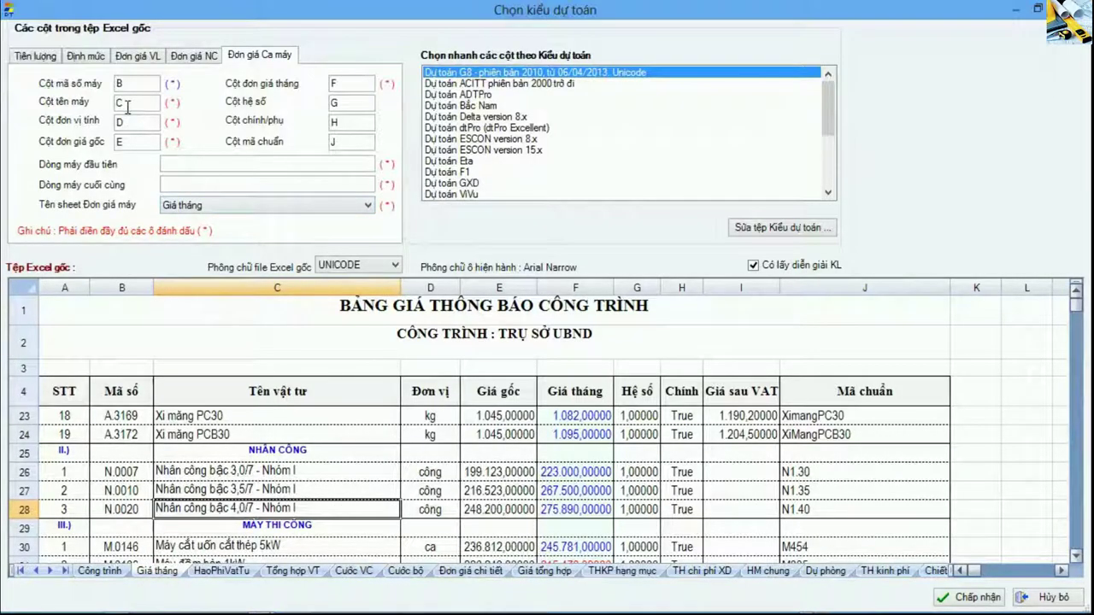
# Compare the Đơn giá Ca máy settings for name, base price, monthly price and coefficient columns with those of Đơn giá VL
pyautogui.click(134, 57)
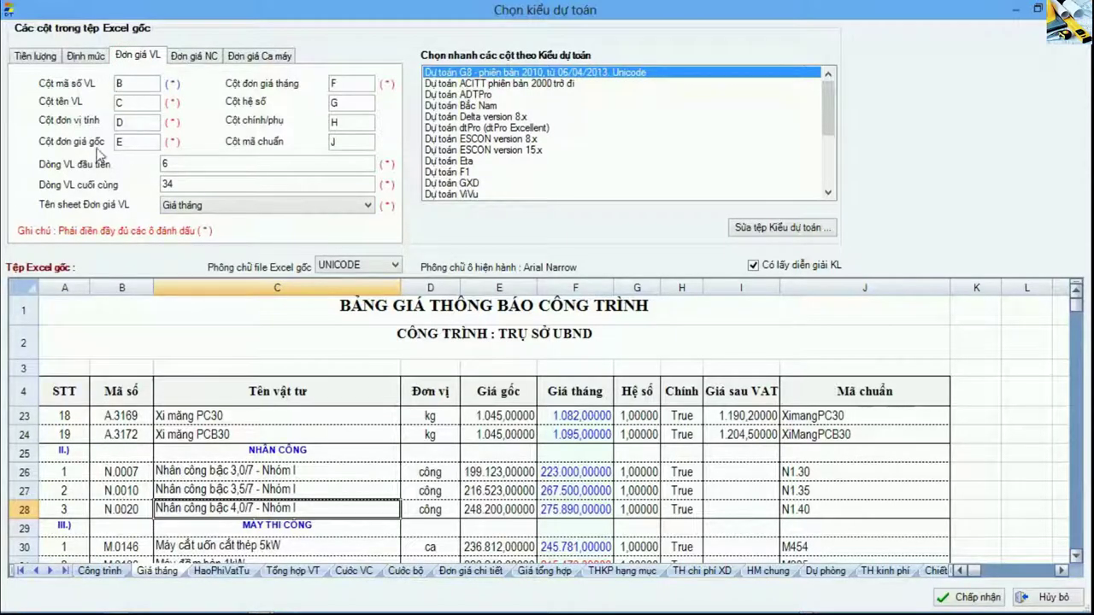
pyautogui.click(248, 58)
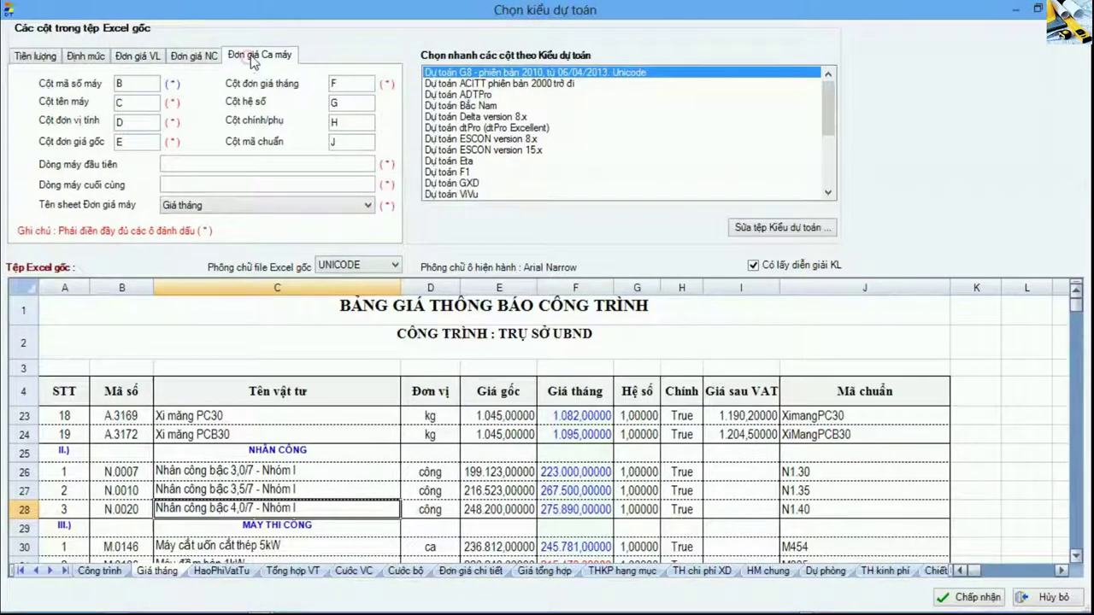
pyautogui.doubleClick(133, 103)
pyautogui.doubleClick(131, 142)
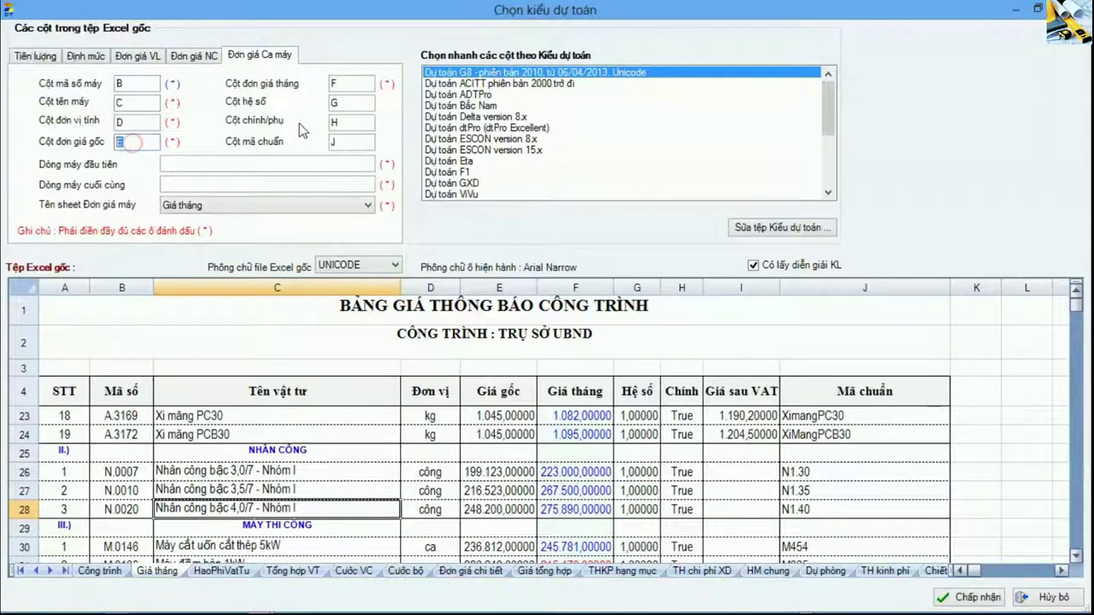
pyautogui.doubleClick(342, 84)
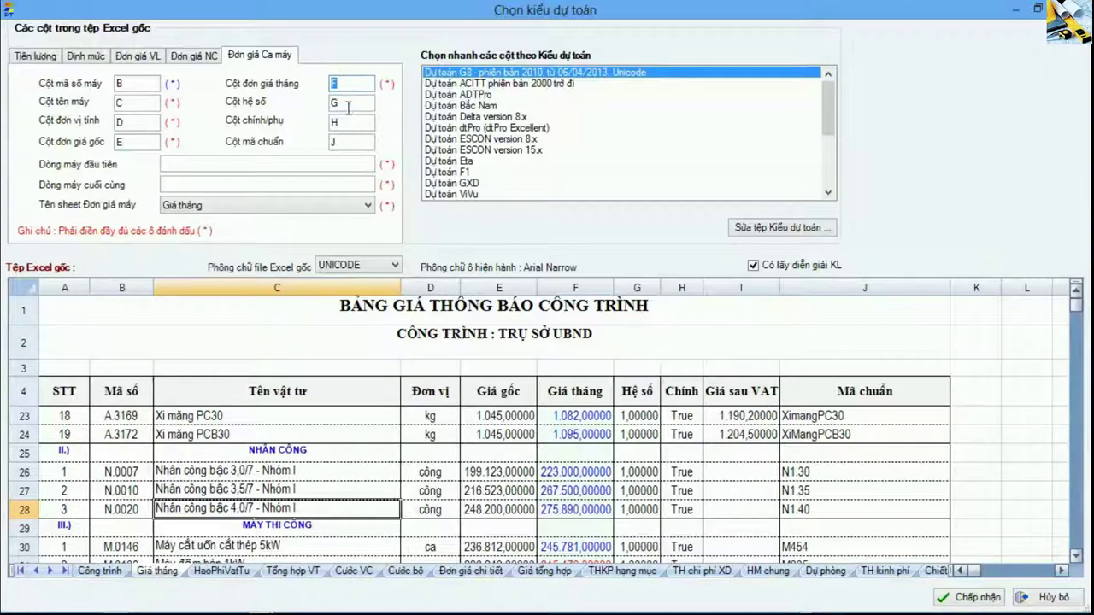
pyautogui.doubleClick(347, 103)
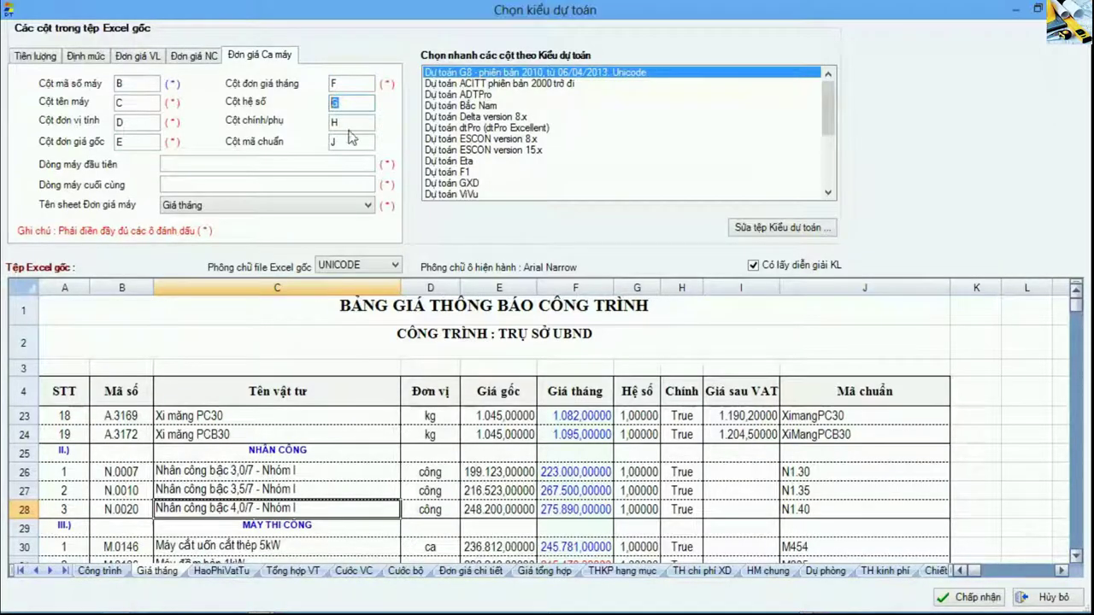
# Compare the coefficient, main/auxiliary and standard code settings for Đơn giá Ca máy with columns G, H and J of Giá tháng
pyautogui.click(639, 289)
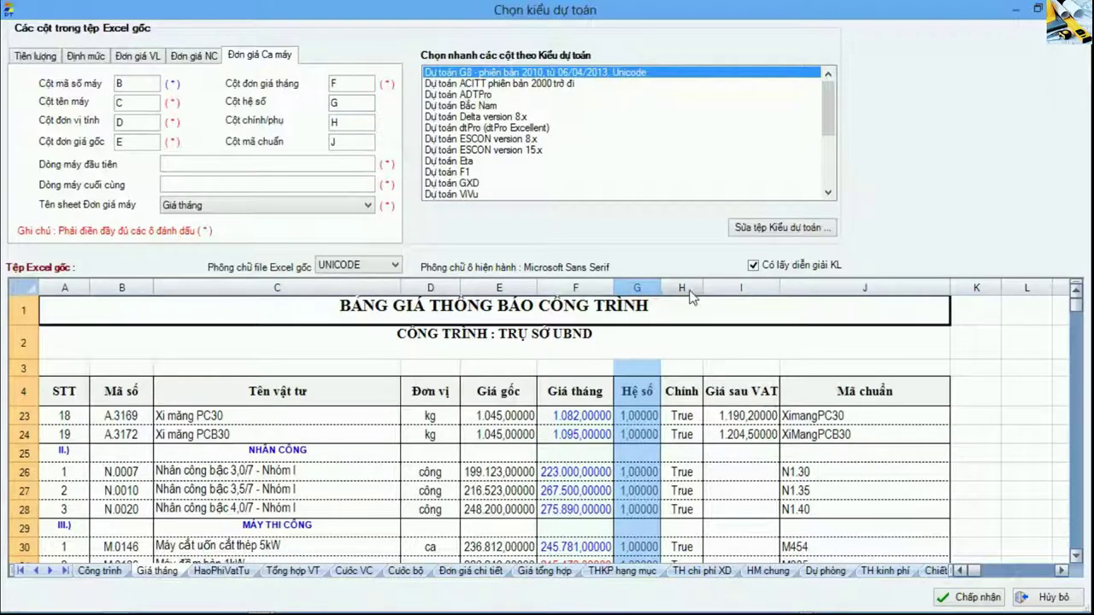
pyautogui.click(686, 290)
pyautogui.click(878, 290)
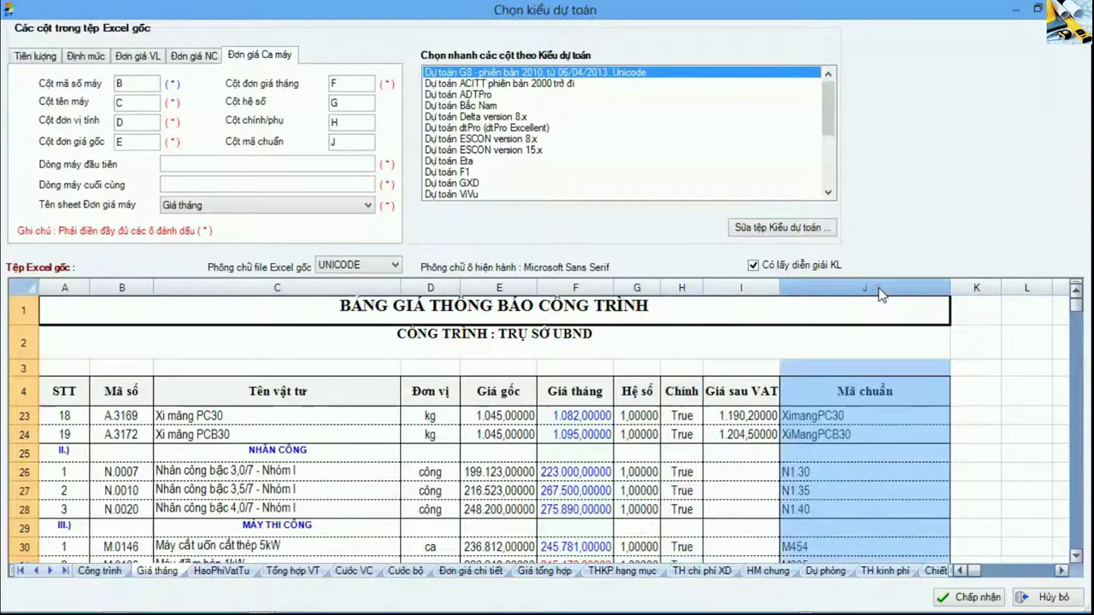
pyautogui.moveTo(636, 291); pyautogui.dragTo(852, 295)
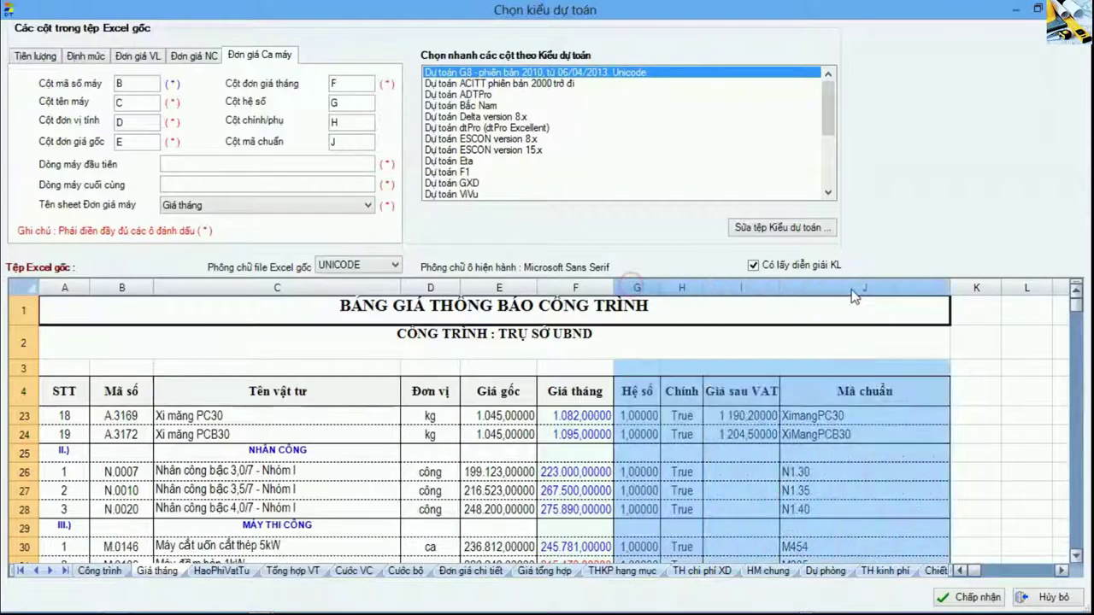
pyautogui.doubleClick(346, 104)
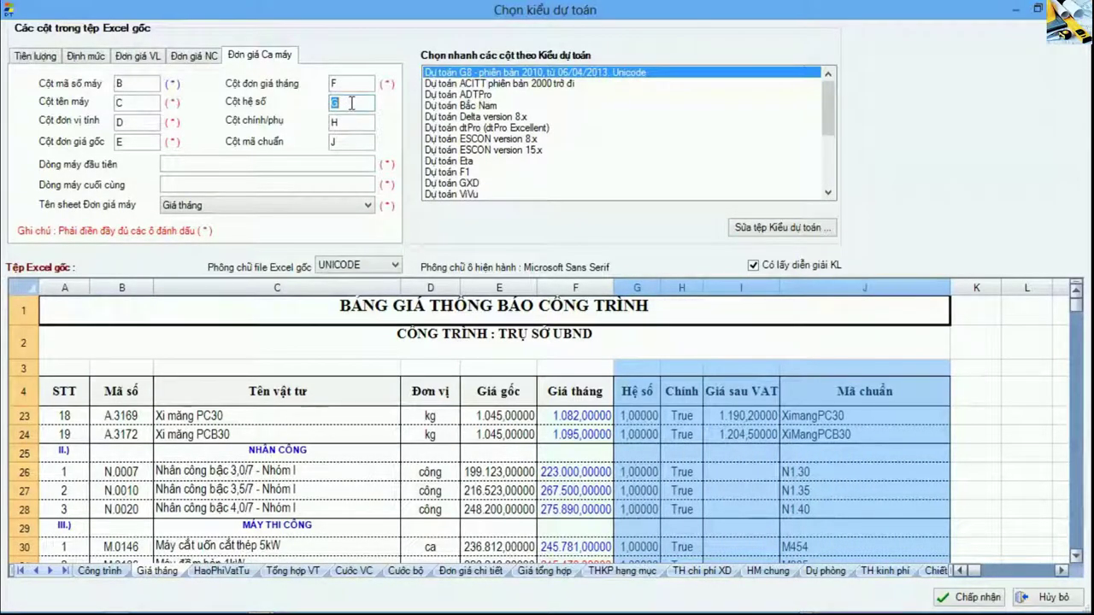
# Set the first machine row to 30 and the last machine row to 34 for Đơn giá Ca máy, matching the machine section of Giá tháng
pyautogui.doubleClick(346, 122)
pyautogui.doubleClick(350, 143)
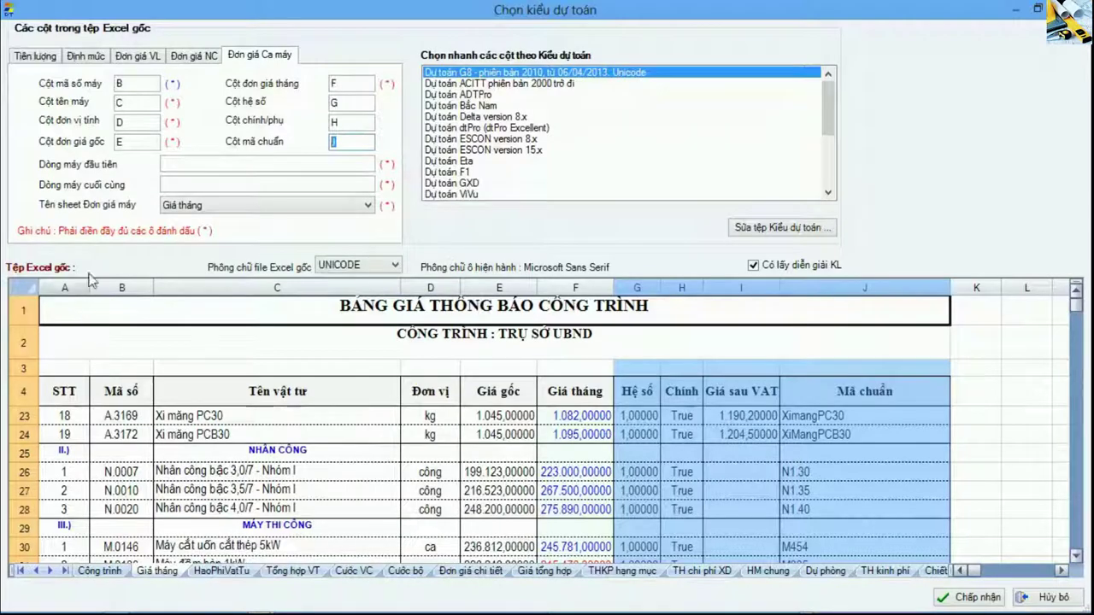
pyautogui.click(161, 505)
pyautogui.scroll(-1, 161, 504)
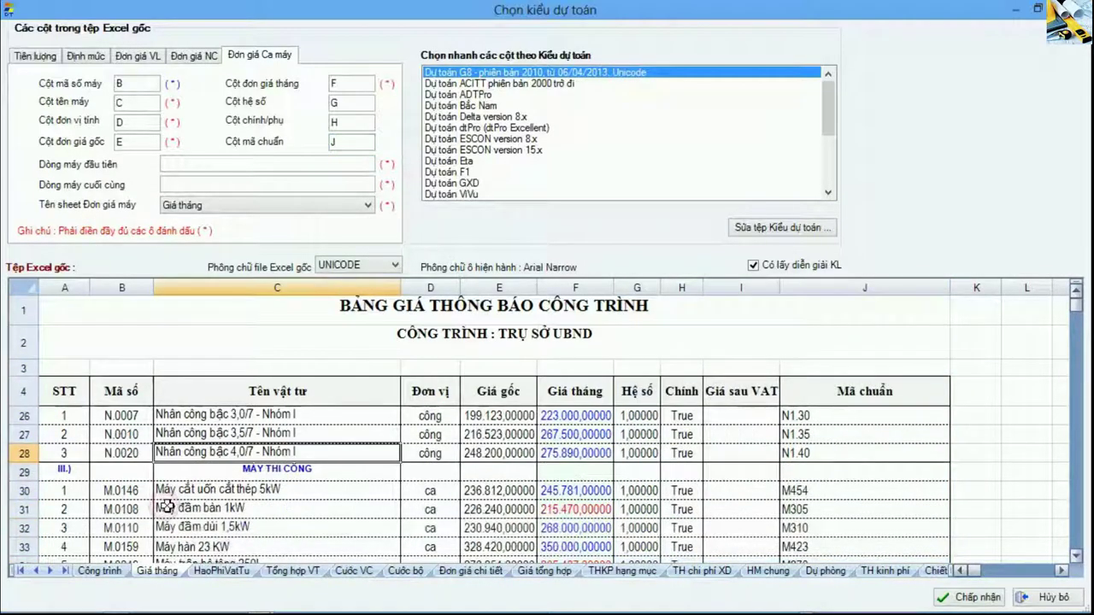
pyautogui.click(26, 492)
pyautogui.scroll(-1, 30, 500)
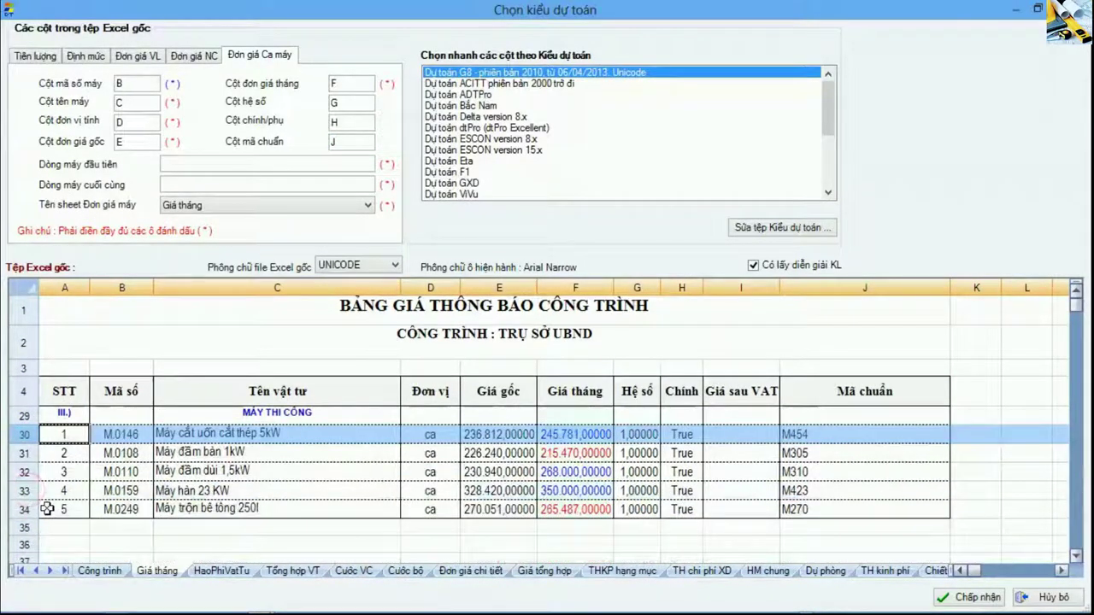
pyautogui.click(26, 510)
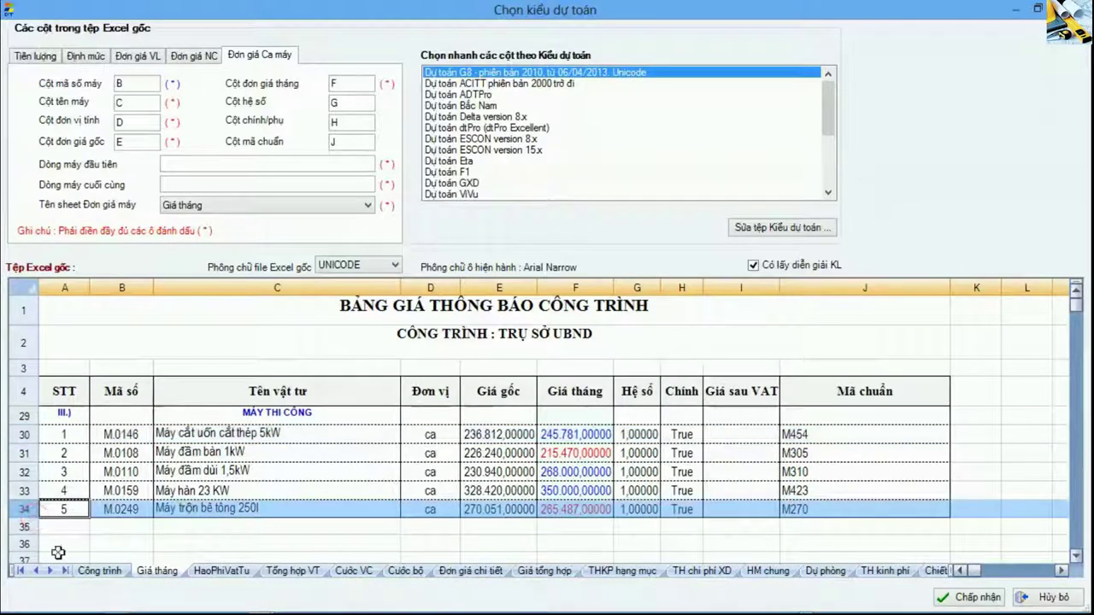
pyautogui.write('30')
pyautogui.click(181, 186)
pyautogui.write('34')
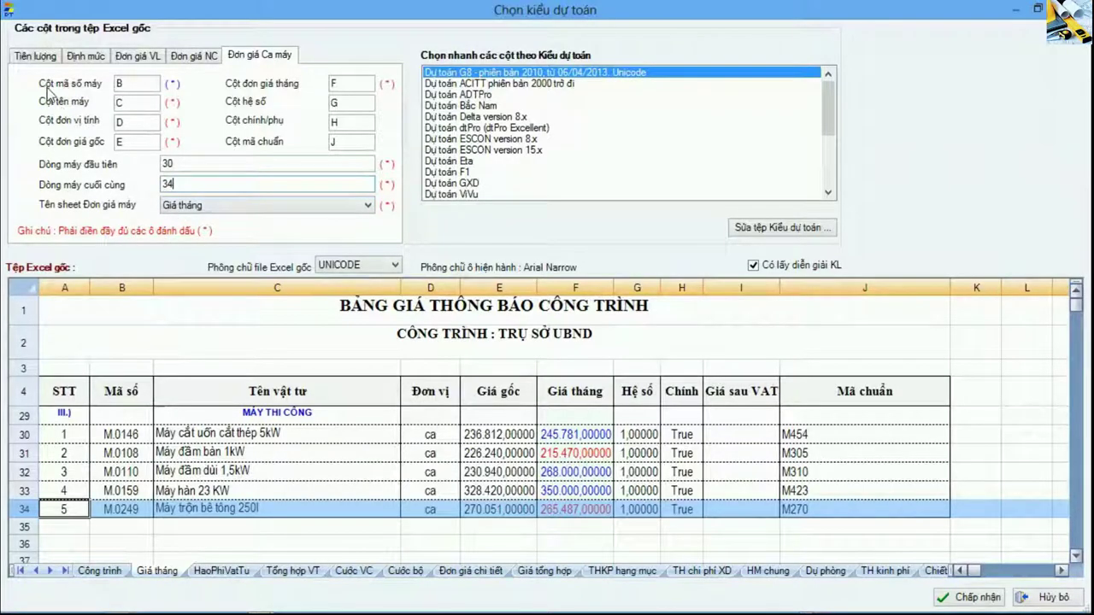
# Review the column settings of Tiên lượng, Định mức, Đơn giá VL, Đơn giá NC and Đơn giá Ca máy, and return to Tiên lượng
pyautogui.click(34, 56)
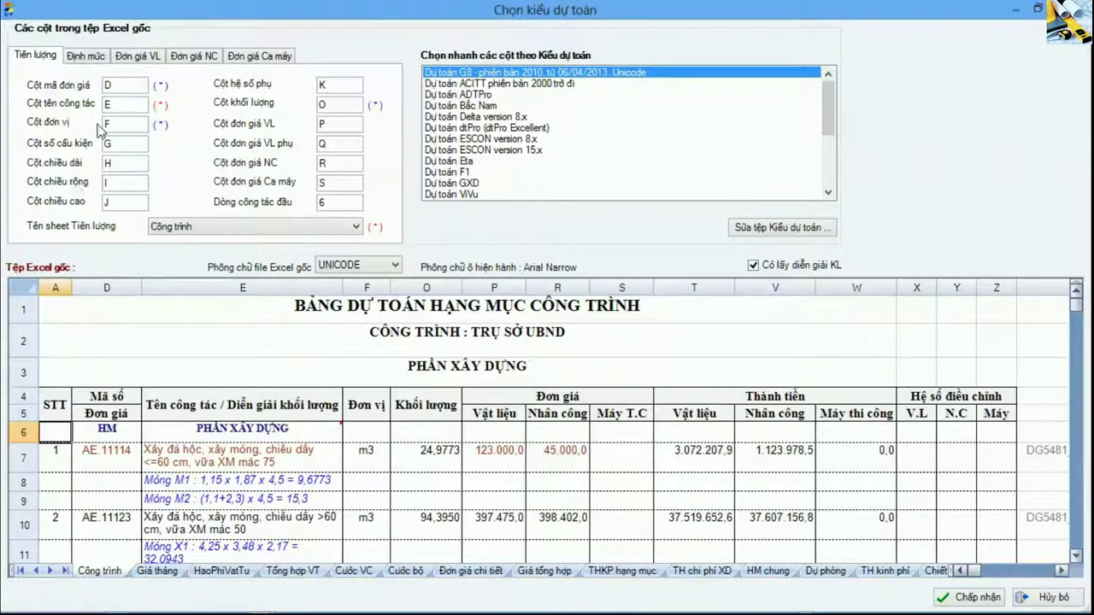
pyautogui.click(85, 56)
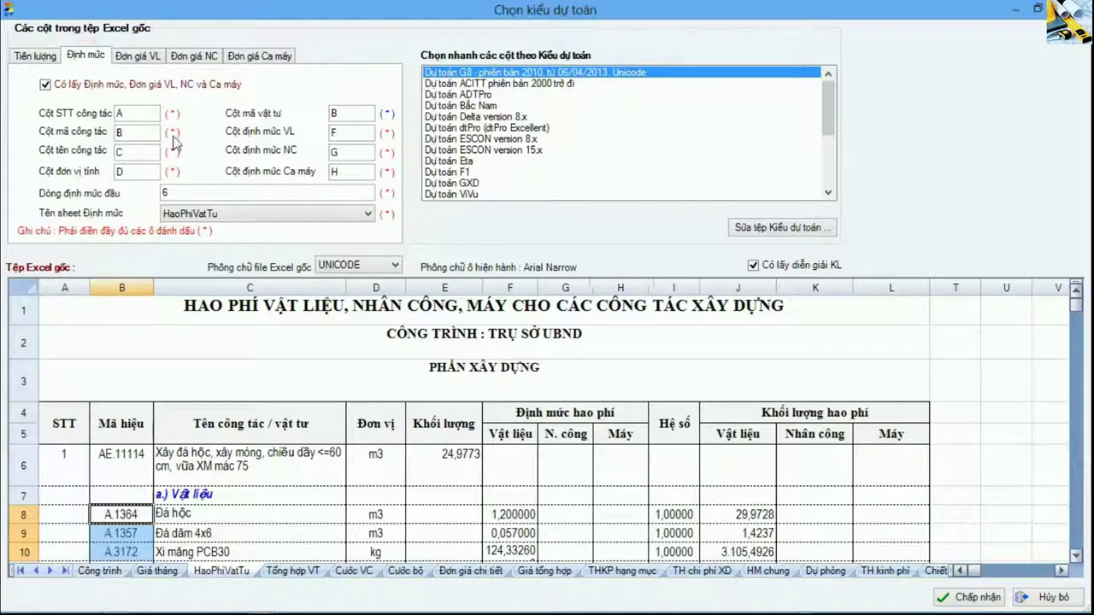
pyautogui.click(150, 56)
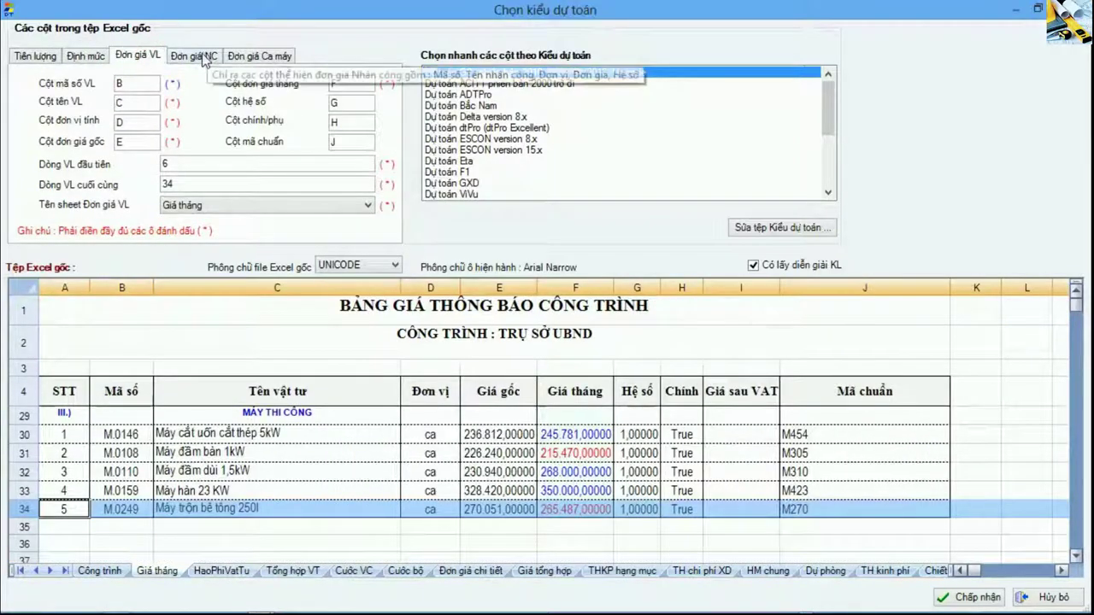
pyautogui.click(203, 57)
pyautogui.click(257, 57)
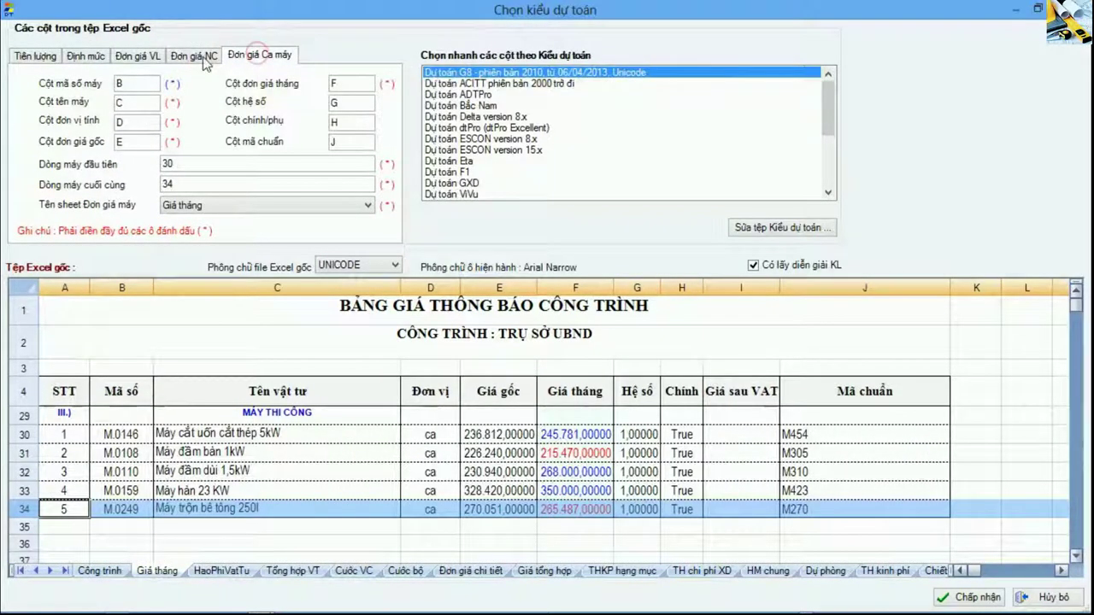
pyautogui.click(50, 56)
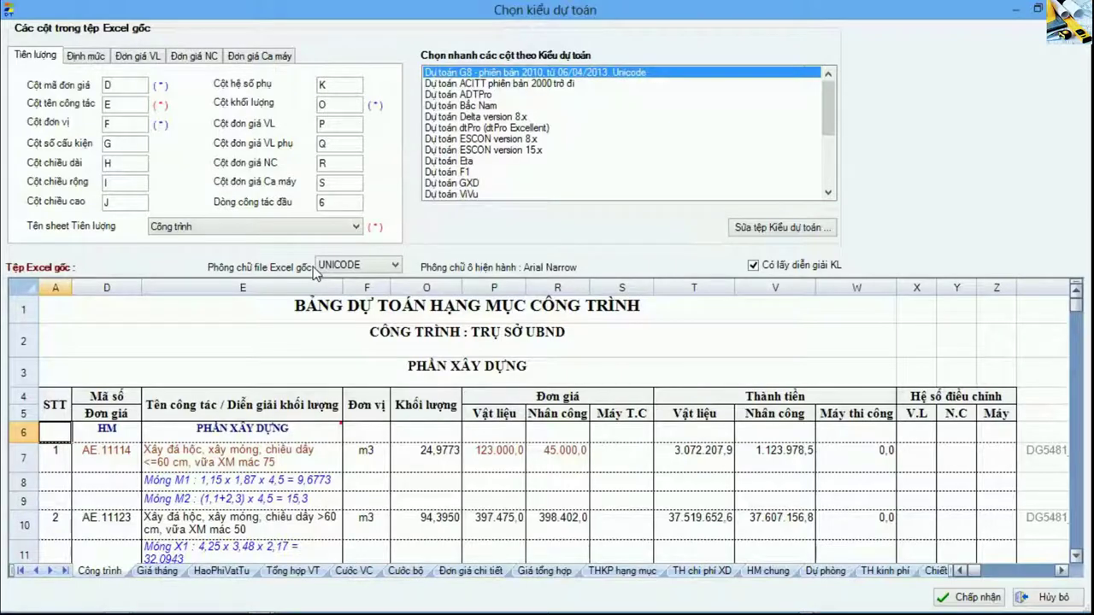
# Check the fonts of the title, header and work item cells in Công trình against the UNICODE file font setting
pyautogui.click(395, 309)
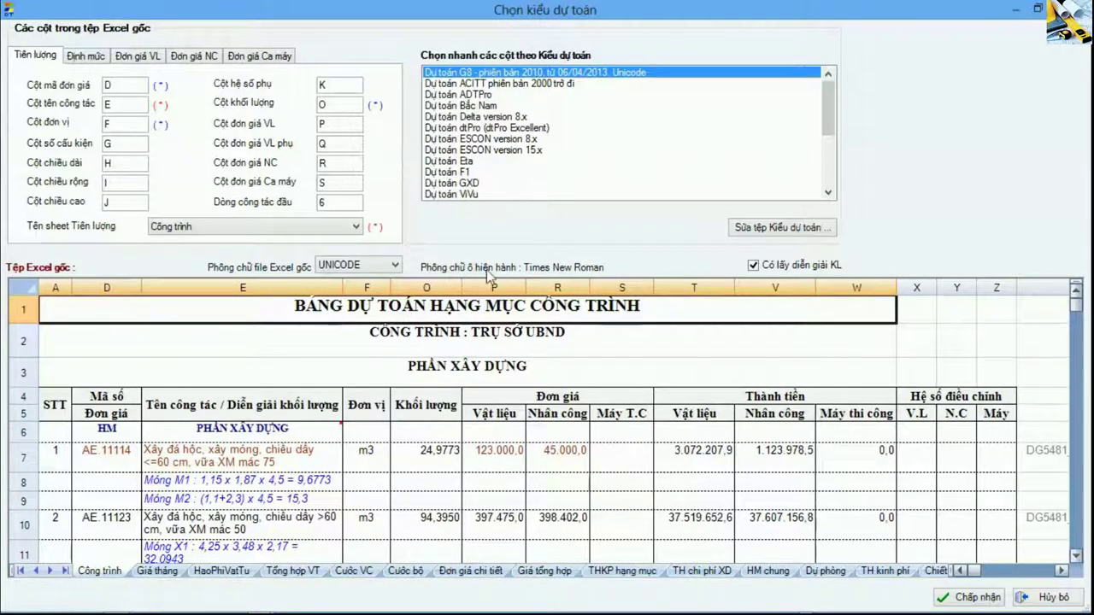
pyautogui.click(530, 337)
pyautogui.click(519, 411)
pyautogui.click(267, 498)
pyautogui.click(256, 457)
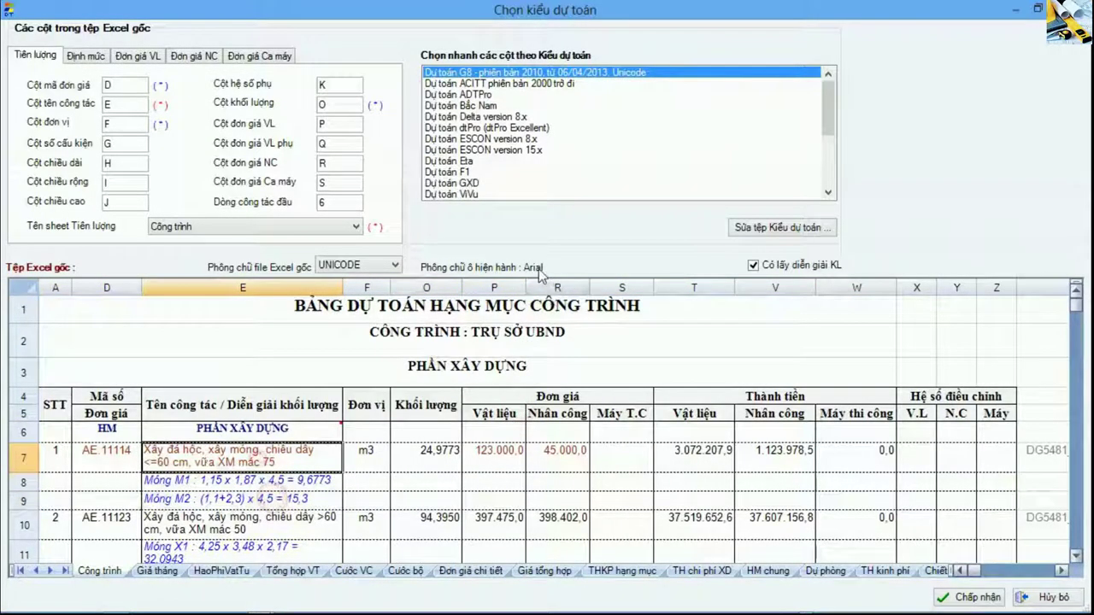
pyautogui.click(501, 307)
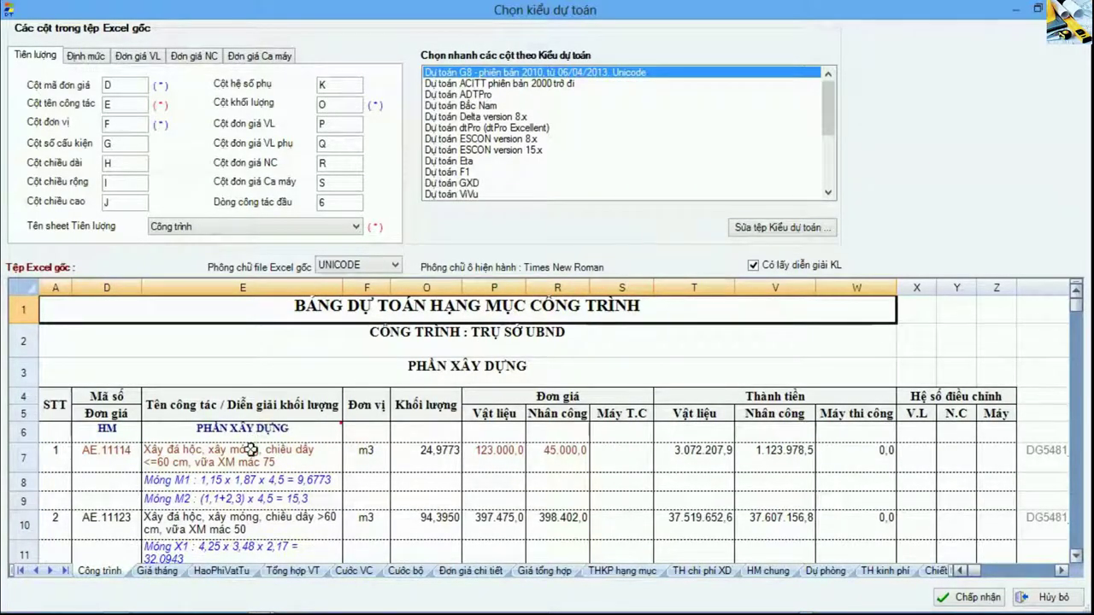
pyautogui.click(251, 450)
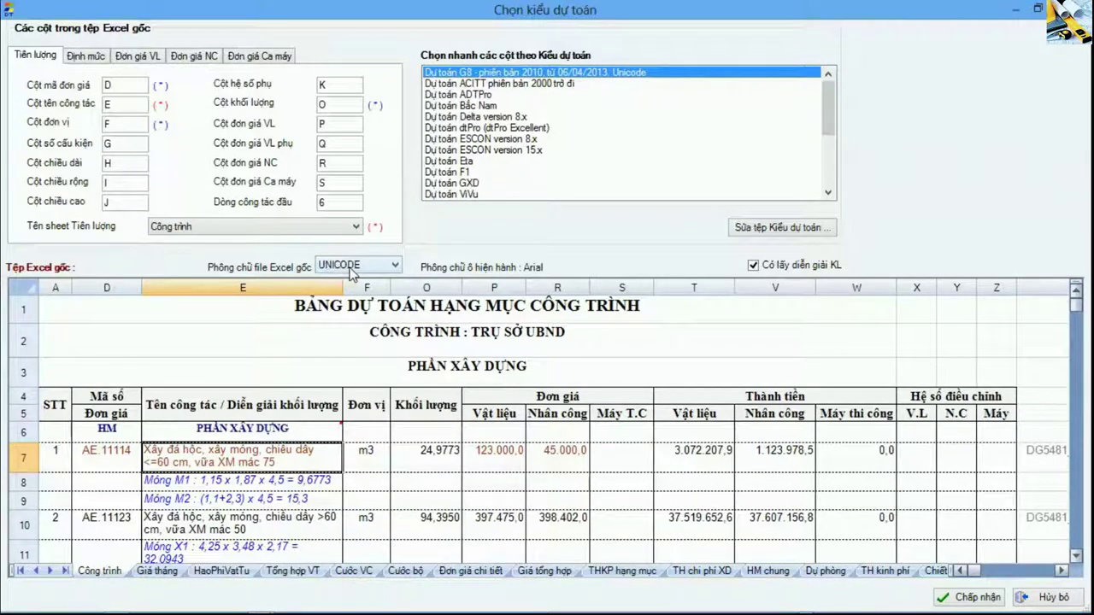
pyautogui.click(394, 267)
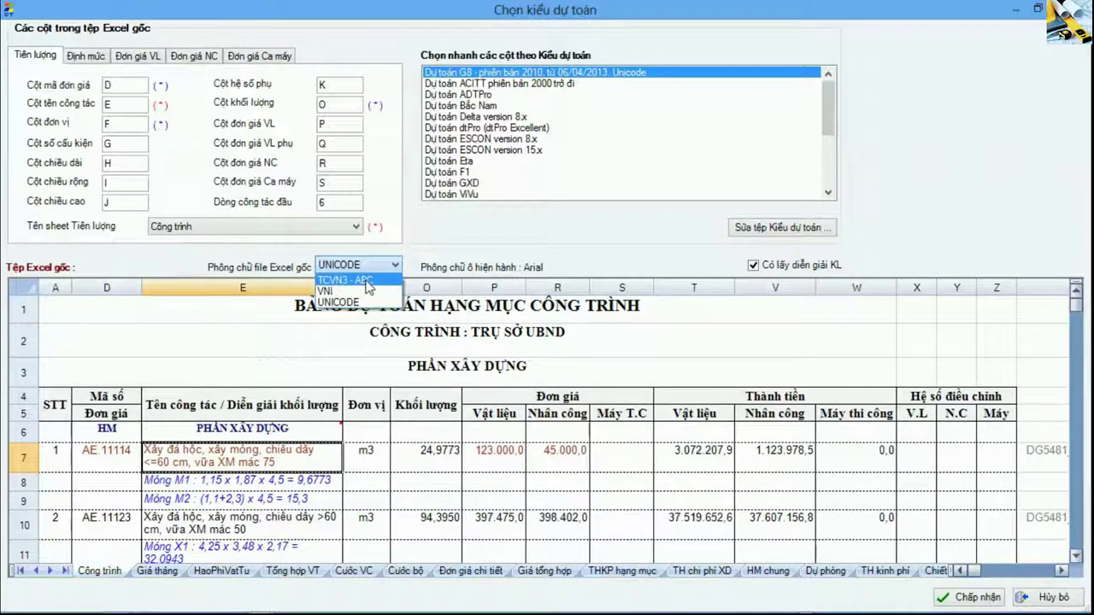
pyautogui.click(355, 303)
pyautogui.click(385, 410)
pyautogui.click(192, 345)
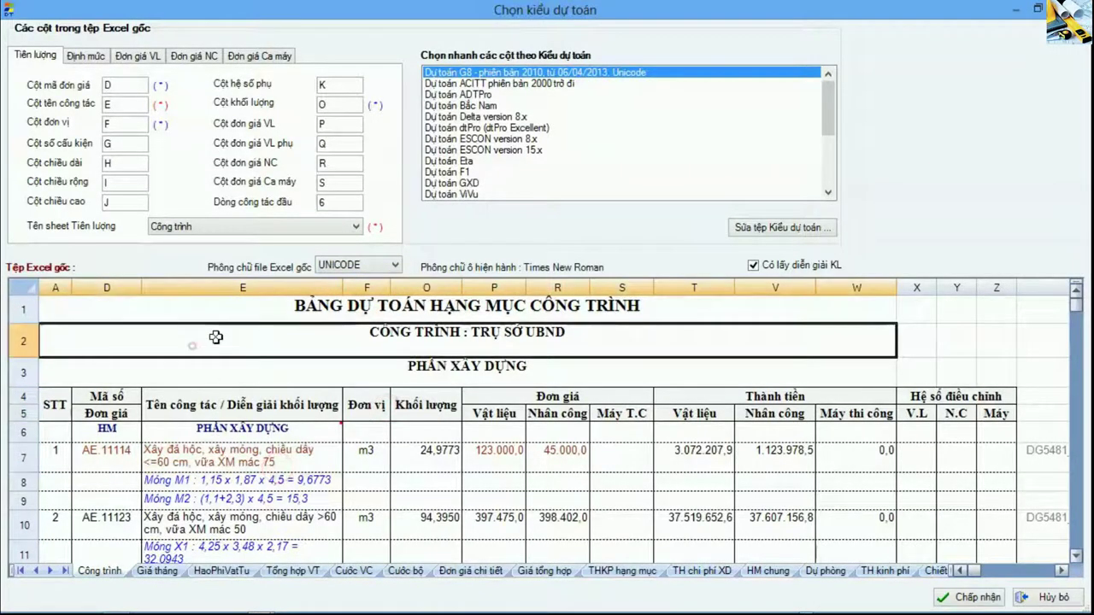
# Try TCVN3 - ABC as the source Excel file's font encoding and check the fonts of the title, header and work item cells
pyautogui.click(394, 266)
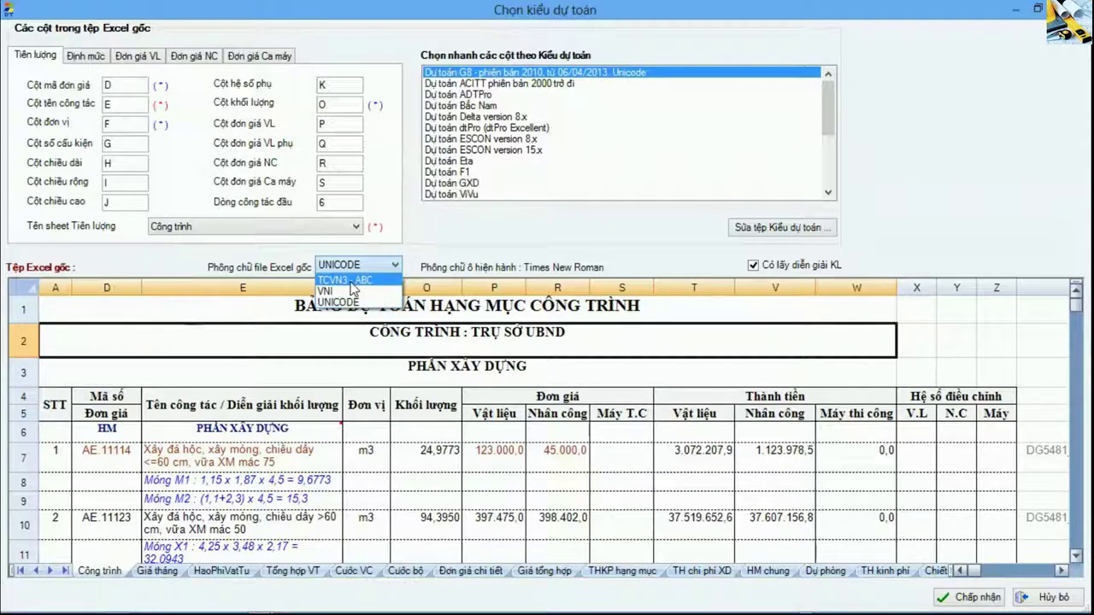
pyautogui.click(356, 280)
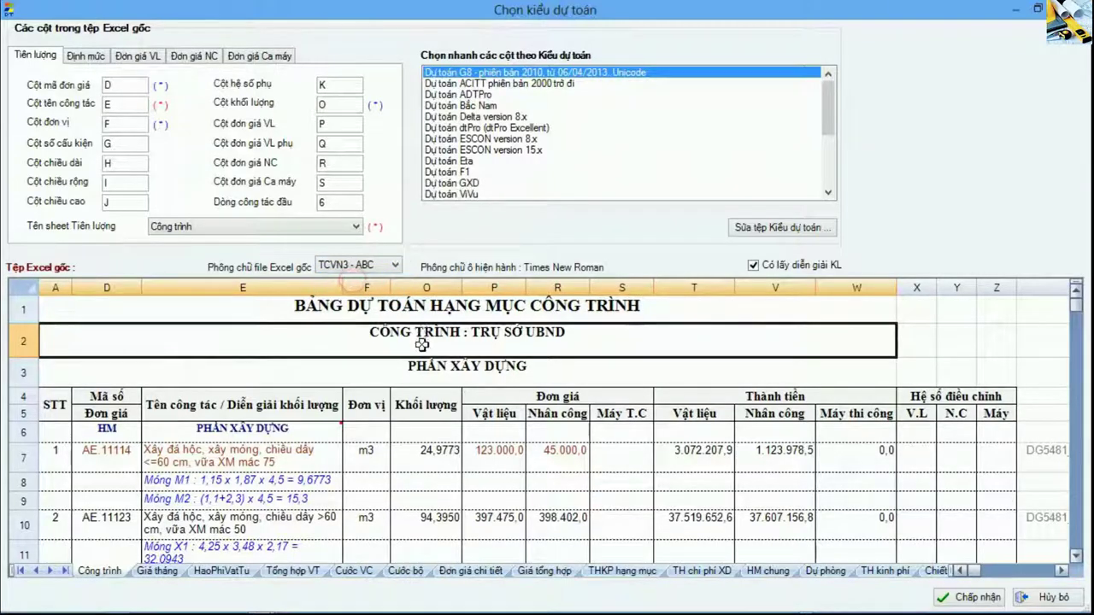
pyautogui.click(418, 310)
pyautogui.click(283, 431)
pyautogui.click(246, 405)
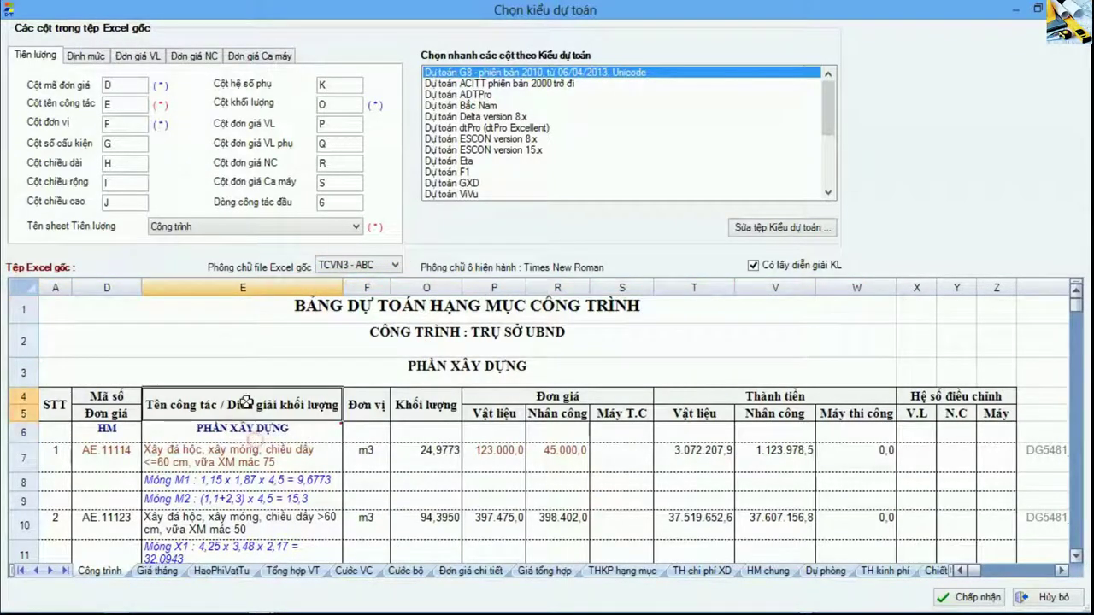
pyautogui.click(249, 450)
pyautogui.click(228, 518)
pyautogui.click(196, 458)
pyautogui.click(207, 480)
pyautogui.click(206, 503)
pyautogui.click(214, 455)
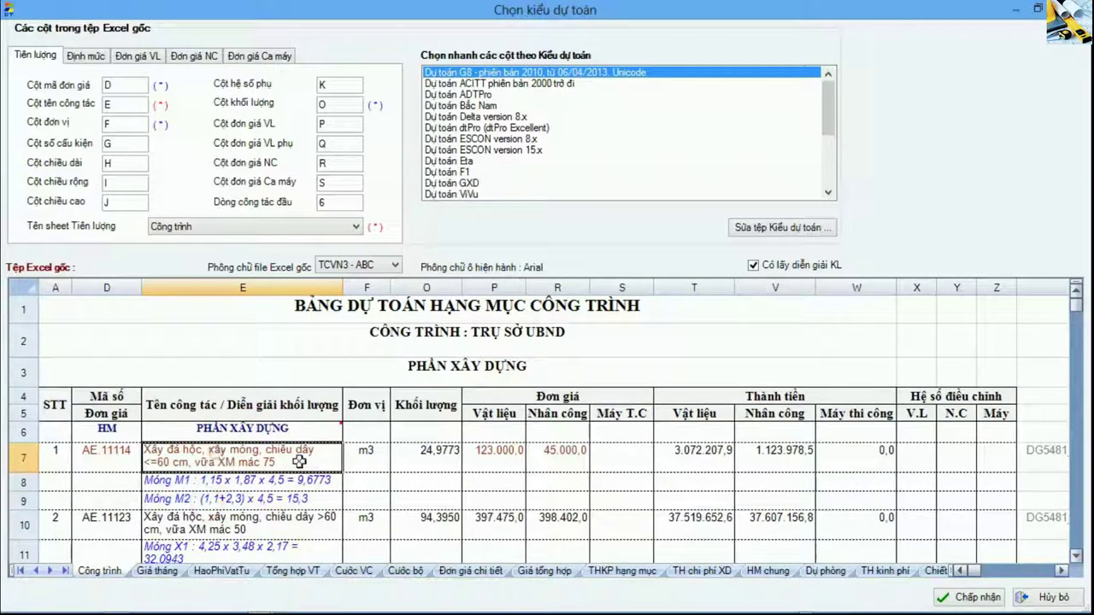
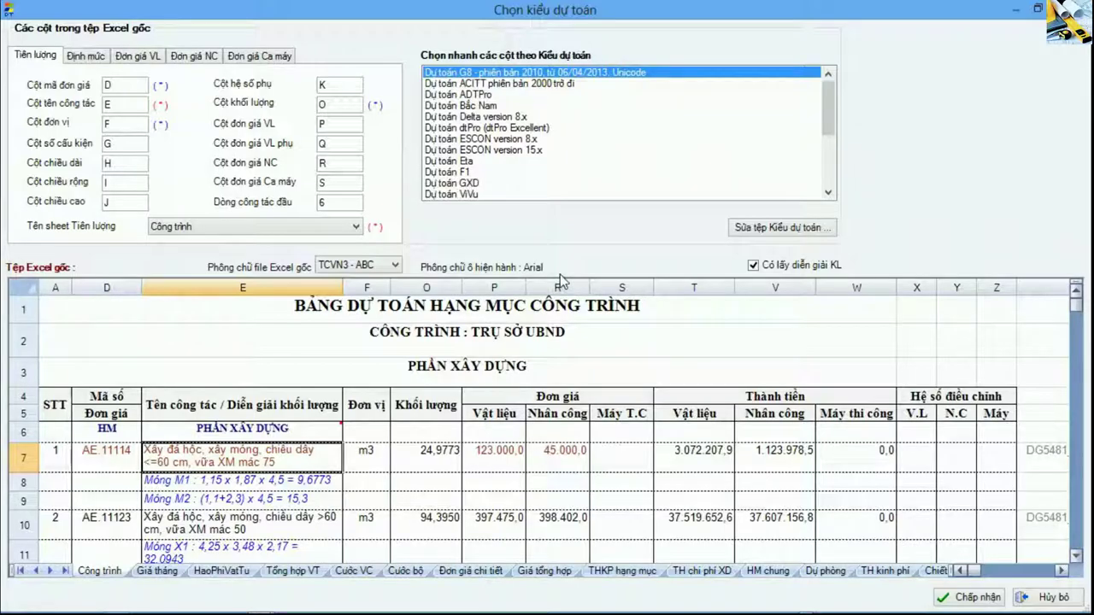
# Try VNI as the source Excel file's font encoding and check the cells of the first work items
pyautogui.click(392, 266)
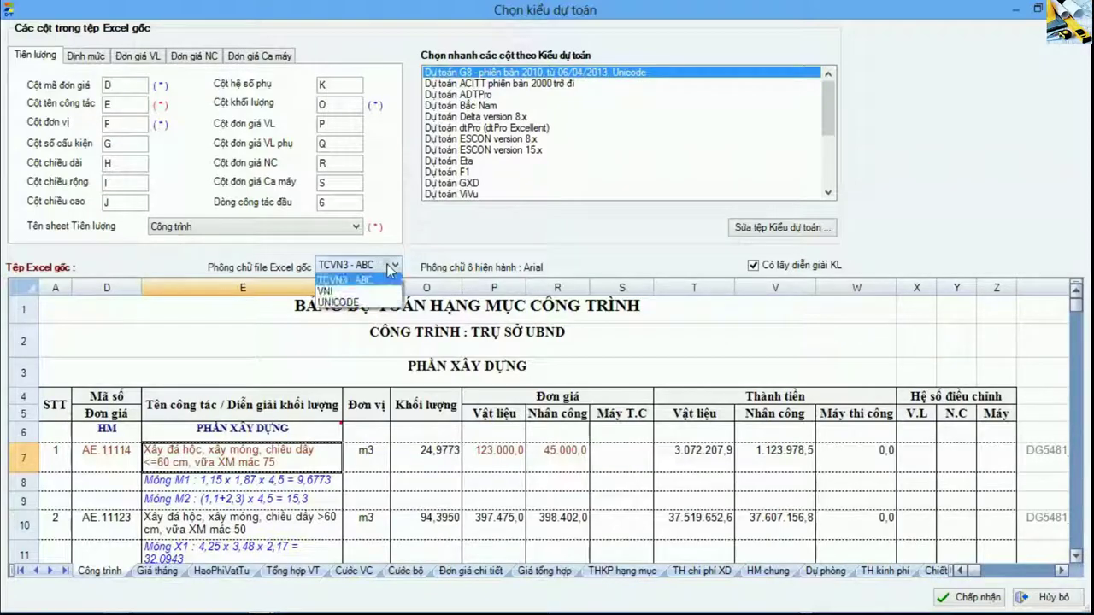
pyautogui.click(347, 292)
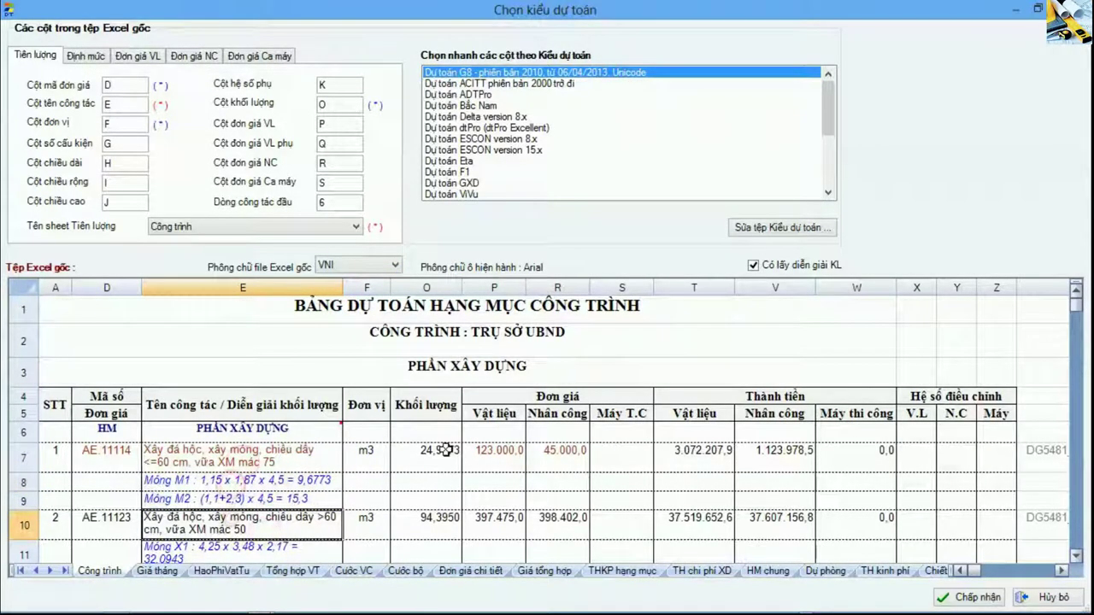
pyautogui.moveTo(437, 450); pyautogui.dragTo(598, 453)
pyautogui.moveTo(234, 448); pyautogui.dragTo(243, 450)
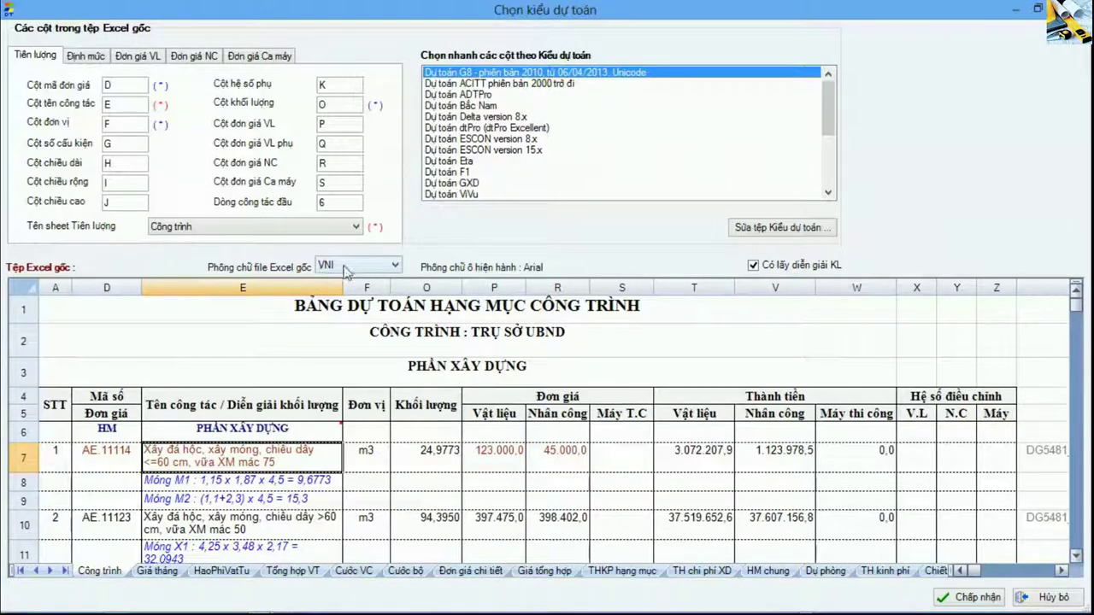
# Set the source Excel file's font encoding back to UNICODE and recheck the font of the first work item
pyautogui.click(393, 267)
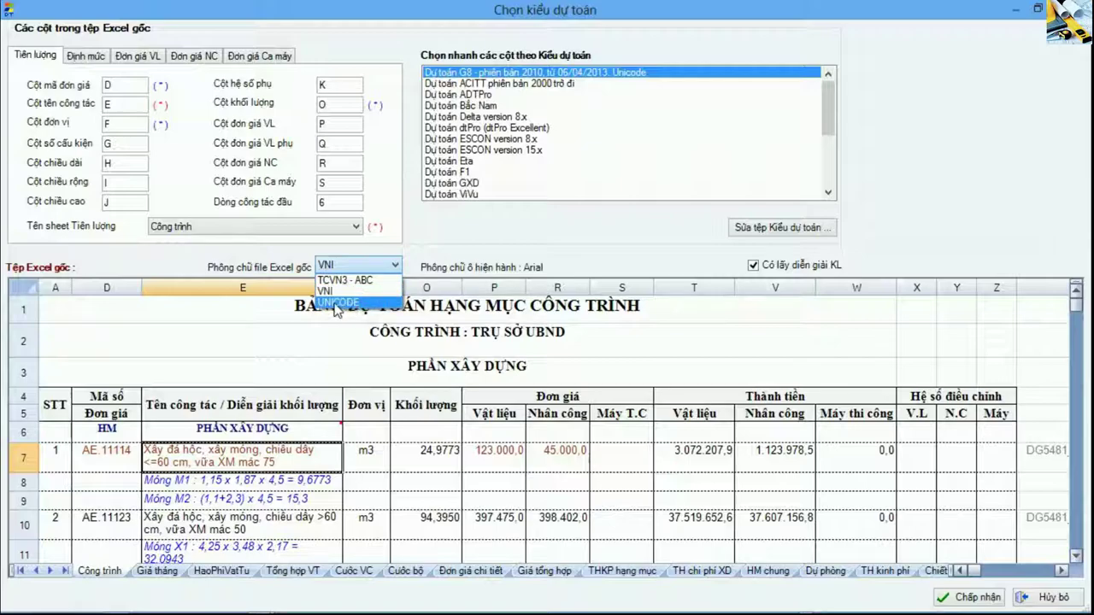
pyautogui.click(379, 303)
pyautogui.click(263, 484)
pyautogui.click(258, 459)
pyautogui.click(276, 451)
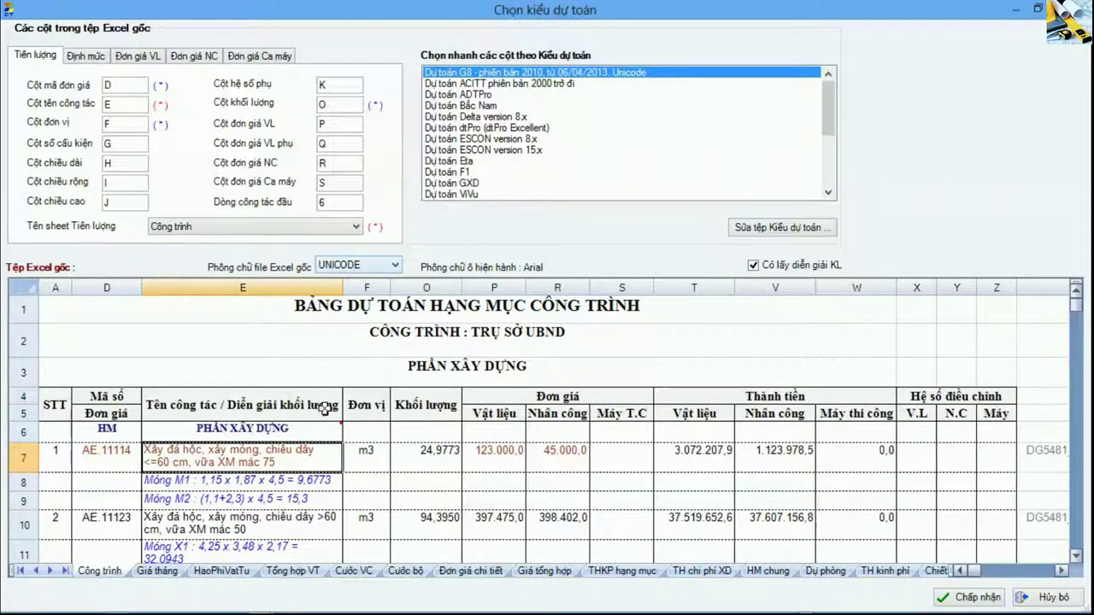
pyautogui.click(463, 425)
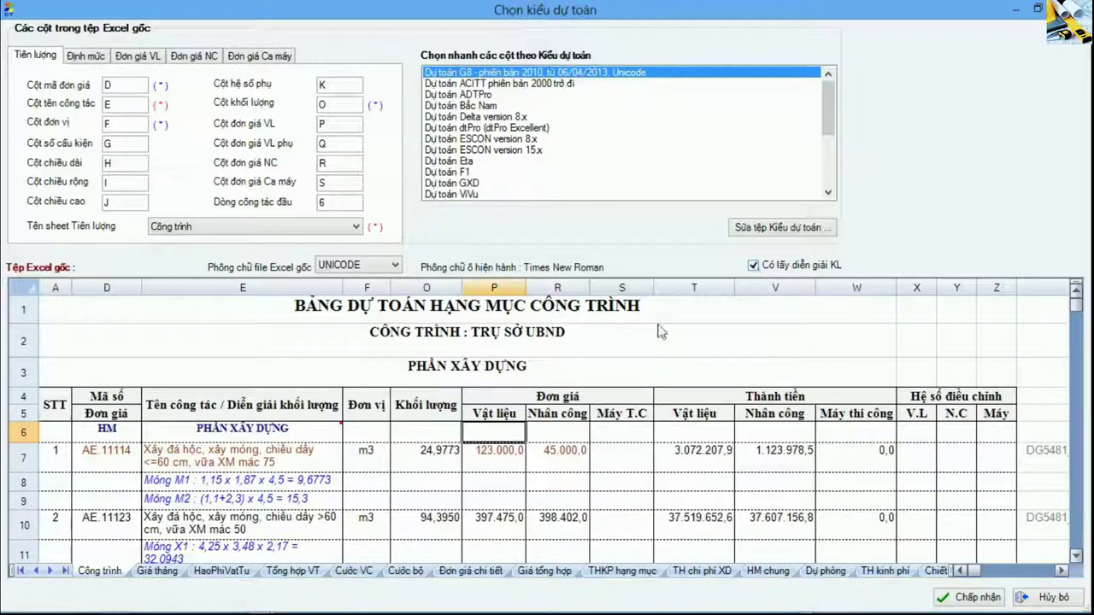
# Examine the quantity explanation rows under work items 1 and 2 in column E of Công trình
pyautogui.moveTo(229, 480); pyautogui.dragTo(230, 500)
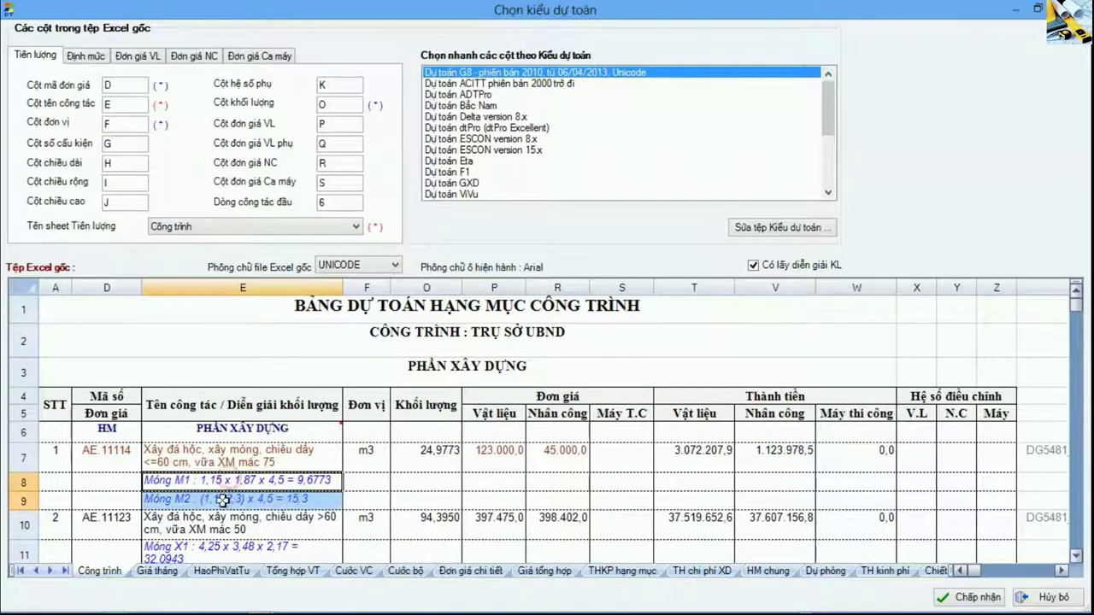
pyautogui.scroll(-1, 283, 505)
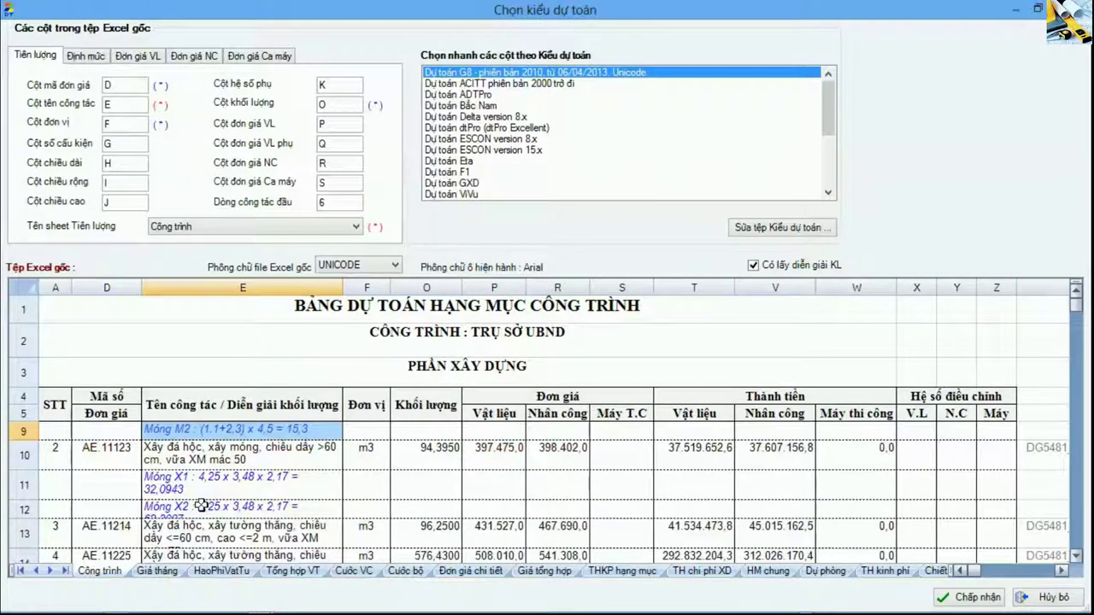
pyautogui.click(158, 510)
pyautogui.moveTo(162, 488); pyautogui.dragTo(205, 509)
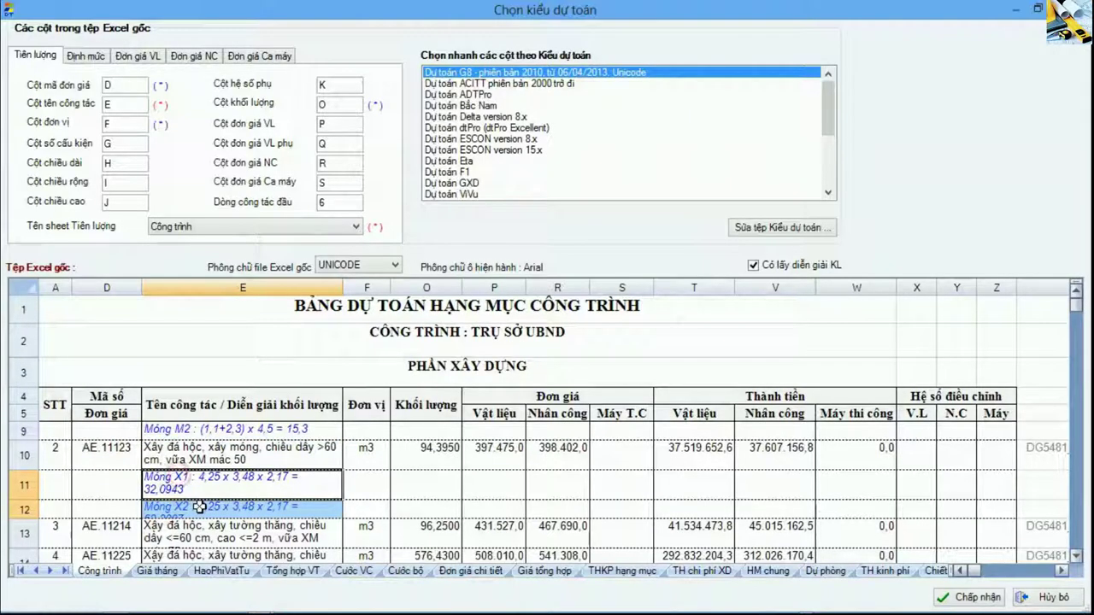
pyautogui.click(198, 506)
# Try turning off the Có lấy diễn giải KL option, inspect the quantity explanation rows it affects, and turn it back on
pyautogui.click(753, 265)
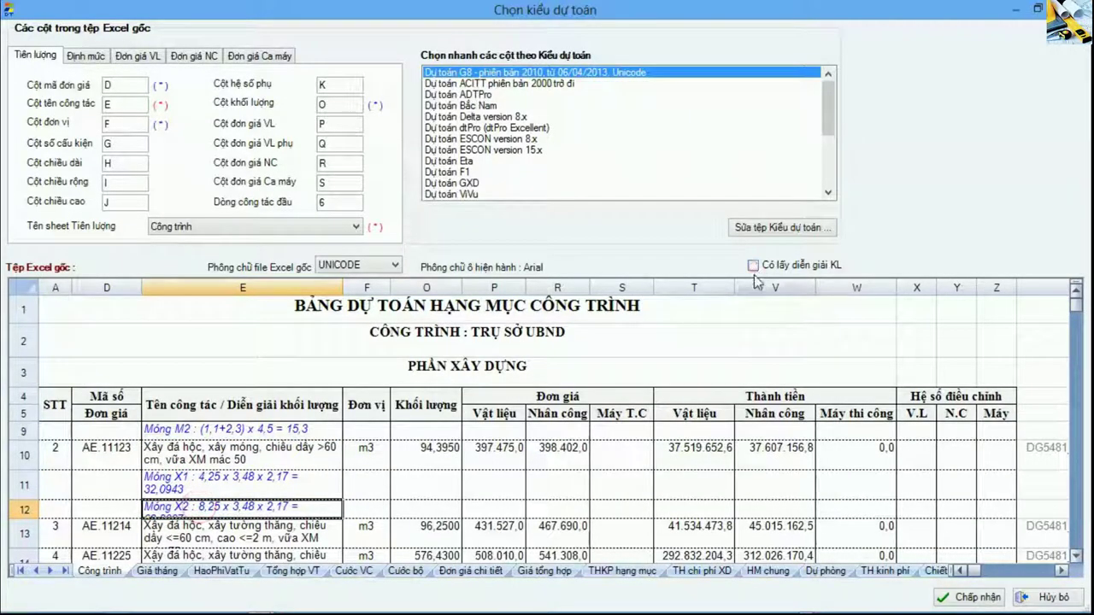
pyautogui.moveTo(106, 485); pyautogui.dragTo(286, 507)
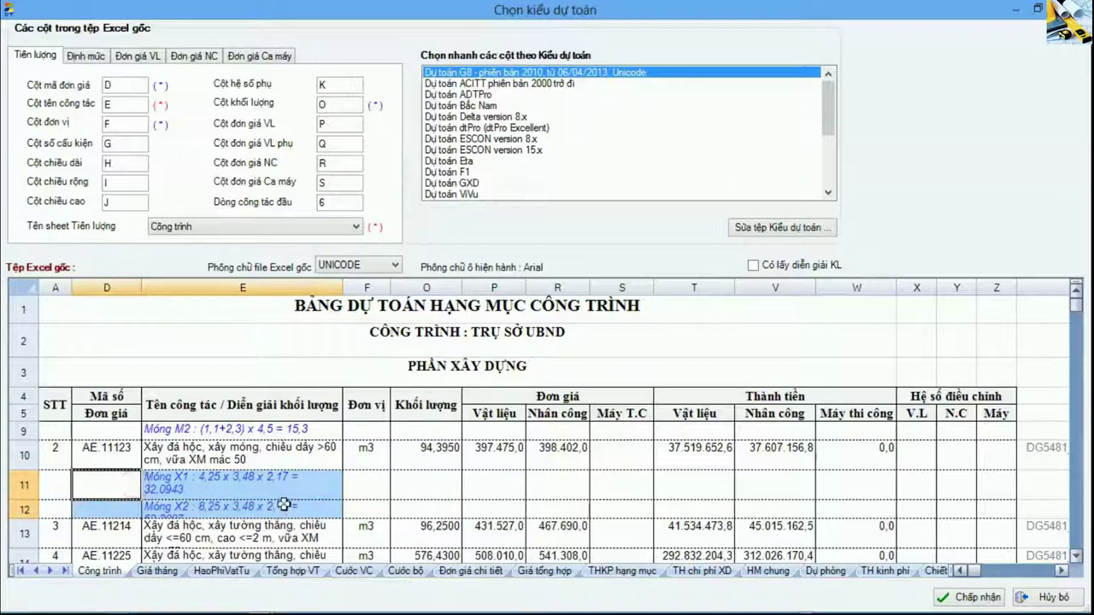
pyautogui.scroll(1, 286, 508)
pyautogui.moveTo(115, 485); pyautogui.dragTo(214, 498)
pyautogui.click(218, 498)
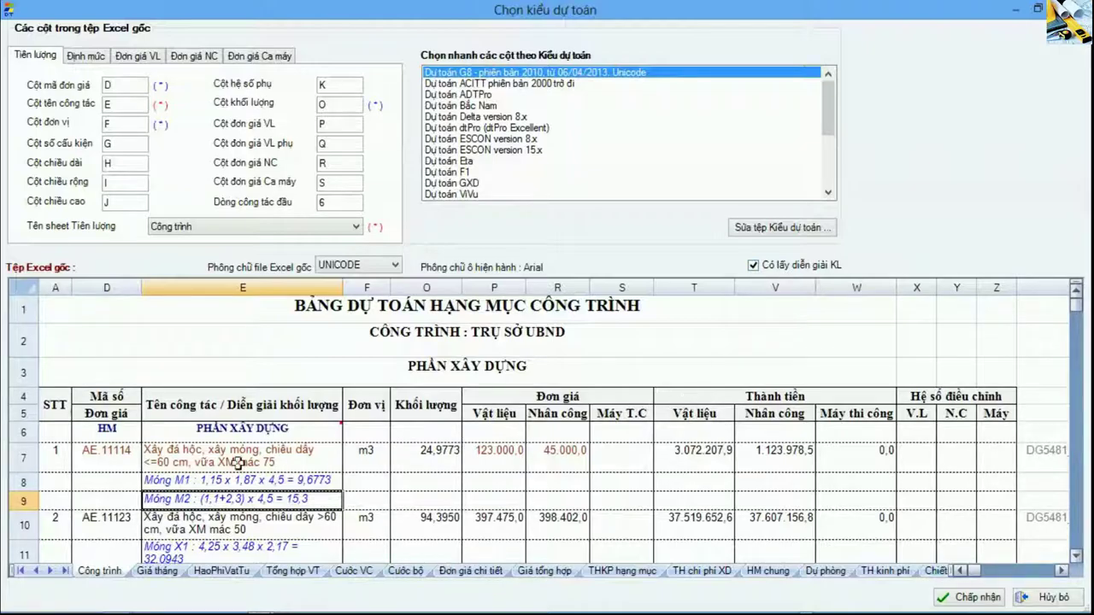
# Recheck the Tiên lượng, Định mức and Đơn giá VL column mappings and accept the import of the whole project
pyautogui.click(125, 460)
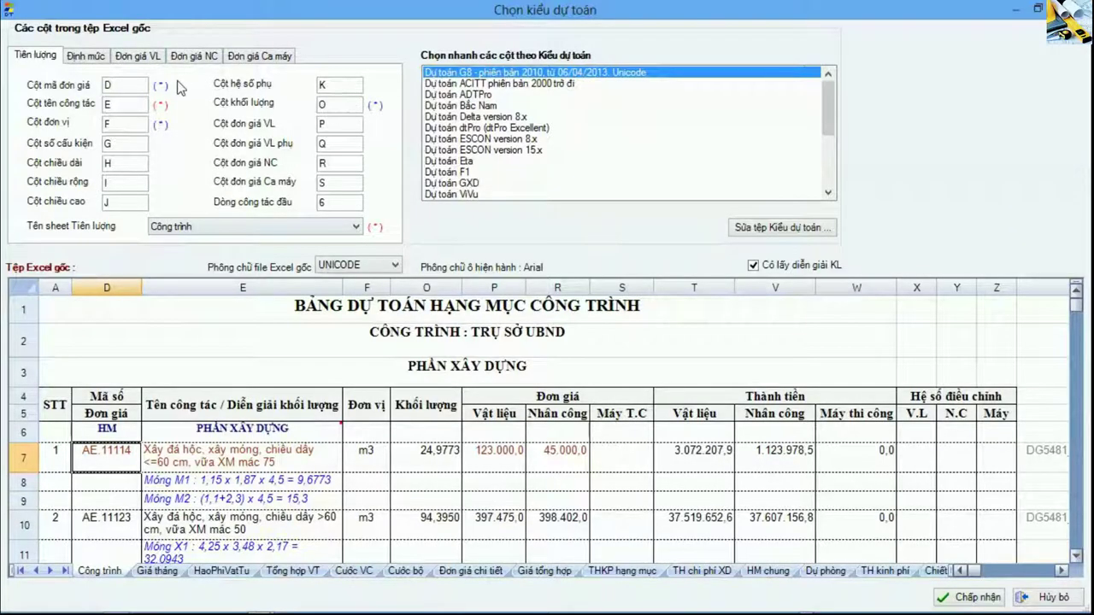
pyautogui.click(89, 57)
pyautogui.click(141, 58)
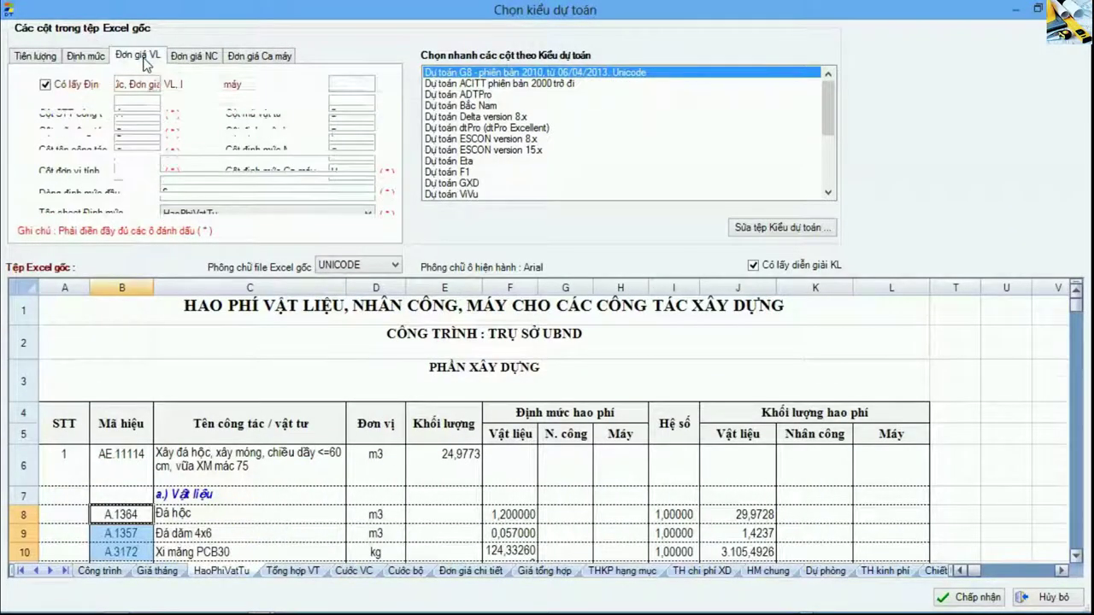
pyautogui.click(48, 56)
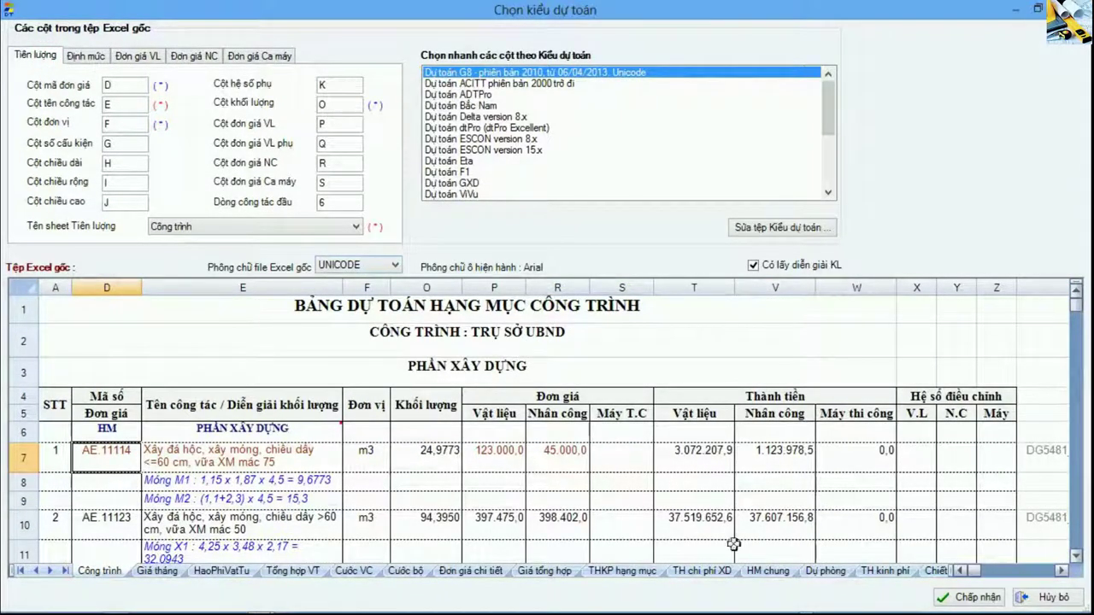
pyautogui.click(991, 601)
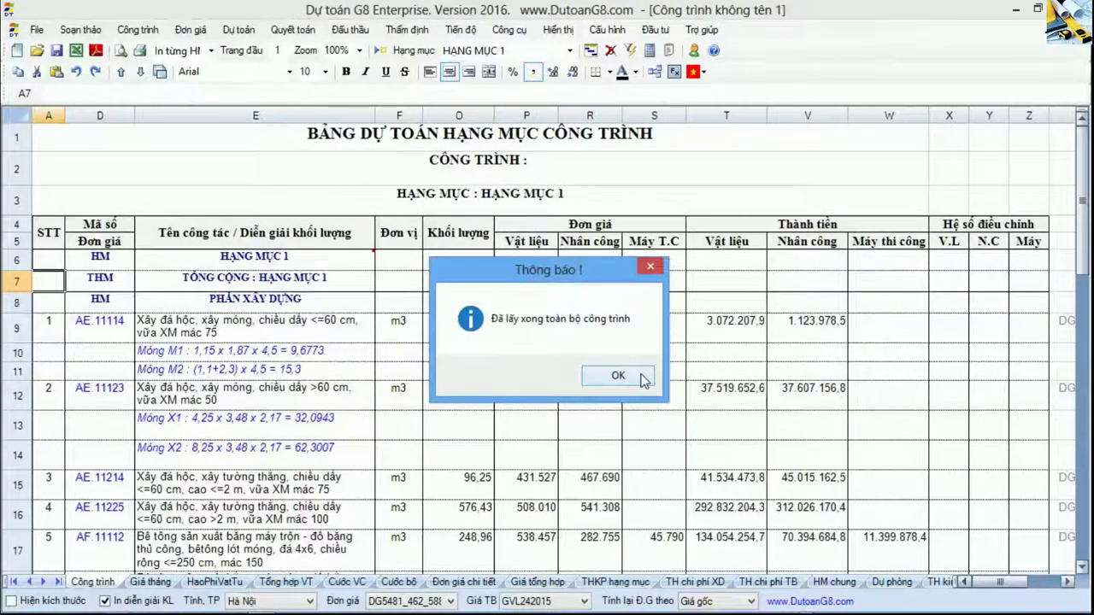
pyautogui.click(618, 376)
# Delete the HẠNG MỤC 1 and TỔNG CỘNG : HẠNG MỤC 1 rows above PHẦN XÂY DỰNG in the Công trình sheet
pyautogui.click(338, 404)
pyautogui.moveTo(231, 257); pyautogui.dragTo(237, 278)
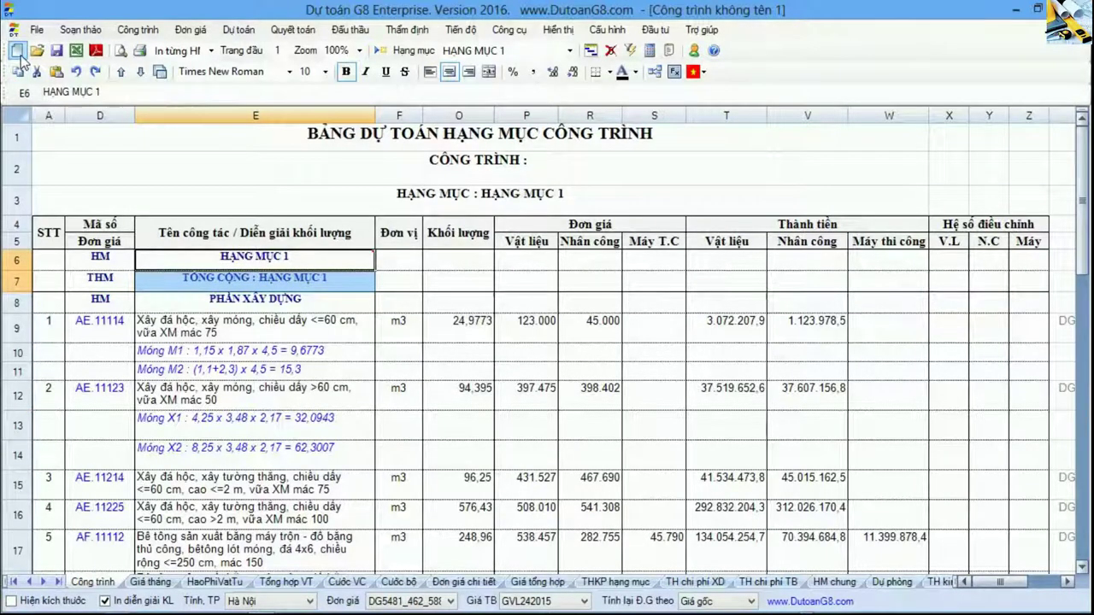
pyautogui.rightClick(290, 259)
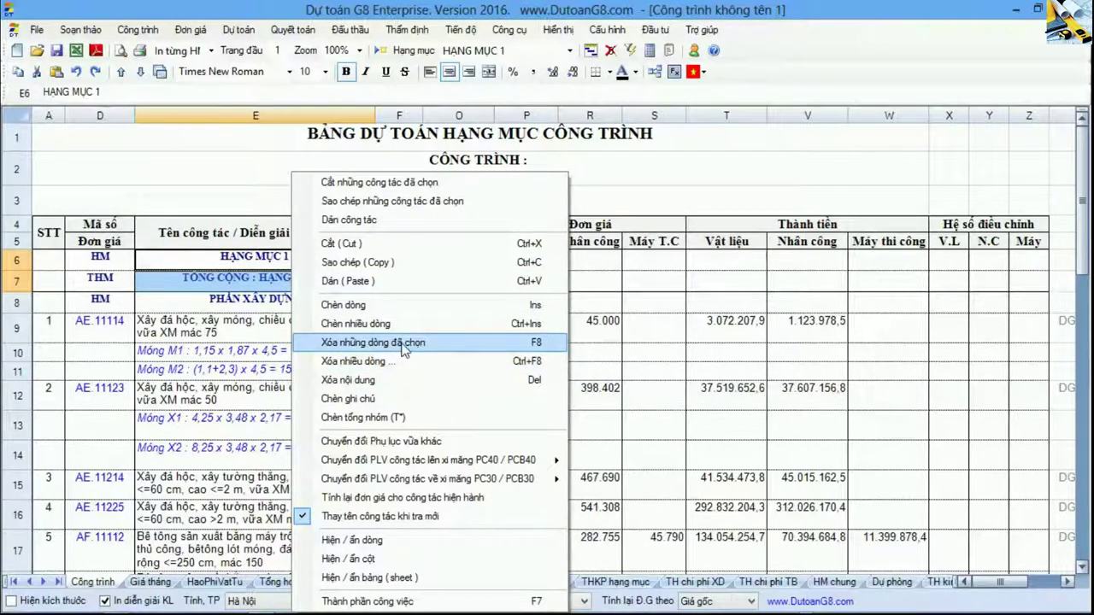
pyautogui.click(547, 343)
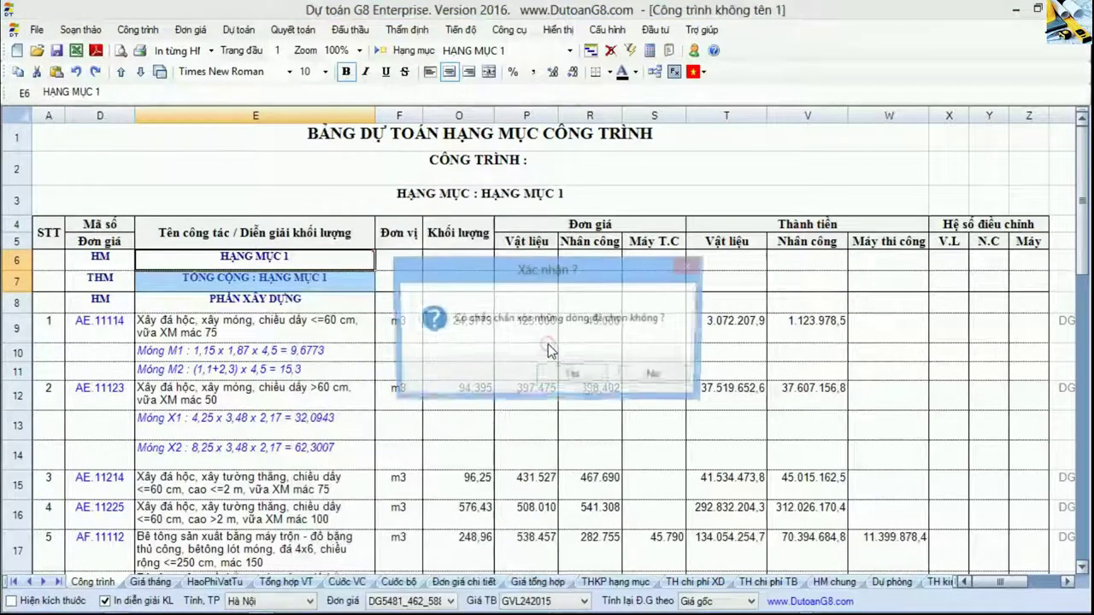
pyautogui.click(571, 376)
pyautogui.click(261, 380)
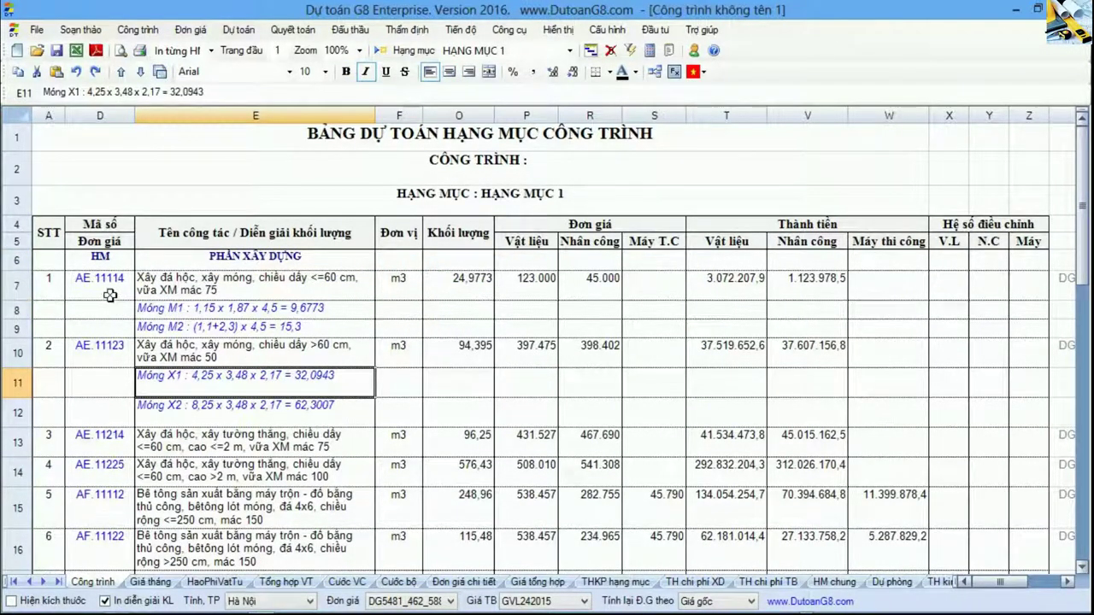
# Examine the imported unit price codes in column D through every section of the Công trình sheet
pyautogui.moveTo(94, 276); pyautogui.dragTo(103, 501)
pyautogui.scroll(-2, 107, 514)
pyautogui.scroll(-1, 104, 513)
pyautogui.moveTo(100, 395); pyautogui.dragTo(107, 488)
pyautogui.scroll(-1, 111, 490)
pyautogui.scroll(-1, 122, 491)
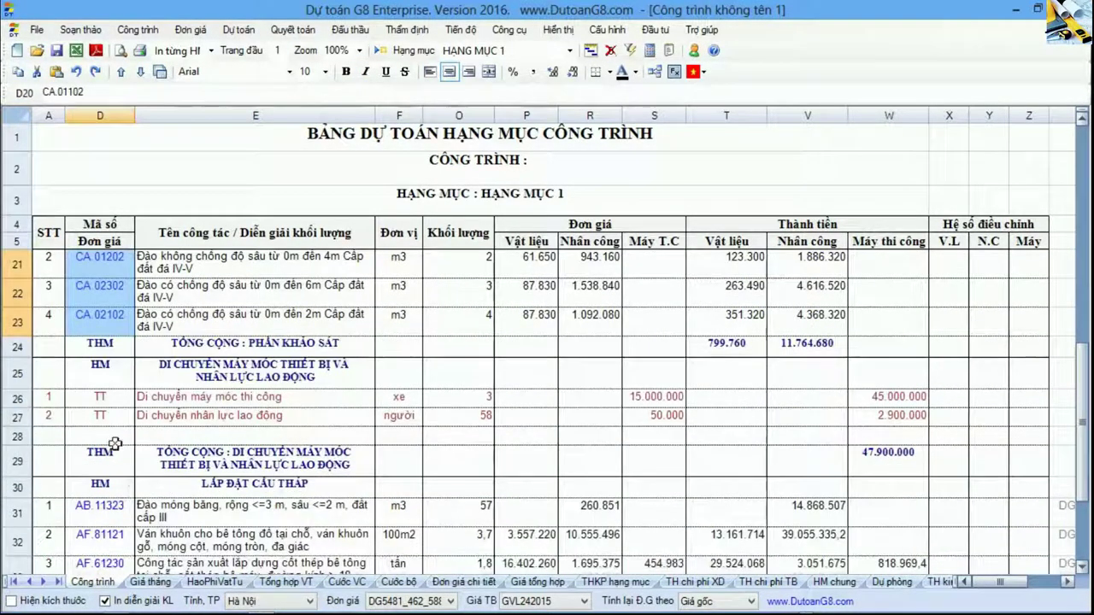
pyautogui.moveTo(101, 397); pyautogui.dragTo(120, 415)
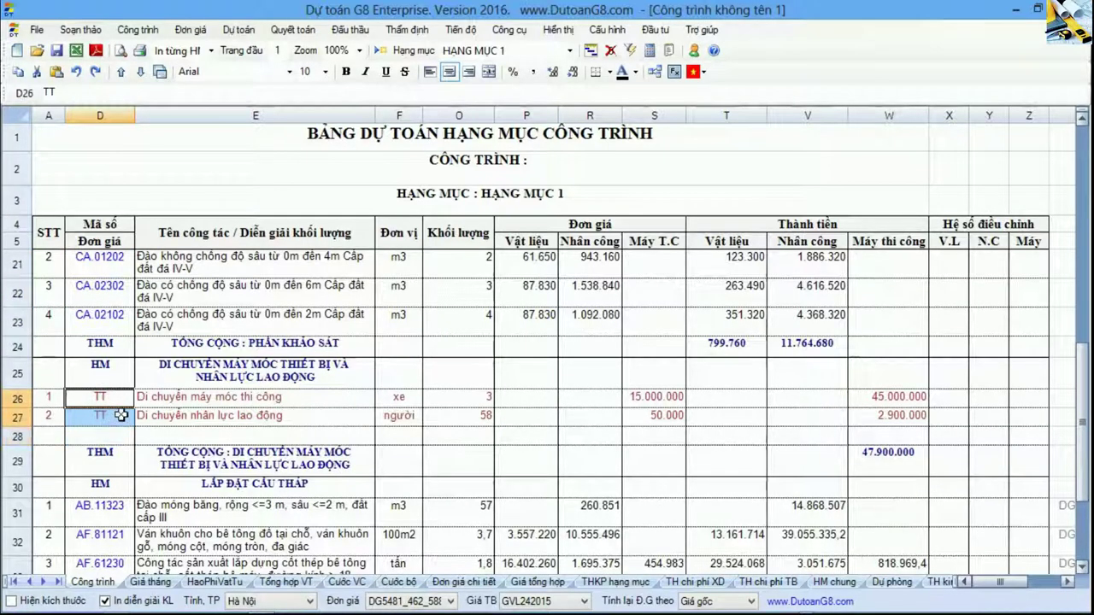
pyautogui.scroll(-2, 100, 427)
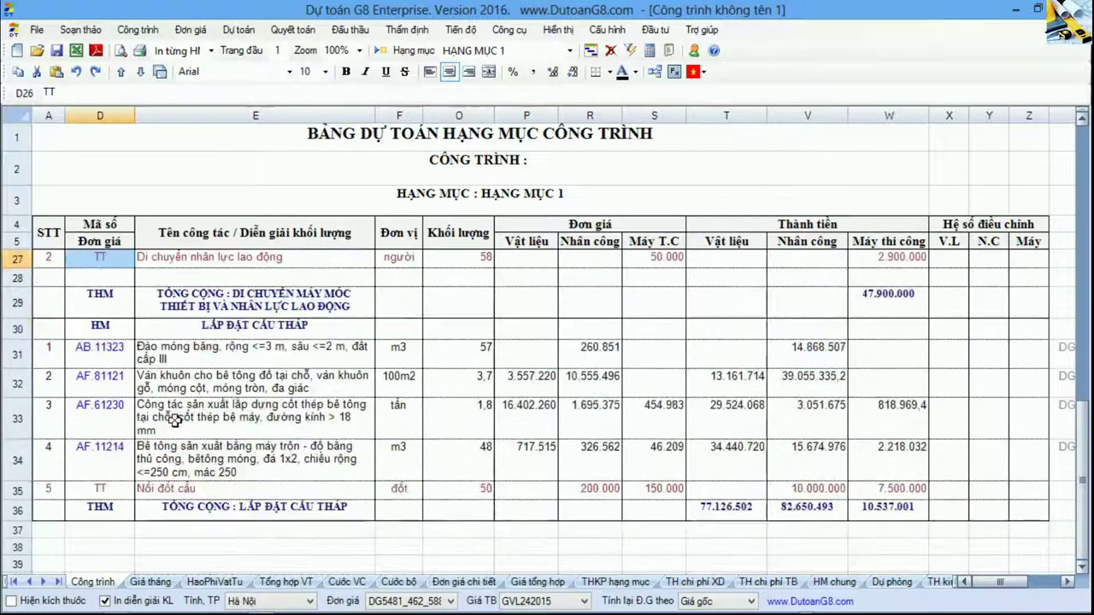
pyautogui.moveTo(100, 353); pyautogui.dragTo(118, 471)
pyautogui.scroll(7, 118, 471)
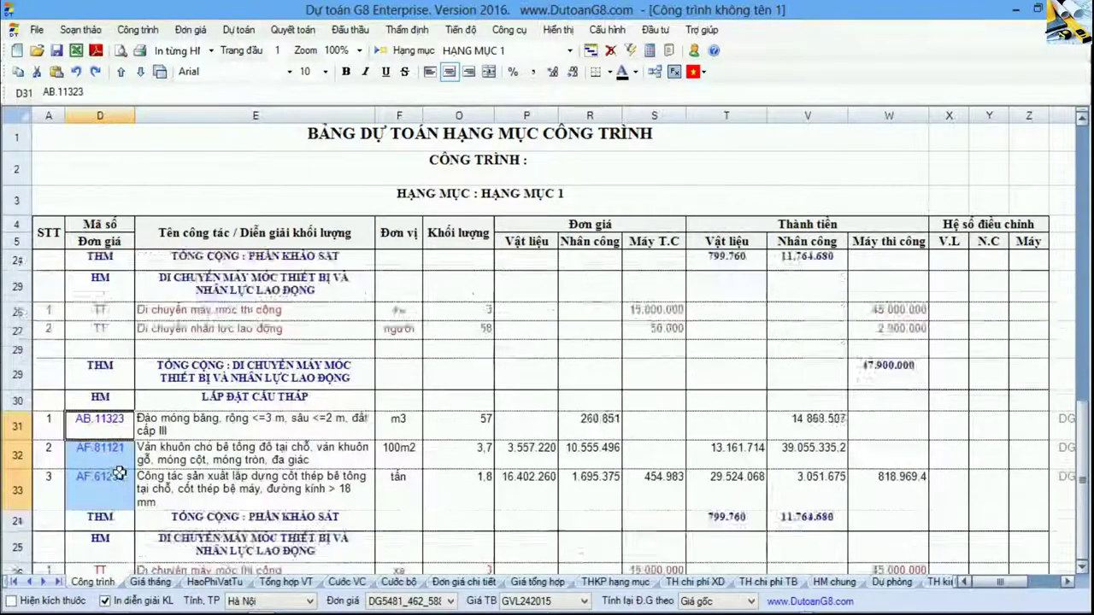
pyautogui.moveTo(109, 278); pyautogui.dragTo(108, 486)
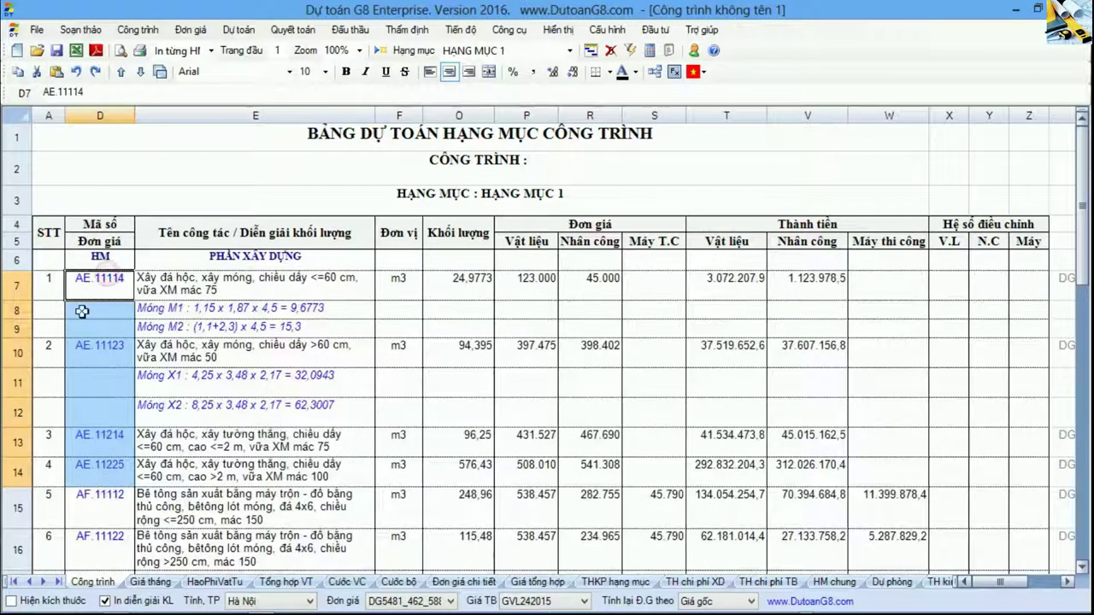
# Check work item 1's code, name, quantity and explanation rows, and the material, labour and machine unit prices of the construction items
pyautogui.click(101, 280)
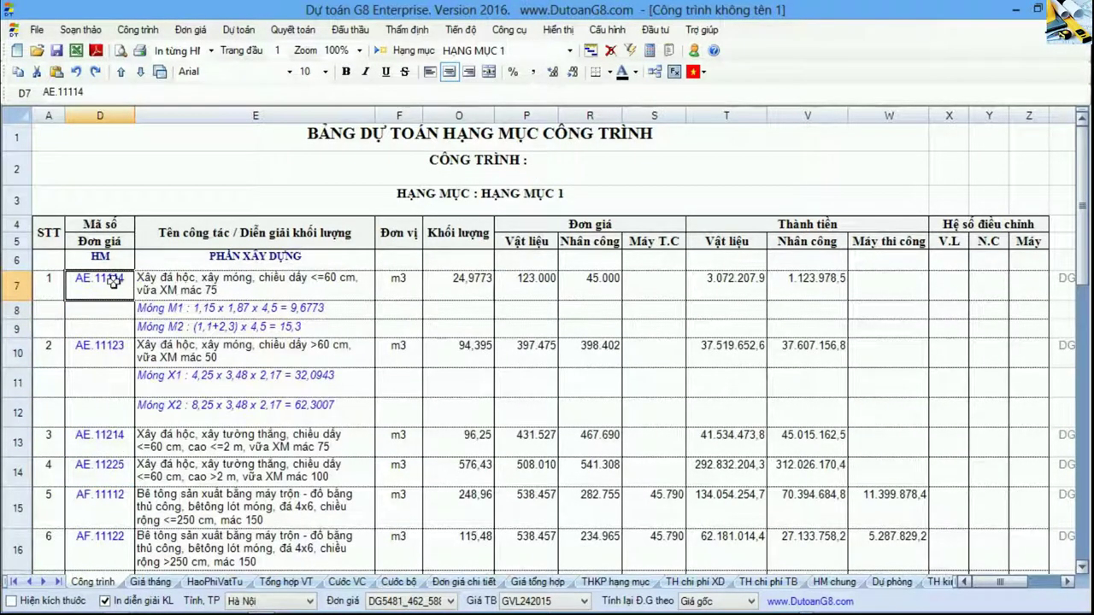
pyautogui.moveTo(112, 284); pyautogui.dragTo(470, 288)
pyautogui.moveTo(275, 308); pyautogui.dragTo(275, 328)
pyautogui.moveTo(528, 285); pyautogui.dragTo(643, 280)
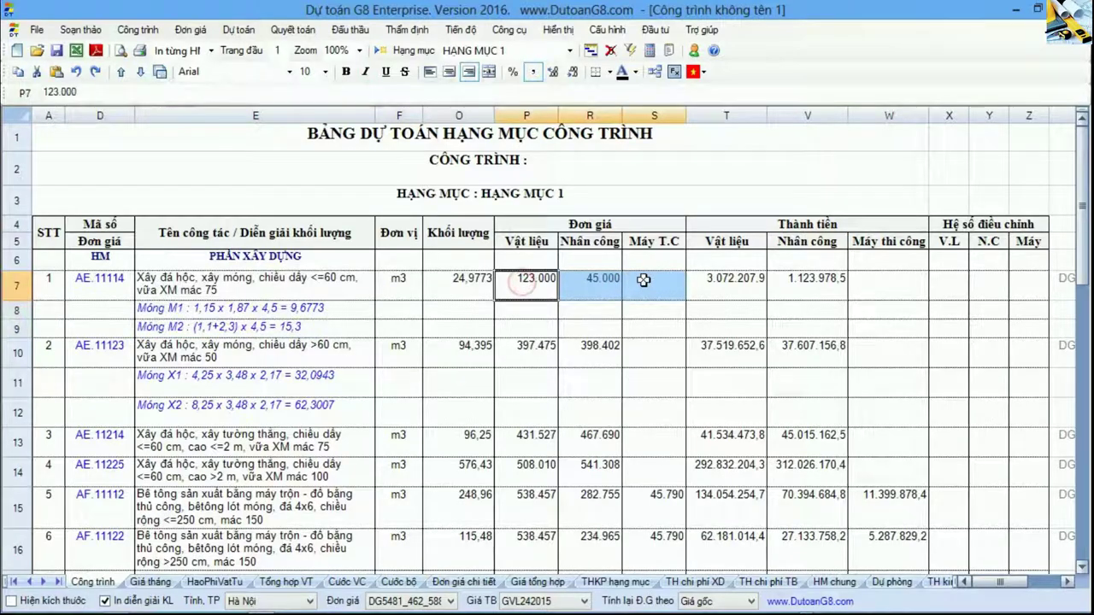
pyautogui.scroll(-1, 643, 279)
pyautogui.moveTo(530, 368); pyautogui.dragTo(650, 476)
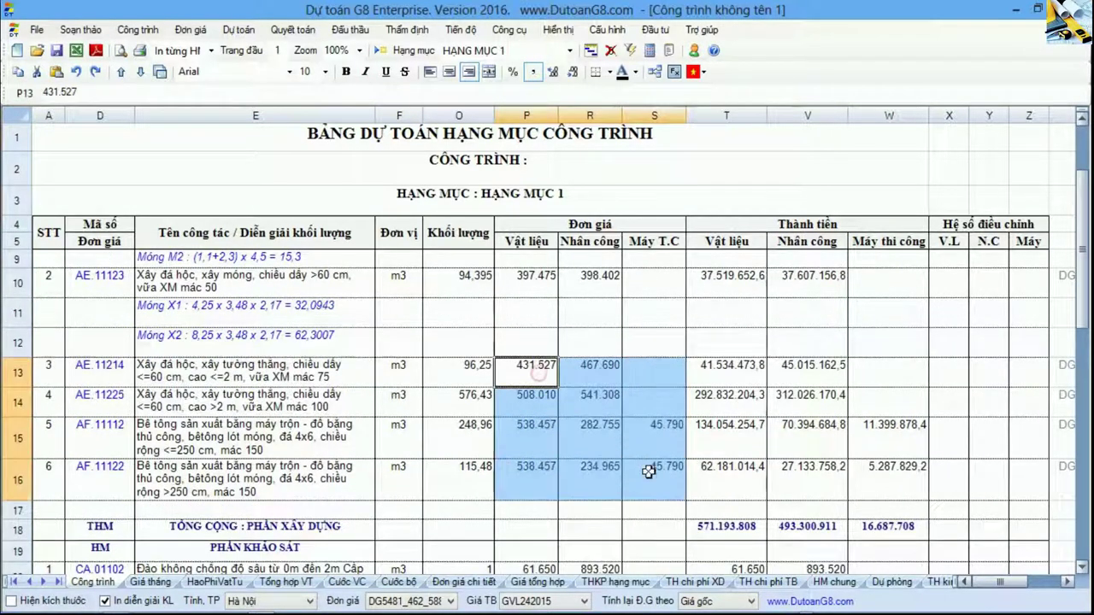
pyautogui.click(588, 275)
pyautogui.scroll(1, 588, 275)
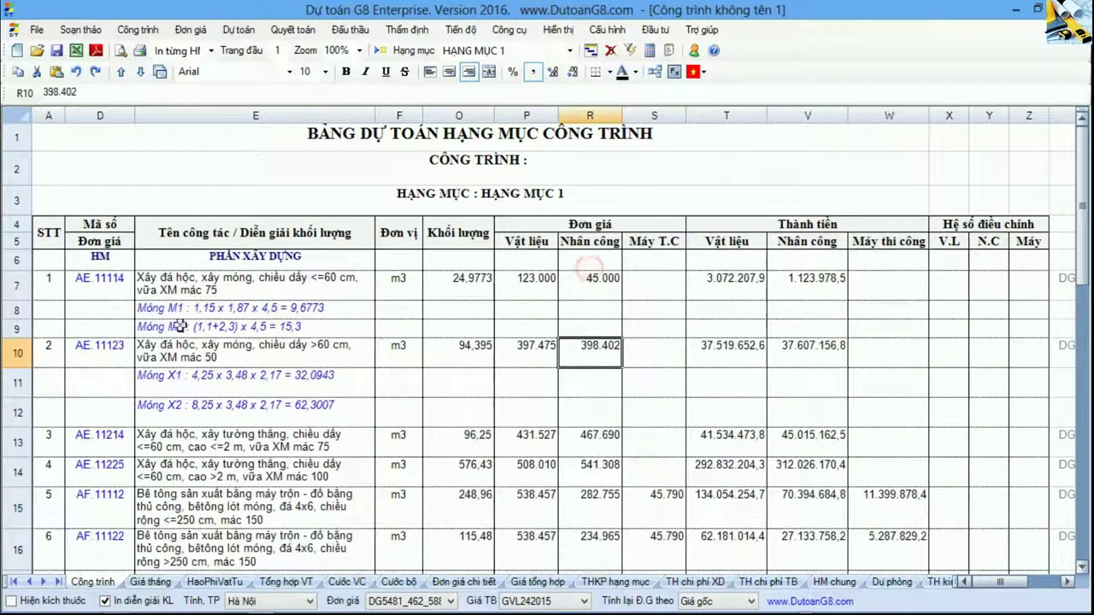
# Show the cost components of work item AE.11114 and examine its material and labour norms
pyautogui.click(116, 278)
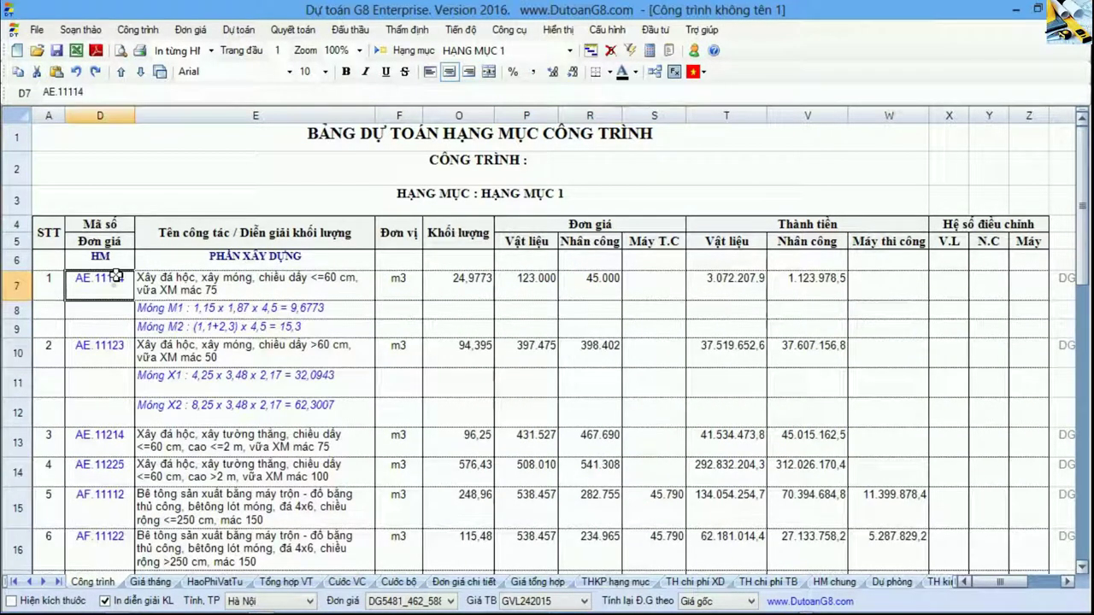
pyautogui.click(654, 71)
pyautogui.click(34, 448)
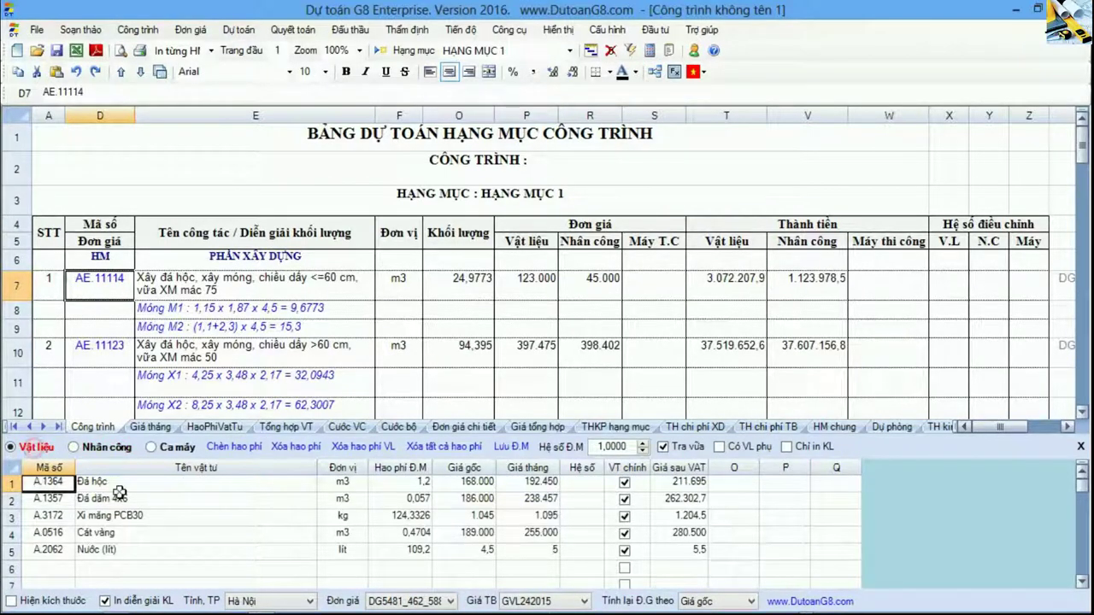
pyautogui.moveTo(47, 484); pyautogui.dragTo(402, 554)
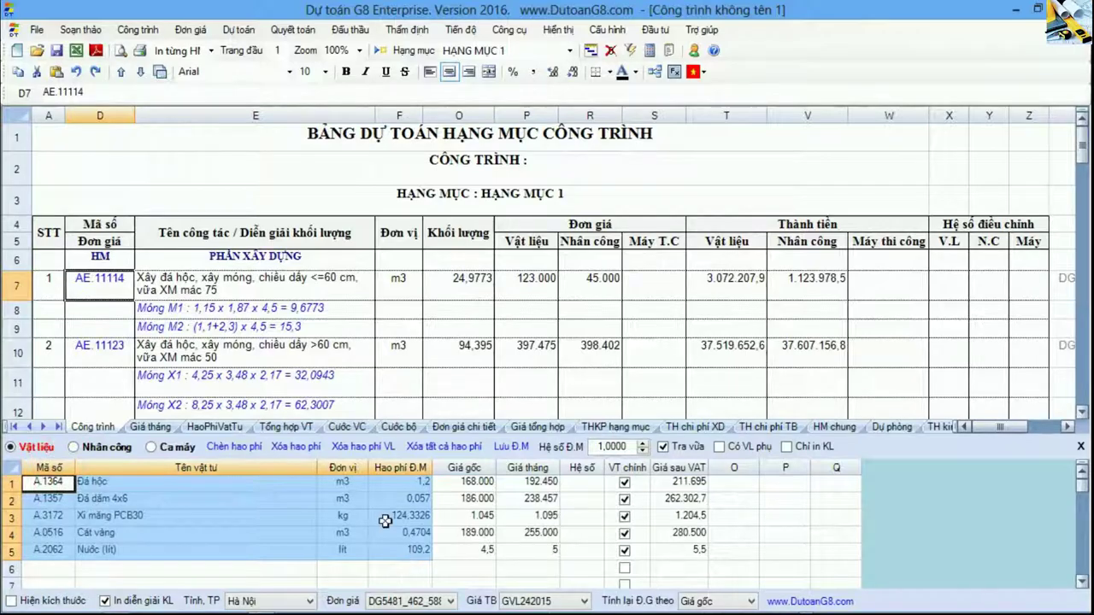
pyautogui.click(117, 451)
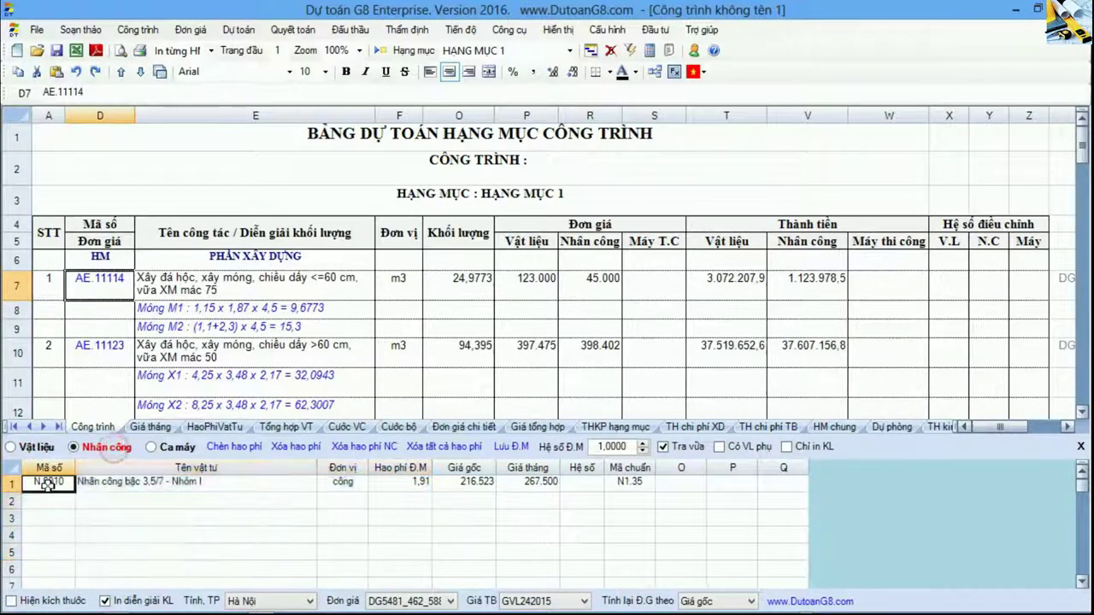
# Check the labour norm of work item AE.11123 and the machine-shift norms of work item AF.11112
pyautogui.click(342, 355)
pyautogui.scroll(-2, 342, 355)
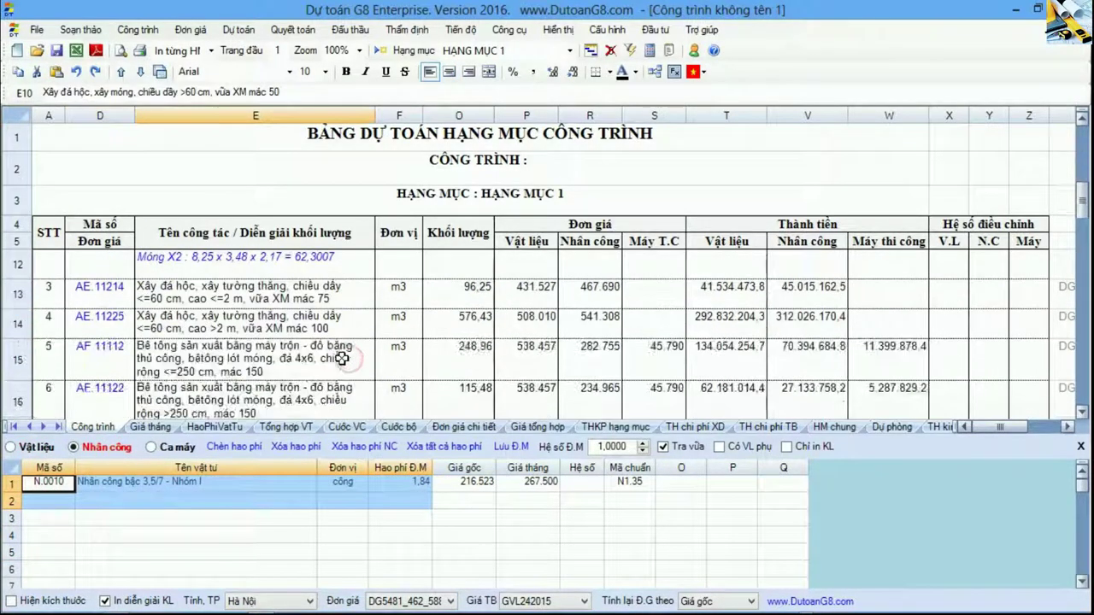
pyautogui.click(293, 359)
pyautogui.click(171, 446)
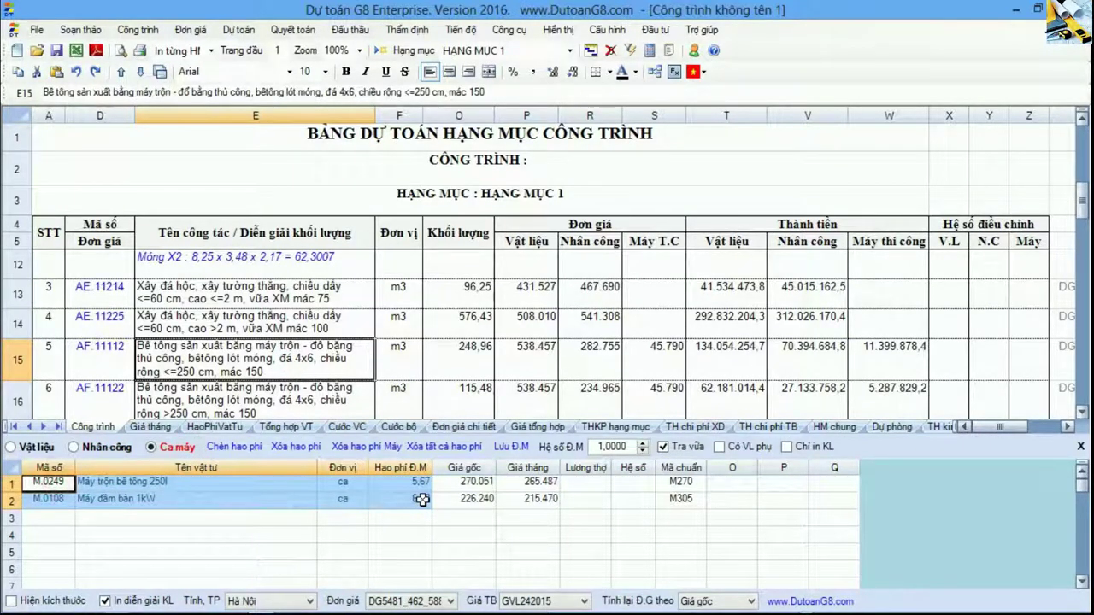
pyautogui.click(100, 359)
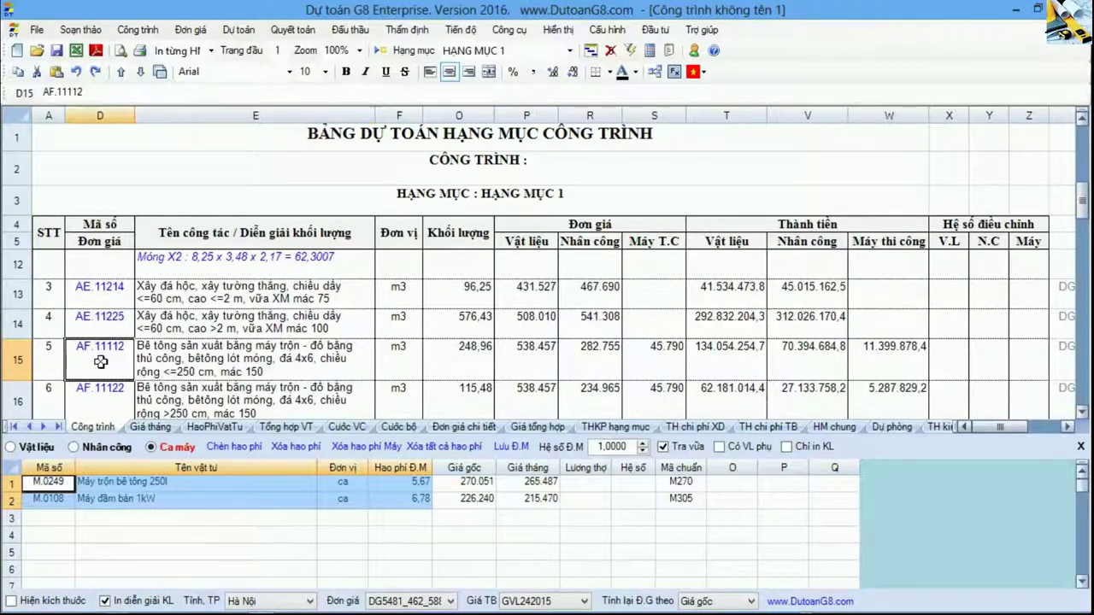
pyautogui.moveTo(64, 491); pyautogui.dragTo(395, 504)
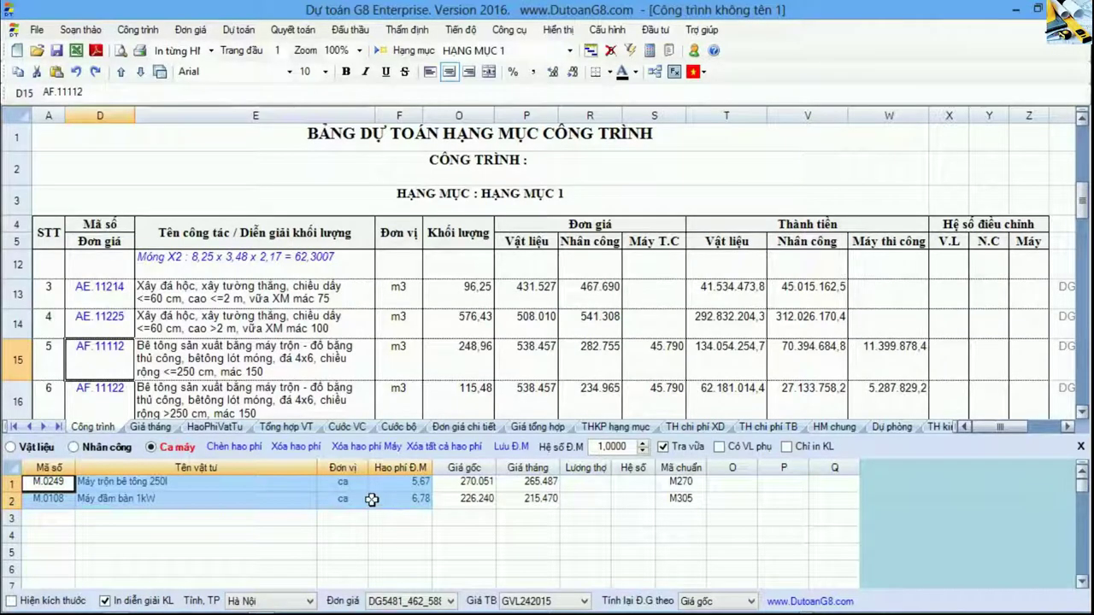
pyautogui.click(102, 363)
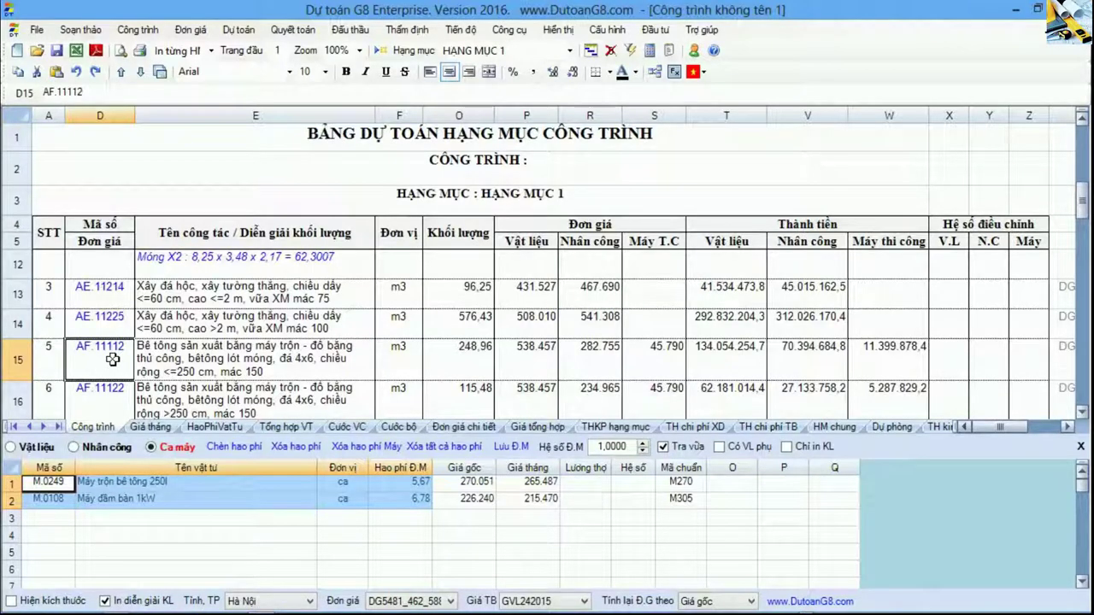
# Review the material components of the AF.11112, AE.11225, AE.11123 and AE.11114 items and hide the cost components
pyautogui.click(47, 448)
pyautogui.click(104, 317)
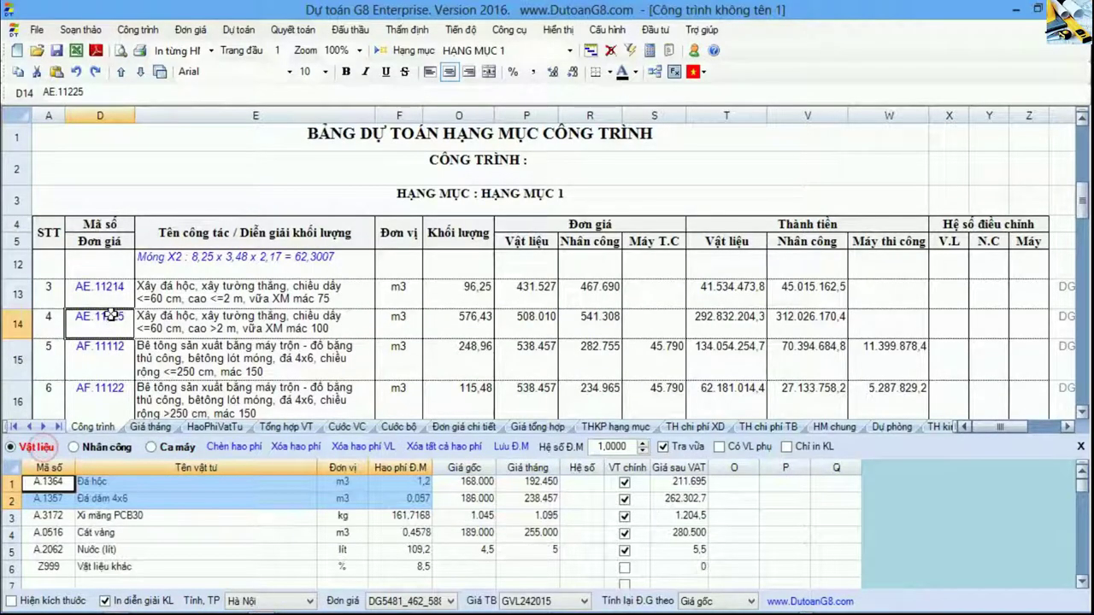
pyautogui.scroll(3, 104, 317)
pyautogui.click(116, 289)
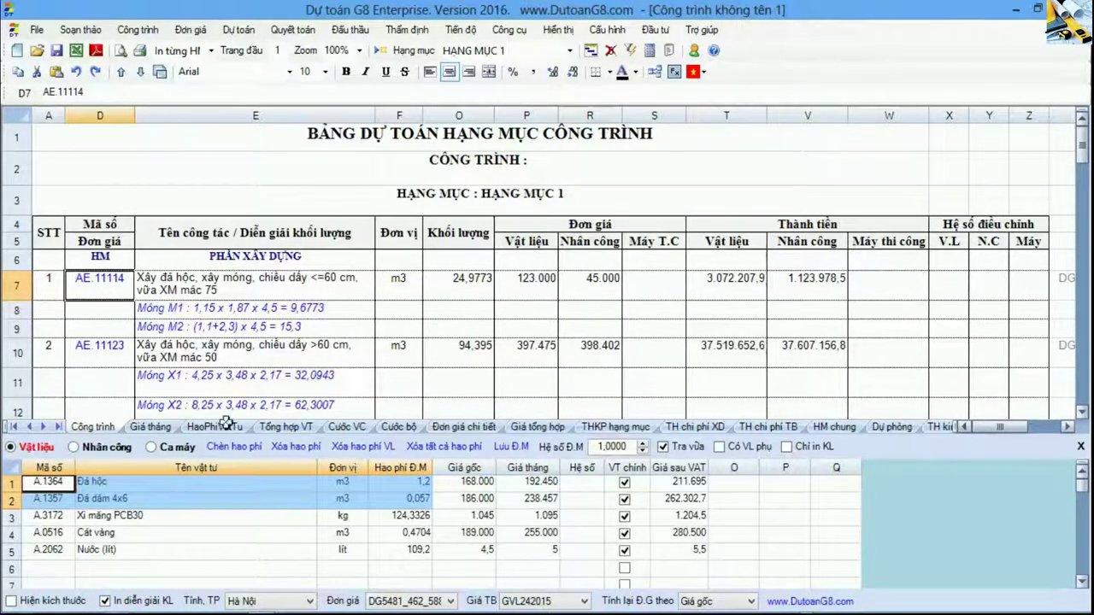
pyautogui.click(123, 360)
pyautogui.click(115, 295)
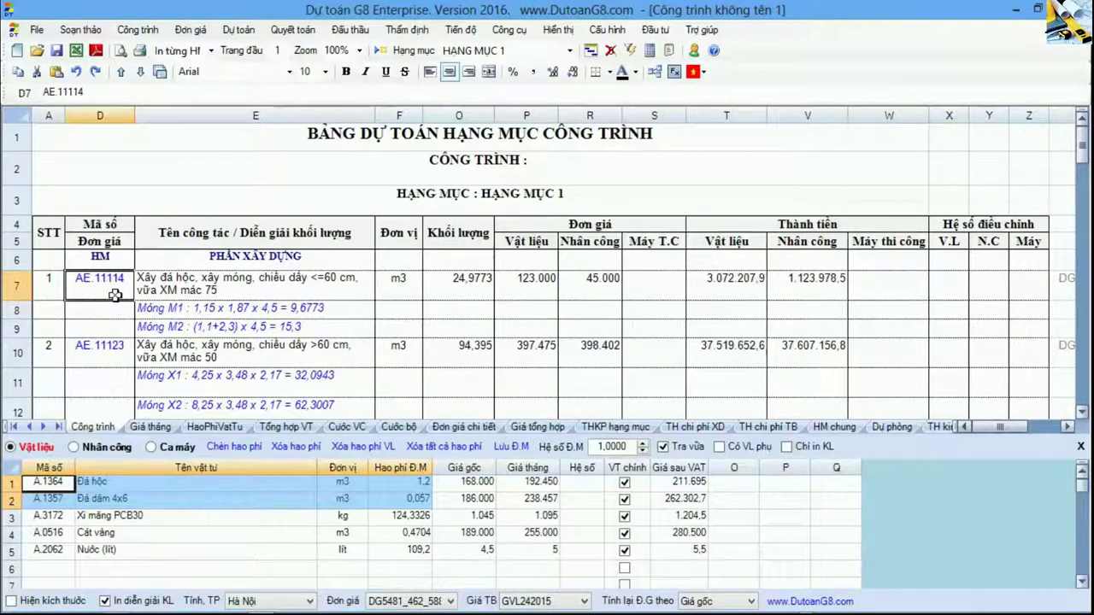
pyautogui.click(212, 307)
pyautogui.click(113, 288)
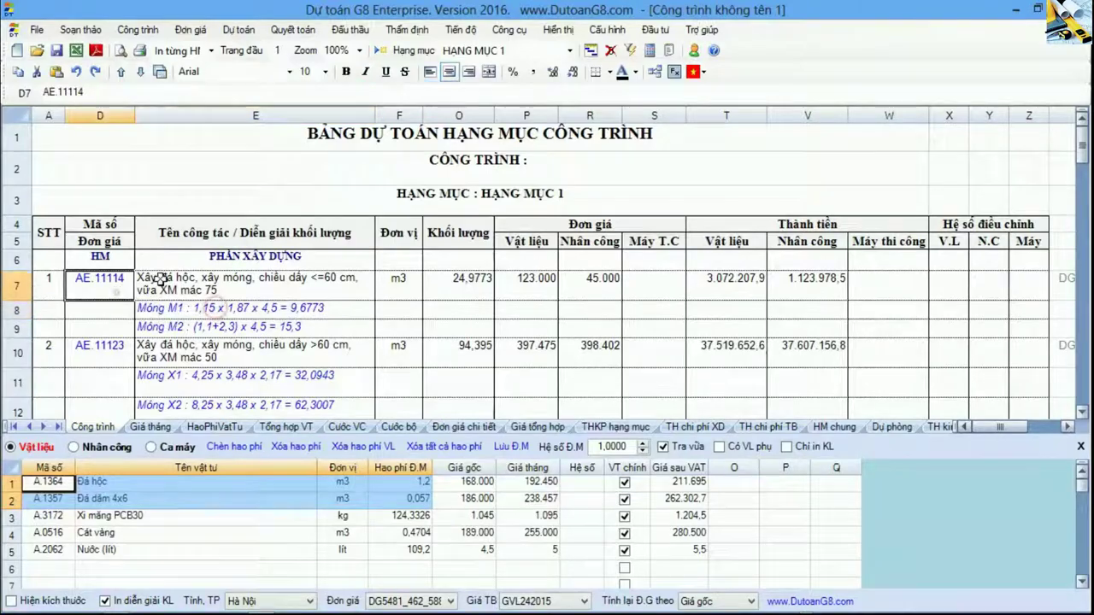
pyautogui.click(655, 74)
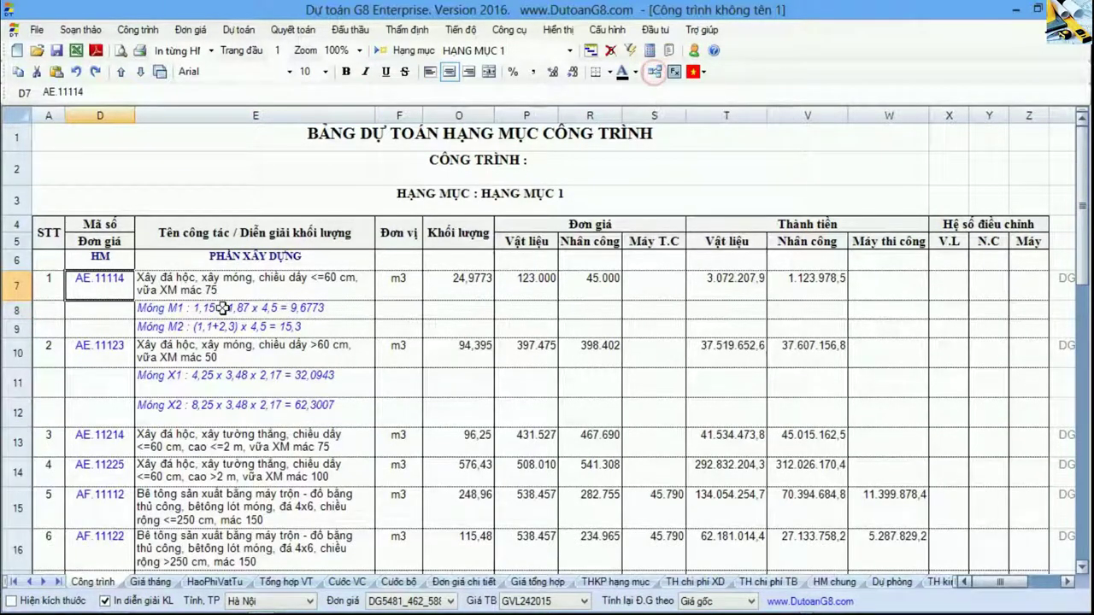
pyautogui.click(224, 306)
# Open Trụ sở UBND.xls in Excel and check work item 1's code, name, explanation rows and unit prices
pyautogui.hotkey('alt', 'Tab')
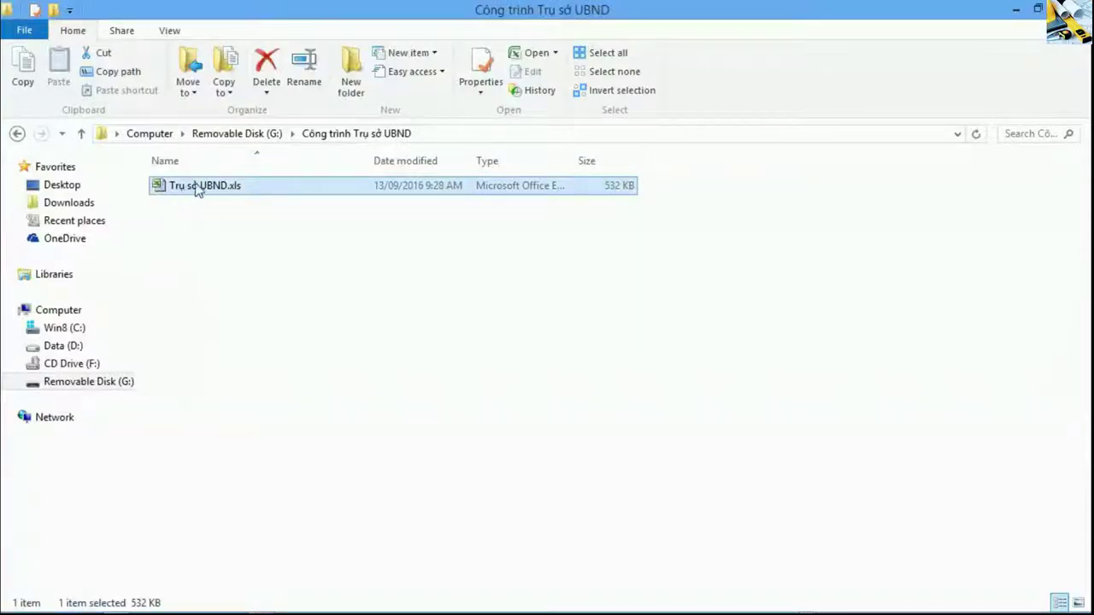
pyautogui.doubleClick(193, 186)
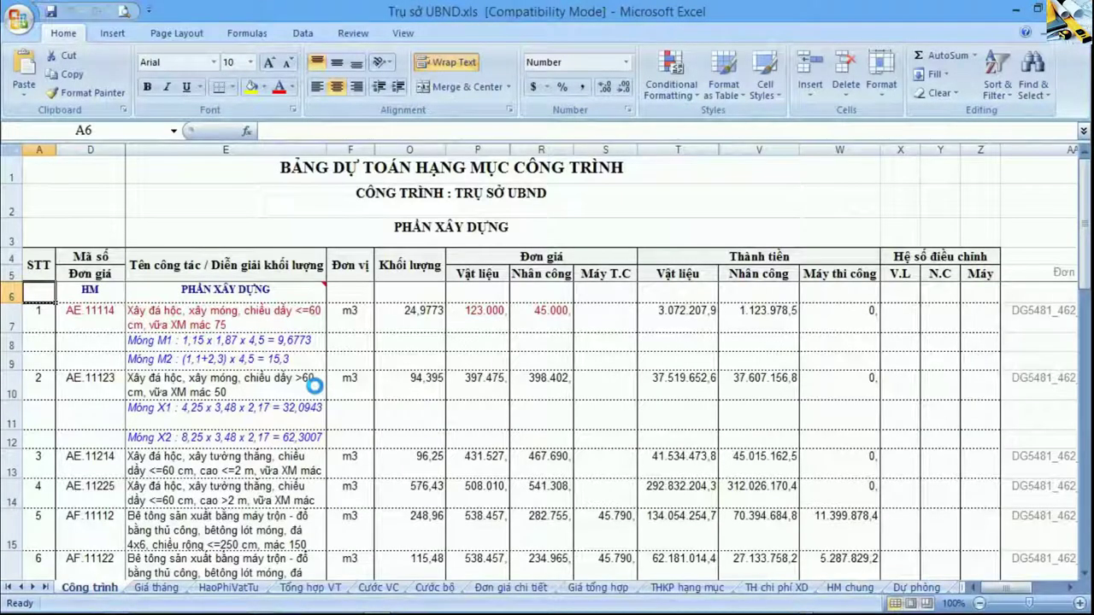
pyautogui.click(91, 322)
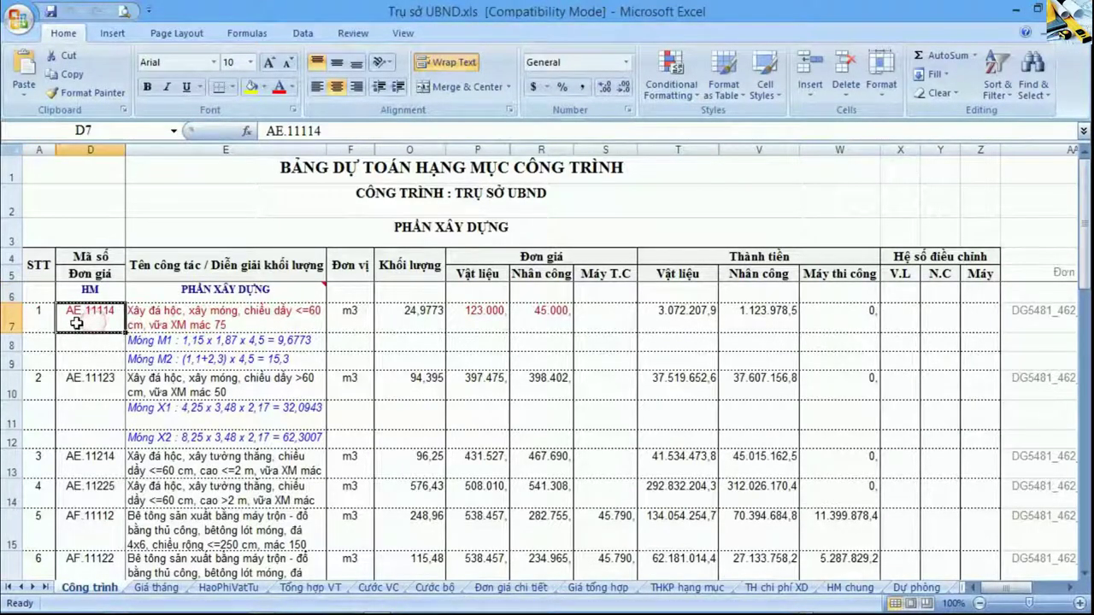
pyautogui.moveTo(78, 323); pyautogui.dragTo(226, 323)
pyautogui.moveTo(278, 347); pyautogui.dragTo(282, 364)
pyautogui.moveTo(419, 293); pyautogui.dragTo(615, 324)
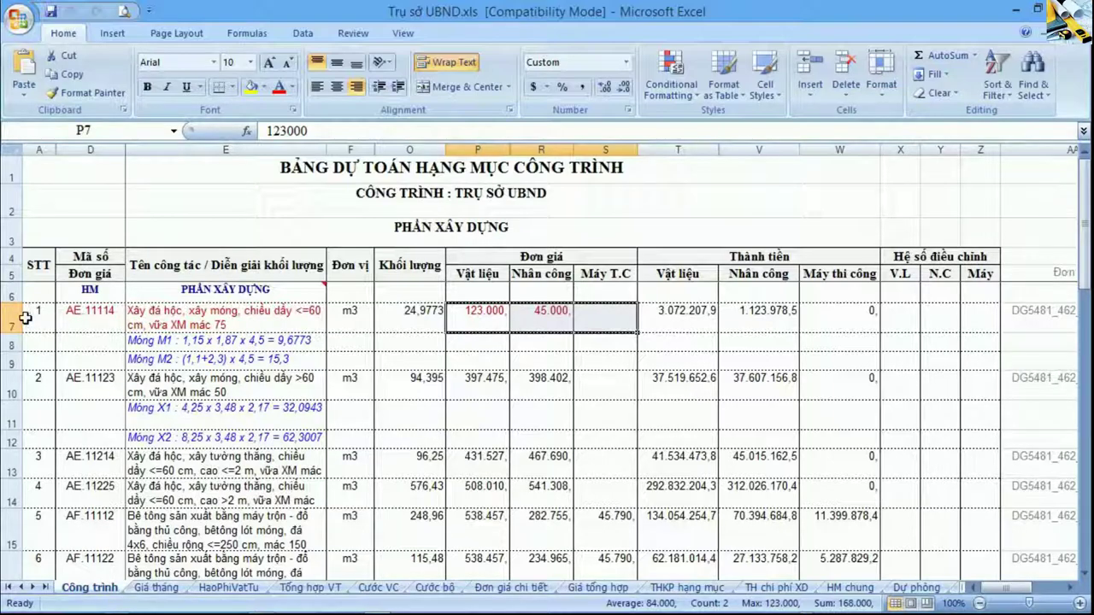
# Examine rows 7 to 9 of work item 1 in the source workbook and return to Dự toán G8
pyautogui.moveTo(13, 318); pyautogui.dragTo(13, 356)
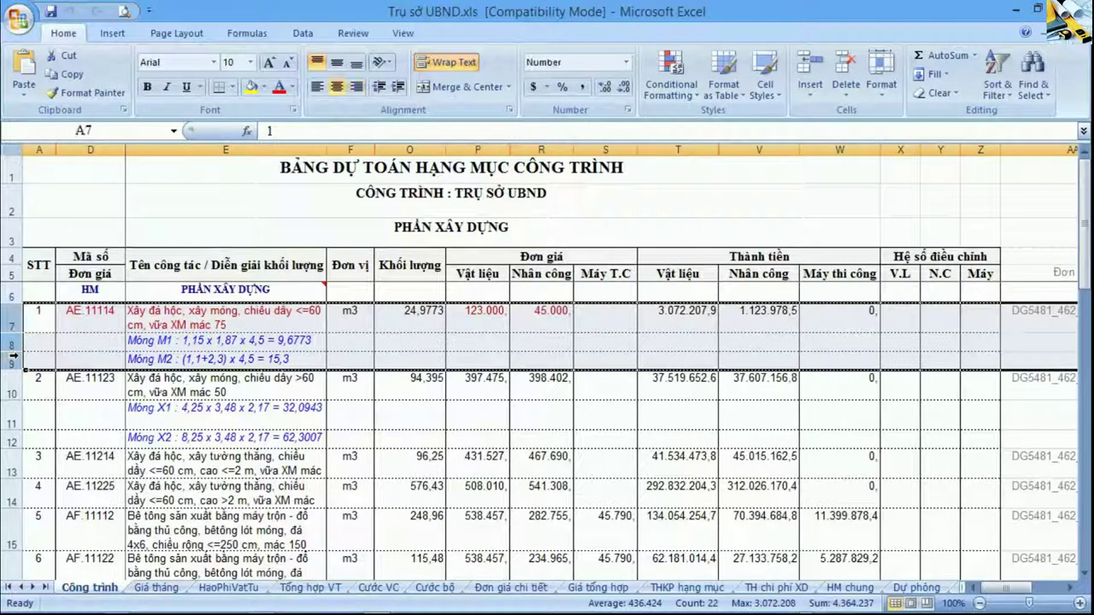
pyautogui.click(13, 357)
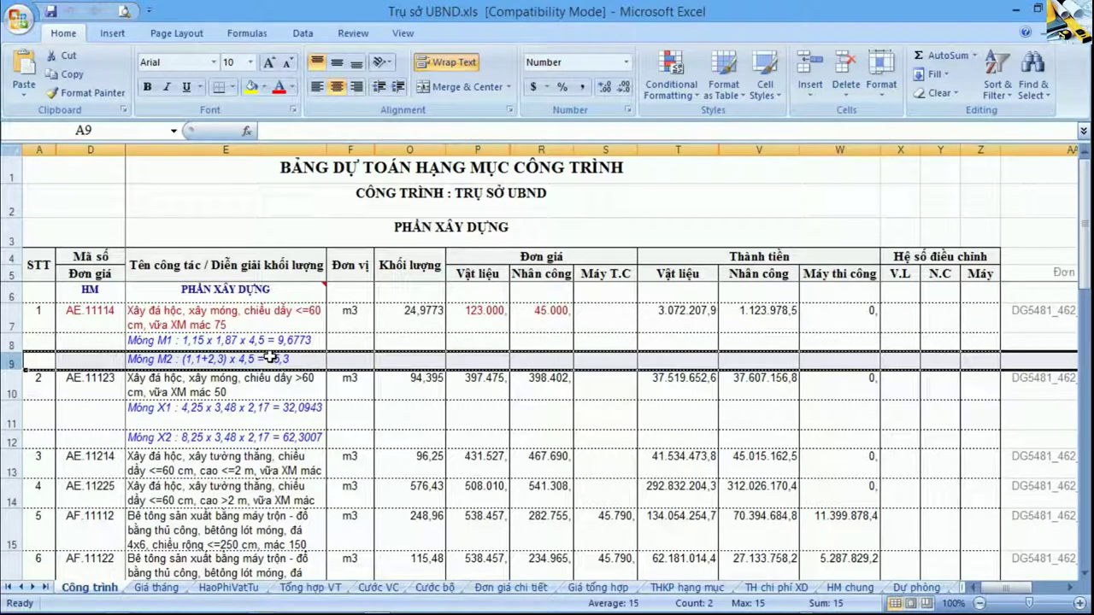
pyautogui.hotkey('alt', 'Tab')
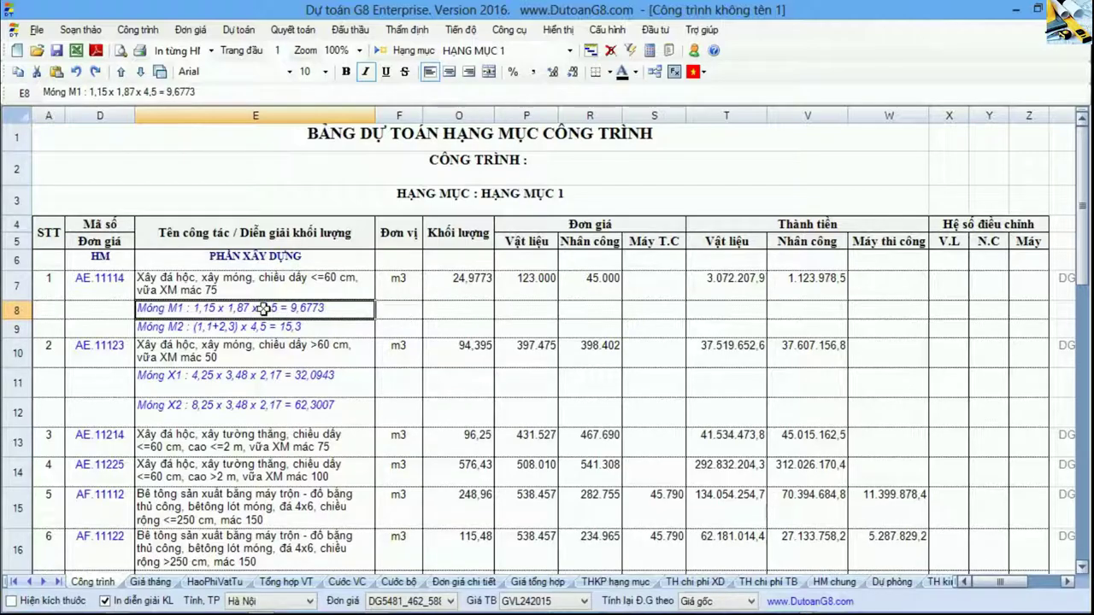
# Review item AE.11114 in the Công trình sheet: its quantity explanation lines, total quantity, and material and labour unit prices
pyautogui.moveTo(264, 309); pyautogui.dragTo(263, 330)
pyautogui.moveTo(117, 285); pyautogui.dragTo(402, 285)
pyautogui.moveTo(461, 260); pyautogui.dragTo(466, 286)
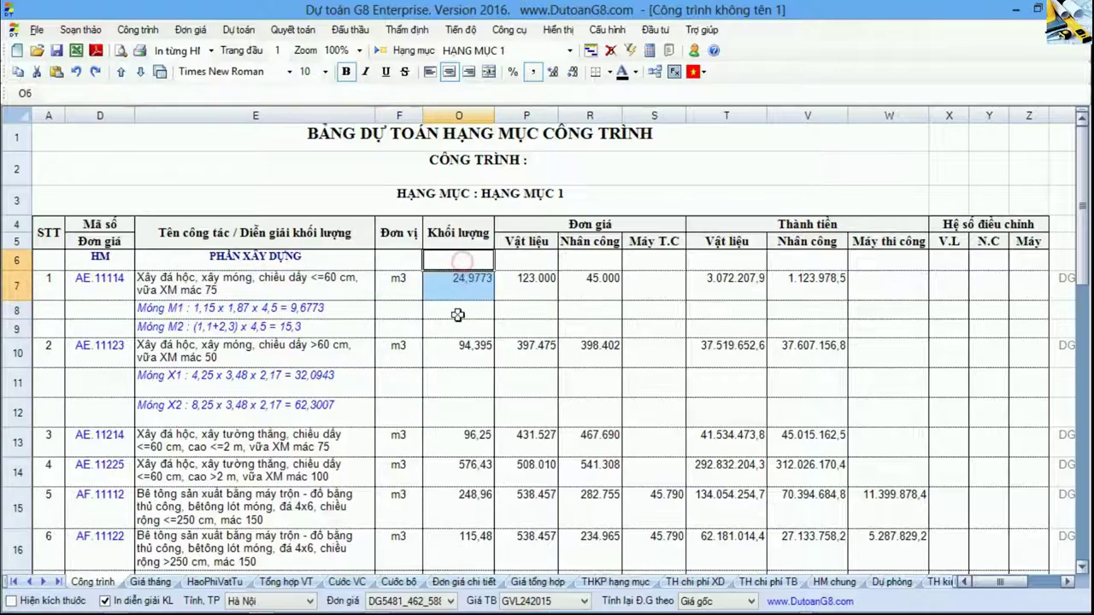
pyautogui.click(530, 295)
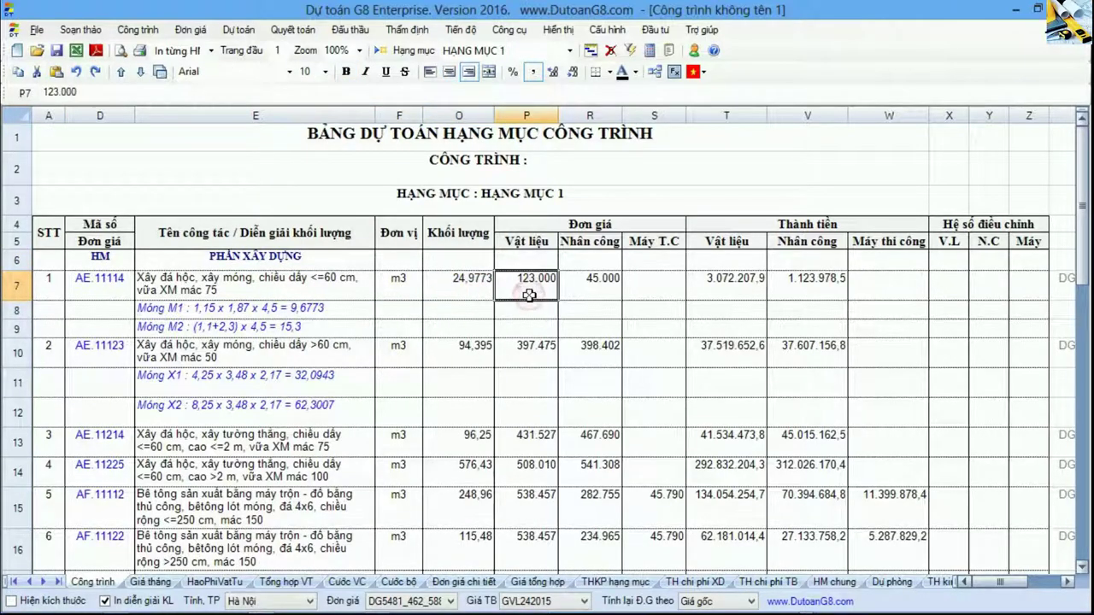
pyautogui.click(598, 294)
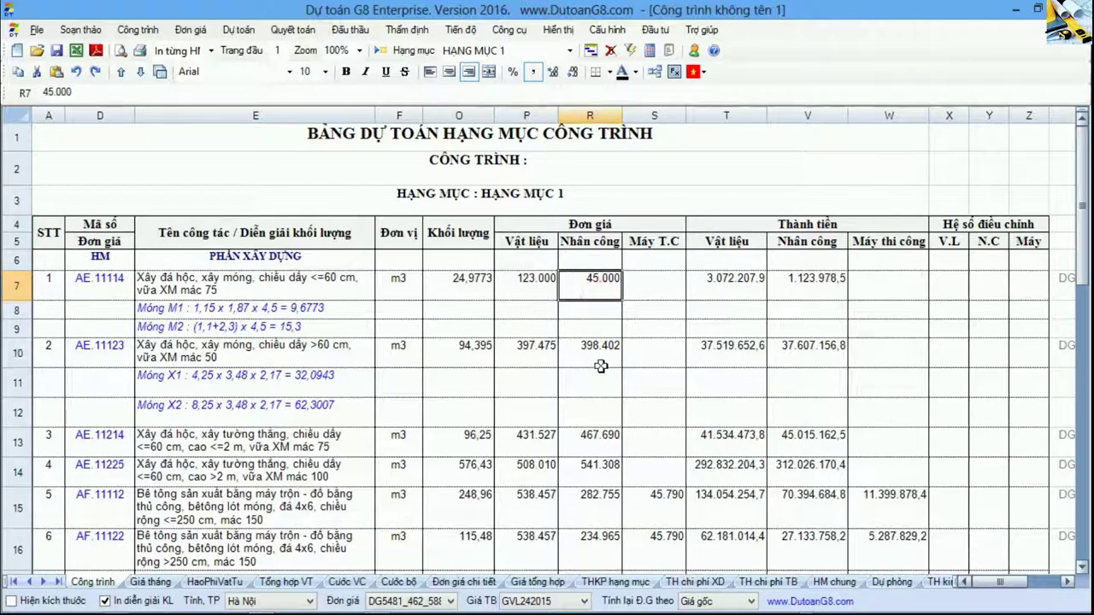
# Compare the provisional TT item "Nối đốt cẩu" with its row in Trụ sở UBND.xls in Excel, checking quantity, labour and machine prices
pyautogui.scroll(-7, 600, 366)
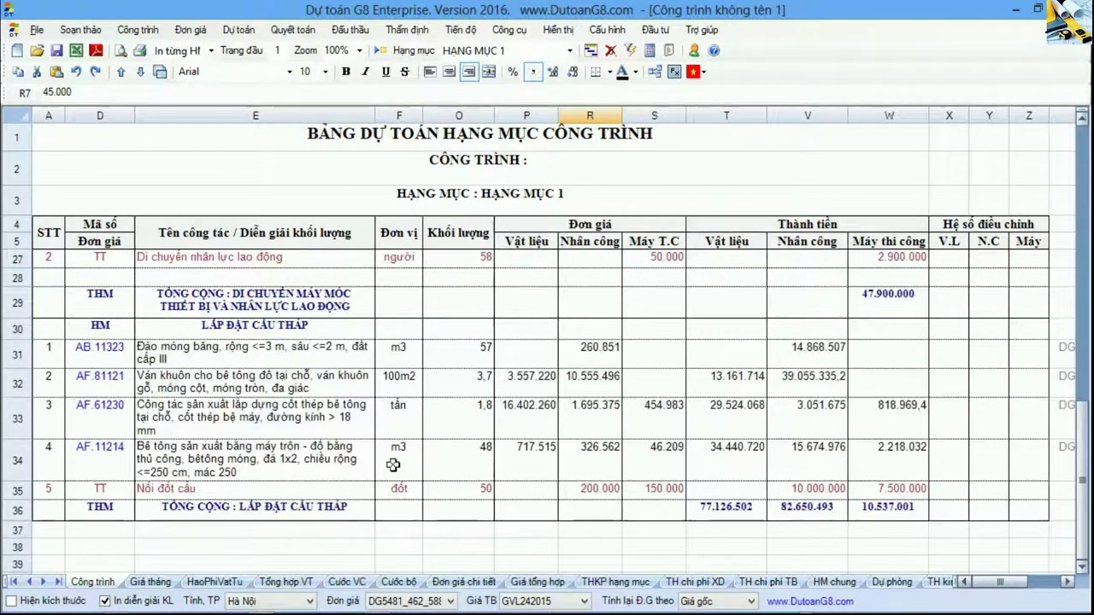
pyautogui.moveTo(87, 492); pyautogui.dragTo(472, 496)
pyautogui.hotkey('alt', 'Tab')
pyautogui.scroll(-8, 435, 474)
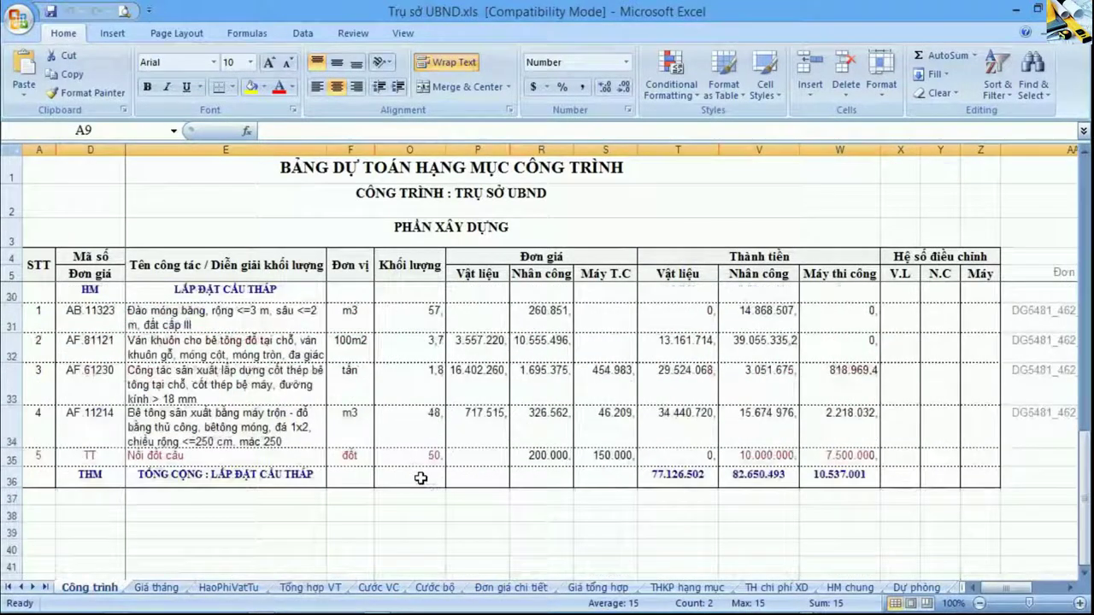
pyautogui.moveTo(88, 459); pyautogui.dragTo(417, 459)
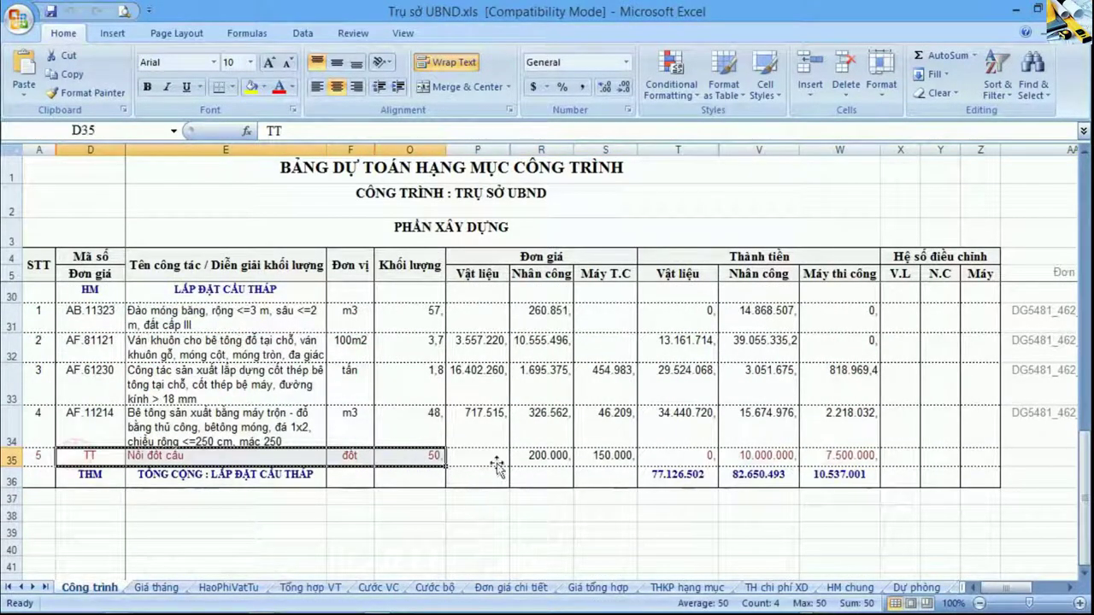
pyautogui.click(536, 455)
pyautogui.click(615, 457)
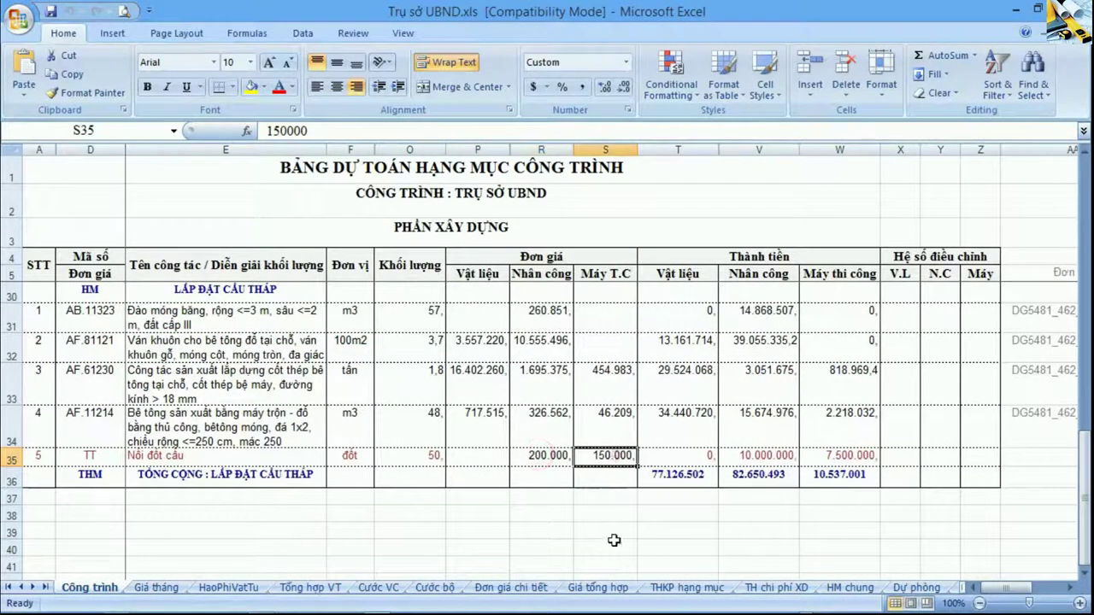
pyautogui.hotkey('alt', 'Tab')
pyautogui.moveTo(518, 488); pyautogui.dragTo(659, 498)
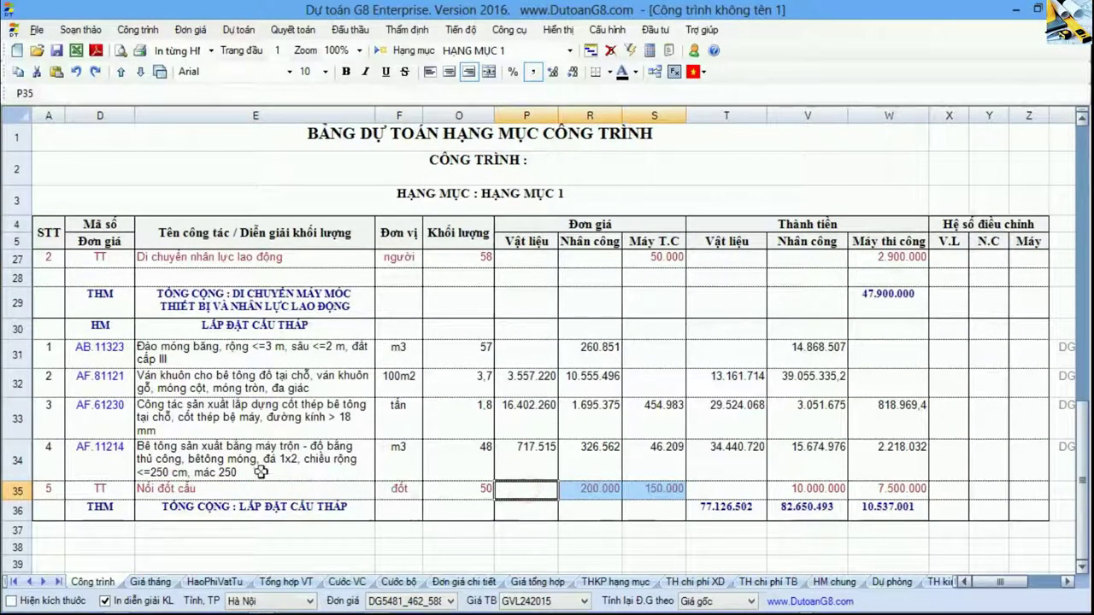
# Return to the first work items of the estimate and check the code, description, quantity and unit prices of AE.11114
pyautogui.click(256, 468)
pyautogui.scroll(6, 256, 468)
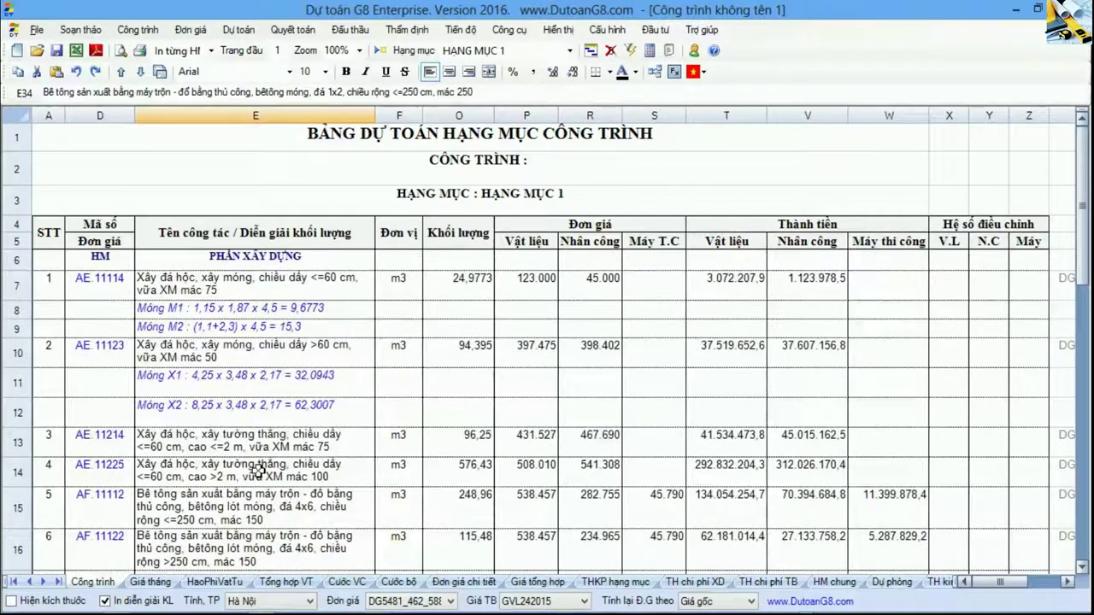
pyautogui.moveTo(96, 288); pyautogui.dragTo(479, 317)
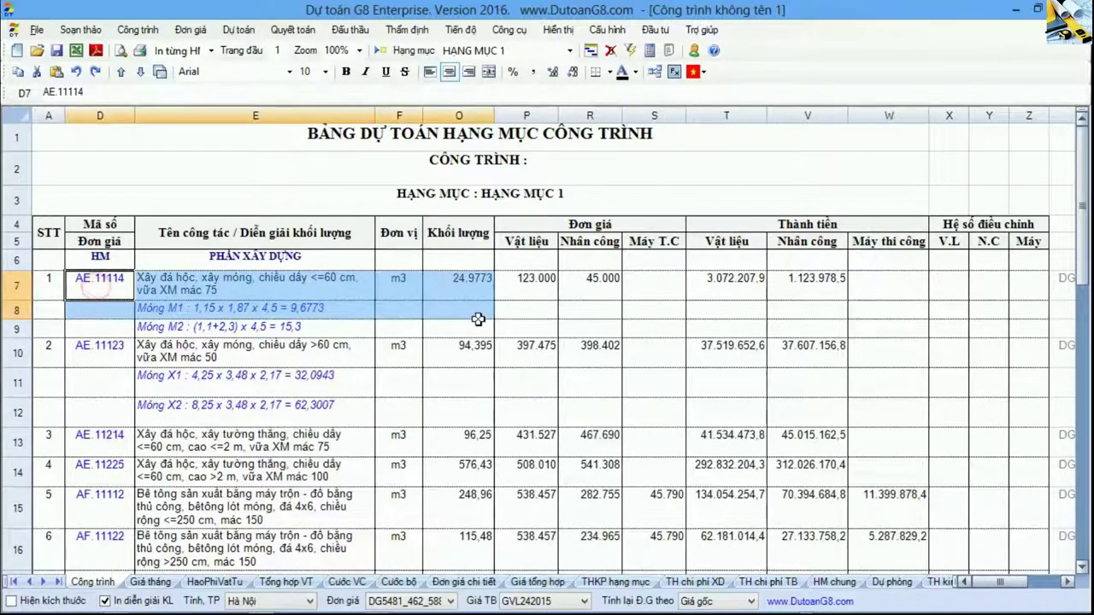
pyautogui.moveTo(529, 286); pyautogui.dragTo(623, 306)
pyautogui.click(623, 349)
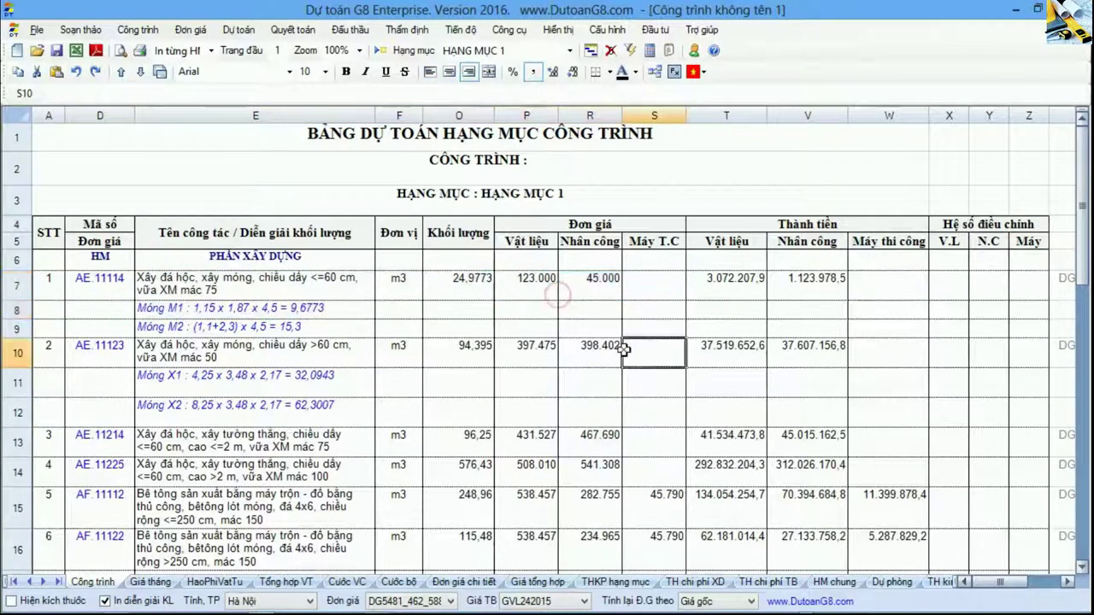
# Show the resource consumption breakdown of item AE.11114 and switch it to the materials (Vật liệu) list
pyautogui.click(240, 284)
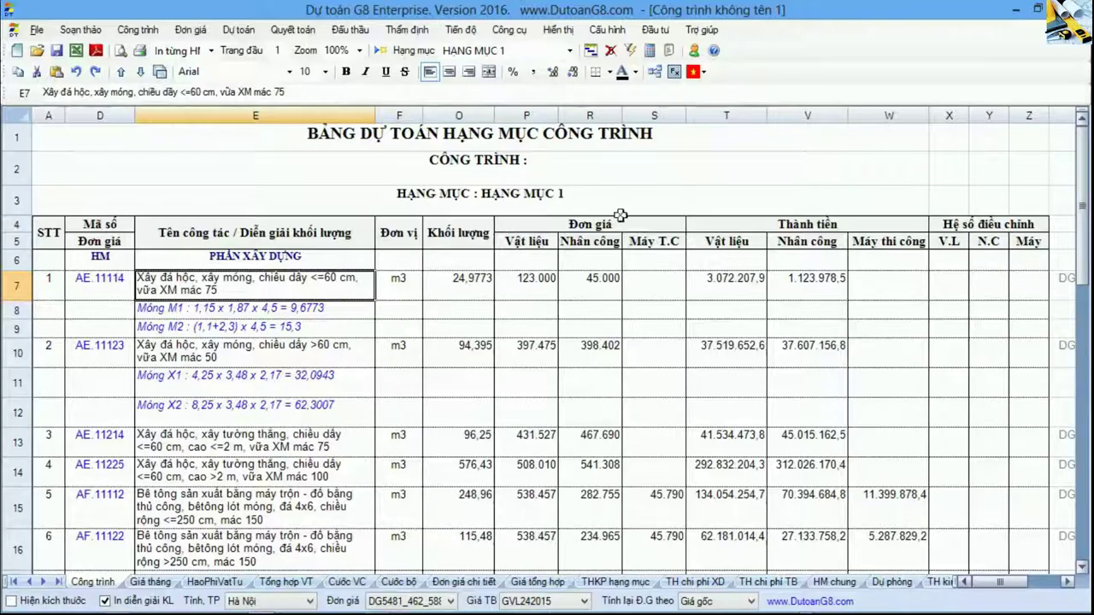
pyautogui.click(656, 75)
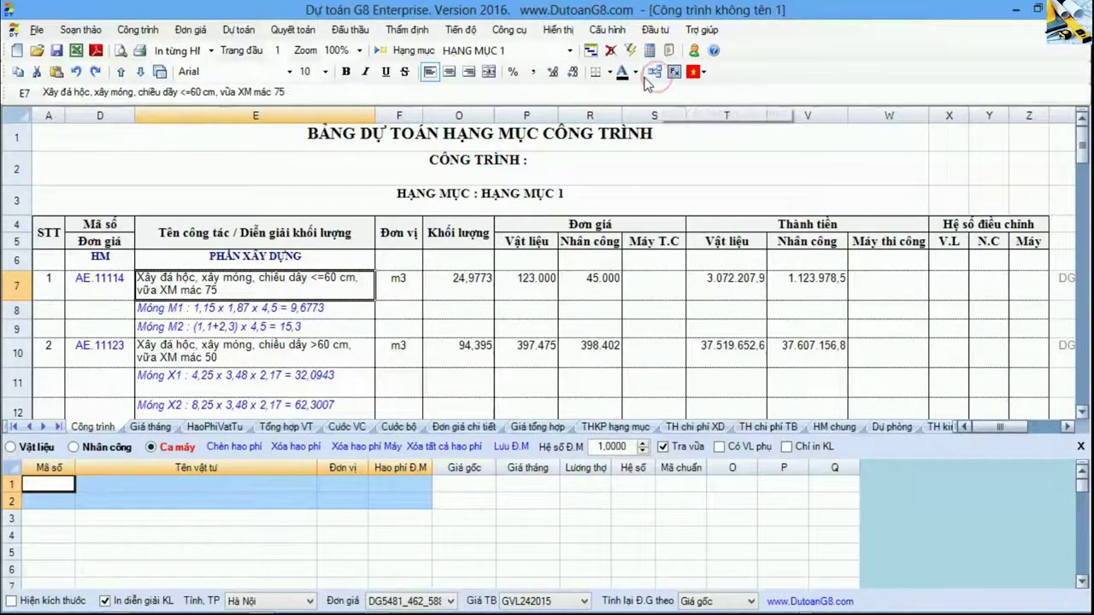
pyautogui.click(11, 447)
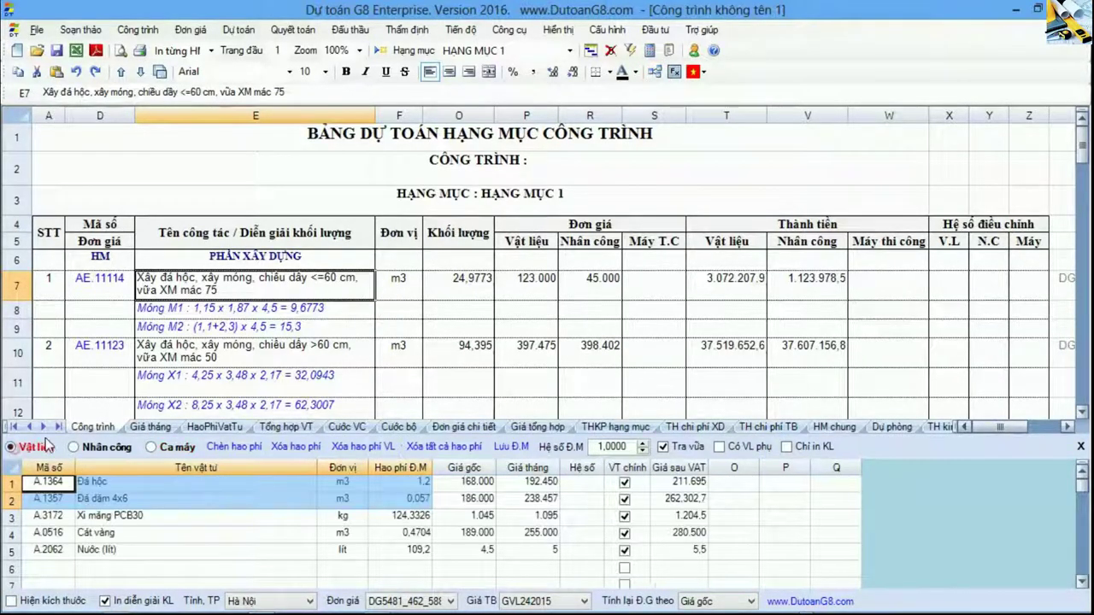
pyautogui.click(128, 498)
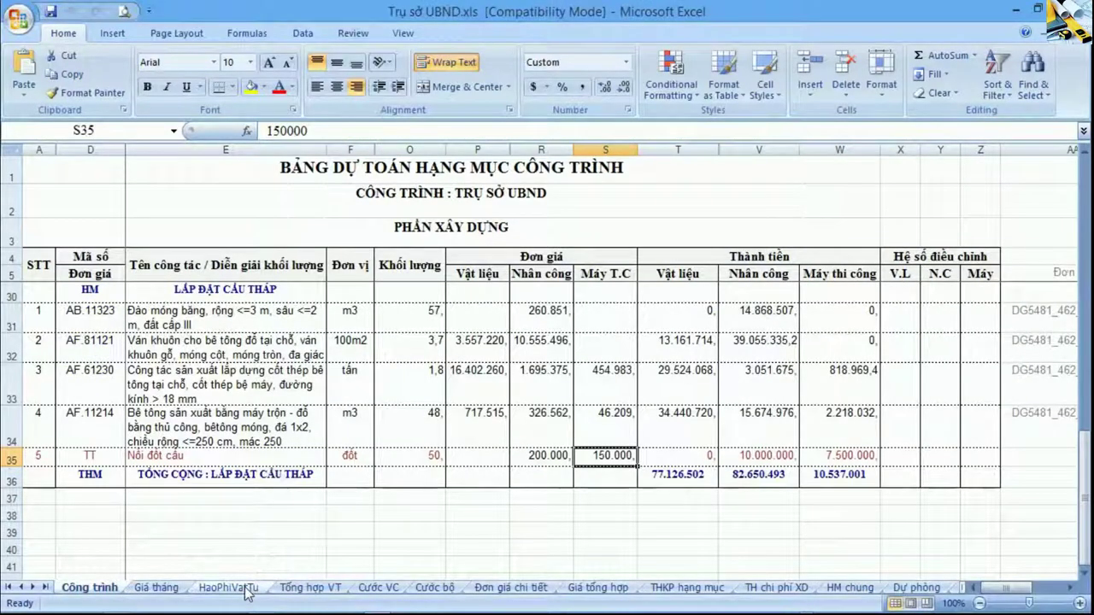
# In Excel's Trụ sở UBND.xls, open the HaoPhiVatTu sheet and examine the material codes, names and norms of AE.11114
pyautogui.click(226, 587)
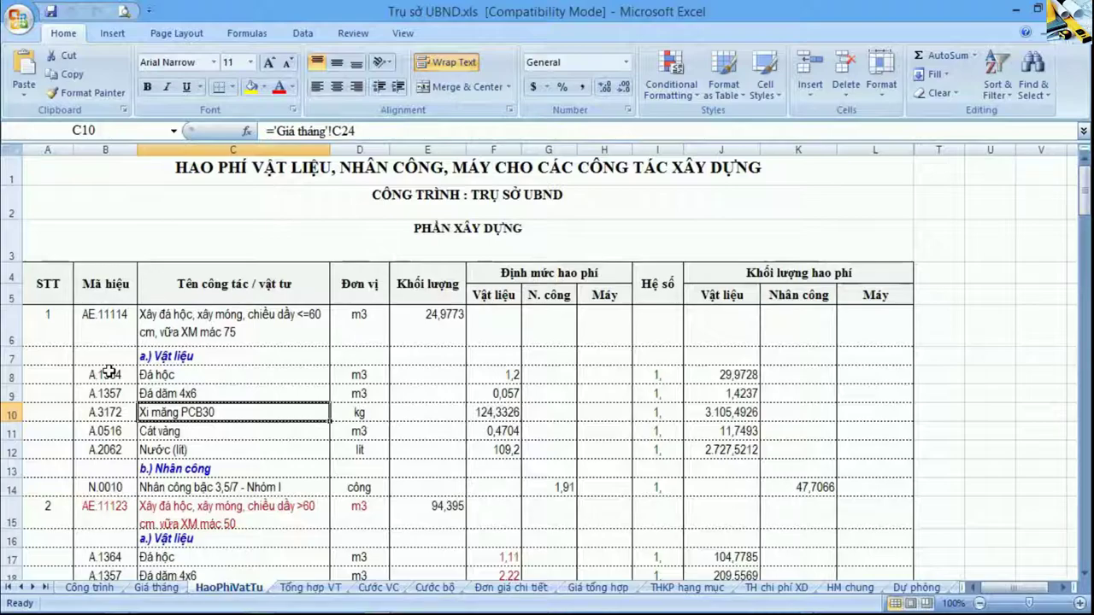
pyautogui.moveTo(110, 373); pyautogui.dragTo(150, 381)
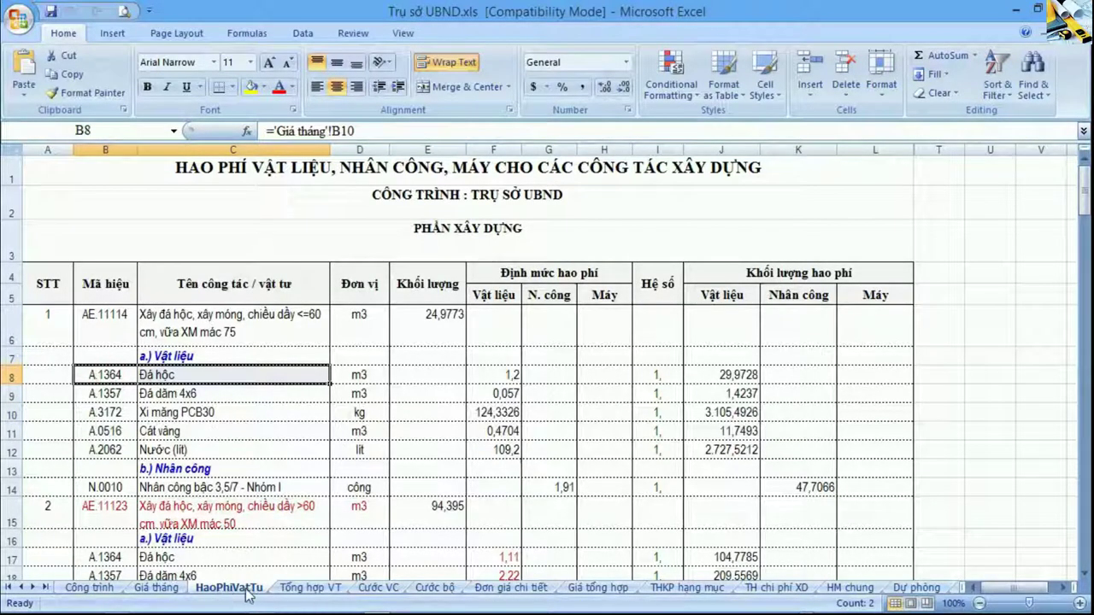
pyautogui.moveTo(167, 374); pyautogui.dragTo(187, 447)
pyautogui.moveTo(499, 376); pyautogui.dragTo(242, 447)
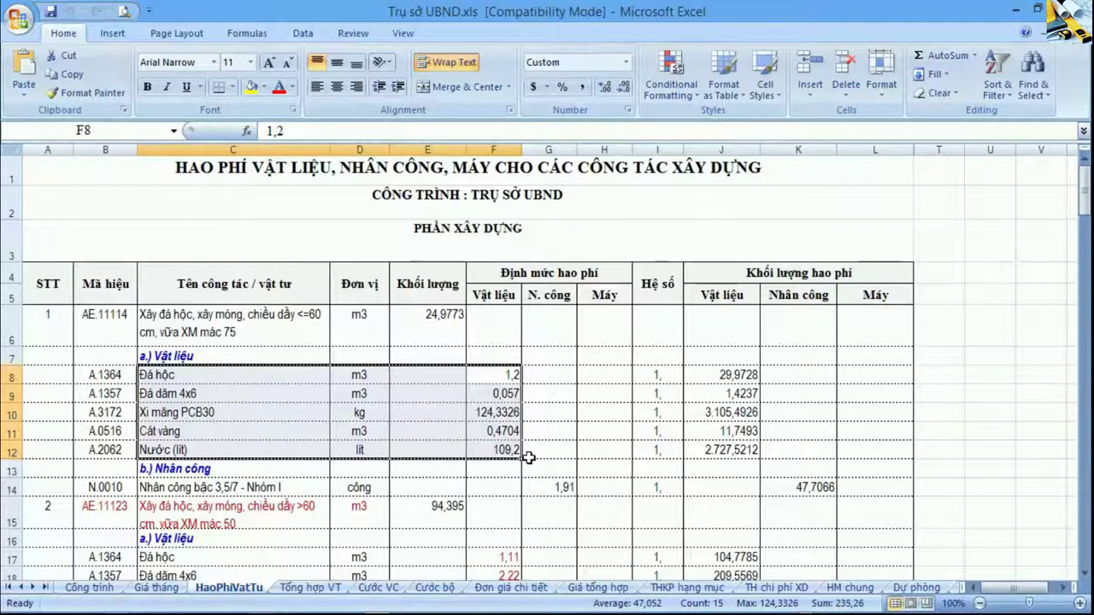
# Switch back to Dự toán G8 and check the units and consumption norms in the material breakdown of AE.11114
pyautogui.hotkey('alt', 'Tab')
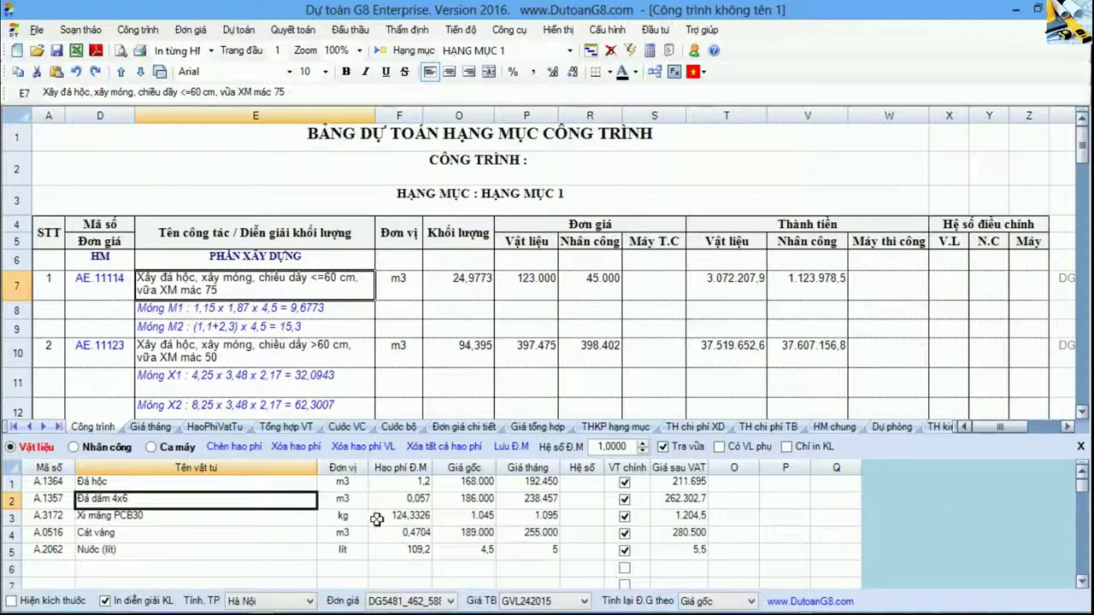
pyautogui.click(382, 517)
pyautogui.moveTo(346, 482); pyautogui.dragTo(407, 500)
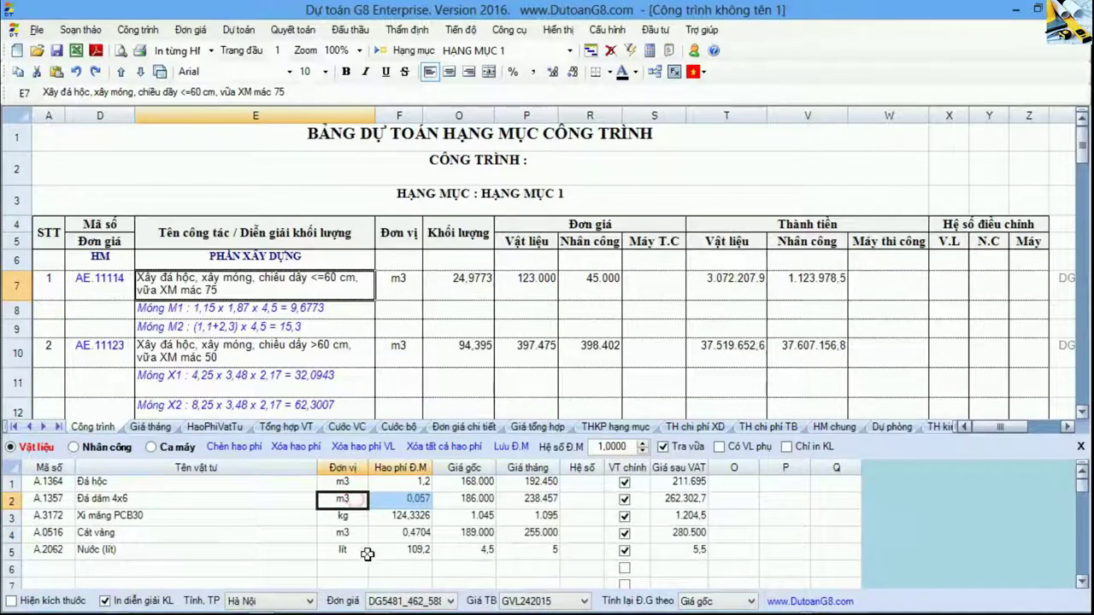
pyautogui.moveTo(359, 549); pyautogui.dragTo(410, 557)
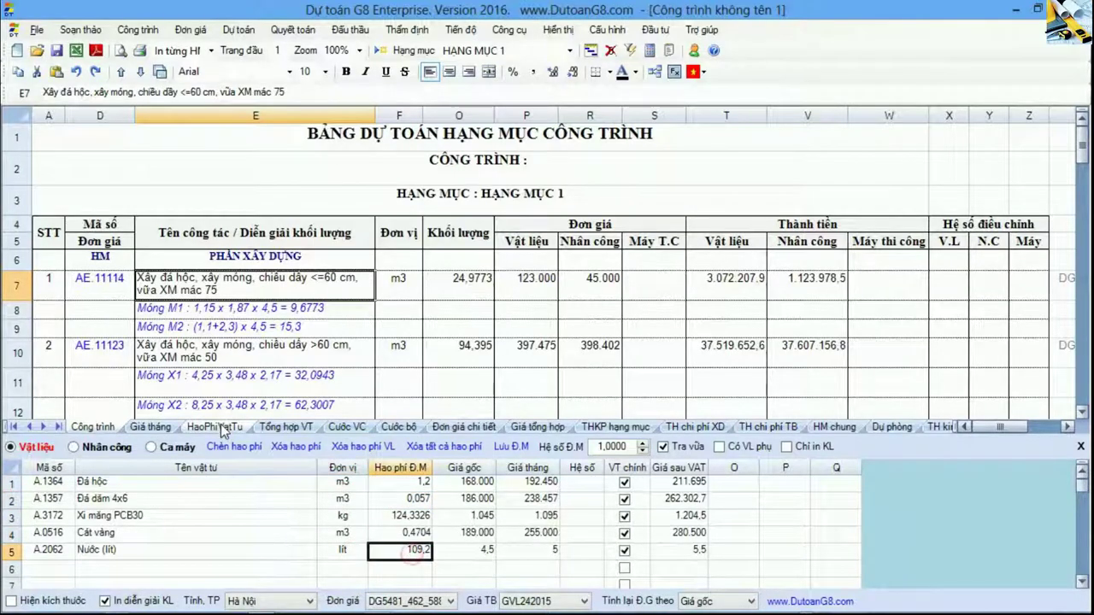
# Open the estimate's HaoPhiVatTu sheet and check each material norm of AE.11114, from Đá hộc to Nước
pyautogui.click(221, 426)
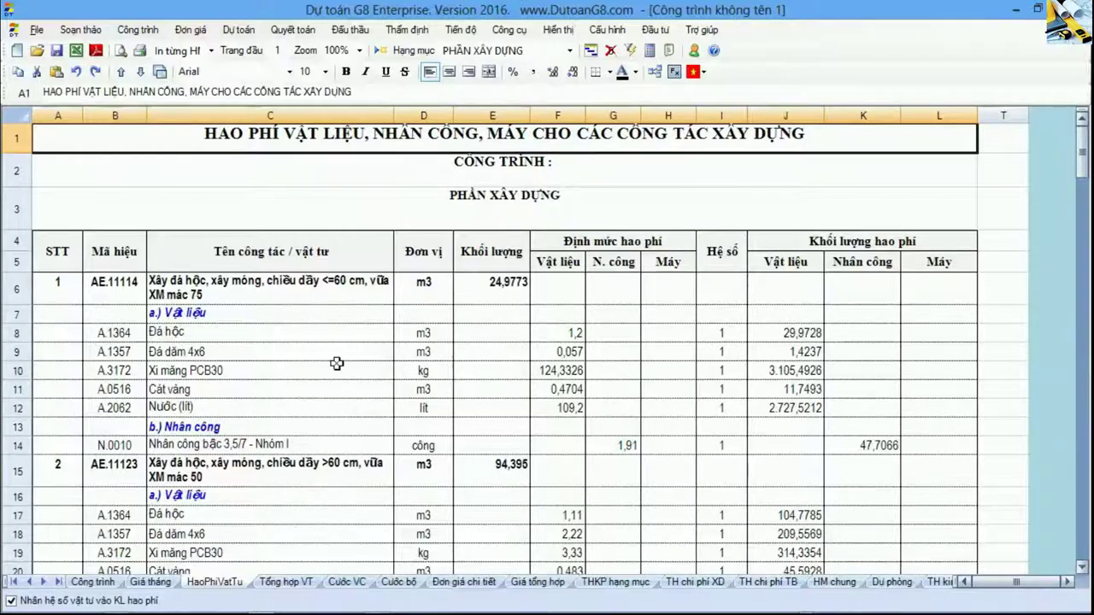
pyautogui.moveTo(186, 298); pyautogui.dragTo(542, 391)
pyautogui.click(543, 389)
pyautogui.moveTo(235, 329); pyautogui.dragTo(539, 339)
pyautogui.moveTo(336, 352); pyautogui.dragTo(562, 351)
pyautogui.moveTo(331, 421); pyautogui.dragTo(559, 408)
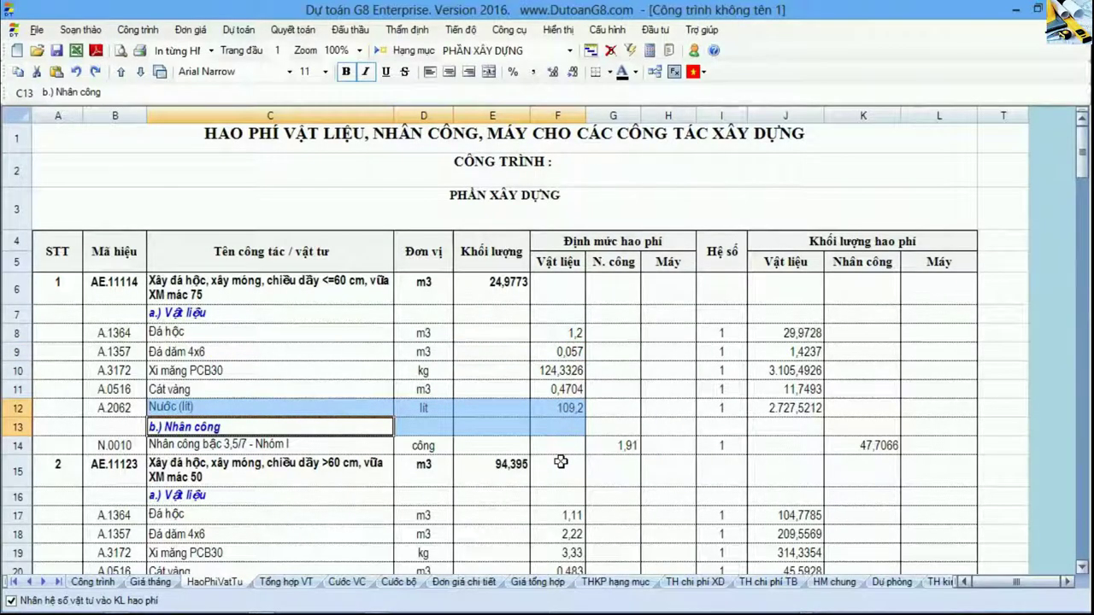
pyautogui.click(560, 461)
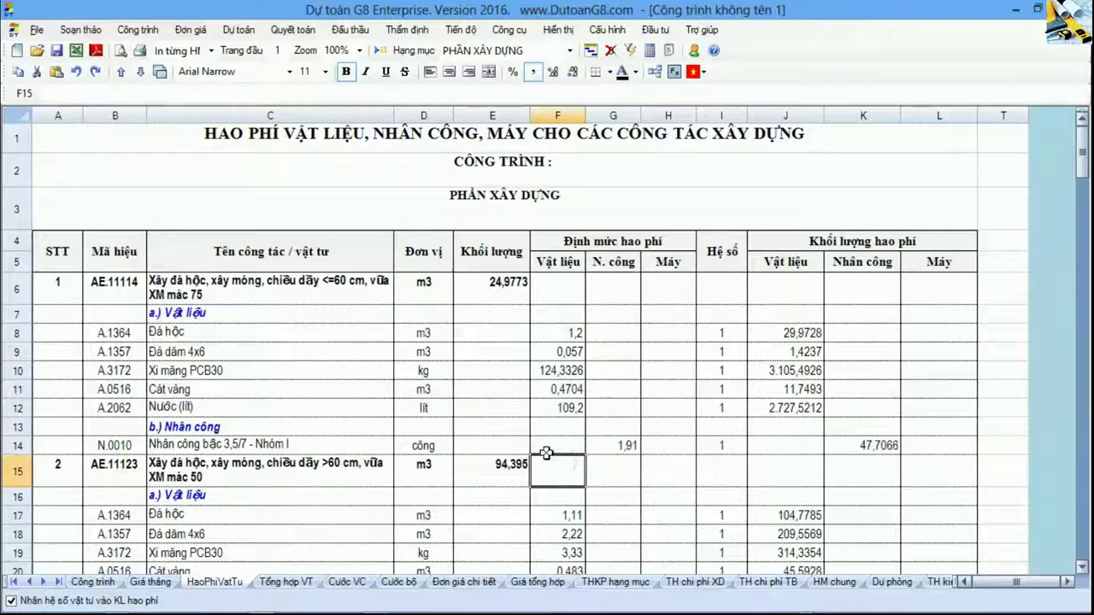
# Compare the Đá hộc, Đá dăm 4x6 and Xi măng PCB30 norms of AE.11123 with the same item in the Excel file
pyautogui.scroll(-1, 546, 453)
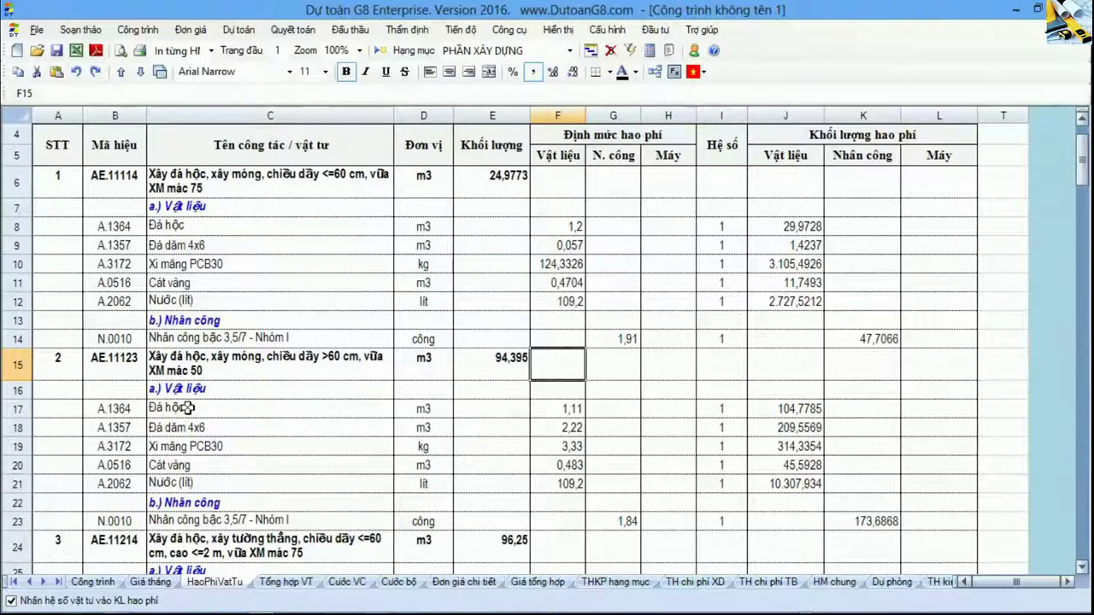
pyautogui.moveTo(184, 410); pyautogui.dragTo(534, 445)
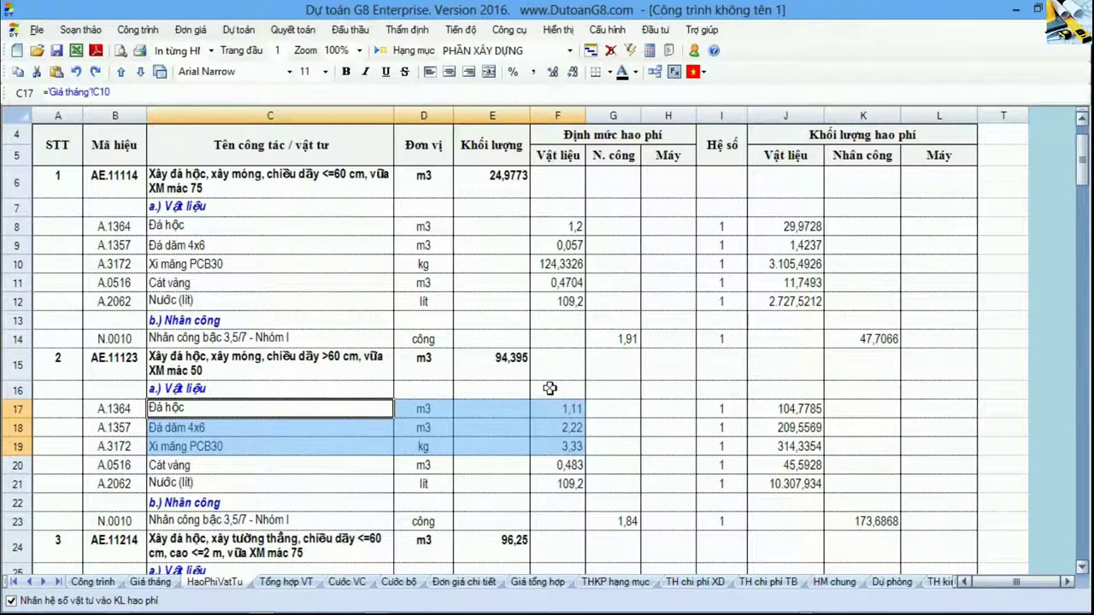
pyautogui.hotkey('alt', 'Tab')
pyautogui.scroll(-2, 530, 480)
pyautogui.moveTo(99, 325); pyautogui.dragTo(479, 313)
pyautogui.moveTo(445, 371); pyautogui.dragTo(555, 446)
pyautogui.hotkey('alt', 'Tab')
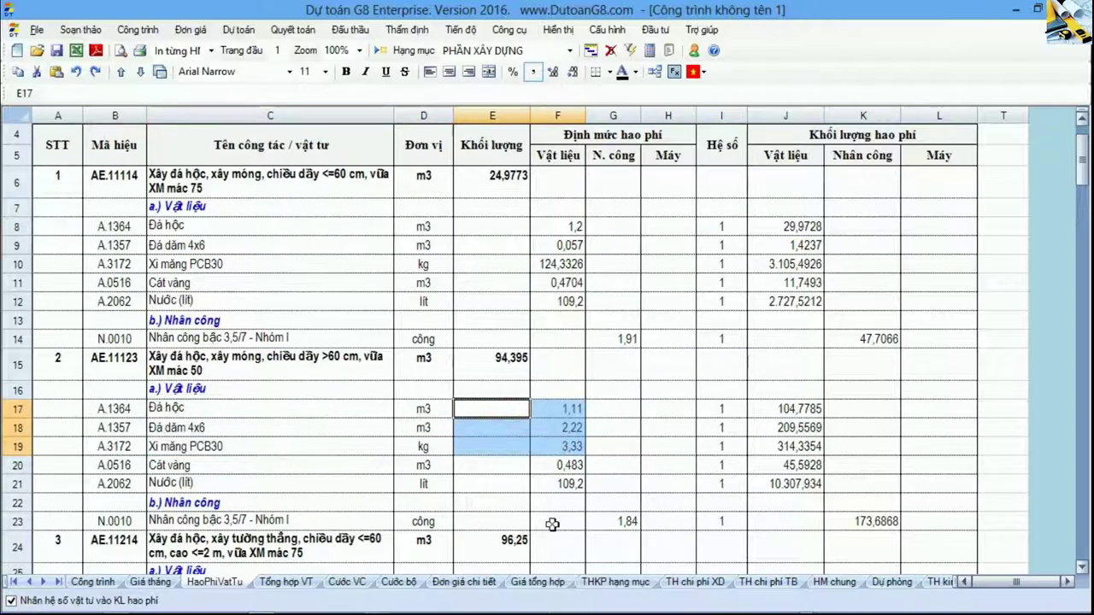
pyautogui.click(117, 376)
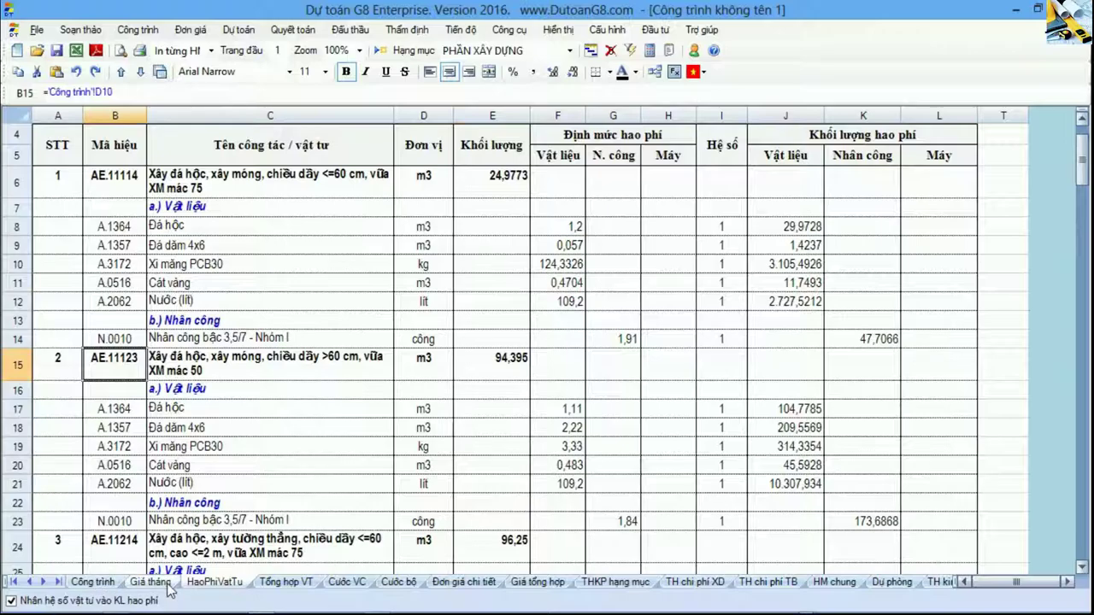
# Return to the Công trình sheet and review the quantities and the material, labour and machine unit prices of its work items
pyautogui.click(92, 581)
pyautogui.moveTo(315, 289); pyautogui.dragTo(640, 400)
pyautogui.scroll(-2, 639, 381)
pyautogui.moveTo(547, 344); pyautogui.dragTo(654, 397)
pyautogui.click(639, 343)
pyautogui.scroll(2, 636, 342)
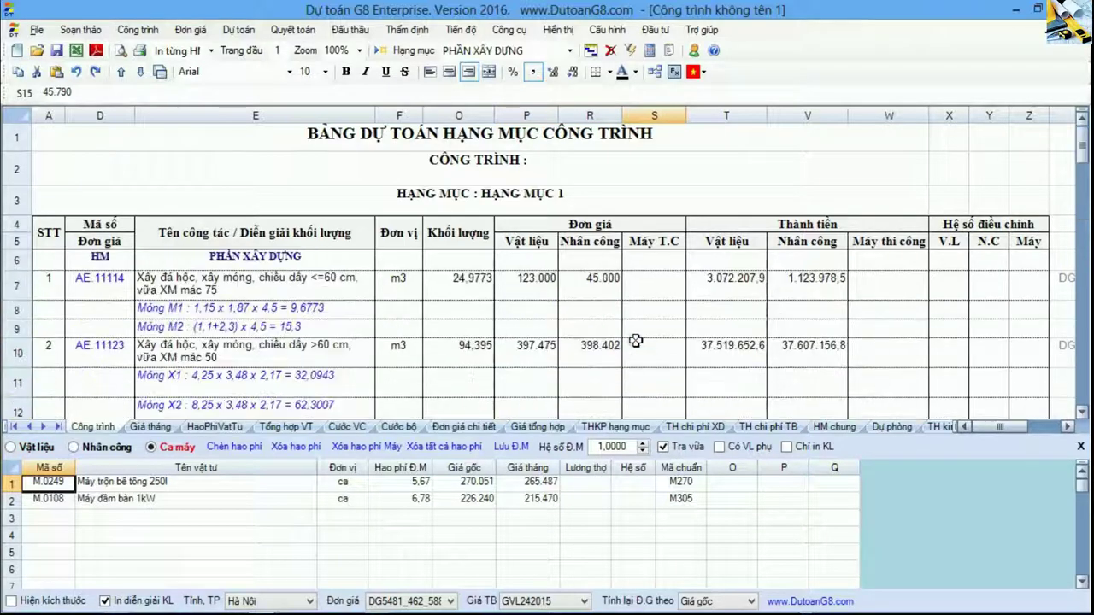
# Review the quantity explanation lines Móng M1, M2, X1 and X2 under the first two work items
pyautogui.moveTo(227, 310); pyautogui.dragTo(231, 327)
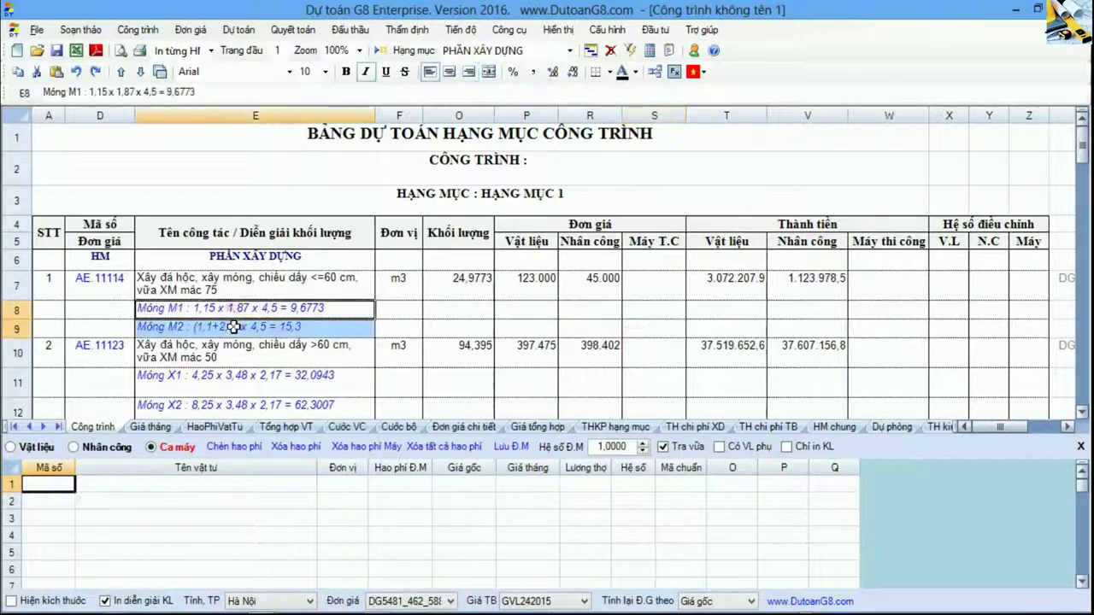
pyautogui.moveTo(237, 376); pyautogui.dragTo(239, 405)
pyautogui.click(248, 385)
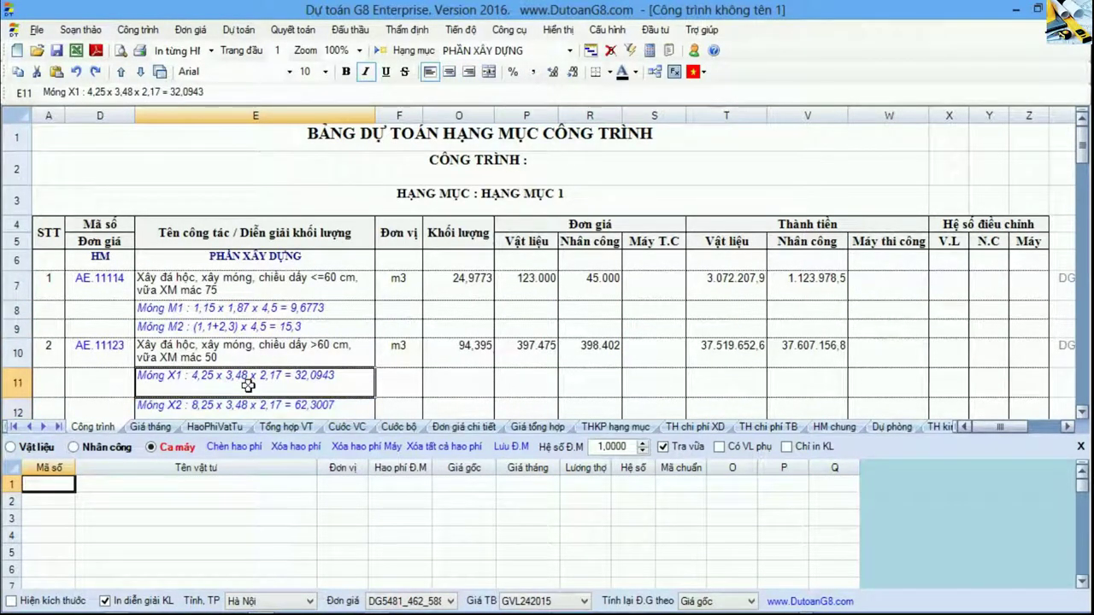
# Revisit the HaoPhiVatTu sheet, open the Giá tháng sheet, and examine the Cát vàng row from its code to its monthly price
pyautogui.click(215, 426)
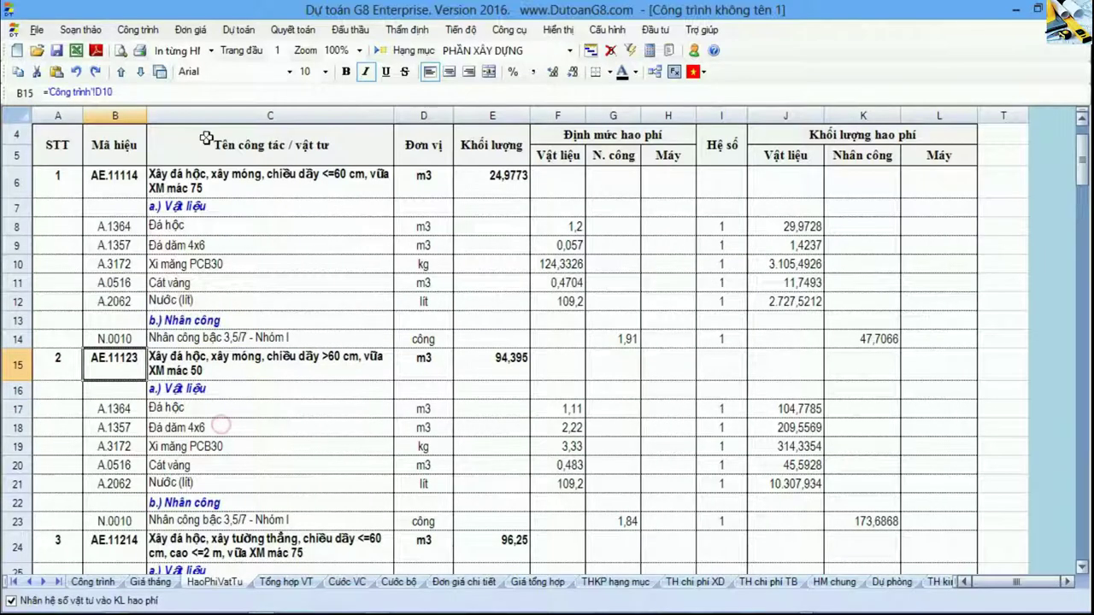
pyautogui.click(150, 582)
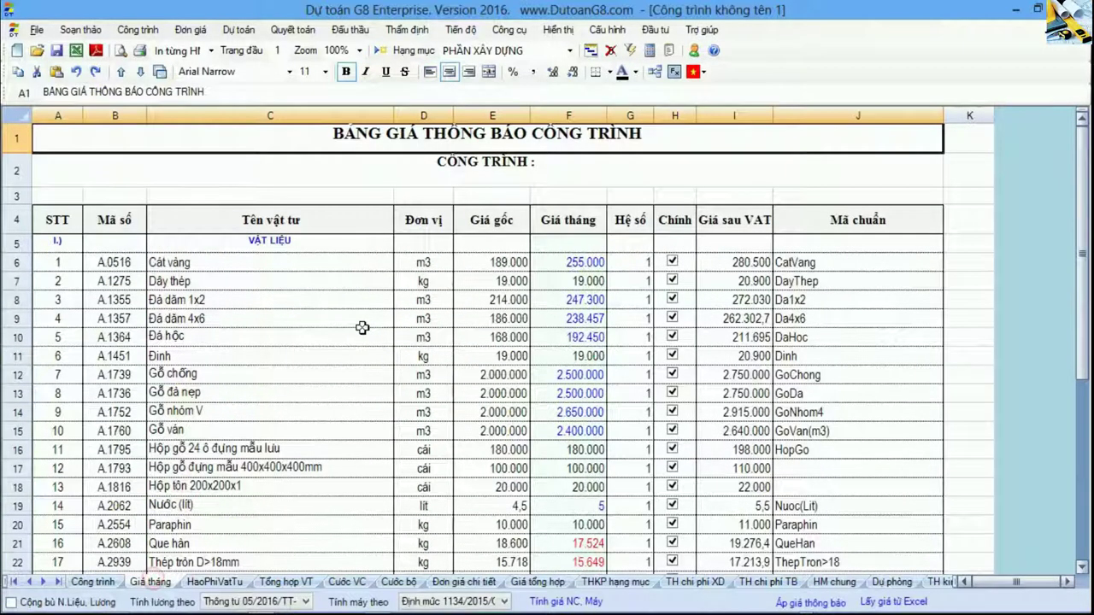
pyautogui.click(362, 323)
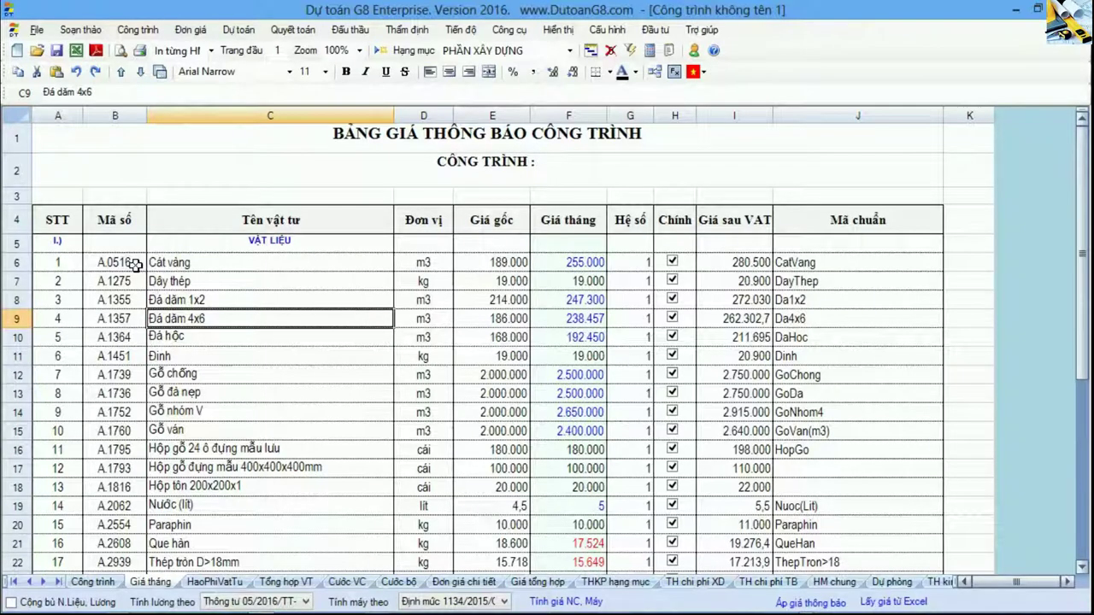
pyautogui.moveTo(126, 265); pyautogui.dragTo(552, 261)
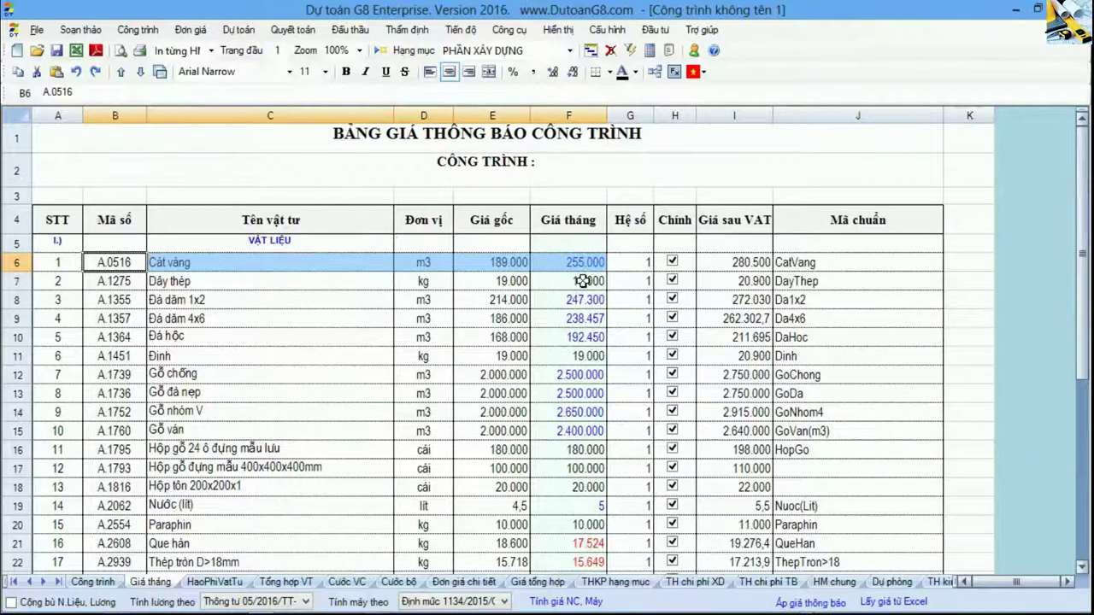
# Switch to Excel, open the Giá tháng sheet of Trụ sở UBND.xls, and compare the Cát vàng prices with Dự toán G8
pyautogui.hotkey('alt', 'Tab')
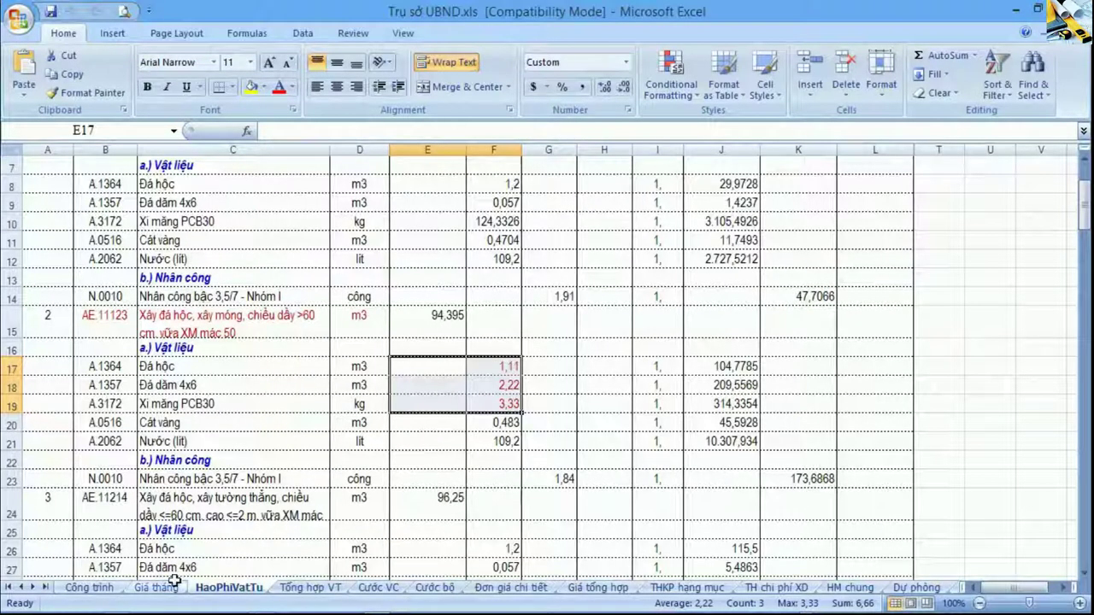
pyautogui.click(158, 587)
pyautogui.moveTo(424, 294); pyautogui.dragTo(483, 294)
pyautogui.moveTo(581, 280); pyautogui.dragTo(579, 294)
pyautogui.hotkey('alt', 'Tab')
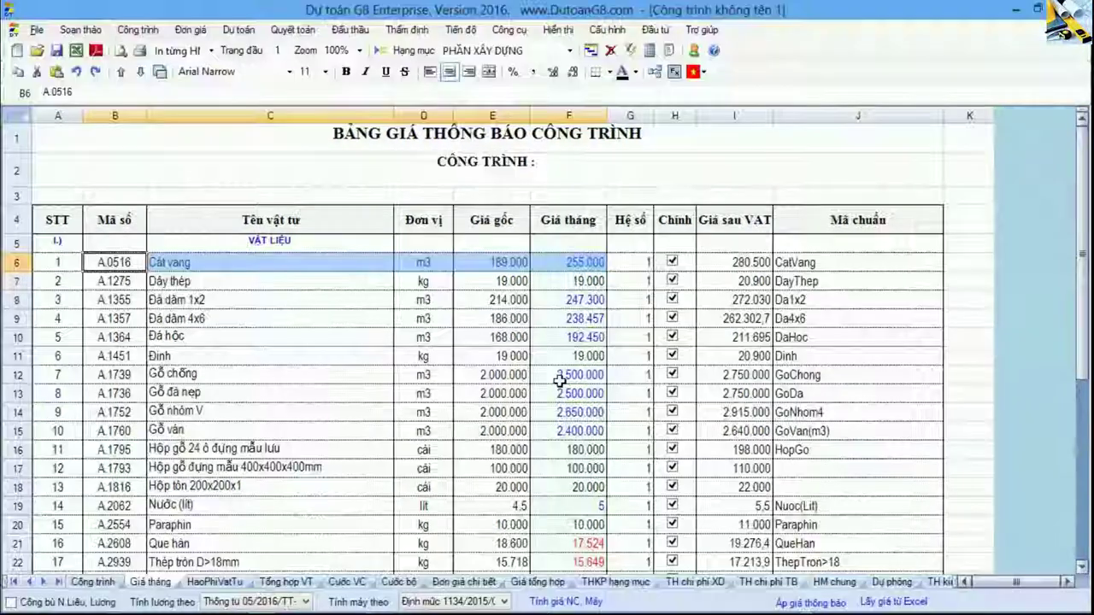
# Compare the base and monthly prices of Xi măng PC30 and Xi măng PCB30 between Dự toán G8 and the Excel file
pyautogui.scroll(-2, 572, 379)
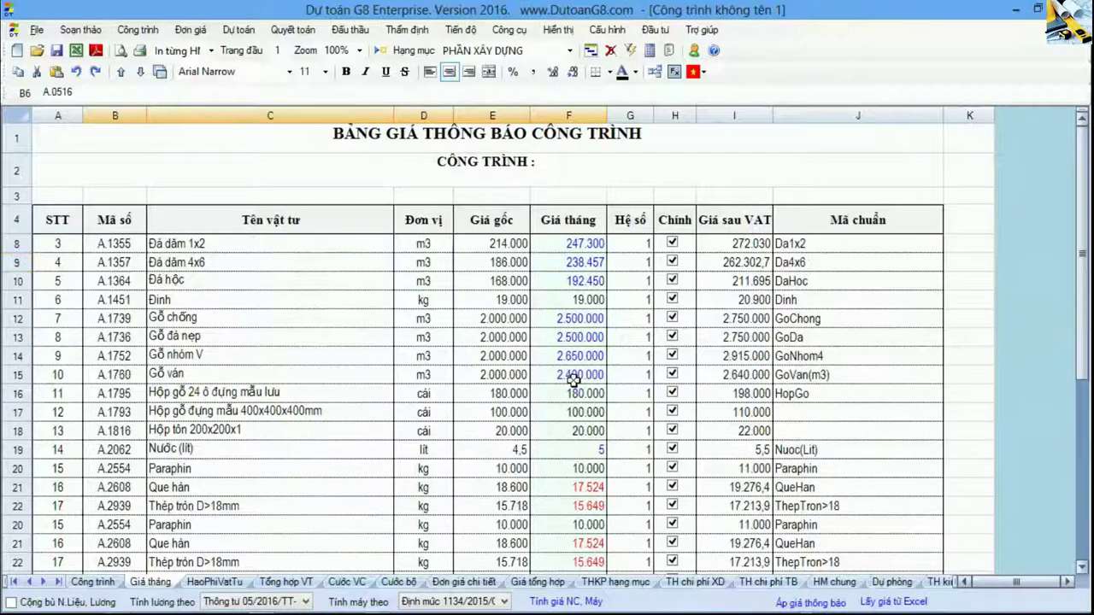
pyautogui.moveTo(267, 468); pyautogui.dragTo(563, 470)
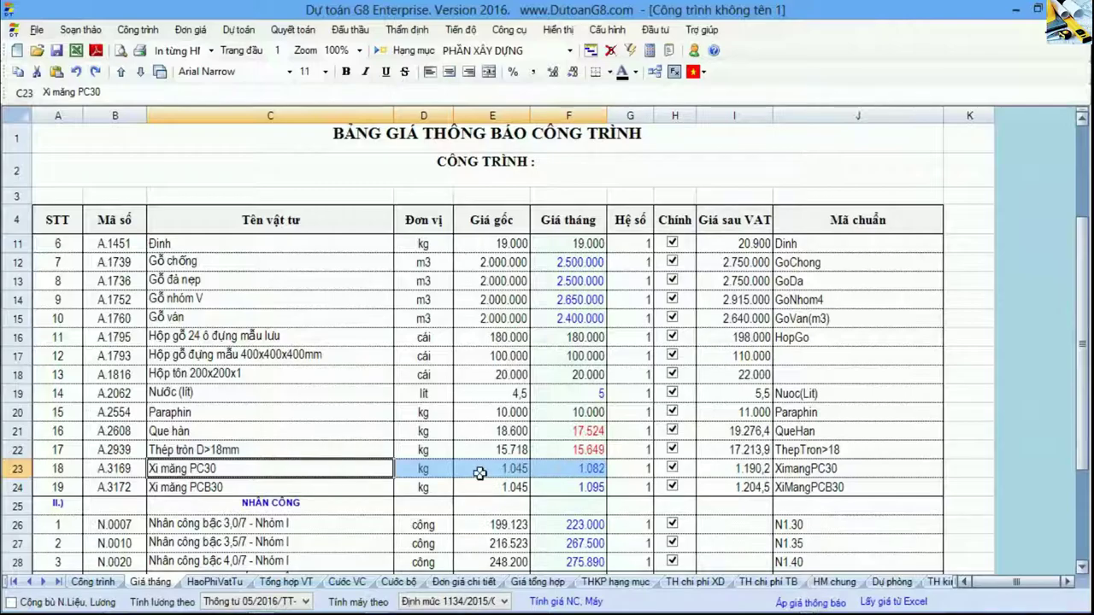
pyautogui.hotkey('alt', 'Tab')
pyautogui.moveTo(314, 447); pyautogui.dragTo(555, 448)
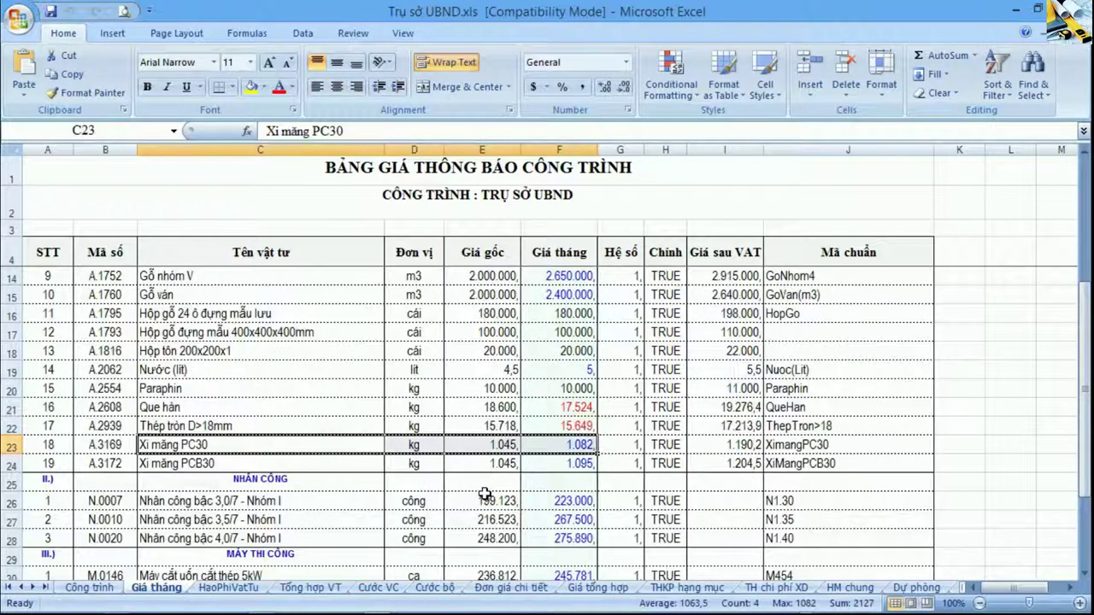
pyautogui.moveTo(368, 464); pyautogui.dragTo(544, 466)
pyautogui.hotkey('alt', 'Tab')
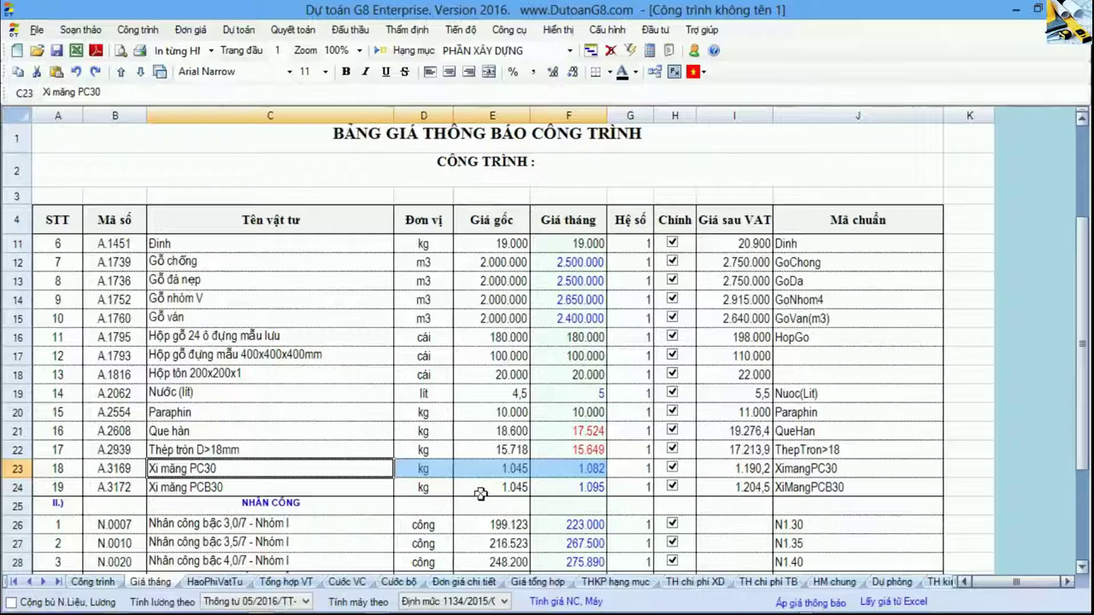
pyautogui.moveTo(440, 487); pyautogui.dragTo(550, 486)
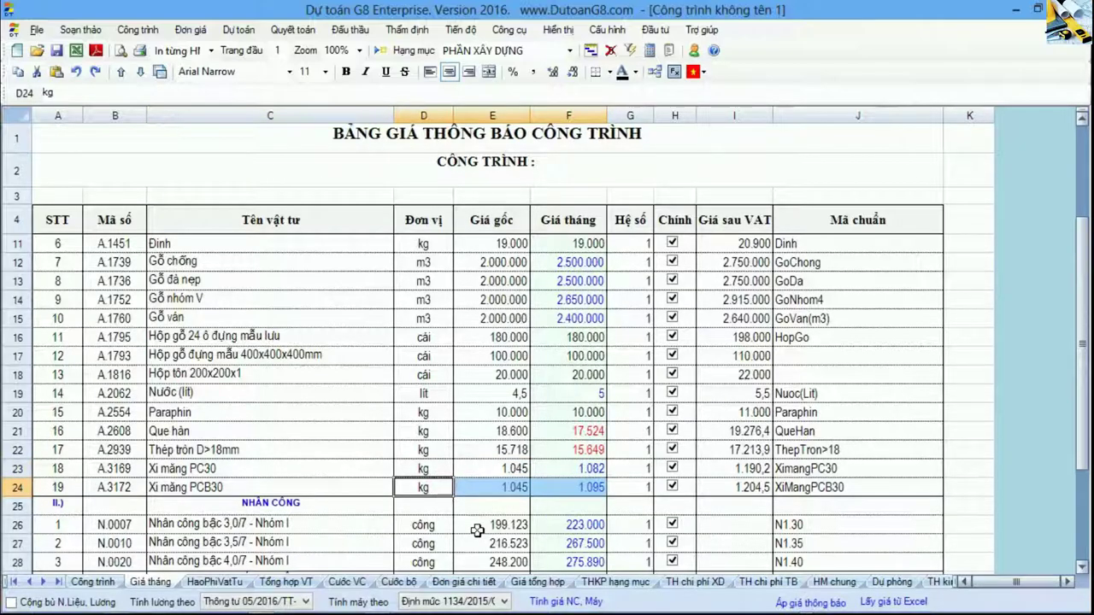
# Compare the Nhân công bậc 3,5/7 - Nhóm I labour prices in Dự toán G8 with the same row in Excel
pyautogui.scroll(-3, 474, 525)
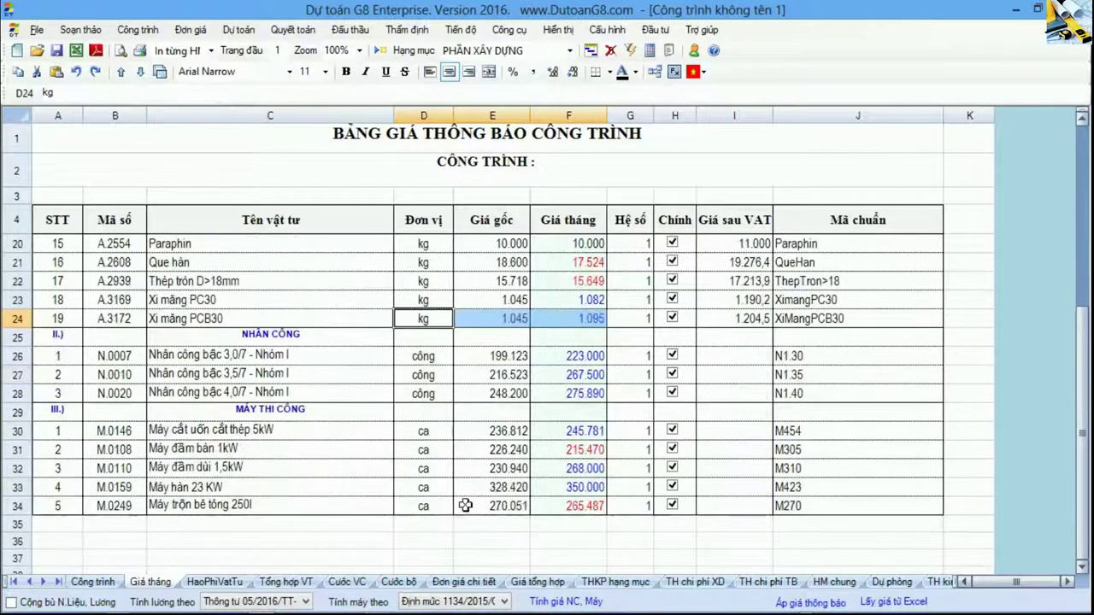
pyautogui.moveTo(265, 379); pyautogui.dragTo(560, 376)
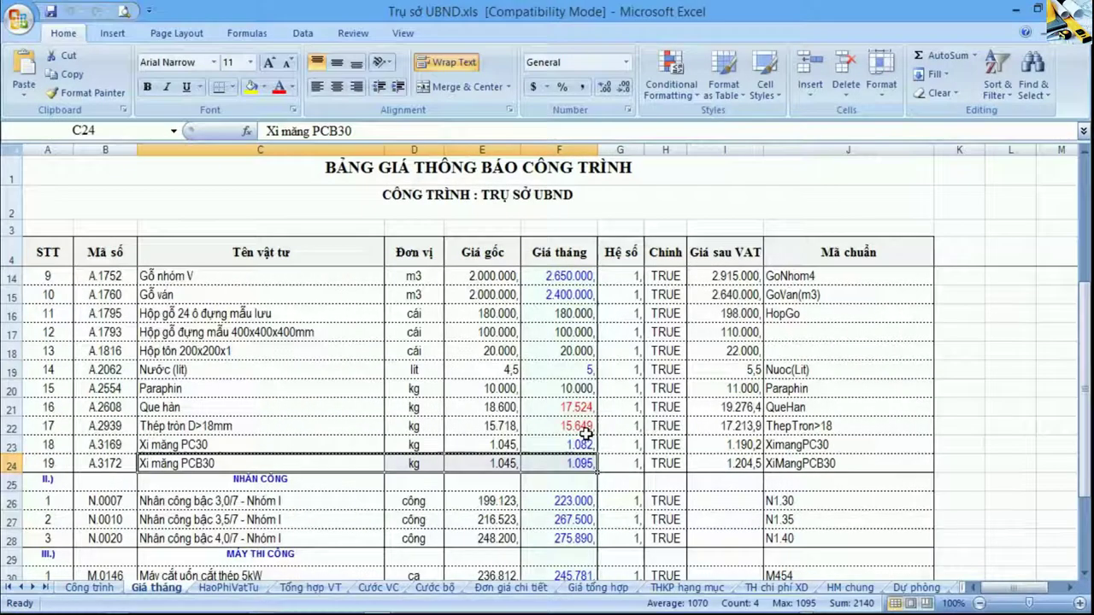
pyautogui.scroll(-3, 576, 430)
pyautogui.moveTo(232, 464); pyautogui.dragTo(551, 463)
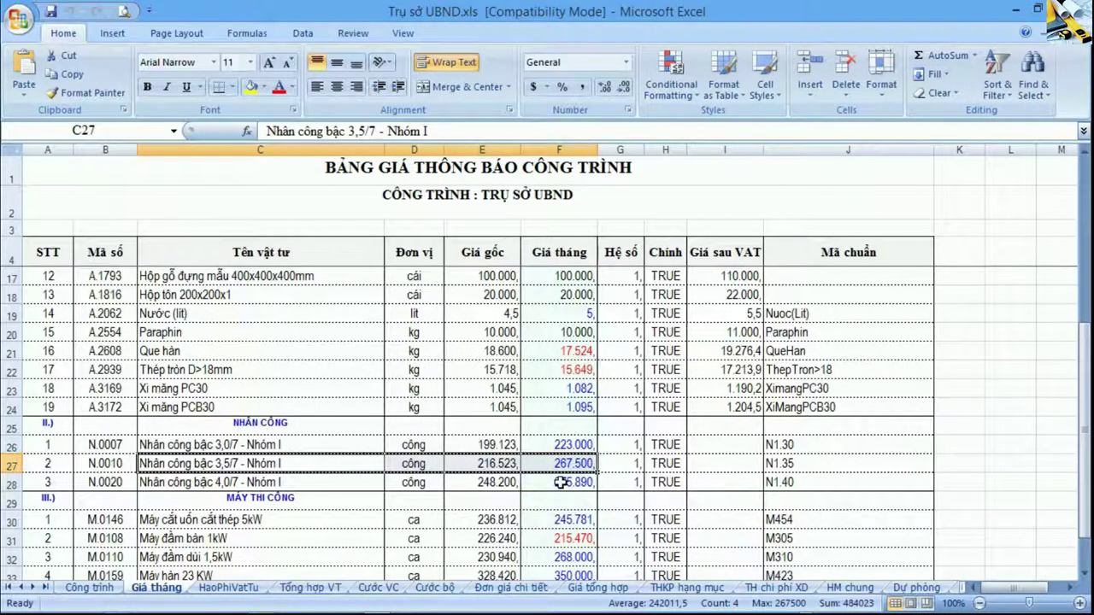
# Compare the Máy thi công prices, including Máy hàn 23 KW, in the Excel file with those in Dự toán G8
pyautogui.scroll(-2, 590, 484)
pyautogui.moveTo(238, 468); pyautogui.dragTo(551, 466)
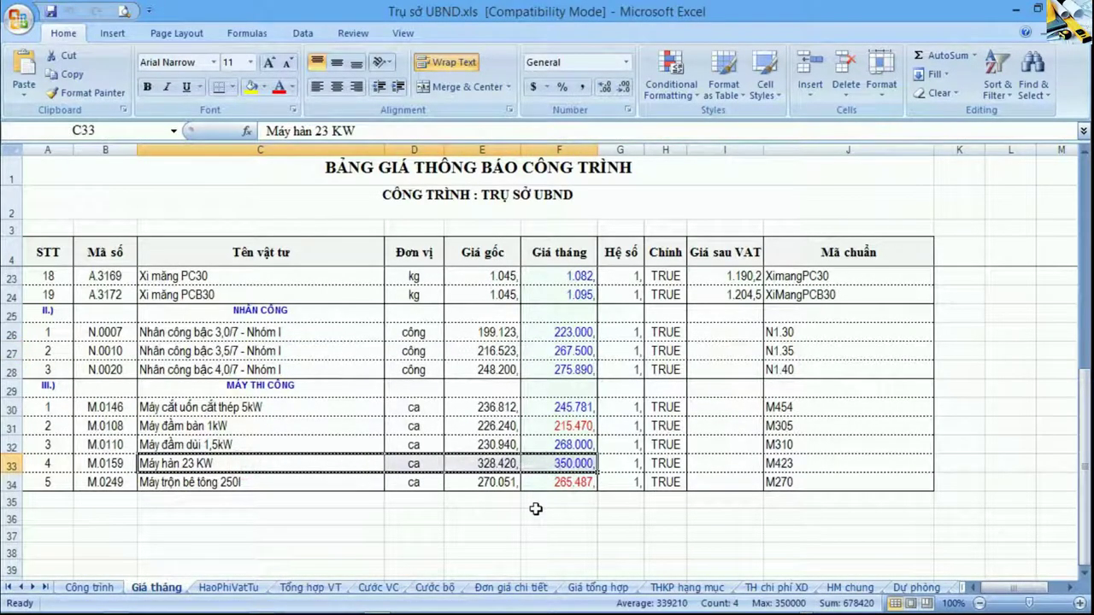
pyautogui.hotkey('alt', 'Tab')
pyautogui.moveTo(254, 433); pyautogui.dragTo(552, 421)
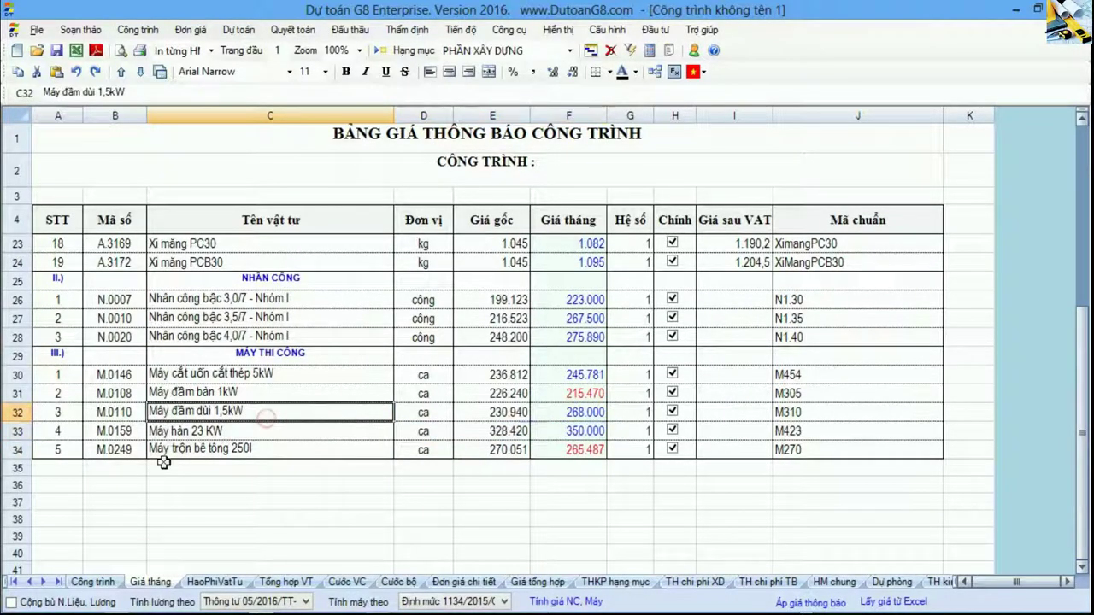
# Return to the Công trình sheet, hide the consumption detail pane, and review the codes, quantities and unit prices of the first work items
pyautogui.click(92, 581)
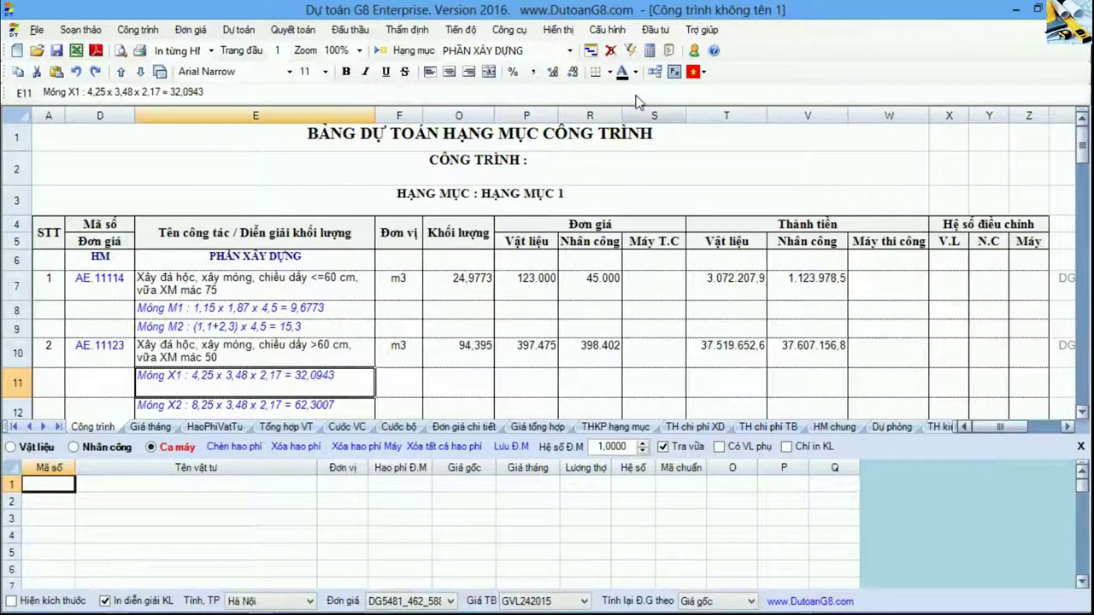
pyautogui.click(656, 72)
pyautogui.moveTo(100, 256); pyautogui.dragTo(641, 523)
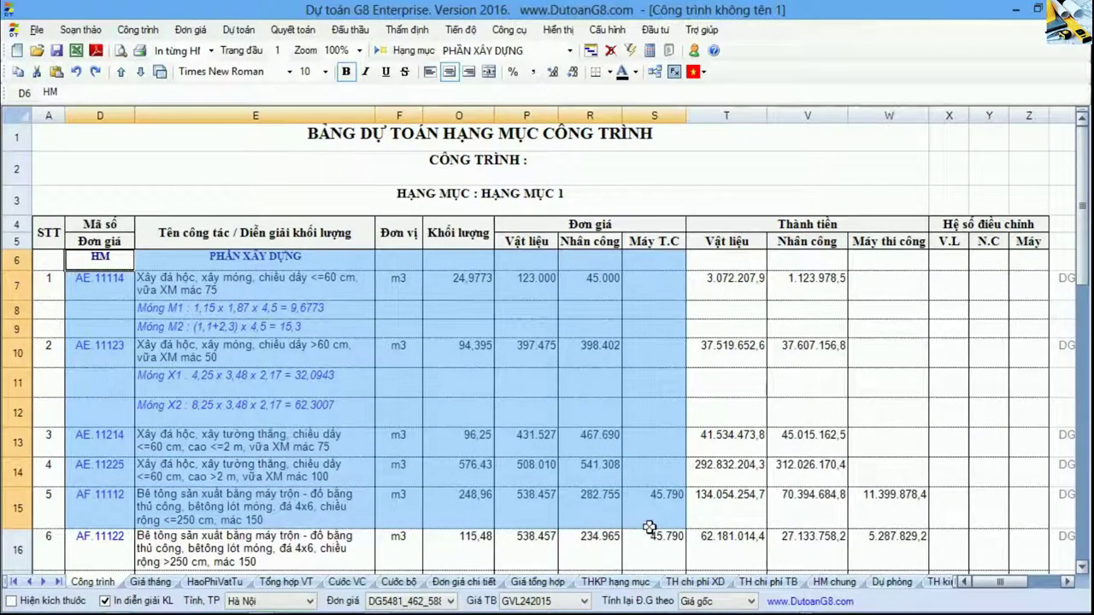
pyautogui.click(650, 523)
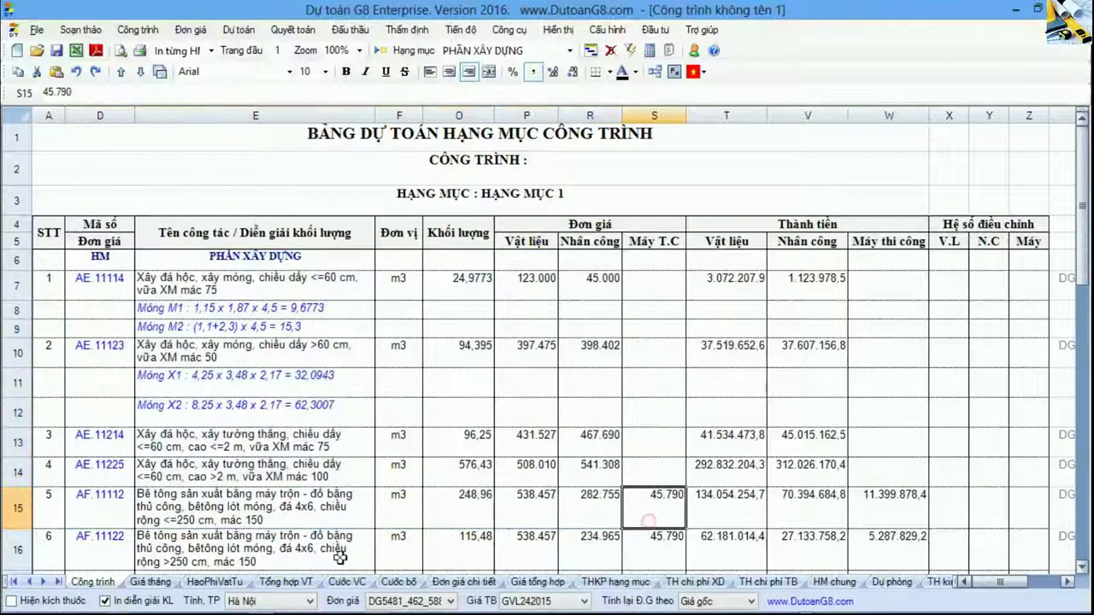
# Review the Giá gốc and Giá tháng columns of the Giá tháng sheet from the materials through to the machines
pyautogui.click(151, 581)
pyautogui.scroll(5, 550, 353)
pyautogui.scroll(3, 551, 353)
pyautogui.moveTo(503, 245); pyautogui.dragTo(502, 534)
pyautogui.moveTo(589, 252); pyautogui.dragTo(589, 543)
pyautogui.scroll(-3, 564, 484)
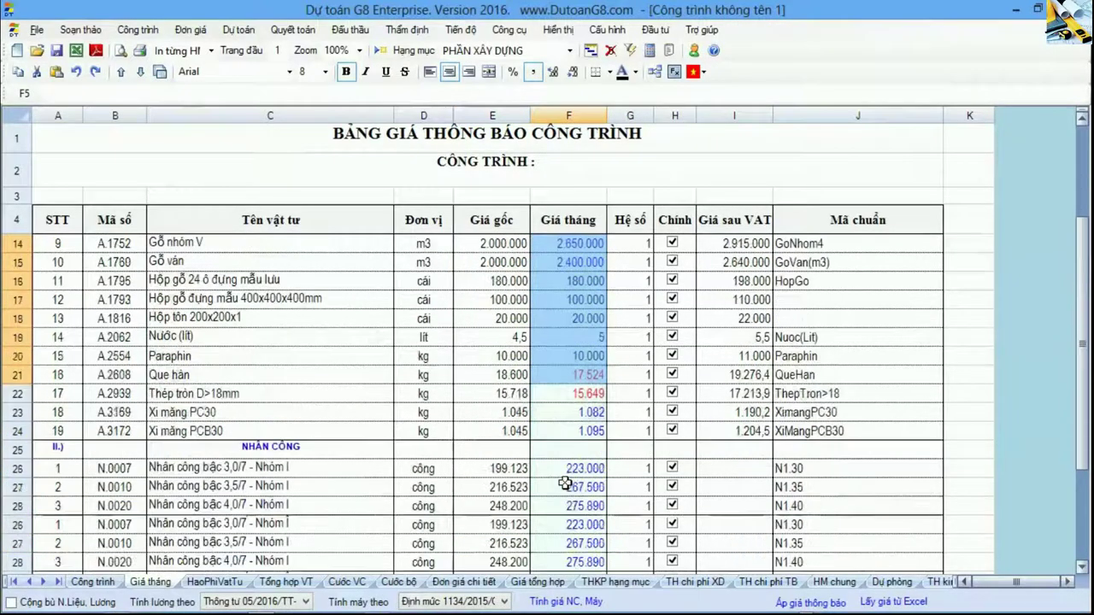
pyautogui.scroll(-2, 564, 484)
pyautogui.moveTo(596, 350); pyautogui.dragTo(578, 492)
pyautogui.click(578, 489)
# Open the HaoPhiVatTu sheet in Dự toán G8 and review the consumption norms of the first work items
pyautogui.click(239, 582)
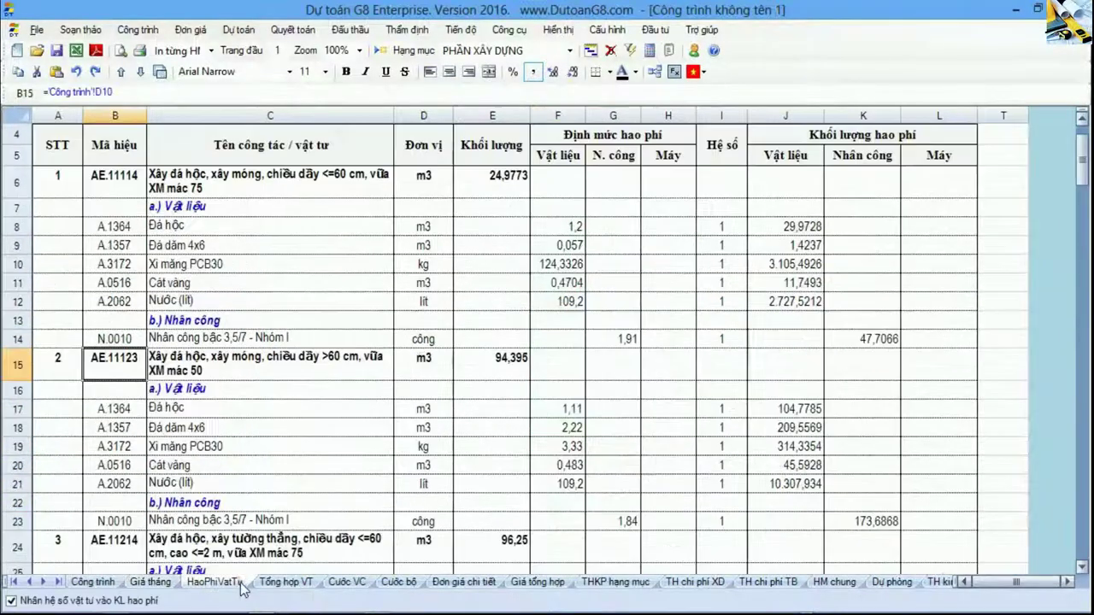
pyautogui.moveTo(114, 289); pyautogui.dragTo(690, 492)
pyautogui.press('Left')
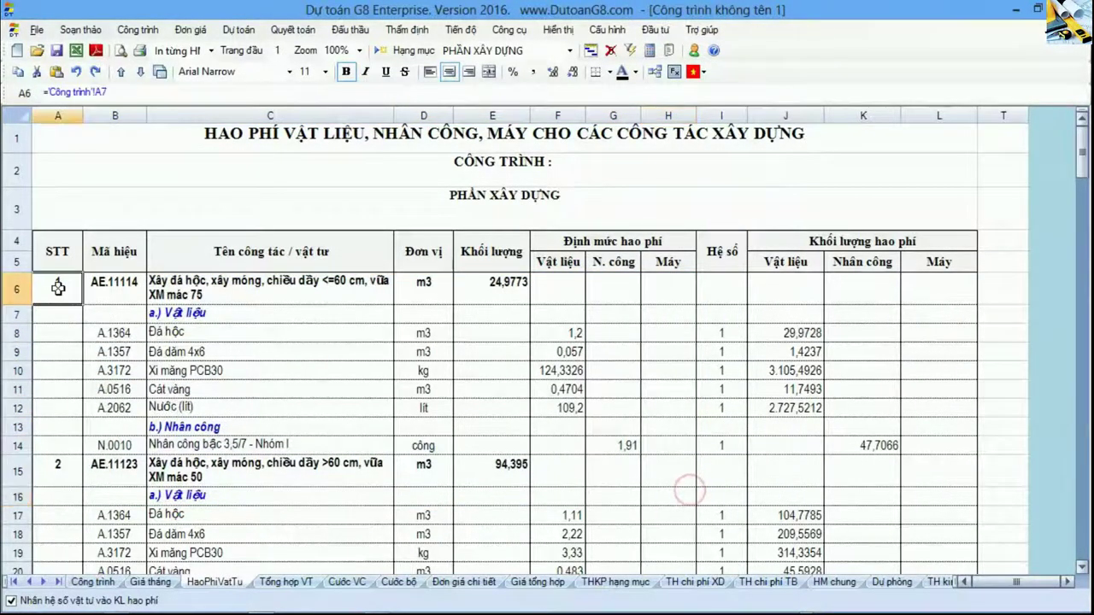
# Switch to Excel, look over its HaoPhiVatTu sheet, and examine the unit prices of AE.11114 on the Công trình sheet
pyautogui.hotkey('alt', 'Tab')
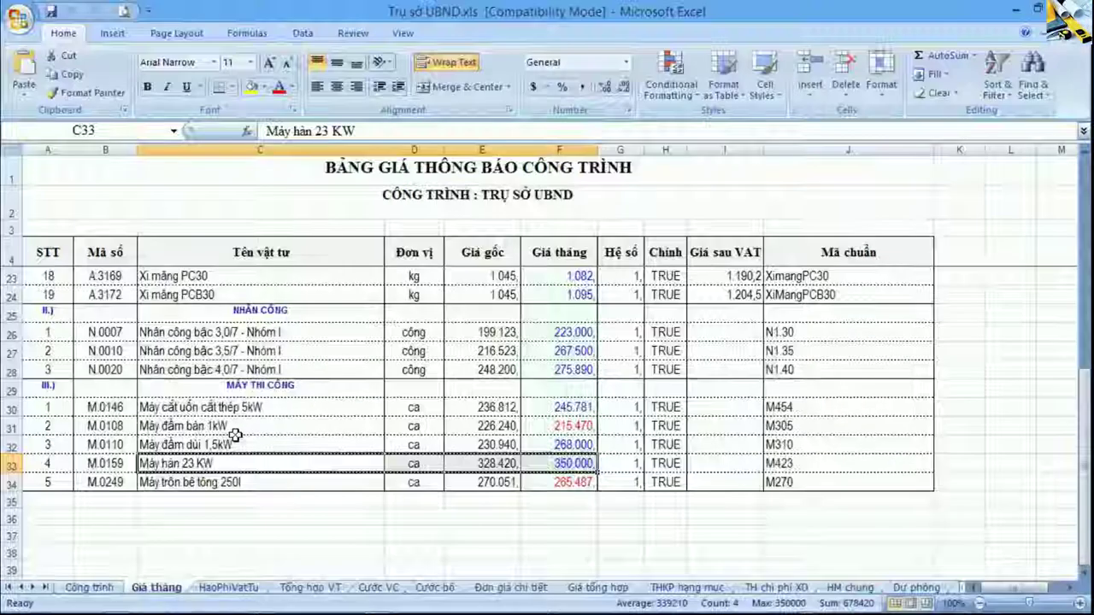
pyautogui.click(228, 587)
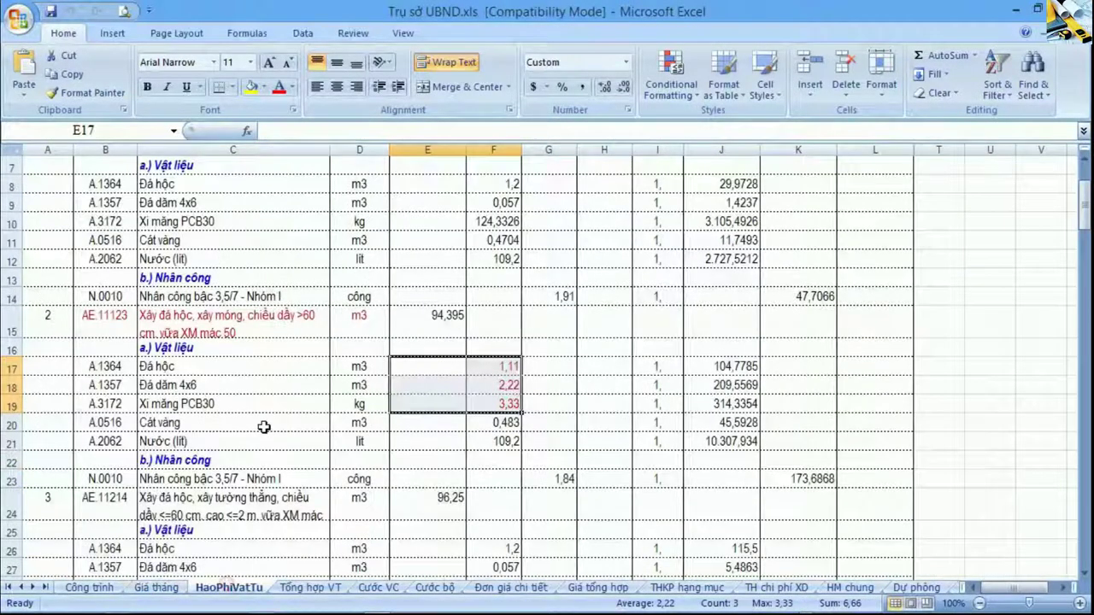
pyautogui.scroll(2, 261, 425)
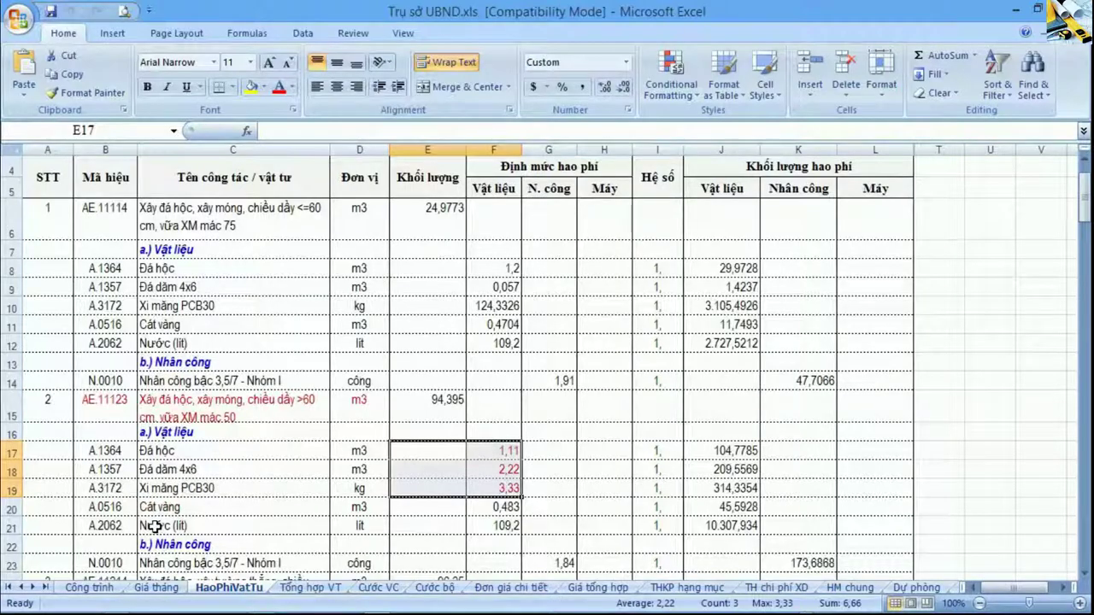
pyautogui.click(88, 587)
pyautogui.scroll(8, 375, 401)
pyautogui.moveTo(466, 314); pyautogui.dragTo(574, 317)
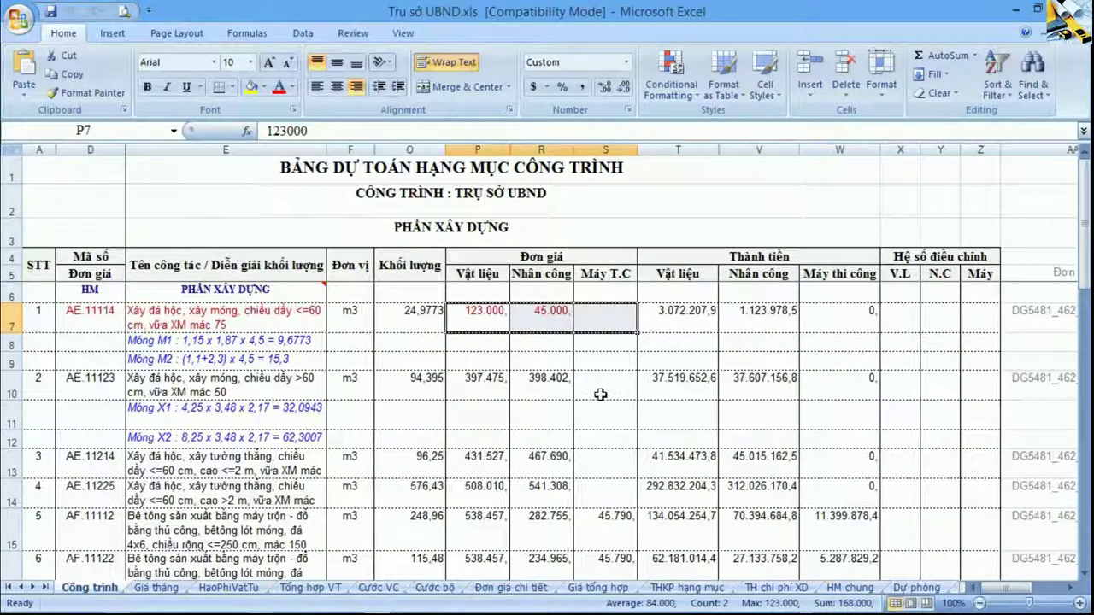
# Examine item AE.11123 and its red Đá hộc, Đá dăm 4x6 and Xi măng PCB30 norms on Excel's HaoPhiVatTu sheet
pyautogui.click(229, 587)
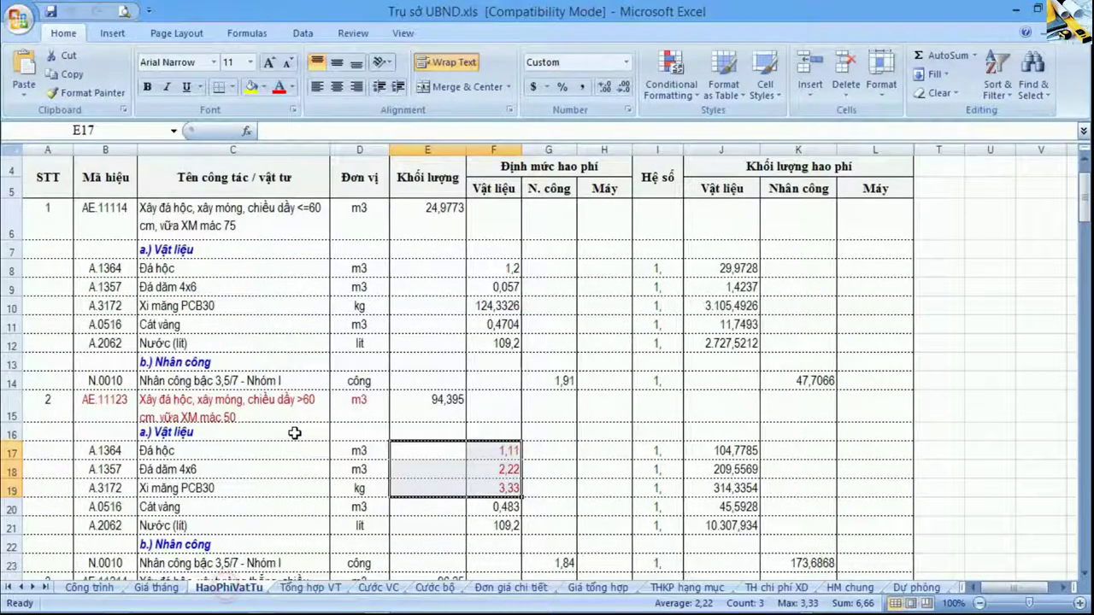
pyautogui.click(268, 439)
pyautogui.moveTo(51, 409); pyautogui.dragTo(492, 414)
pyautogui.moveTo(451, 454); pyautogui.dragTo(515, 488)
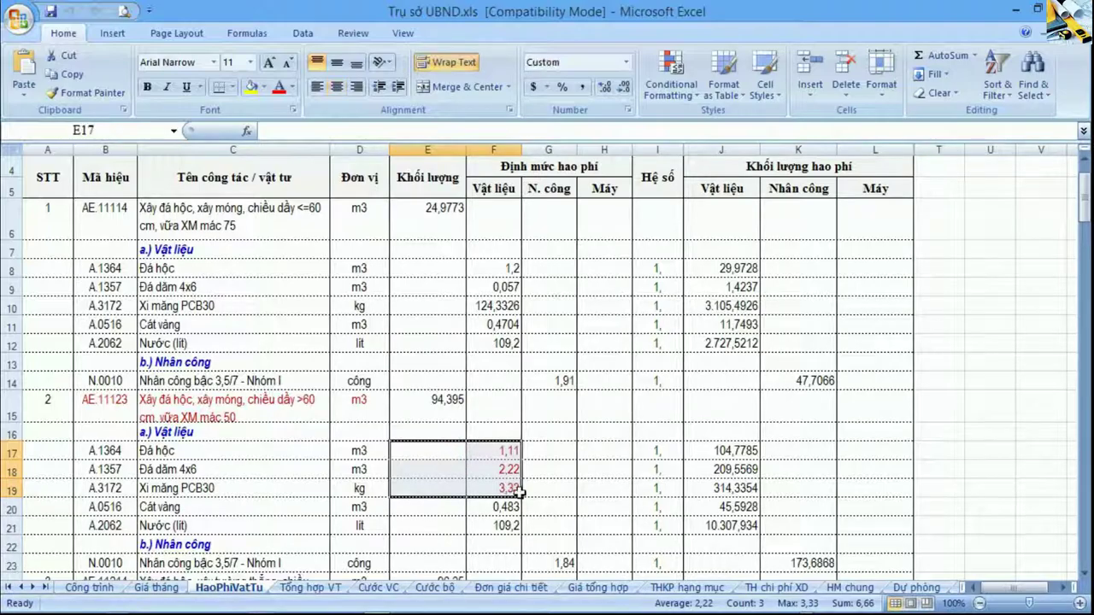
# Locate item AF.11112 on the HaoPhiVatTu sheet and examine its red labour and machine consumption norms
pyautogui.scroll(-9, 578, 505)
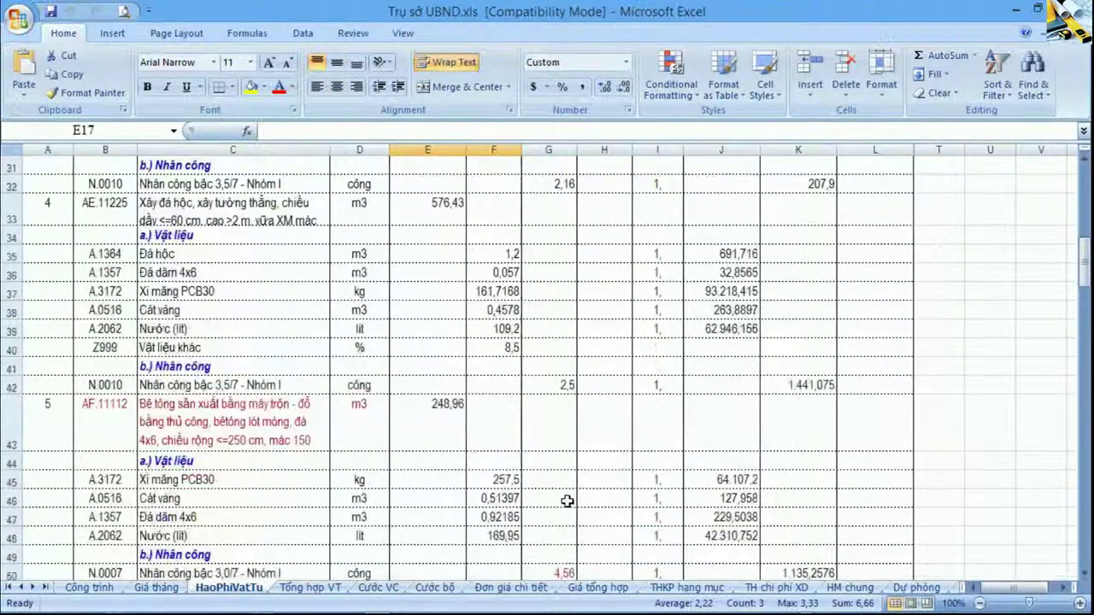
pyautogui.click(55, 418)
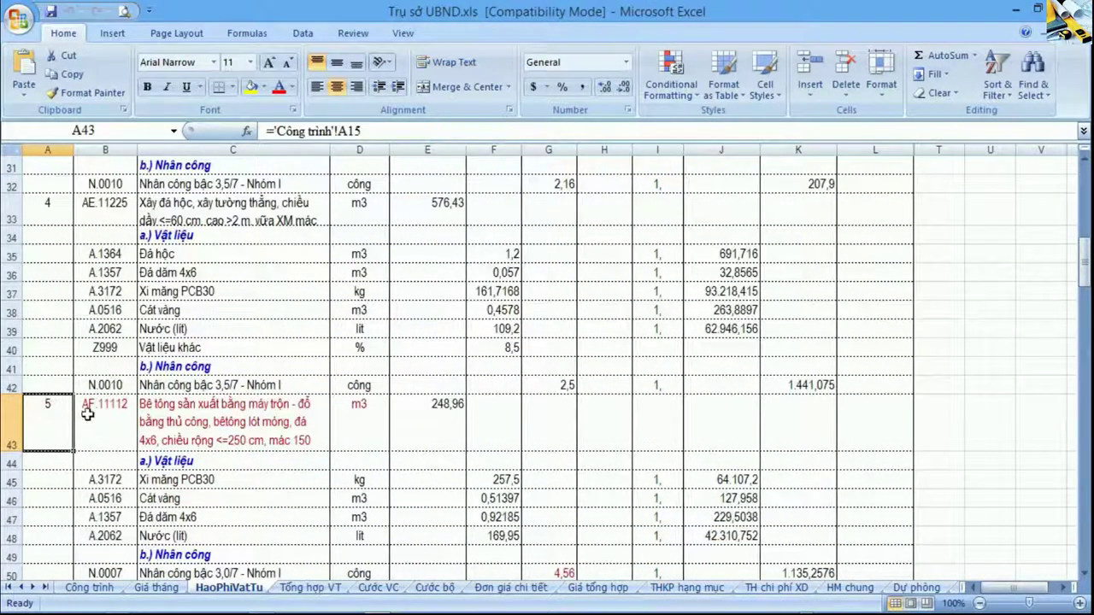
pyautogui.moveTo(86, 420); pyautogui.dragTo(306, 436)
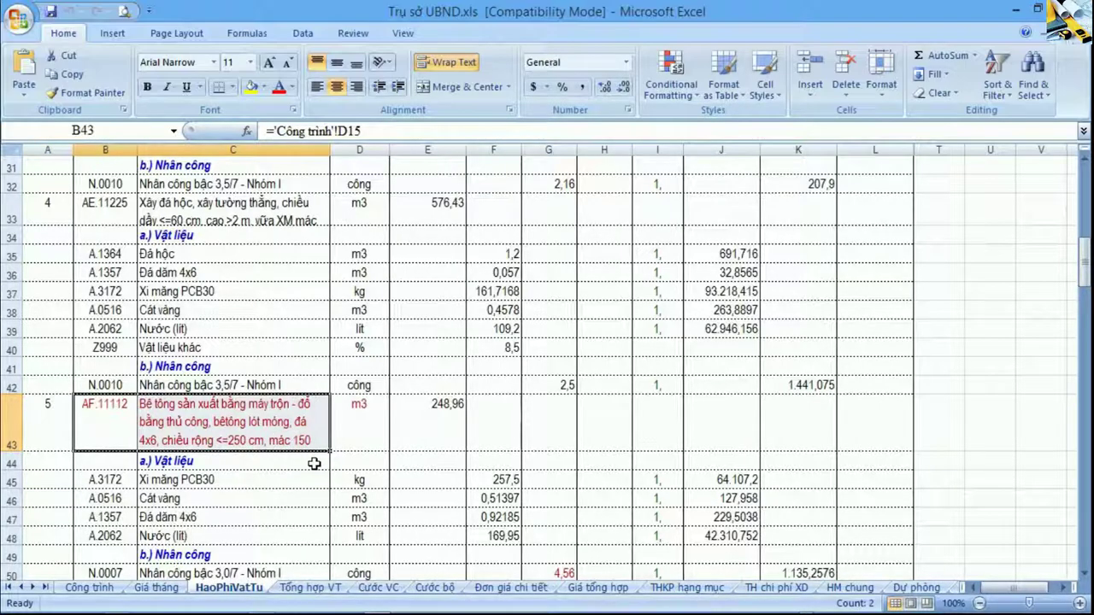
pyautogui.scroll(-2, 314, 497)
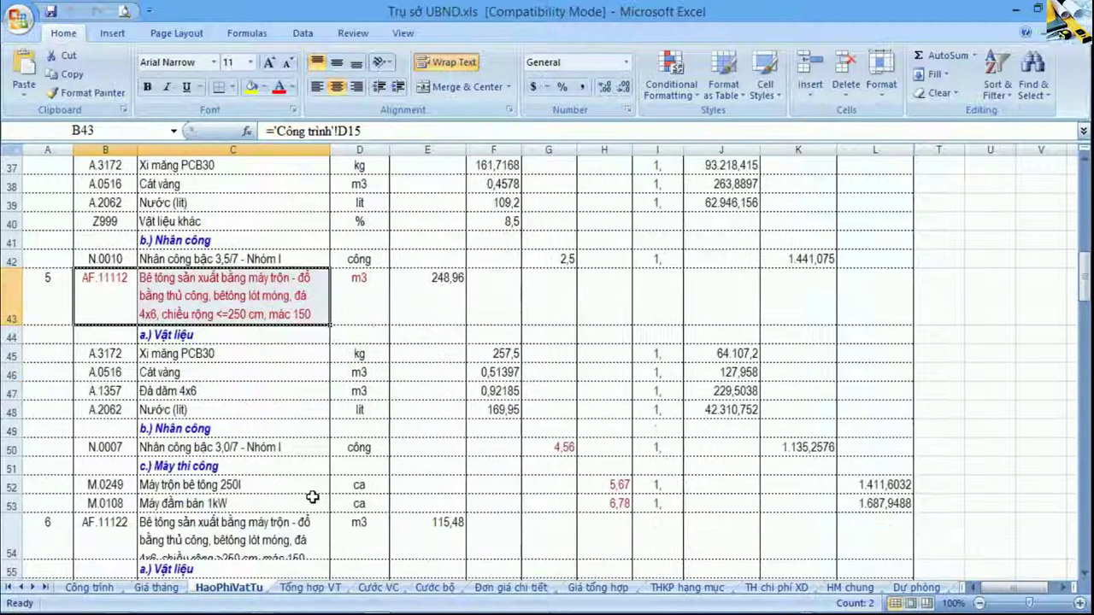
pyautogui.moveTo(292, 454); pyautogui.dragTo(611, 504)
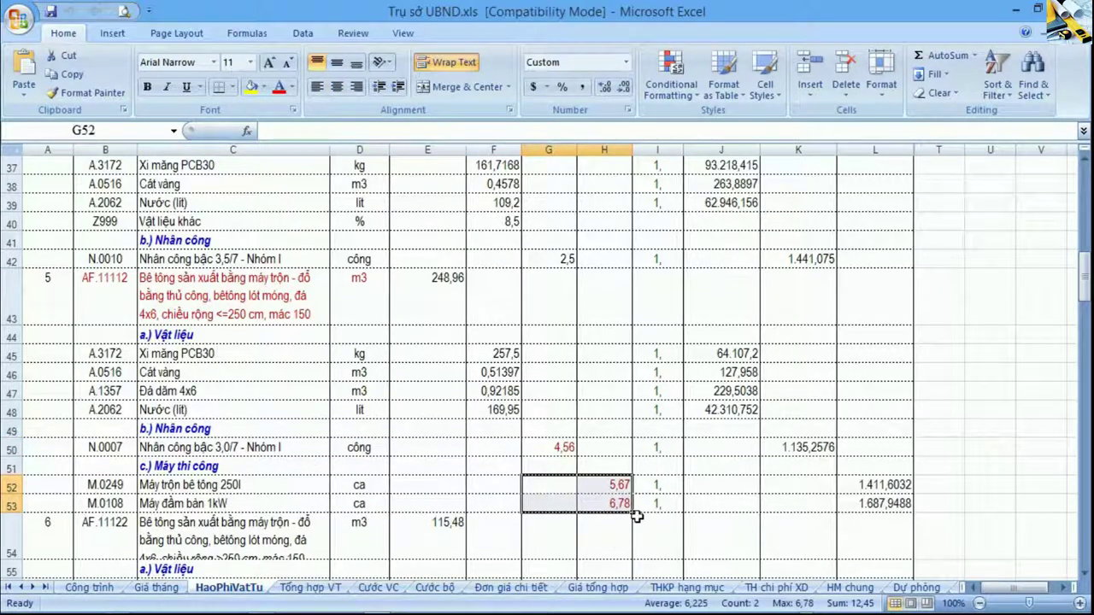
# Go back to Excel's Công trình sheet and examine the quantity and unit prices of AE.11114
pyautogui.scroll(12, 648, 540)
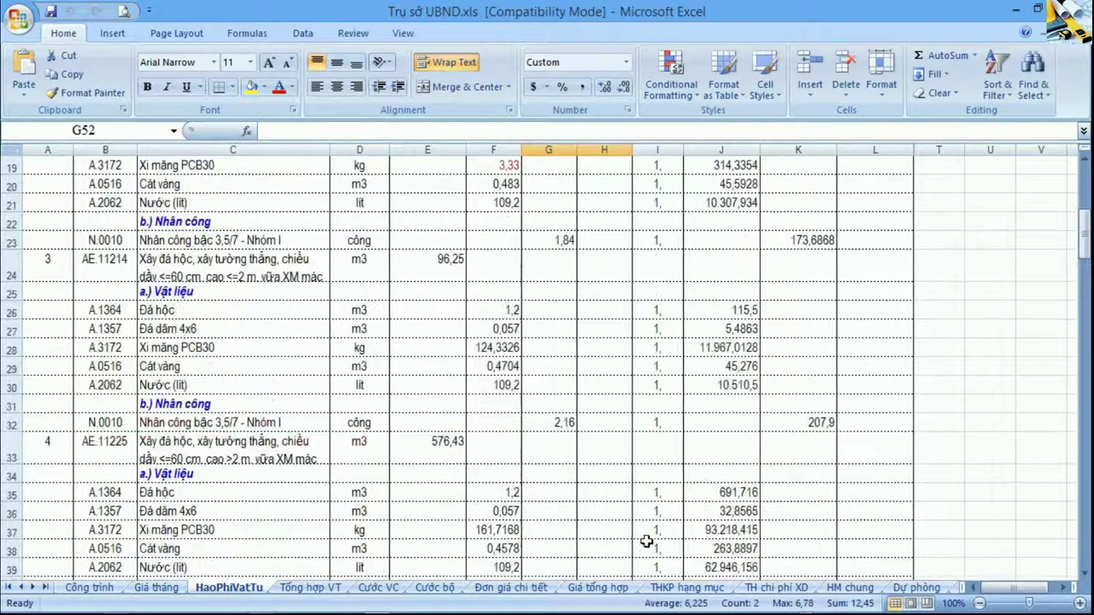
pyautogui.click(90, 217)
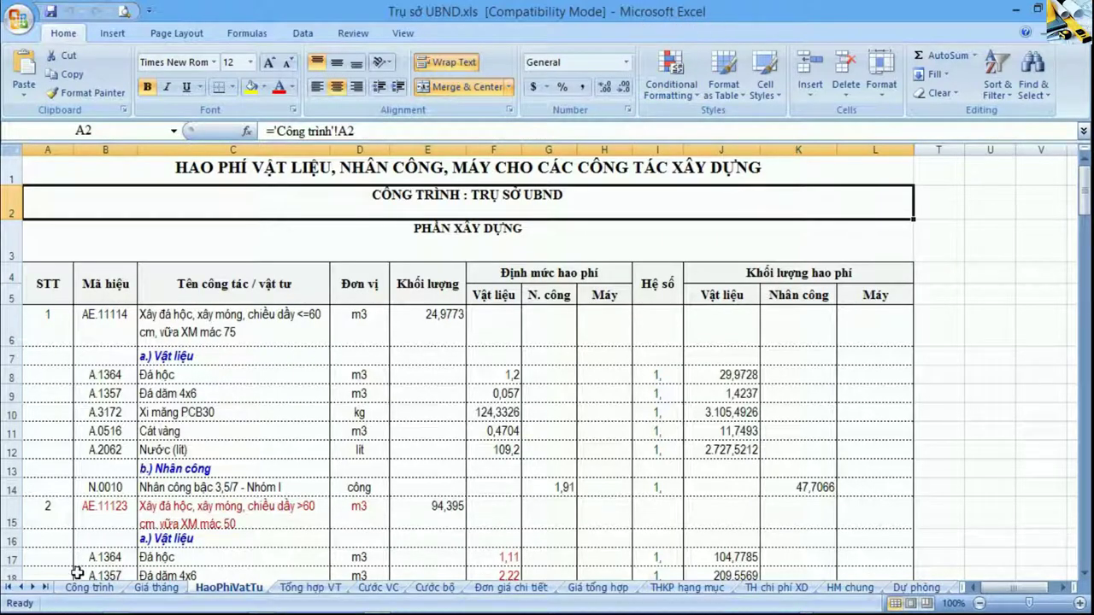
pyautogui.click(85, 587)
pyautogui.moveTo(419, 318); pyautogui.dragTo(585, 321)
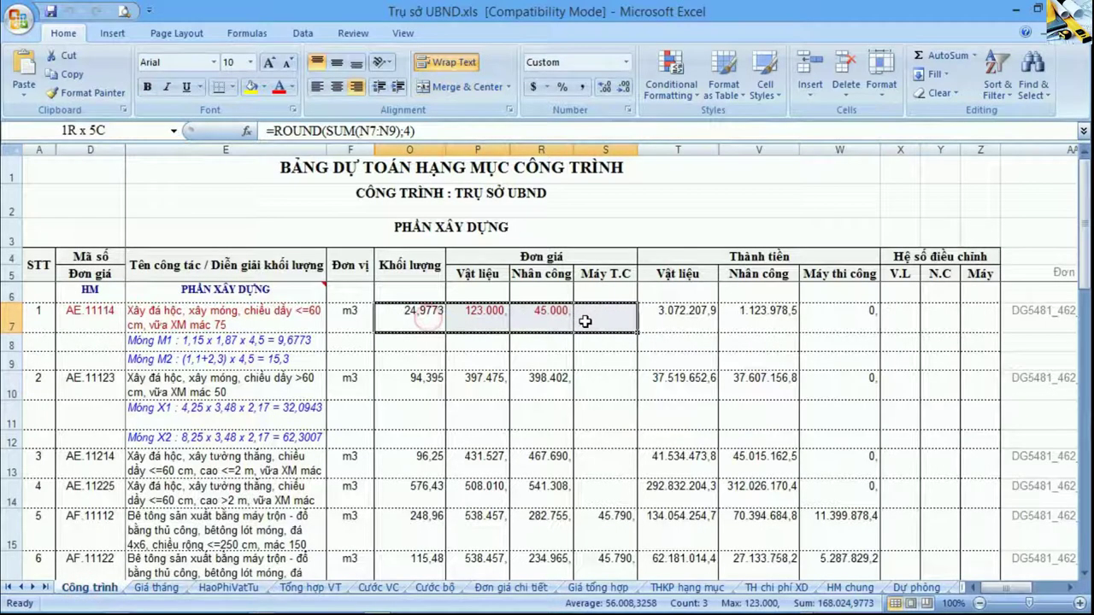
# Reopen Excel's HaoPhiVatTu sheet, recheck the red material norms of AE.11123, and go on to item AF.11112
pyautogui.click(230, 587)
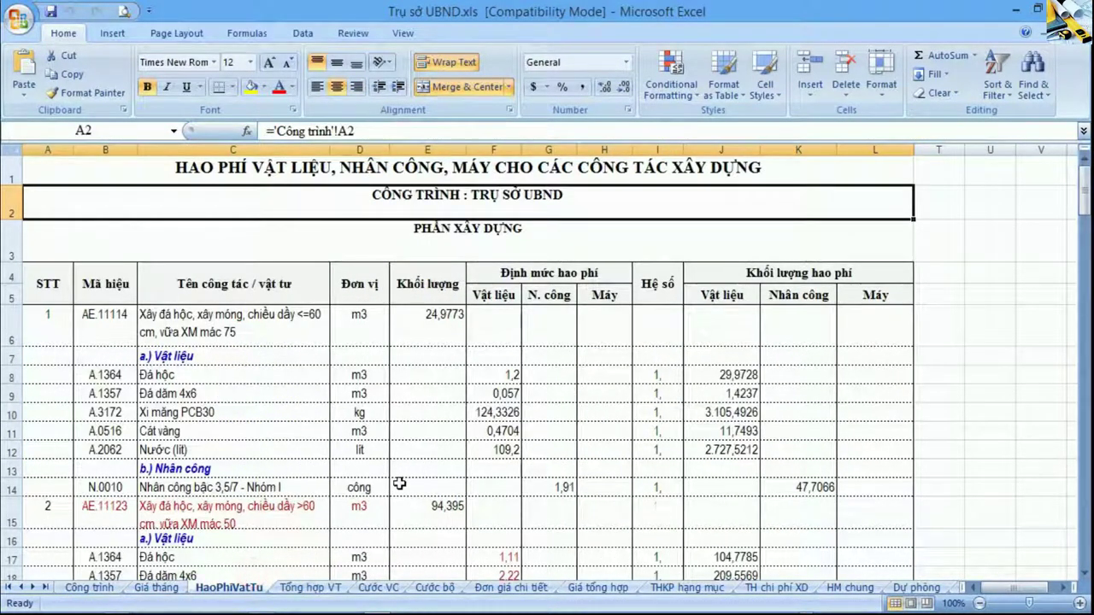
pyautogui.moveTo(498, 427); pyautogui.dragTo(496, 487)
pyautogui.scroll(-4, 496, 479)
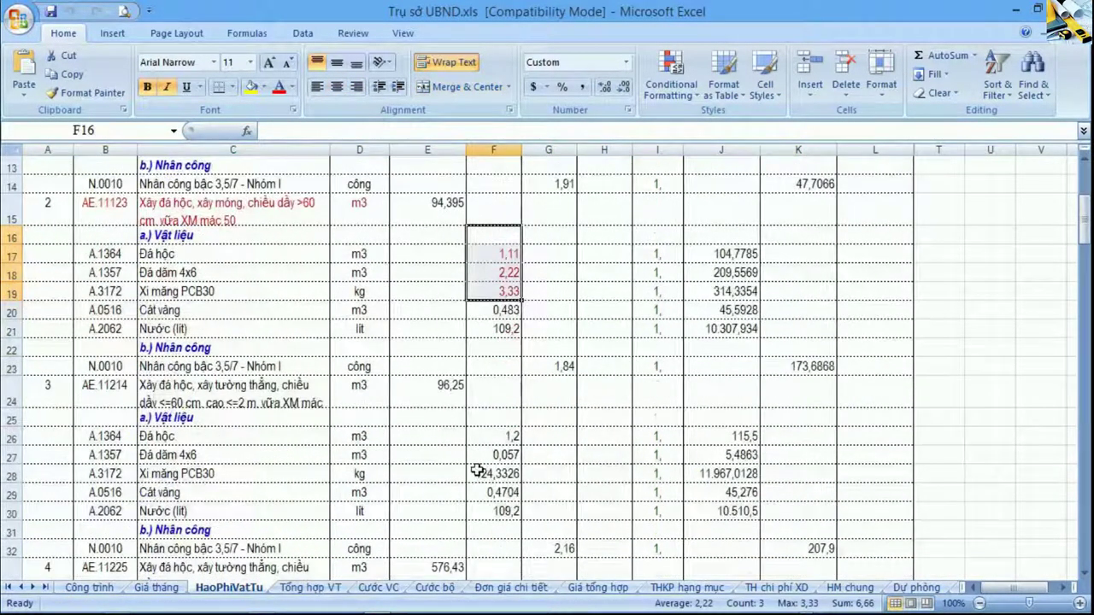
pyautogui.scroll(4, 477, 472)
pyautogui.scroll(-10, 475, 468)
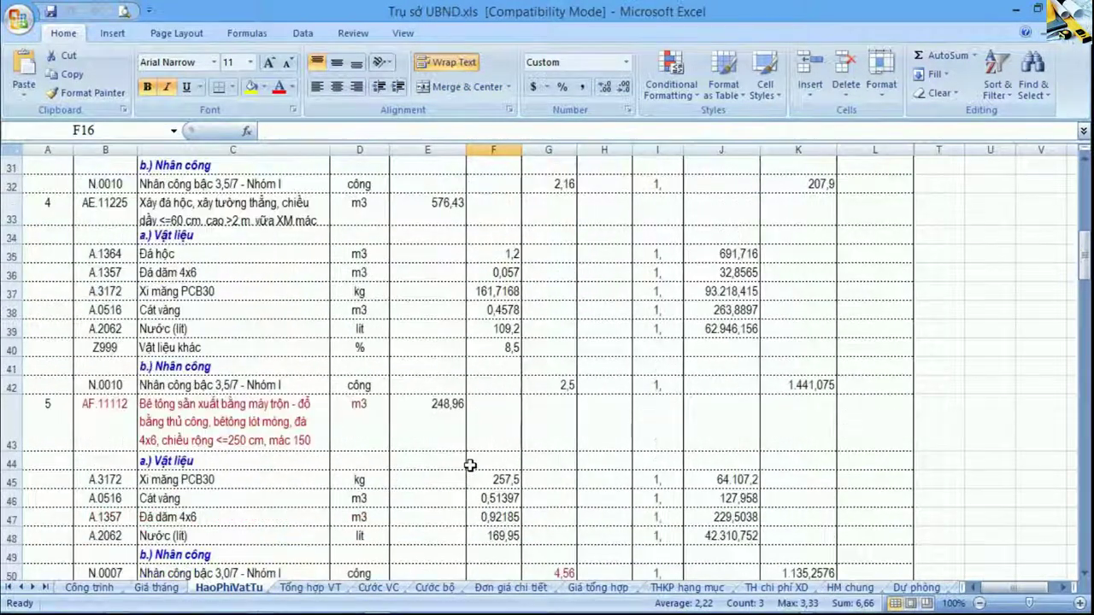
# Examine the red labour and machine norms of AF.11112 on Excel's HaoPhiVatTu sheet, and return to the sheet's beginning
pyautogui.scroll(-2, 531, 504)
pyautogui.moveTo(502, 444); pyautogui.dragTo(613, 516)
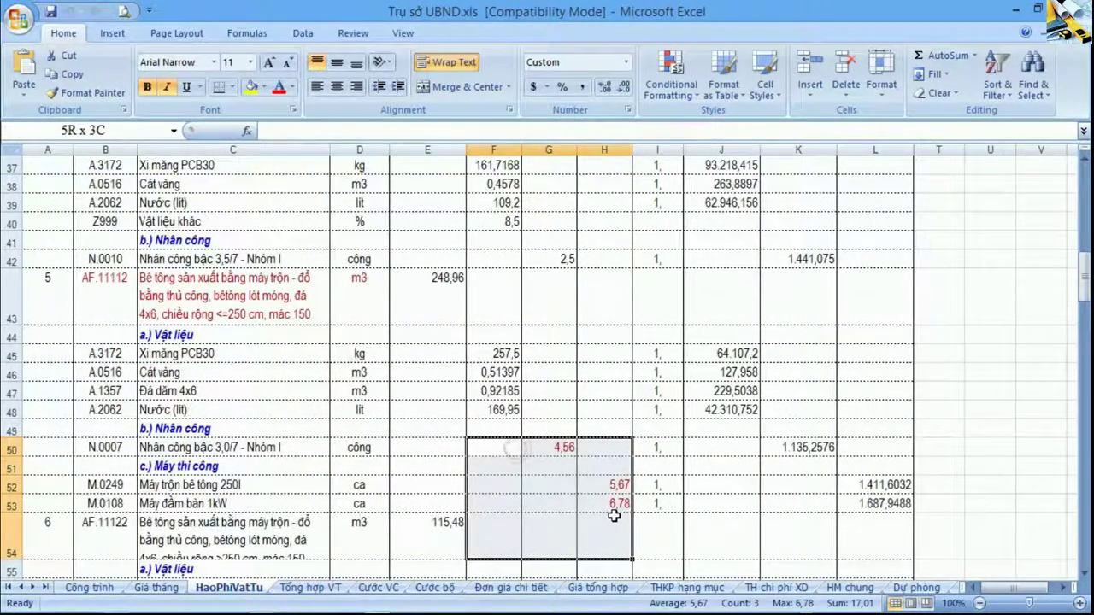
pyautogui.click(437, 431)
pyautogui.hotkey('ctrl', 'Home')
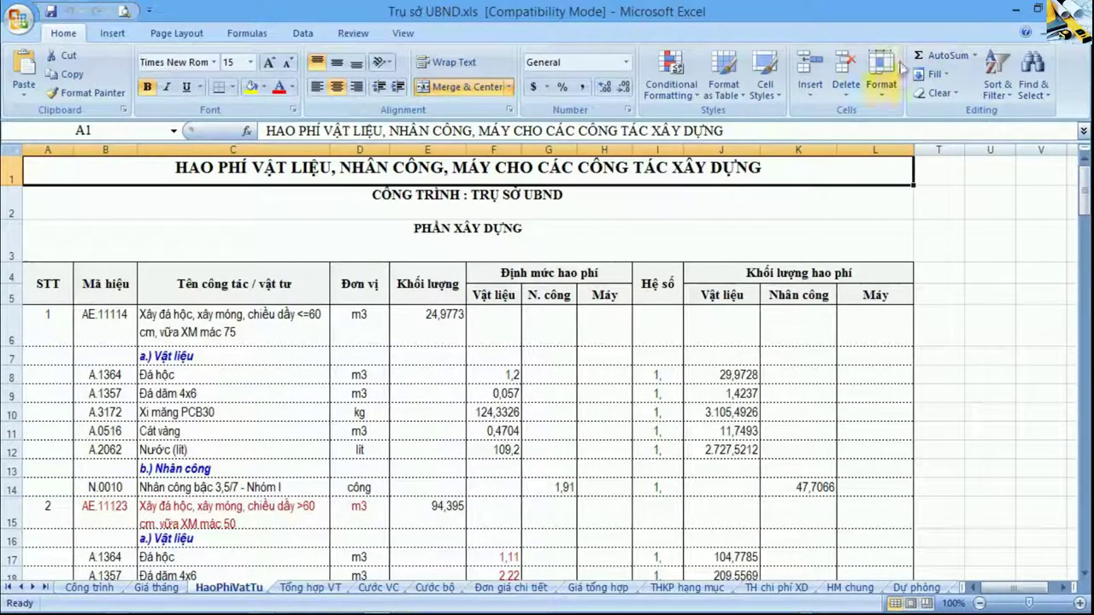
# Switch to Dự toán G8 and run the appraisal of the whole estimate (Thẩm định toàn bộ dự toán)
pyautogui.hotkey('alt', 'Tab')
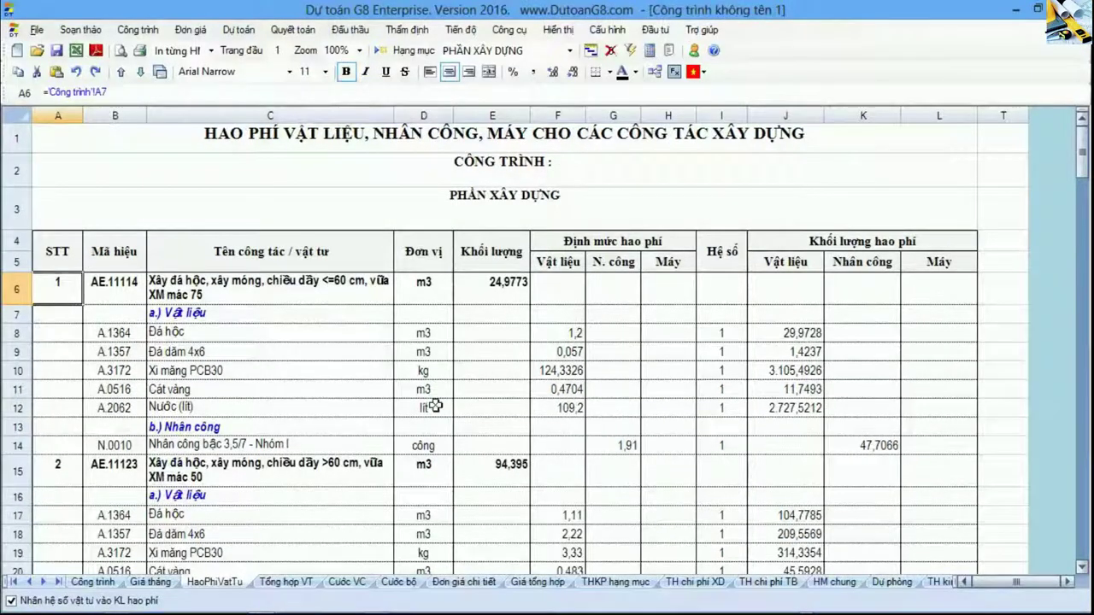
pyautogui.click(406, 29)
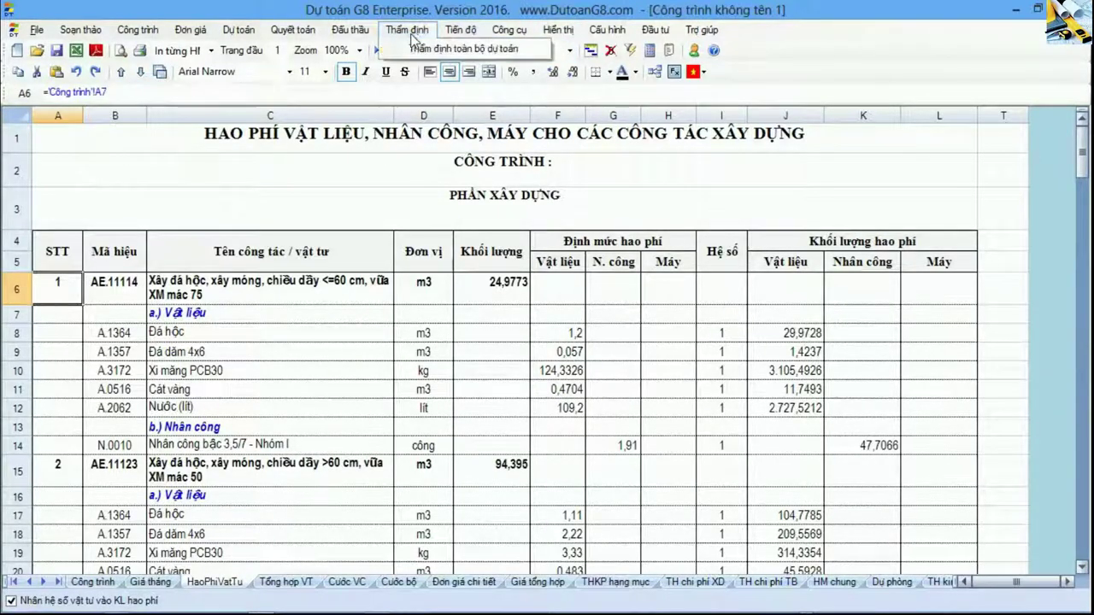
pyautogui.click(457, 48)
pyautogui.click(423, 370)
# Open the Thẩm định sheet containing the project appraisal table
pyautogui.click(45, 581)
pyautogui.click(45, 581)
pyautogui.click(45, 581)
pyautogui.click(44, 581)
pyautogui.click(45, 581)
pyautogui.click(45, 581)
pyautogui.click(44, 582)
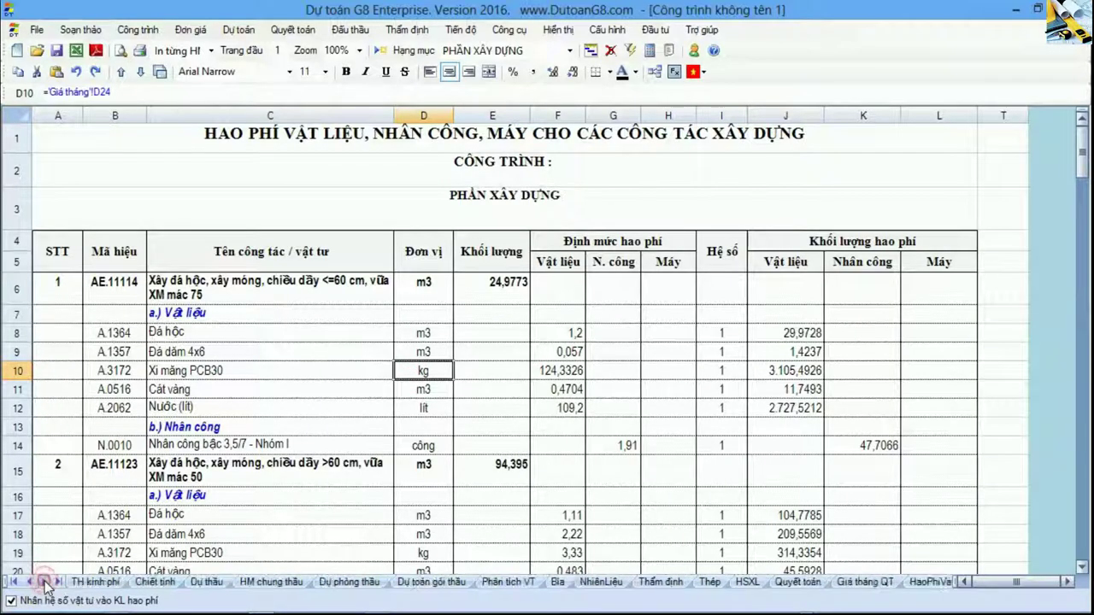
pyautogui.click(671, 581)
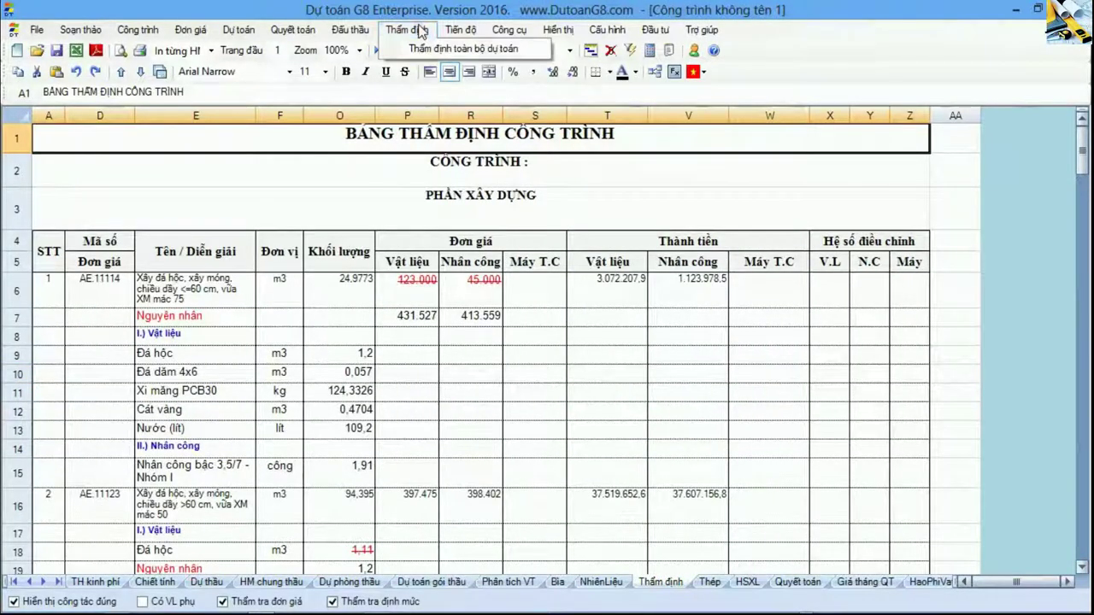
pyautogui.click(690, 413)
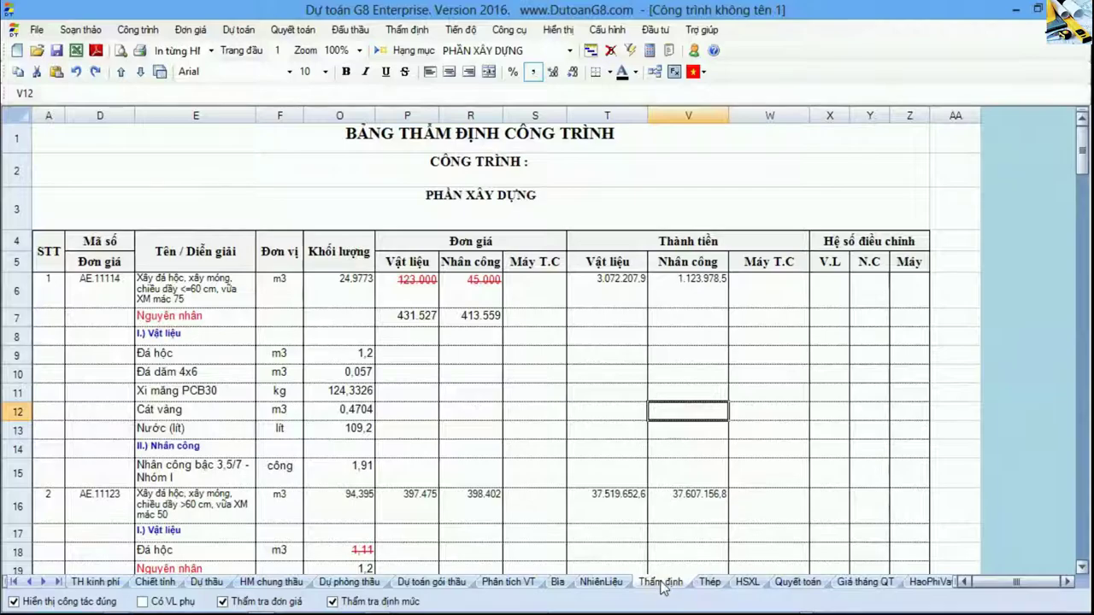
pyautogui.click(506, 468)
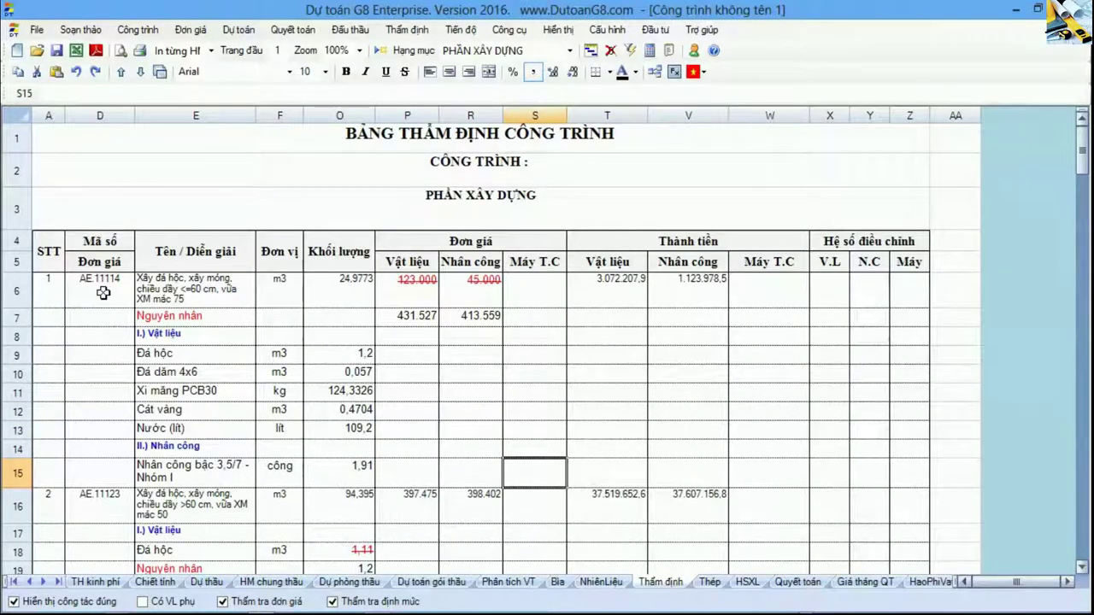
# Compare the struck-through material and labour unit prices of AE.11114 with those on the Công trình sheet in Excel
pyautogui.click(409, 293)
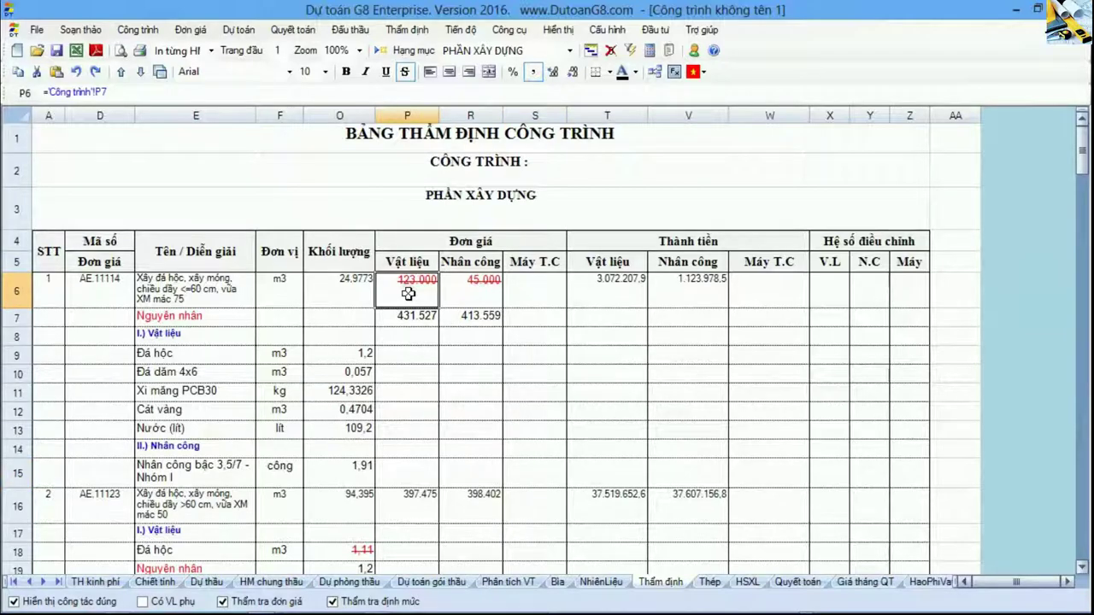
pyautogui.moveTo(432, 293); pyautogui.dragTo(484, 293)
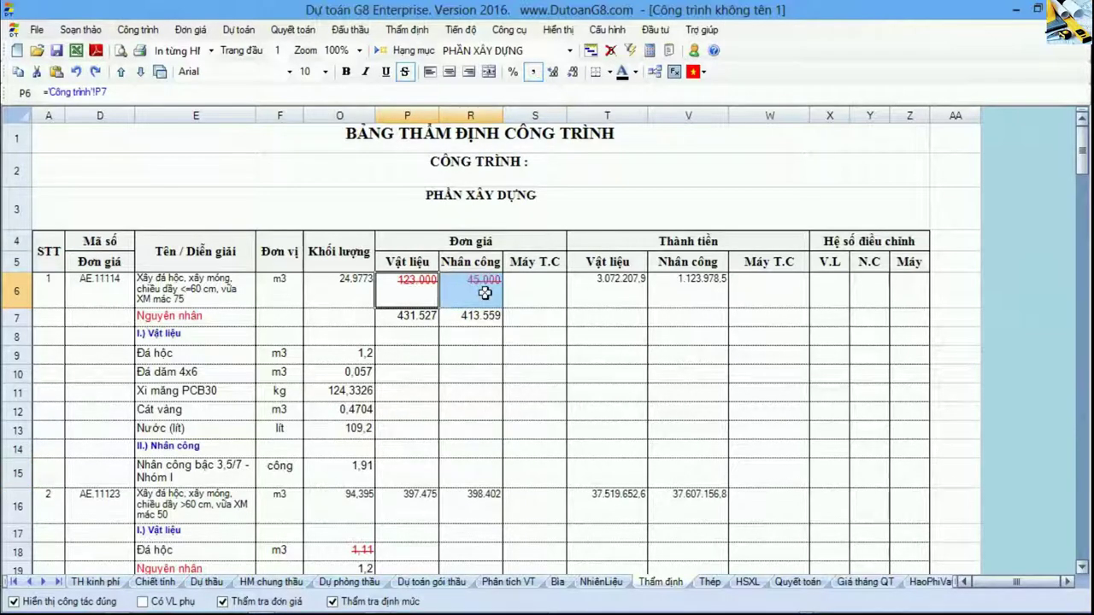
pyautogui.hotkey('alt', 'Tab')
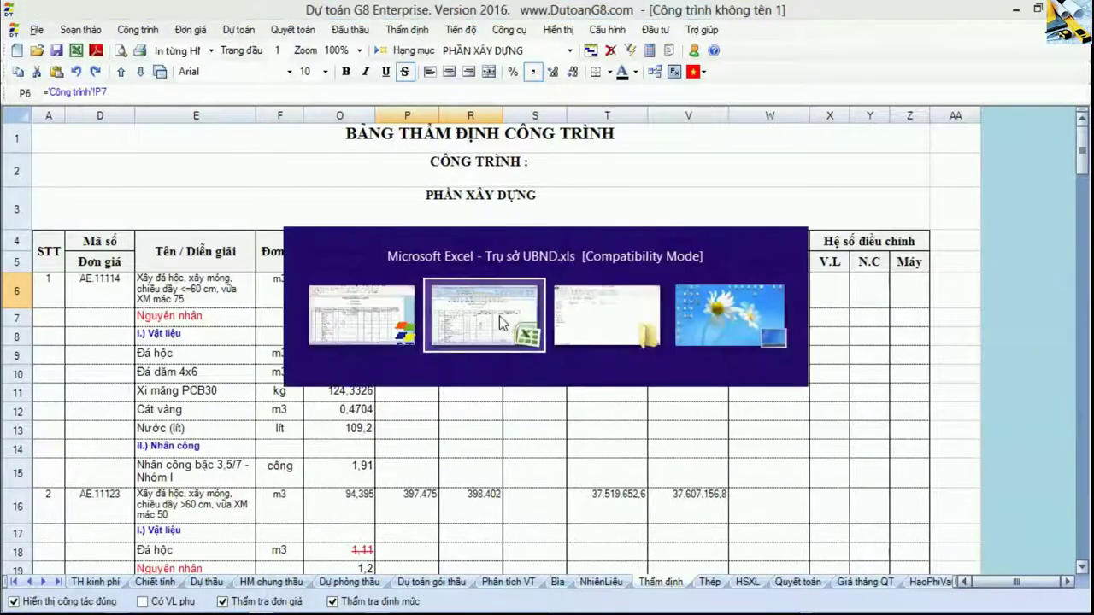
pyautogui.click(88, 588)
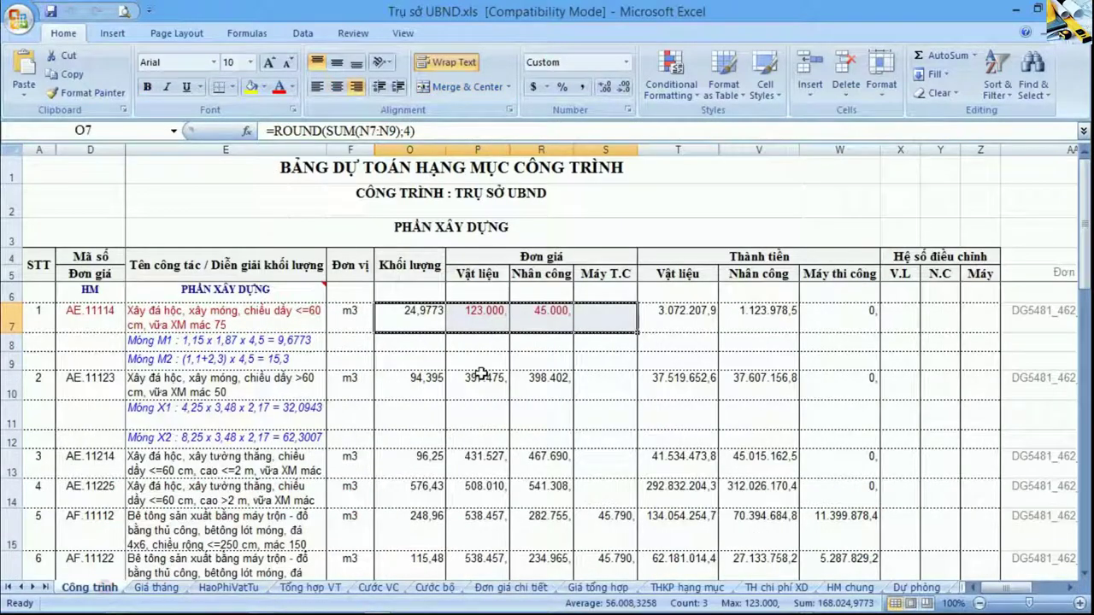
pyautogui.click(483, 316)
pyautogui.moveTo(538, 316); pyautogui.dragTo(603, 320)
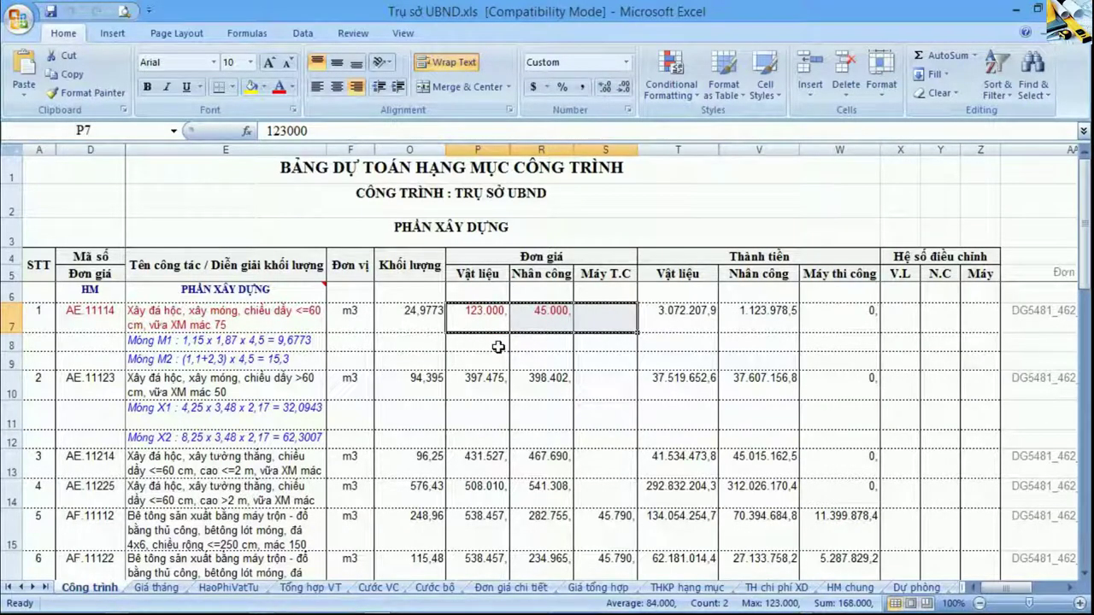
# Return to Dự toán G8 and examine AE.11114's struck-through unit prices and the replacement prices in its Nguyên nhân row
pyautogui.hotkey('alt', 'Tab')
pyautogui.click(412, 294)
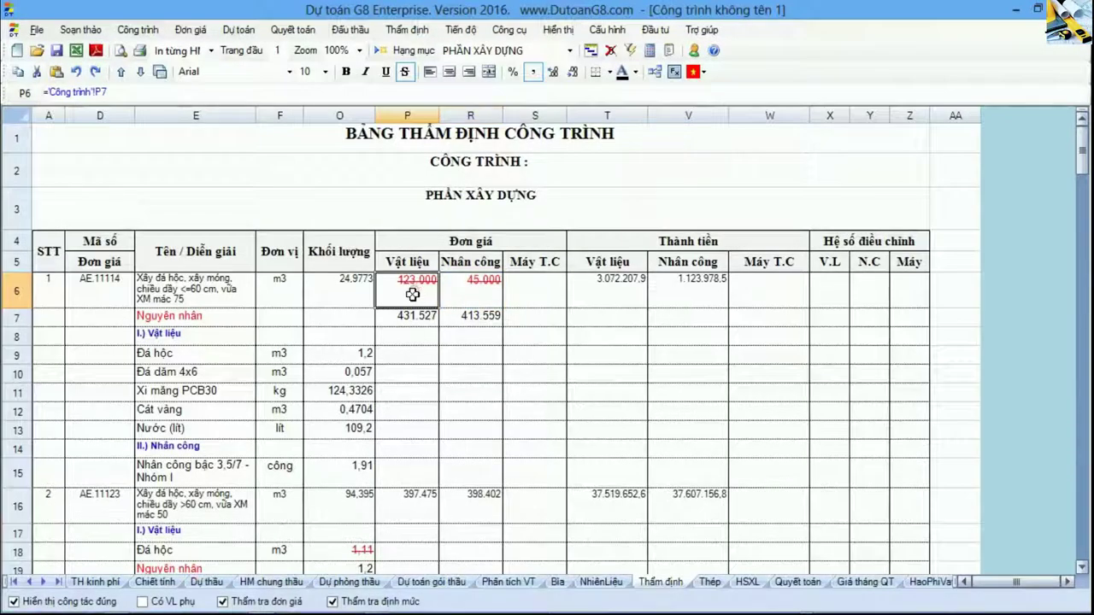
pyautogui.click(487, 290)
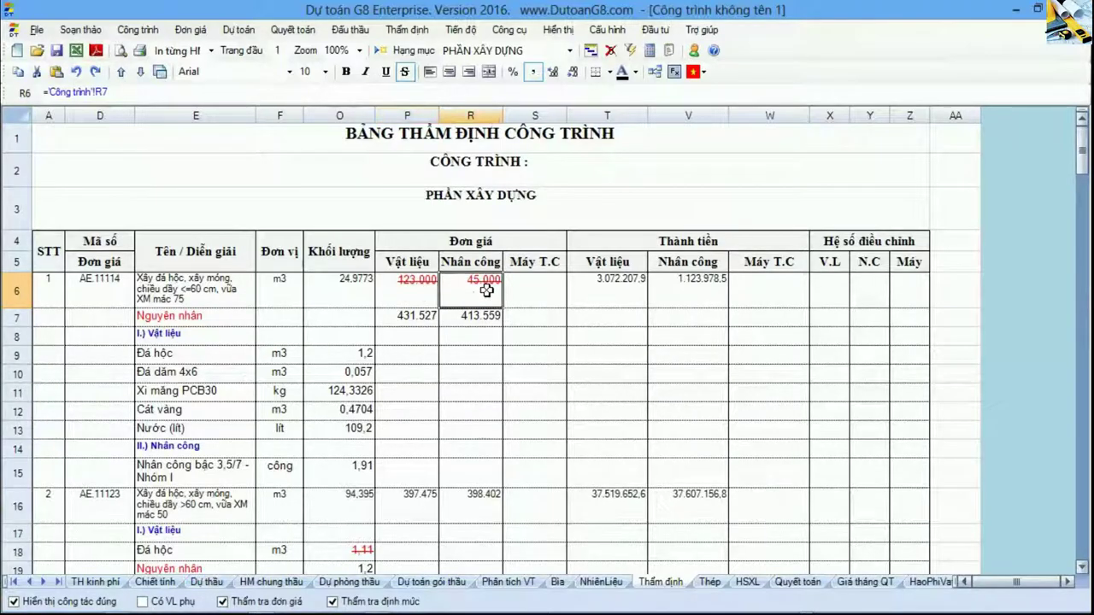
pyautogui.click(25, 317)
pyautogui.moveTo(164, 321); pyautogui.dragTo(494, 320)
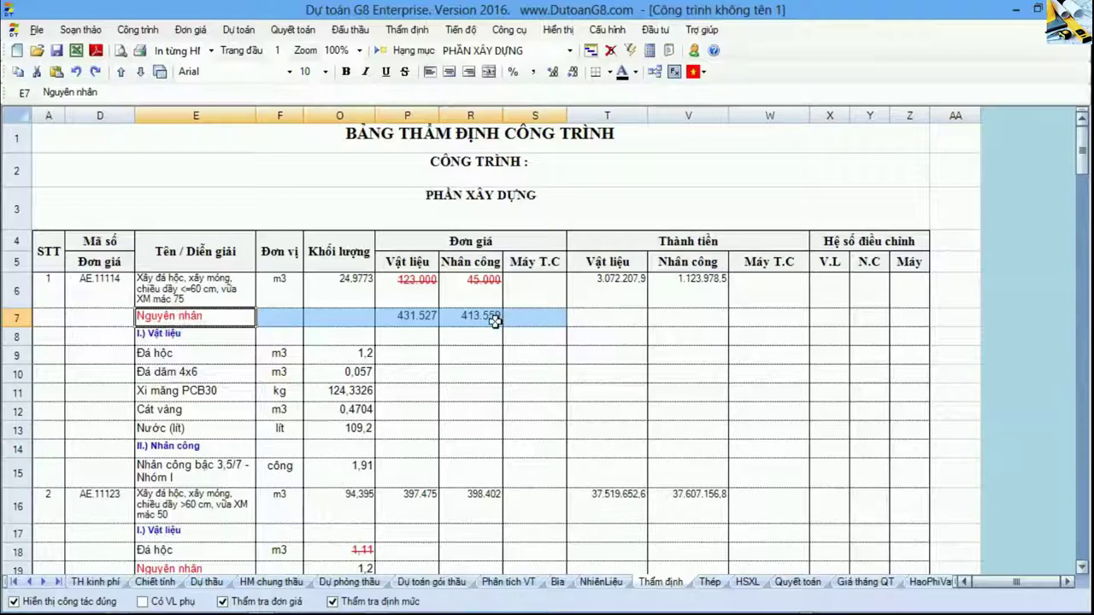
pyautogui.click(408, 320)
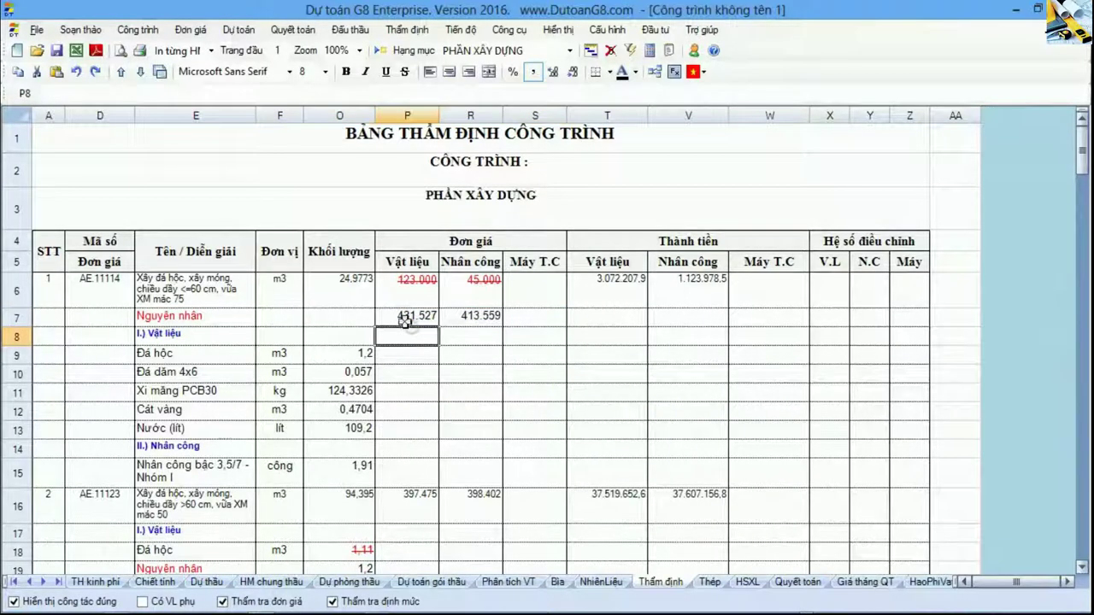
pyautogui.click(469, 321)
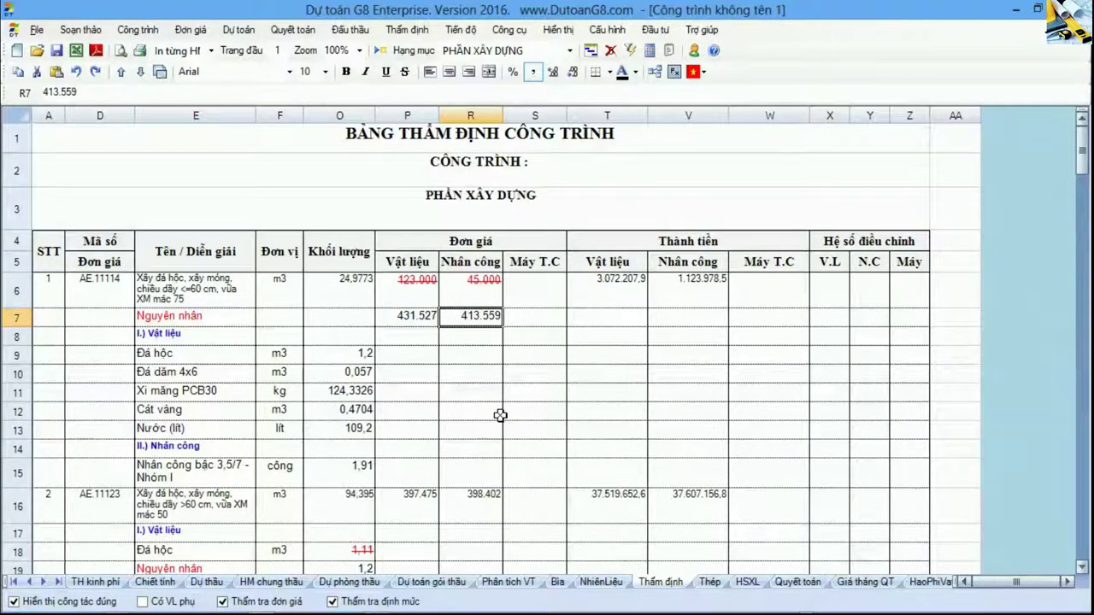
# Create a new blank project and hide its material, labour and machine norm pane
pyautogui.click(109, 289)
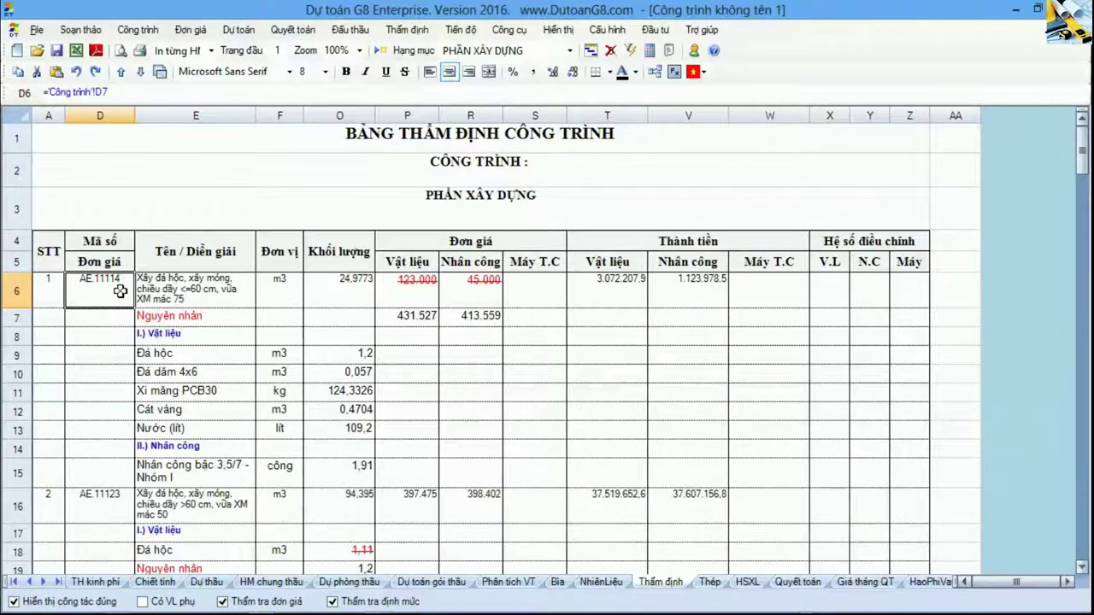
pyautogui.click(17, 50)
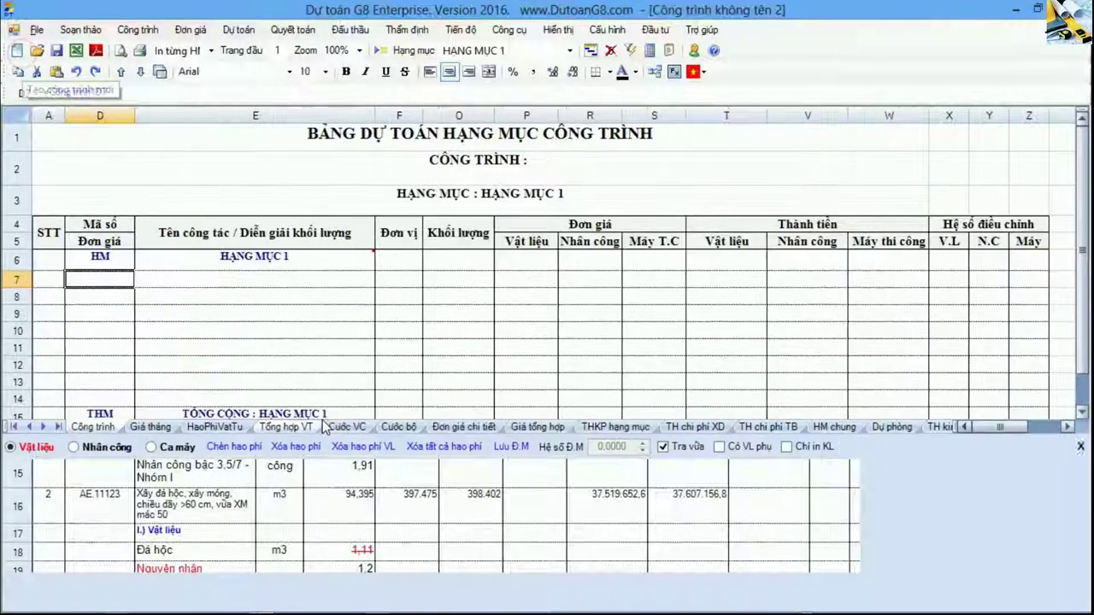
pyautogui.click(419, 601)
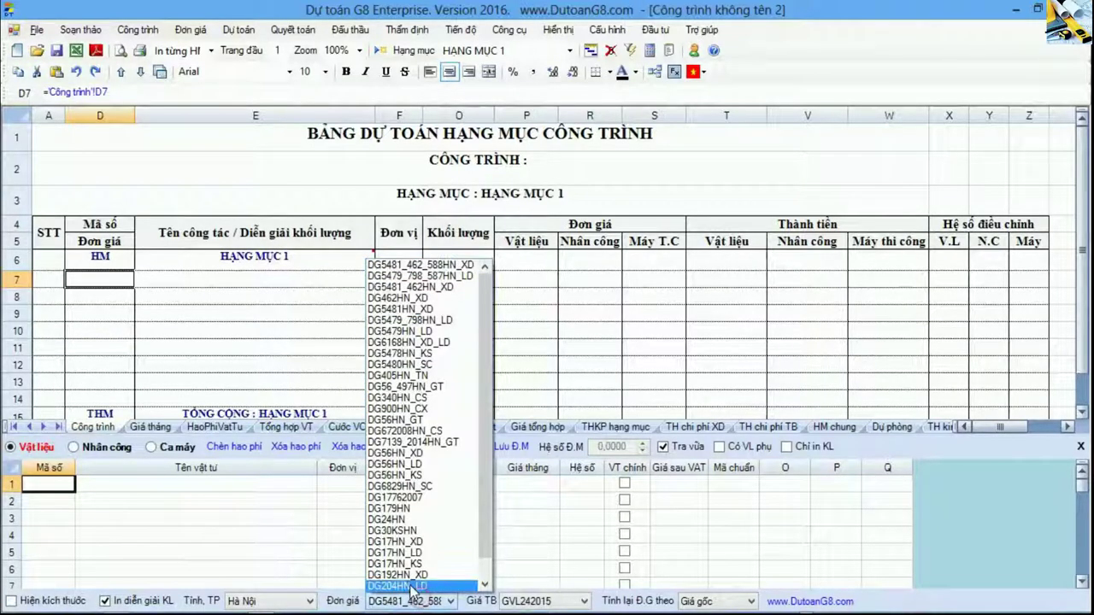
pyautogui.click(246, 335)
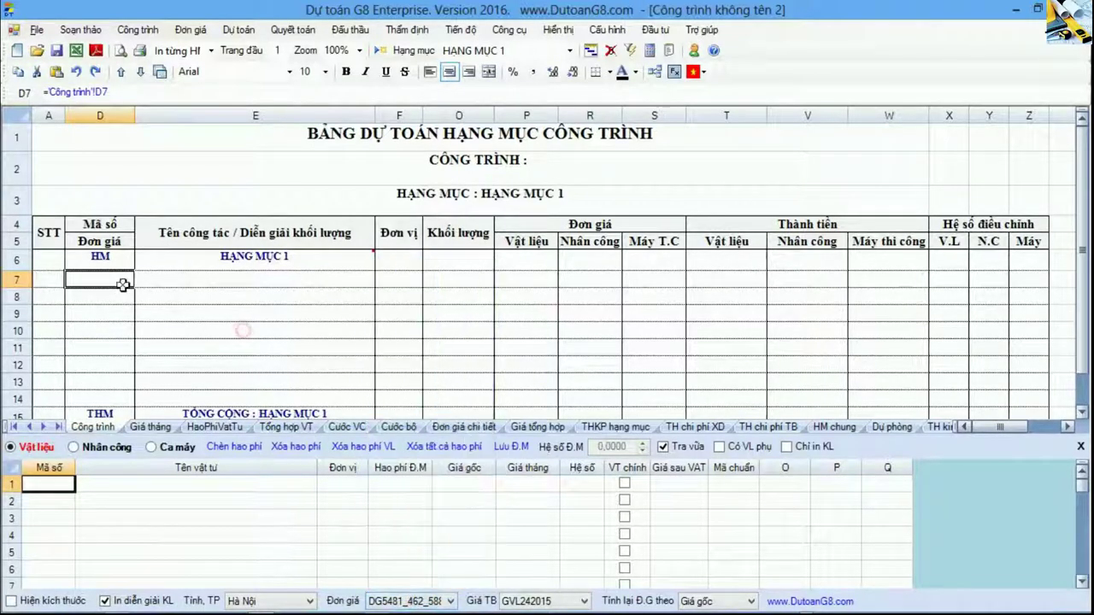
pyautogui.click(654, 73)
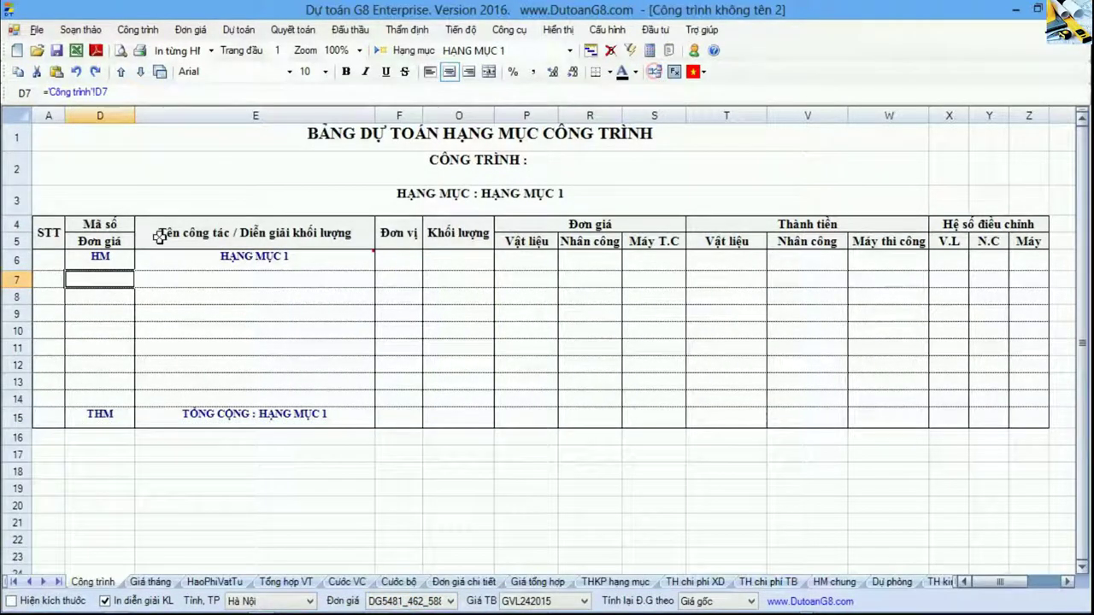
pyautogui.click(125, 300)
pyautogui.click(113, 280)
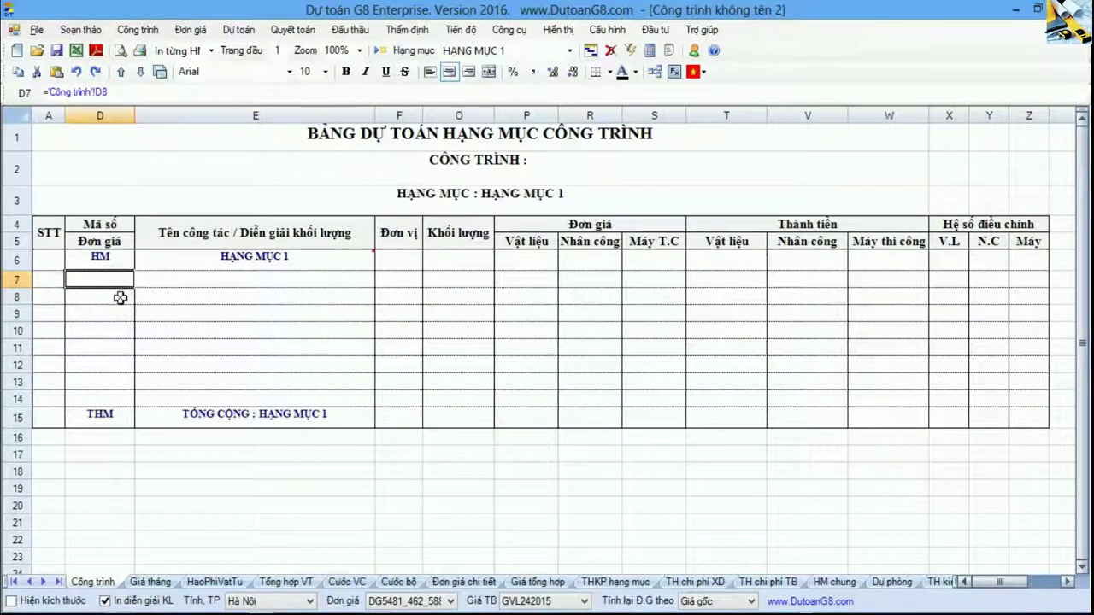
# Switch to Công trình không tên 1 to check item code AE.11114, and return to Công trình không tên 2
pyautogui.click(558, 30)
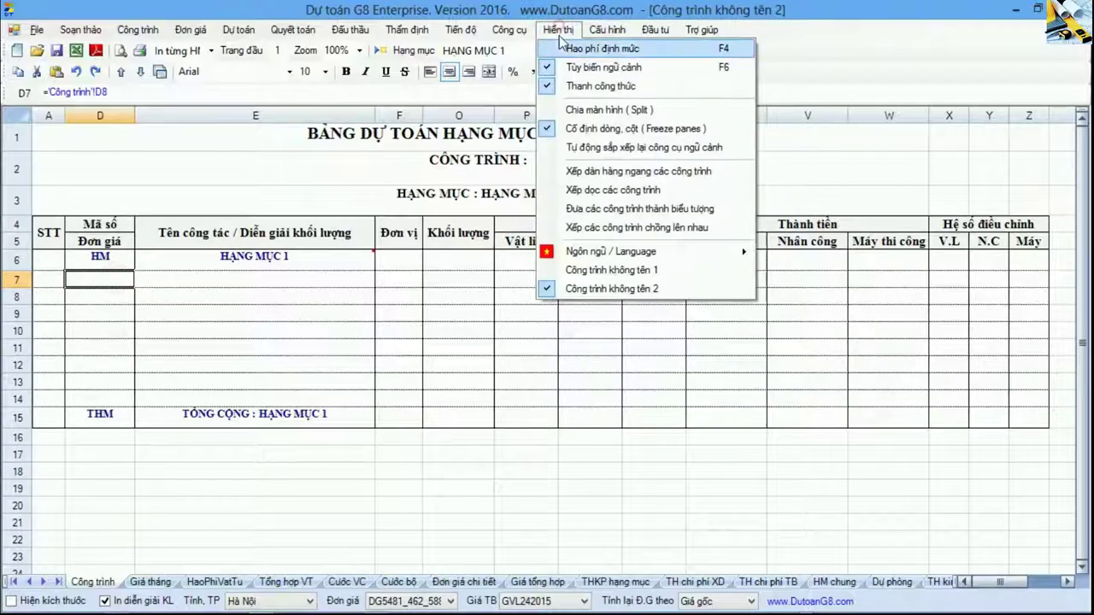
pyautogui.click(611, 270)
pyautogui.click(102, 293)
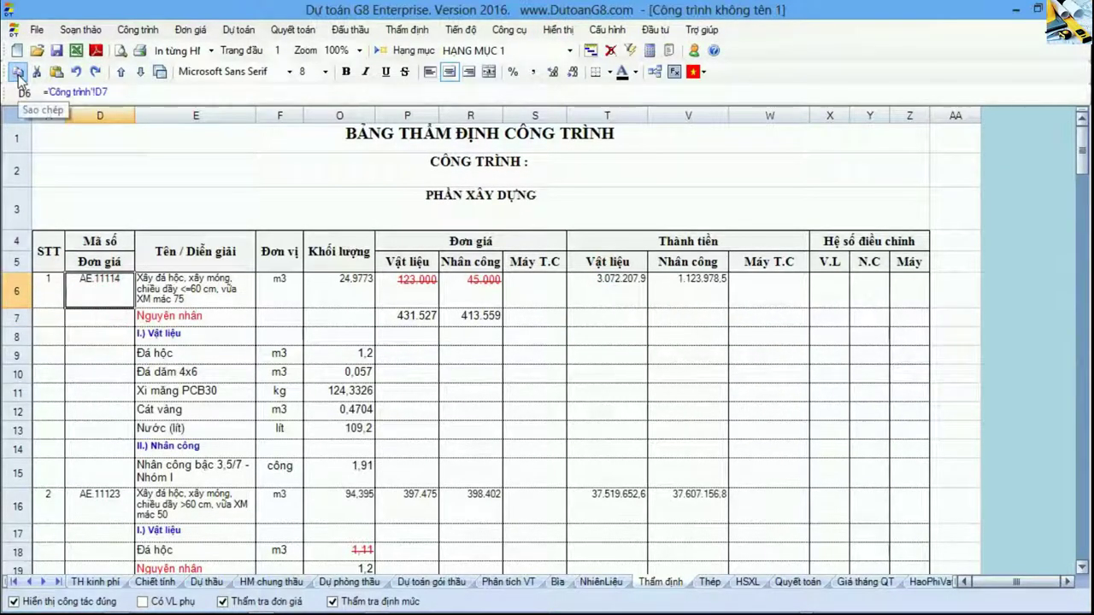
pyautogui.click(558, 30)
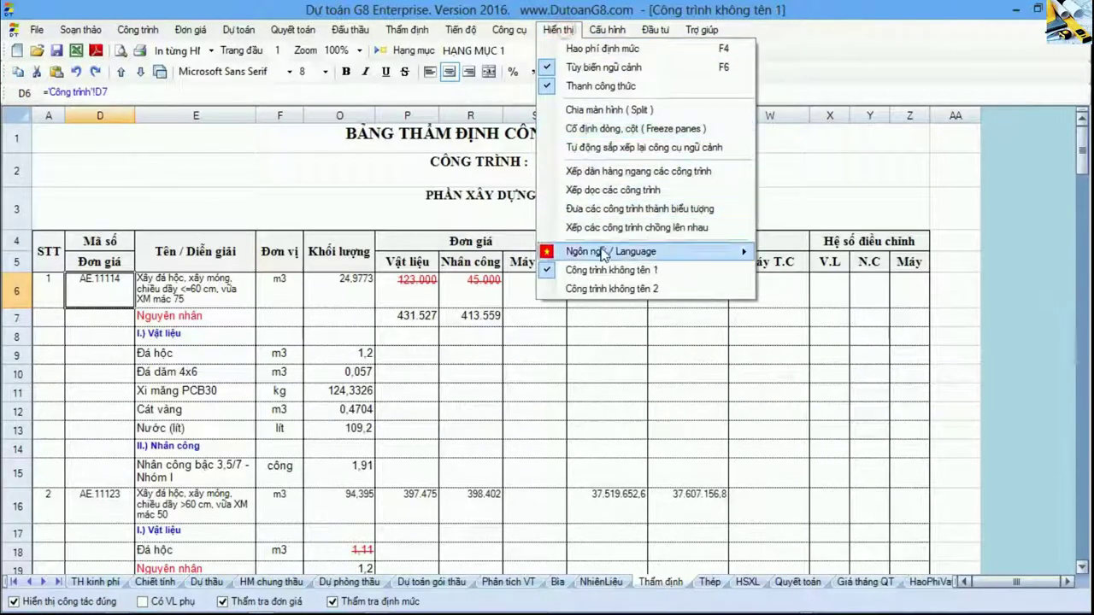
pyautogui.click(611, 289)
# Look up code AE.111 in row 7 of the new estimate and insert work item AE.11114
pyautogui.click(159, 311)
pyautogui.click(122, 282)
pyautogui.click(144, 311)
pyautogui.click(110, 283)
pyautogui.write('AE.111')
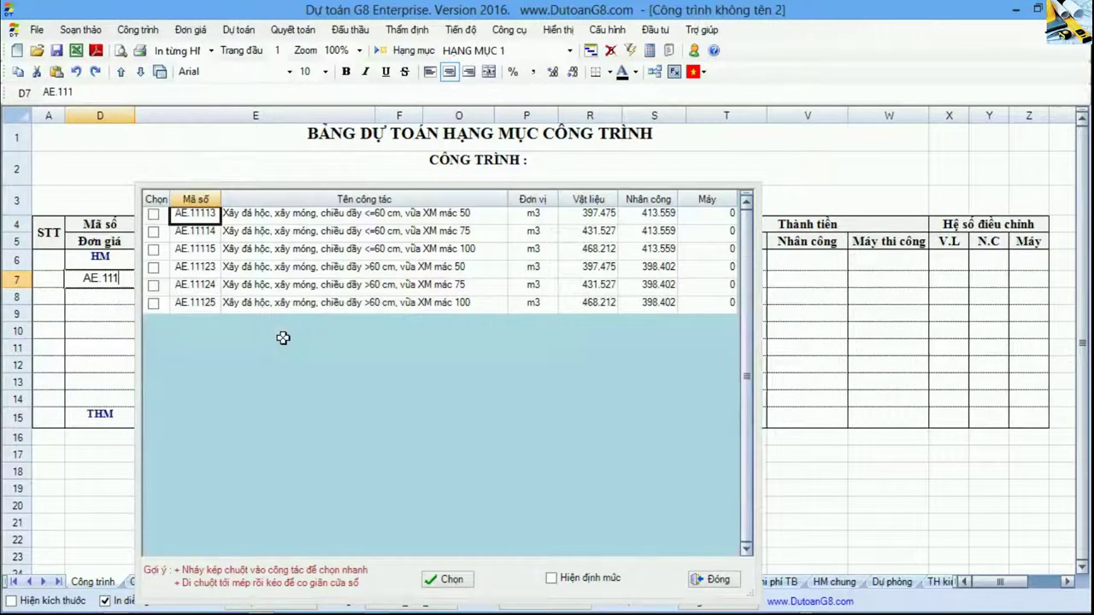
pyautogui.click(251, 234)
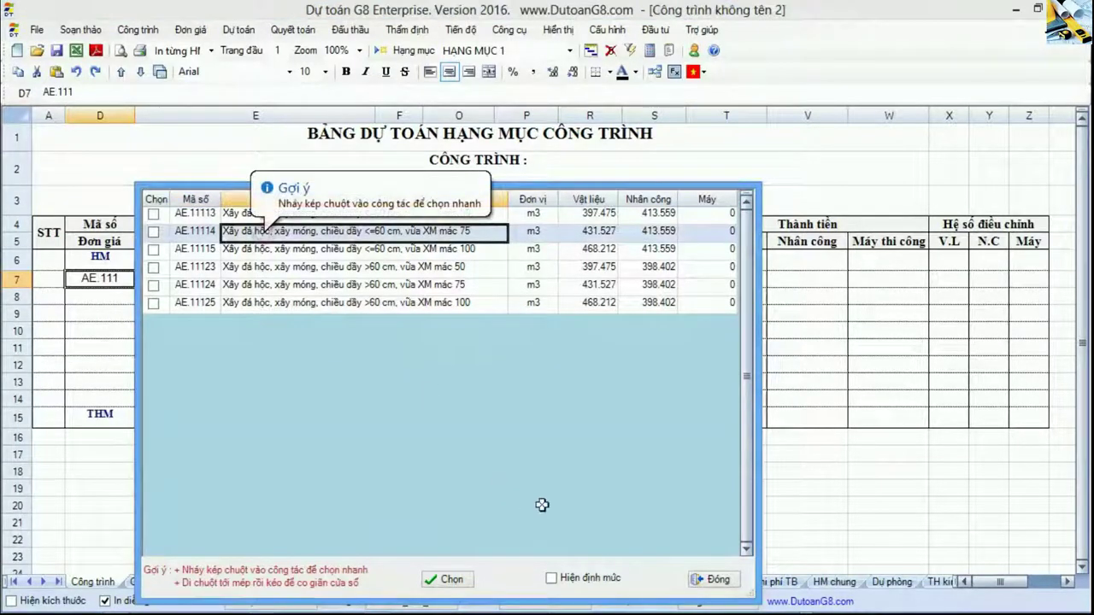
pyautogui.click(443, 581)
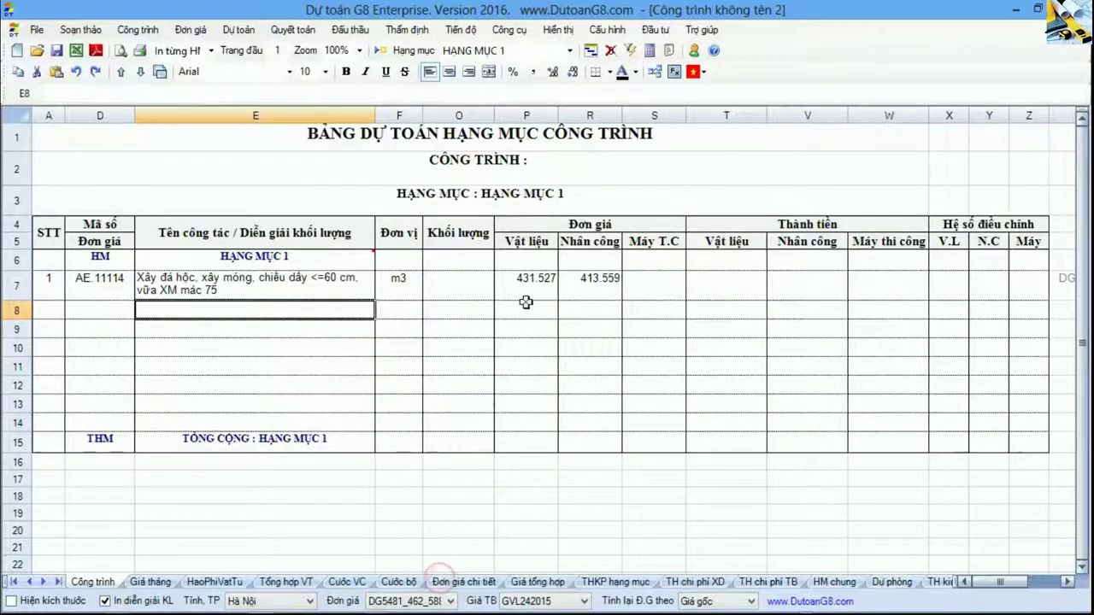
# Examine the database's material and labour unit prices for AE.11114 in the new estimate
pyautogui.click(470, 293)
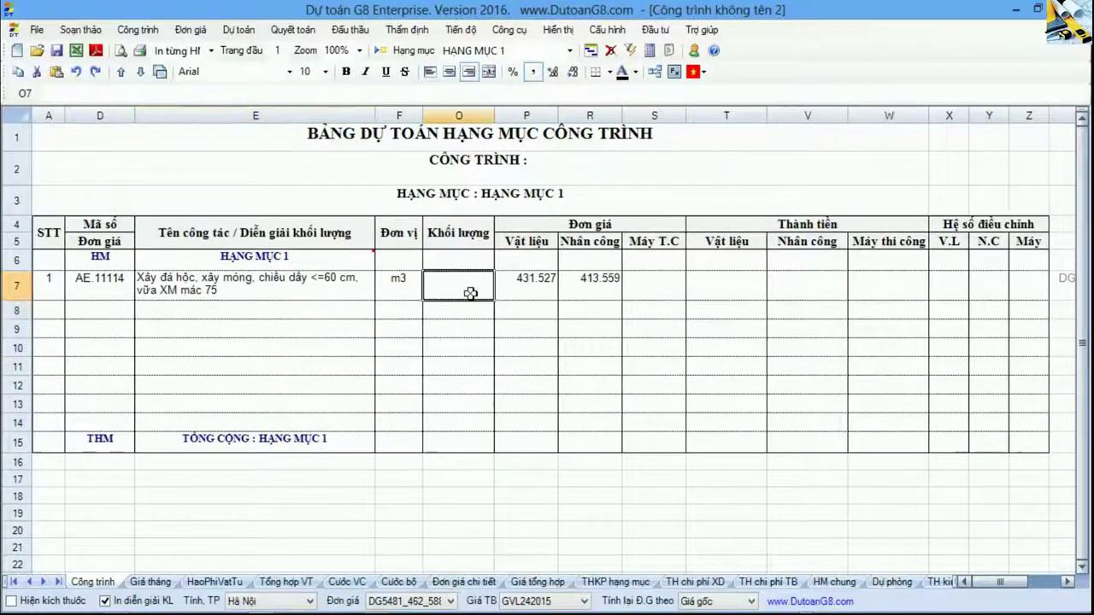
pyautogui.click(524, 288)
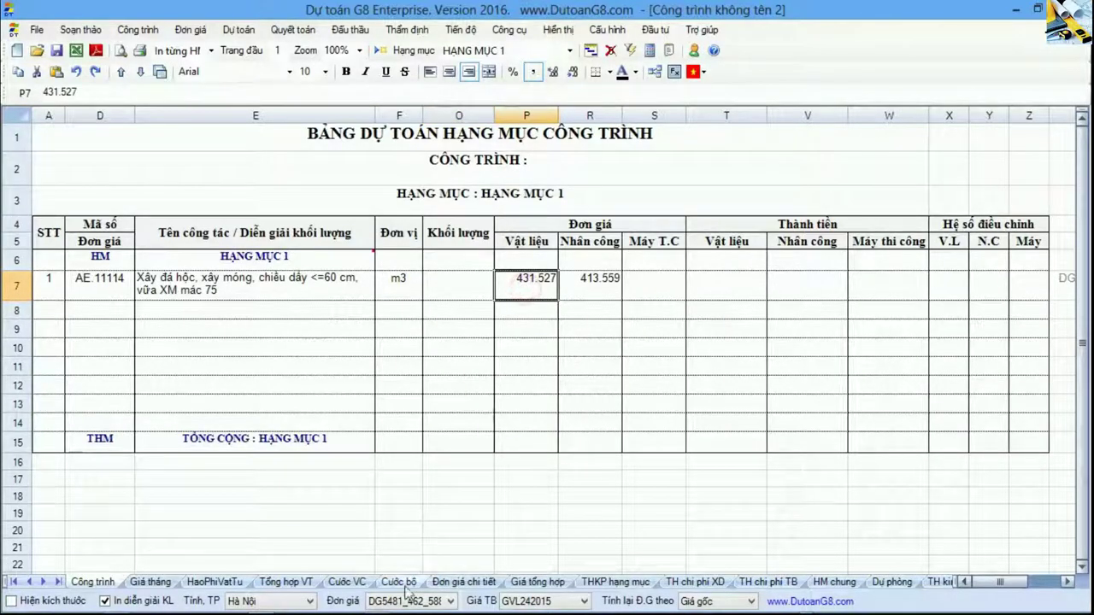
pyautogui.click(560, 348)
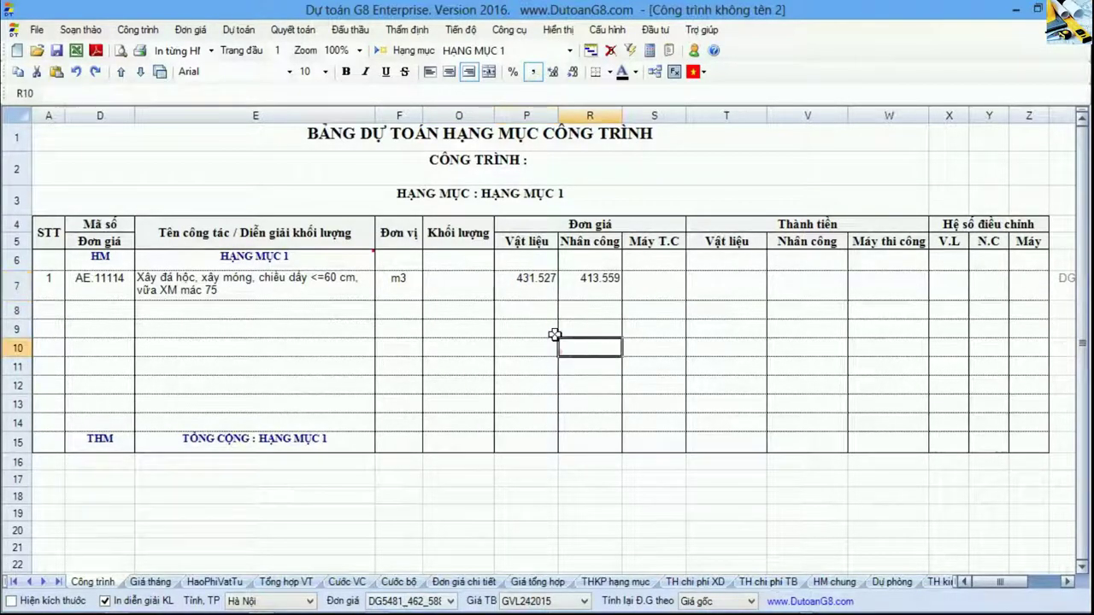
pyautogui.click(524, 286)
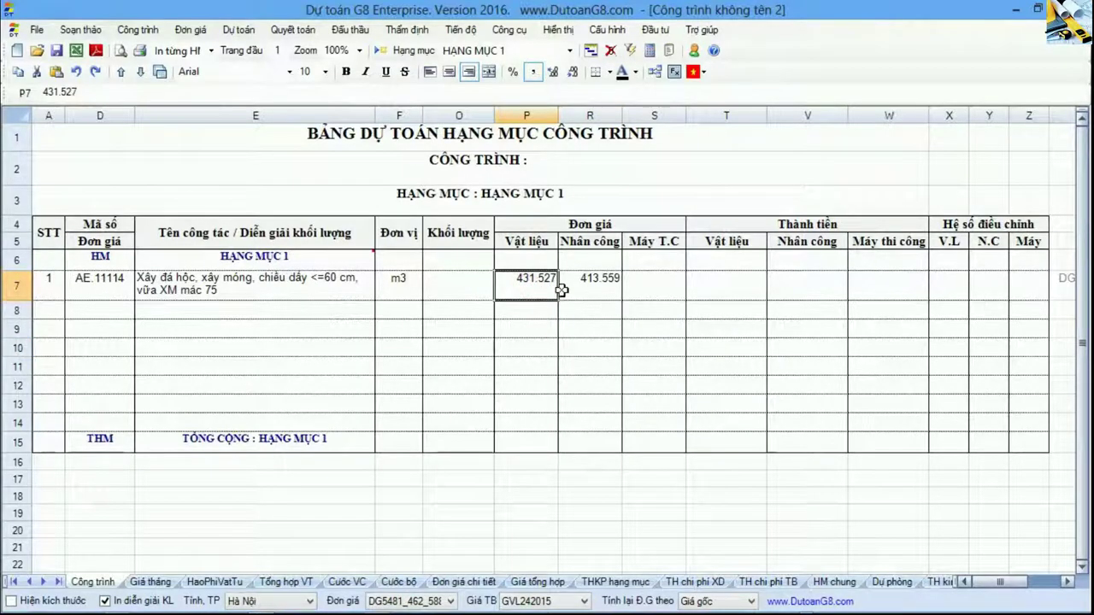
pyautogui.click(591, 289)
pyautogui.moveTo(540, 292); pyautogui.dragTo(621, 295)
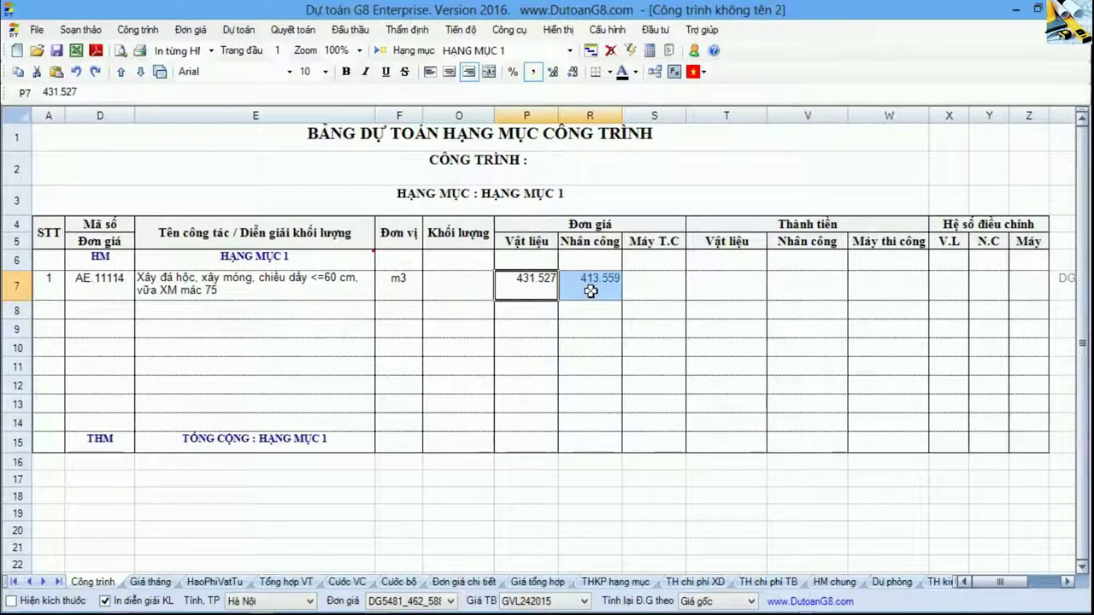
# Switch to Công trình không tên 1 and compare the original and corrected material and labour unit prices of AE.11114
pyautogui.click(557, 29)
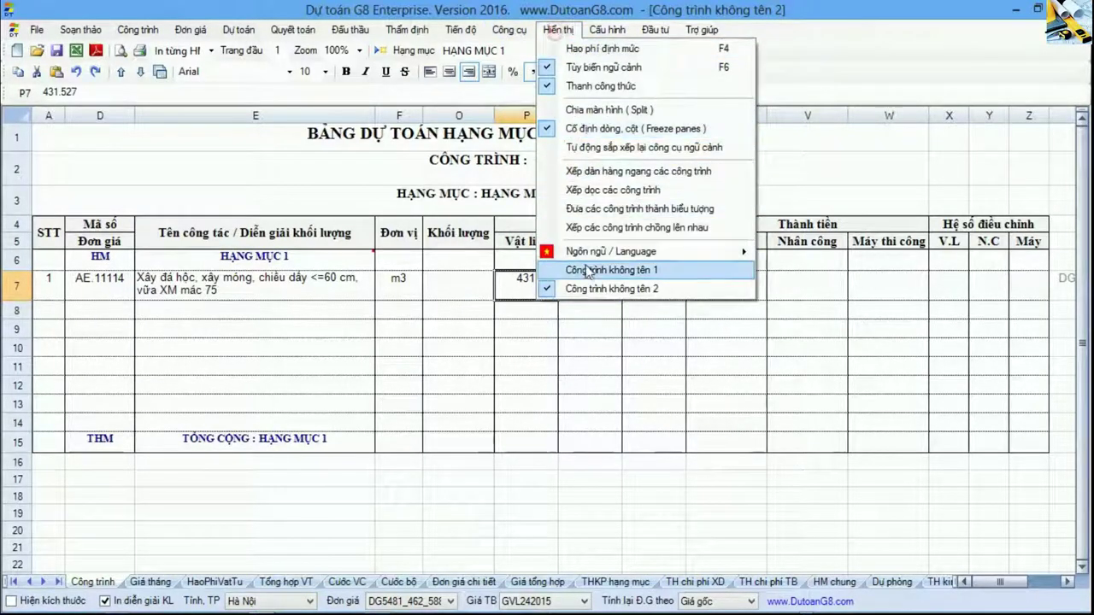
pyautogui.click(588, 271)
pyautogui.moveTo(371, 318); pyautogui.dragTo(483, 319)
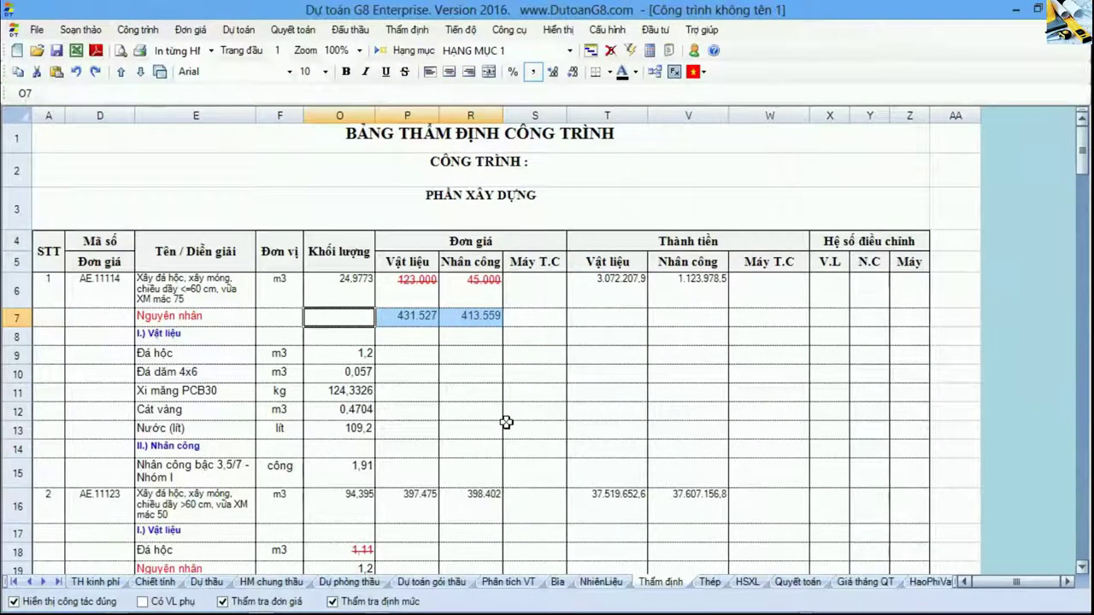
pyautogui.moveTo(414, 294); pyautogui.dragTo(473, 291)
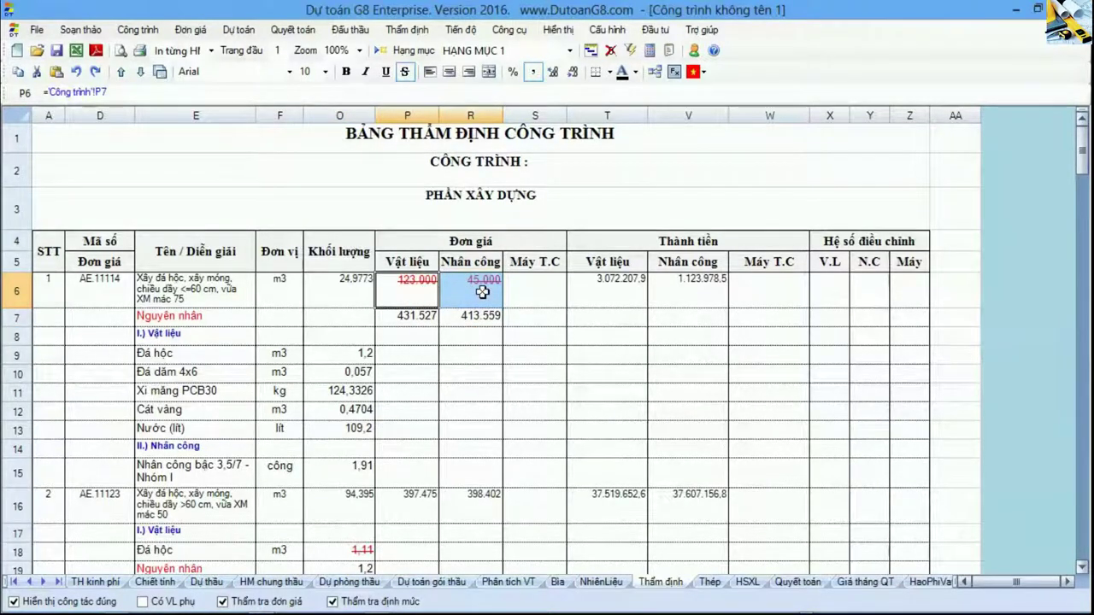
pyautogui.click(496, 409)
pyautogui.scroll(-1, 496, 409)
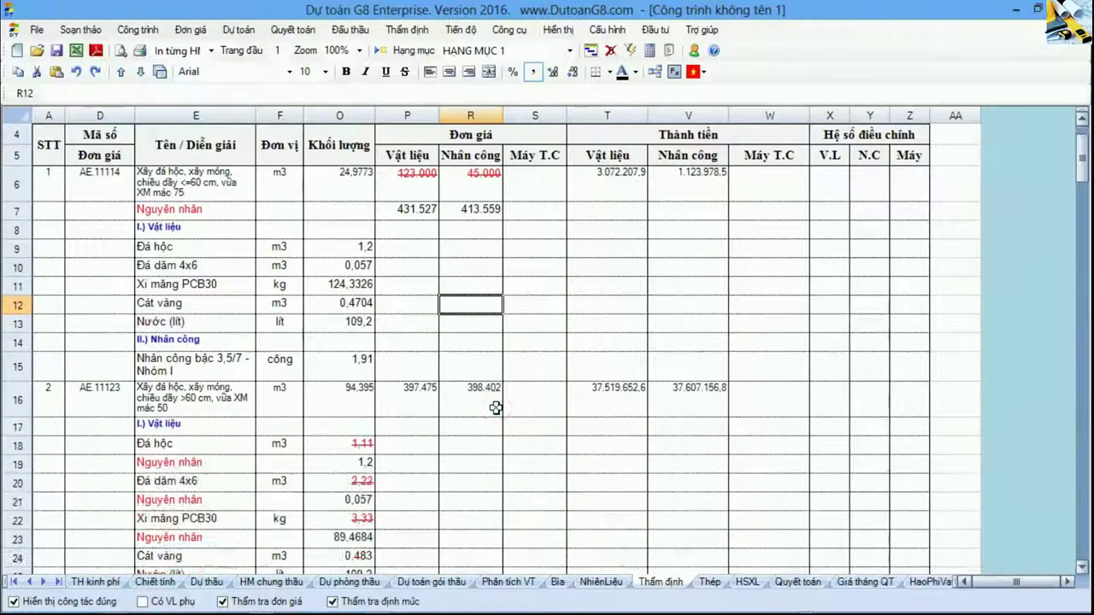
# Switch to Trụ sở UBND.xls in Excel and examine the red material norms of item AE.11123 on the HaoPhiVatTu sheet
pyautogui.hotkey('alt', 'Tab')
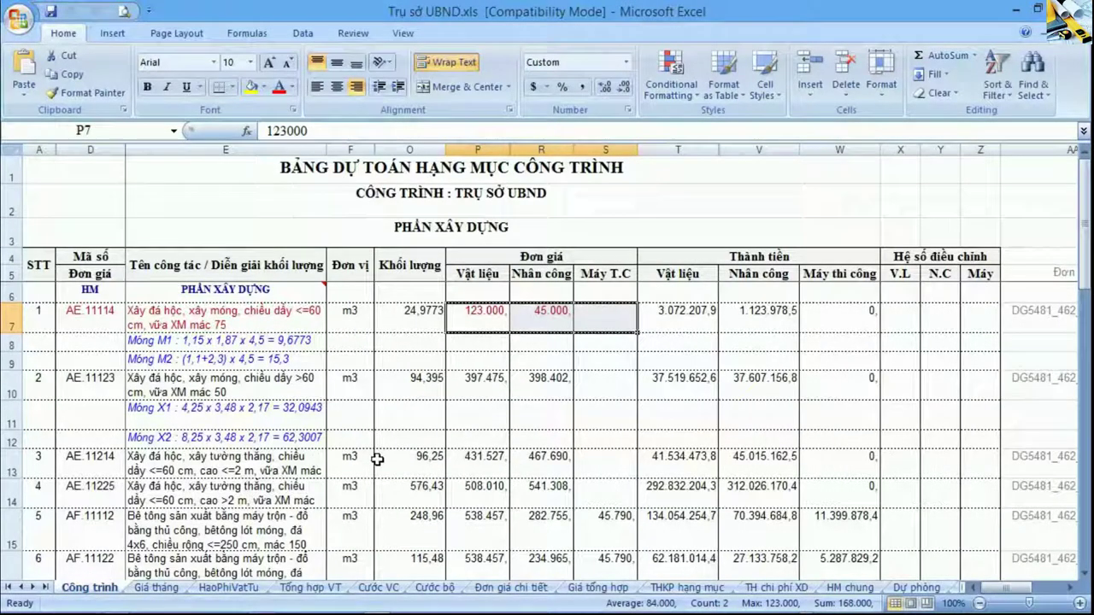
pyautogui.click(229, 587)
pyautogui.scroll(-3, 304, 359)
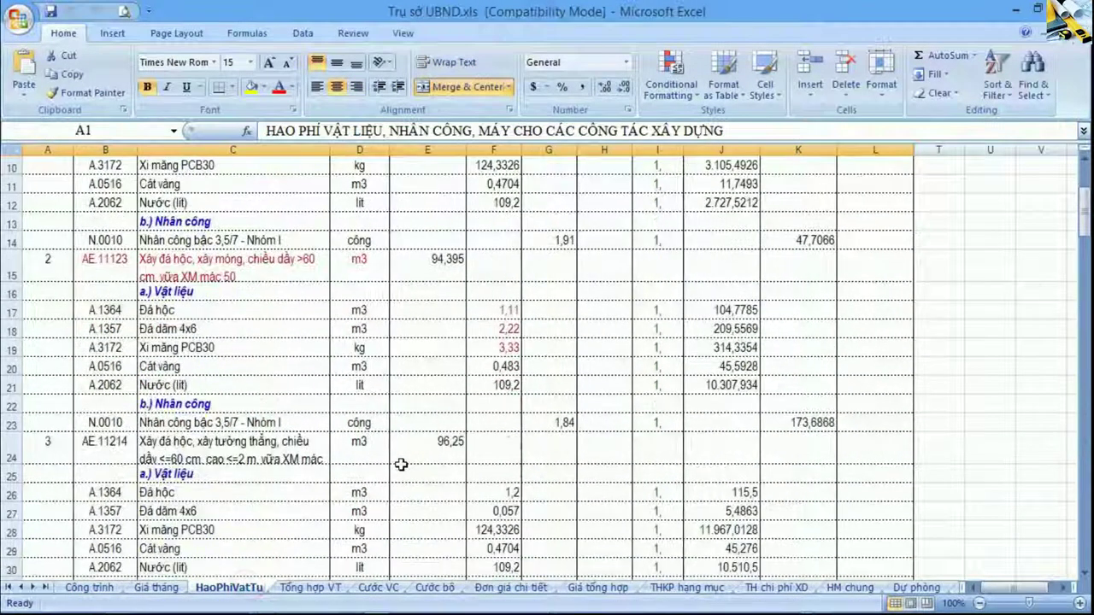
pyautogui.moveTo(60, 273); pyautogui.dragTo(352, 266)
pyautogui.moveTo(452, 312); pyautogui.dragTo(499, 349)
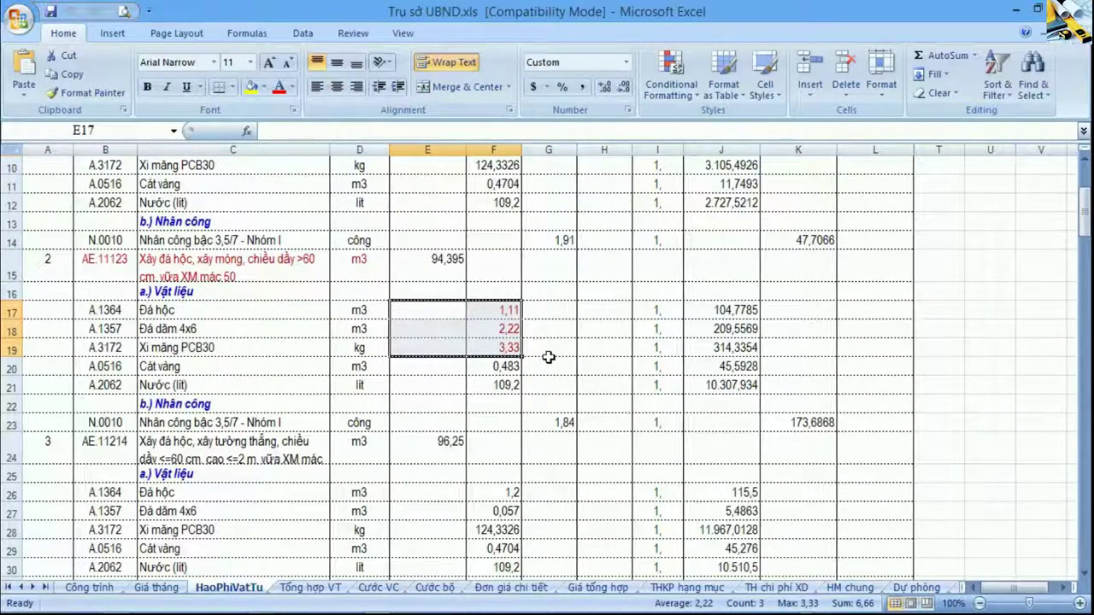
# Examine the red labour and machine norms of item AF.11112 on the HaoPhiVatTu sheet
pyautogui.scroll(-8, 548, 357)
pyautogui.moveTo(65, 356); pyautogui.dragTo(287, 358)
pyautogui.click(469, 504)
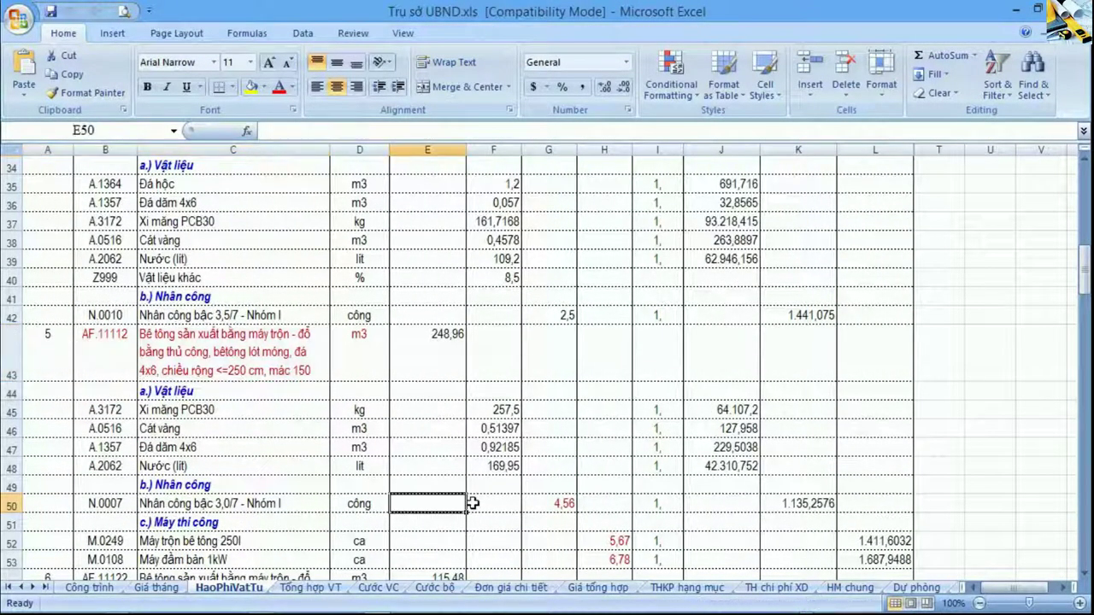
pyautogui.scroll(-1, 567, 487)
pyautogui.moveTo(549, 481); pyautogui.dragTo(617, 507)
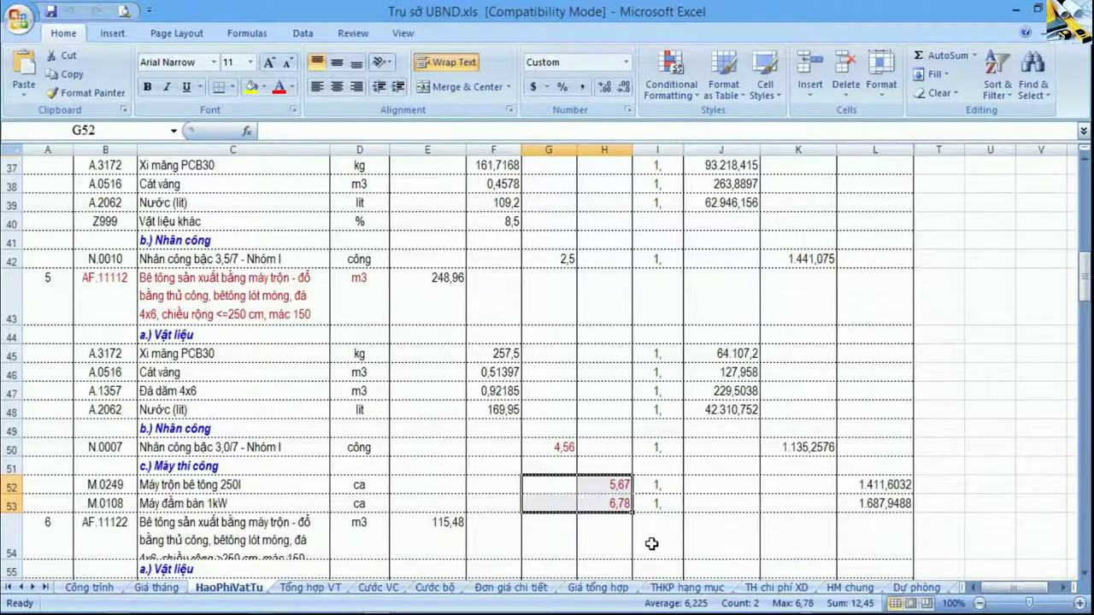
# Return to Dự toán G8 and compare the struck-out and corrected Đá hộc and Đá dăm 4x6 norms of AE.11123 on the Thẩm định sheet
pyautogui.hotkey('alt', 'Tab')
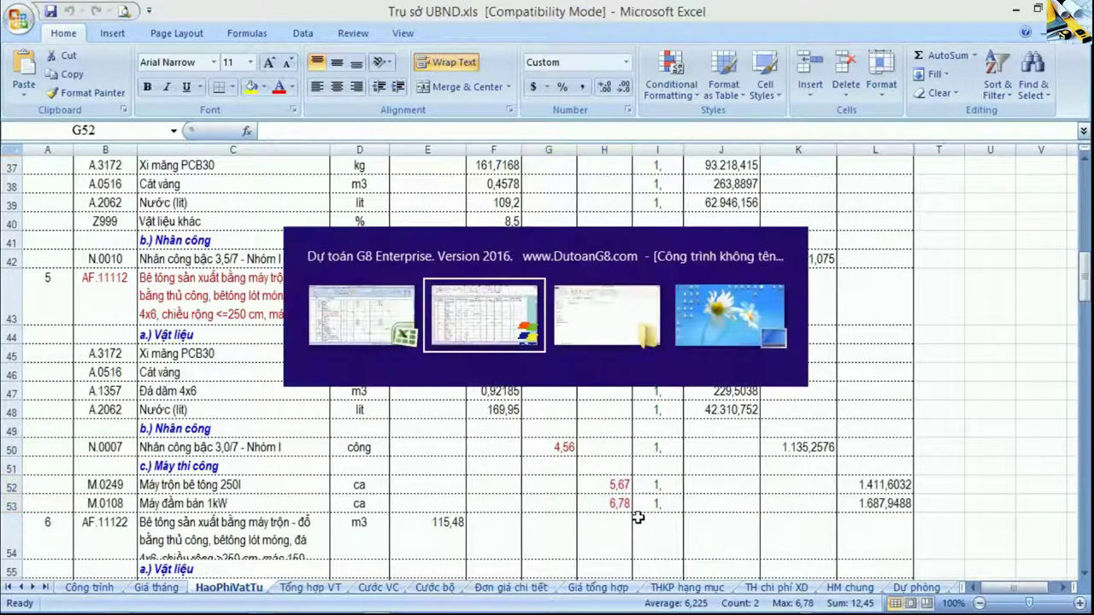
pyautogui.scroll(-1, 563, 459)
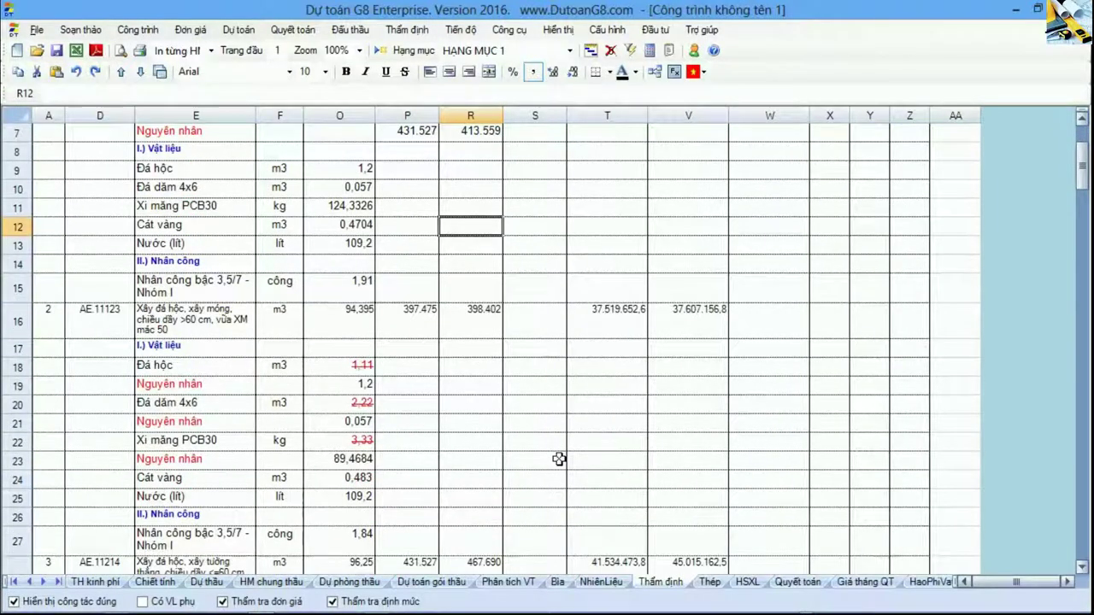
pyautogui.moveTo(36, 329); pyautogui.dragTo(334, 332)
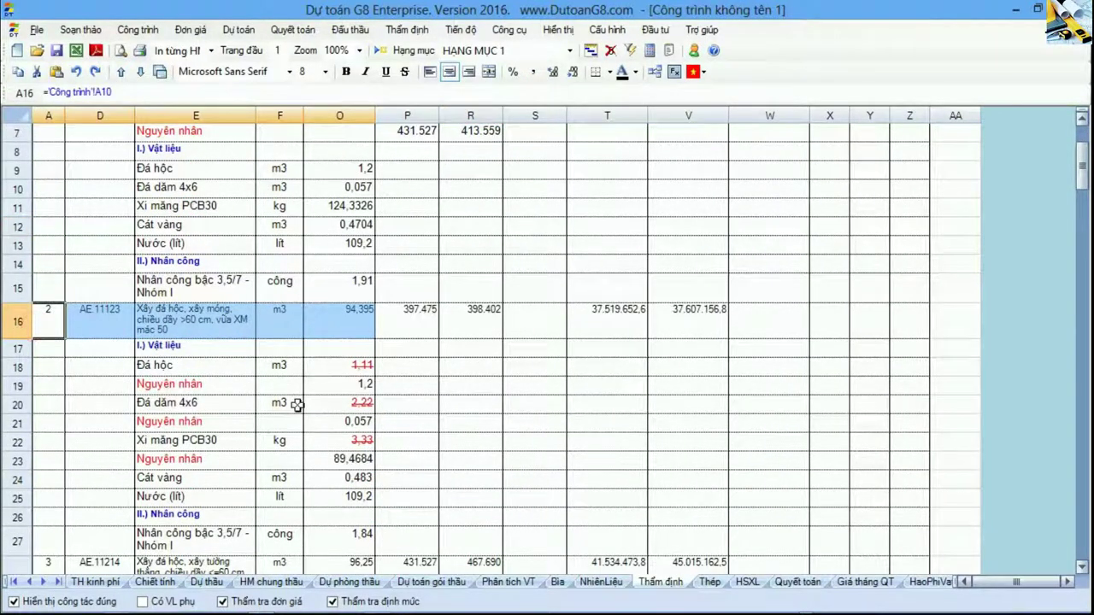
pyautogui.moveTo(184, 366); pyautogui.dragTo(361, 366)
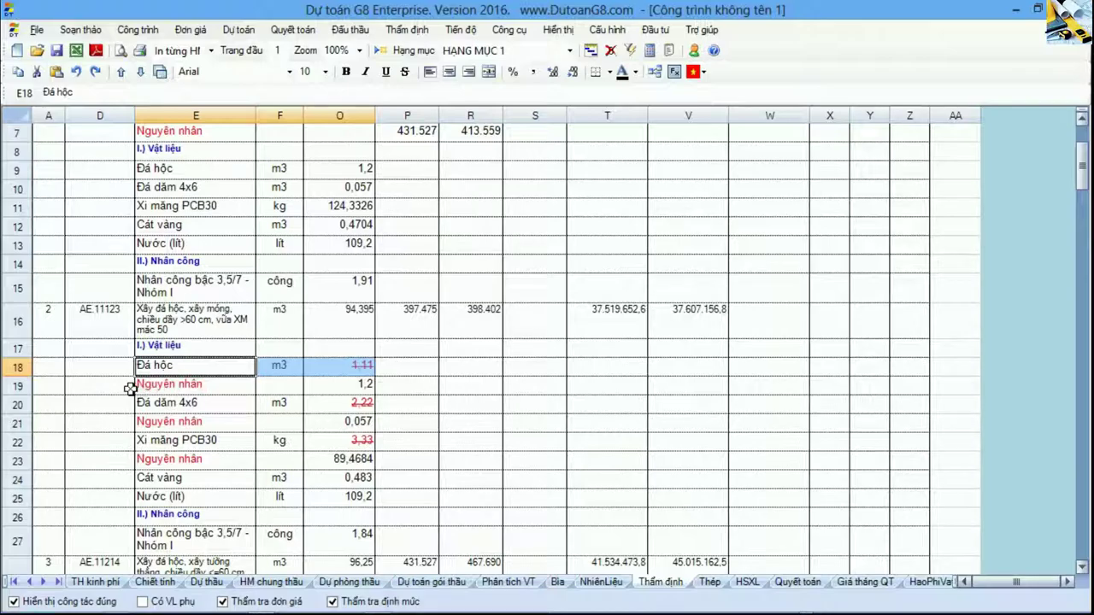
pyautogui.moveTo(129, 389); pyautogui.dragTo(360, 386)
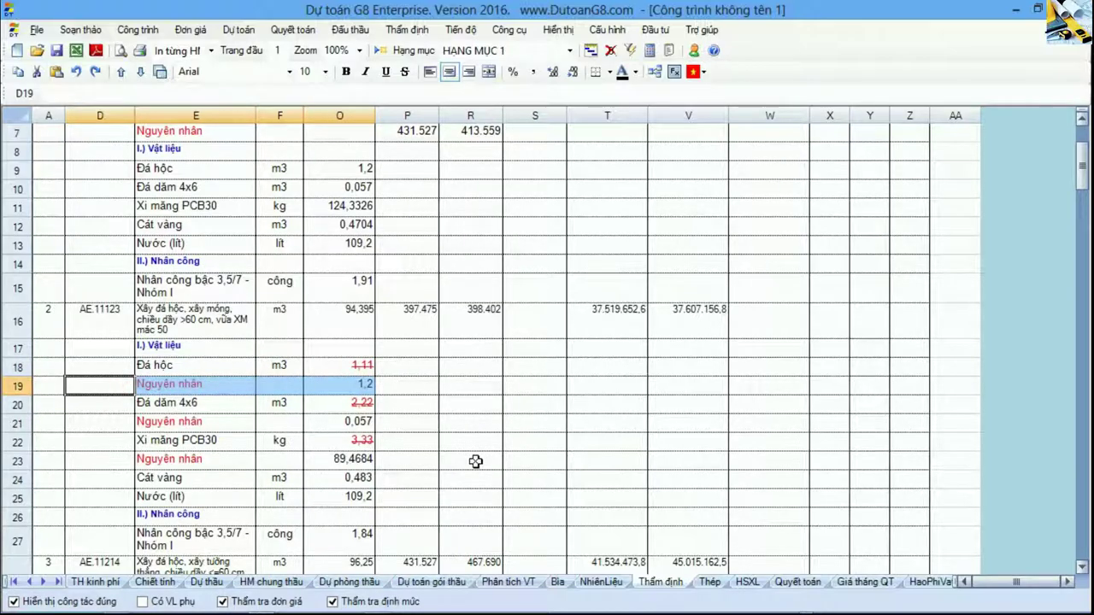
pyautogui.moveTo(151, 404); pyautogui.dragTo(342, 398)
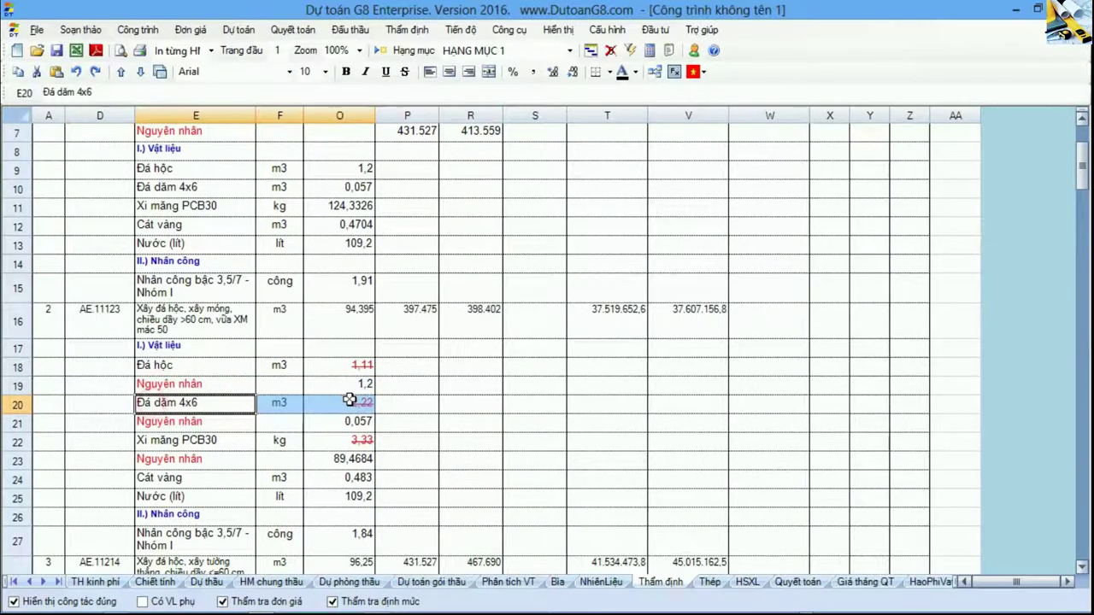
pyautogui.moveTo(196, 424); pyautogui.dragTo(368, 422)
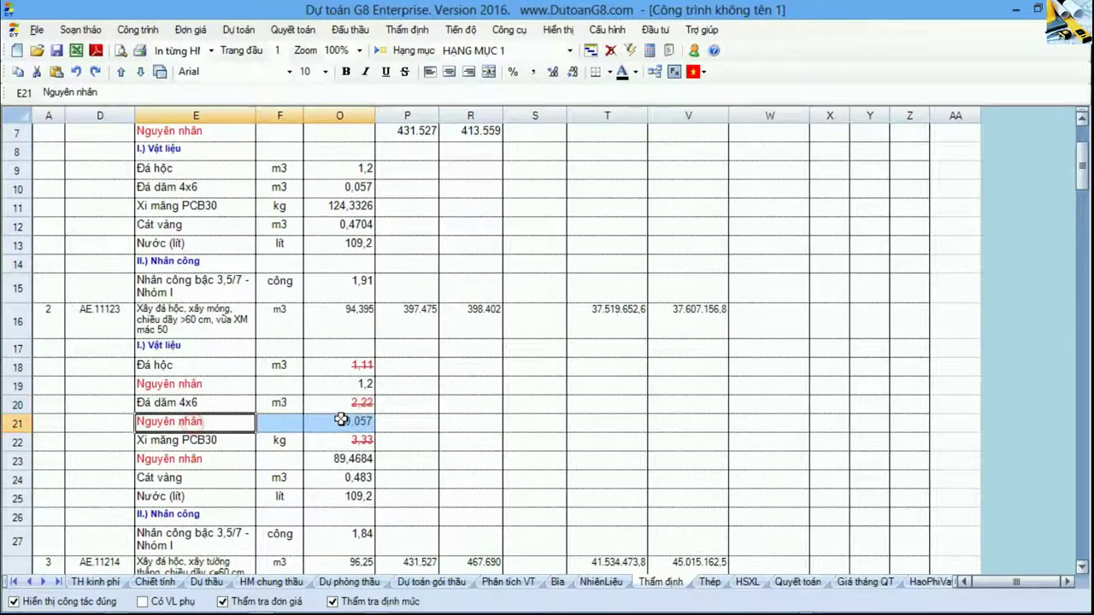
# Compare the struck-out and corrected Xi măng PCB30 norms under item AE.11123 and check the item's code
pyautogui.moveTo(168, 442); pyautogui.dragTo(348, 442)
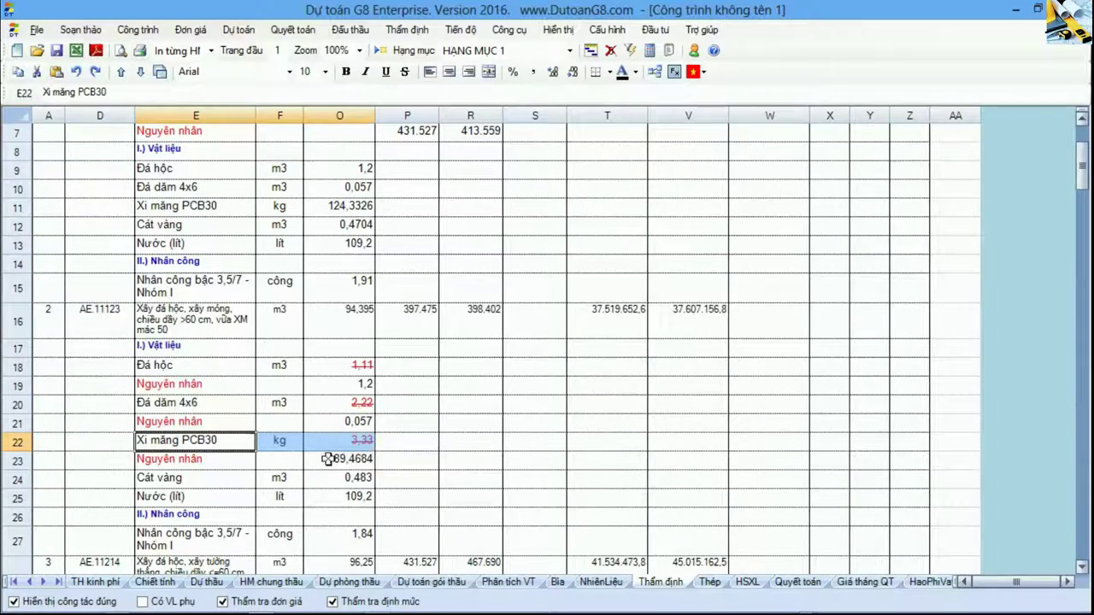
pyautogui.moveTo(205, 462); pyautogui.dragTo(322, 462)
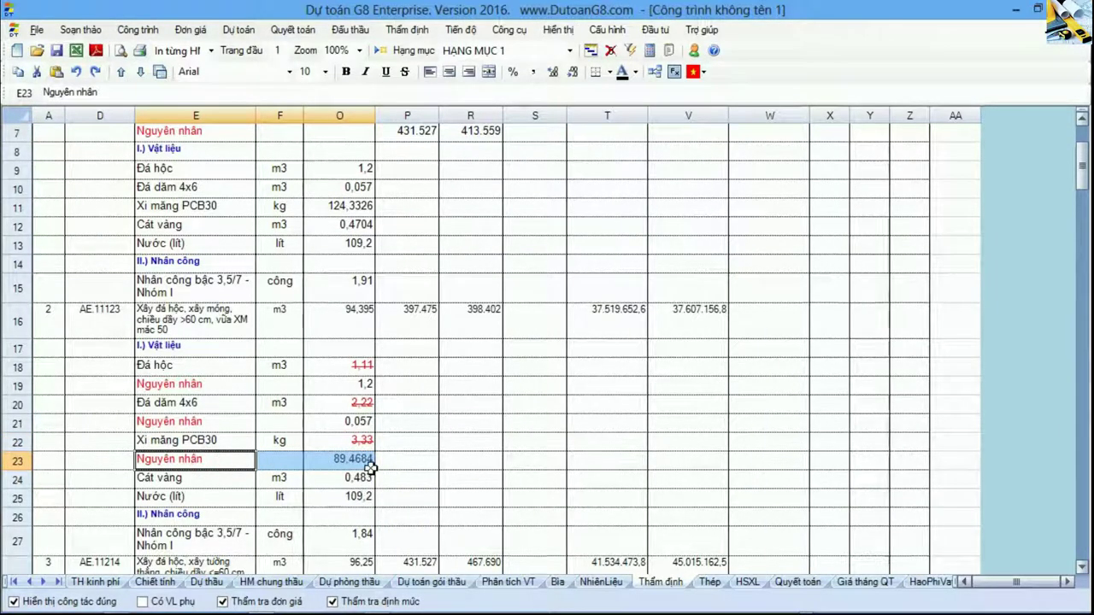
pyautogui.click(98, 329)
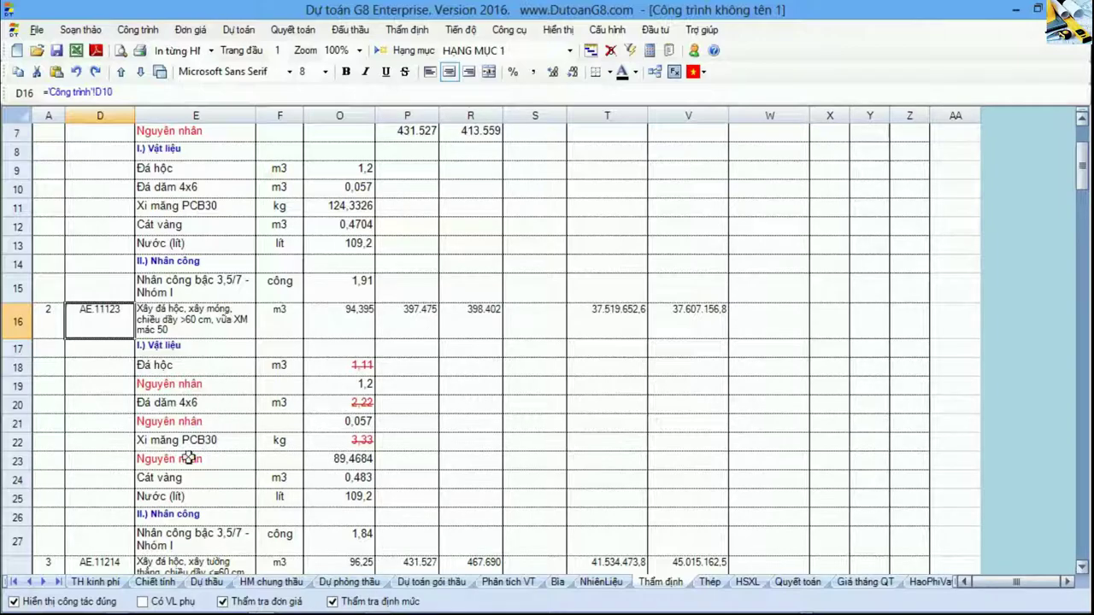
pyautogui.moveTo(188, 461); pyautogui.dragTo(367, 465)
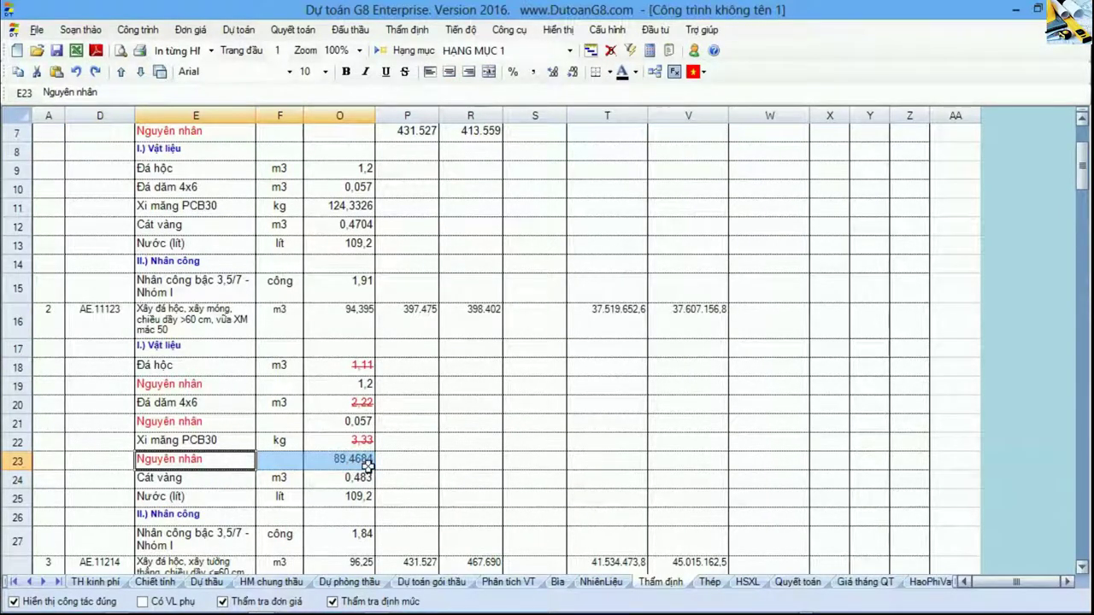
pyautogui.click(107, 318)
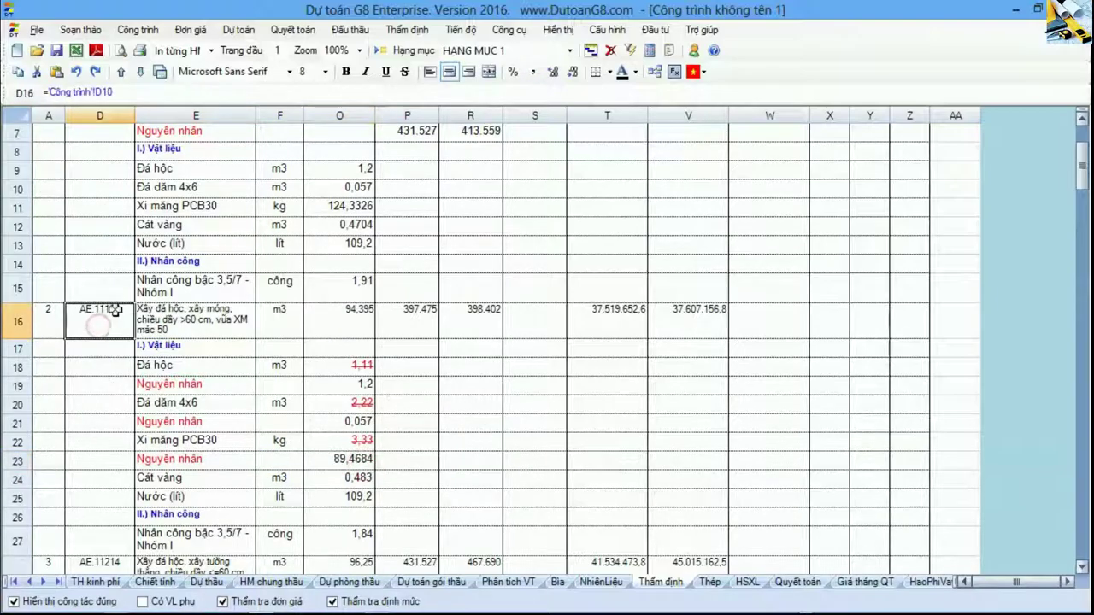
# Switch to Công trình không tên 2, look up code AE.1112 in row 9 and insert work item AE.11123
pyautogui.click(558, 29)
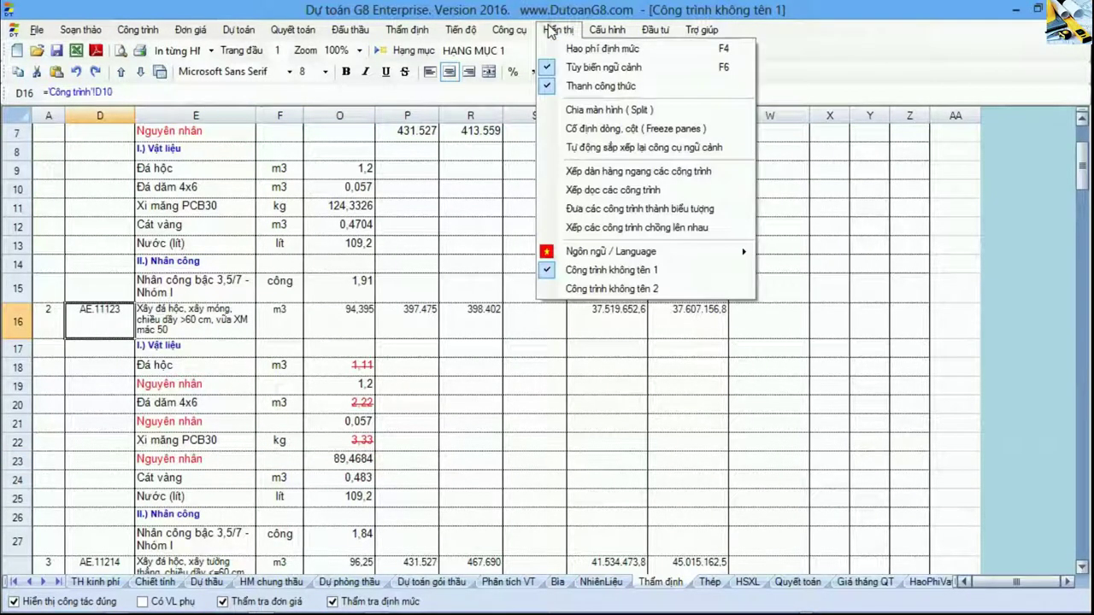
pyautogui.click(590, 289)
pyautogui.click(100, 330)
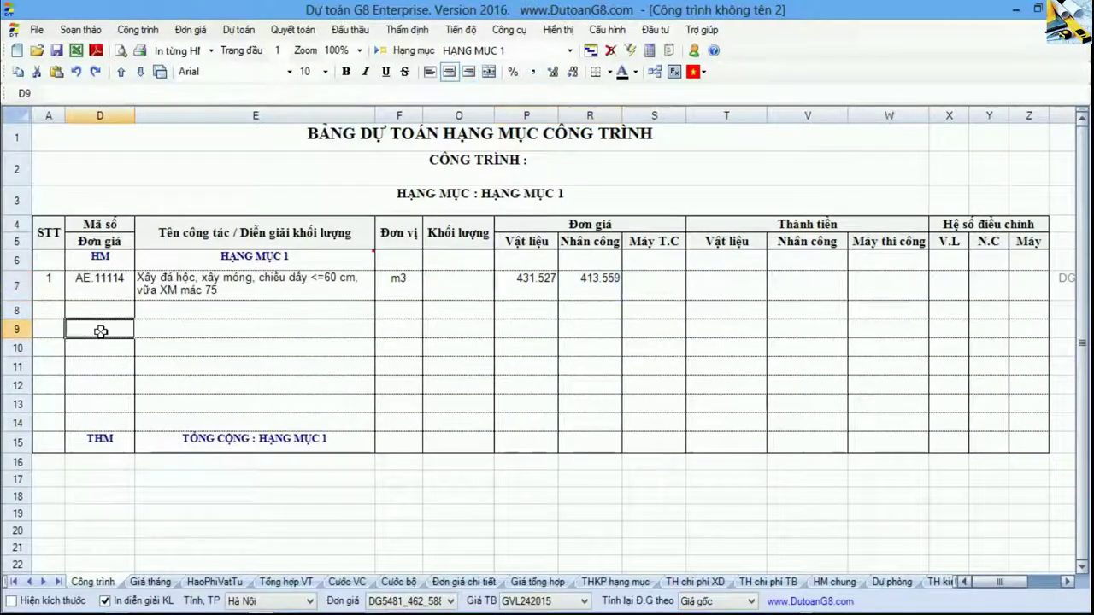
pyautogui.write('AE1112')
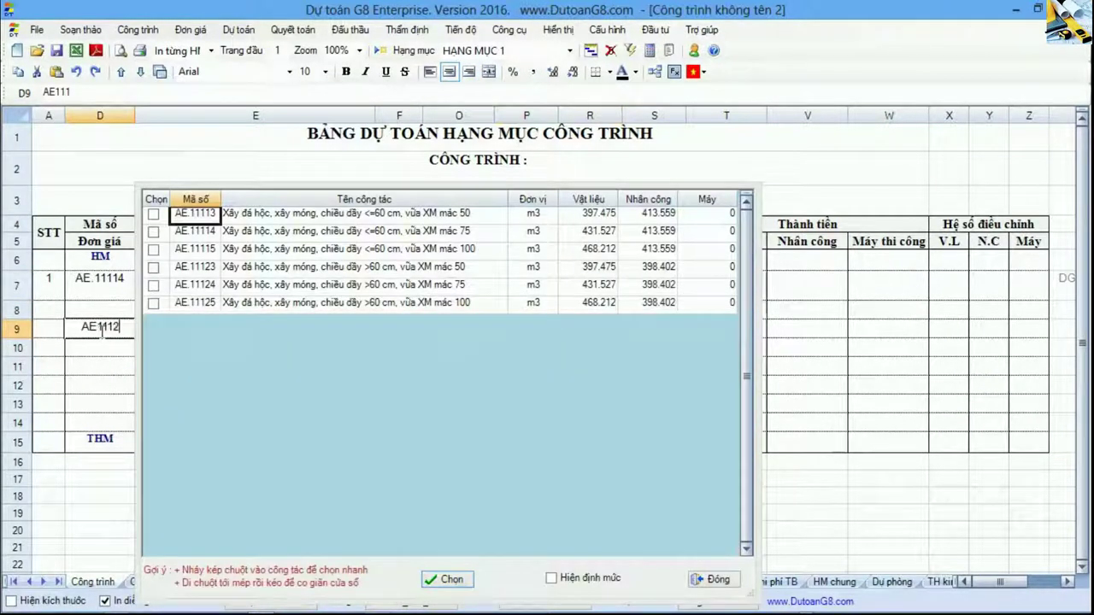
pyautogui.doubleClick(264, 214)
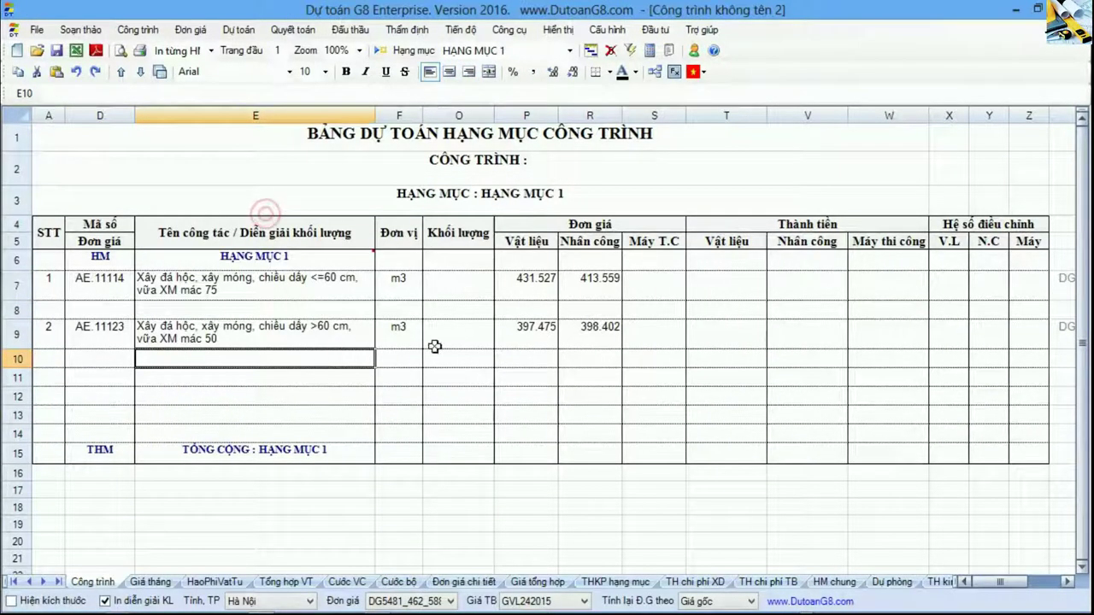
# Set the quantity of both work items, AE.11114 and AE.11123, to 1
pyautogui.click(450, 278)
pyautogui.write('1')
pyautogui.click(449, 332)
pyautogui.write('1')
pyautogui.press('Return')
# Examine the database material norms on the HaoPhiVatTu sheet, especially Xi măng PCB30 for item AE.11123
pyautogui.click(215, 582)
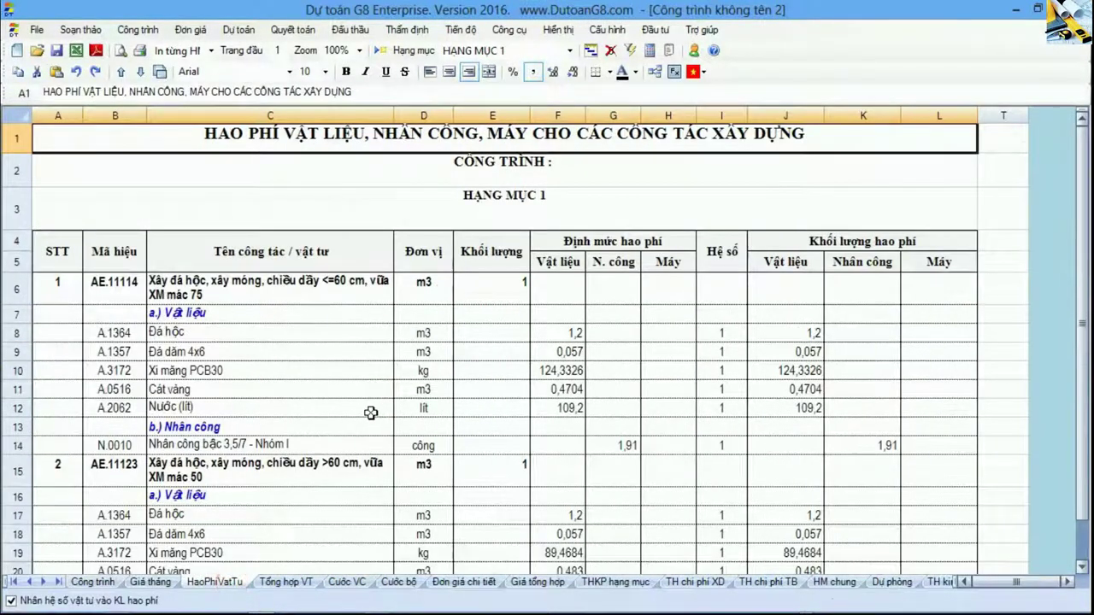
pyautogui.scroll(-2, 368, 411)
pyautogui.moveTo(120, 373); pyautogui.dragTo(551, 370)
pyautogui.scroll(2, 551, 369)
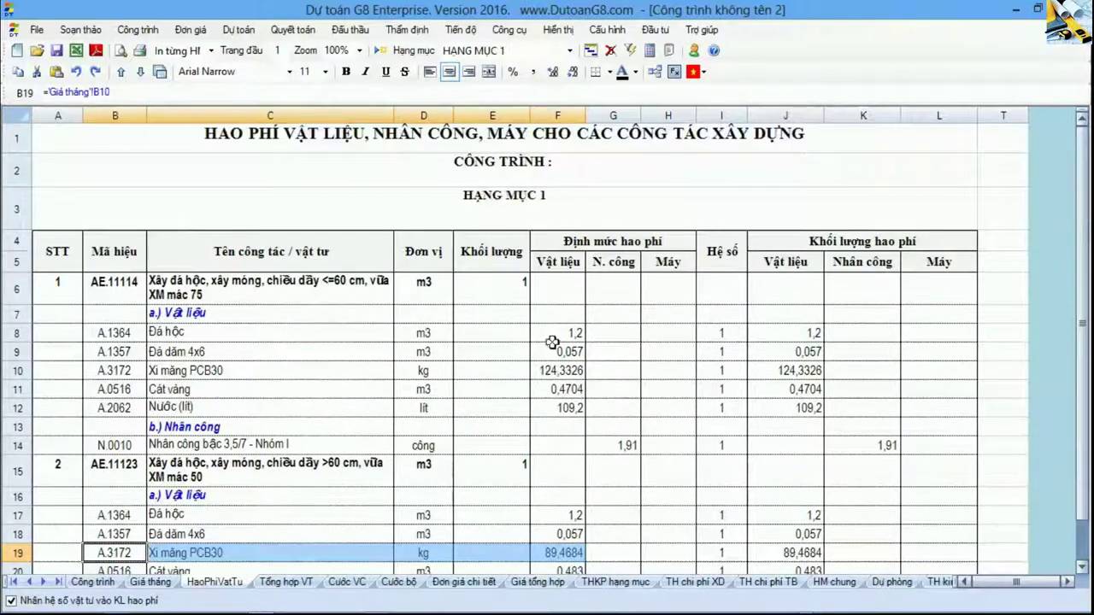
pyautogui.moveTo(560, 248); pyautogui.dragTo(577, 521)
pyautogui.scroll(-2, 564, 504)
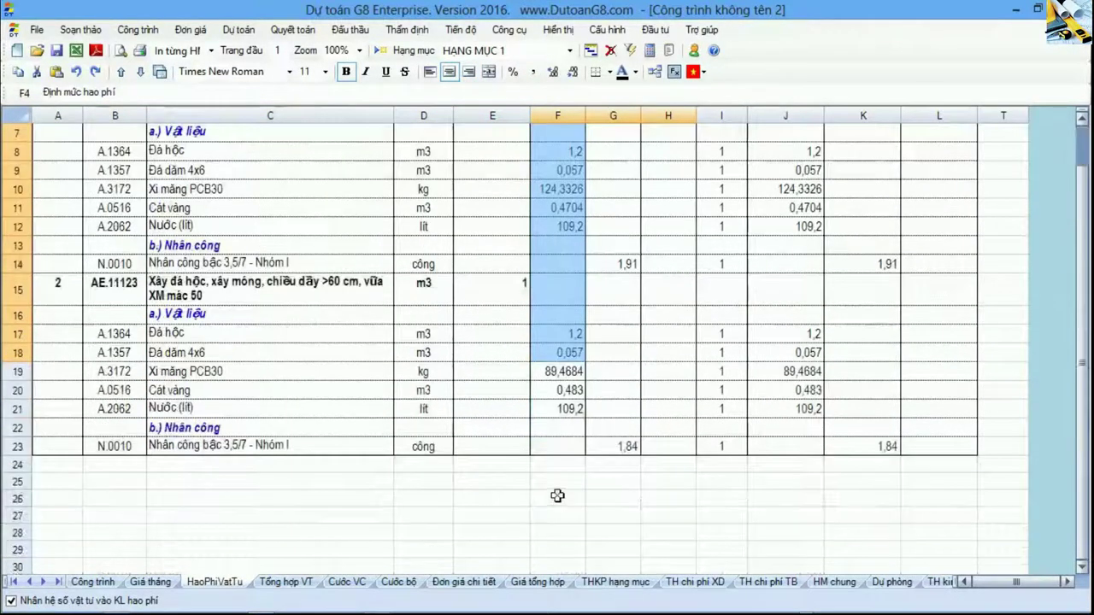
pyautogui.moveTo(190, 374); pyautogui.dragTo(559, 385)
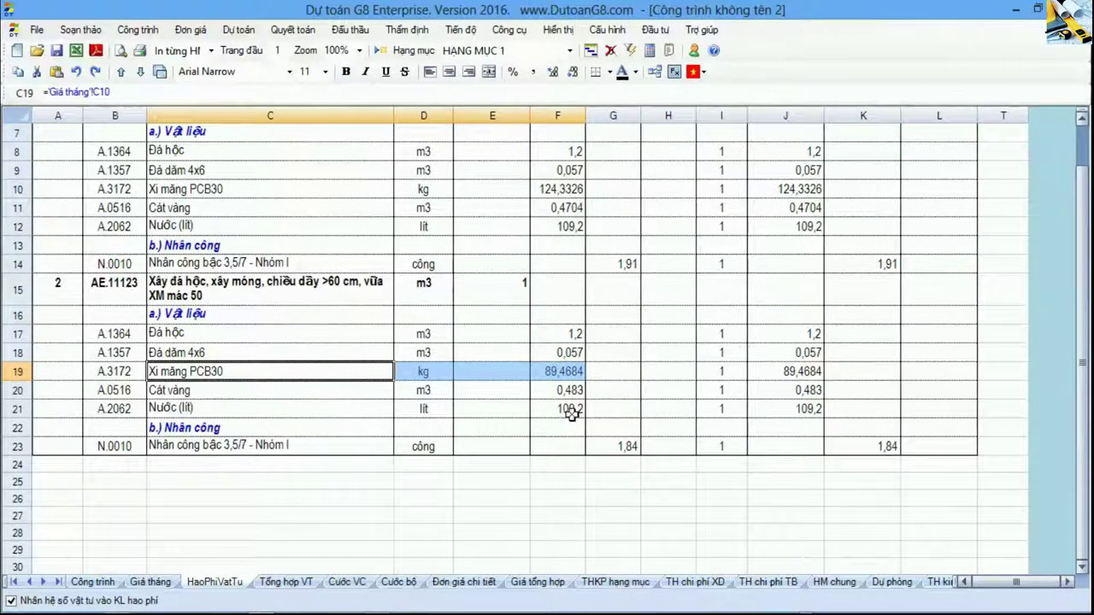
# Return to Công trình không tên 1 and check the Xi măng PCB30 norm of AE.11123 and its correction against the database
pyautogui.click(557, 29)
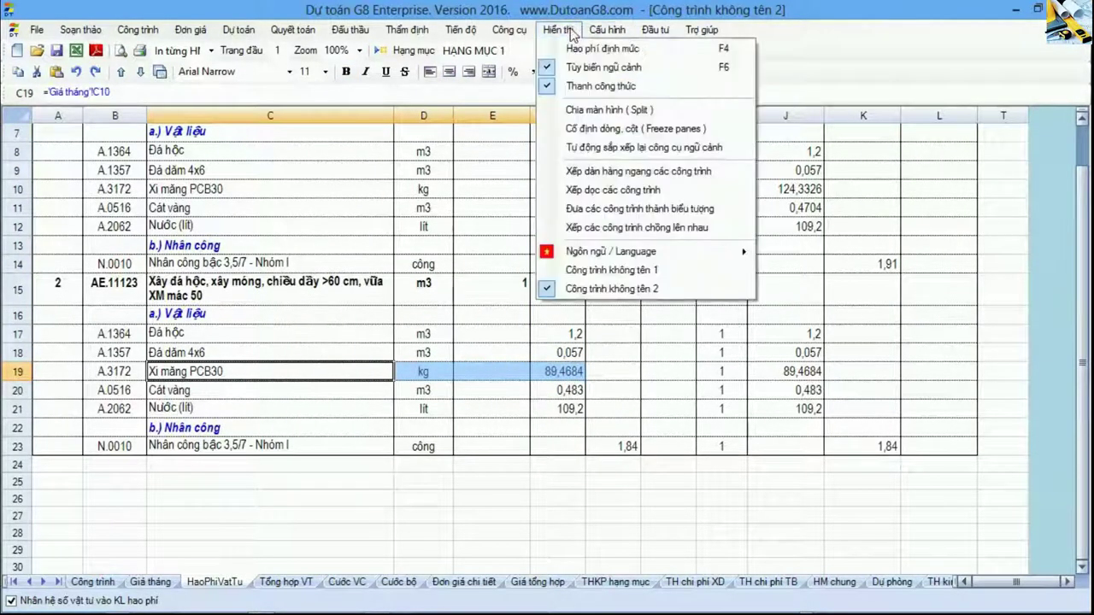
pyautogui.click(612, 270)
pyautogui.moveTo(202, 461); pyautogui.dragTo(359, 462)
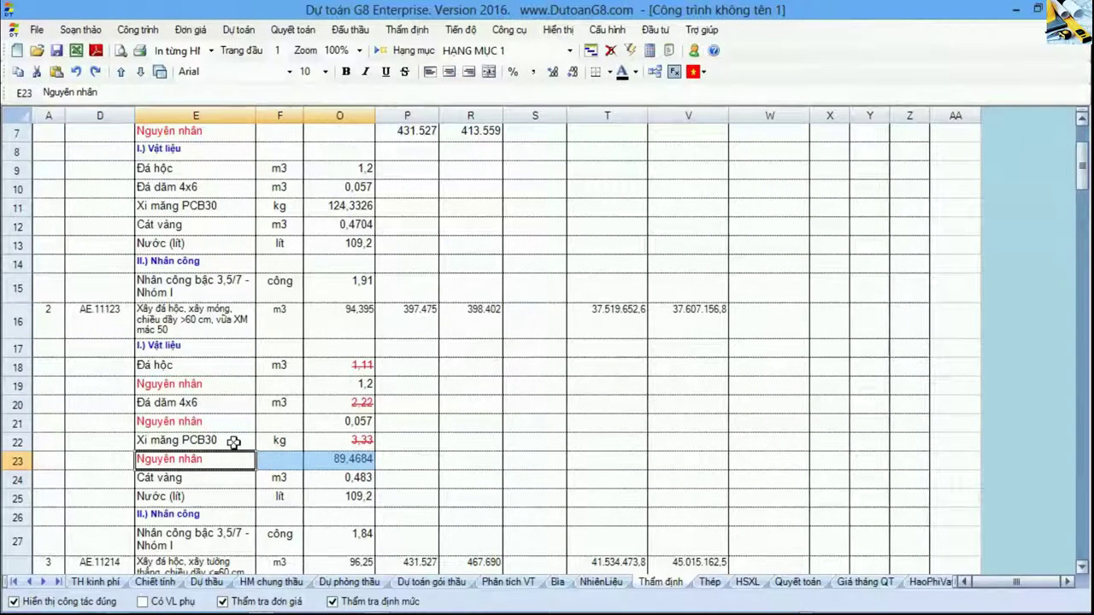
pyautogui.moveTo(218, 441); pyautogui.dragTo(340, 443)
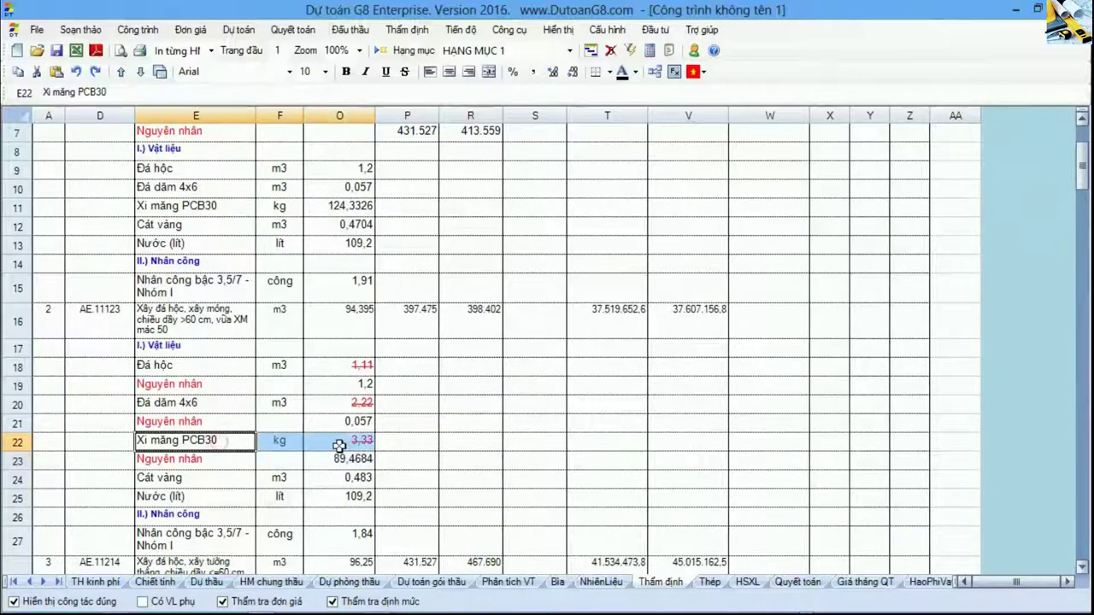
pyautogui.click(214, 464)
pyautogui.moveTo(283, 463); pyautogui.dragTo(342, 460)
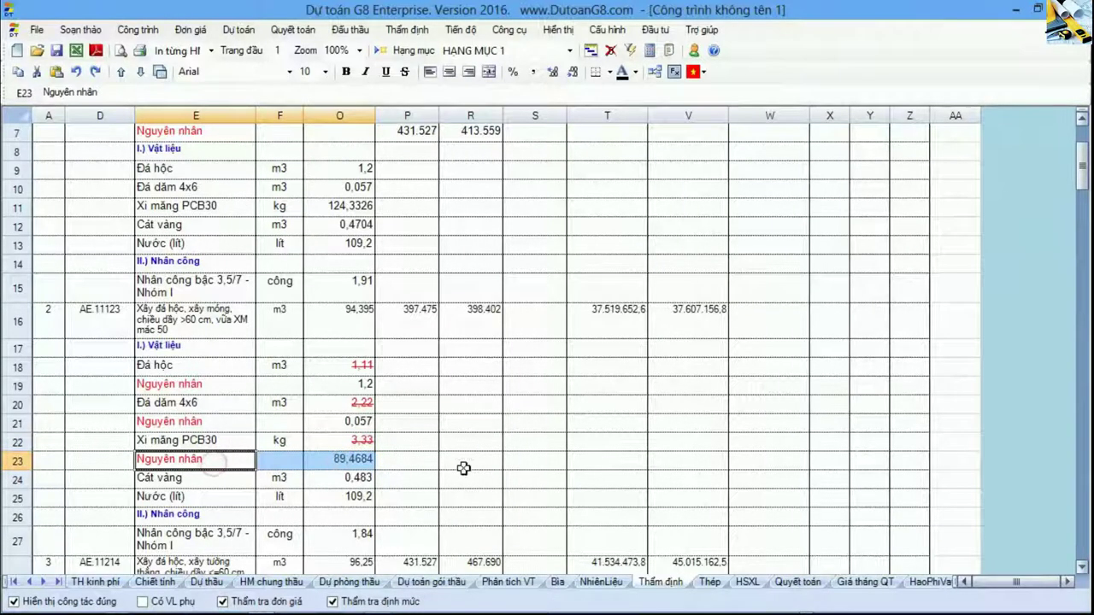
# Examine the labour norm Nhân công bậc 3,0/7 of item AF.11112 and its correction on the Thẩm định sheet
pyautogui.scroll(-3, 476, 459)
pyautogui.scroll(-9, 476, 460)
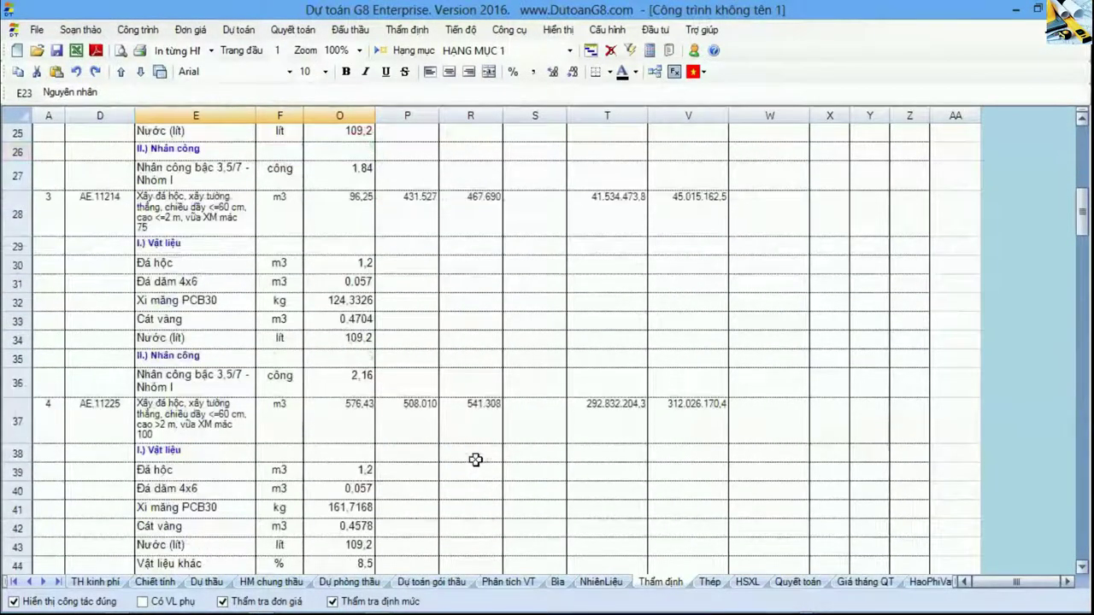
pyautogui.moveTo(62, 254); pyautogui.dragTo(256, 233)
pyautogui.scroll(-1, 256, 236)
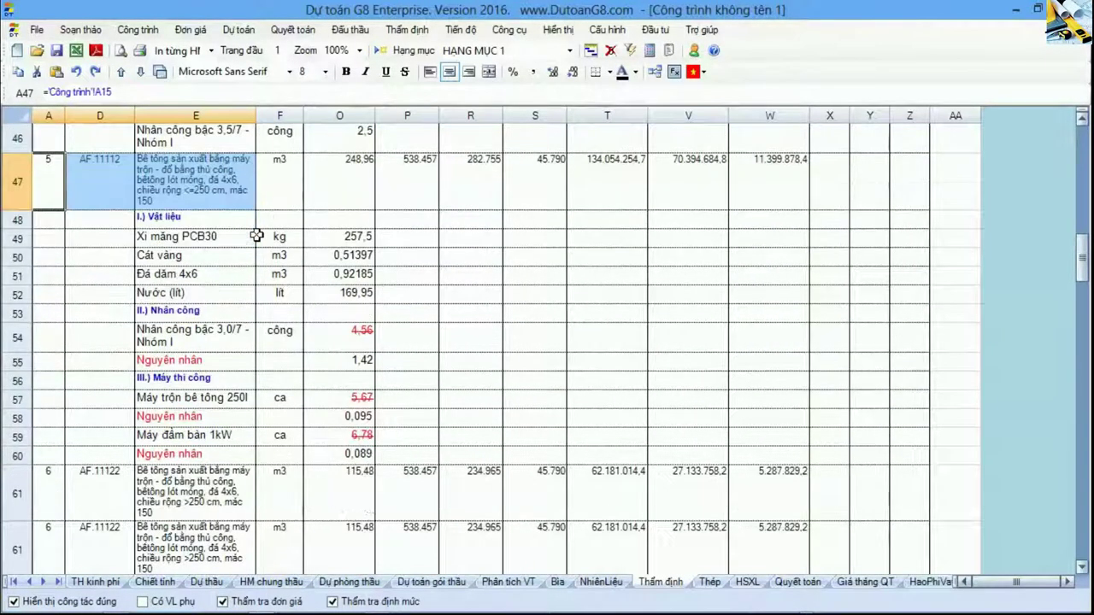
pyautogui.click(189, 341)
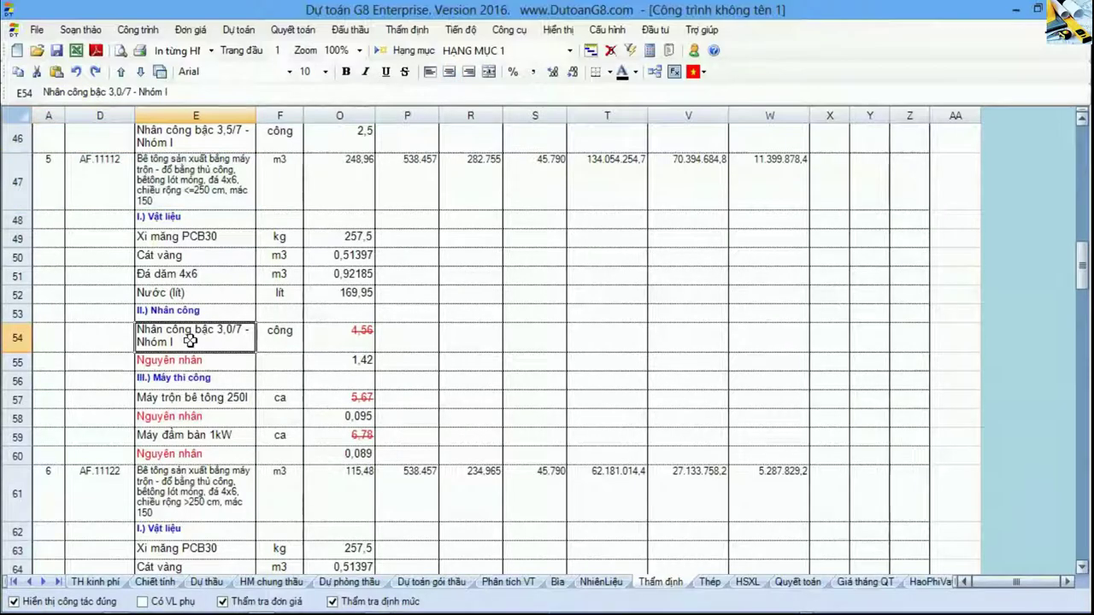
pyautogui.moveTo(232, 342); pyautogui.dragTo(345, 348)
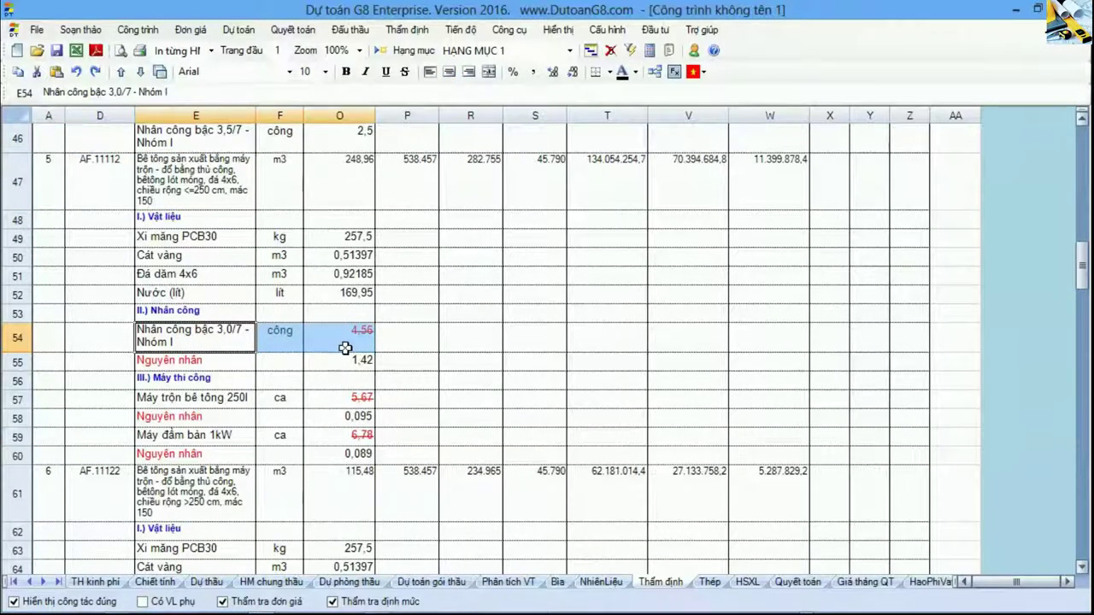
pyautogui.moveTo(200, 359); pyautogui.dragTo(342, 361)
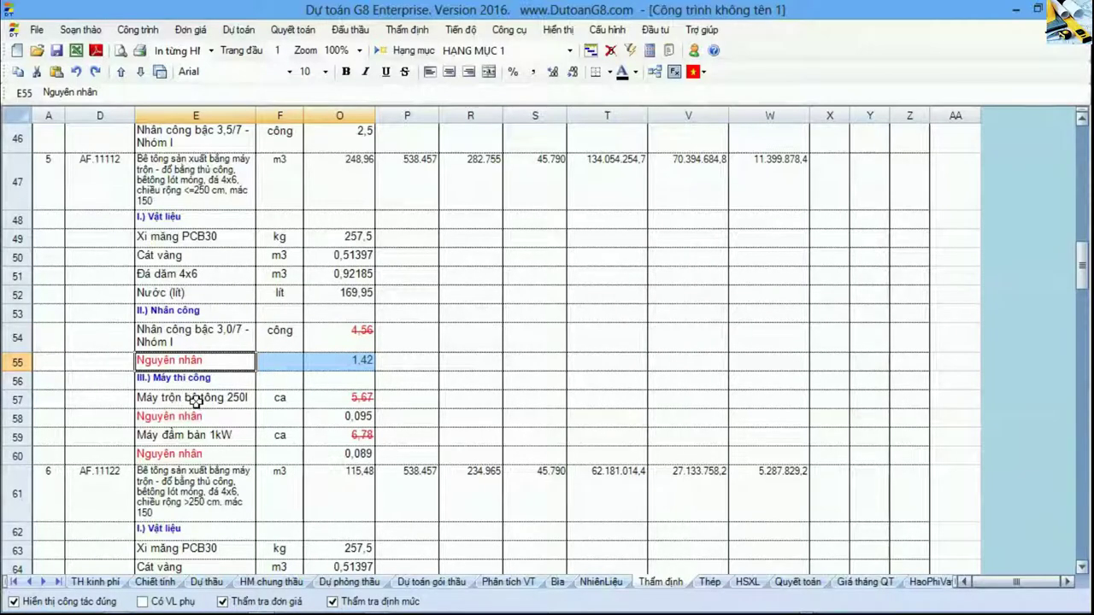
# Check the machine norms of AF.11112, Máy trộn bê tông 250l and Máy đầm bàn 1kW, with their corrections
pyautogui.click(196, 400)
pyautogui.moveTo(195, 400); pyautogui.dragTo(325, 402)
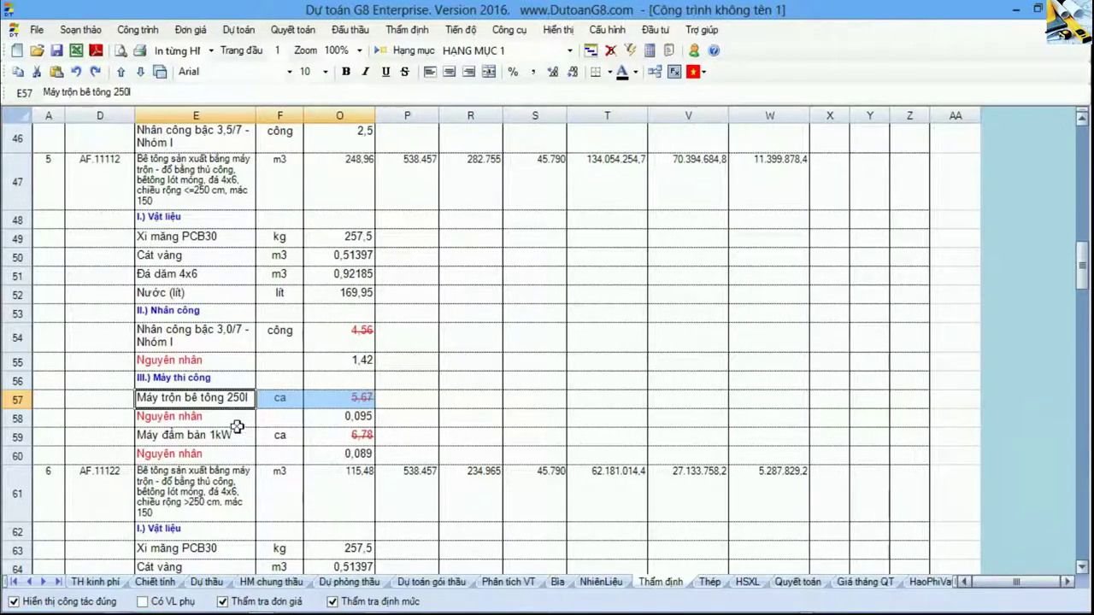
pyautogui.moveTo(213, 417); pyautogui.dragTo(349, 417)
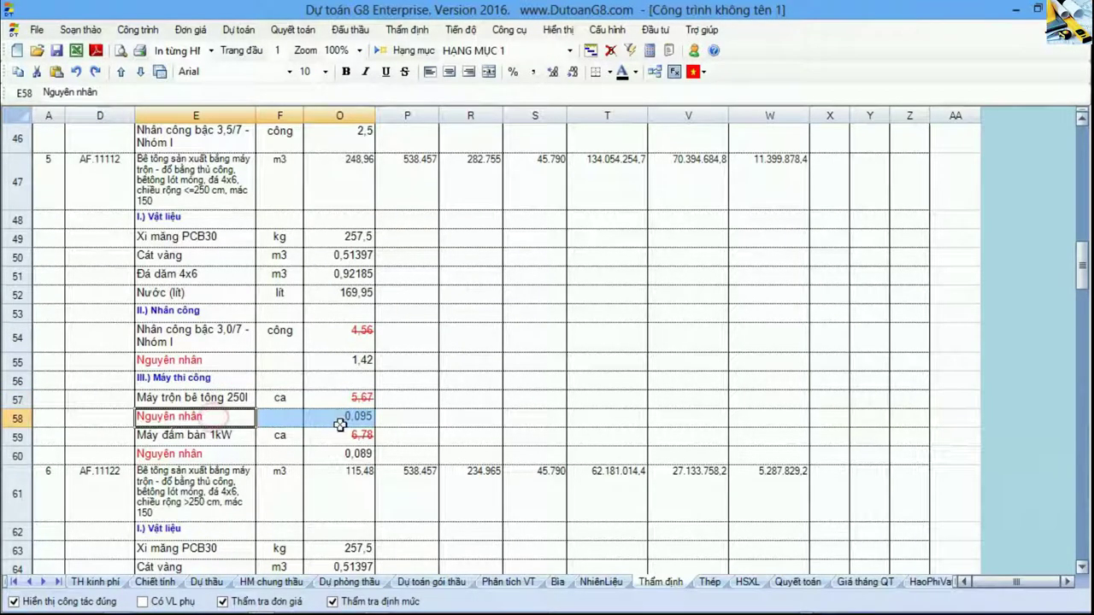
pyautogui.click(227, 436)
pyautogui.moveTo(240, 437); pyautogui.dragTo(339, 438)
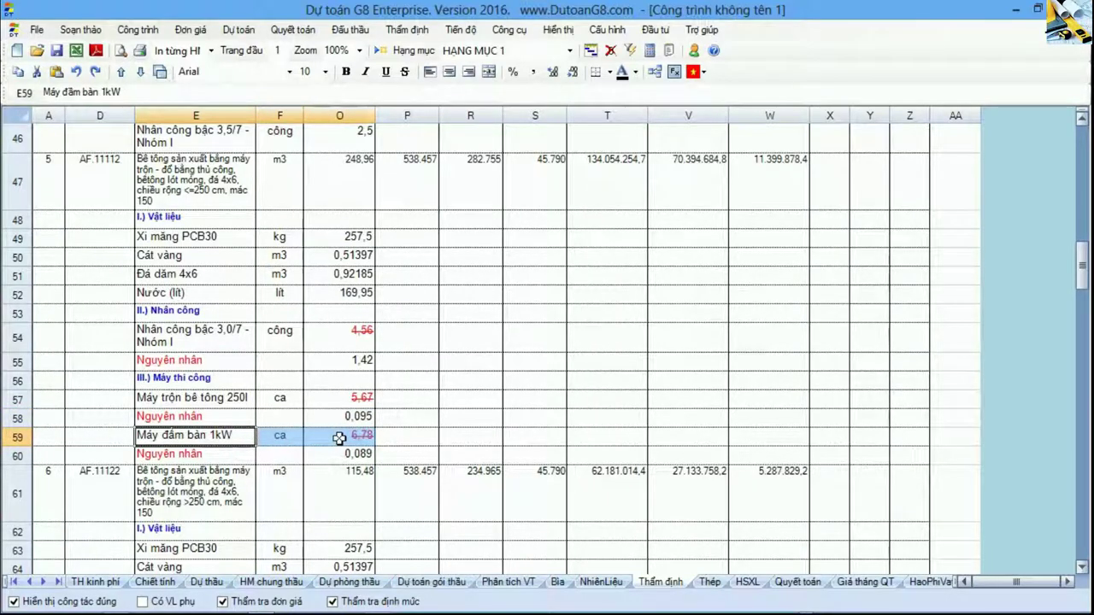
pyautogui.moveTo(219, 456); pyautogui.dragTo(353, 457)
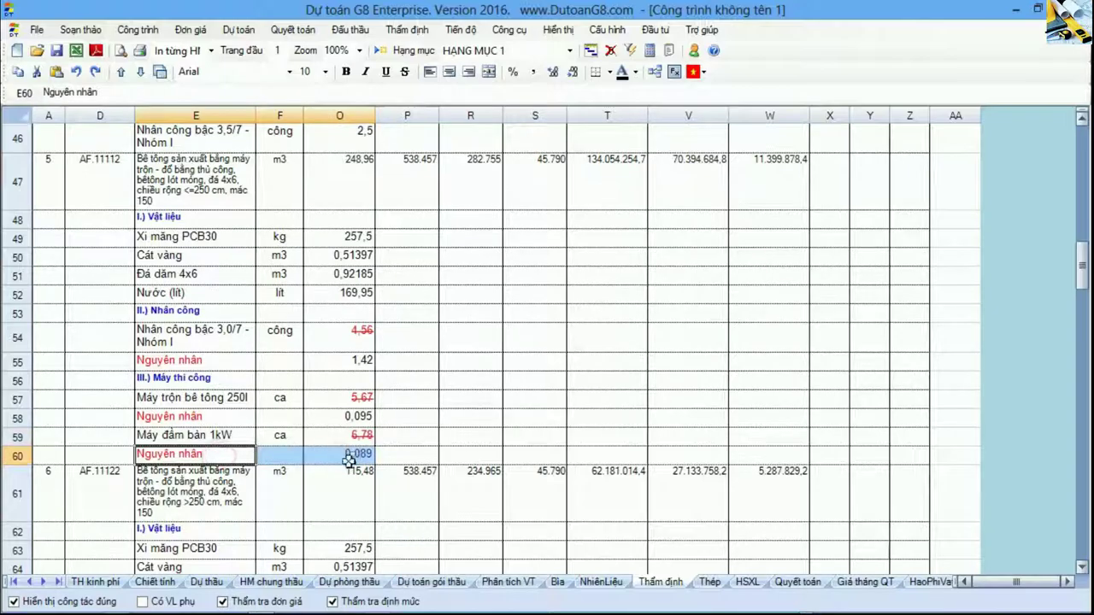
# Switch to the Công trình sheet of Công trình không tên 2, look up code AF111 in row 11 and insert work item AF.11112
pyautogui.click(119, 208)
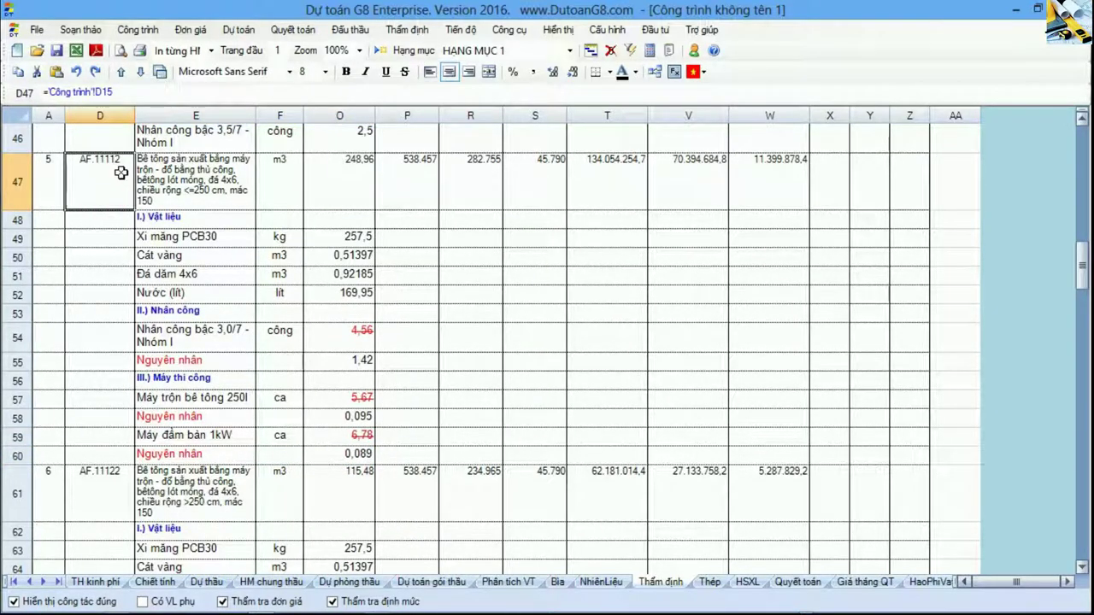
pyautogui.hotkey('alt', 'Tab')
pyautogui.hotkey('alt', 'Tab')
pyautogui.hotkey('alt', 'Tab')
pyautogui.hotkey('alt', 'Tab')
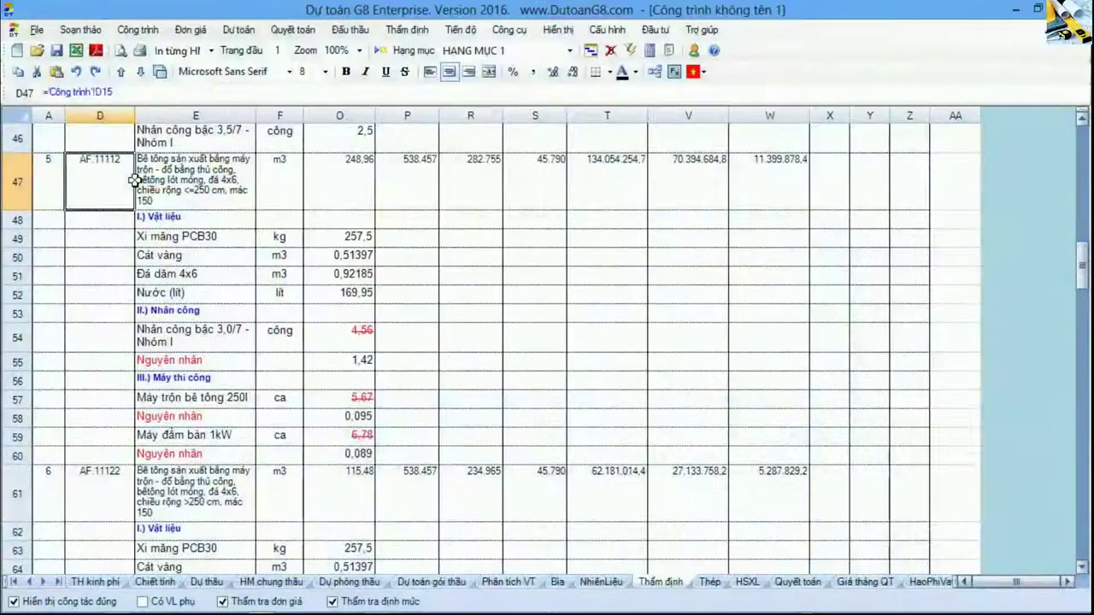
pyautogui.click(558, 29)
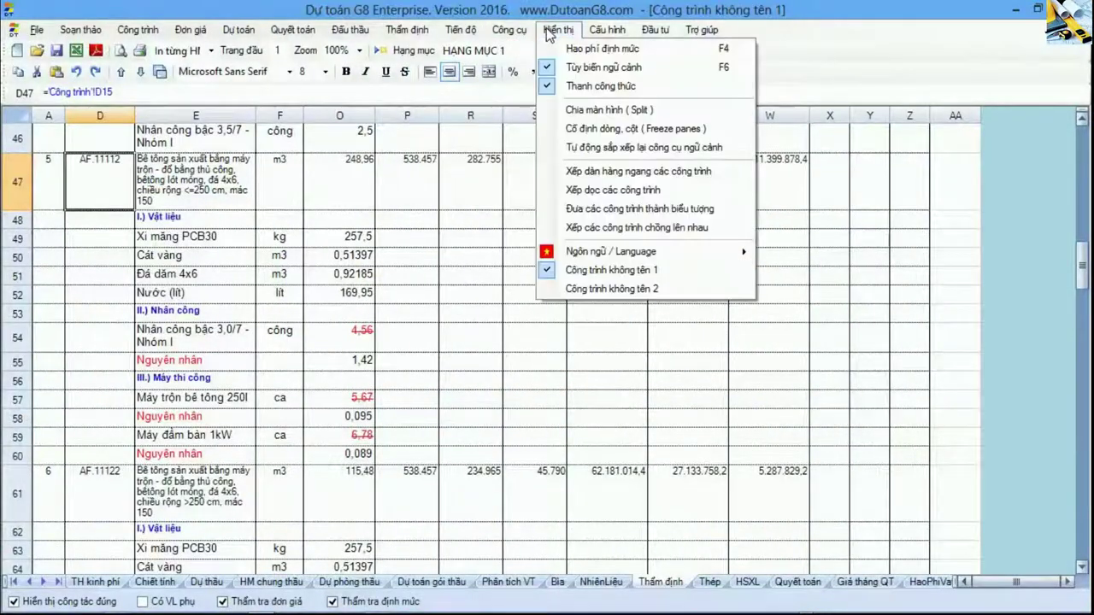
pyautogui.click(584, 289)
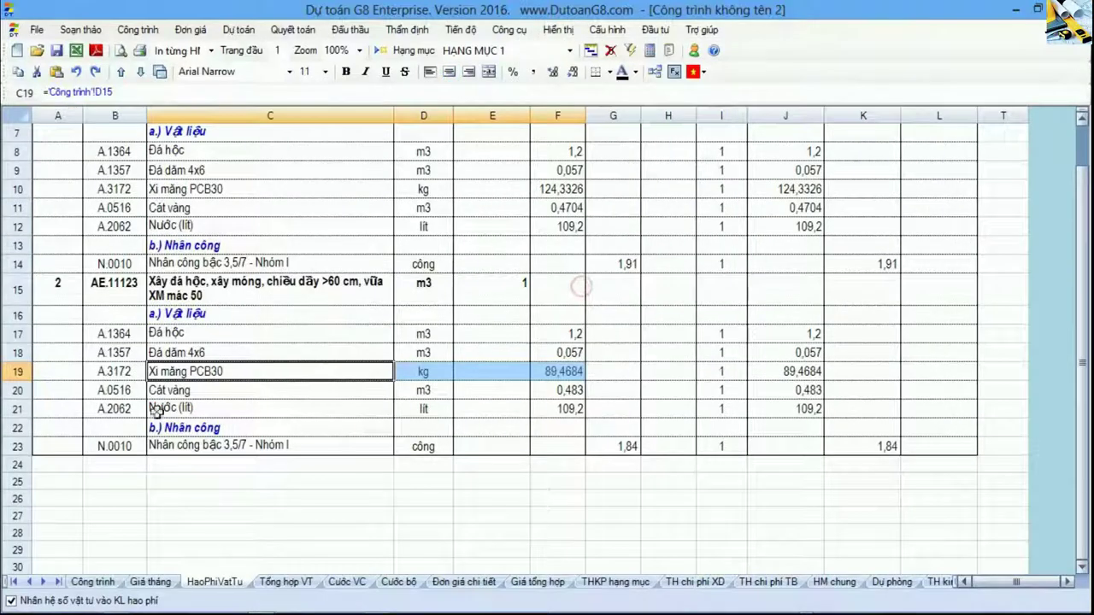
pyautogui.click(108, 583)
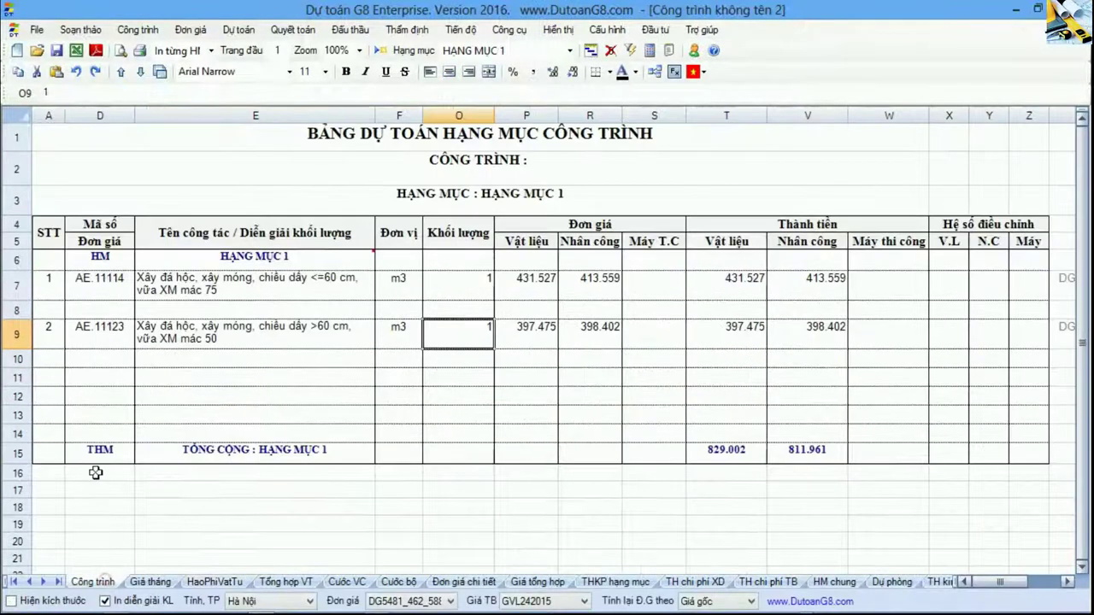
pyautogui.click(99, 376)
pyautogui.write('AF111')
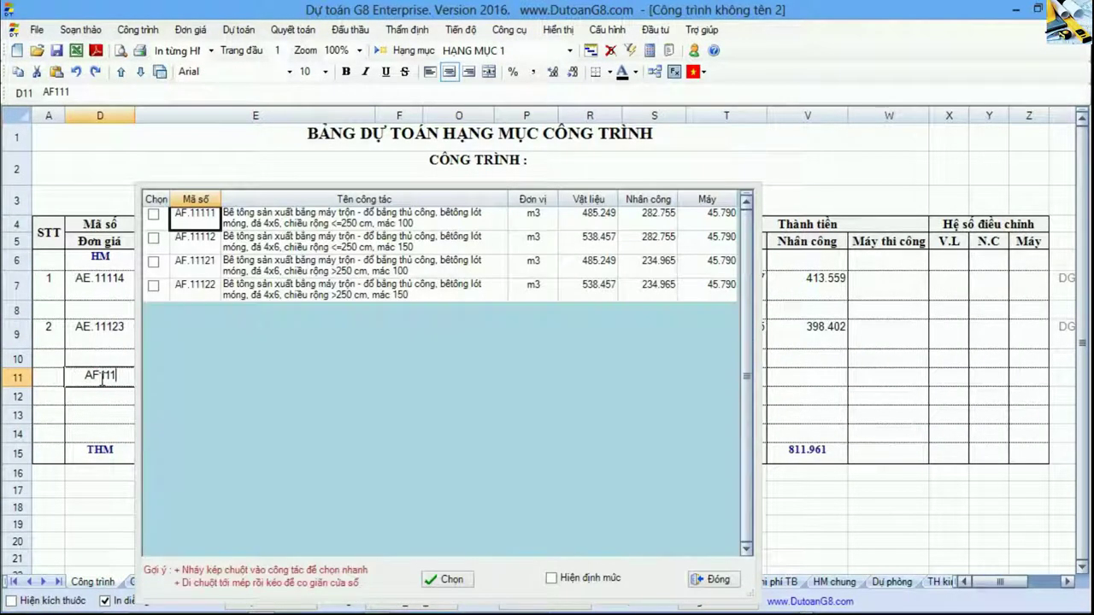
pyautogui.doubleClick(299, 247)
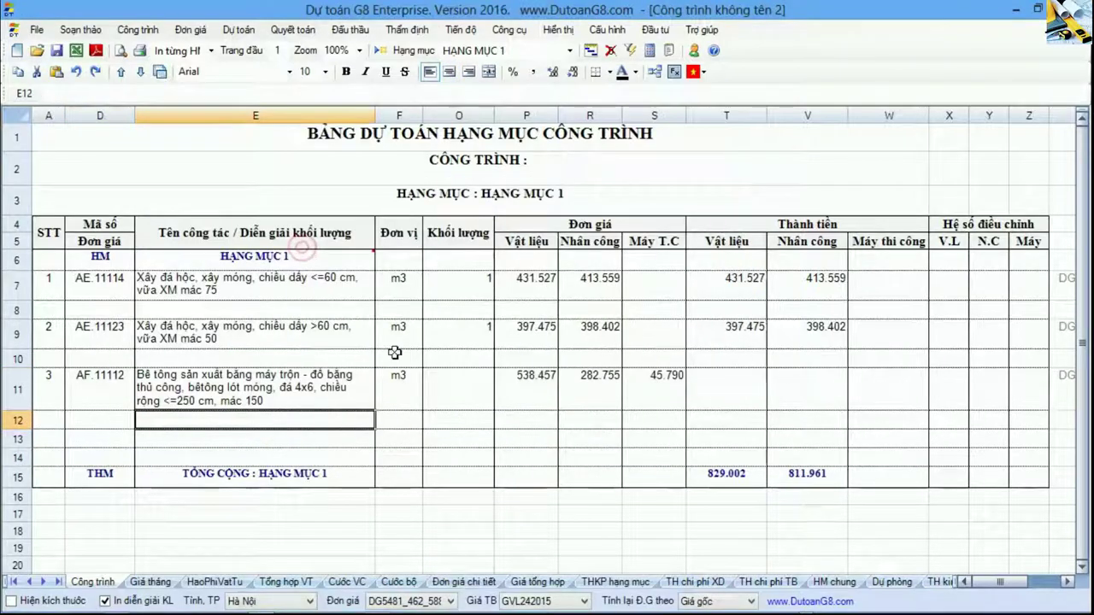
# Examine the database labour norm Nhân công bậc 3,0/7 of AF.11112 on the HaoPhiVatTu sheet
pyautogui.click(215, 582)
pyautogui.scroll(-5, 317, 364)
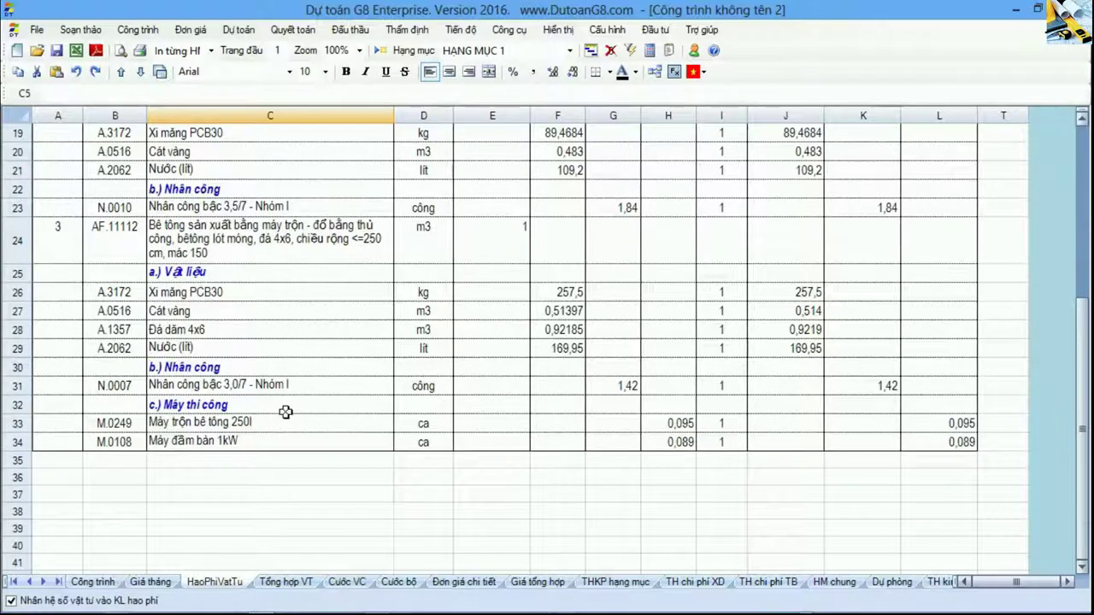
pyautogui.moveTo(111, 387); pyautogui.dragTo(610, 385)
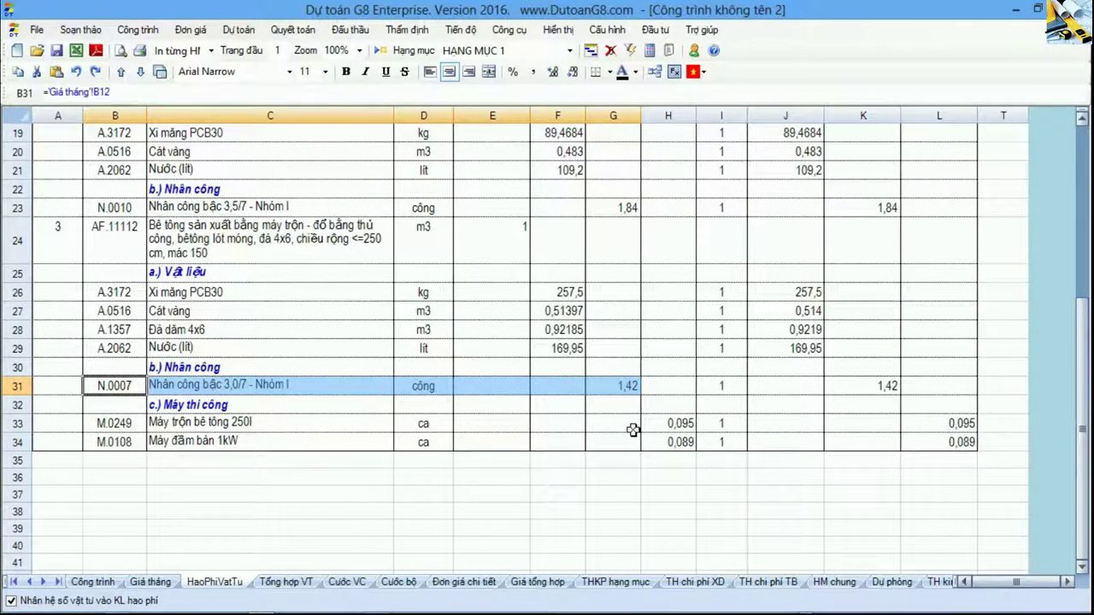
# Return to Công trình không tên 1 and compare the flagged labour norm of AF.11112 and the Máy đầm bàn 1kW correction
pyautogui.click(557, 29)
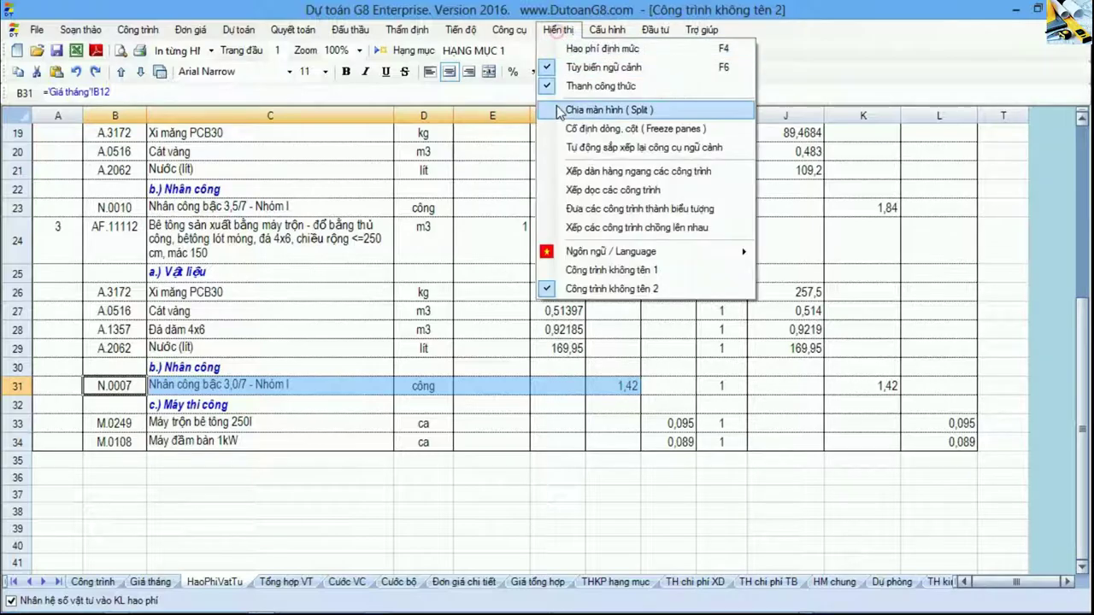
pyautogui.click(581, 275)
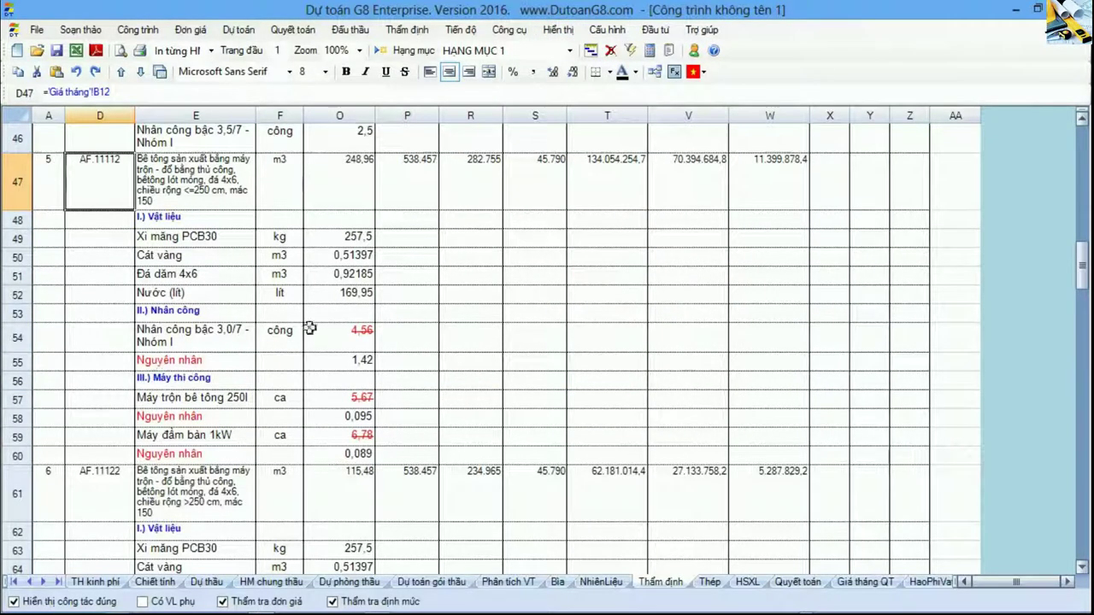
pyautogui.moveTo(109, 340); pyautogui.dragTo(347, 332)
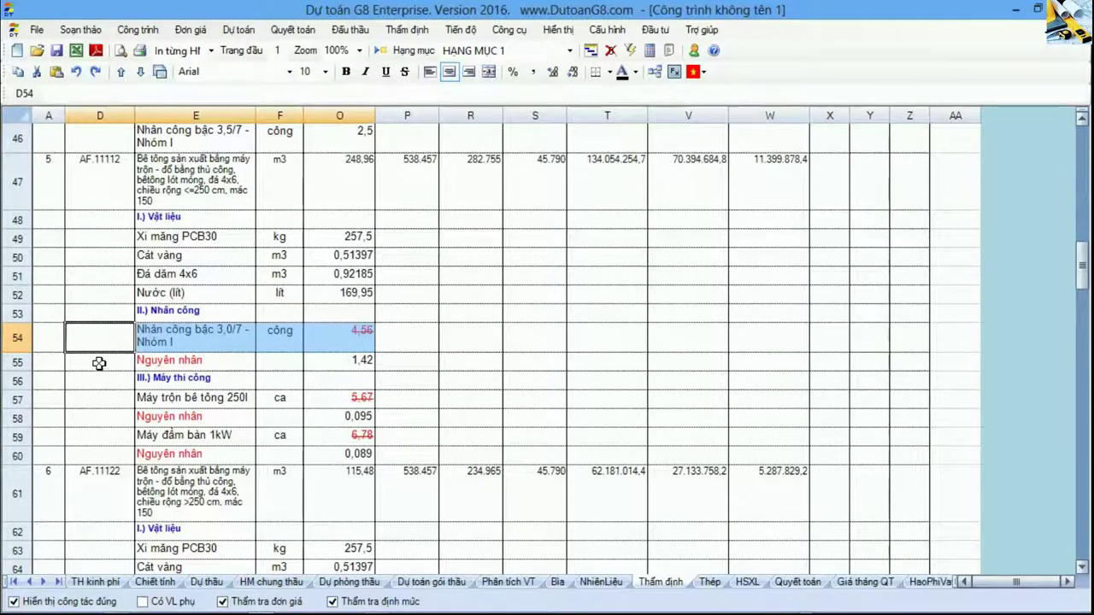
pyautogui.moveTo(100, 363); pyautogui.dragTo(363, 363)
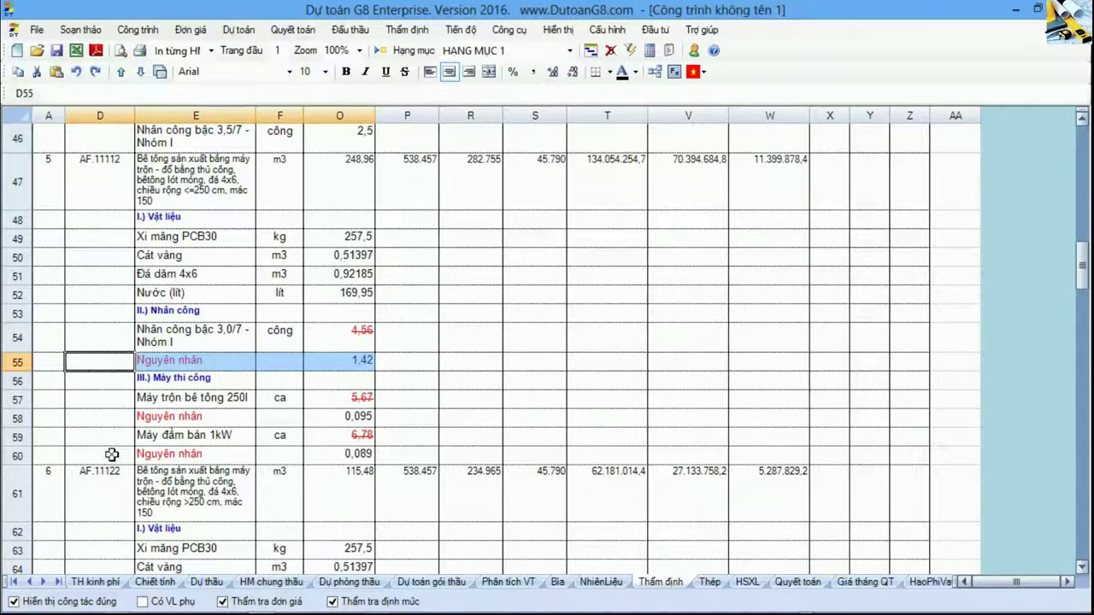
pyautogui.moveTo(111, 455); pyautogui.dragTo(342, 454)
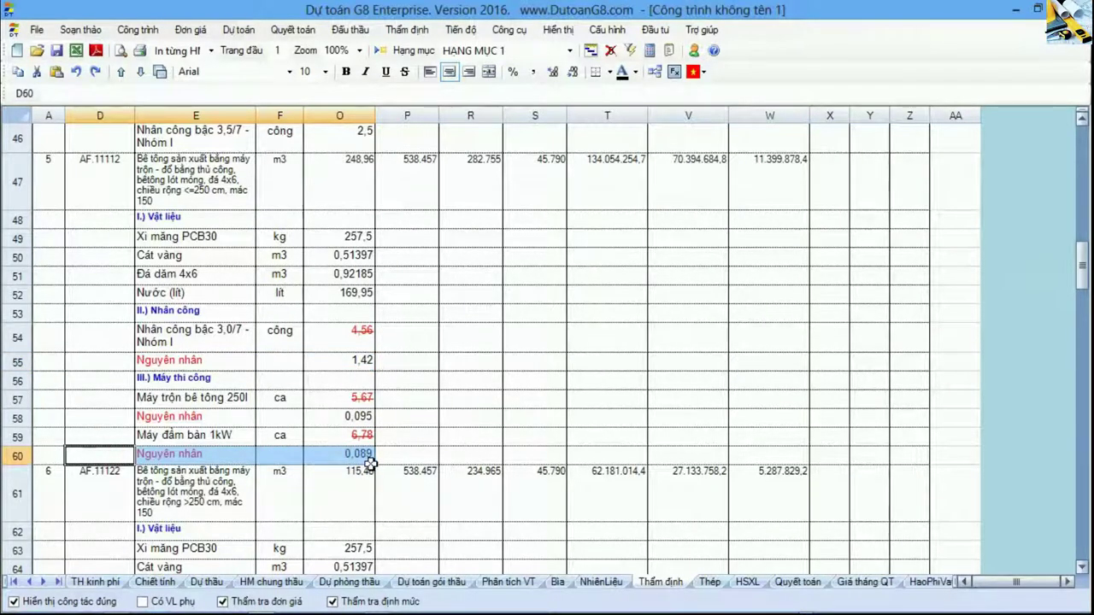
# Switch to Công trình không tên 2 and check the database norm of Máy đầm bàn 1kW for AF.11112
pyautogui.click(558, 29)
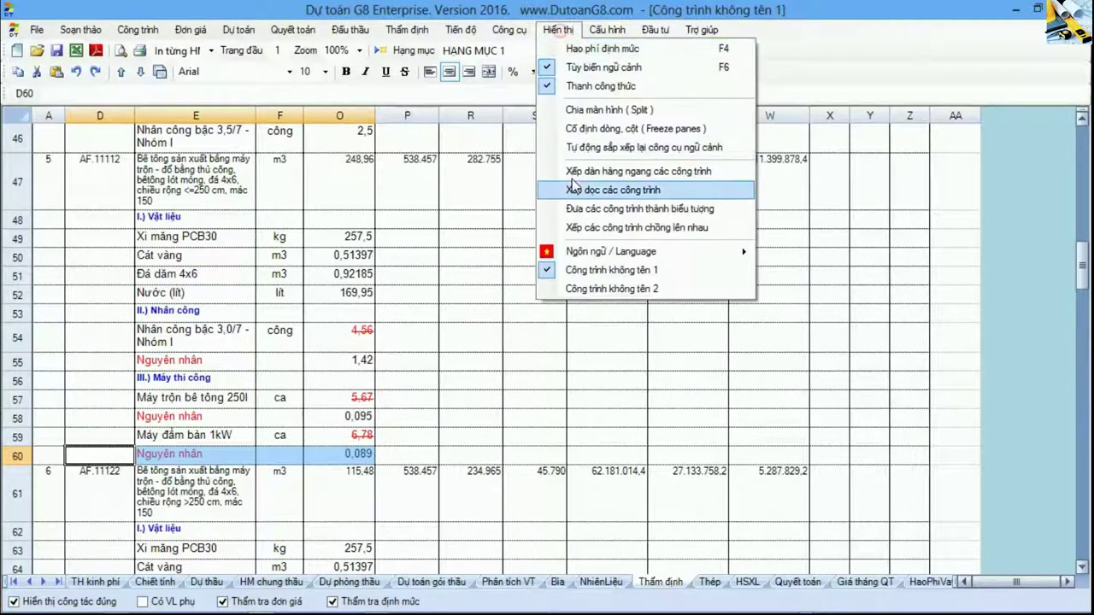
pyautogui.click(584, 290)
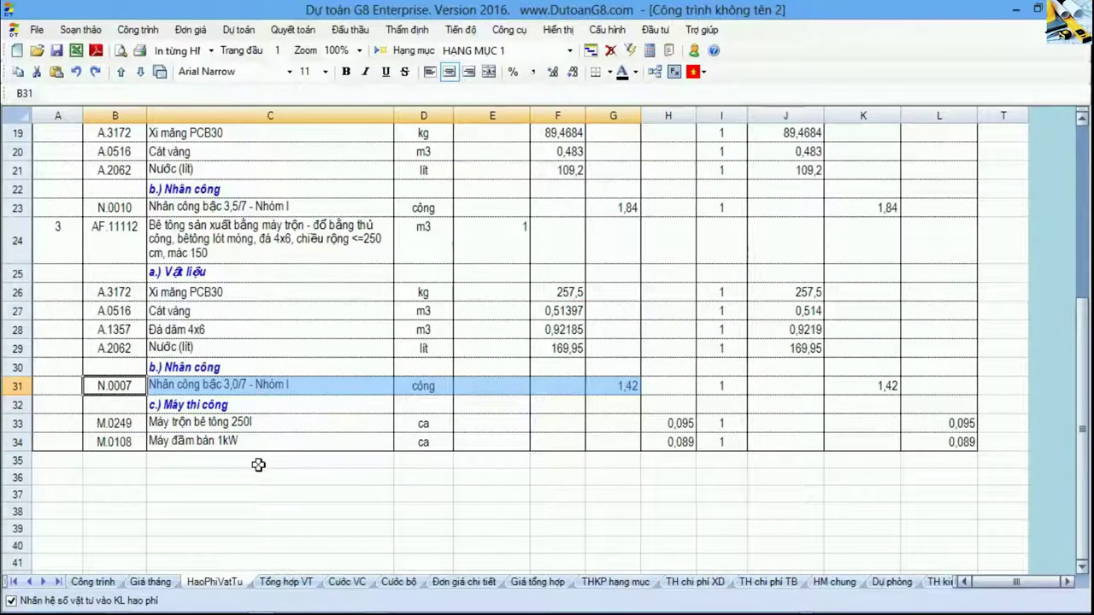
pyautogui.moveTo(128, 442); pyautogui.dragTo(671, 444)
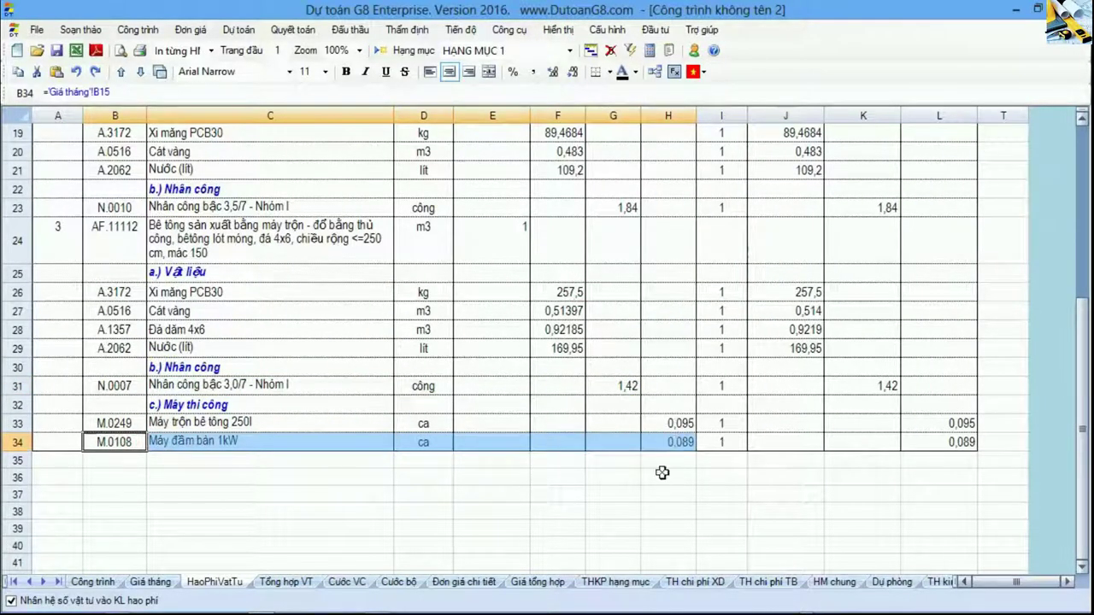
pyautogui.scroll(6, 638, 406)
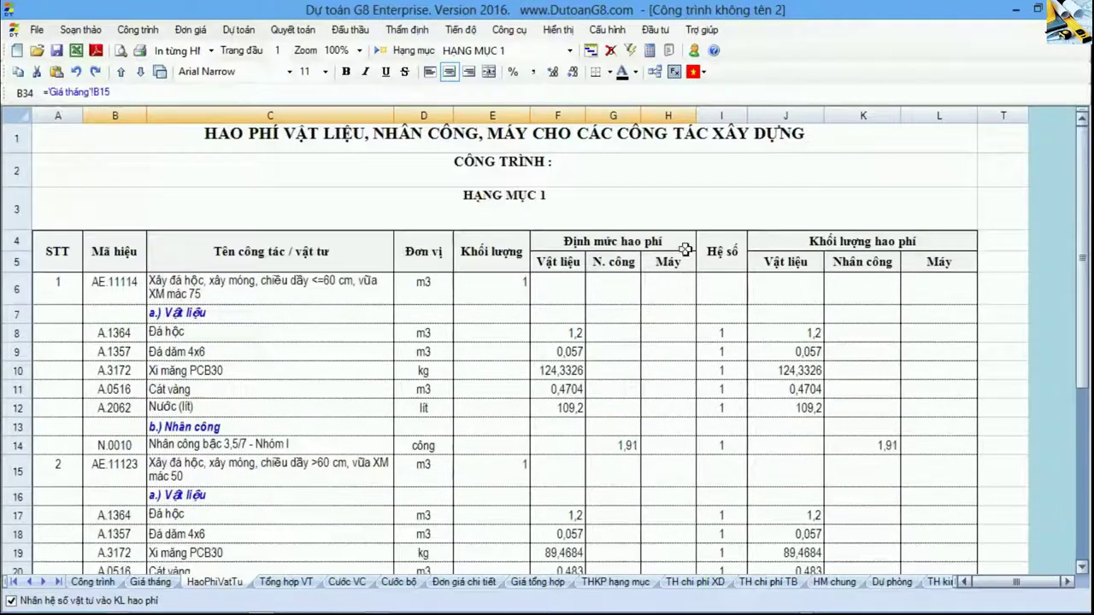
pyautogui.scroll(-7, 669, 304)
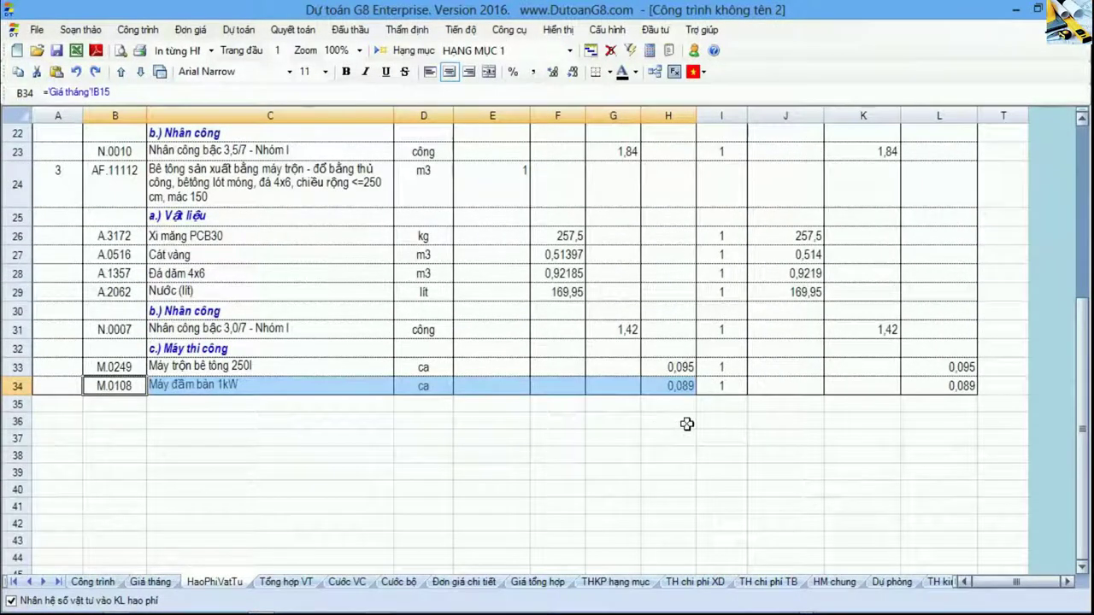
# Go back to Công trình không tên 1 and verify the flagged Máy đầm bàn 1kW norm and its correction against the database
pyautogui.click(558, 29)
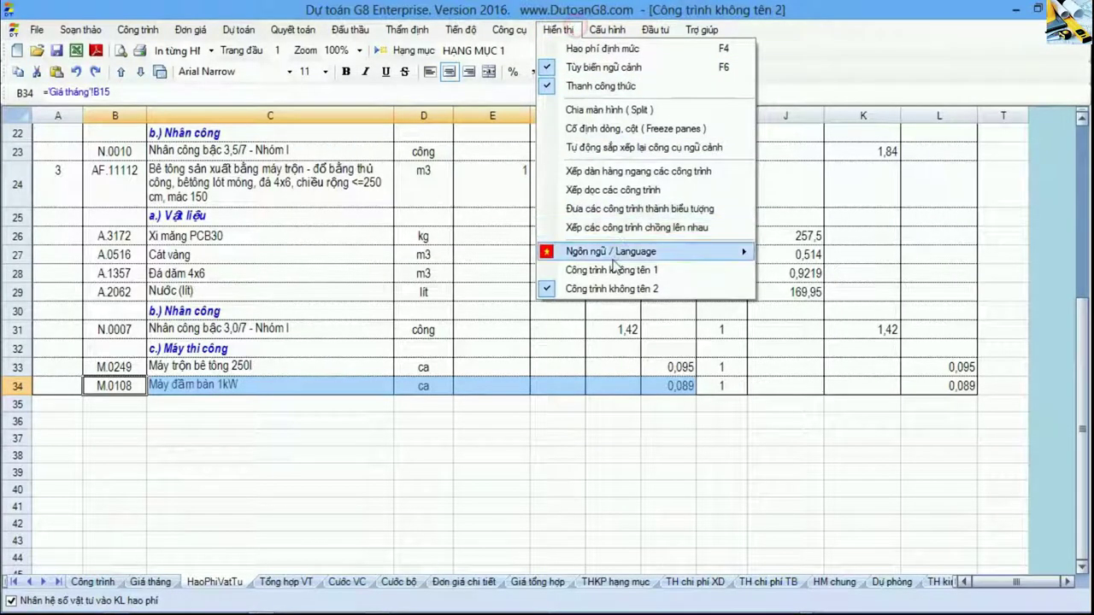
pyautogui.click(612, 269)
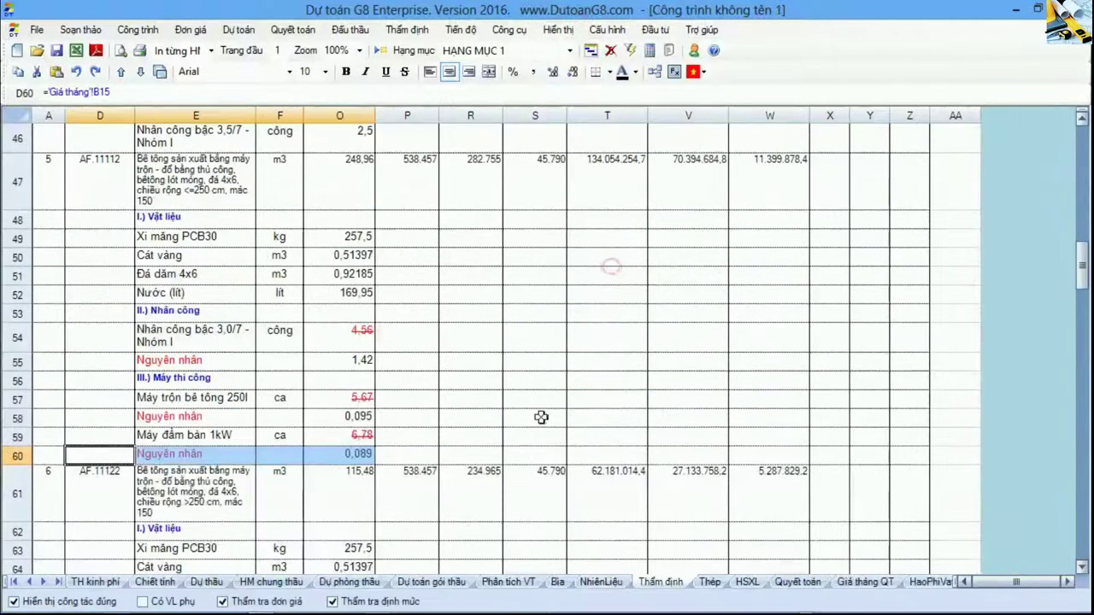
pyautogui.click(201, 455)
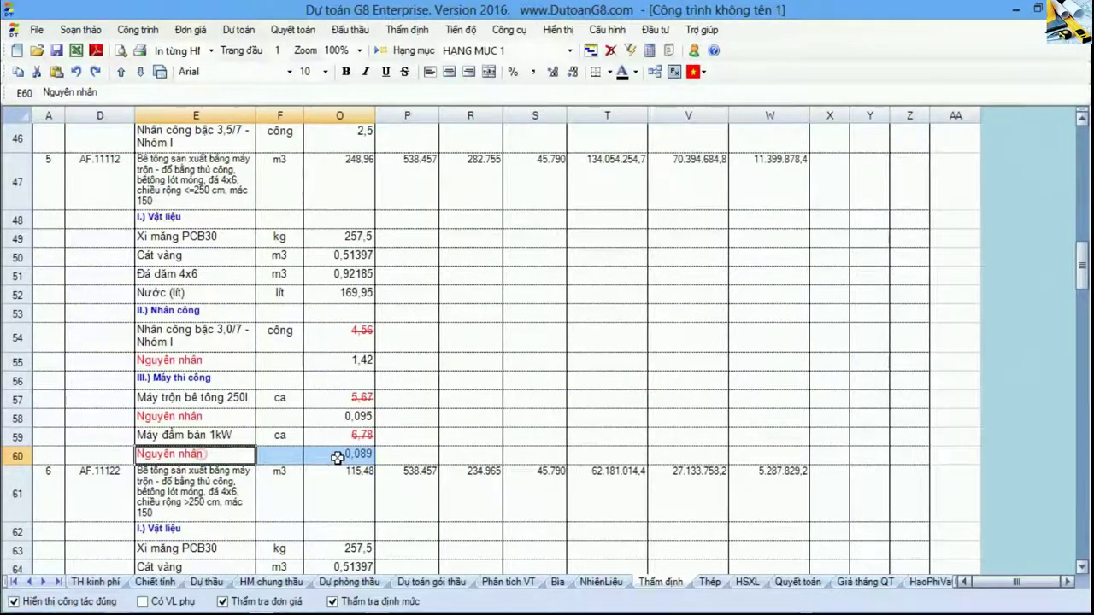
pyautogui.click(218, 436)
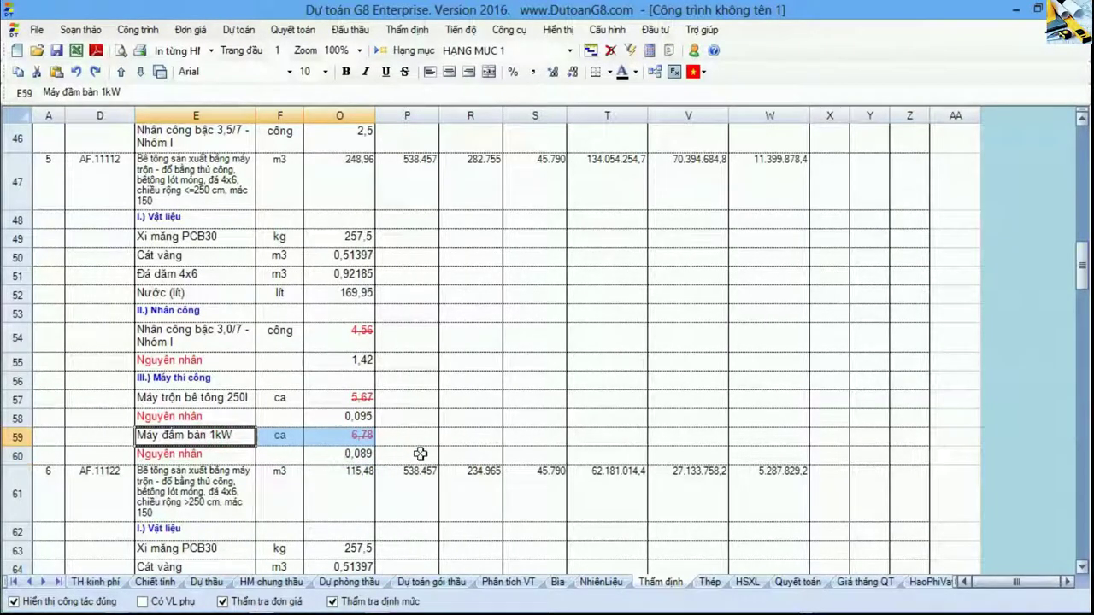
pyautogui.click(357, 455)
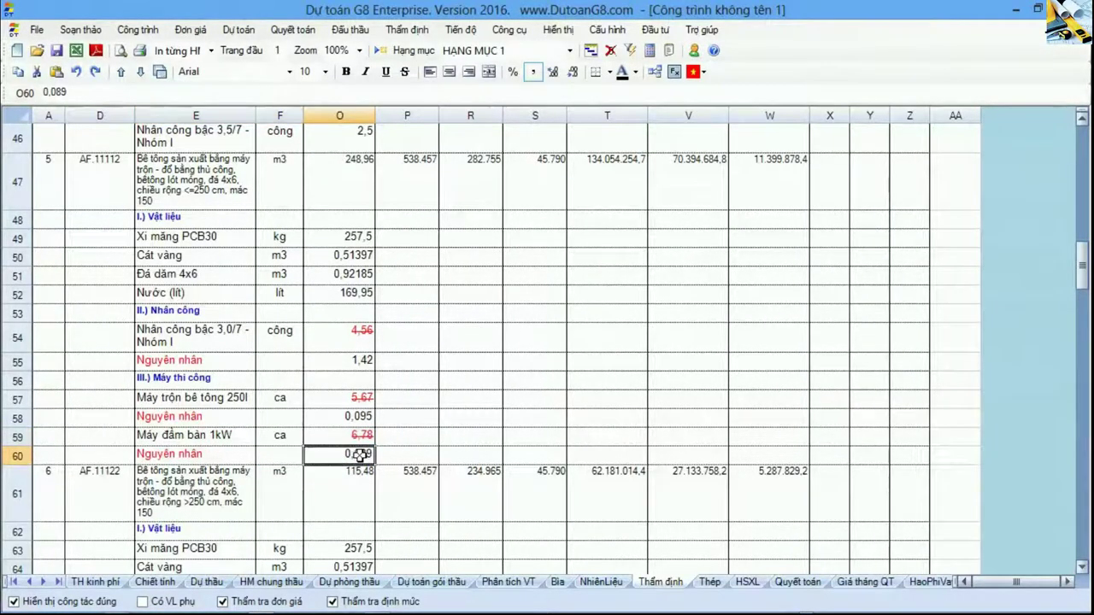
# Review the start of the appraisal table and open the Công trình sheet of Công trình không tên 1
pyautogui.scroll(3, 360, 453)
pyautogui.scroll(4, 359, 455)
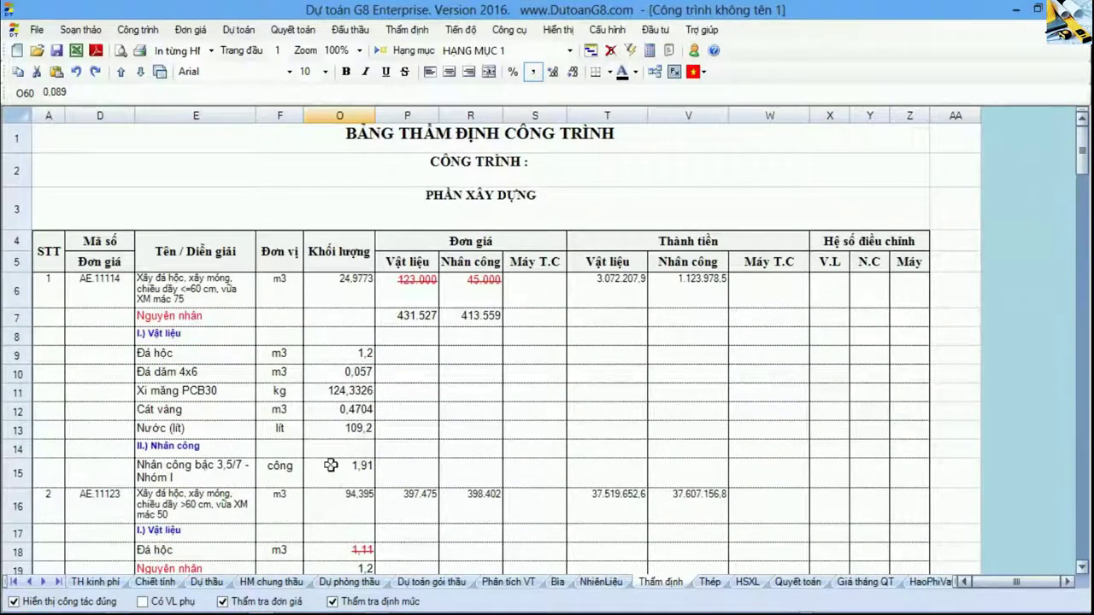
pyautogui.click(26, 581)
pyautogui.click(92, 582)
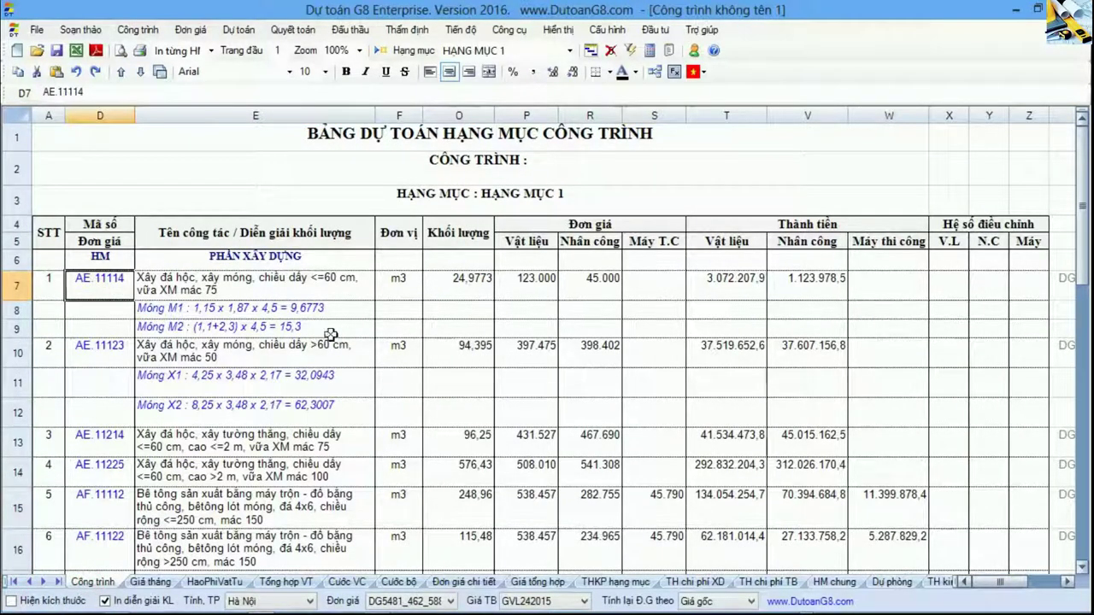
# Review the unit prices on the Công trình sheet and the base and monthly material prices on the Giá tháng sheet
pyautogui.moveTo(100, 246); pyautogui.dragTo(584, 428)
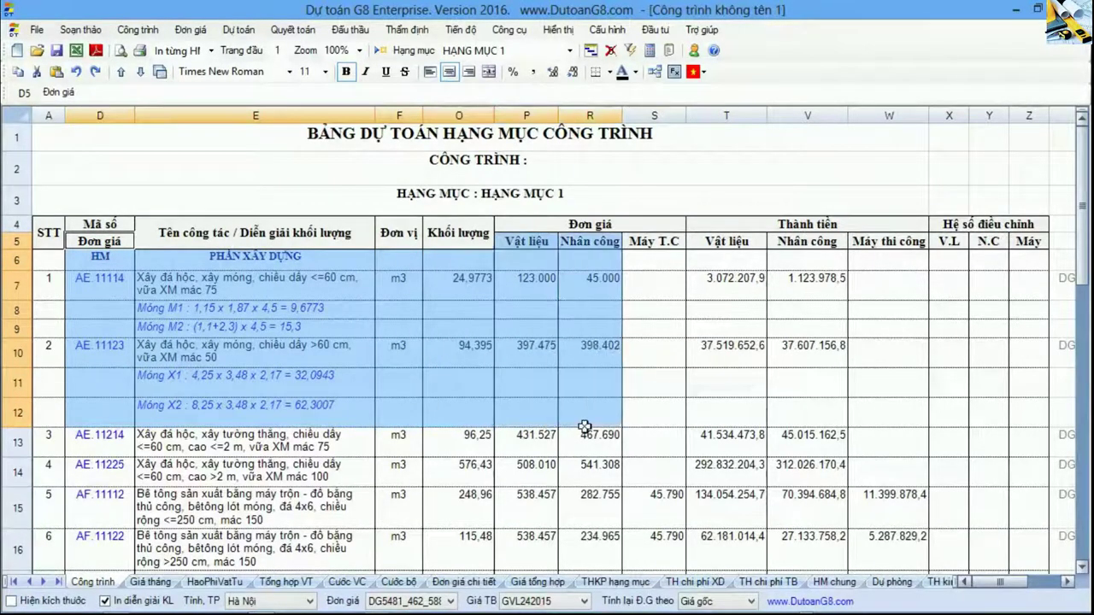
pyautogui.click(637, 432)
pyautogui.click(150, 581)
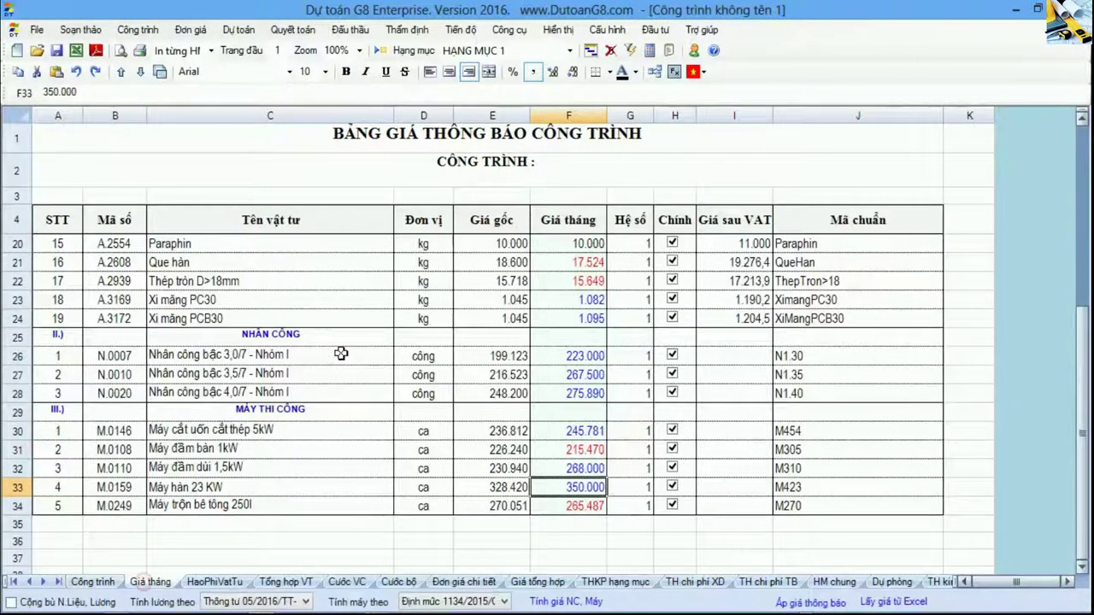
pyautogui.scroll(5, 541, 269)
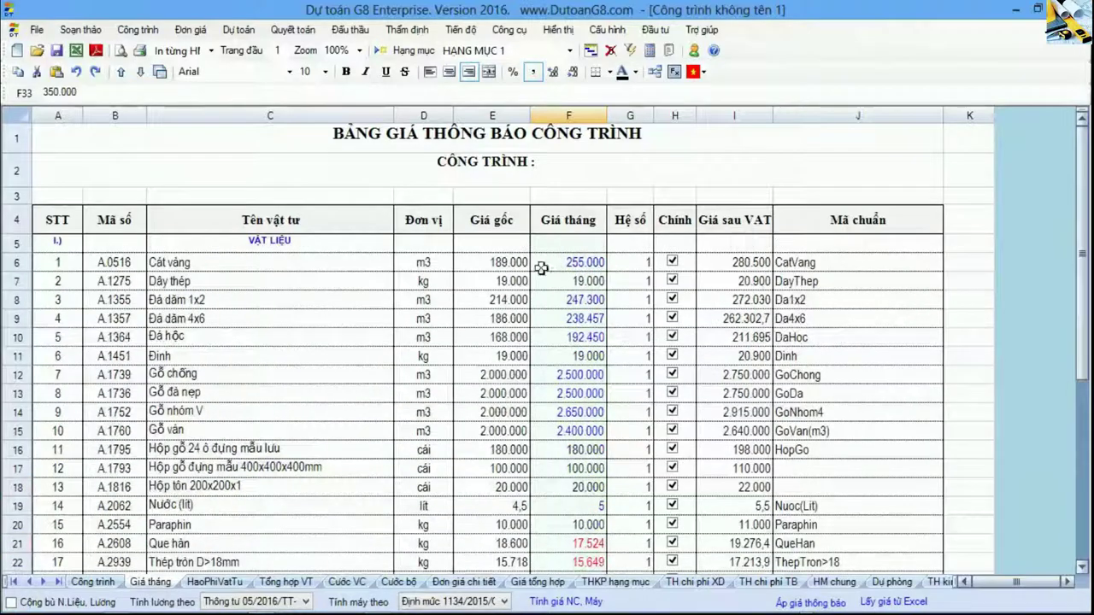
pyautogui.moveTo(510, 245); pyautogui.dragTo(570, 507)
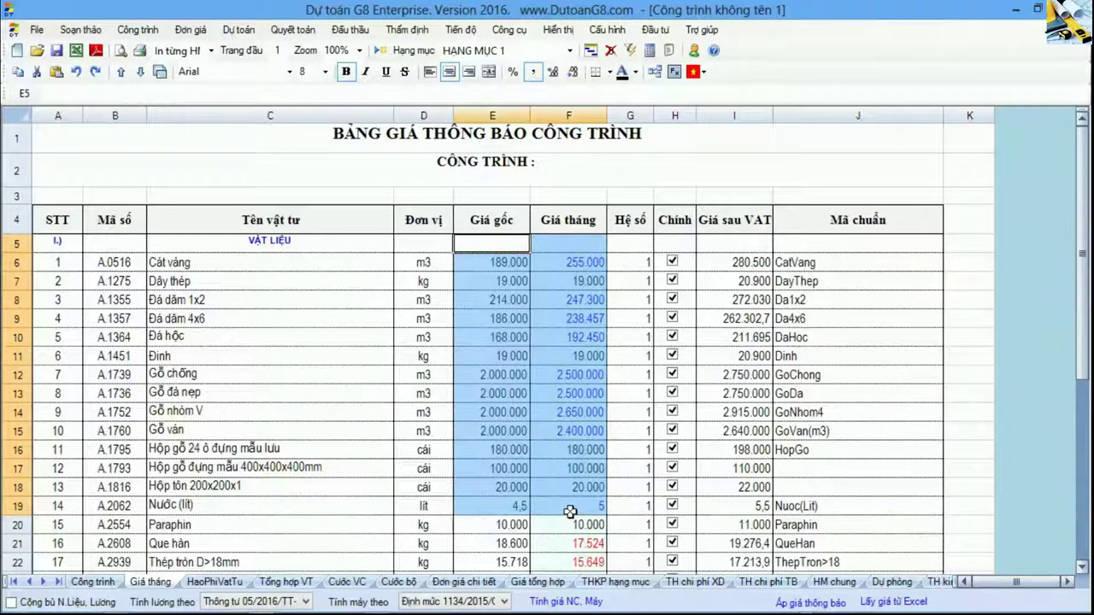
pyautogui.click(566, 528)
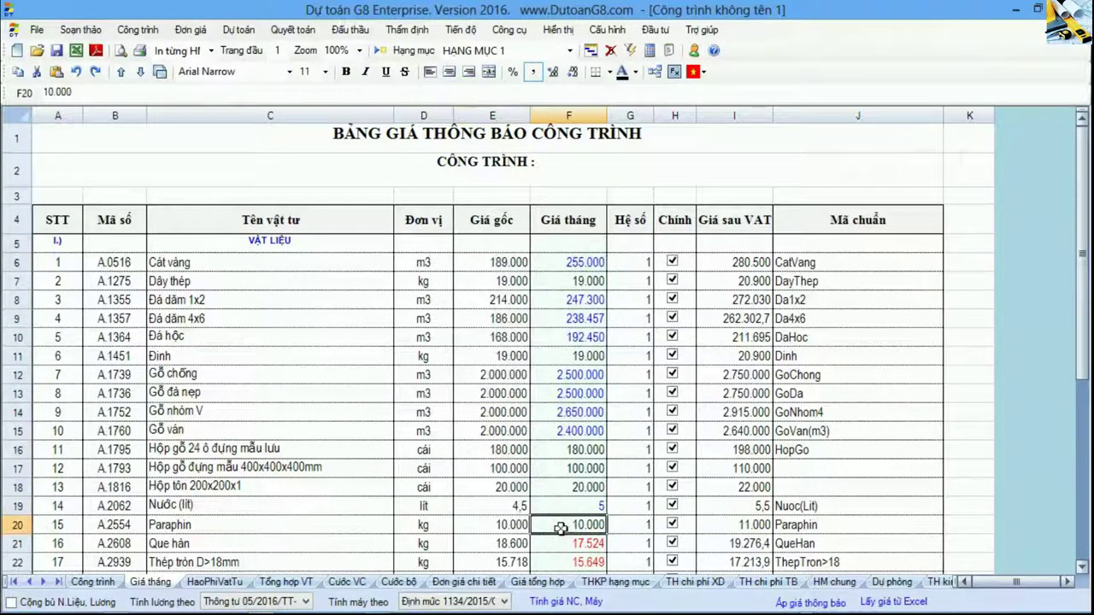
# Open the appraisal table and examine the flagged unit prices of AE.11114 and the flagged material norms of AE.11123
pyautogui.click(407, 29)
pyautogui.click(425, 50)
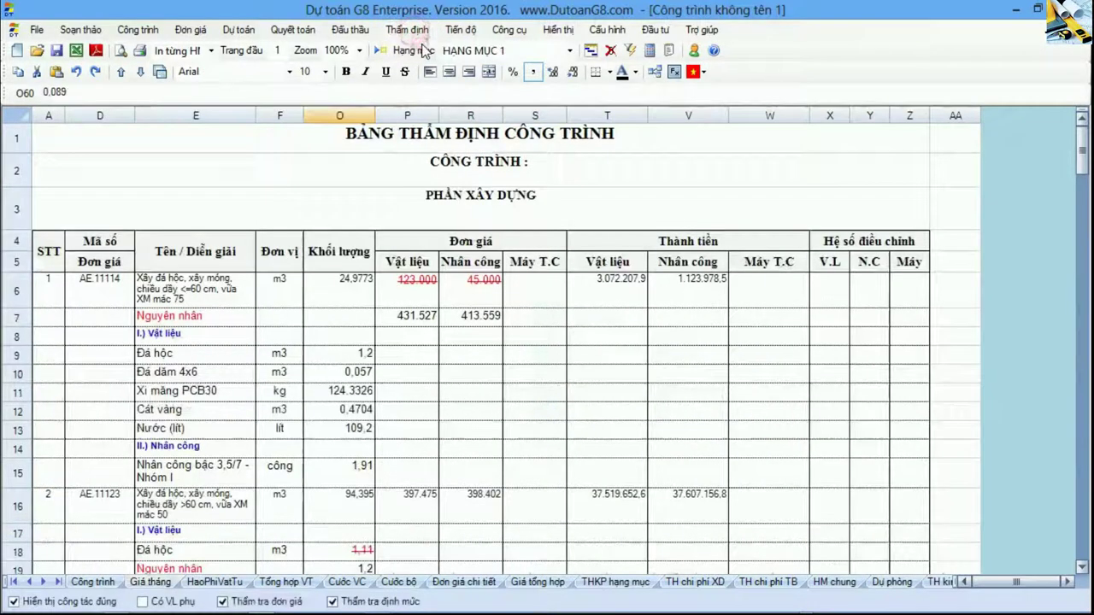
pyautogui.click(280, 353)
pyautogui.moveTo(350, 285); pyautogui.dragTo(486, 294)
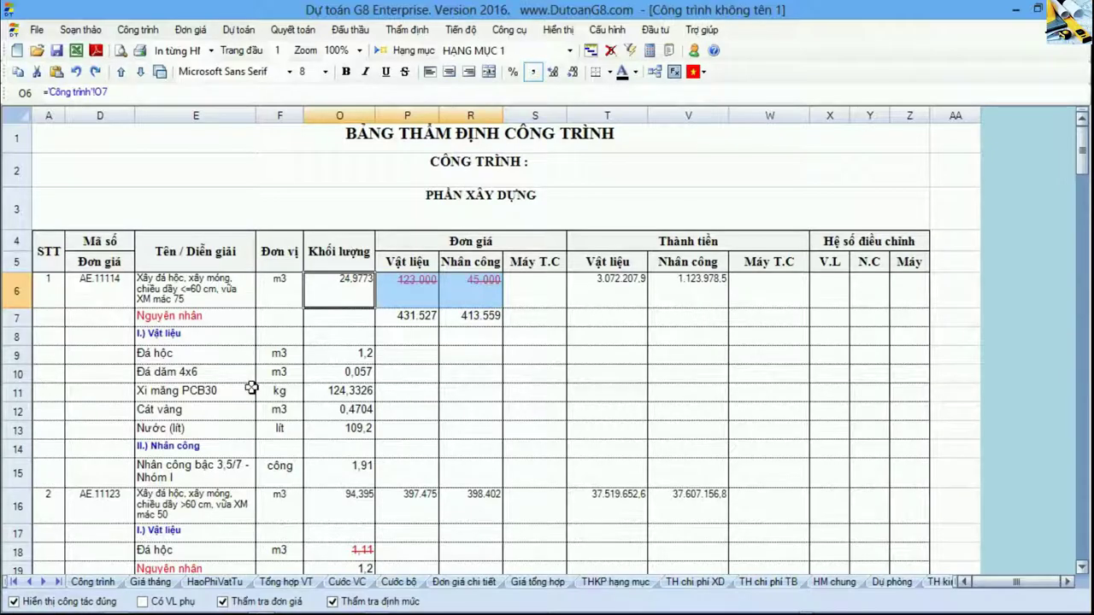
pyautogui.moveTo(179, 353); pyautogui.dragTo(204, 425)
pyautogui.moveTo(287, 353); pyautogui.dragTo(290, 431)
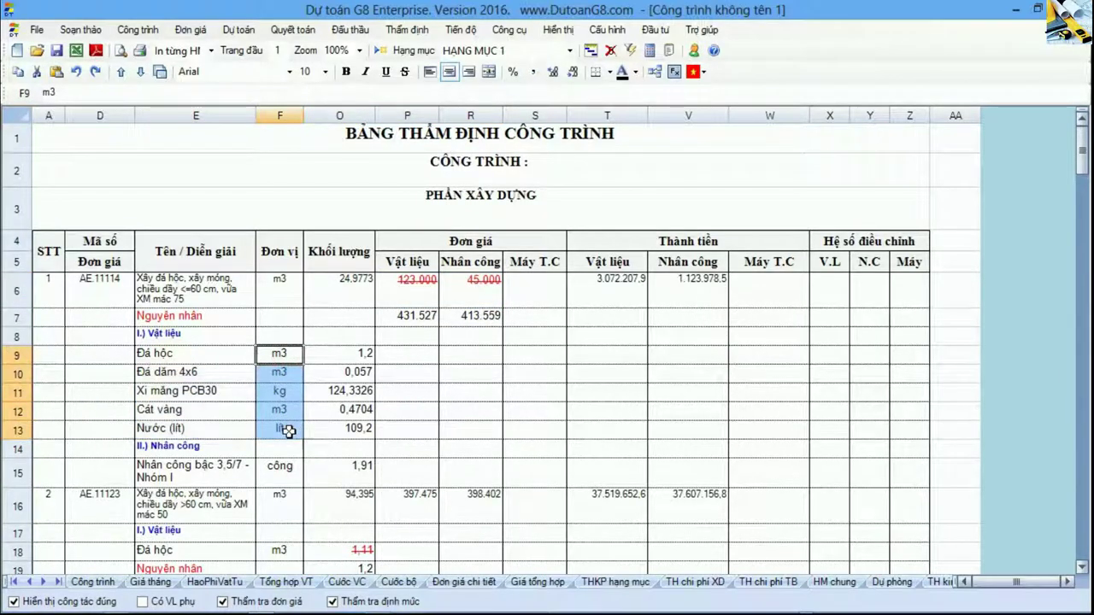
pyautogui.scroll(-2, 289, 431)
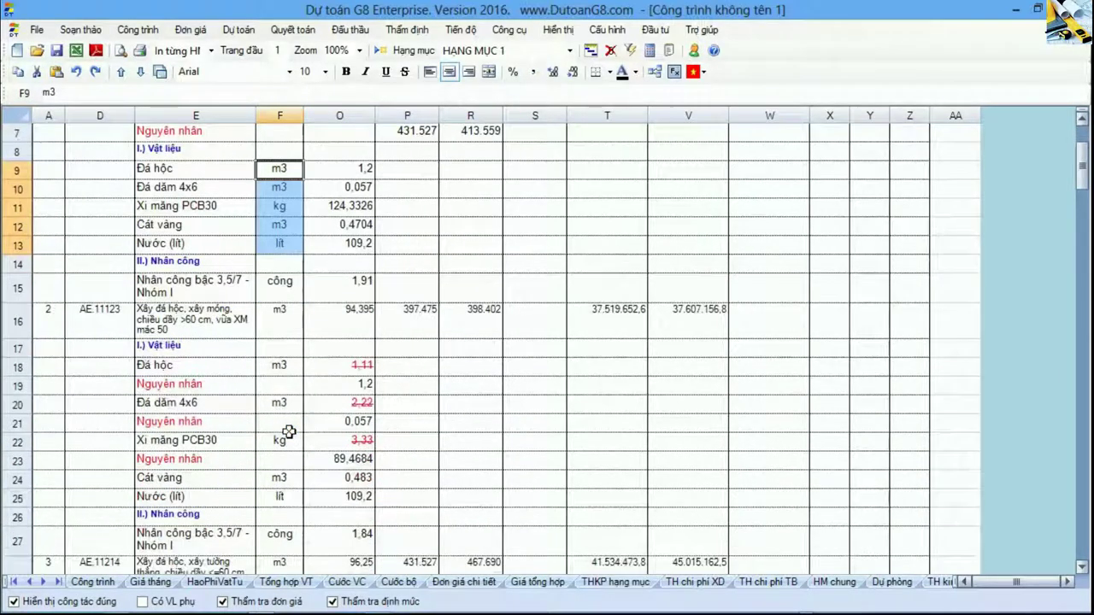
pyautogui.click(156, 370)
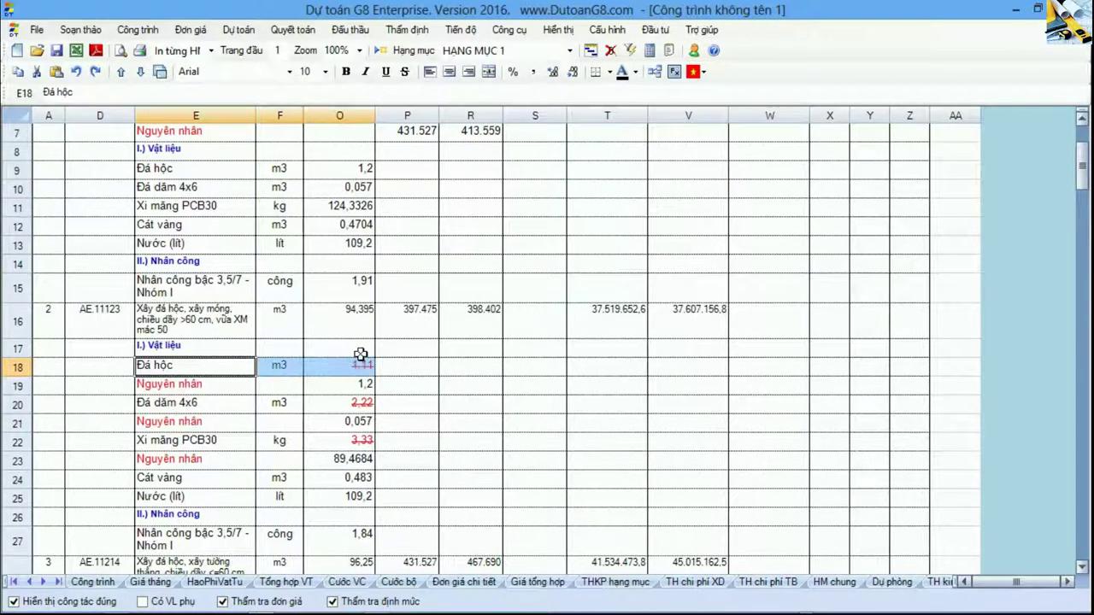
pyautogui.moveTo(361, 349); pyautogui.dragTo(362, 419)
pyautogui.click(351, 477)
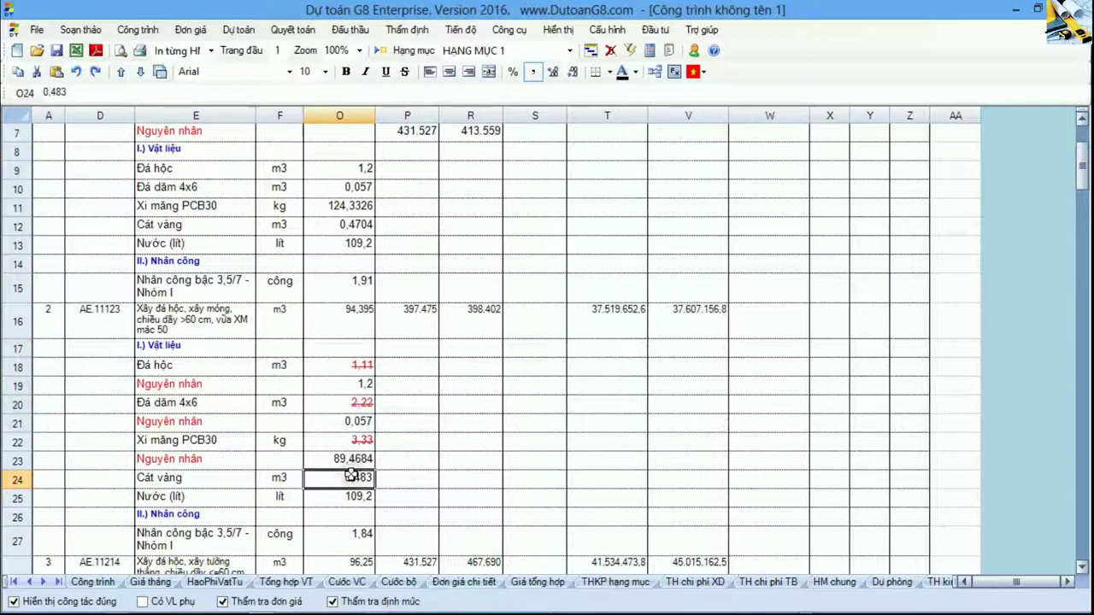
# Review the material names, units and labour entry listed under AE.11114 in the appraisal table
pyautogui.scroll(2, 352, 477)
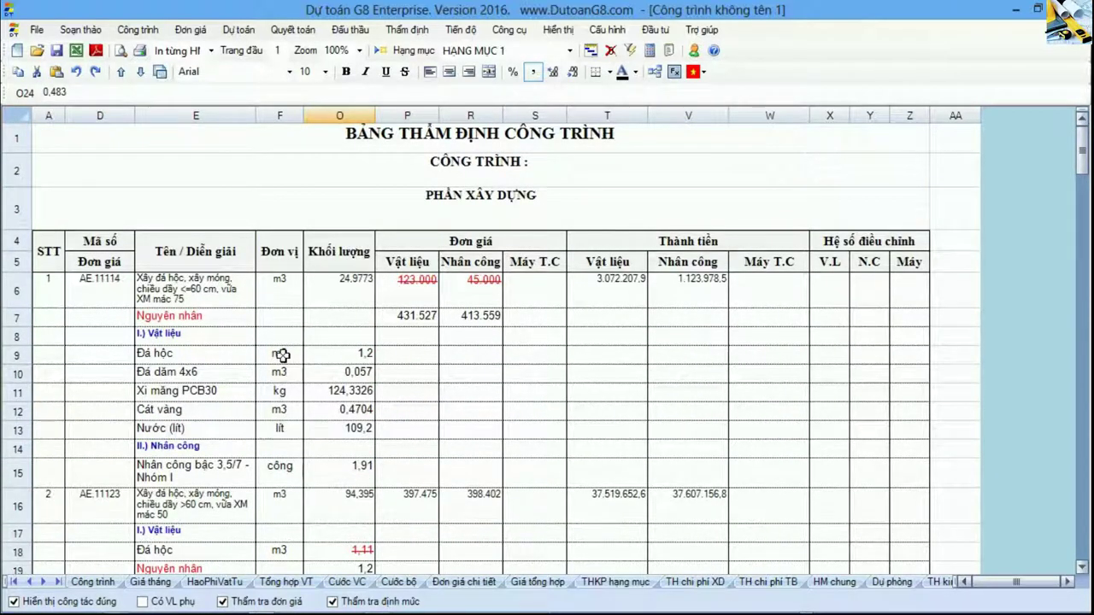
pyautogui.moveTo(281, 354); pyautogui.dragTo(276, 427)
pyautogui.moveTo(214, 361); pyautogui.dragTo(210, 428)
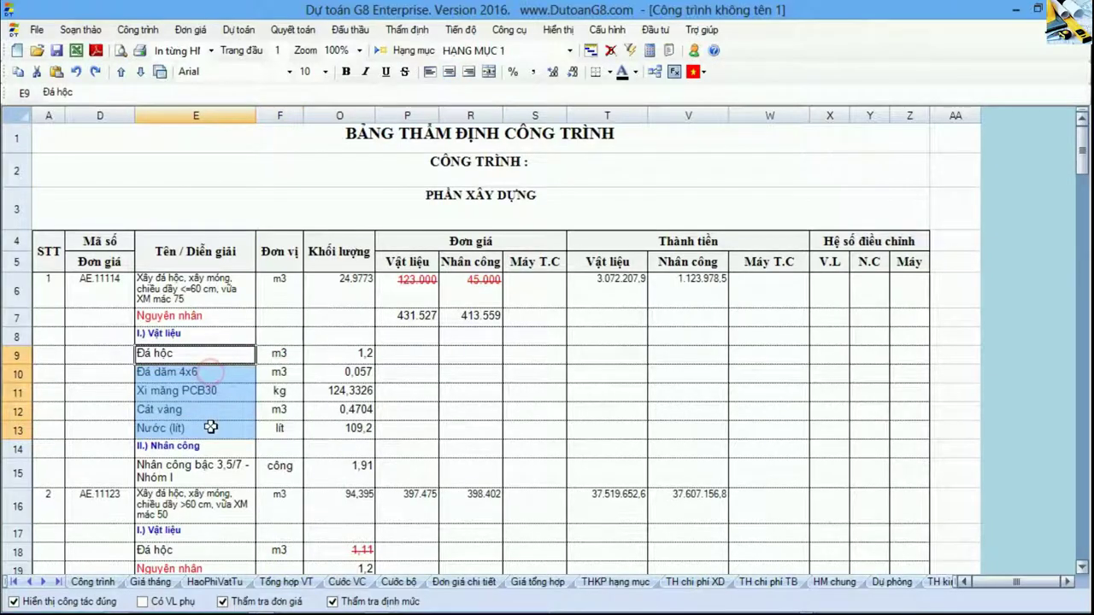
pyautogui.moveTo(161, 355); pyautogui.dragTo(156, 427)
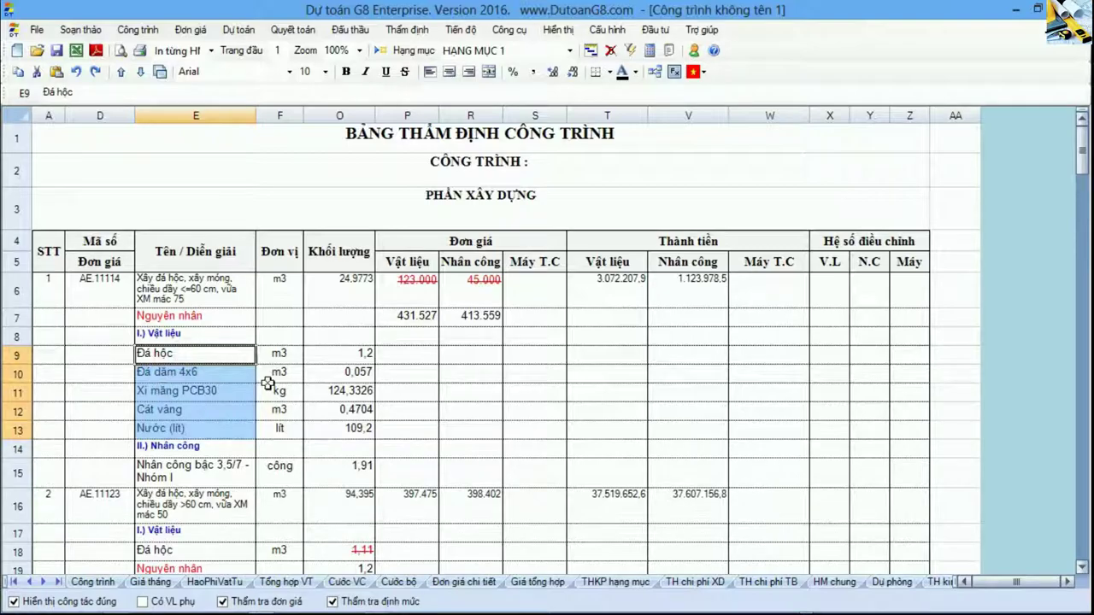
pyautogui.moveTo(208, 411); pyautogui.dragTo(280, 413)
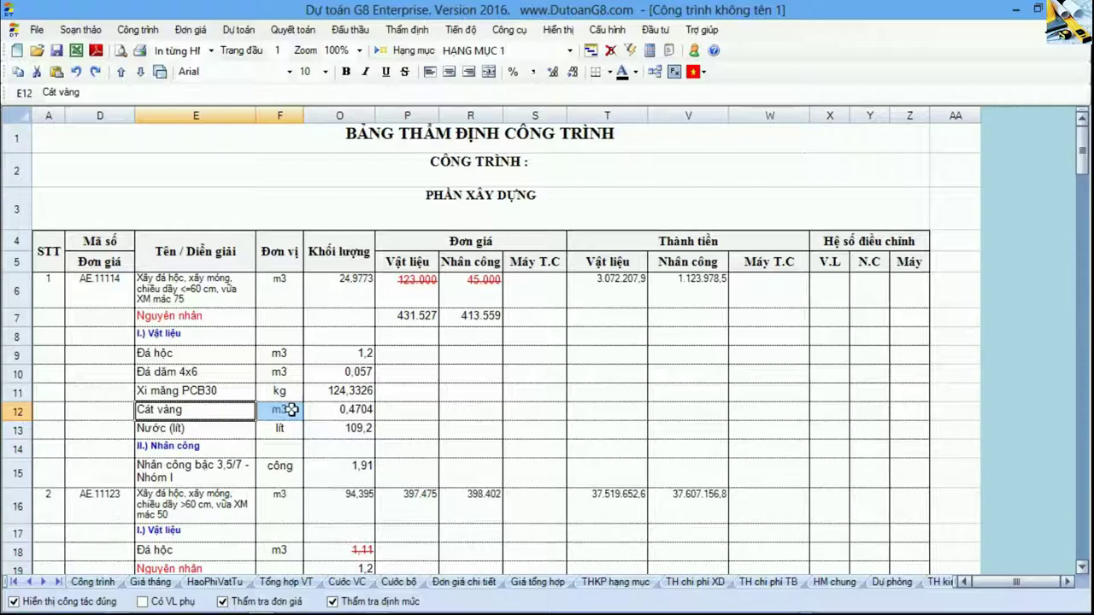
pyautogui.click(282, 467)
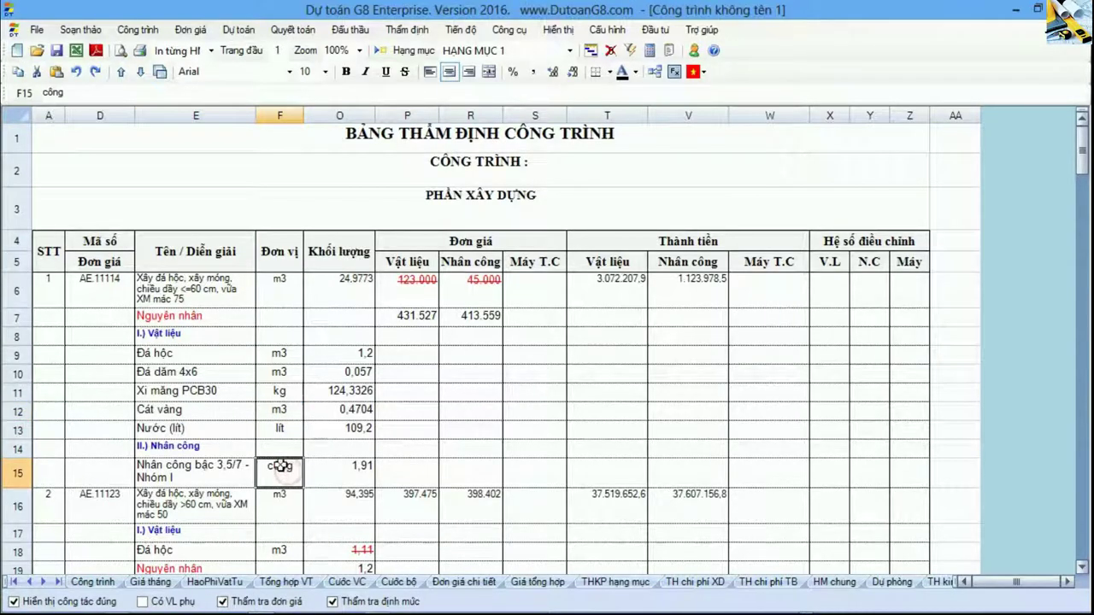
pyautogui.click(197, 183)
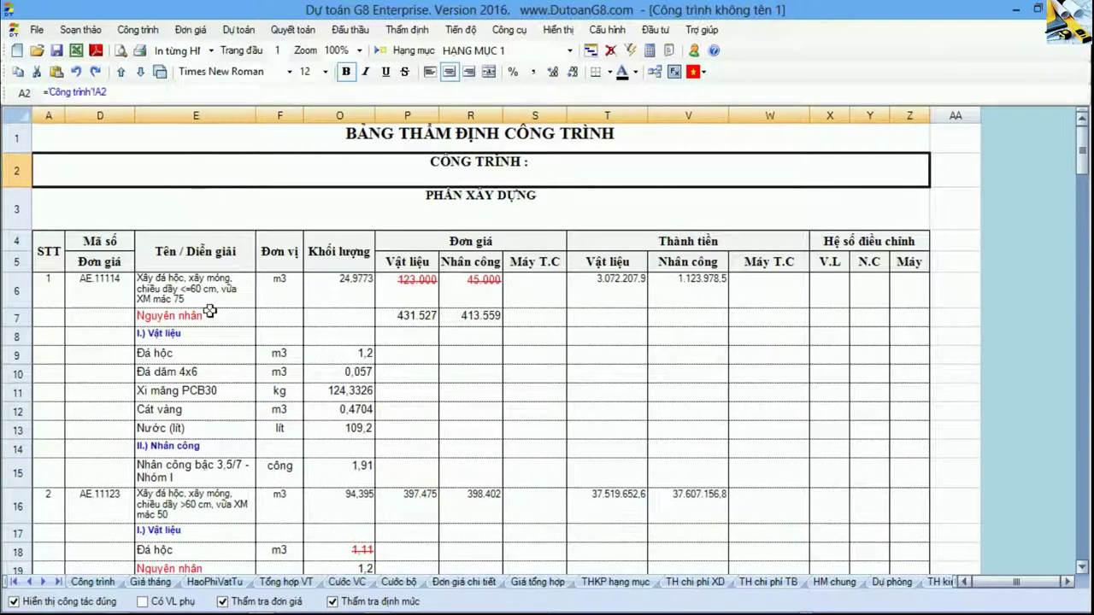
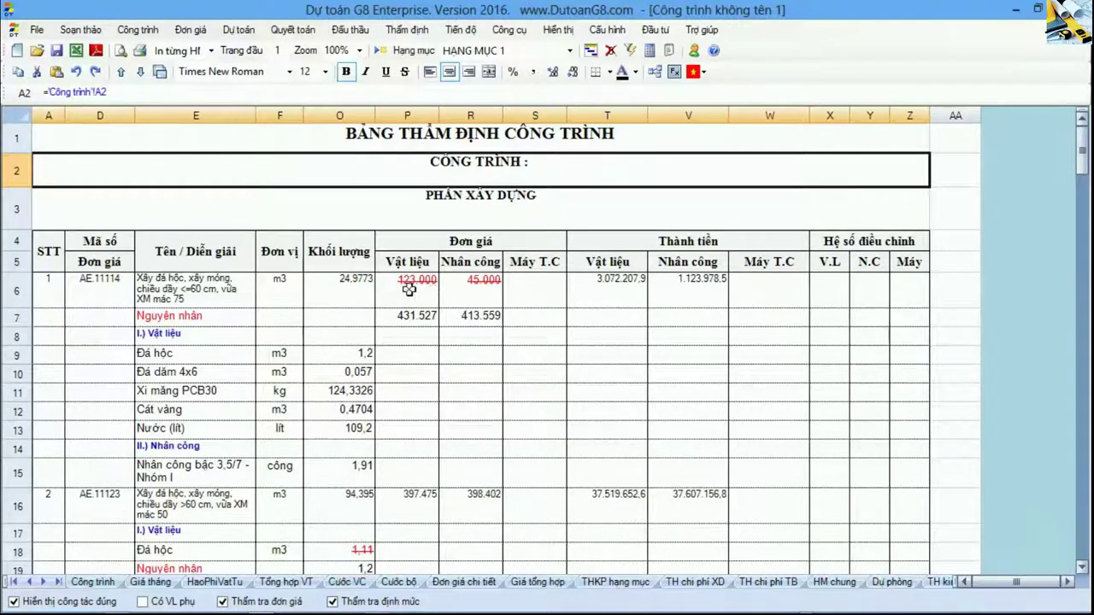
# Recheck the struck-out unit prices of AE.11114, the flagged norms of AE.11123 and the material units in the appraisal table
pyautogui.moveTo(409, 290); pyautogui.dragTo(521, 291)
pyautogui.scroll(-2, 521, 299)
pyautogui.click(356, 357)
pyautogui.moveTo(357, 358); pyautogui.dragTo(354, 451)
pyautogui.scroll(2, 354, 427)
pyautogui.moveTo(279, 336); pyautogui.dragTo(278, 451)
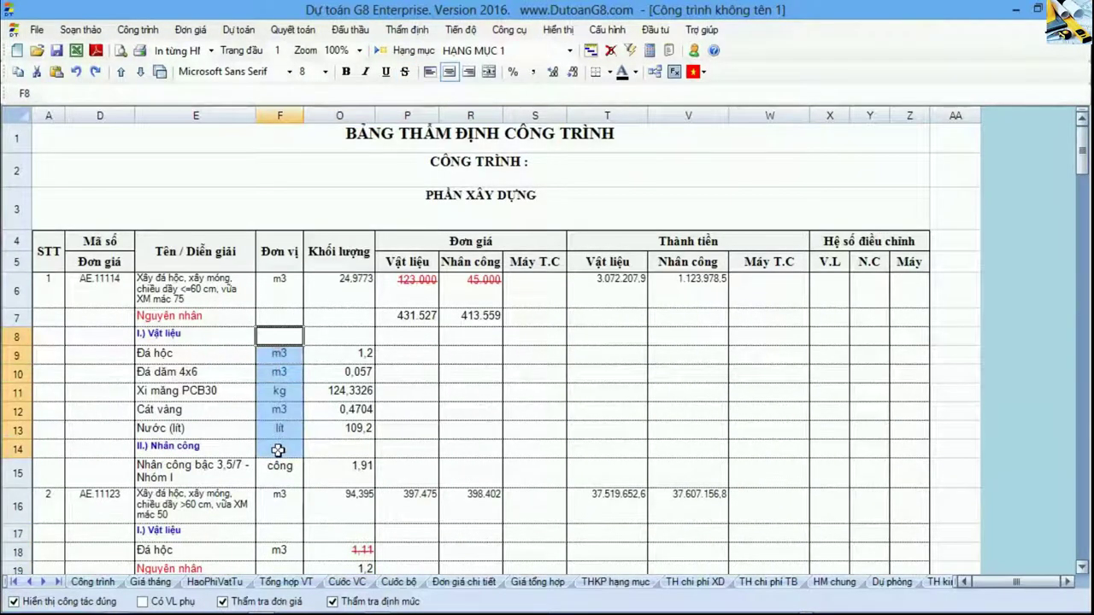
pyautogui.scroll(-1, 279, 450)
pyautogui.scroll(1, 279, 450)
pyautogui.click(110, 301)
pyautogui.click(114, 315)
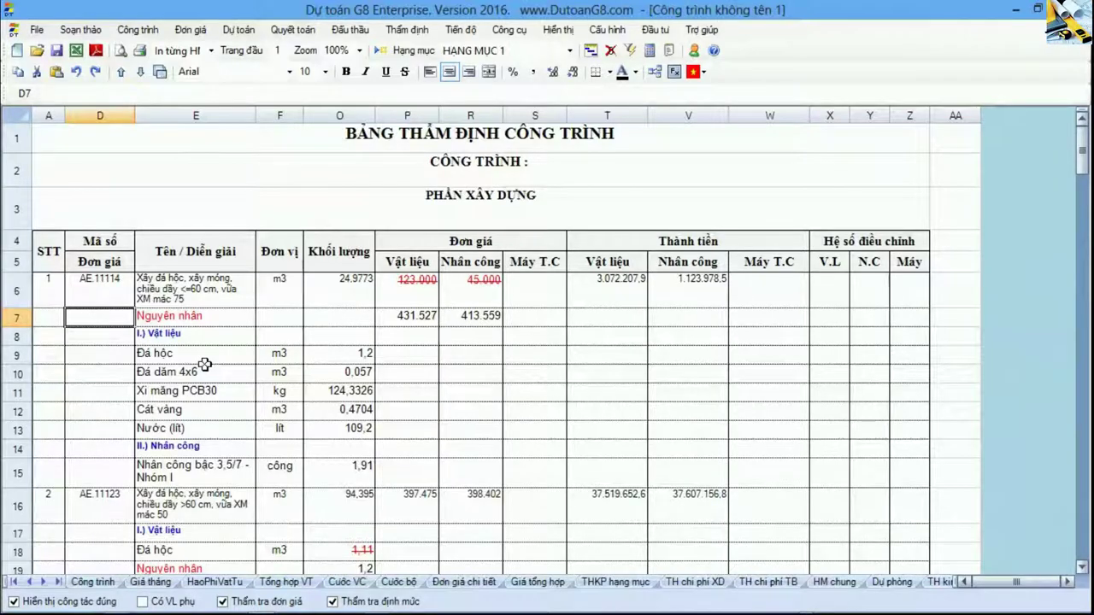
# Locate AE.11114 on the Công trình sheet and examine its material and labour norms on the HaoPhiVatTu sheet
pyautogui.click(94, 582)
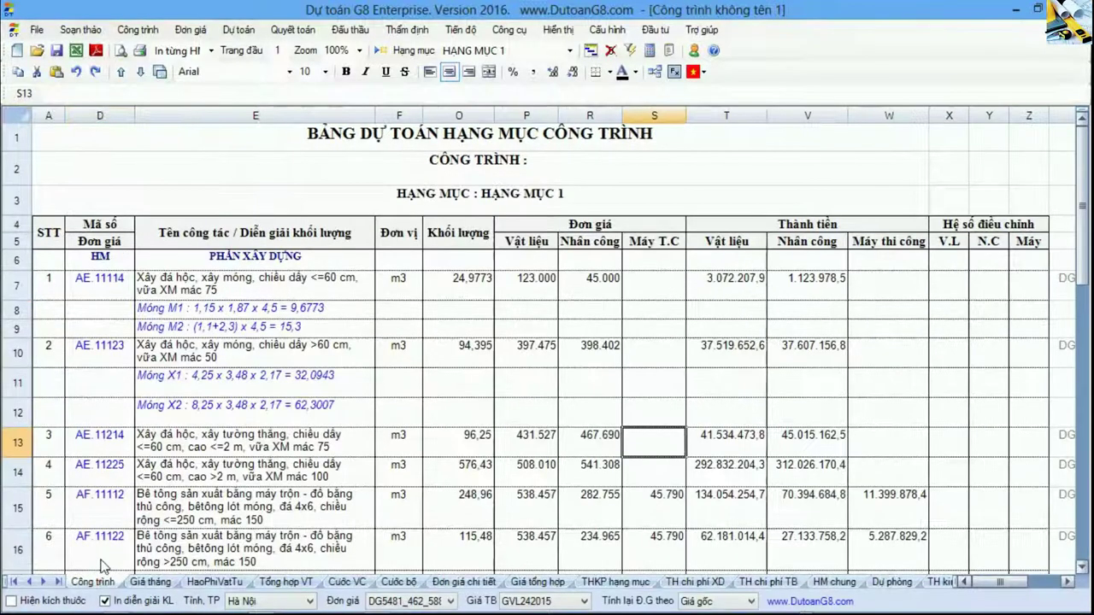
pyautogui.click(179, 360)
pyautogui.click(111, 289)
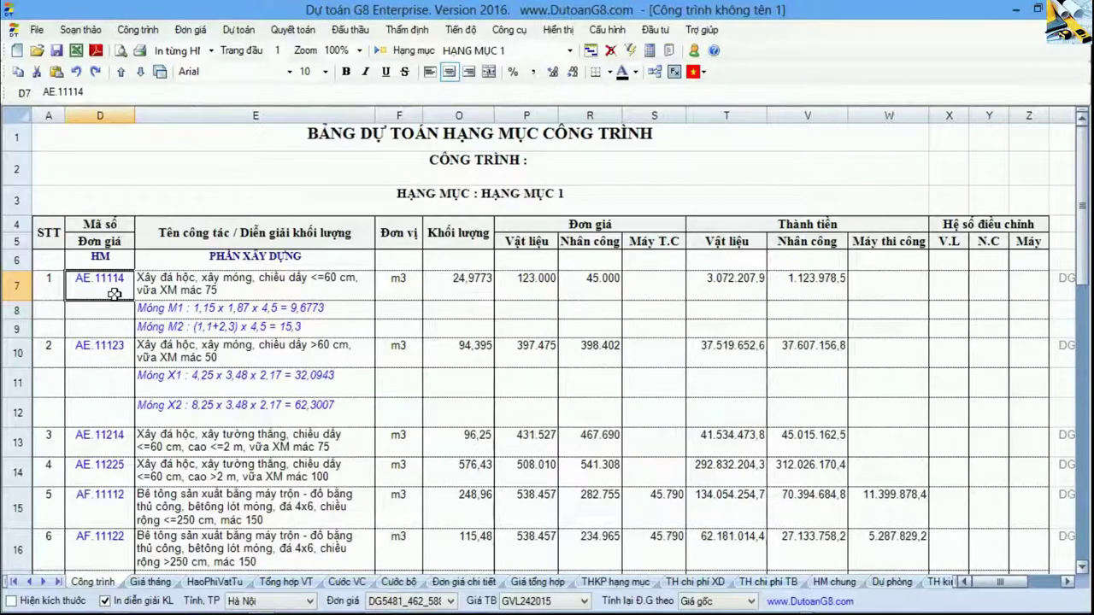
pyautogui.click(151, 582)
pyautogui.click(215, 582)
pyautogui.moveTo(214, 289); pyautogui.dragTo(625, 444)
pyautogui.click(625, 445)
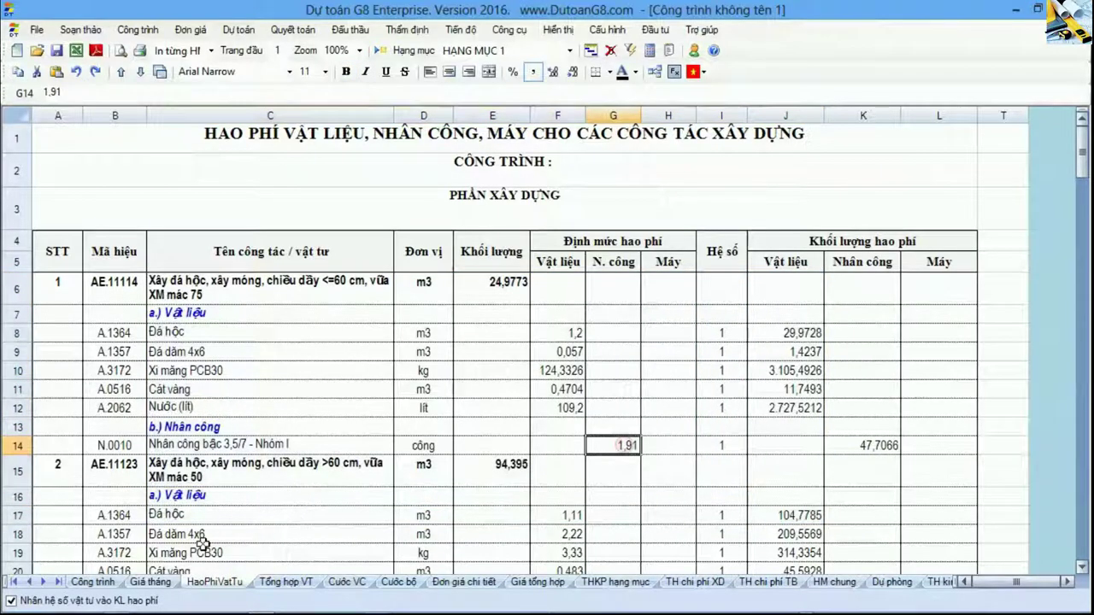
# Return to the Công trình sheet and close both open projects without saving the changes
pyautogui.click(77, 585)
pyautogui.click(102, 345)
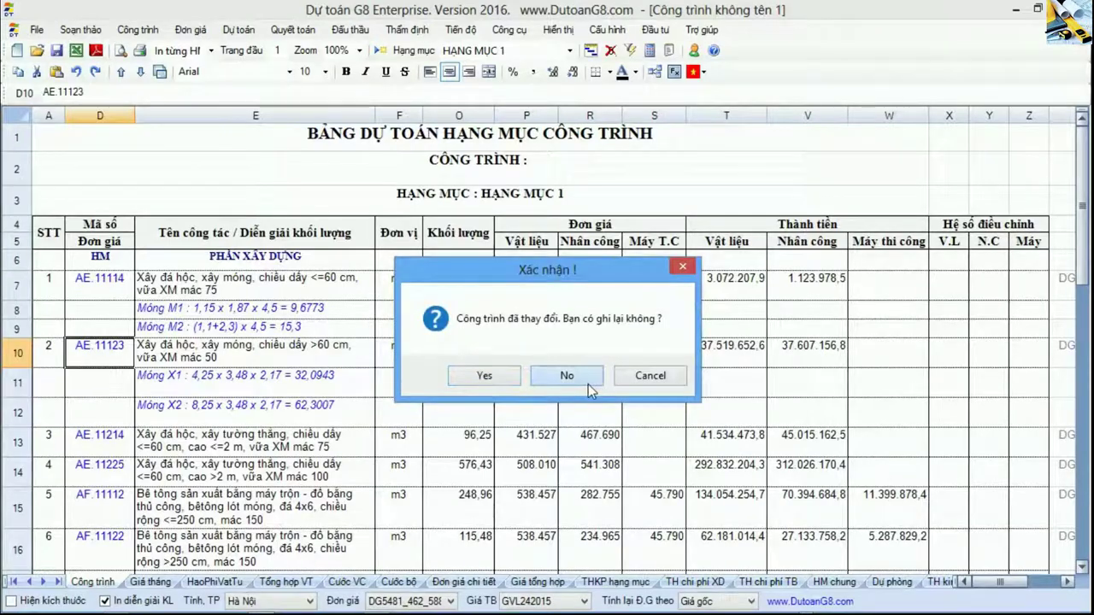
pyautogui.click(586, 382)
pyautogui.click(1086, 47)
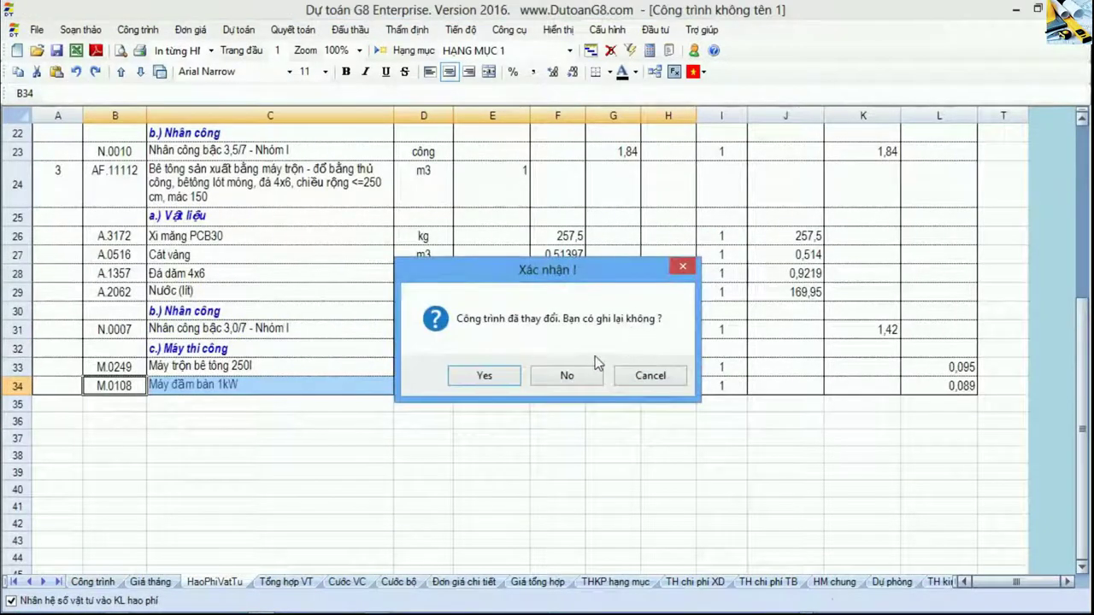
pyautogui.click(575, 369)
# Create a new blank project and hide the material norm detail pane below the estimate sheet
pyautogui.click(17, 49)
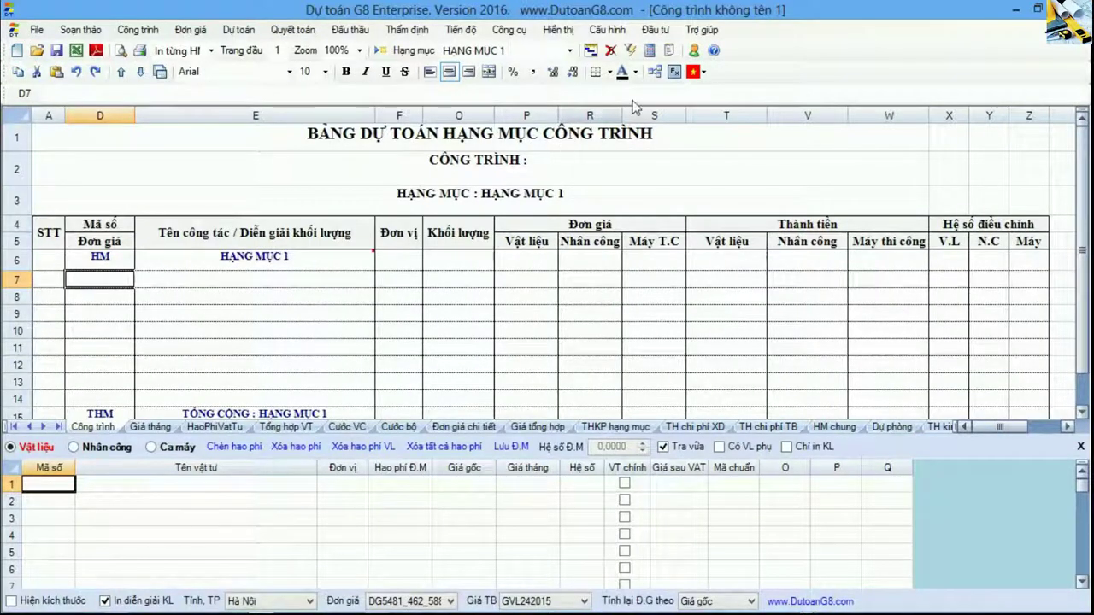
pyautogui.click(655, 74)
pyautogui.click(210, 280)
pyautogui.click(110, 282)
pyautogui.moveTo(109, 282); pyautogui.dragTo(356, 367)
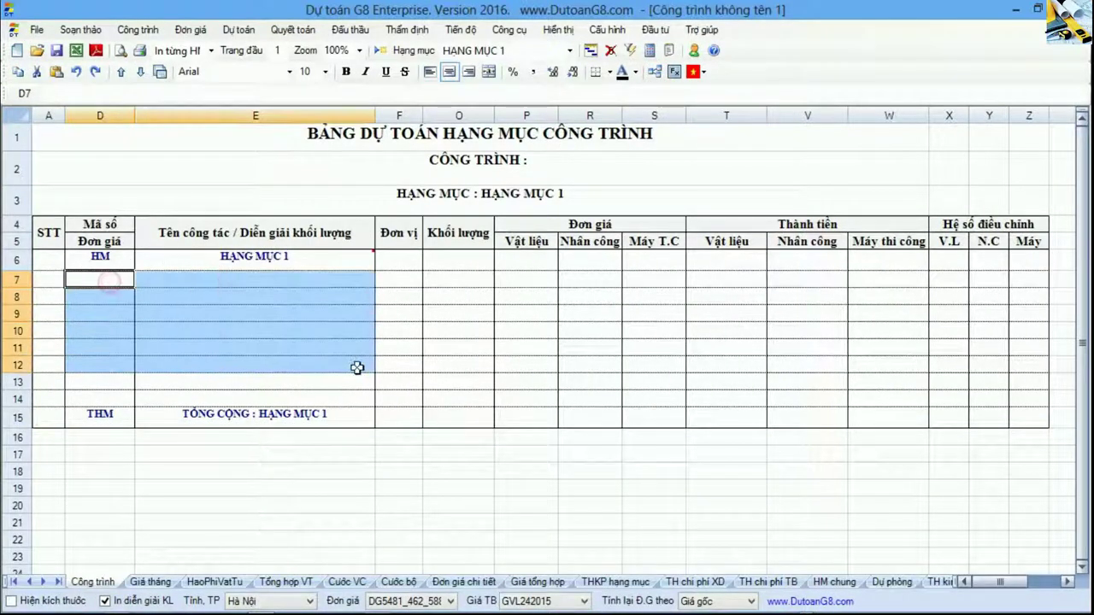
pyautogui.click(239, 294)
pyautogui.click(103, 276)
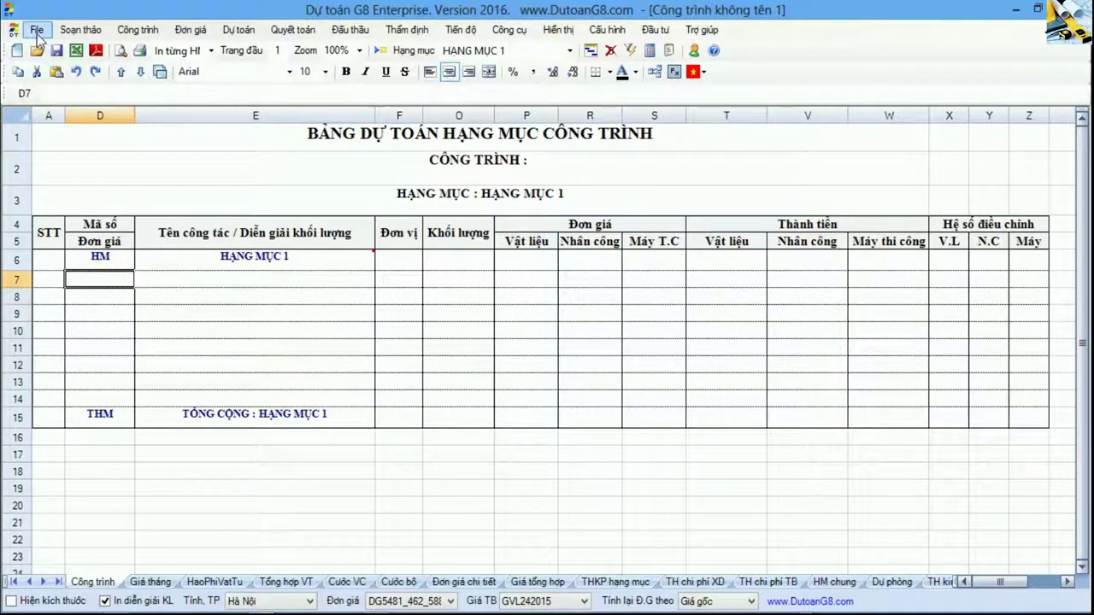
# Load the Excel estimate Trụ sở UBND.xls into the new project
pyautogui.click(37, 31)
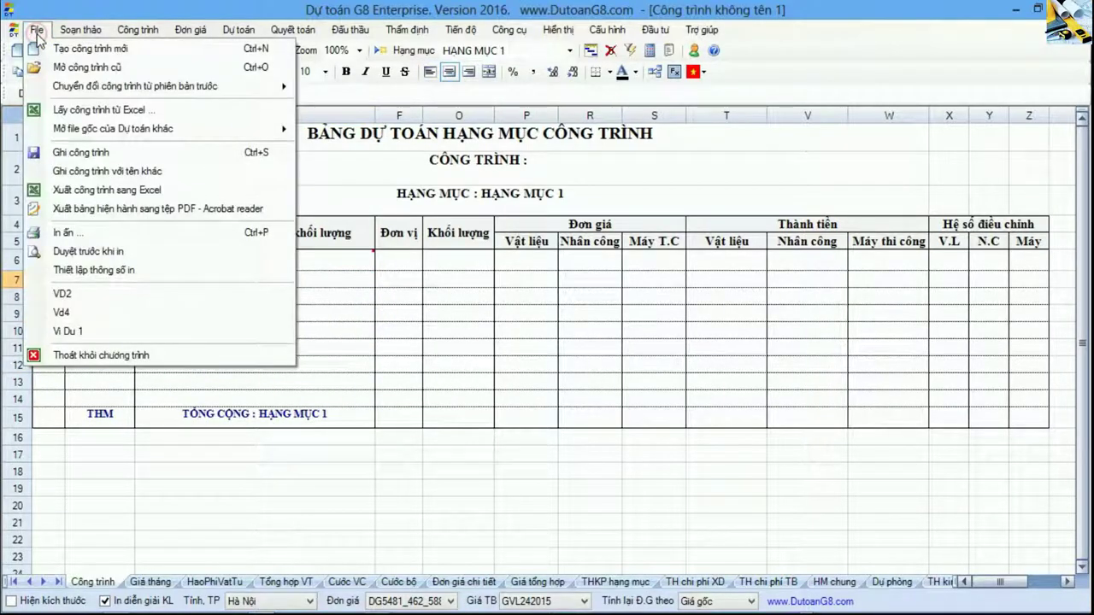
pyautogui.click(81, 109)
pyautogui.doubleClick(210, 122)
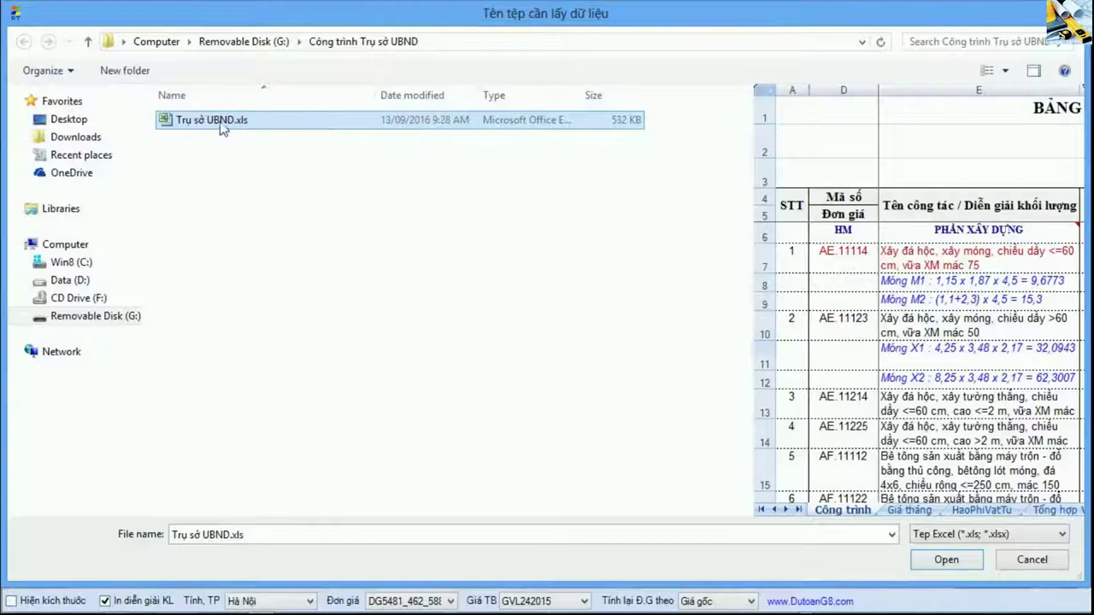
pyautogui.click(940, 559)
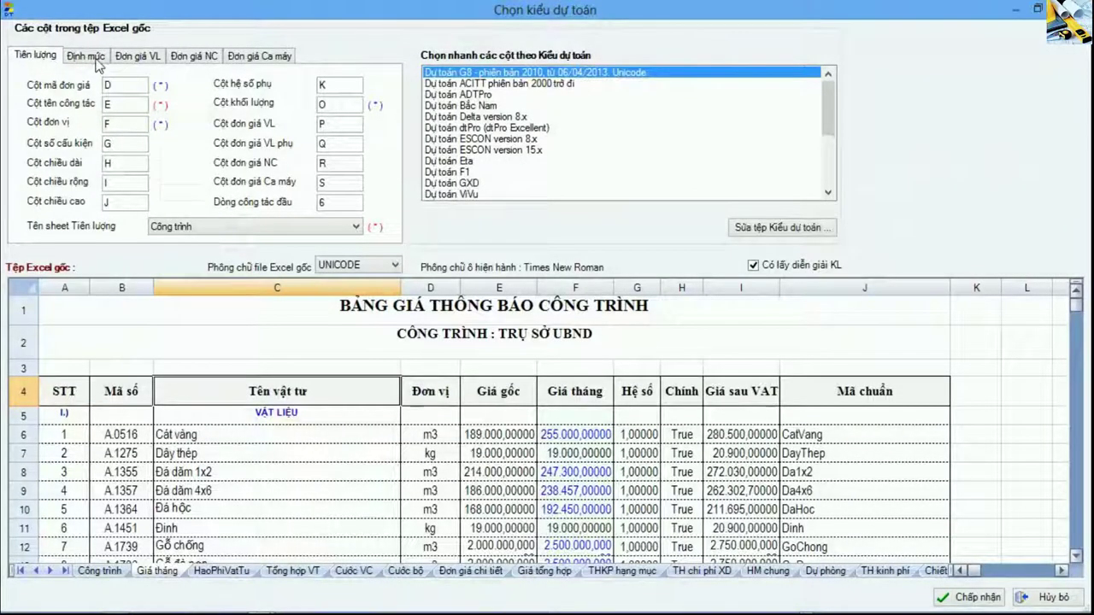
# Review the import column settings for norms, material, labour and machine prices, and the quantity columns matching the Công trình sheet
pyautogui.click(92, 58)
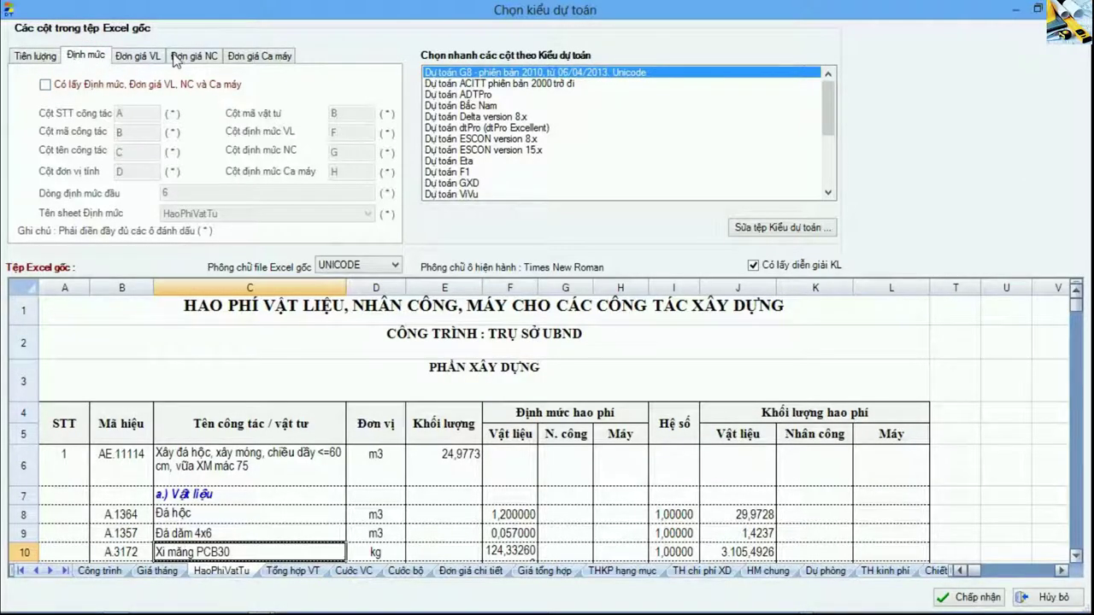
pyautogui.click(138, 56)
pyautogui.click(194, 56)
pyautogui.click(249, 57)
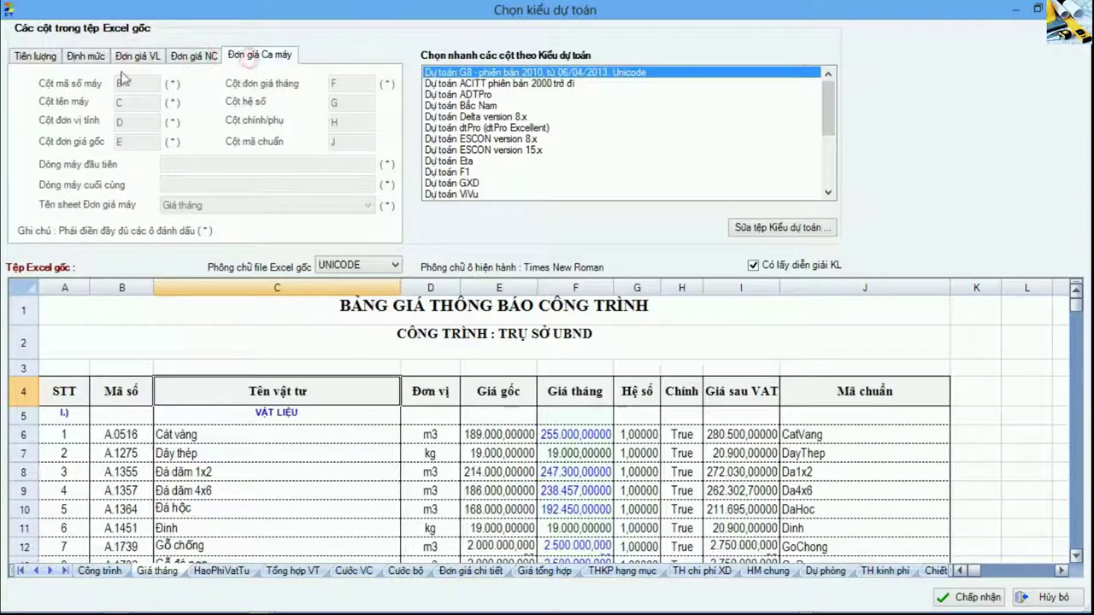
pyautogui.click(36, 58)
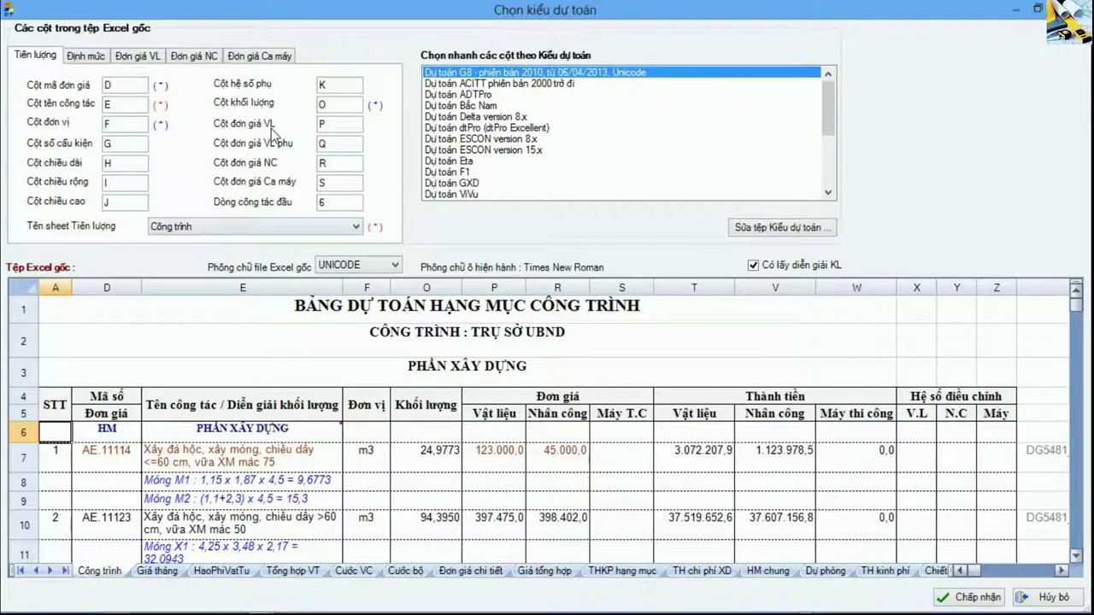
pyautogui.click(243, 465)
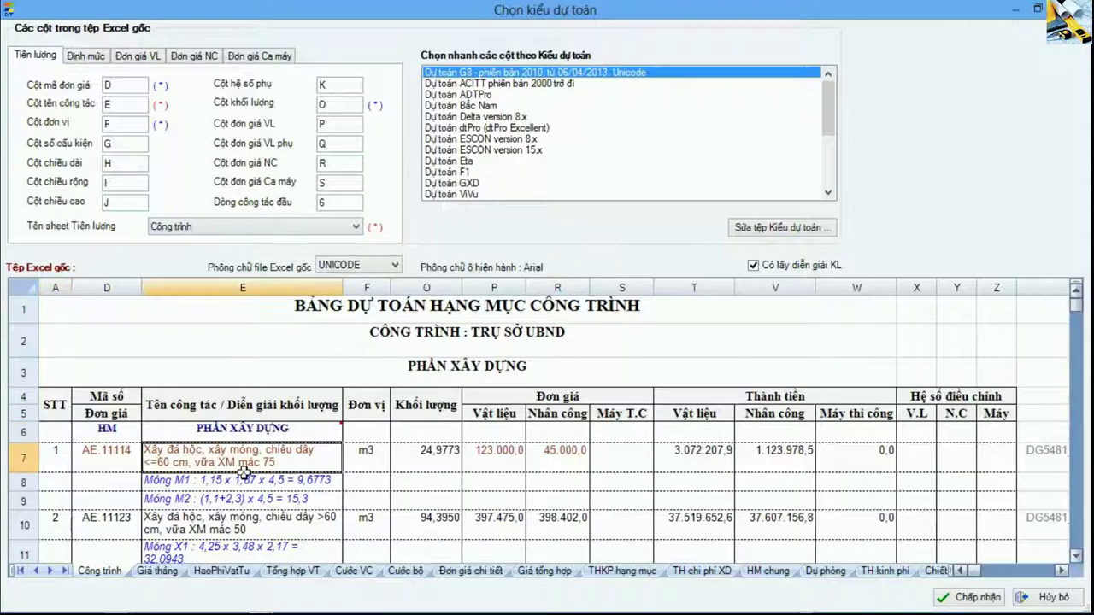
# Set the font encoding of the source Excel file to UNICODE
pyautogui.click(383, 313)
pyautogui.click(376, 266)
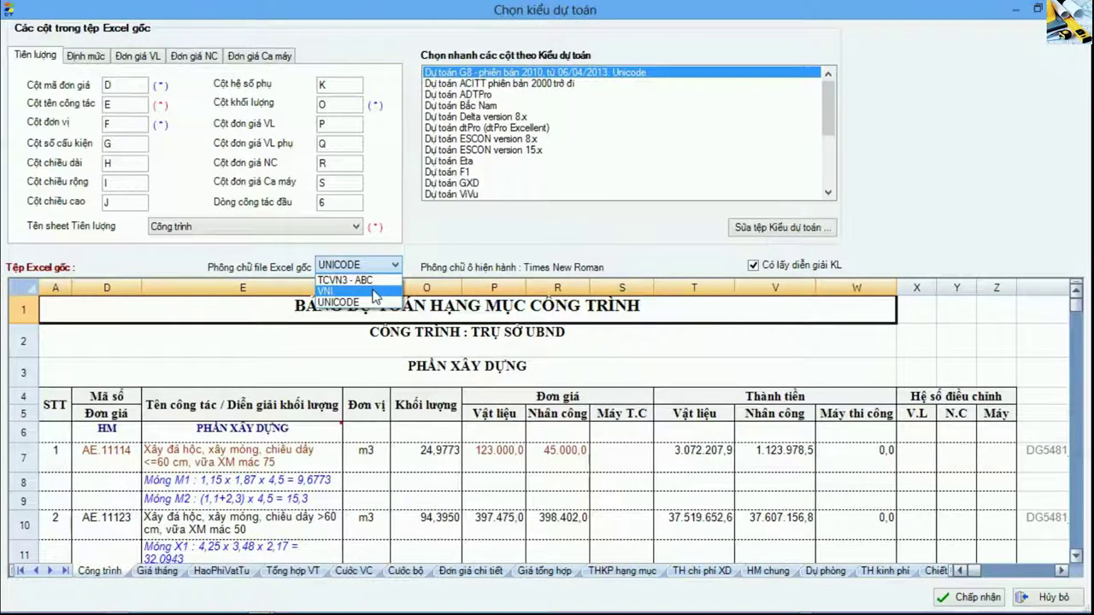
pyautogui.click(374, 304)
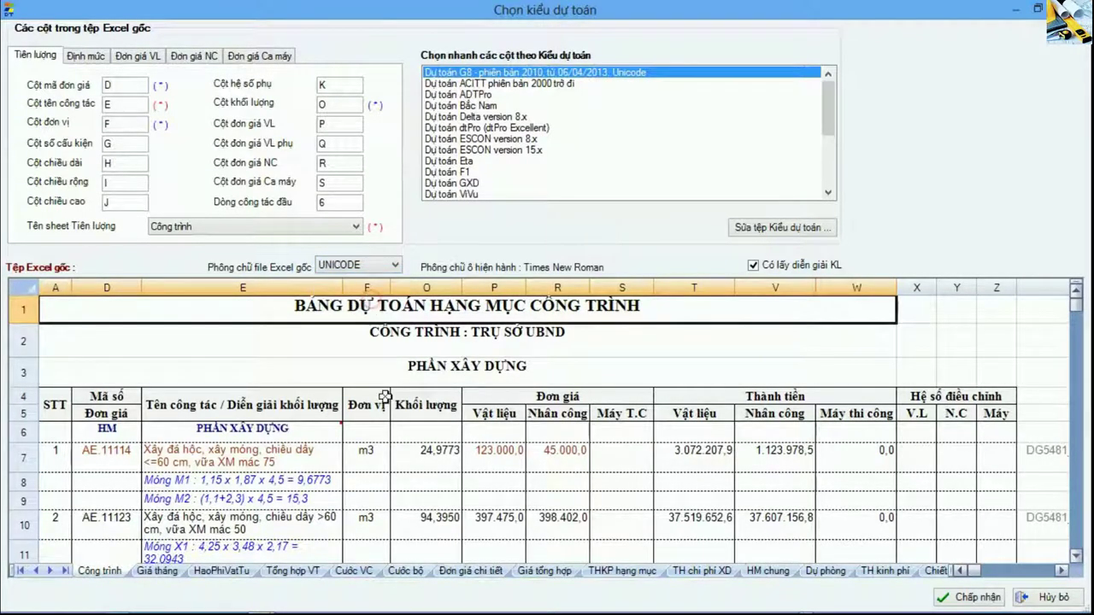
# Check the quantity explanation lines under the first work items and import the whole estimate with those explanations included
pyautogui.click(176, 485)
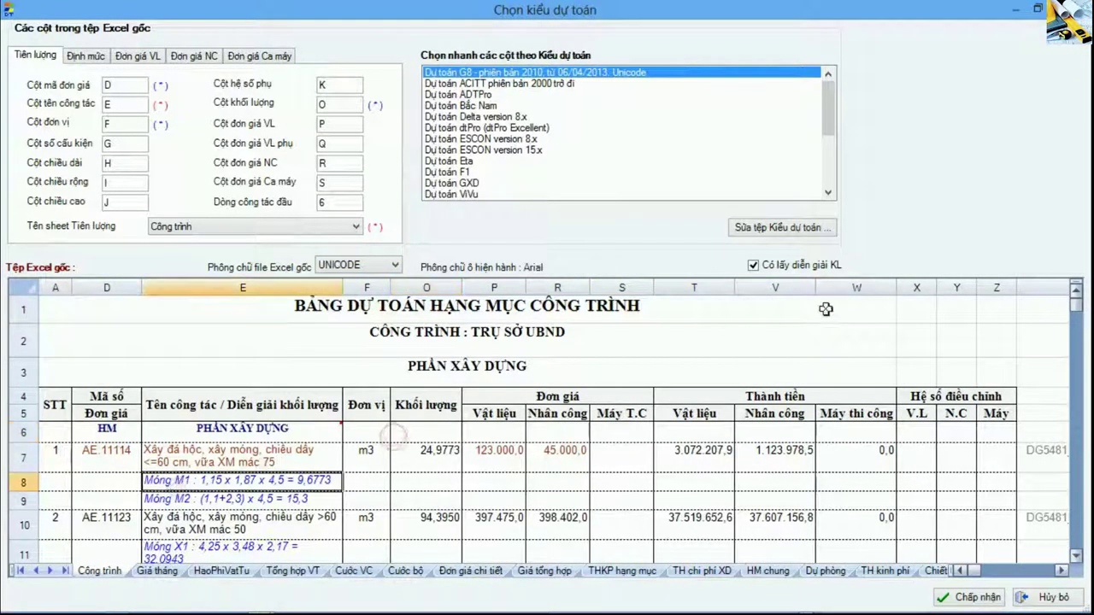
pyautogui.click(229, 500)
pyautogui.scroll(-1, 243, 493)
pyautogui.moveTo(242, 496); pyautogui.dragTo(242, 509)
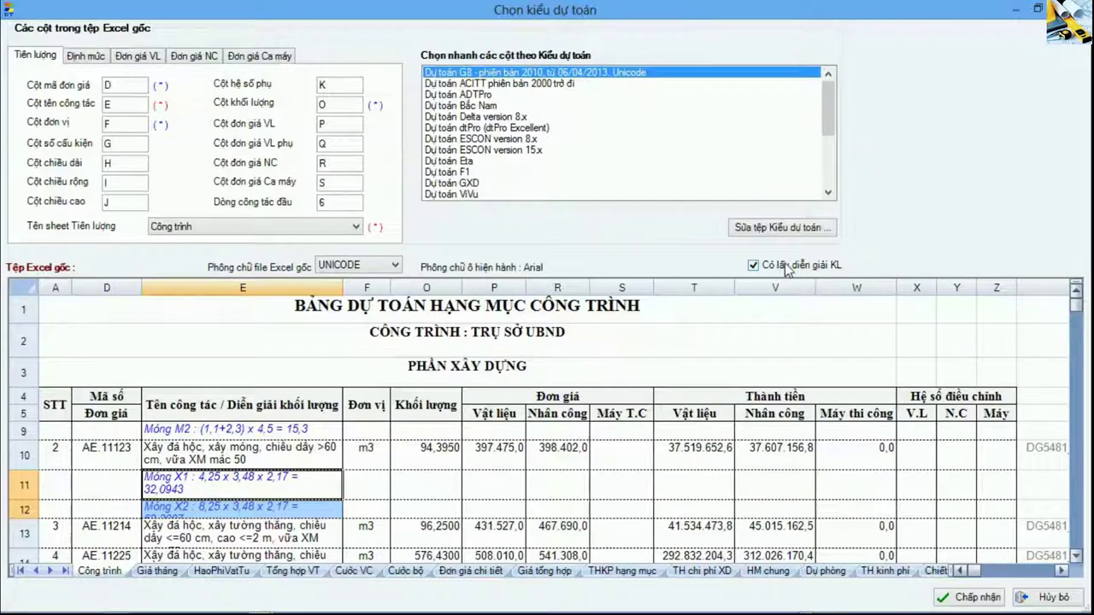
pyautogui.click(286, 459)
pyautogui.moveTo(246, 488); pyautogui.dragTo(252, 507)
pyautogui.scroll(1, 252, 507)
pyautogui.click(55, 454)
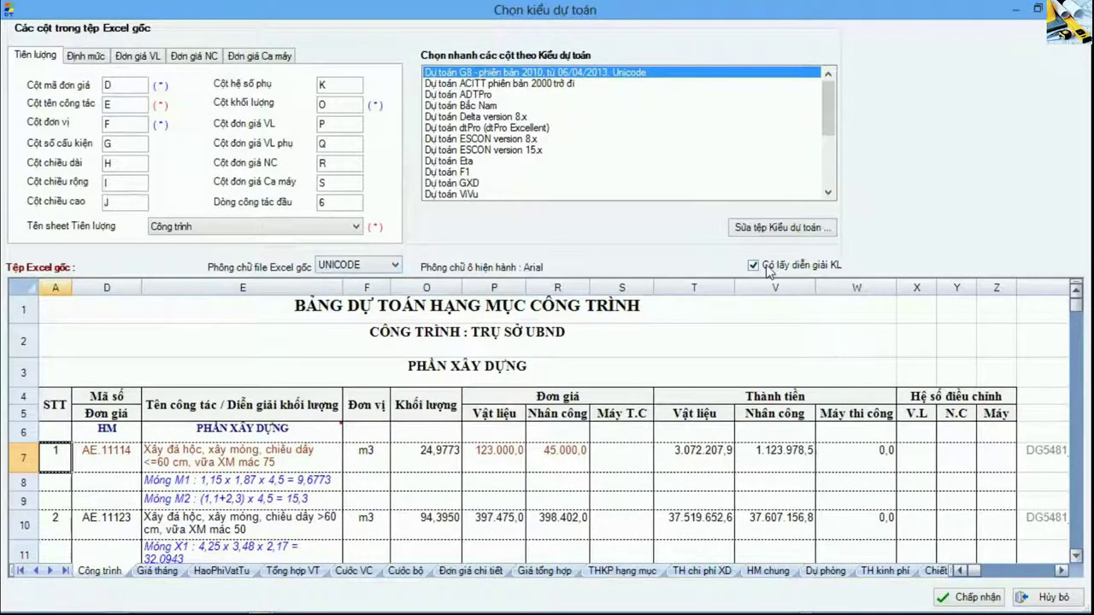
pyautogui.click(983, 596)
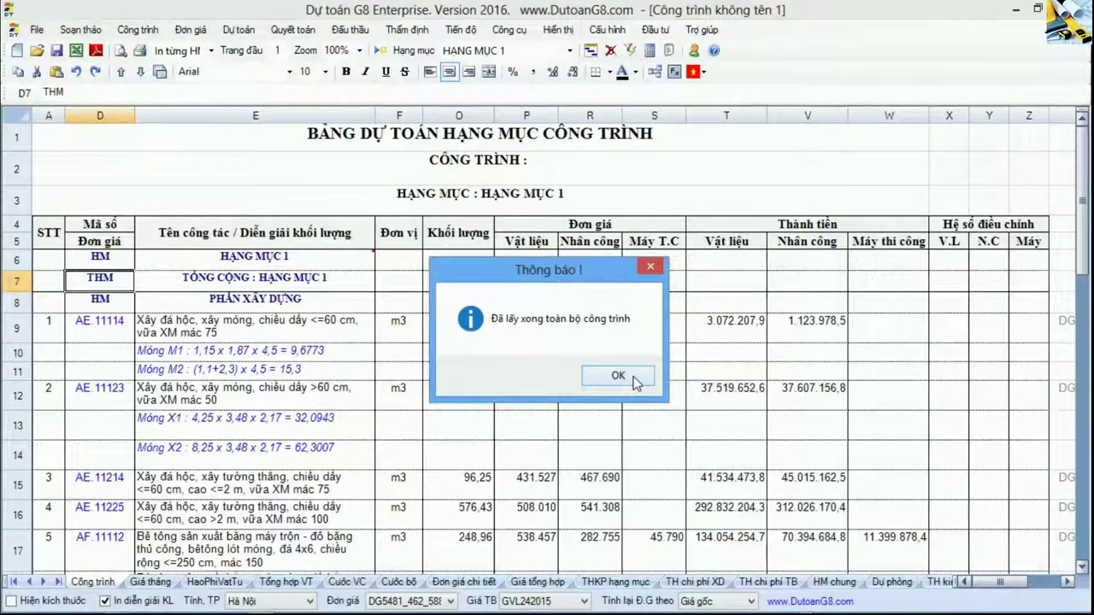
pyautogui.click(618, 377)
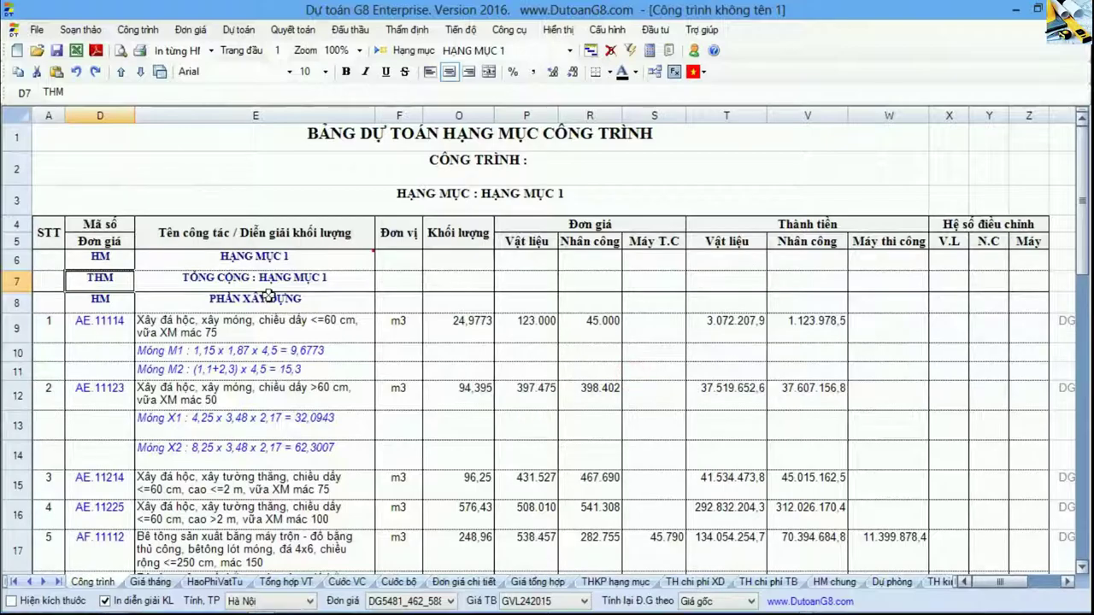
# Delete the HẠNG MỤC 1 and TỔNG CỘNG : HẠNG MỤC 1 rows above PHẦN XÂY DỰNG
pyautogui.moveTo(265, 265); pyautogui.dragTo(266, 277)
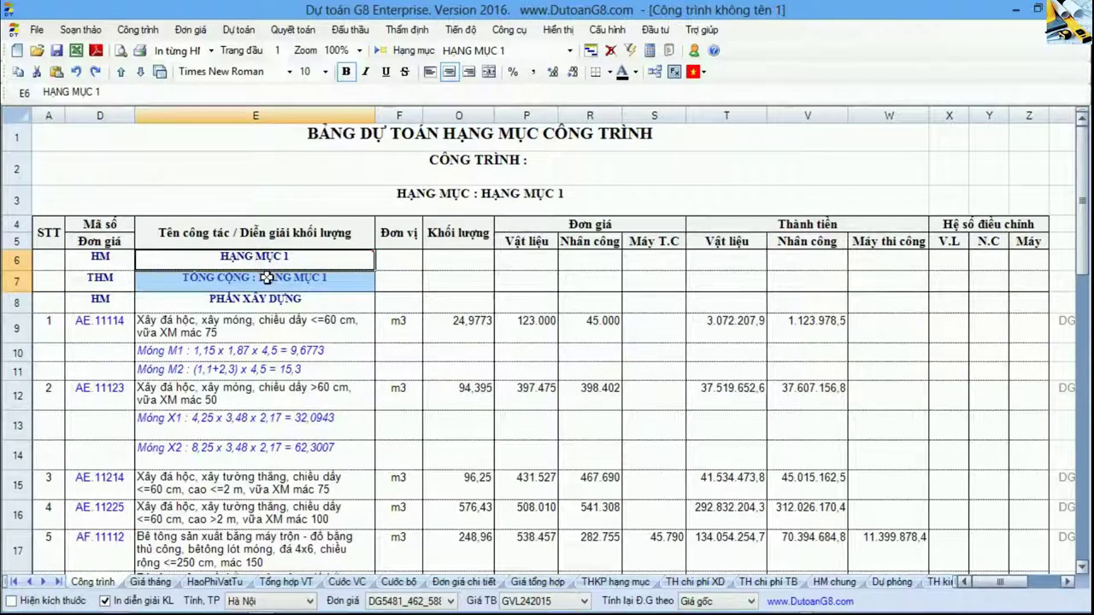
pyautogui.rightClick(267, 277)
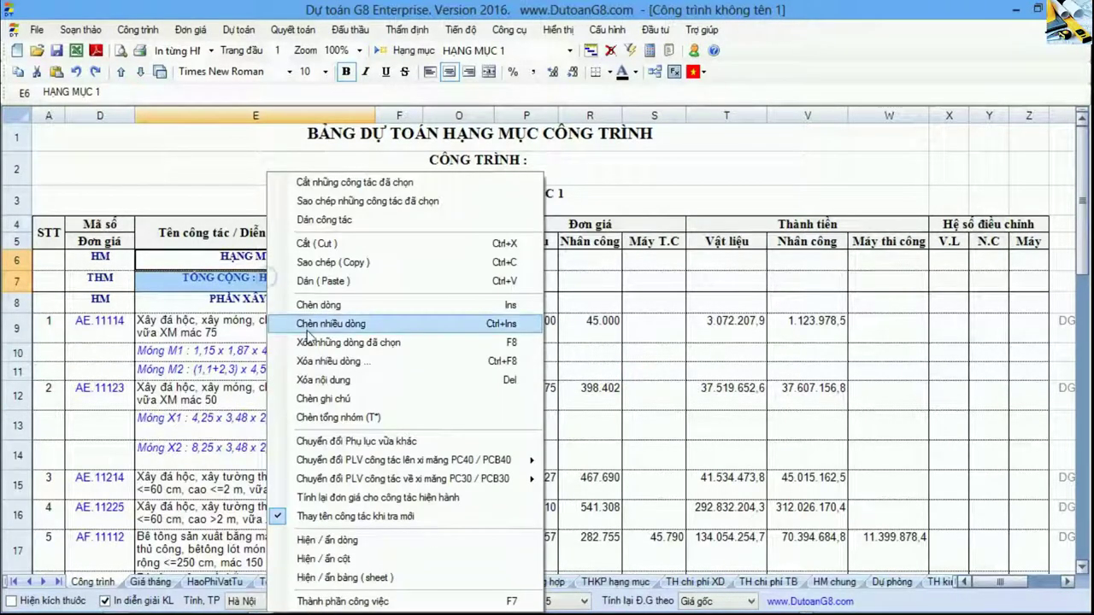
pyautogui.click(520, 343)
pyautogui.press('Return')
pyautogui.click(359, 374)
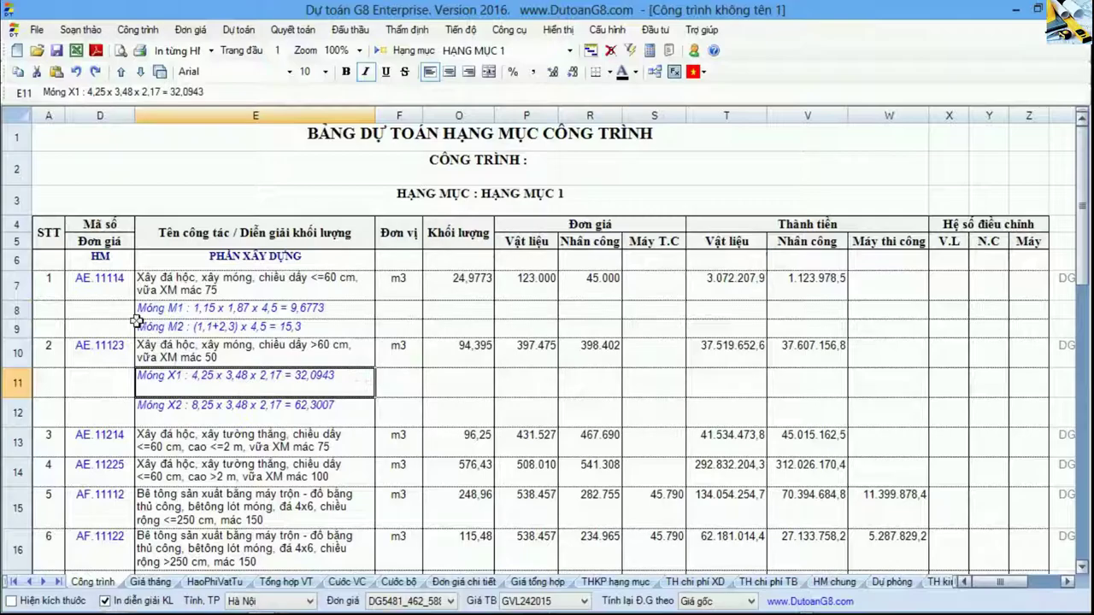
# Show the norm detail pane for work item AE.11114 and check the description of the selected unit price set
pyautogui.click(107, 291)
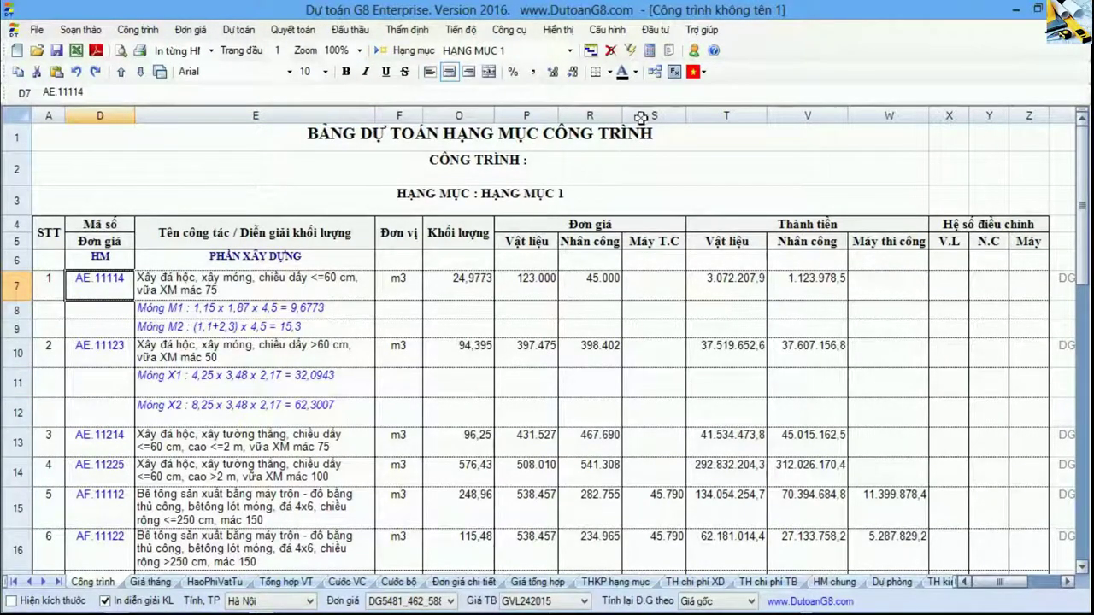
pyautogui.click(654, 71)
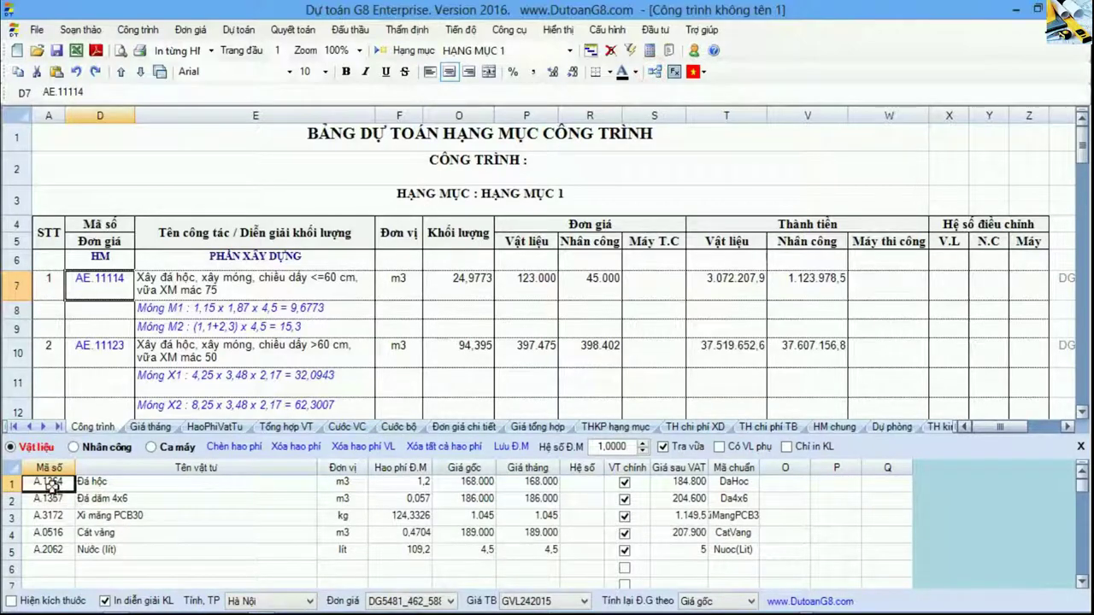
pyautogui.moveTo(386, 607)
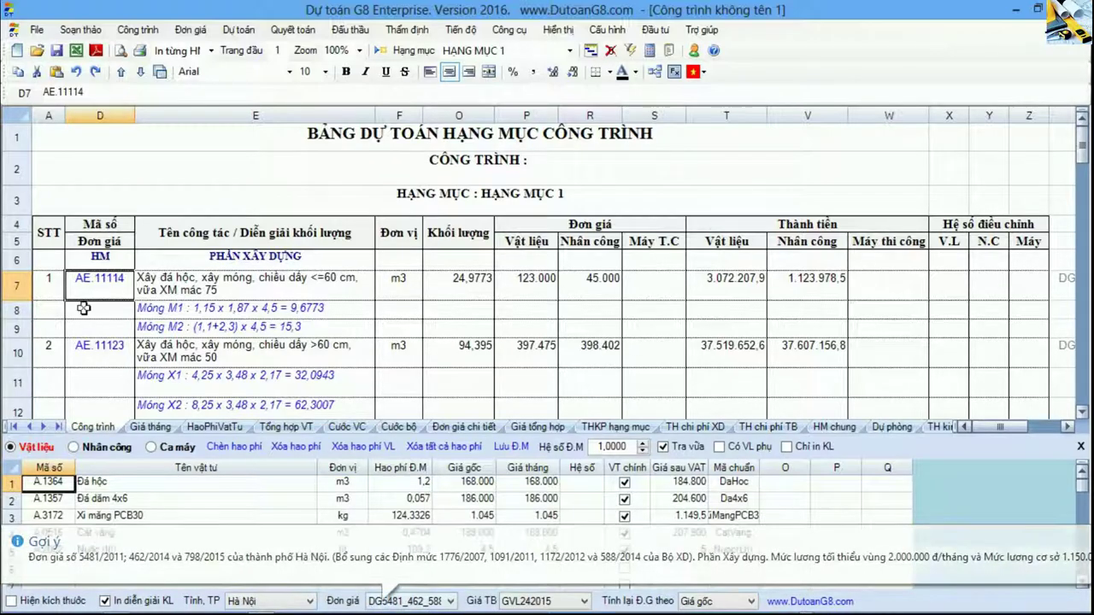
pyautogui.click(53, 282)
pyautogui.click(105, 281)
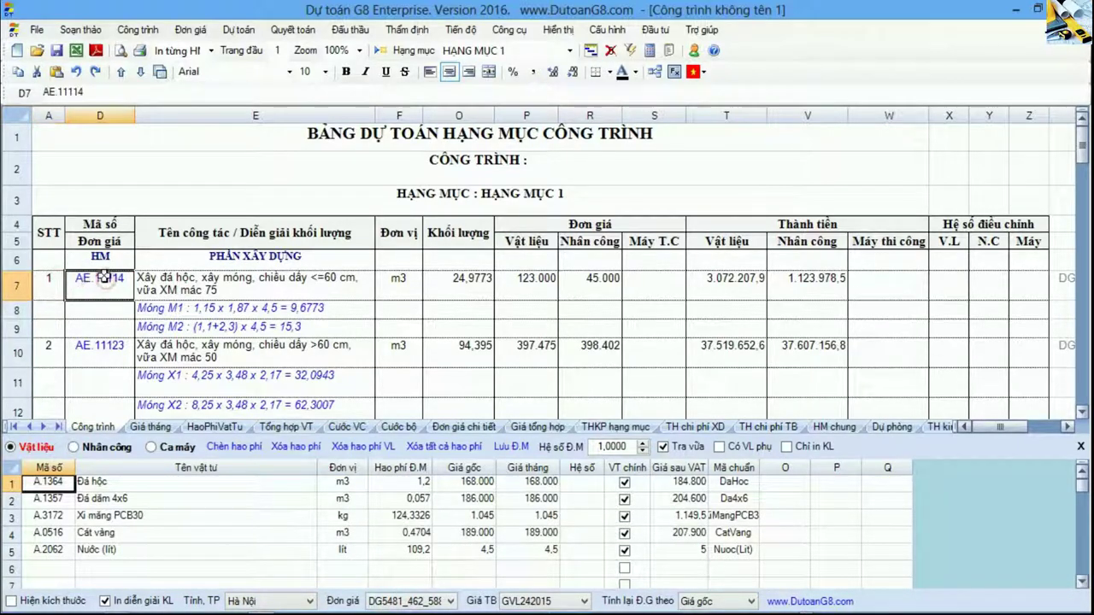
# Review the material, labour and machine norms of work item AE.11114, ending on its materials
pyautogui.moveTo(48, 483); pyautogui.dragTo(402, 556)
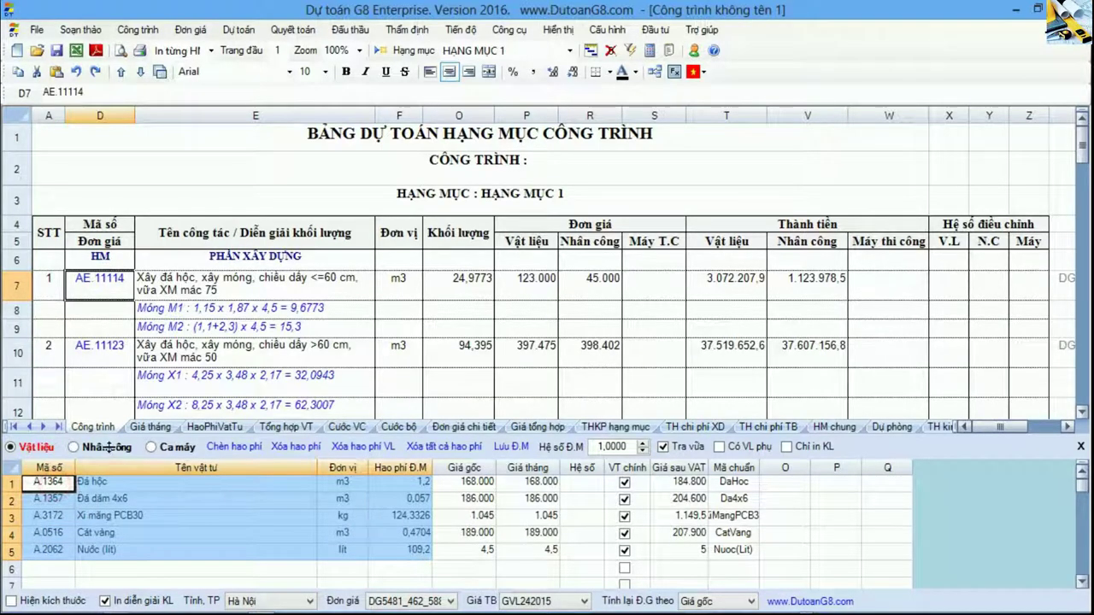
pyautogui.click(91, 448)
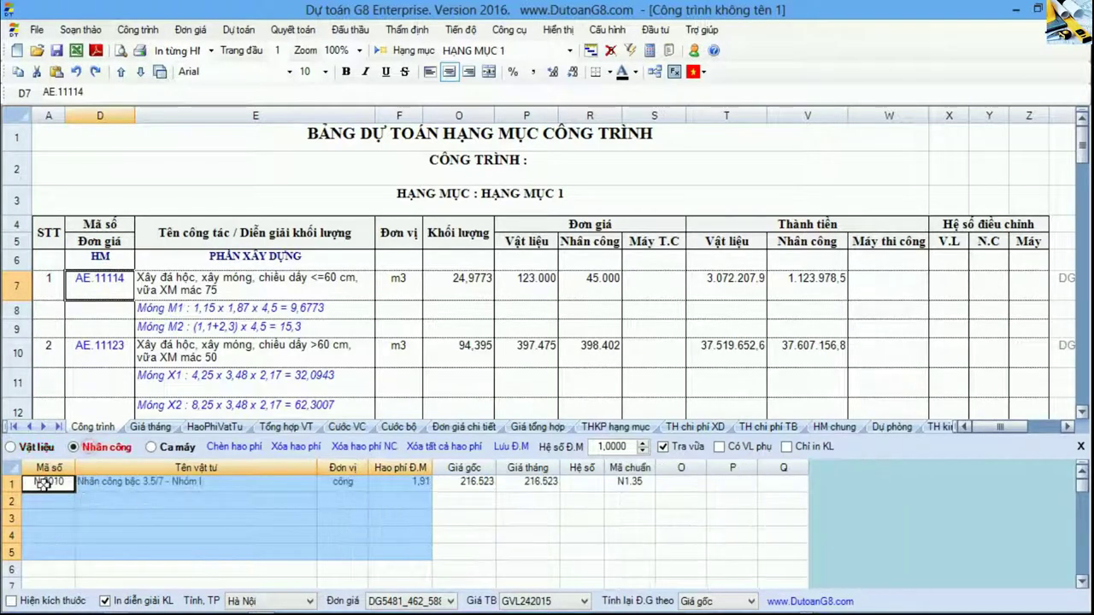
pyautogui.click(152, 447)
pyautogui.click(393, 499)
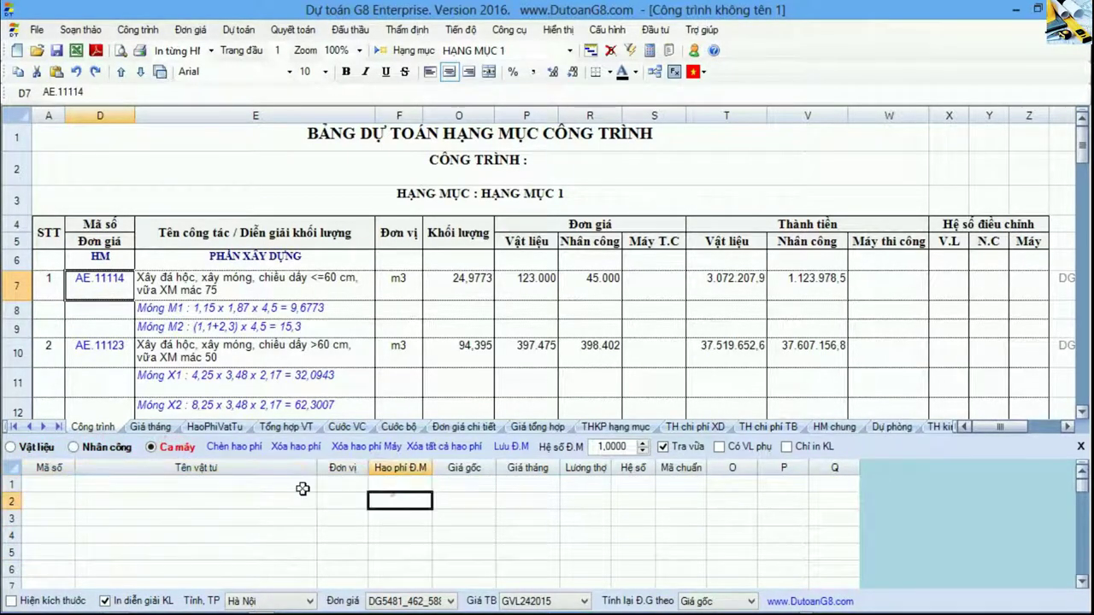
pyautogui.click(30, 447)
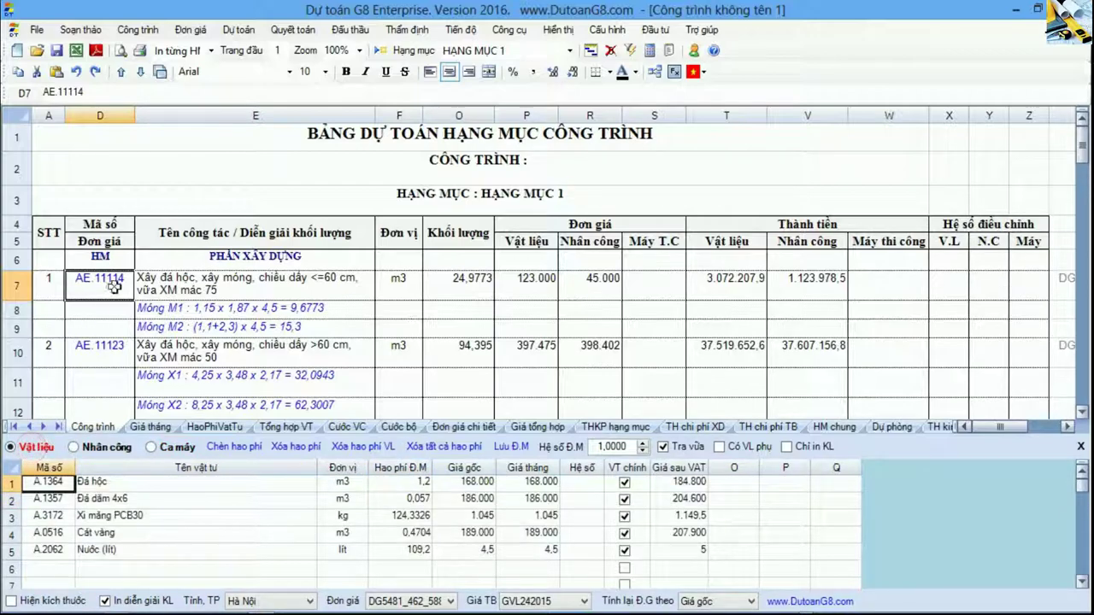
pyautogui.moveTo(53, 486); pyautogui.dragTo(396, 556)
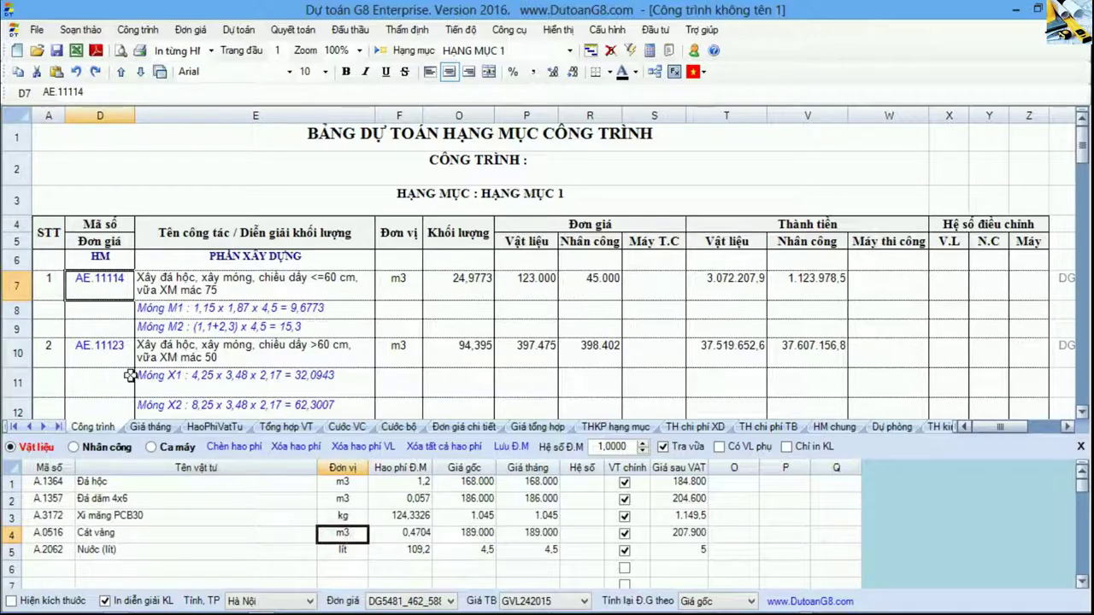
# Examine the material norms of items AE.11123 and AE.11214 and browse on to the PHẦN KHẢO SÁT items
pyautogui.click(114, 352)
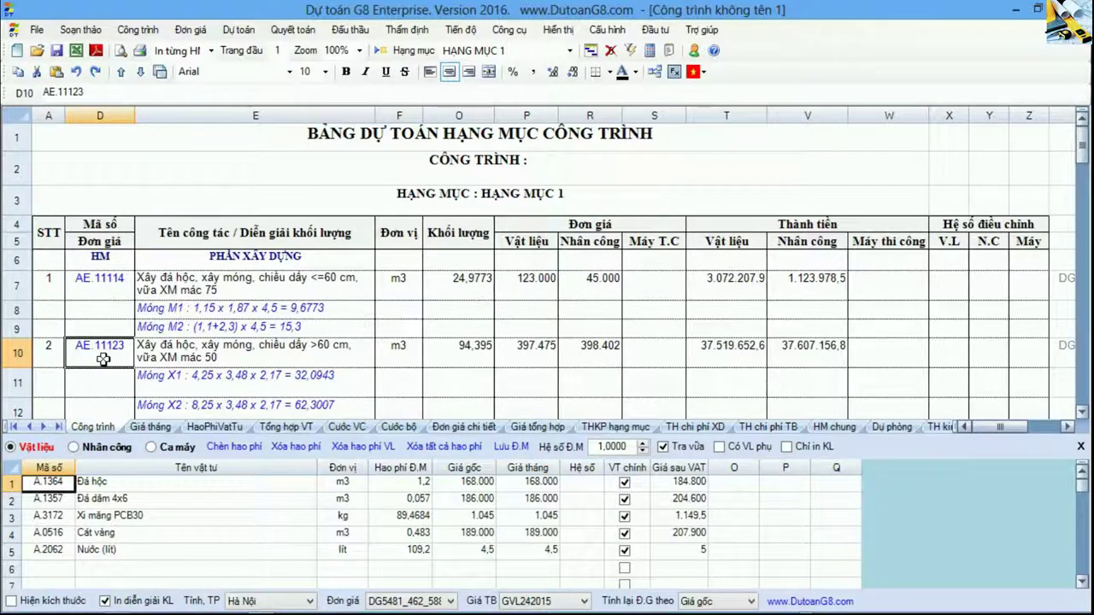
pyautogui.click(169, 373)
pyautogui.scroll(-2, 170, 376)
pyautogui.moveTo(100, 290); pyautogui.dragTo(96, 333)
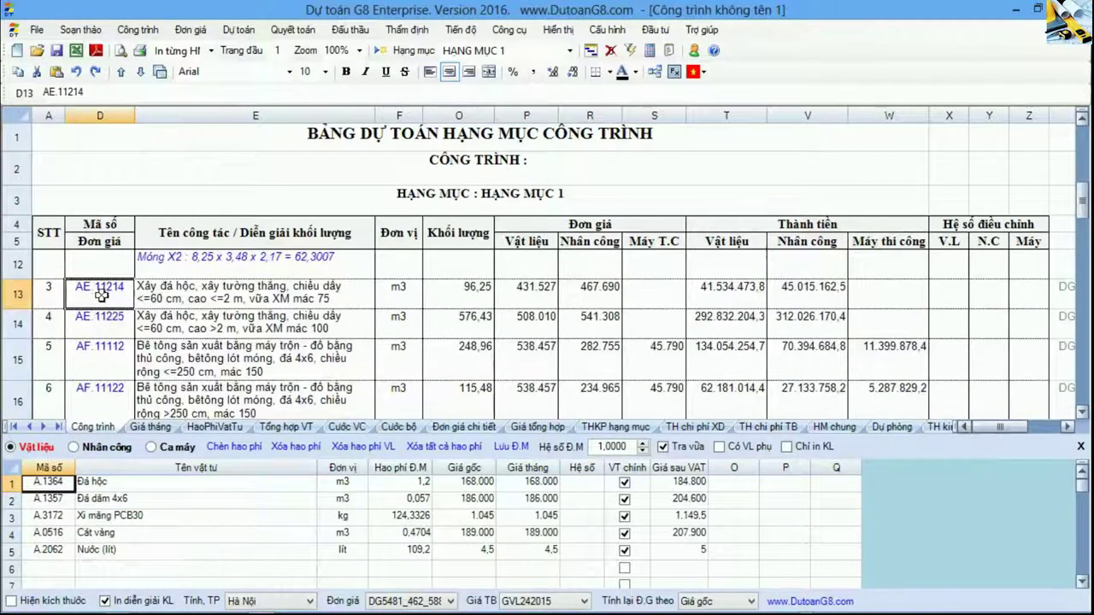
pyautogui.moveTo(100, 290); pyautogui.dragTo(102, 372)
pyautogui.scroll(-3, 103, 359)
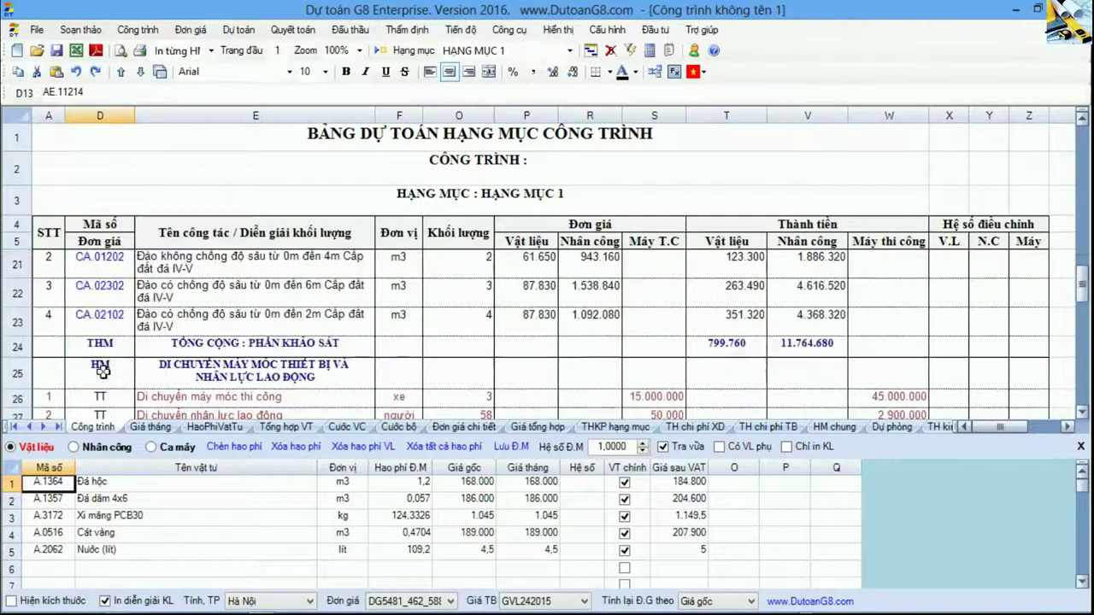
# Examine the material, machine and labour norms of survey excavation items CA.02302 and CA.02102
pyautogui.click(109, 299)
pyautogui.moveTo(60, 483); pyautogui.dragTo(401, 570)
pyautogui.click(201, 321)
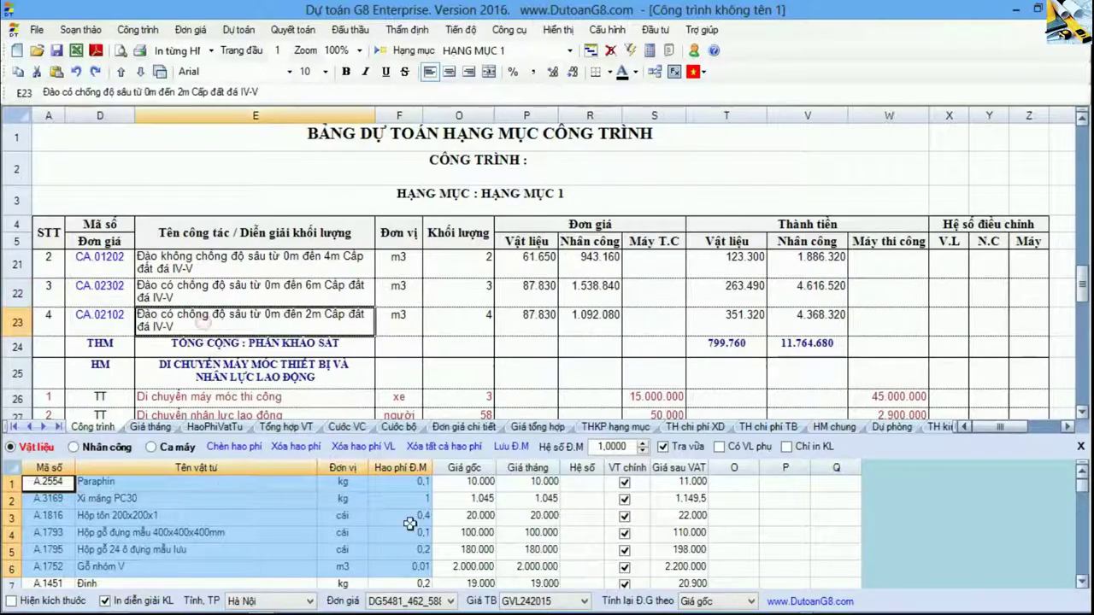
pyautogui.click(151, 446)
pyautogui.click(77, 446)
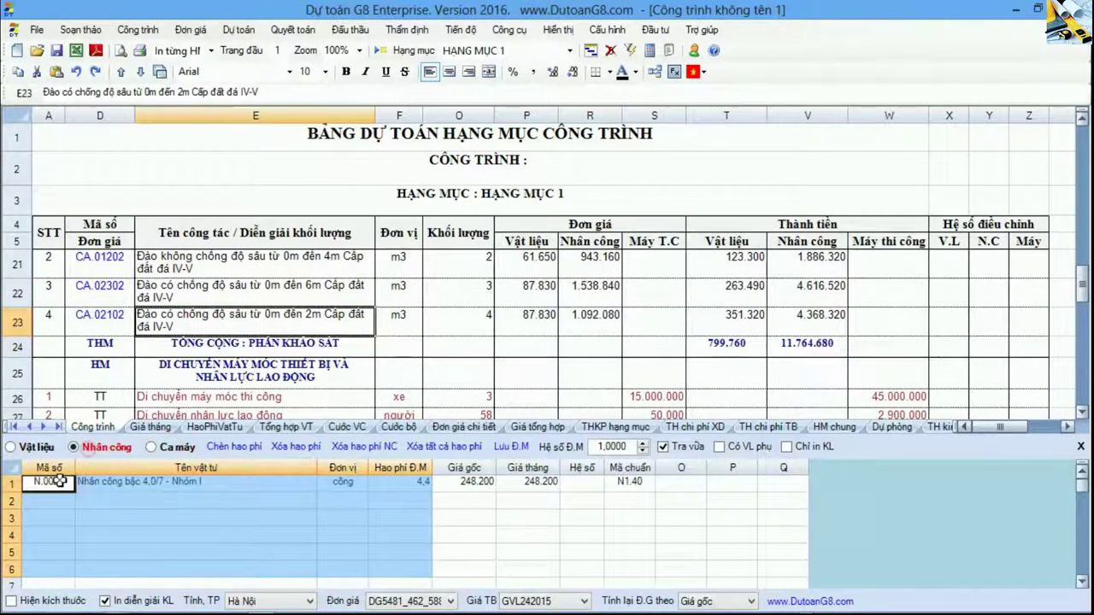
pyautogui.click(226, 527)
pyautogui.click(195, 370)
pyautogui.scroll(-3, 195, 372)
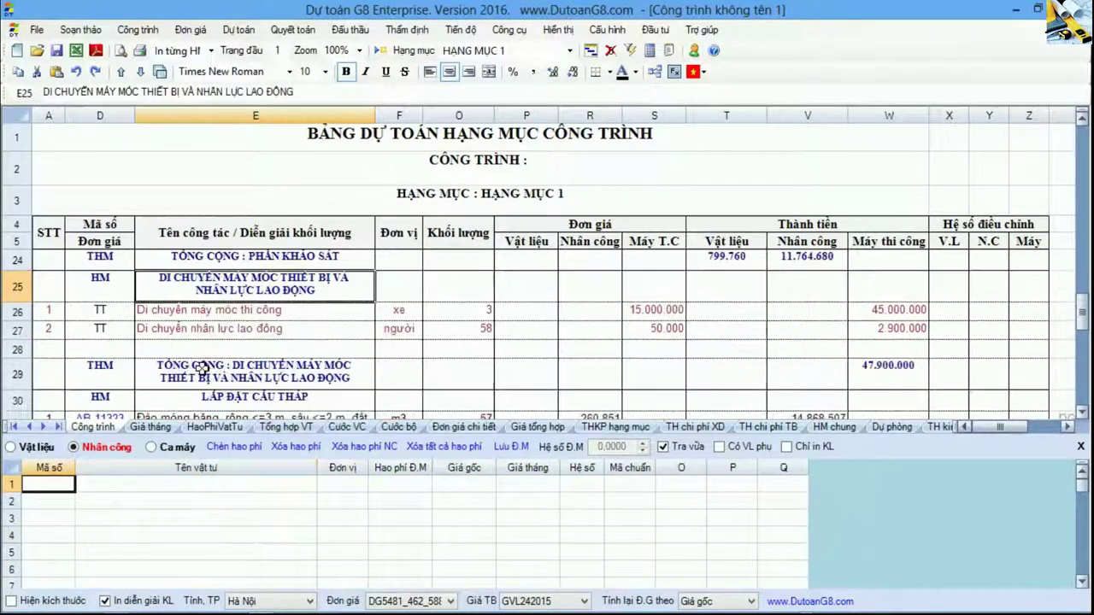
# Examine the machine norms of reinforcement item AF.61230 in the LẮP ĐẶT CẨU THÁP section
pyautogui.click(102, 346)
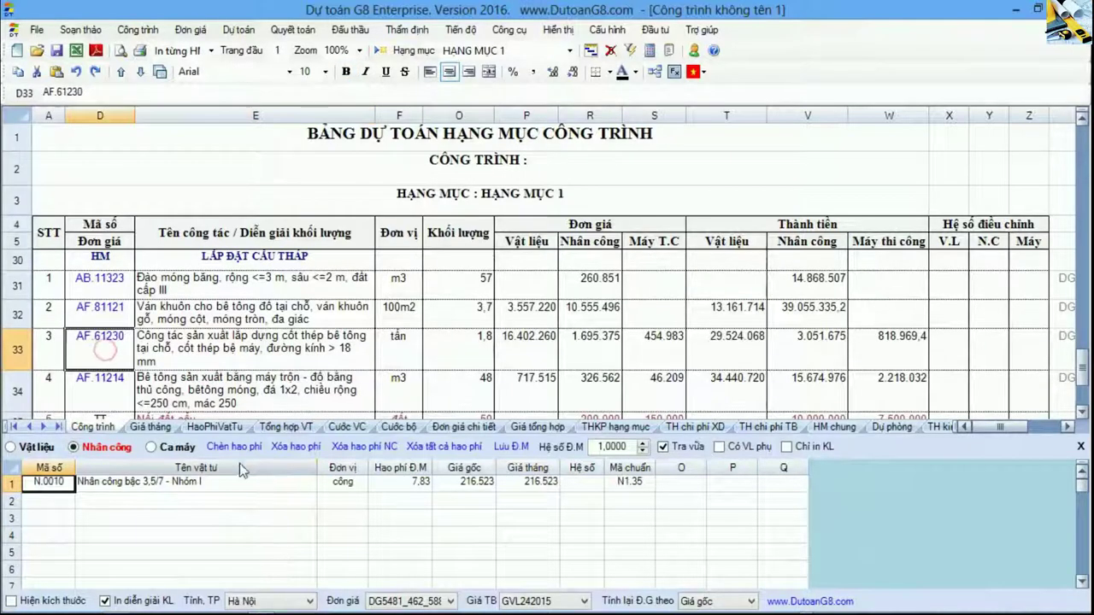
pyautogui.click(151, 447)
pyautogui.moveTo(100, 482); pyautogui.dragTo(409, 505)
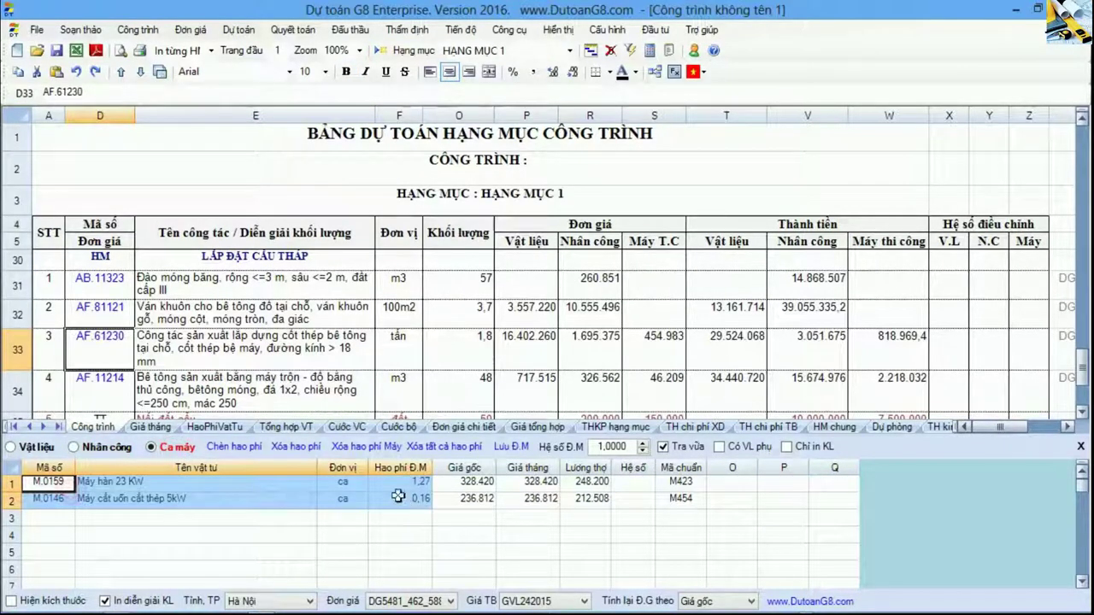
pyautogui.click(267, 359)
# Look through the work item codes from PHẦN XÂY DỰNG to LẮP ĐẶT CẨU THÁP and return to AE.11114
pyautogui.scroll(5, 268, 359)
pyautogui.scroll(5, 268, 359)
pyautogui.moveTo(100, 256); pyautogui.dragTo(111, 384)
pyautogui.scroll(-4, 111, 384)
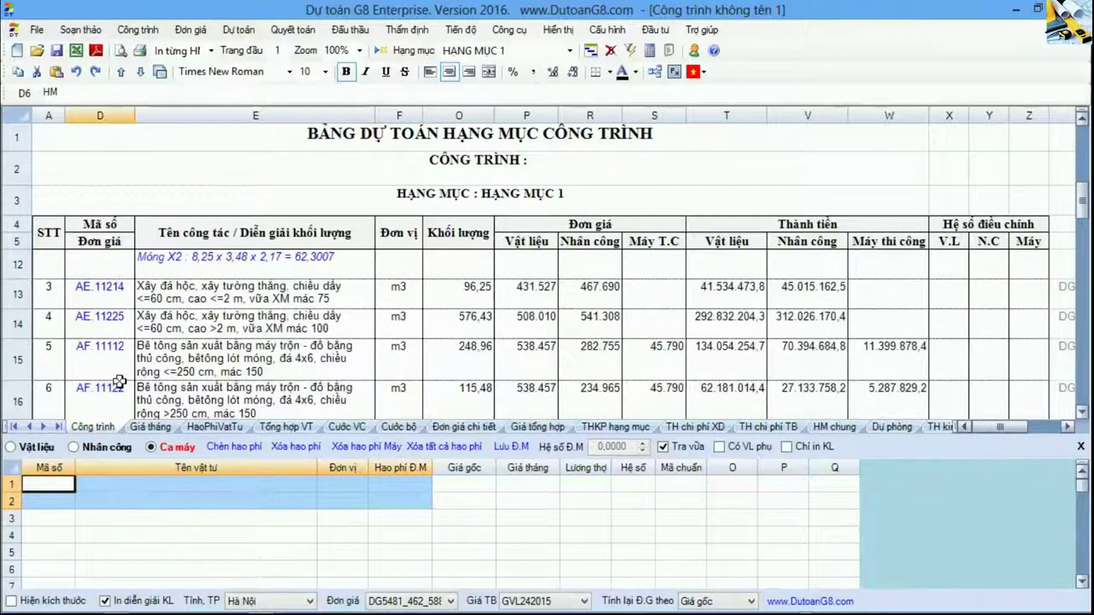
pyautogui.moveTo(92, 309); pyautogui.dragTo(102, 376)
pyautogui.scroll(-3, 103, 368)
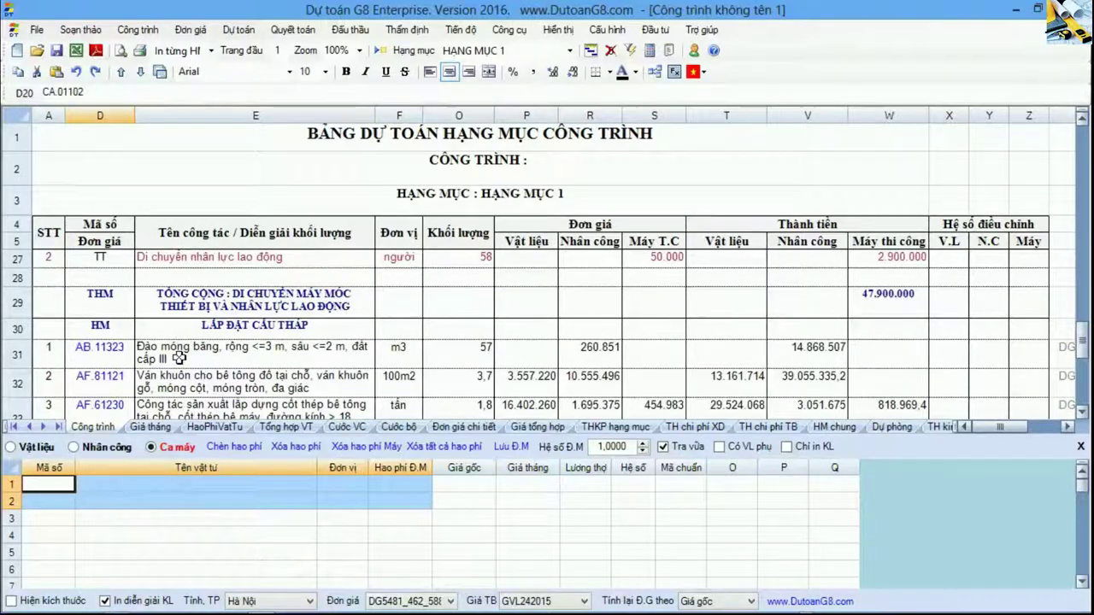
pyautogui.click(110, 357)
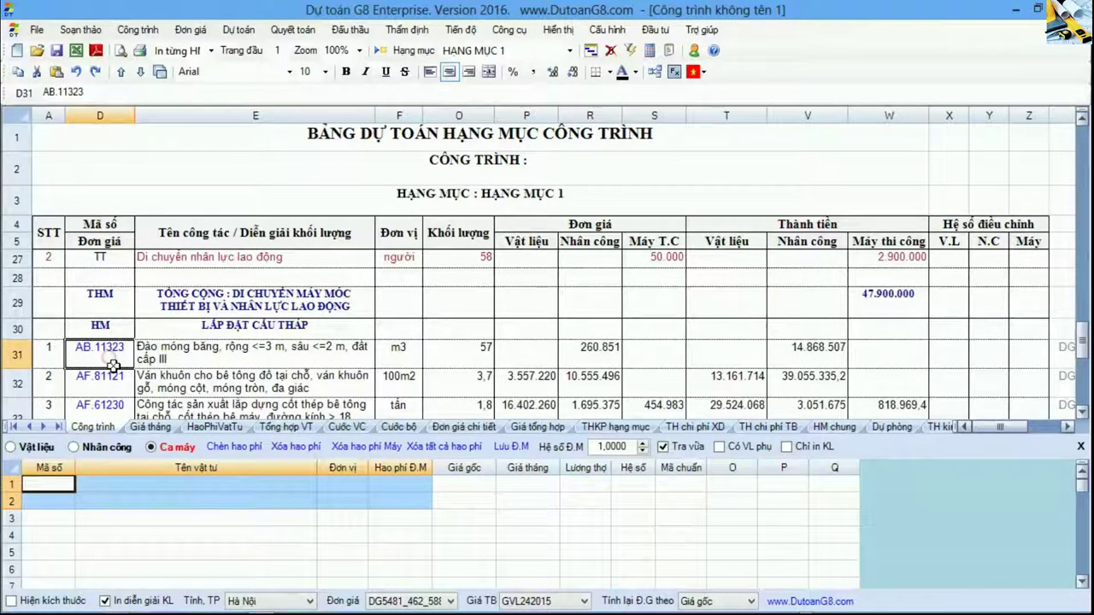
pyautogui.scroll(7, 115, 366)
pyautogui.click(110, 288)
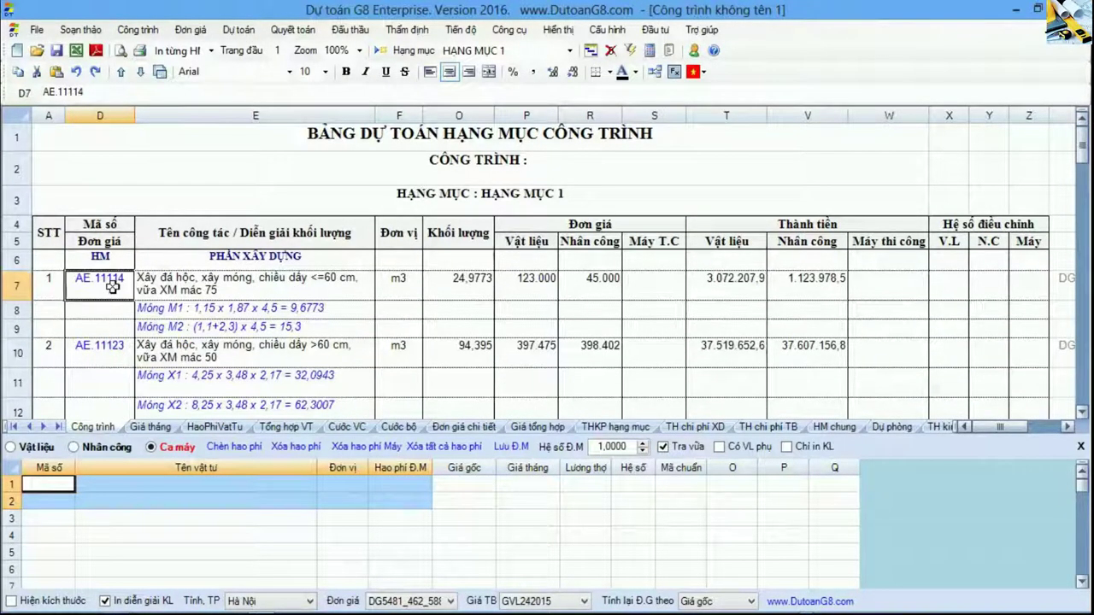
# Review the Giá gốc and Giá tháng prices on the Giá tháng sheet and the Định mức hao phí columns on HaoPhiVatTu
pyautogui.click(162, 427)
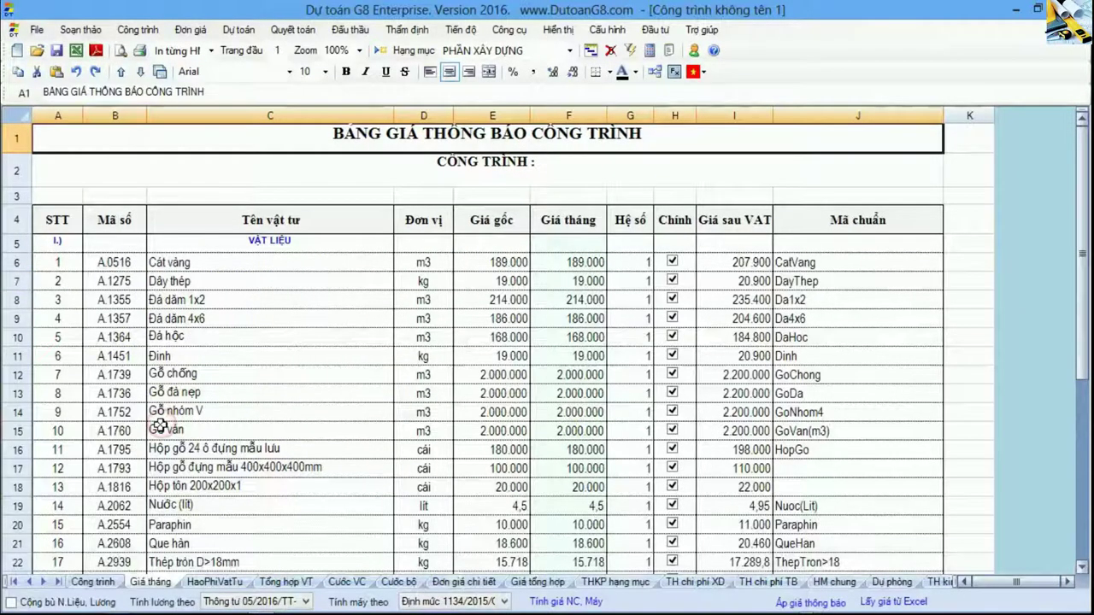
pyautogui.moveTo(494, 219); pyautogui.dragTo(573, 505)
pyautogui.click(569, 429)
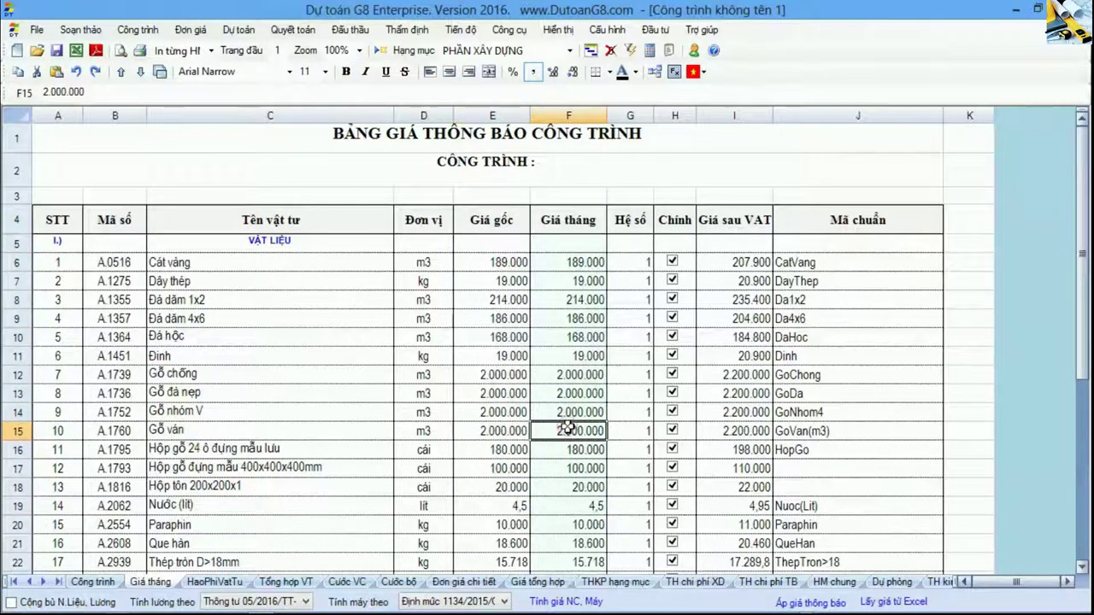
pyautogui.click(214, 581)
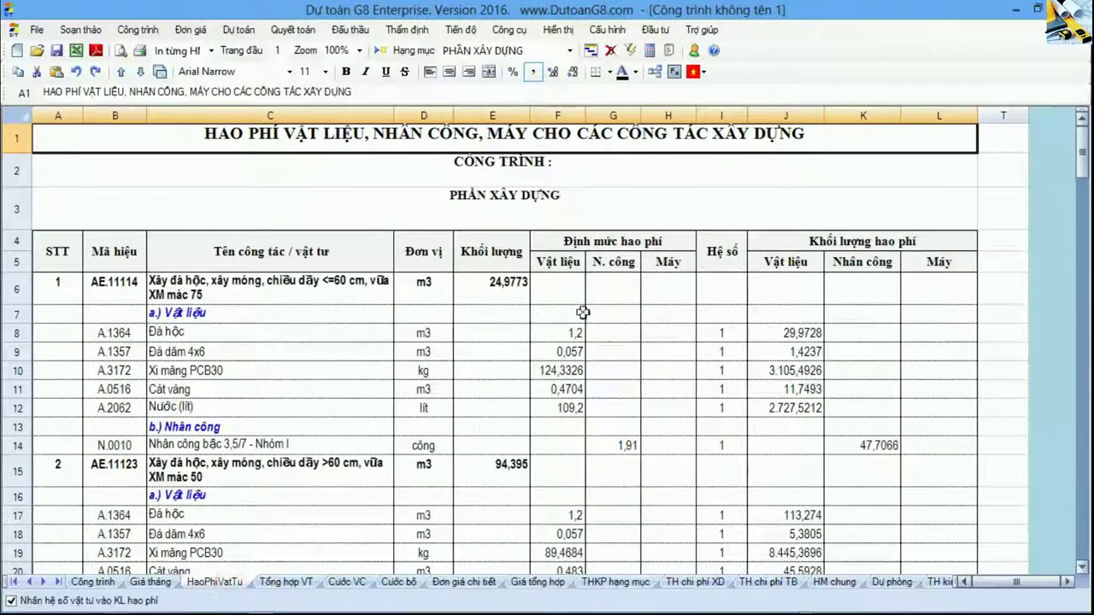
pyautogui.moveTo(560, 250); pyautogui.dragTo(667, 534)
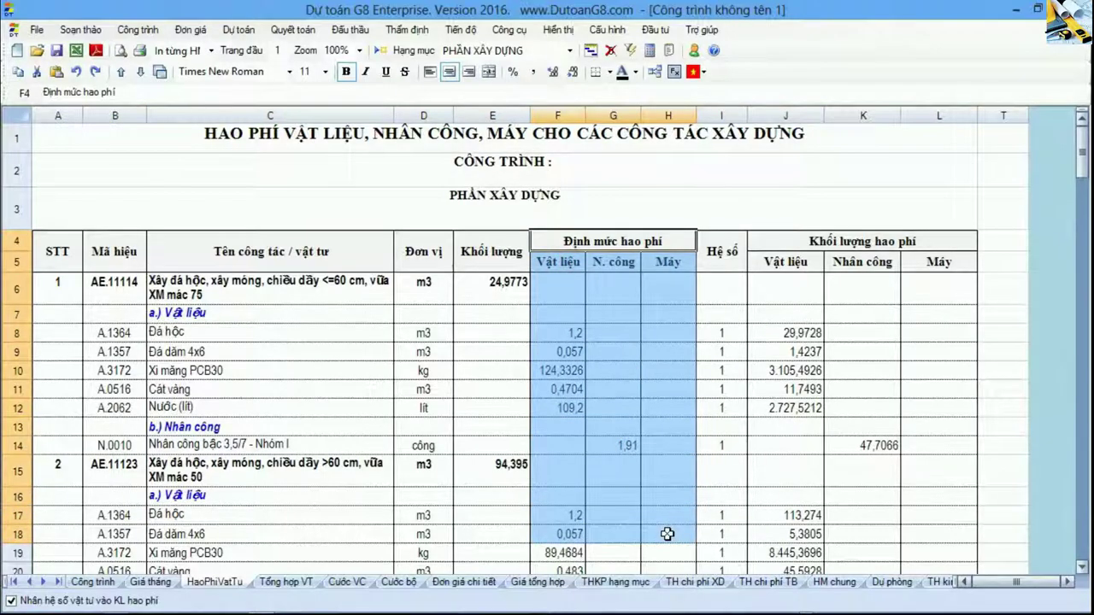
# Examine the material, labour and machine norms of items AE.11114 to AE.11225 on the HaoPhiVatTu sheet
pyautogui.click(108, 288)
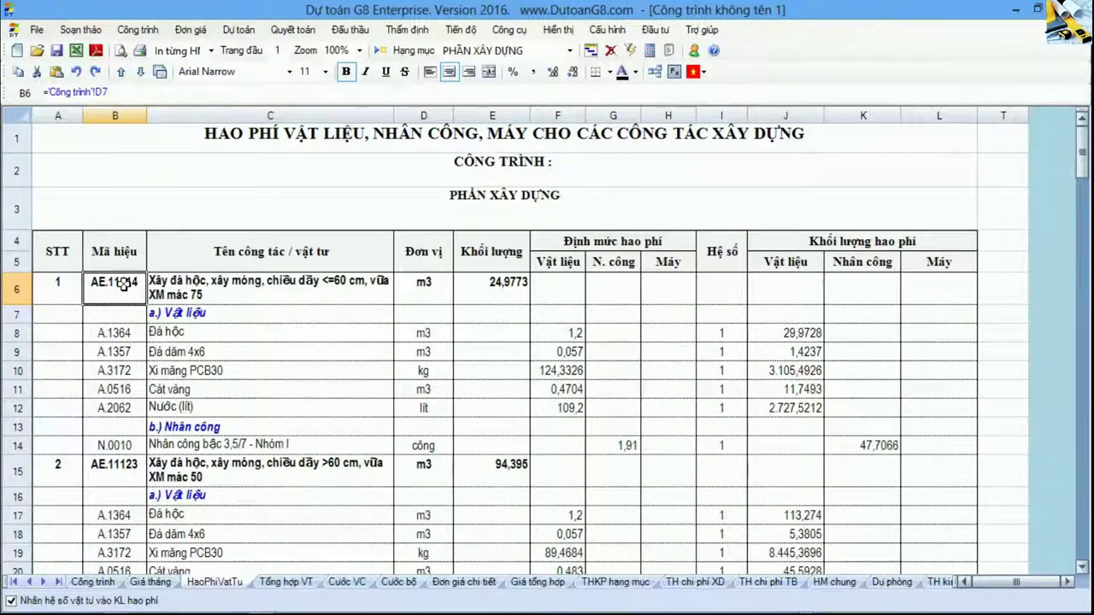
pyautogui.moveTo(560, 281); pyautogui.dragTo(665, 457)
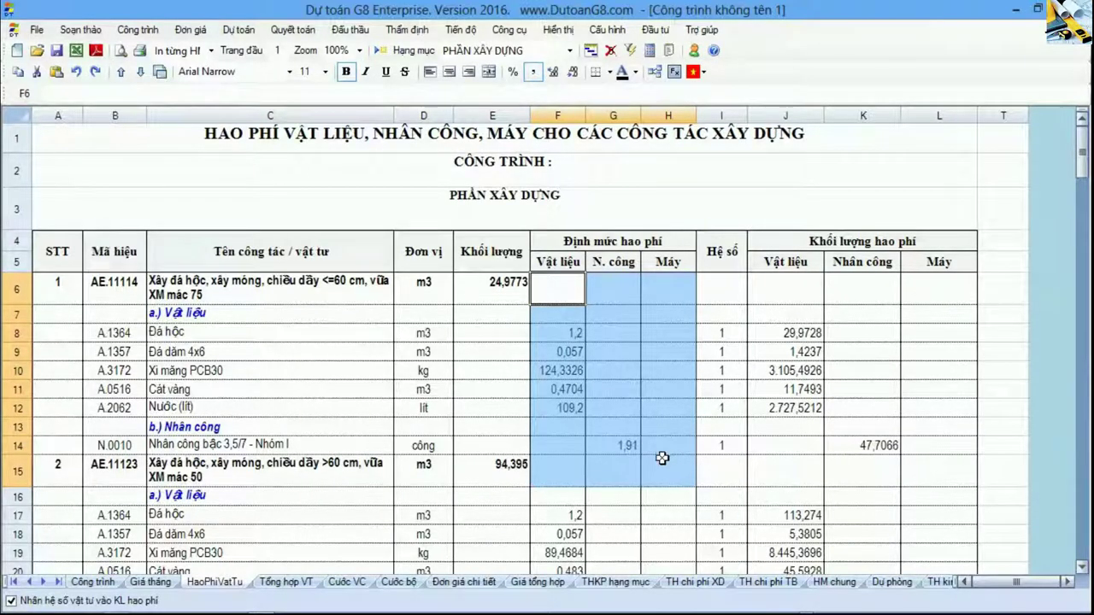
pyautogui.scroll(-5, 665, 458)
pyautogui.click(558, 316)
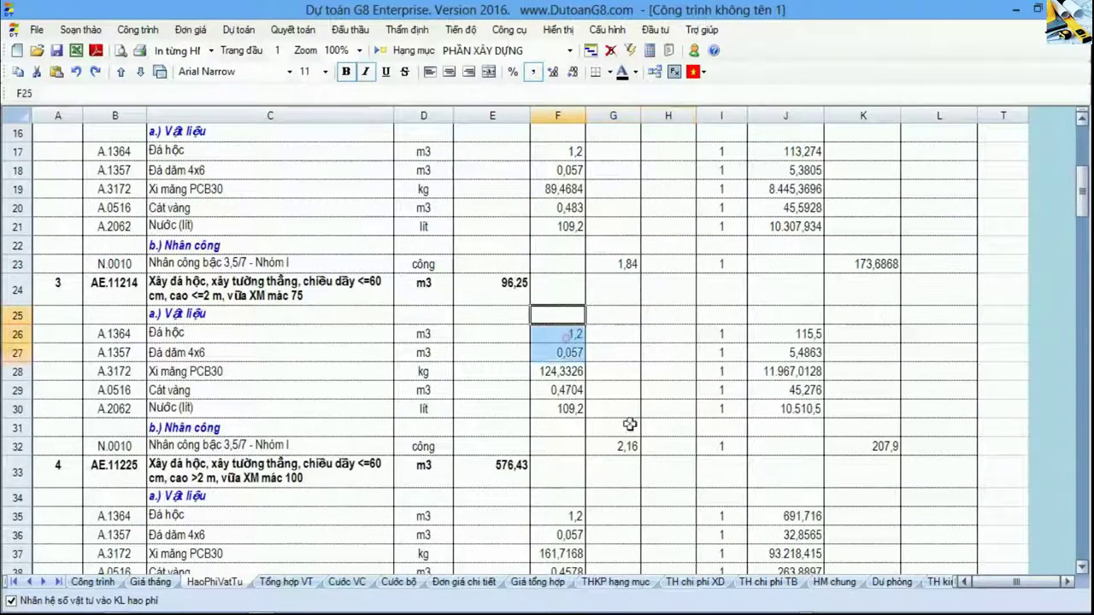
pyautogui.moveTo(566, 339); pyautogui.dragTo(661, 465)
pyautogui.scroll(-3, 662, 465)
pyautogui.moveTo(564, 316); pyautogui.dragTo(663, 465)
pyautogui.click(642, 388)
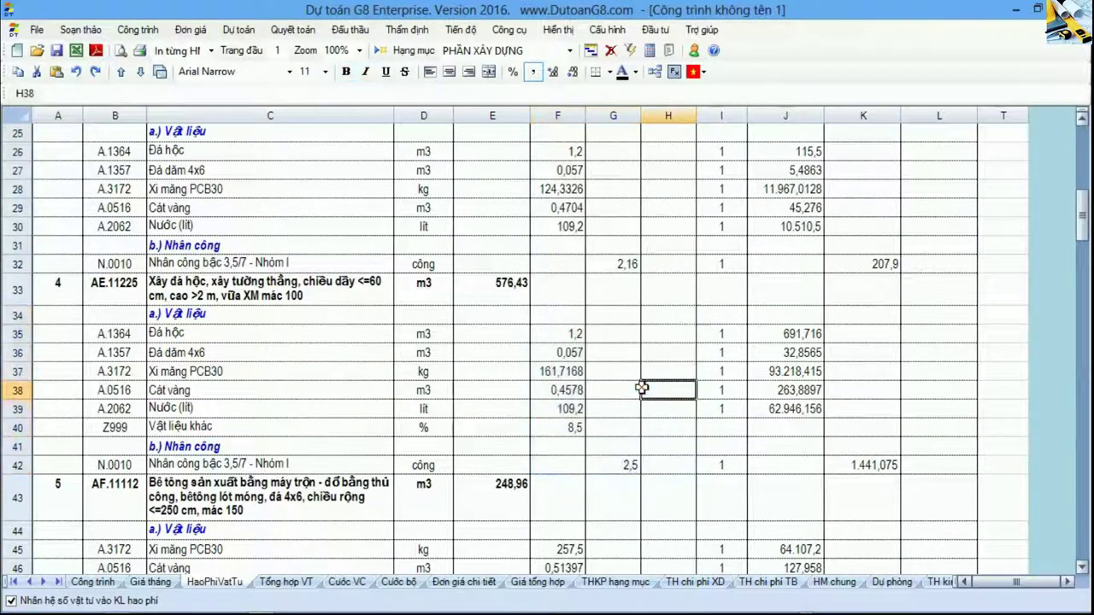
pyautogui.scroll(8, 640, 385)
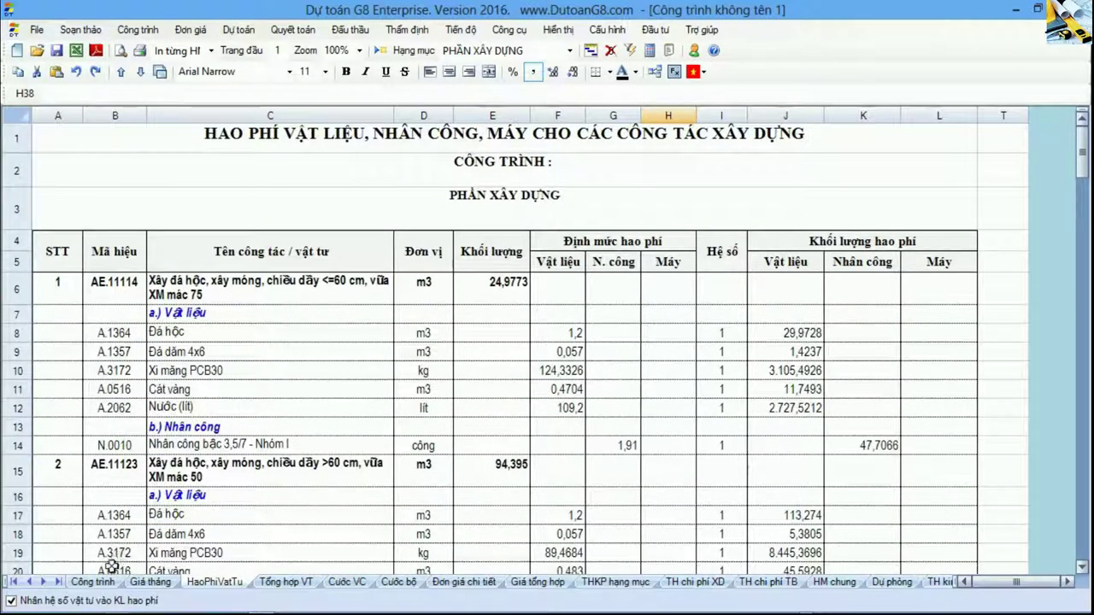
# Review the first work items on the Công trình sheet and their Định mức hao phí columns on HaoPhiVatTu
pyautogui.click(93, 581)
pyautogui.moveTo(99, 282); pyautogui.dragTo(486, 376)
pyautogui.click(395, 350)
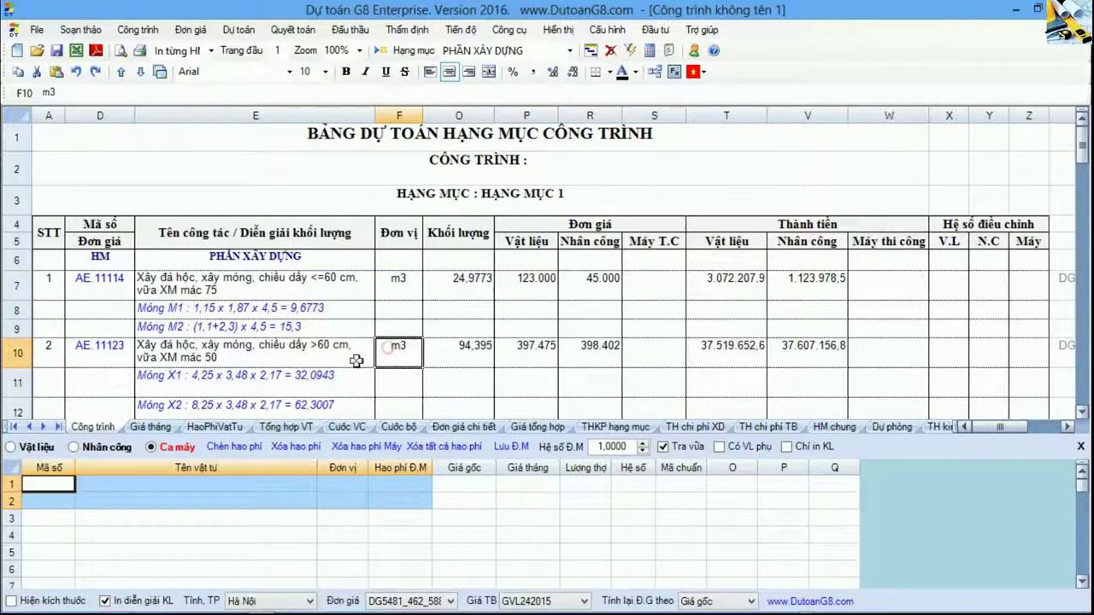
pyautogui.click(151, 426)
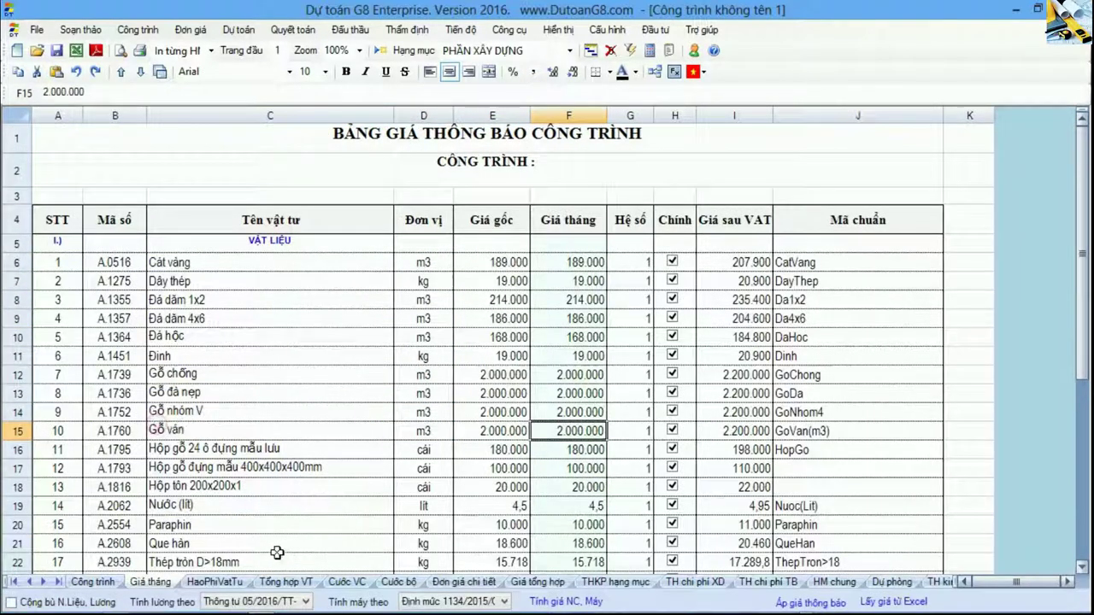
pyautogui.click(229, 582)
pyautogui.moveTo(560, 249); pyautogui.dragTo(666, 412)
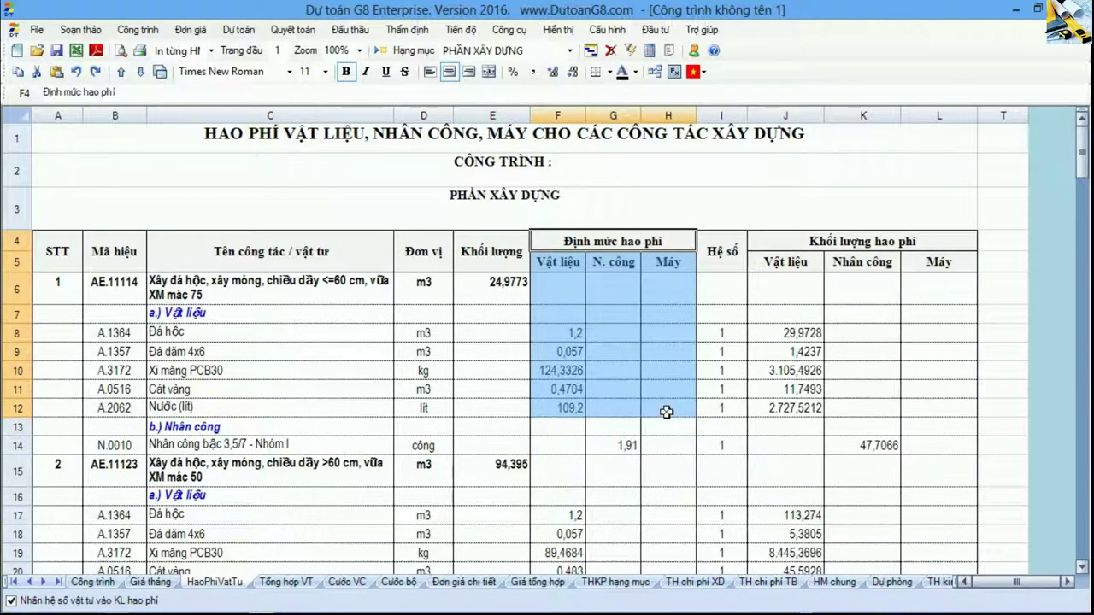
# Review the Giá tháng material prices and the code and description of item AE.11114 on the Công trình sheet
pyautogui.click(151, 581)
pyautogui.moveTo(567, 243); pyautogui.dragTo(565, 506)
pyautogui.click(563, 393)
pyautogui.moveTo(566, 262); pyautogui.dragTo(566, 487)
pyautogui.click(563, 395)
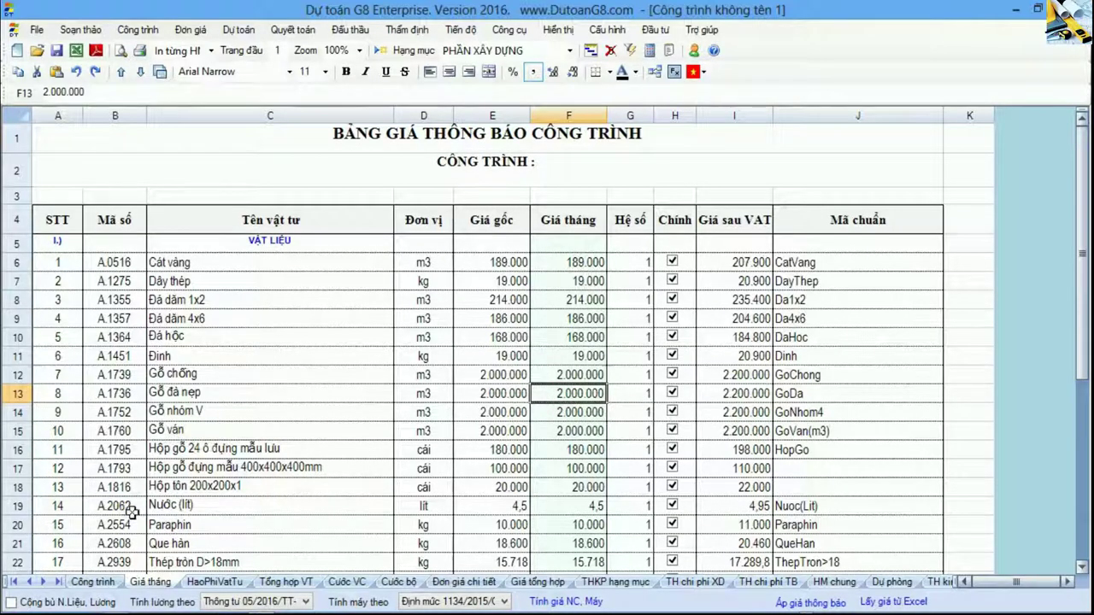
pyautogui.click(98, 583)
pyautogui.click(116, 290)
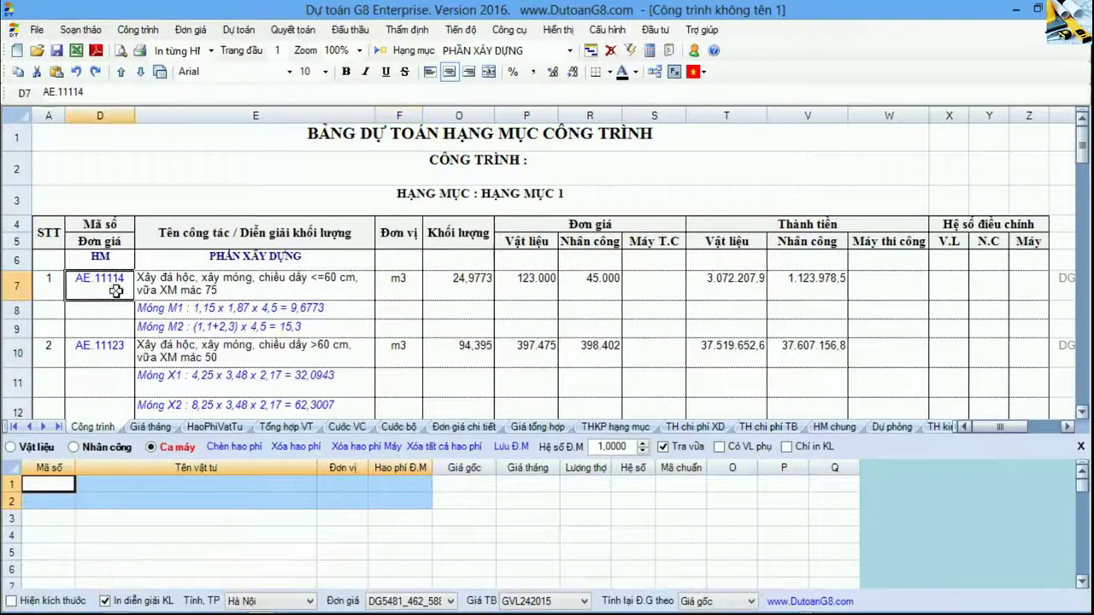
pyautogui.click(226, 288)
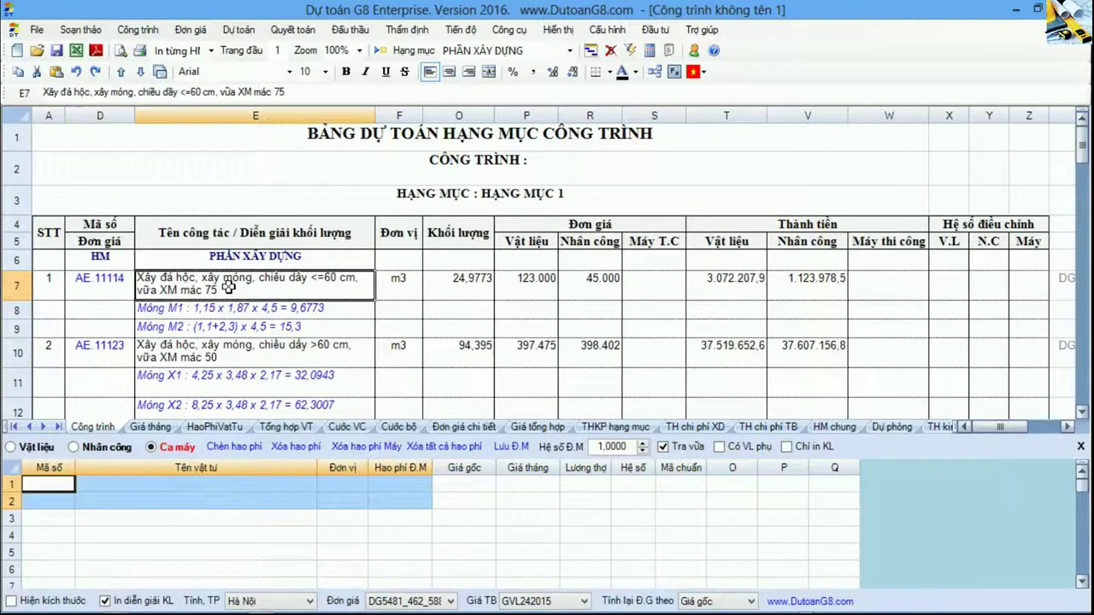
# Set the Giá tháng price of Cát vàng to 214.500 on the Giá tháng sheet
pyautogui.click(151, 426)
pyautogui.moveTo(568, 242); pyautogui.dragTo(583, 504)
pyautogui.click(577, 263)
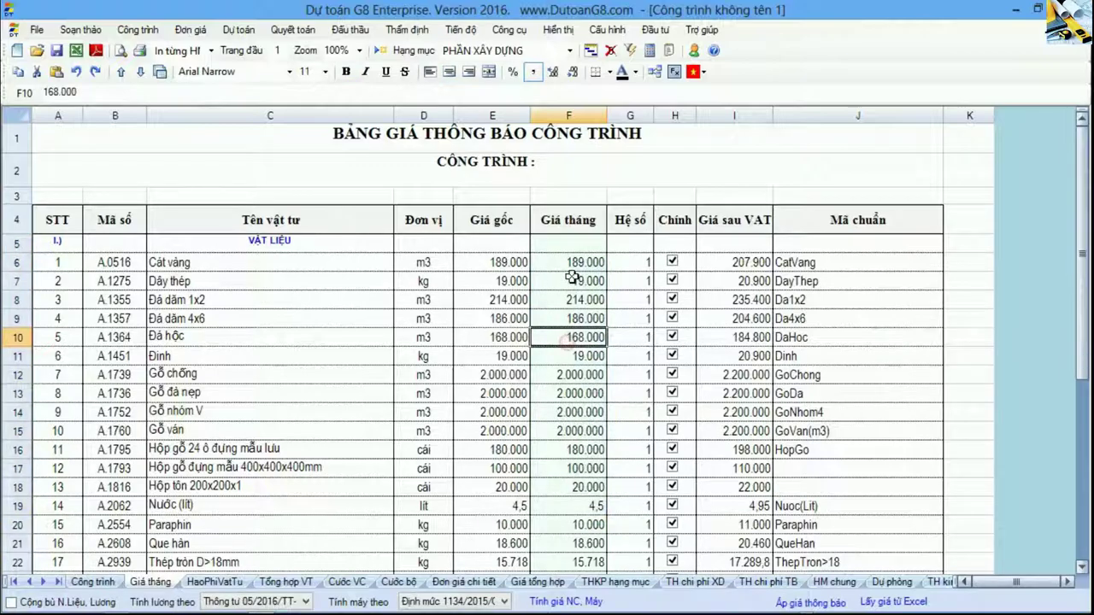
pyautogui.write('21')
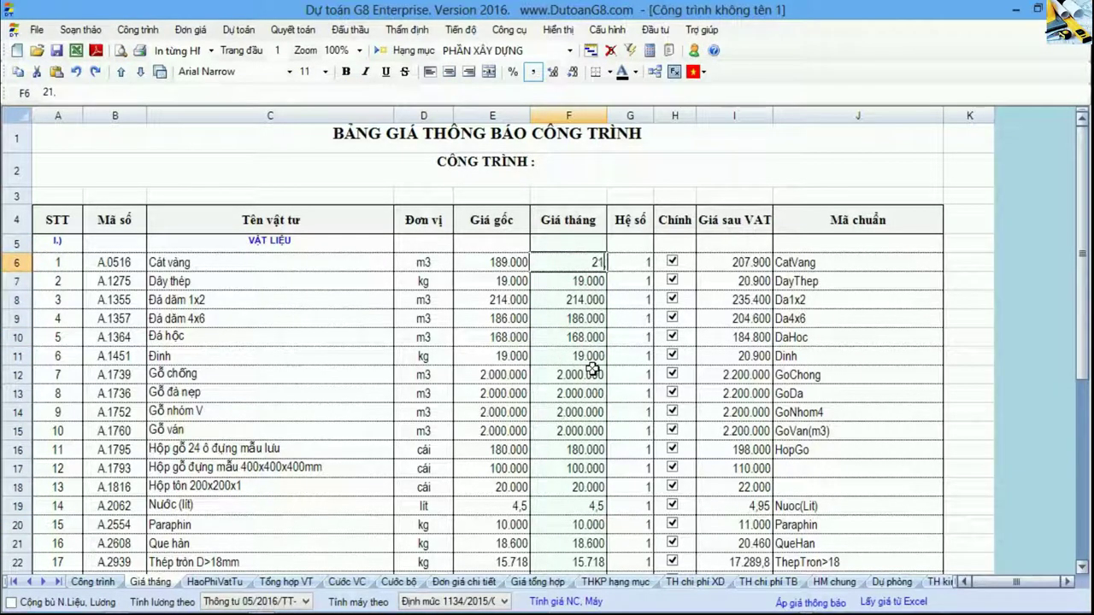
pyautogui.write('4.500,')
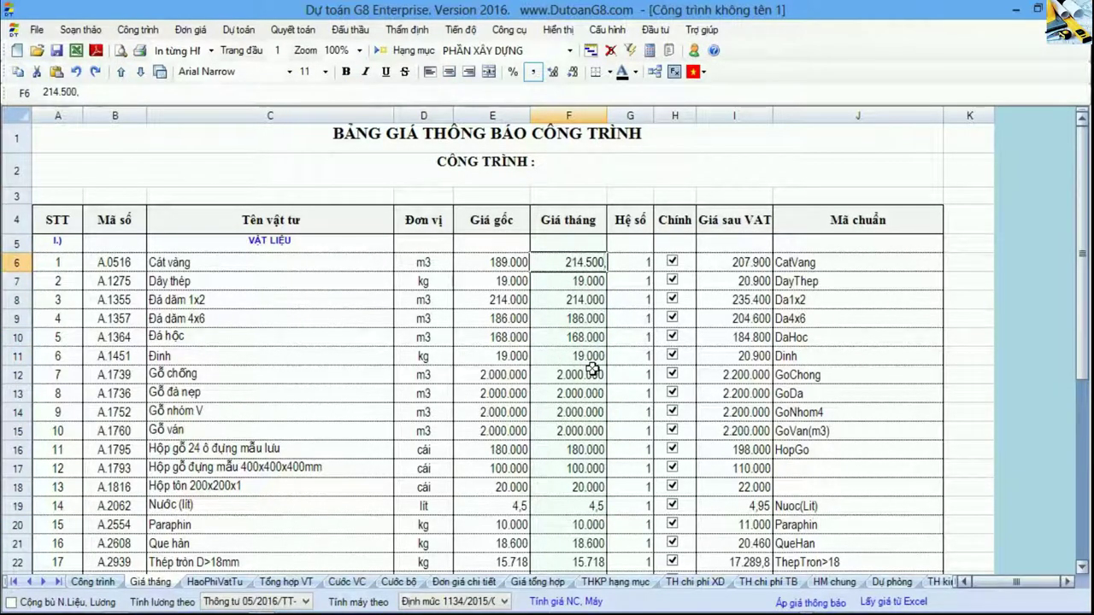
pyautogui.press('Return')
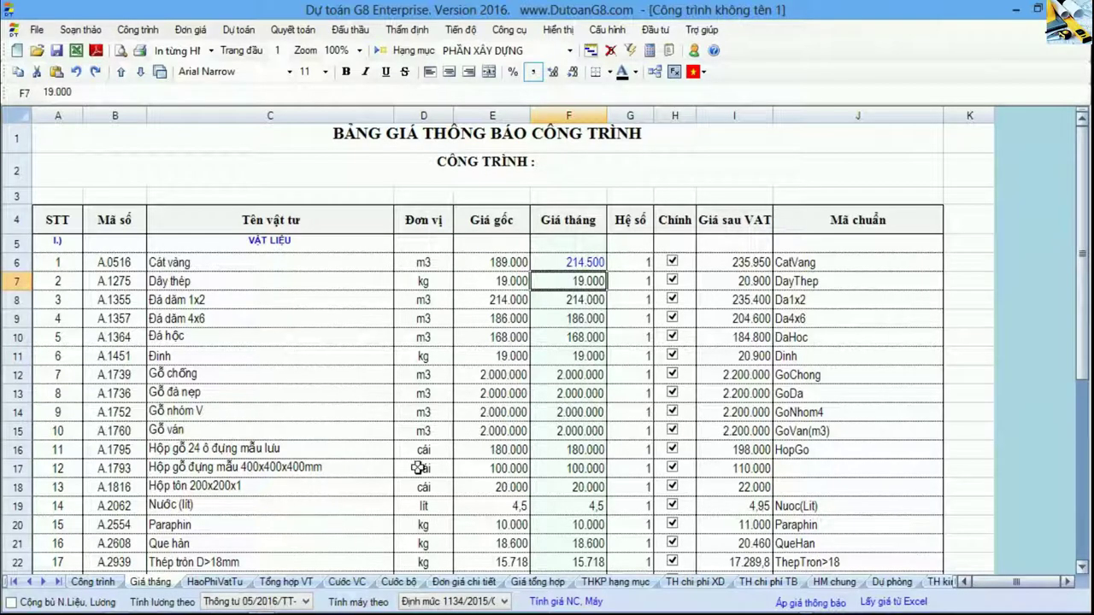
# Review the labour and machine prices on the Giá tháng sheet and the price differences on the Tổng hợp VT sheet
pyautogui.scroll(-4, 418, 468)
pyautogui.moveTo(589, 397); pyautogui.dragTo(581, 539)
pyautogui.click(590, 507)
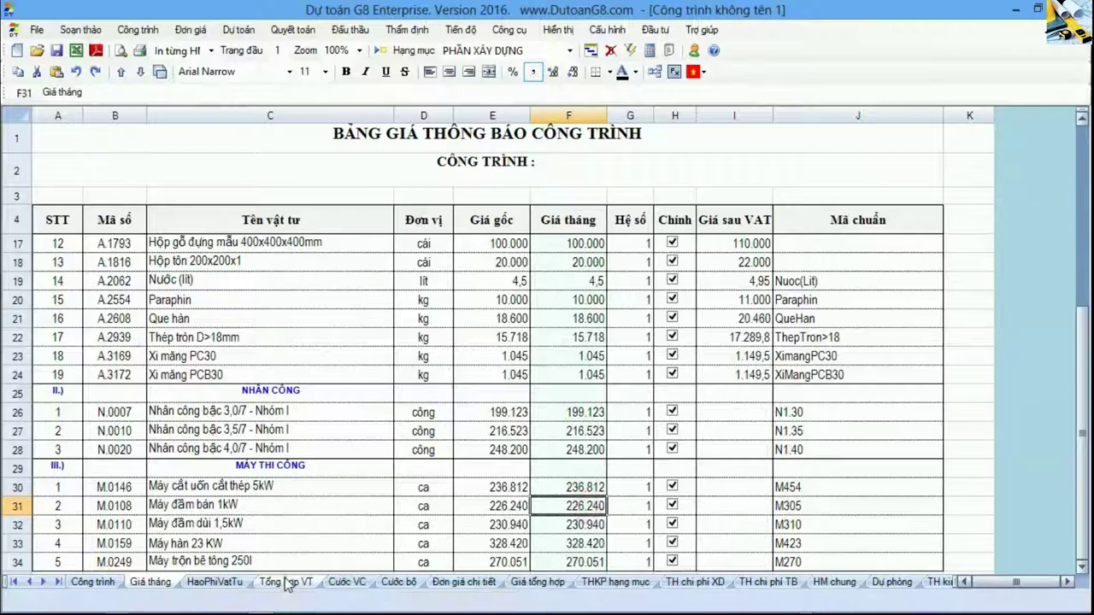
pyautogui.click(286, 582)
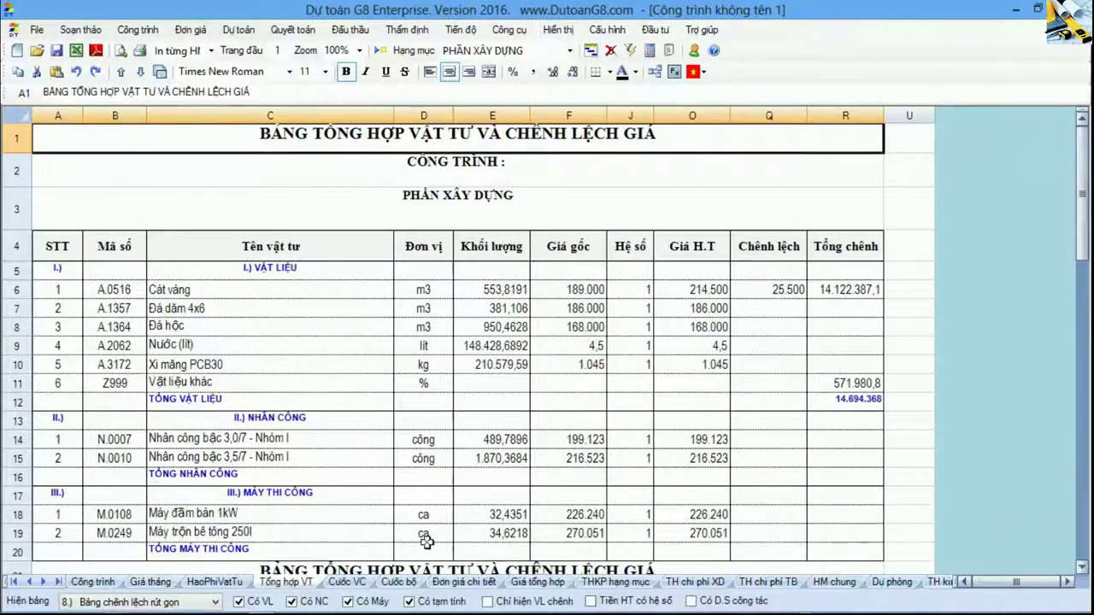
# Look through the cost summary sheets from Giá tổng hợp and THKP hạng mục to the bid unit prices on Dự thầu
pyautogui.click(517, 582)
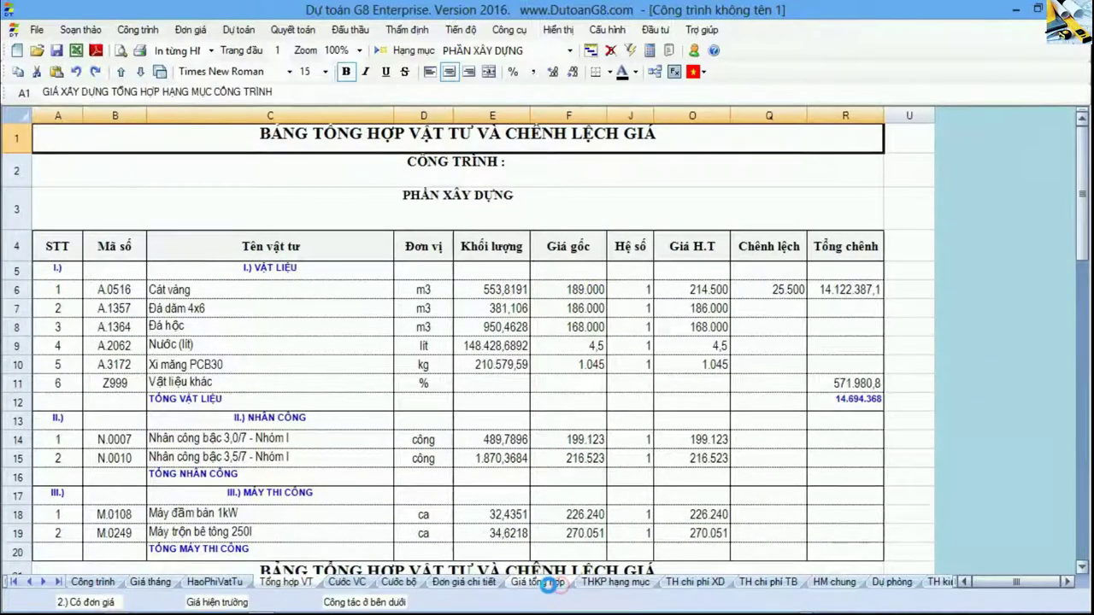
pyautogui.click(494, 584)
pyautogui.click(611, 583)
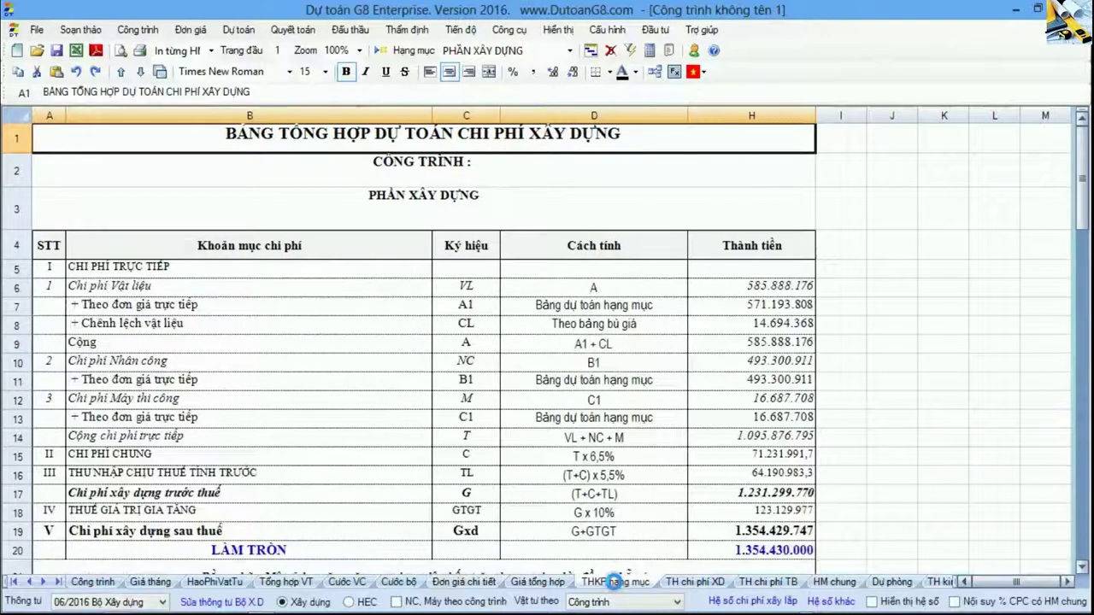
pyautogui.click(940, 582)
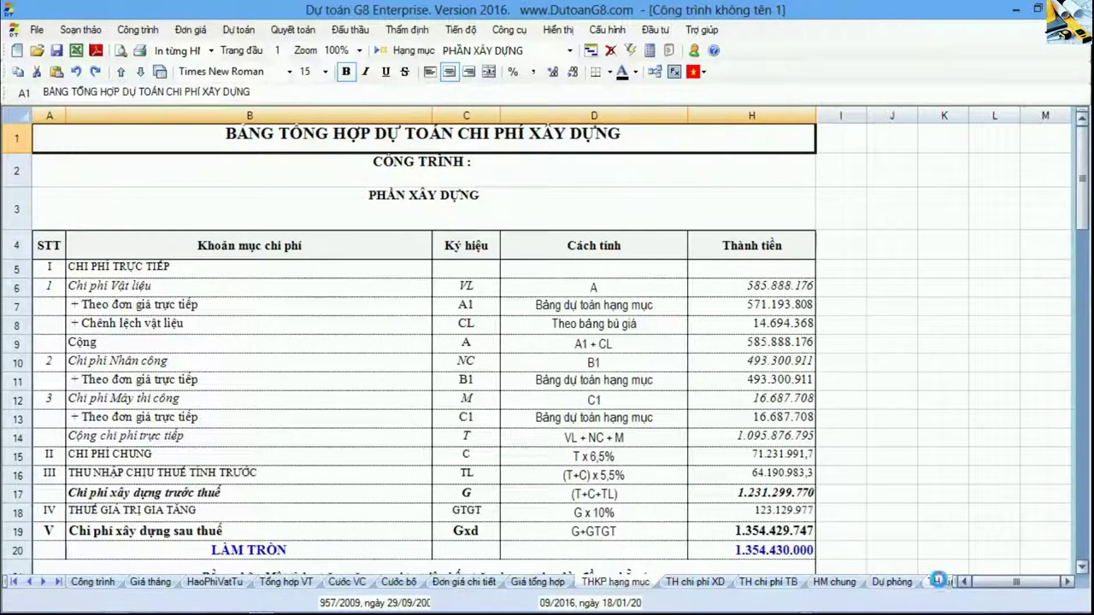
pyautogui.click(49, 584)
pyautogui.click(48, 584)
pyautogui.click(49, 584)
pyautogui.click(49, 583)
pyautogui.click(49, 584)
pyautogui.click(631, 583)
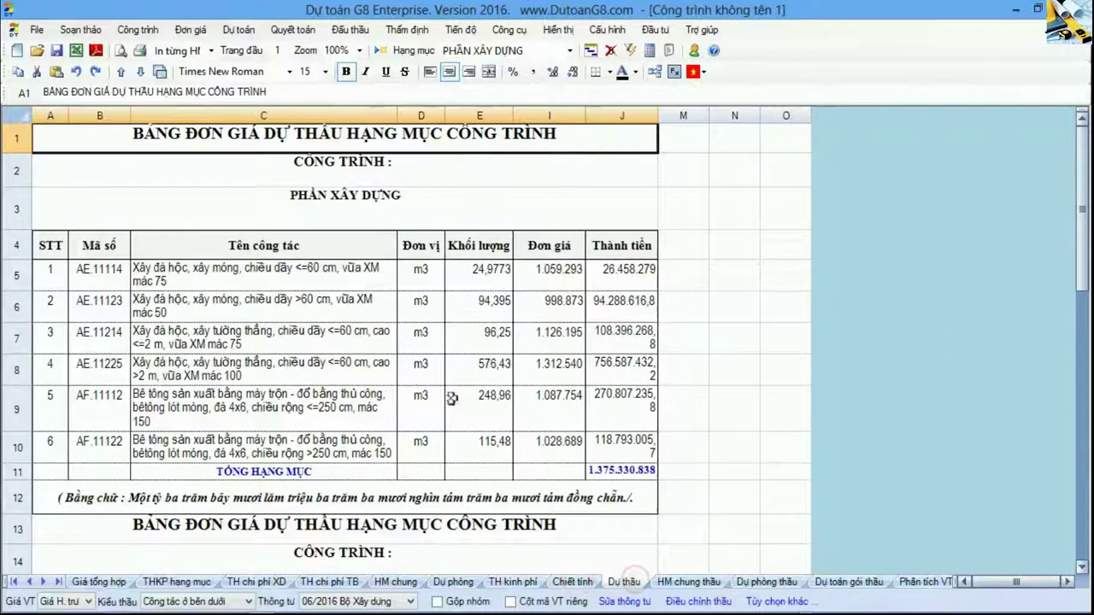
pyautogui.click(392, 366)
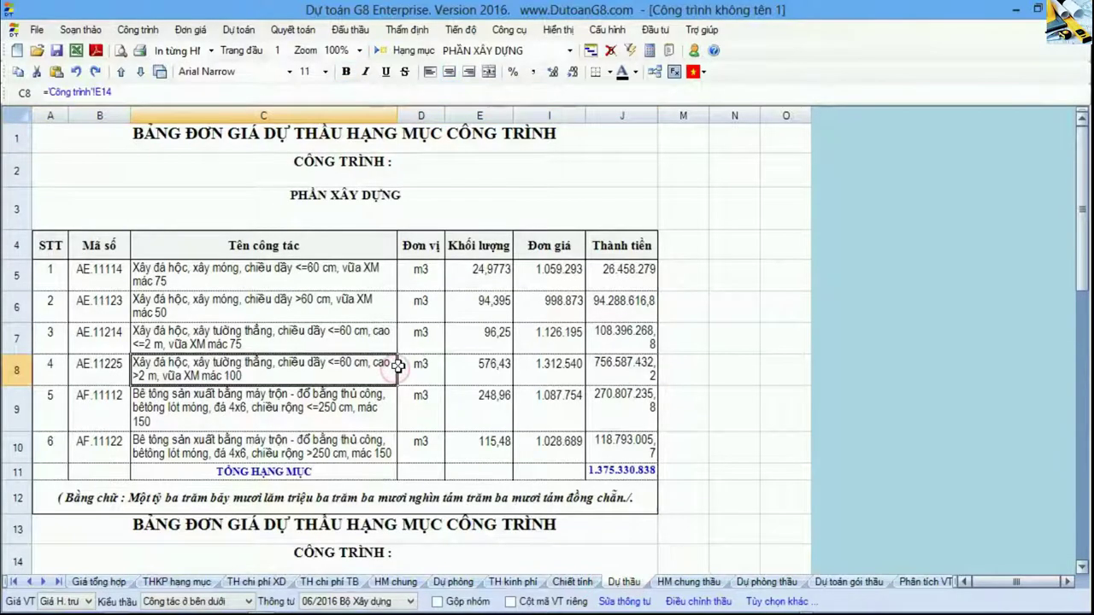
# Return to the Công trình sheet and hide the norm detail pane below the estimate table
pyautogui.click(14, 582)
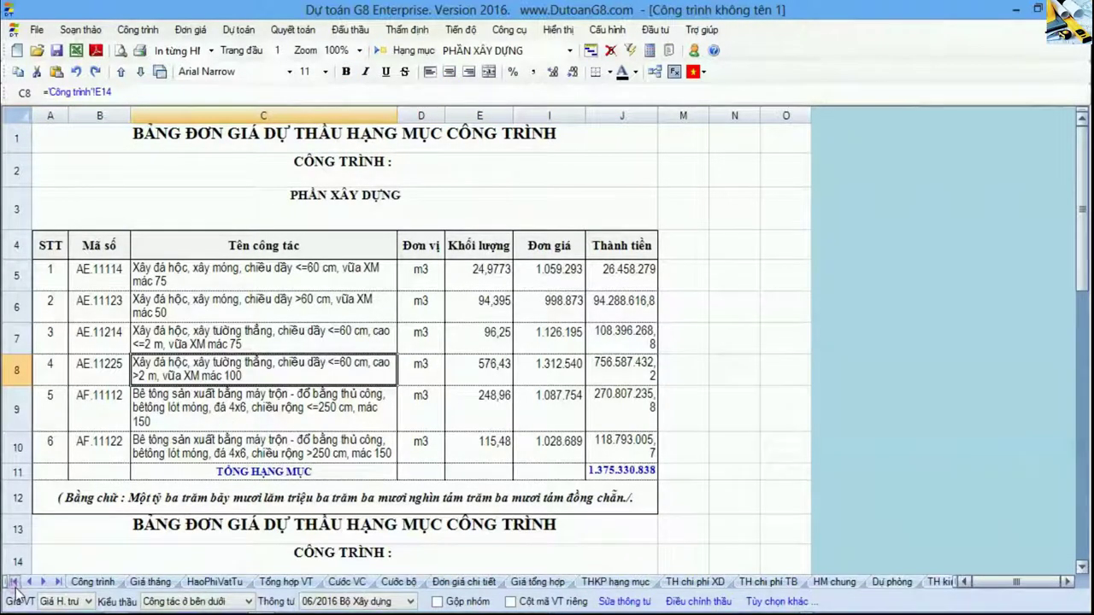
pyautogui.click(91, 582)
pyautogui.click(85, 258)
pyautogui.click(52, 258)
pyautogui.click(654, 73)
pyautogui.click(43, 295)
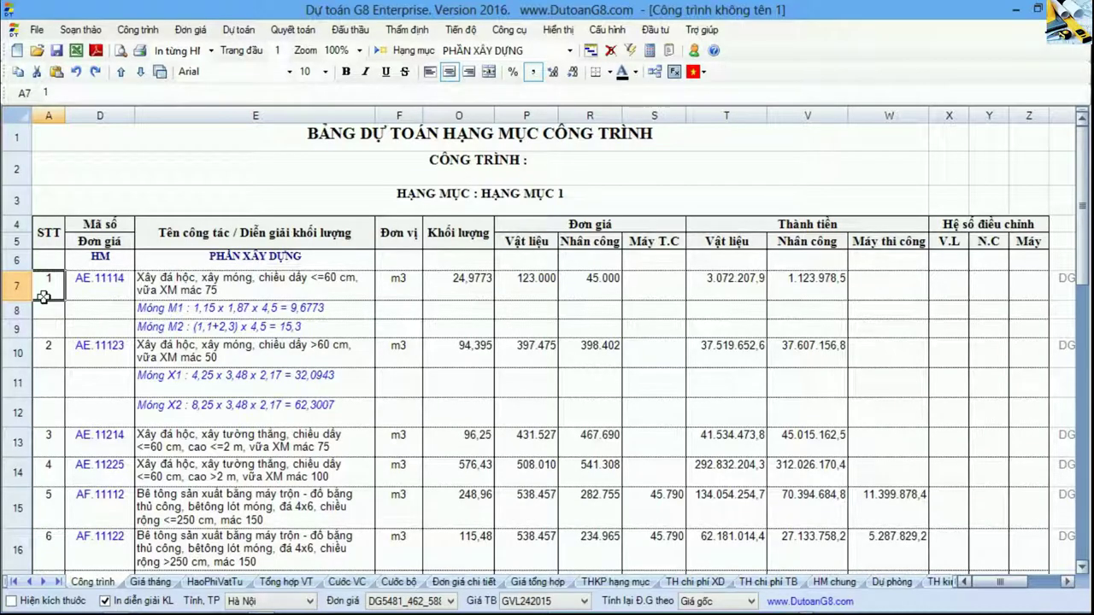
# Review the codes, quantity breakdowns, quantities and unit prices of the first work items on the Công trình sheet
pyautogui.moveTo(102, 278); pyautogui.dragTo(662, 376)
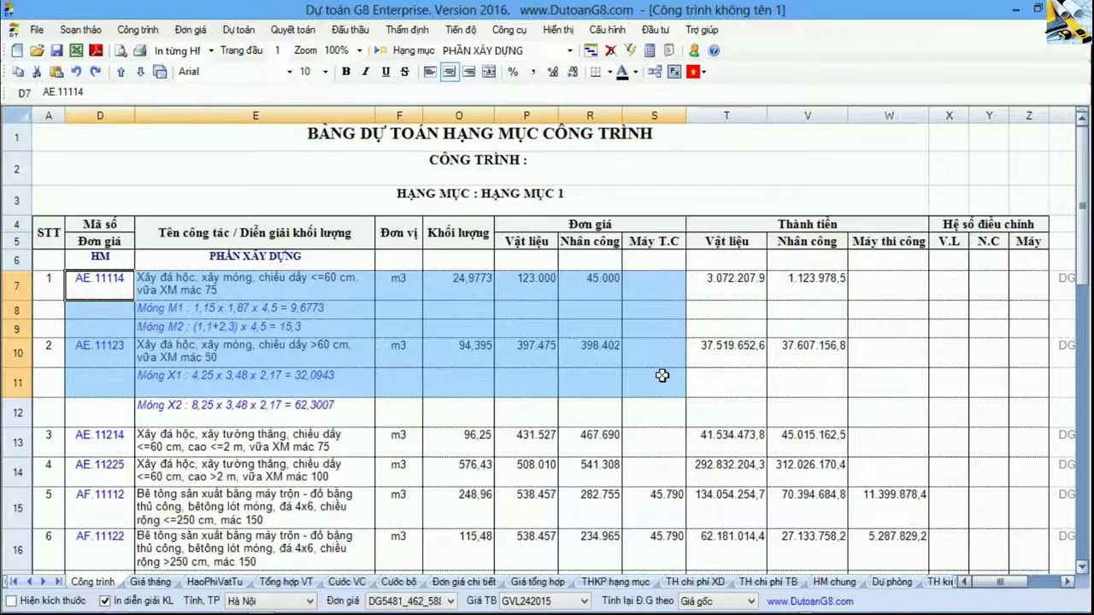
pyautogui.moveTo(286, 297); pyautogui.dragTo(310, 329)
pyautogui.moveTo(461, 284); pyautogui.dragTo(465, 358)
pyautogui.moveTo(523, 256); pyautogui.dragTo(659, 408)
pyautogui.click(662, 353)
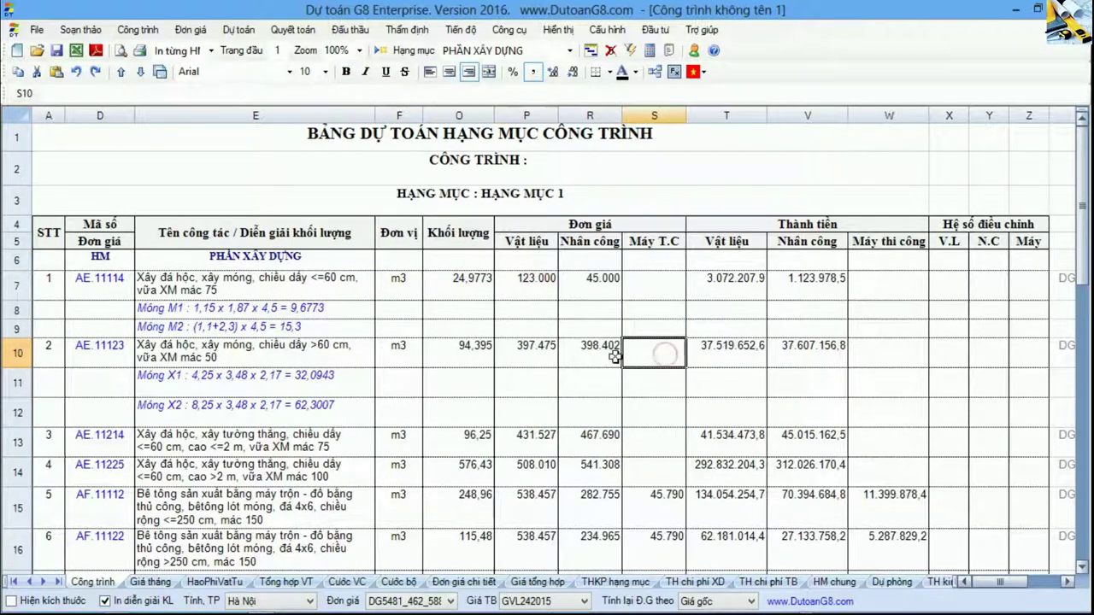
# Check the Giá gốc and Giá tháng prices, and the norms listed under AE.11114 on HaoPhiVatTu
pyautogui.moveTo(491, 227); pyautogui.dragTo(558, 501)
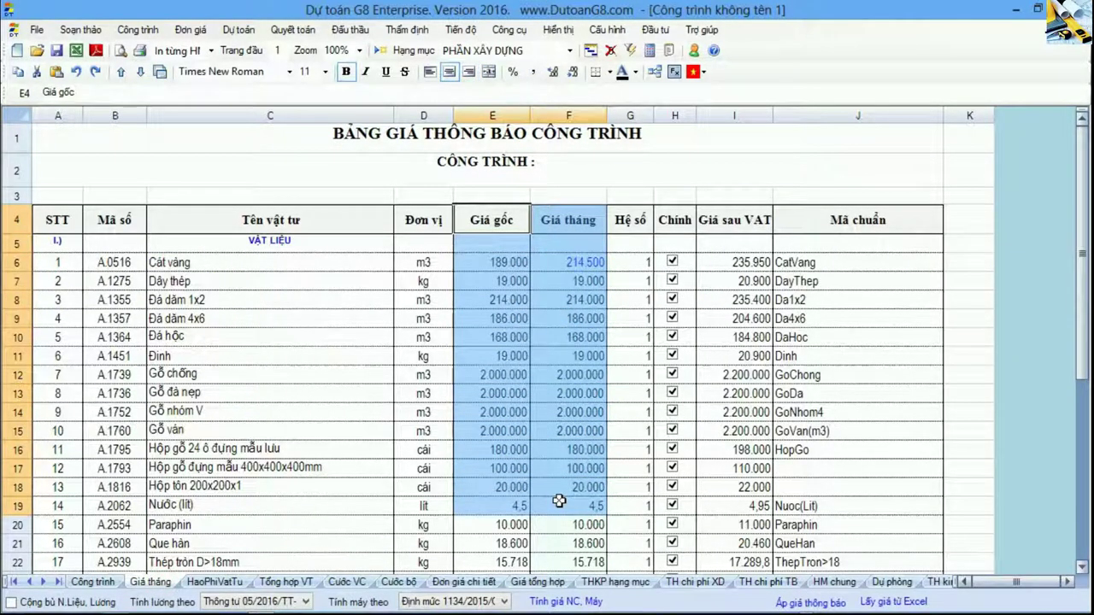
pyautogui.click(566, 469)
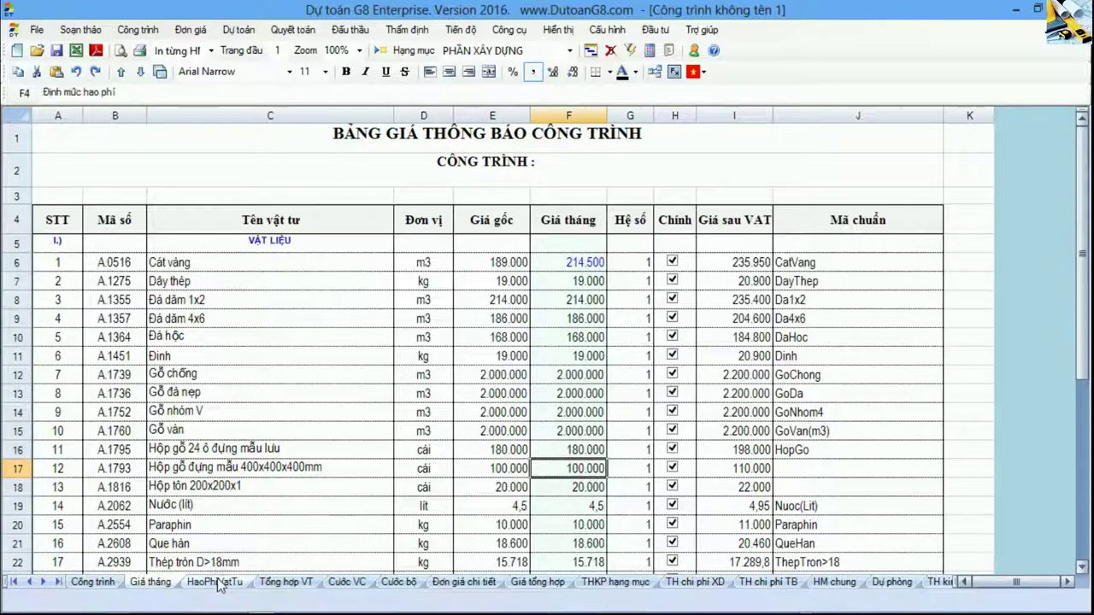
pyautogui.click(215, 582)
pyautogui.moveTo(114, 282); pyautogui.dragTo(670, 463)
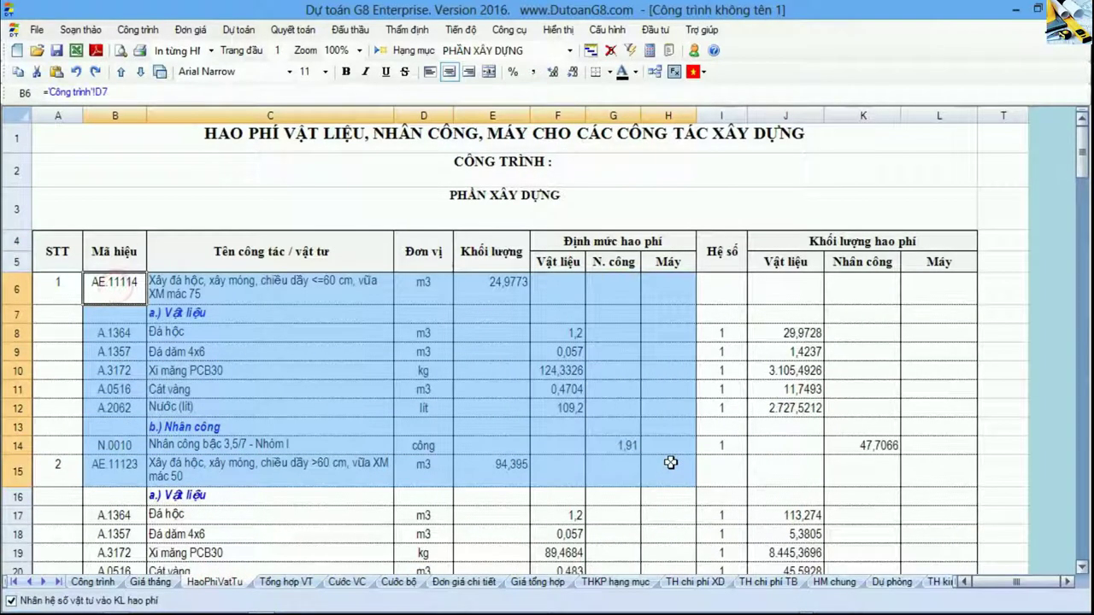
pyautogui.click(670, 463)
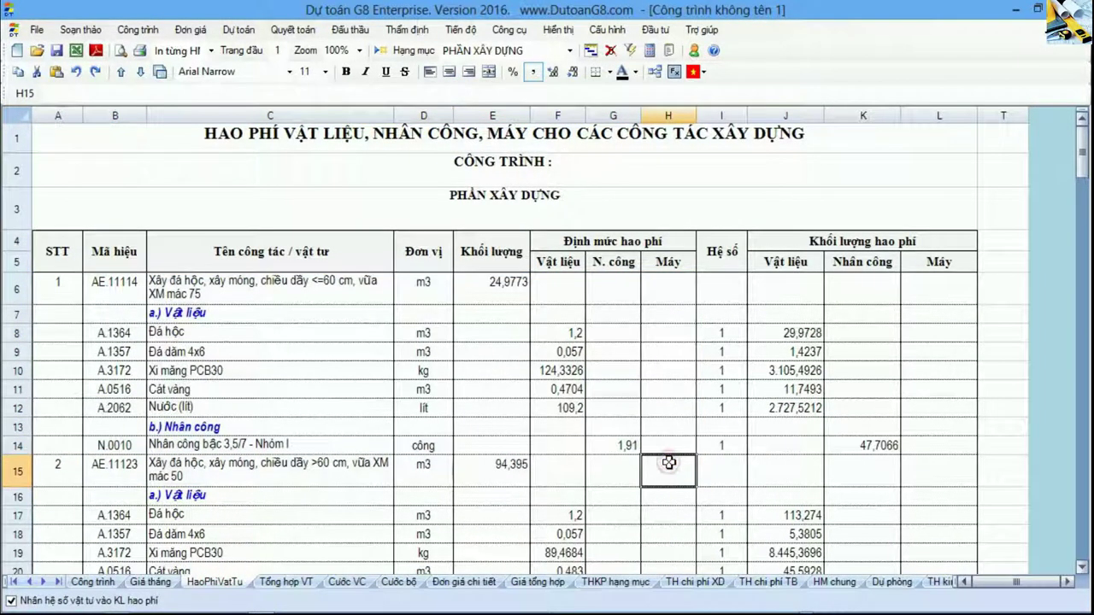
# Recheck the Giá gốc and Giá tháng columns against the Khối lượng and Định mức hao phí columns on HaoPhiVatTu
pyautogui.click(151, 581)
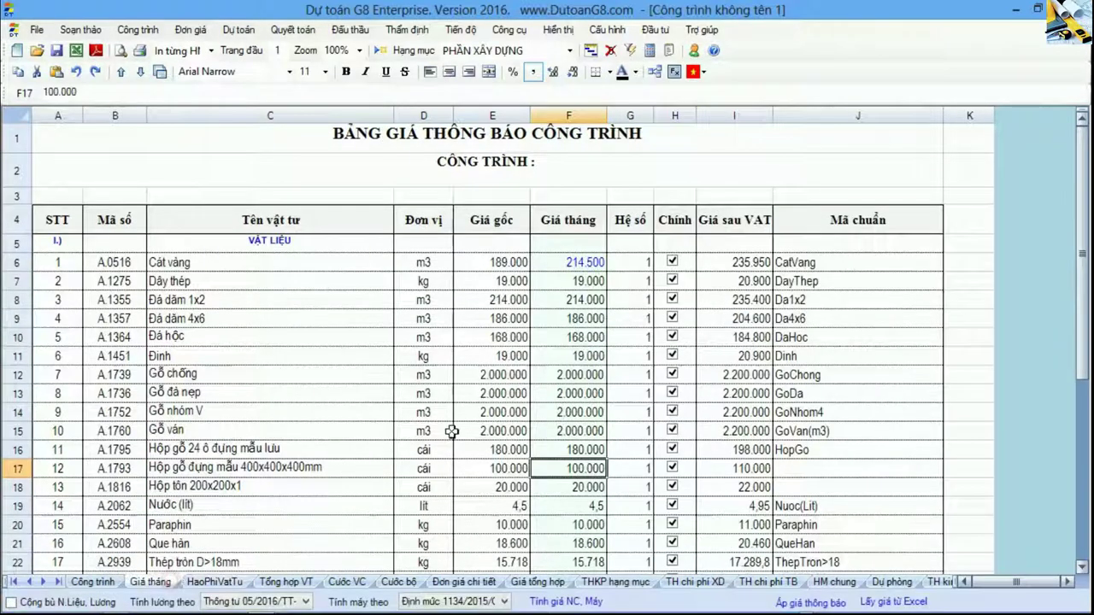
pyautogui.moveTo(501, 239); pyautogui.dragTo(564, 431)
pyautogui.click(562, 396)
pyautogui.click(216, 582)
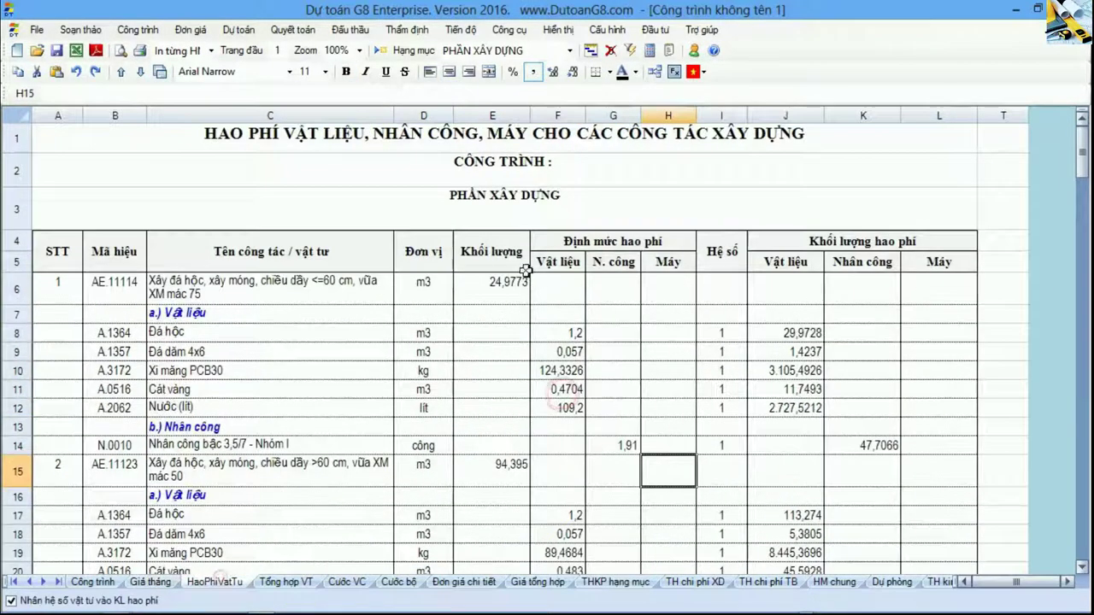
pyautogui.moveTo(496, 254); pyautogui.dragTo(677, 468)
pyautogui.click(671, 444)
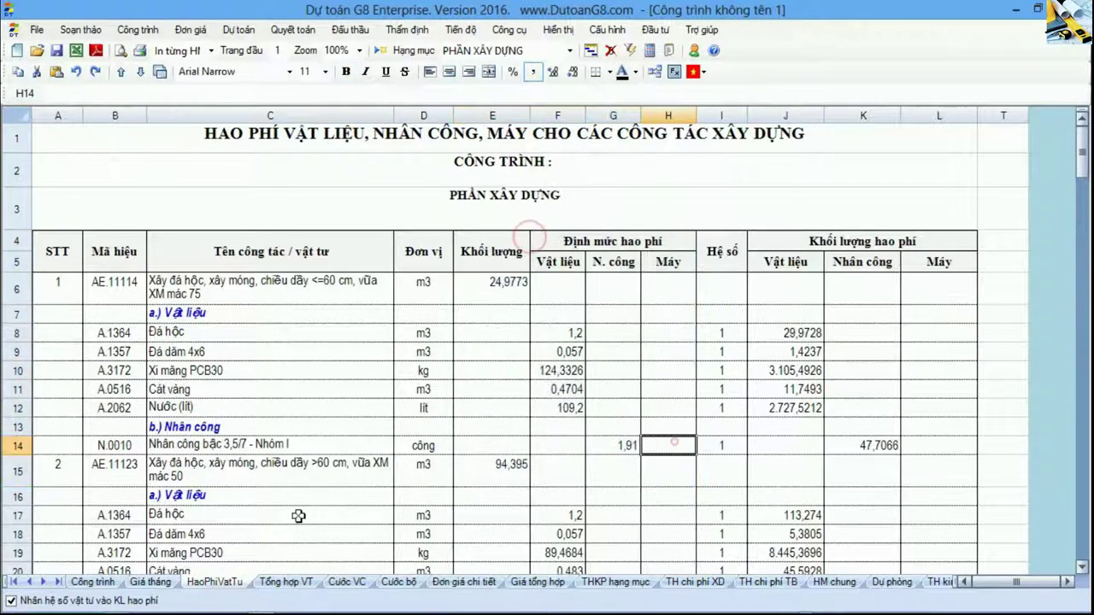
# Review the Công trình table from the work item codes to the Đơn giá columns
pyautogui.click(93, 582)
pyautogui.moveTo(94, 242); pyautogui.dragTo(634, 463)
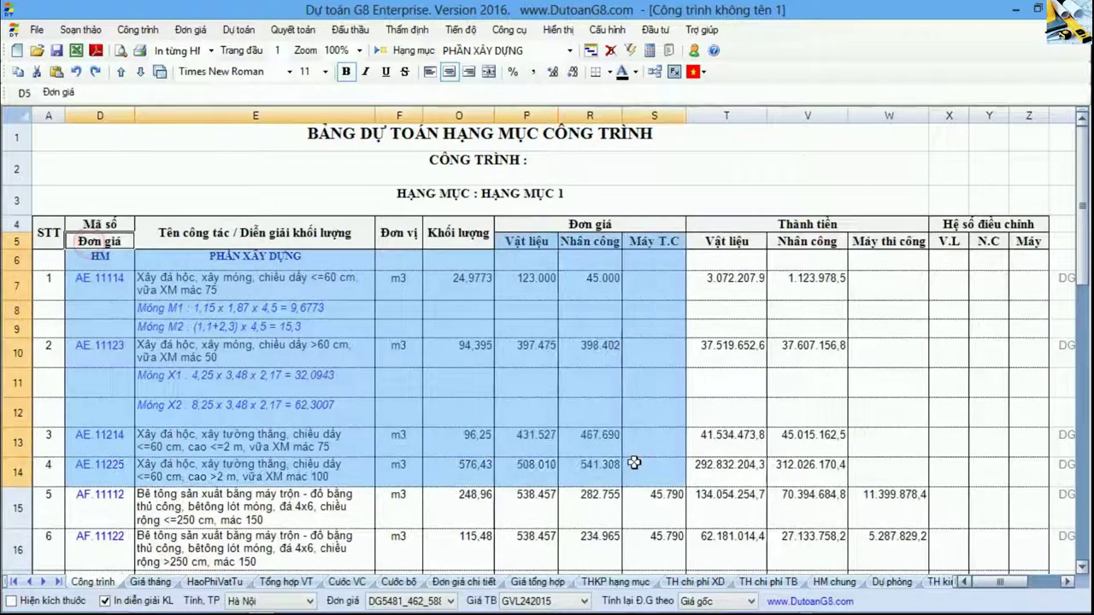
pyautogui.click(598, 386)
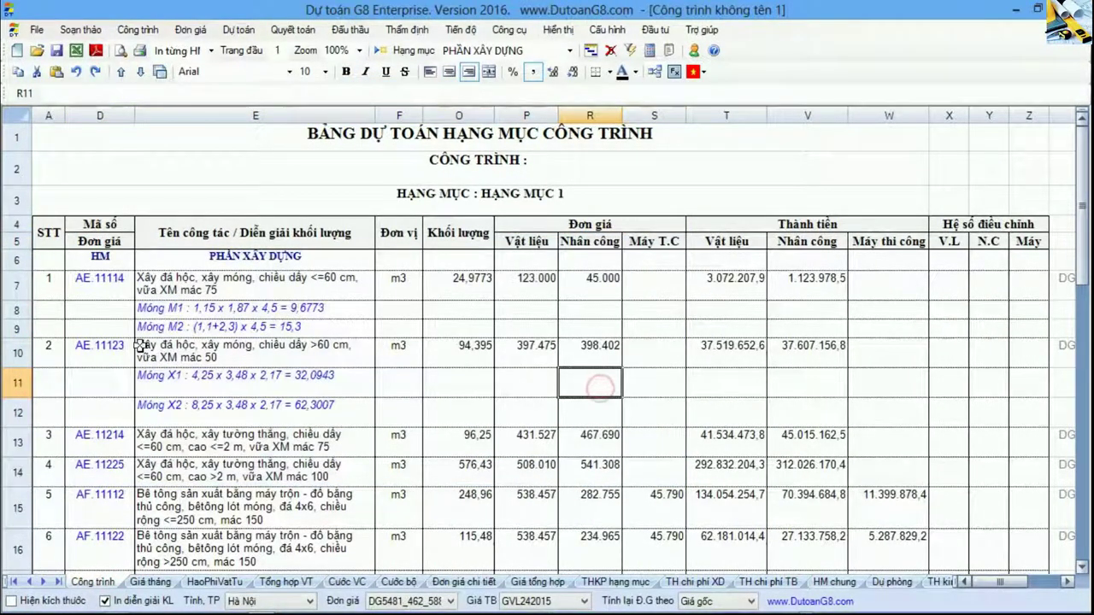
pyautogui.click(115, 314)
pyautogui.click(56, 307)
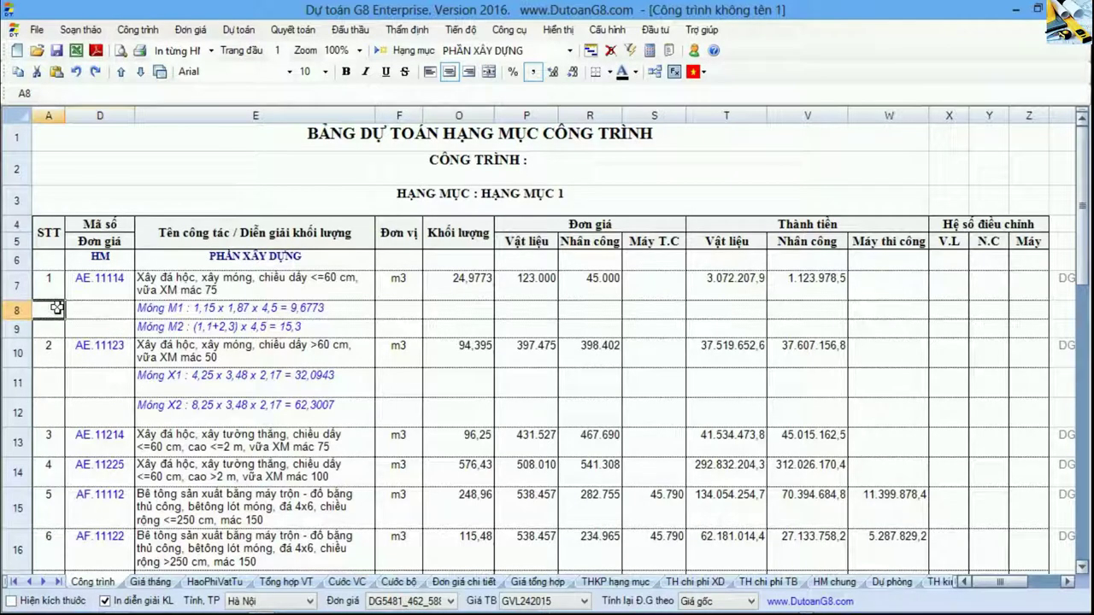